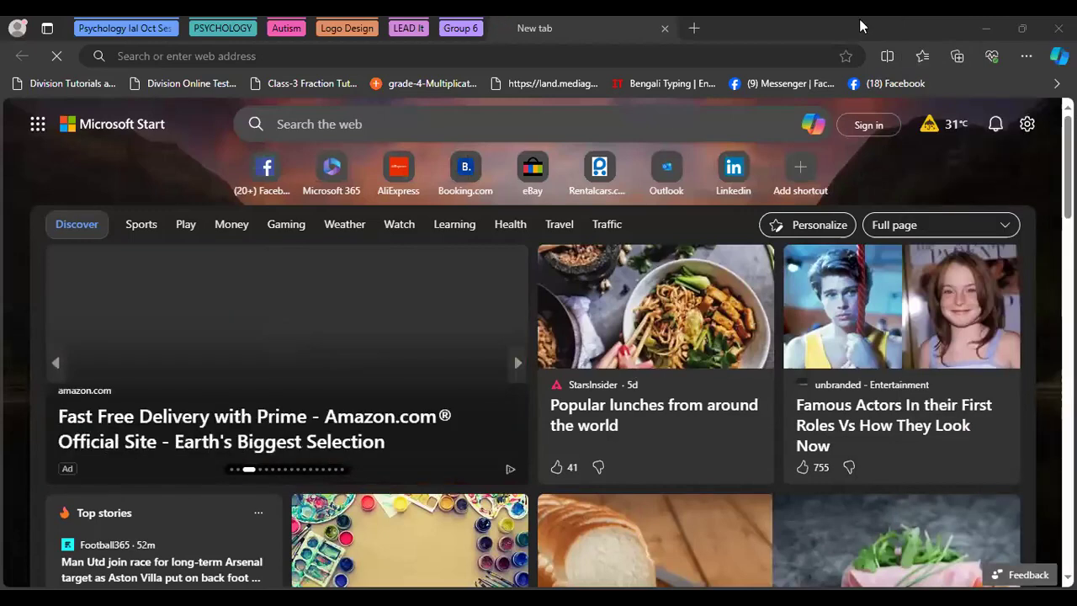
Search Bing for 'linkdin' and open the LinkedIn - Official Site result
{"action": "left_click", "coordinate": [676, 129]}
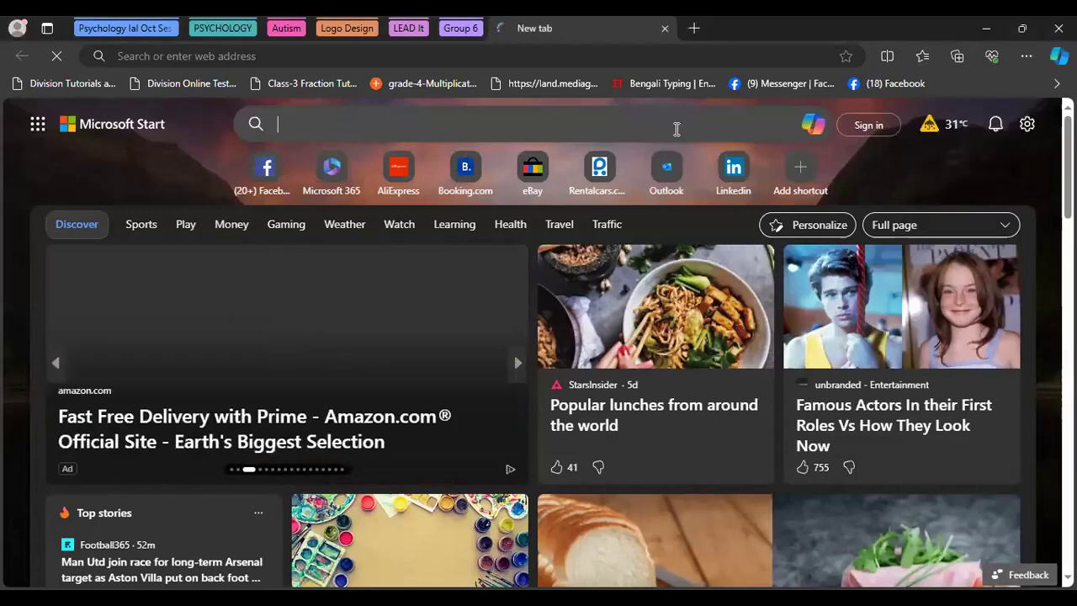
{"action": "type", "text": "link"}
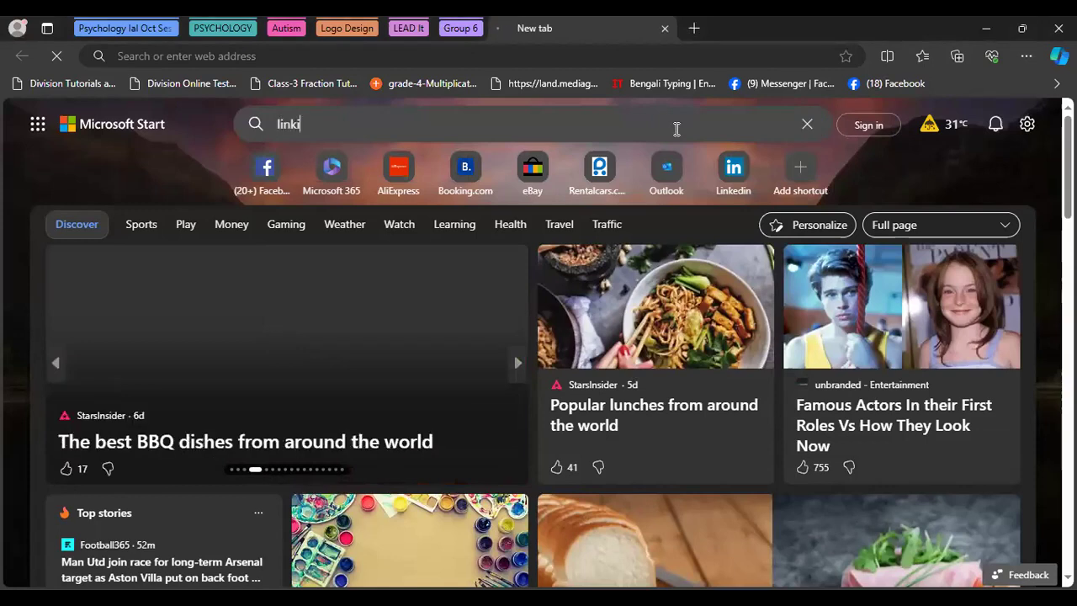
{"action": "type", "text": "din"}
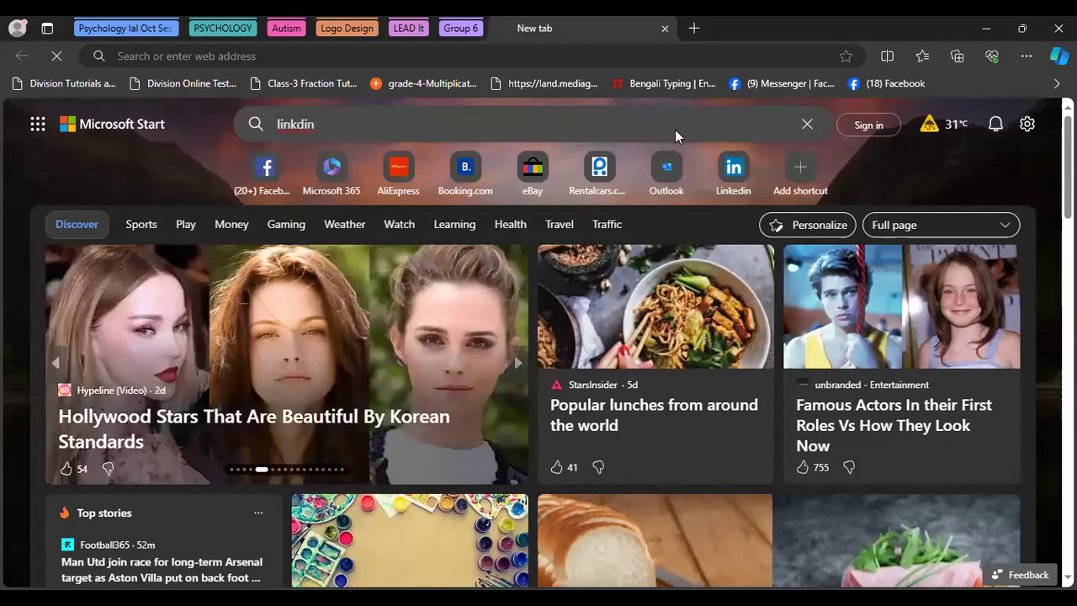
{"action": "key", "text": "Return"}
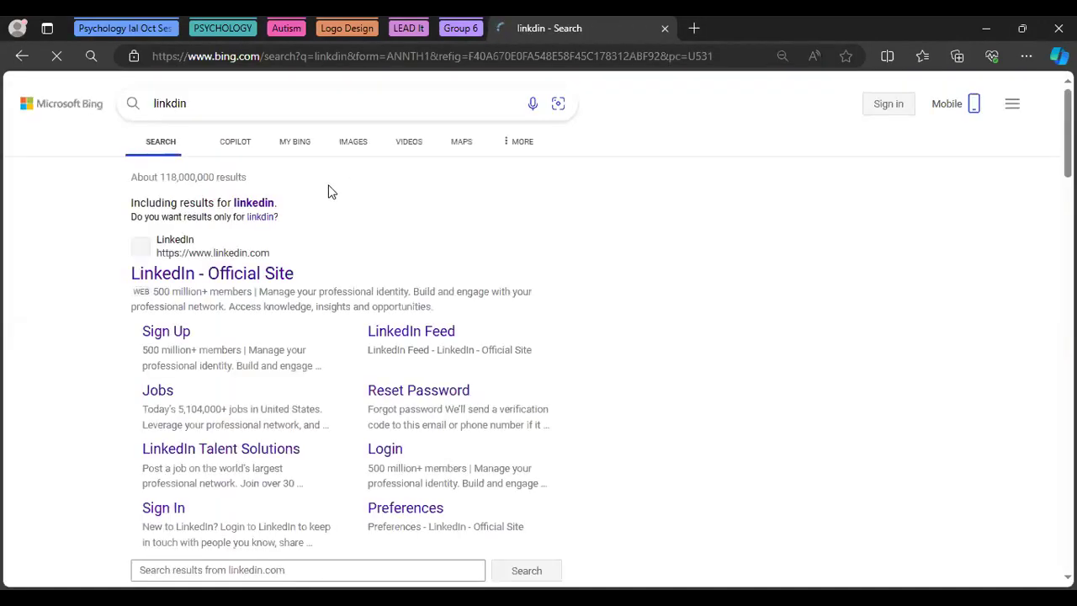
{"action": "left_click", "coordinate": [207, 273]}
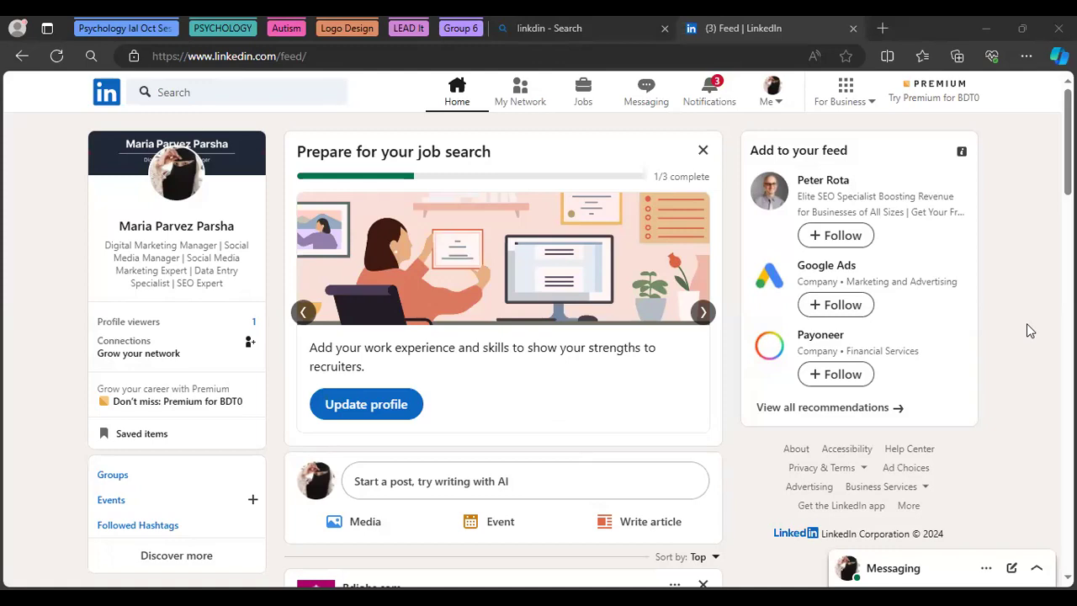
Update the profile, confirming Digital Marketing Manager at Fiverr as the most recent job
{"action": "left_click", "coordinate": [360, 411]}
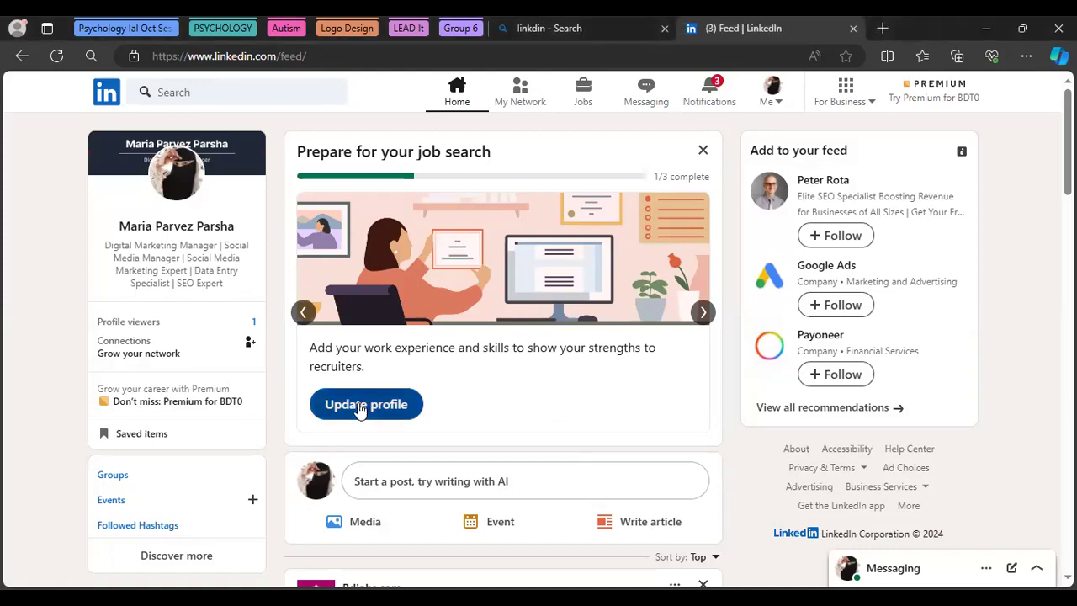
{"action": "left_click", "coordinate": [362, 405]}
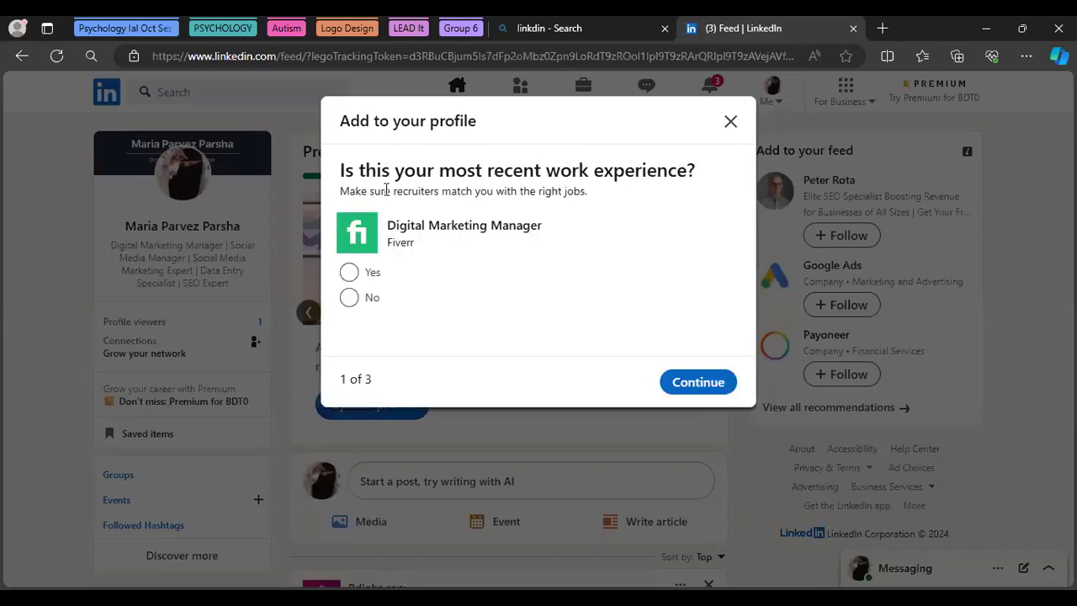
{"action": "left_click", "coordinate": [348, 276]}
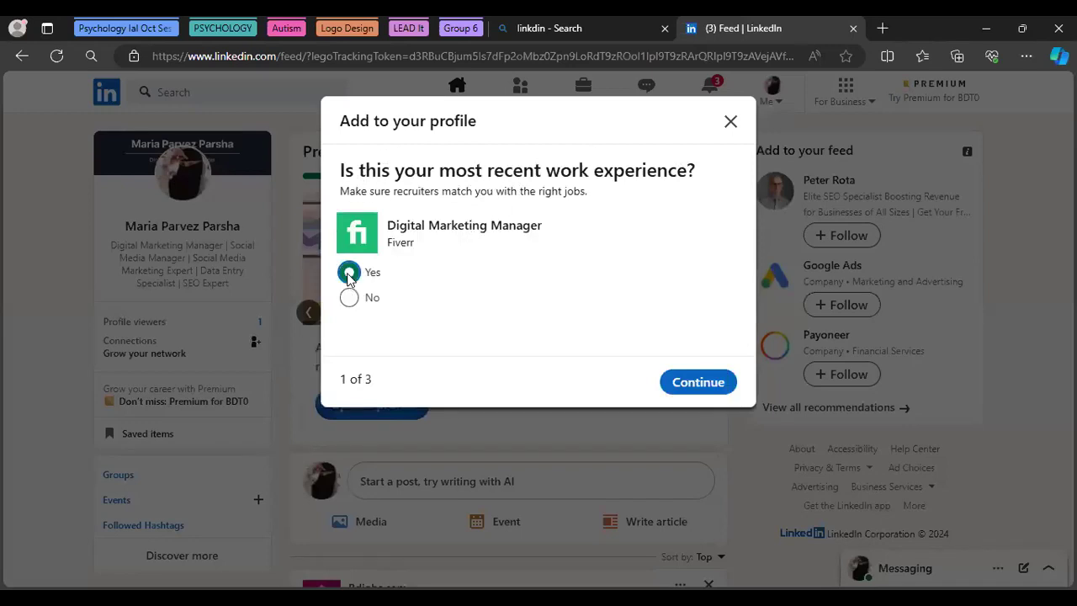
{"action": "left_click", "coordinate": [697, 382]}
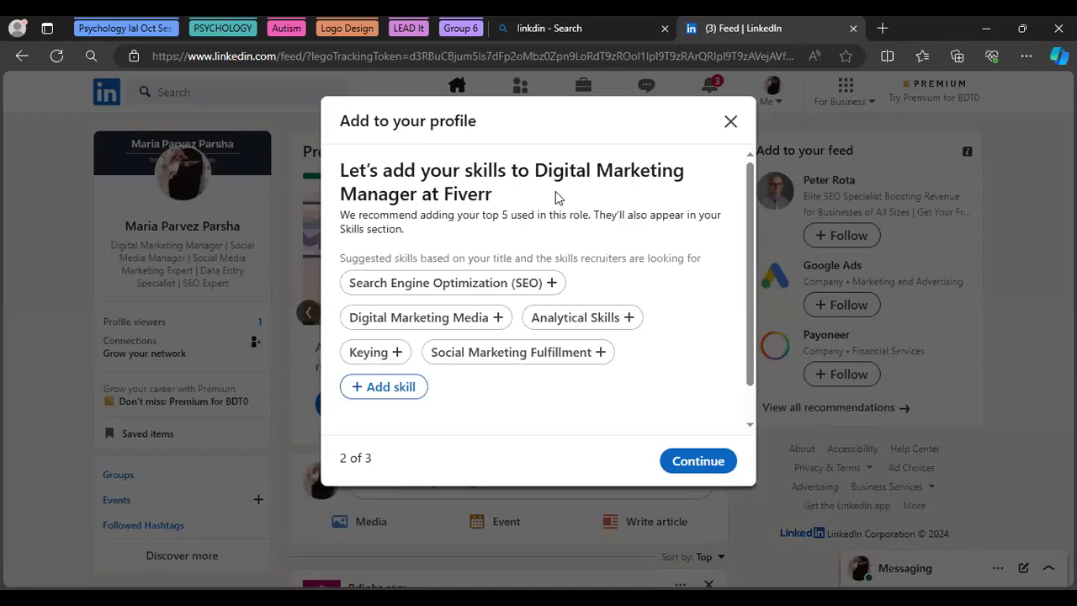
Add Digital Marketing and Social Media Marketing skills, then search 'Social media mana' for a third
{"action": "left_click", "coordinate": [386, 389]}
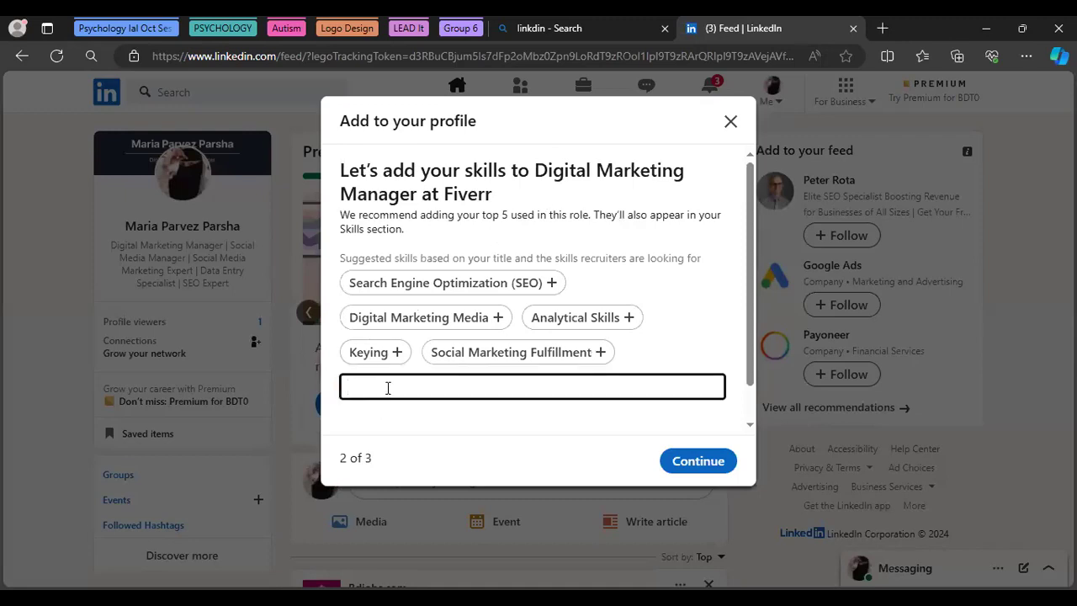
{"action": "type", "text": "Digital"}
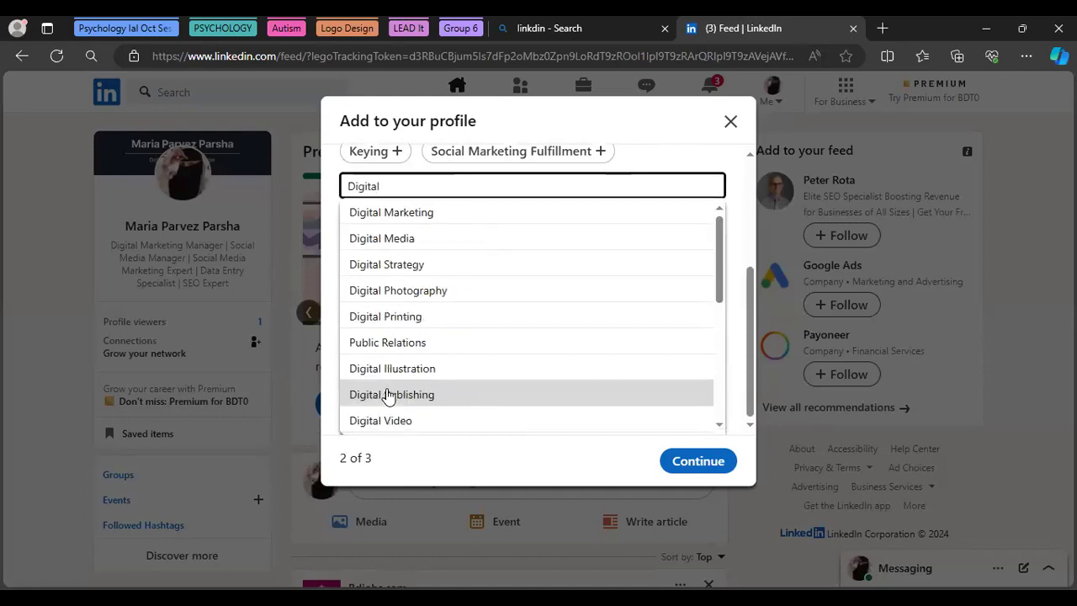
{"action": "left_click", "coordinate": [407, 212]}
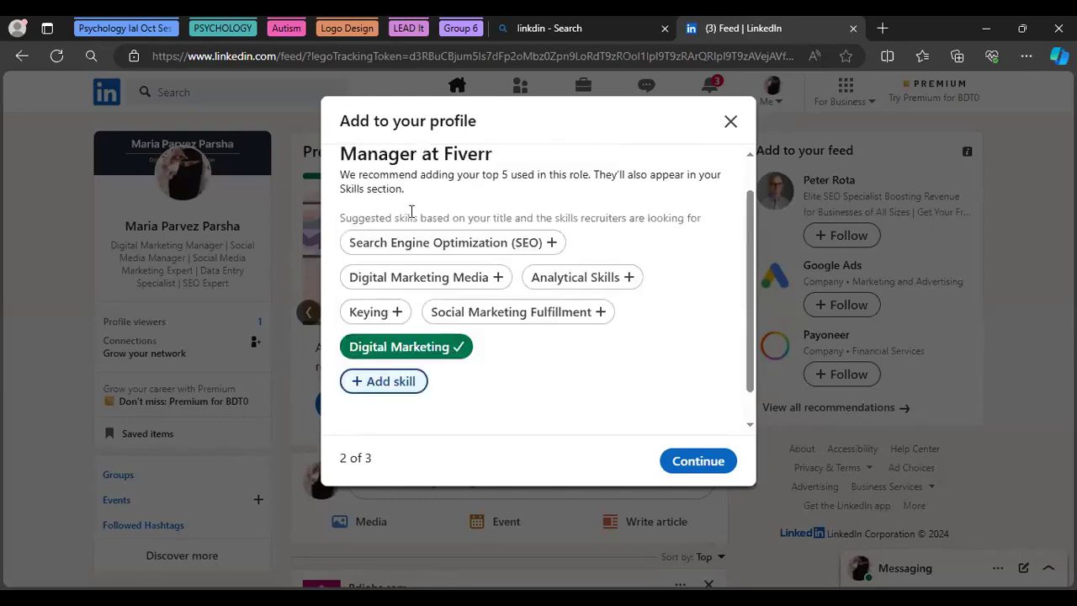
{"action": "left_click", "coordinate": [382, 380]}
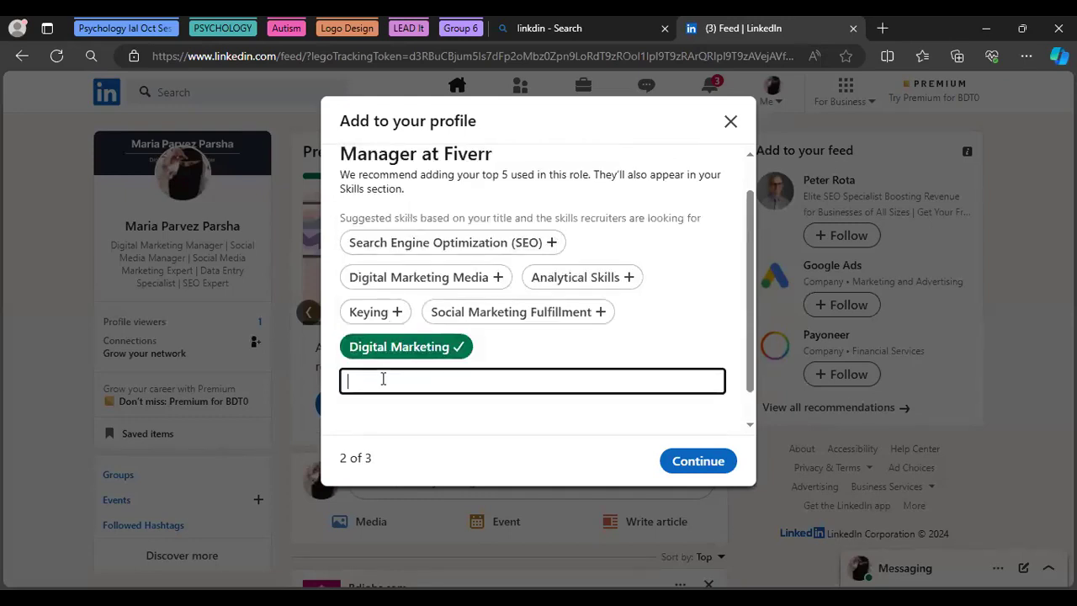
{"action": "type", "text": "So"}
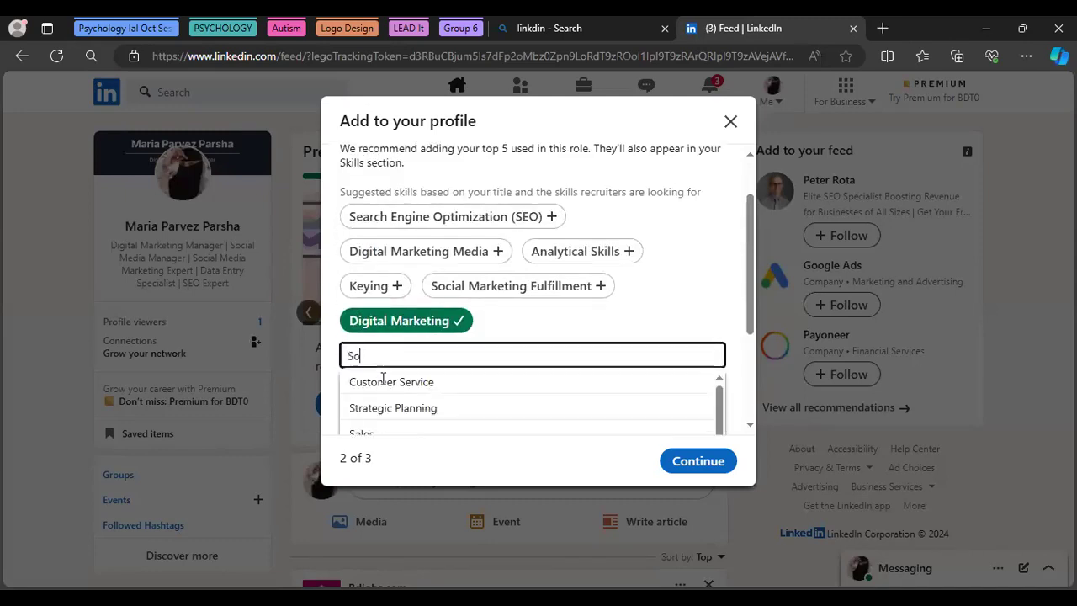
{"action": "type", "text": "cial m"}
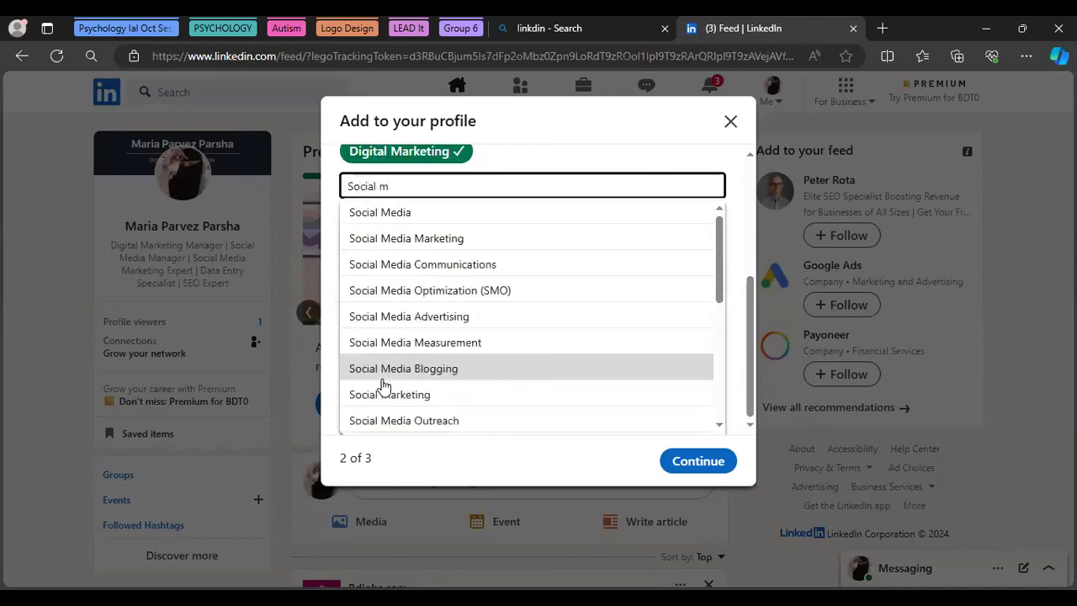
{"action": "left_click", "coordinate": [449, 240]}
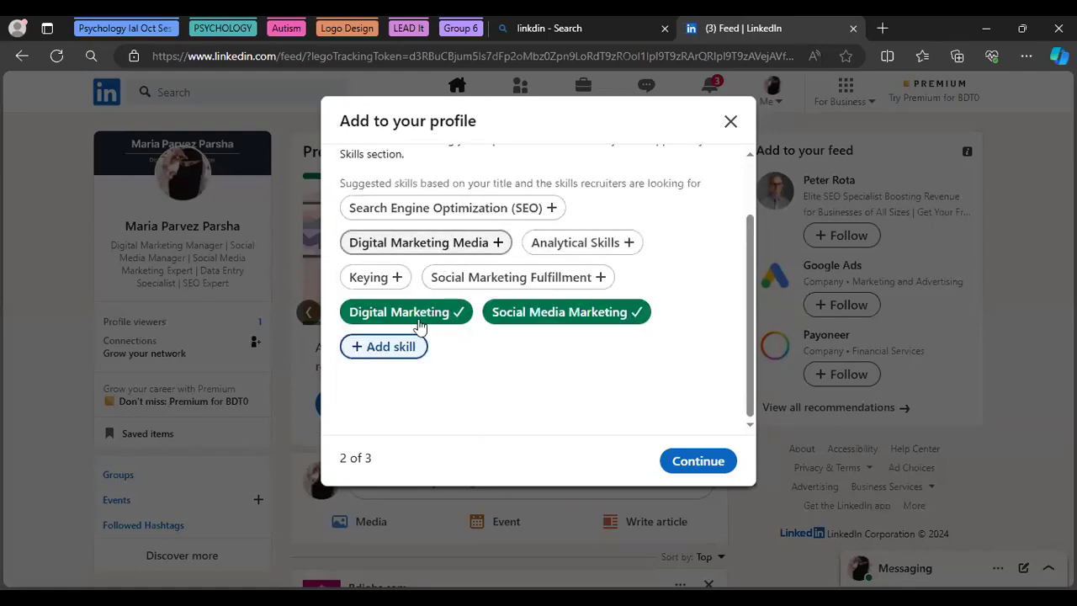
{"action": "left_click", "coordinate": [380, 347]}
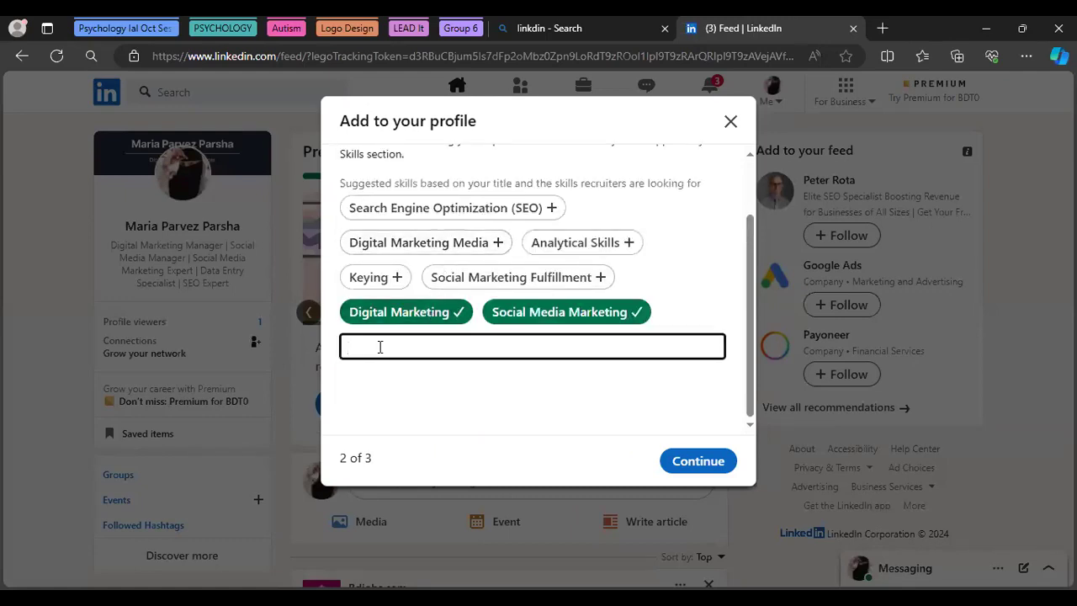
{"action": "type", "text": "So"}
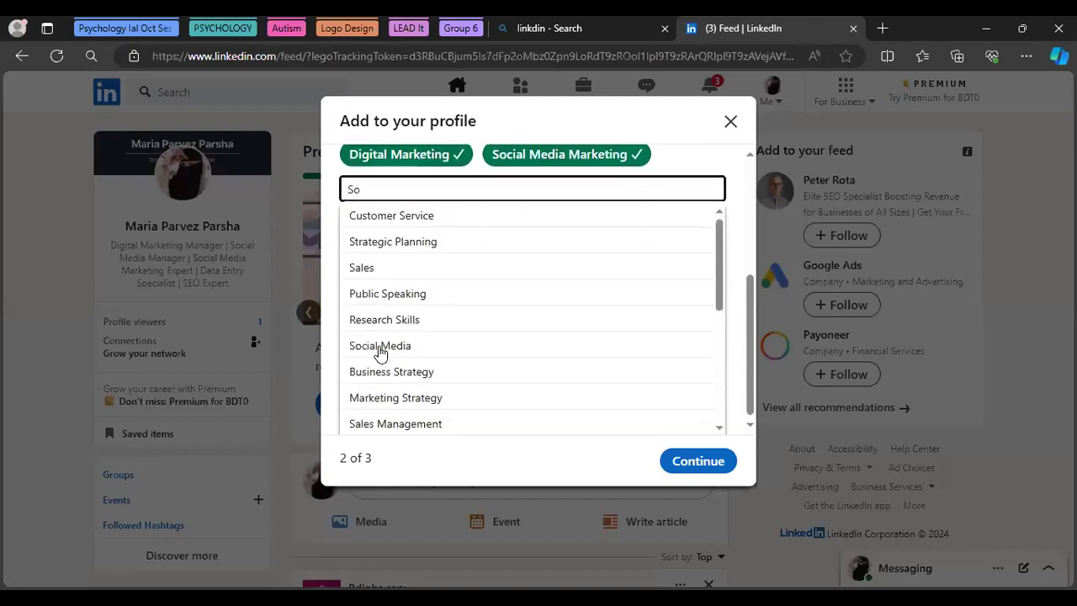
{"action": "type", "text": "c"}
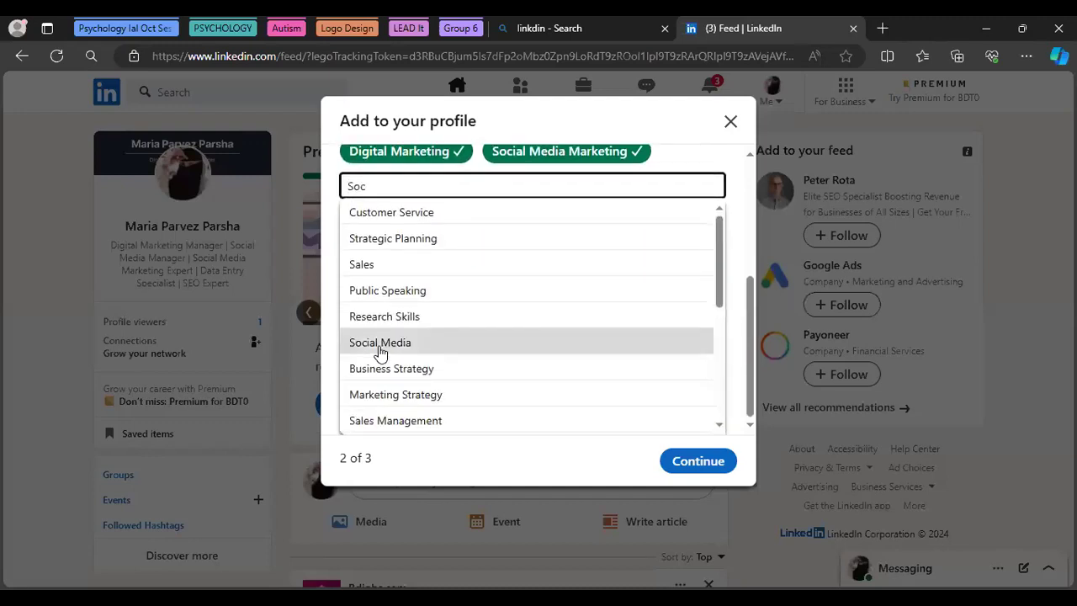
{"action": "type", "text": "ial me"}
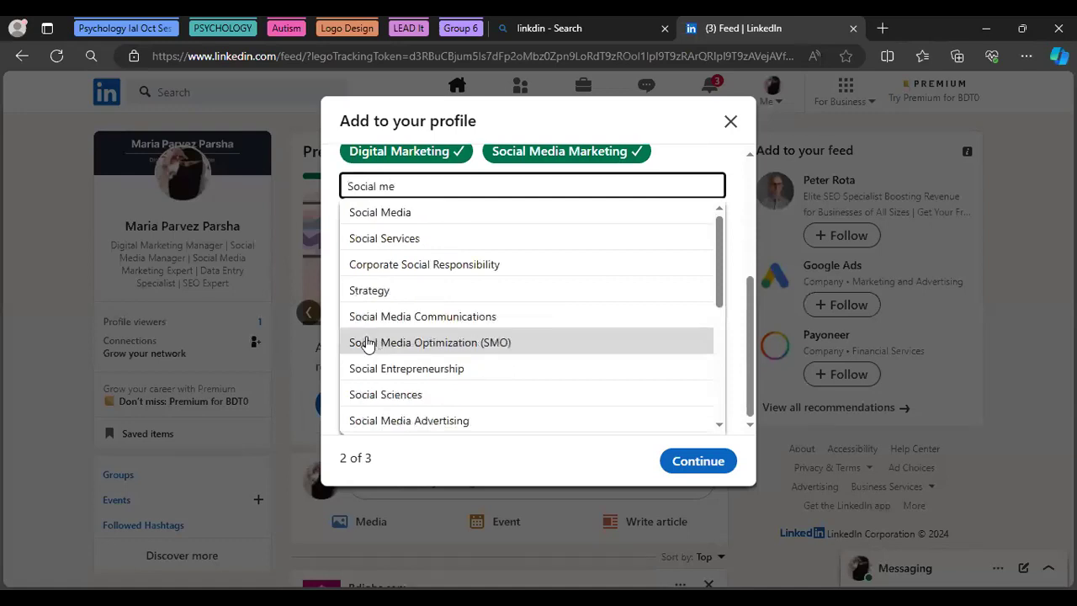
{"action": "type", "text": "dia mana"}
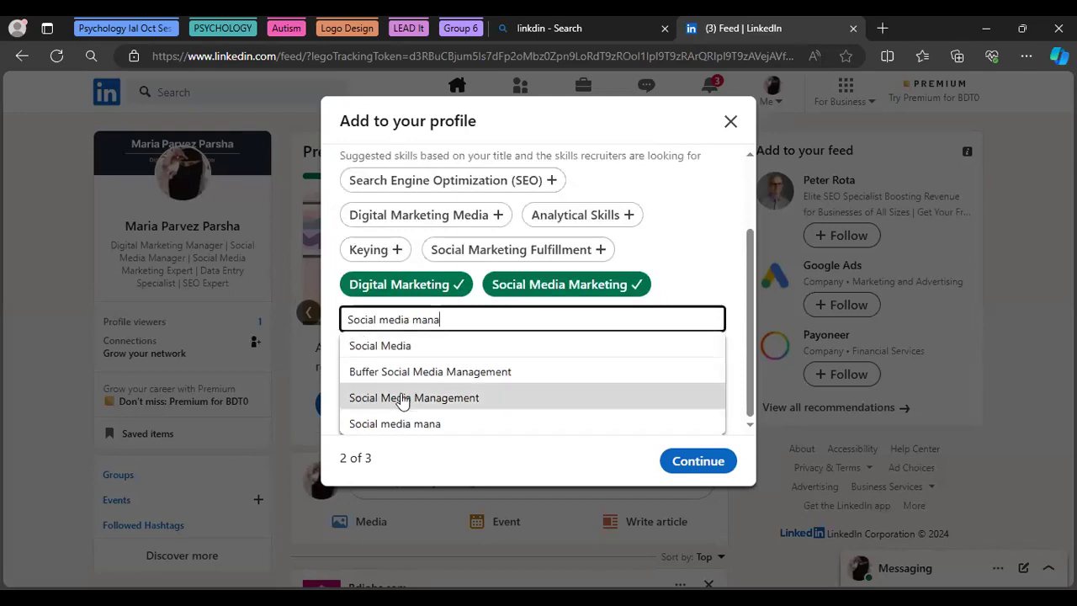
Add Social Media Management and Search Engine Optimization (SEO) as skills
{"action": "left_click", "coordinate": [402, 400]}
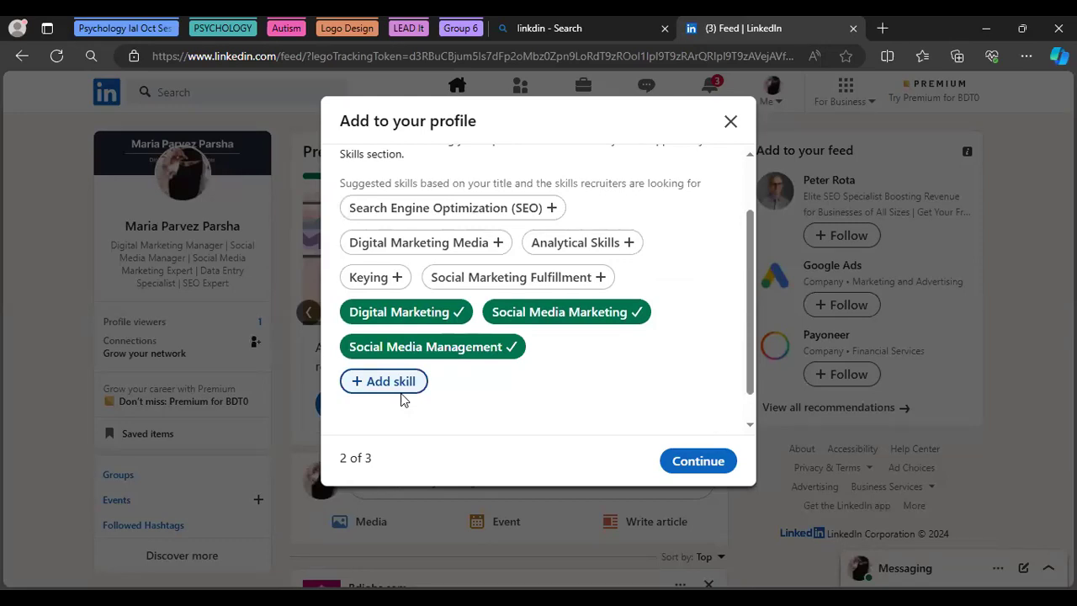
{"action": "left_click", "coordinate": [417, 212]}
{"action": "left_click", "coordinate": [417, 212]}
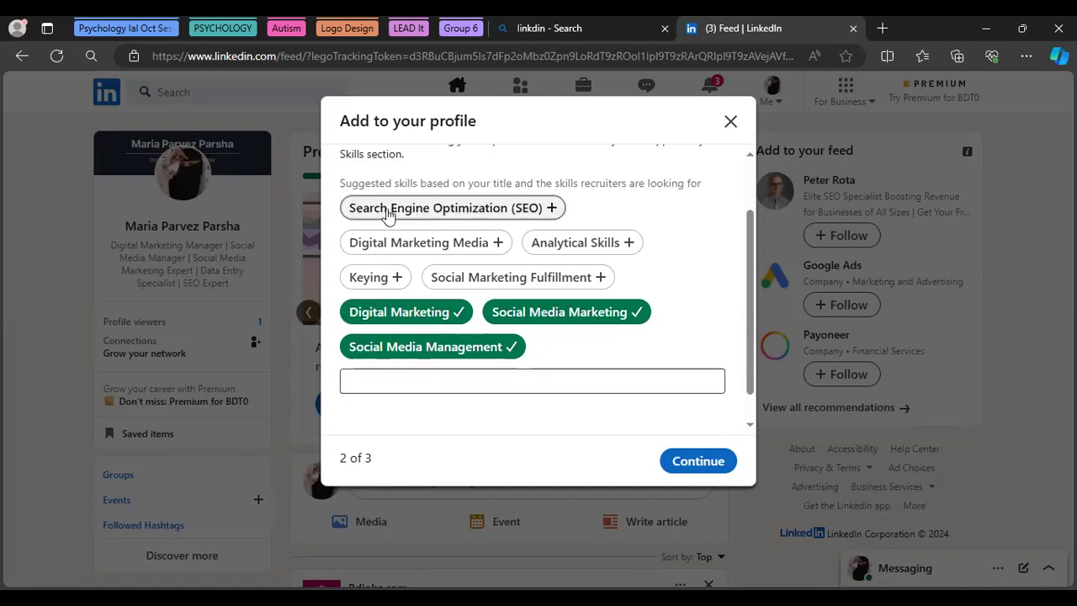
{"action": "left_click", "coordinate": [398, 214]}
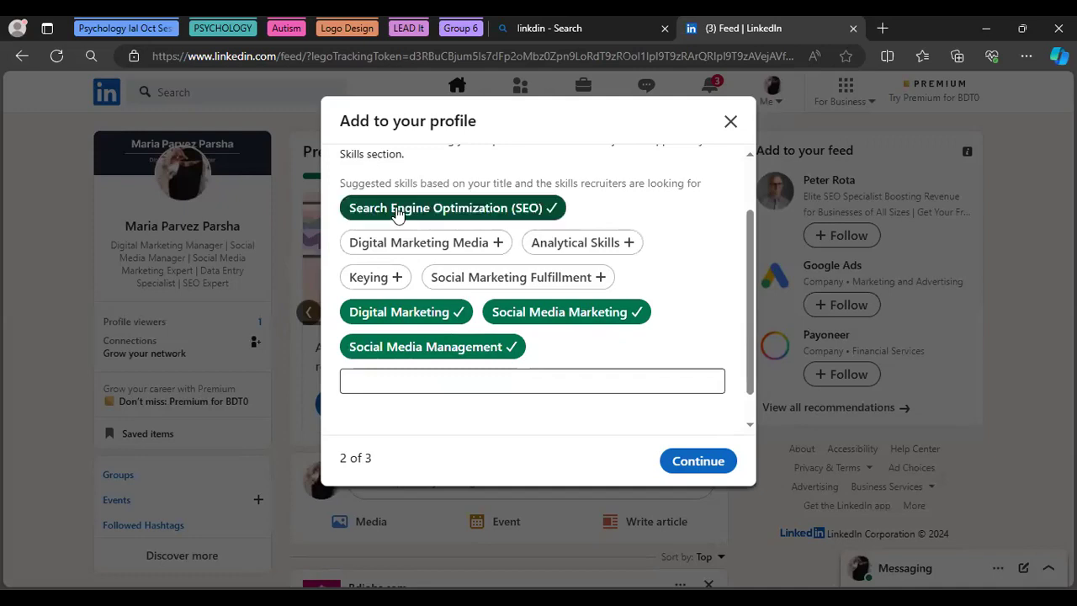
Add Data Entry and Lead Generation skills, then confirm the Dhaka, Bangladesh location and finish
{"action": "left_click", "coordinate": [381, 379]}
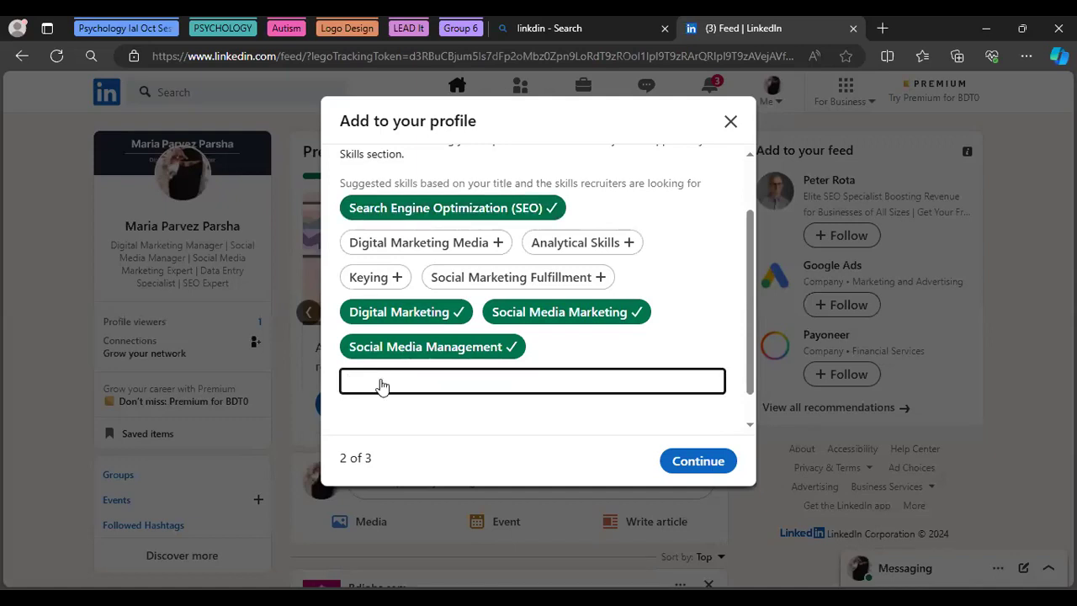
{"action": "type", "text": "Data"}
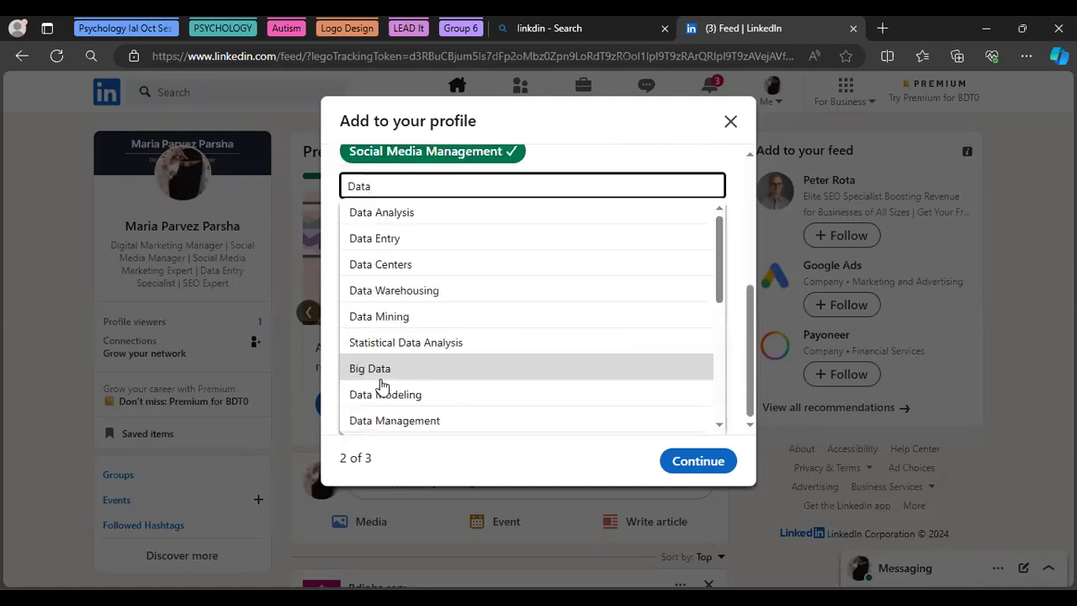
{"action": "left_click", "coordinate": [388, 244]}
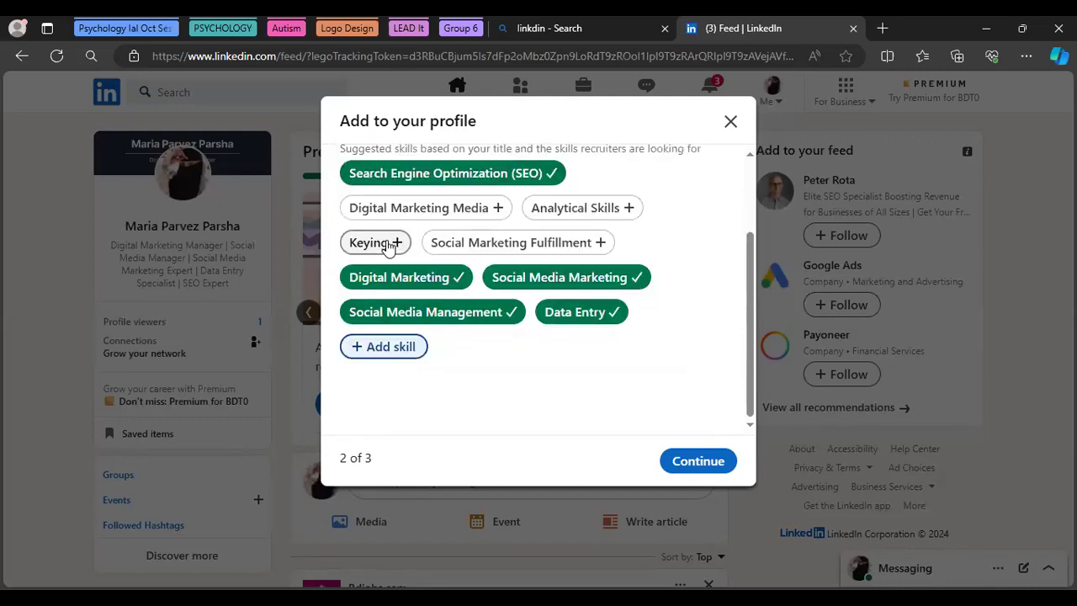
{"action": "left_click", "coordinate": [376, 345]}
{"action": "type", "text": "Lead"}
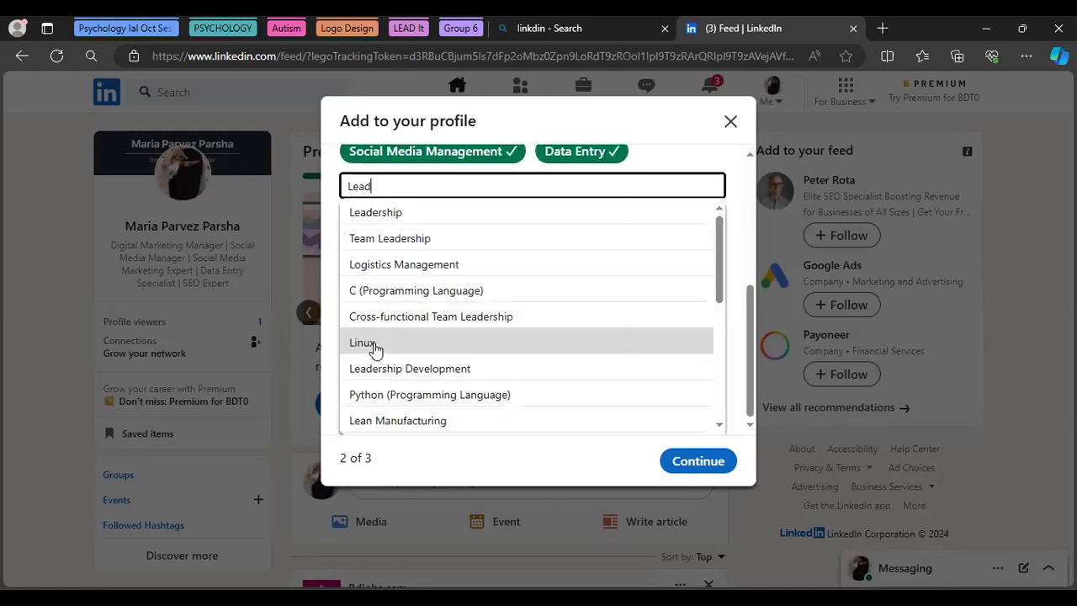
{"action": "type", "text": " ge"}
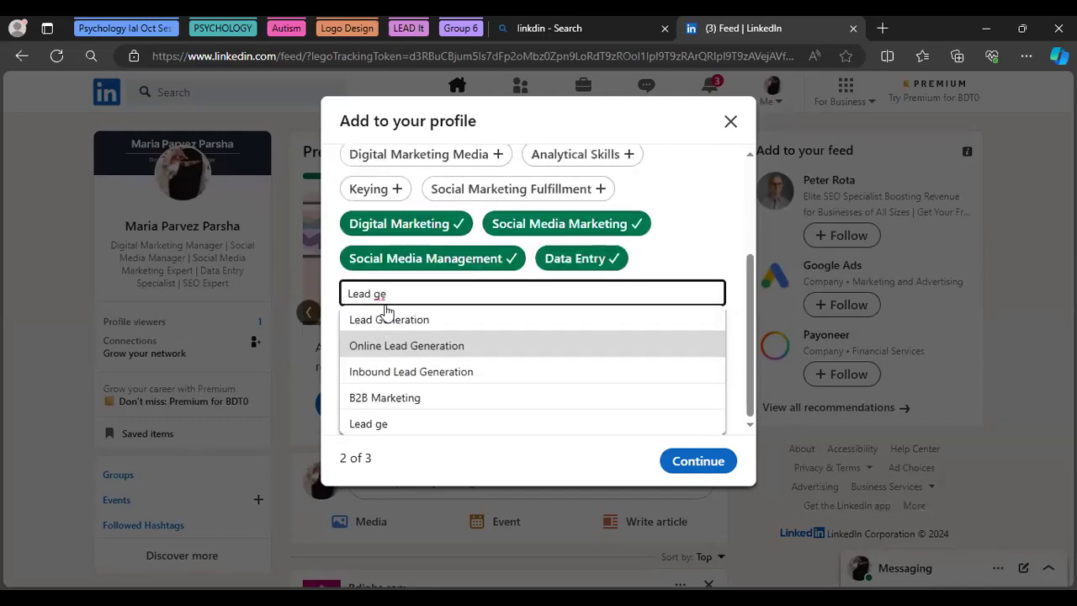
{"action": "left_click", "coordinate": [396, 321]}
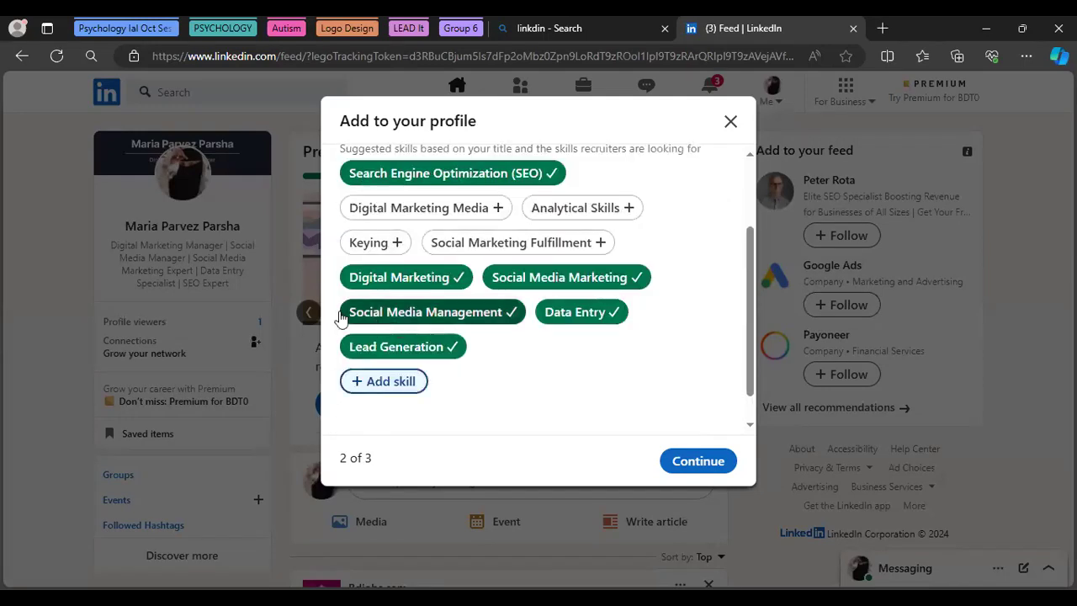
{"action": "left_click", "coordinate": [692, 462]}
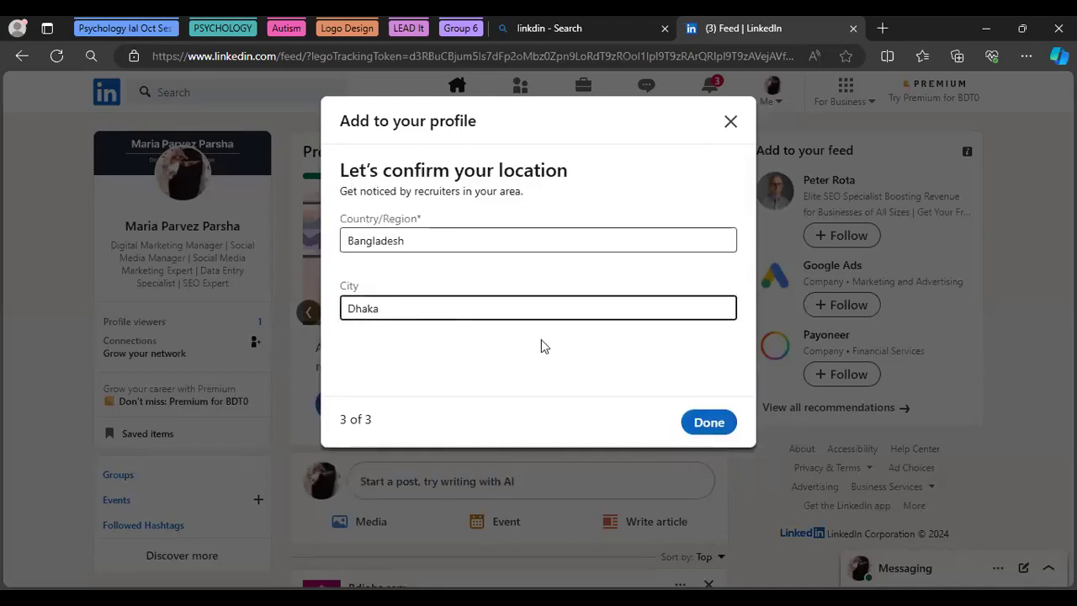
{"action": "left_click", "coordinate": [709, 427]}
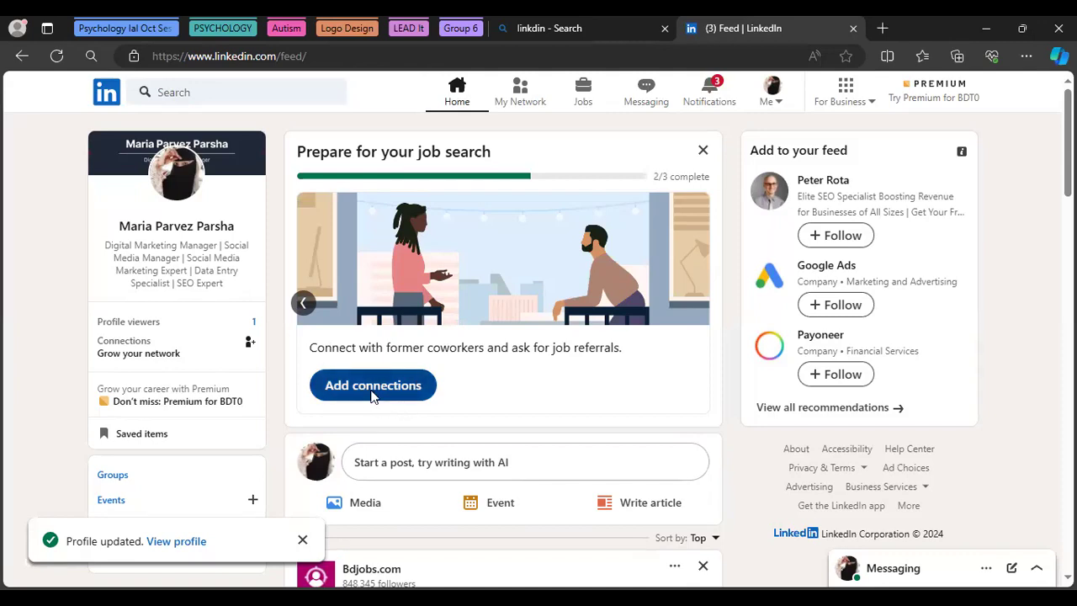
Send connection requests to the suggested social media manager and another person, then close the suggestions
{"action": "left_click", "coordinate": [372, 394]}
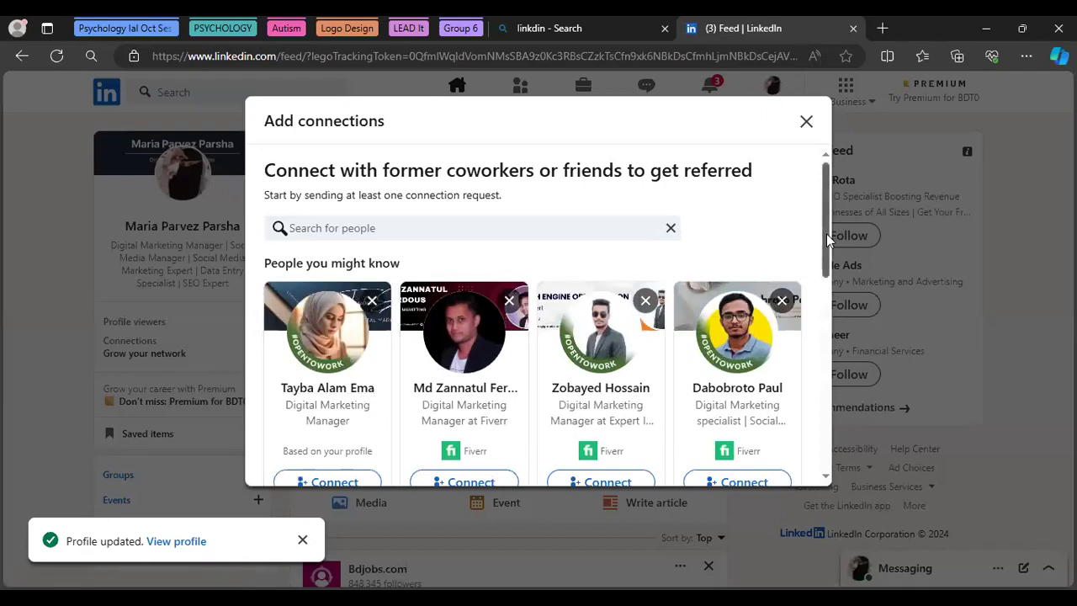
{"action": "left_click_drag", "start_coordinate": [826, 233], "coordinate": [817, 402]}
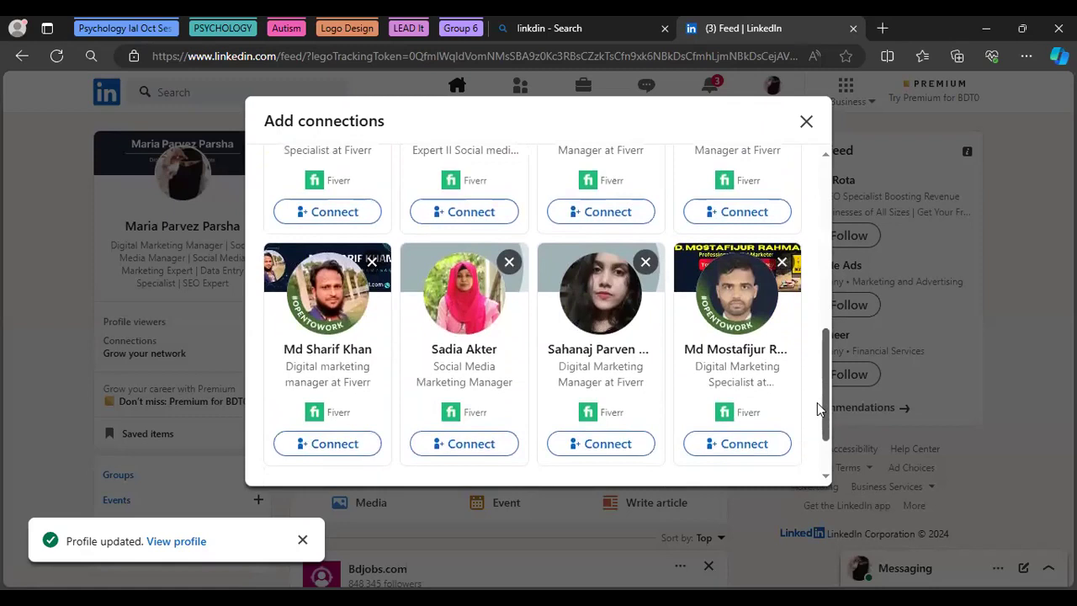
{"action": "left_click", "coordinate": [455, 443]}
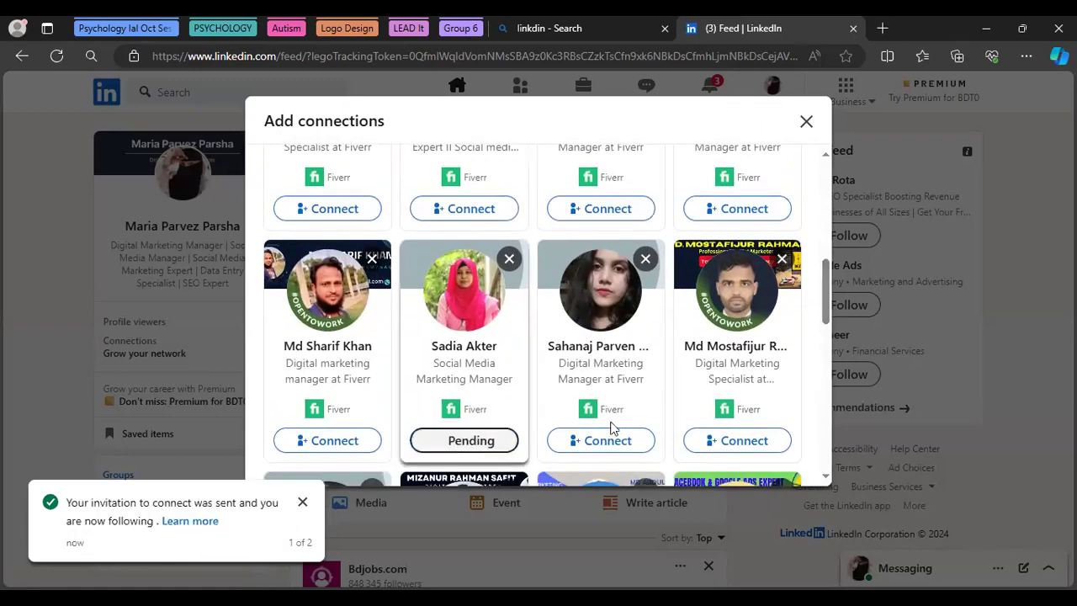
{"action": "left_click_drag", "start_coordinate": [824, 290], "coordinate": [816, 416]}
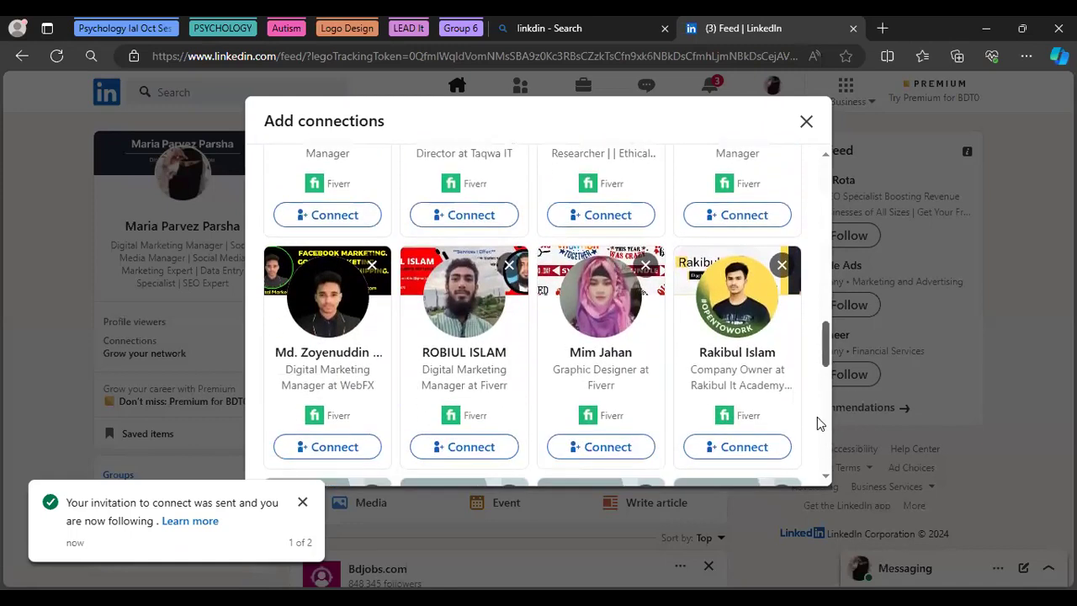
{"action": "left_click", "coordinate": [714, 448]}
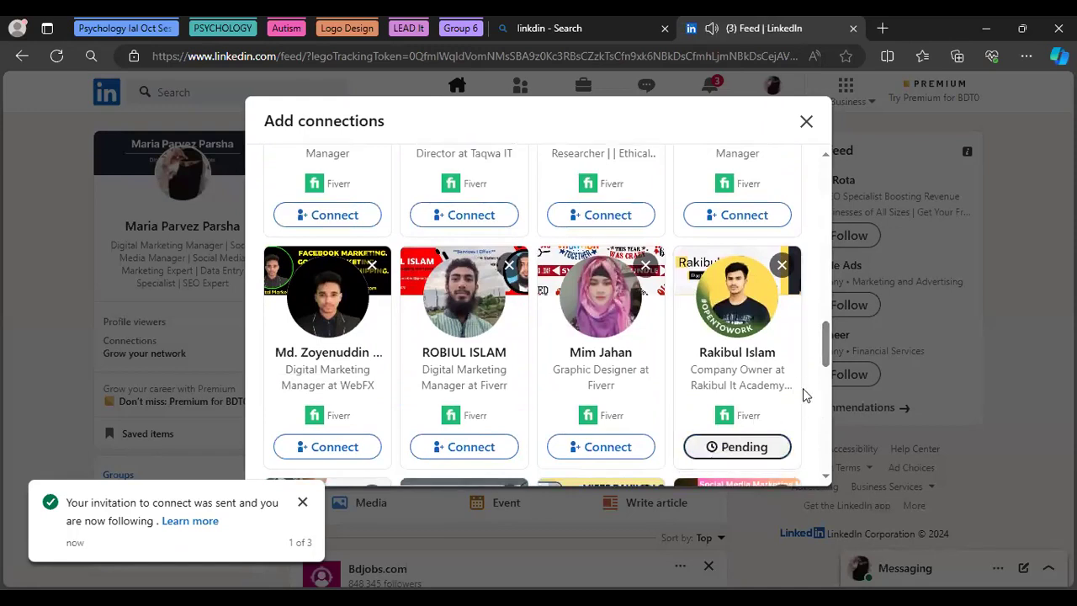
{"action": "mouse_move", "coordinate": [824, 353]}
{"action": "left_mouse_down"}
{"action": "mouse_move", "coordinate": [820, 408]}
{"action": "mouse_move", "coordinate": [824, 351]}
{"action": "left_mouse_up"}
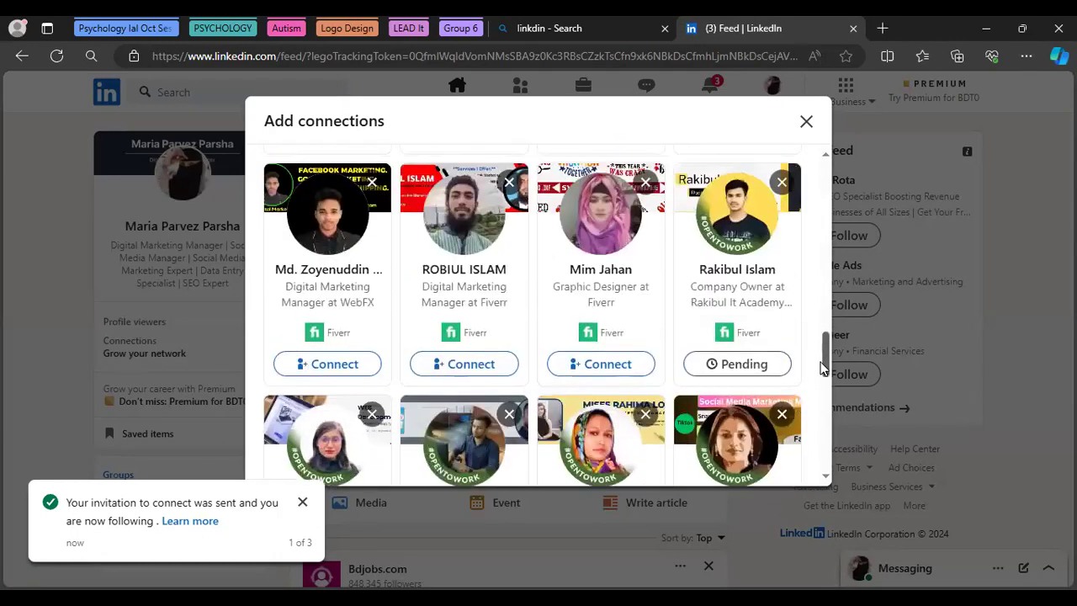
{"action": "left_click_drag", "start_coordinate": [820, 432], "coordinate": [823, 454]}
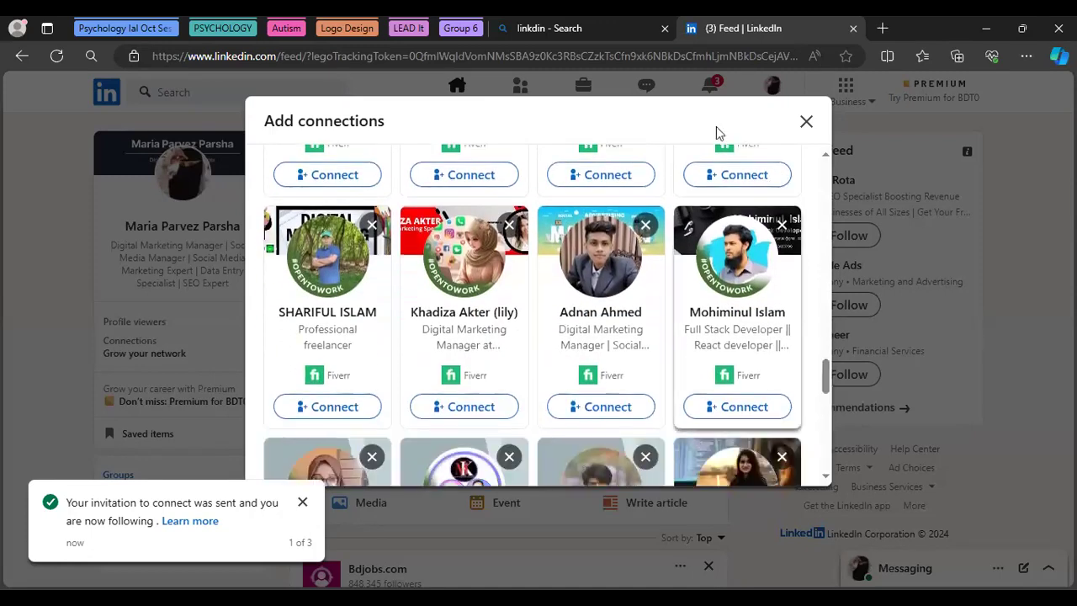
{"action": "left_click", "coordinate": [805, 122]}
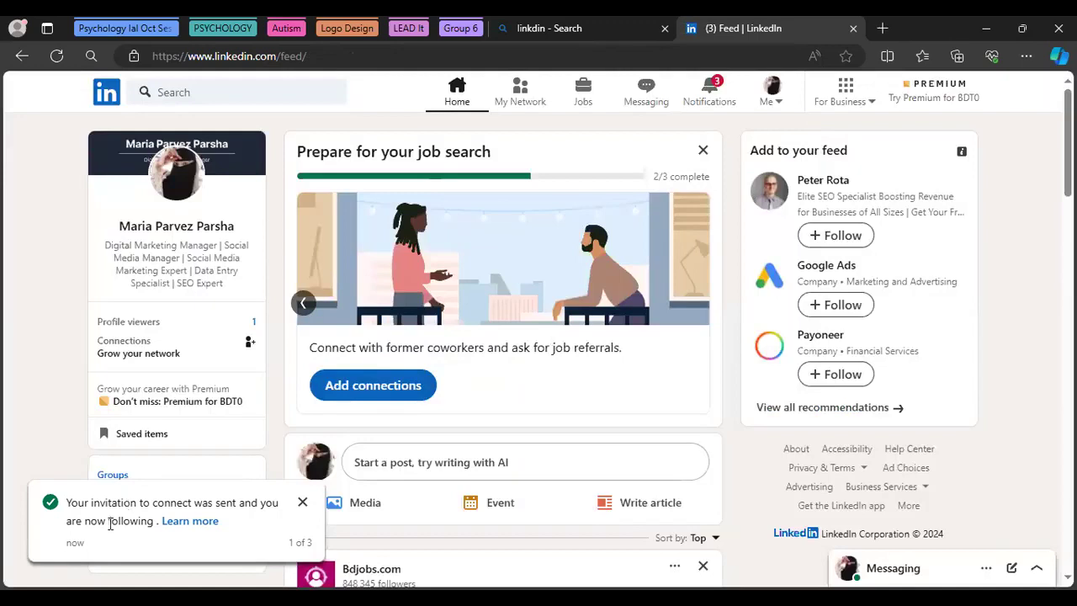
Browse the job-search card's slides, then dismiss the Prepare for your job search card
{"action": "left_click", "coordinate": [703, 151]}
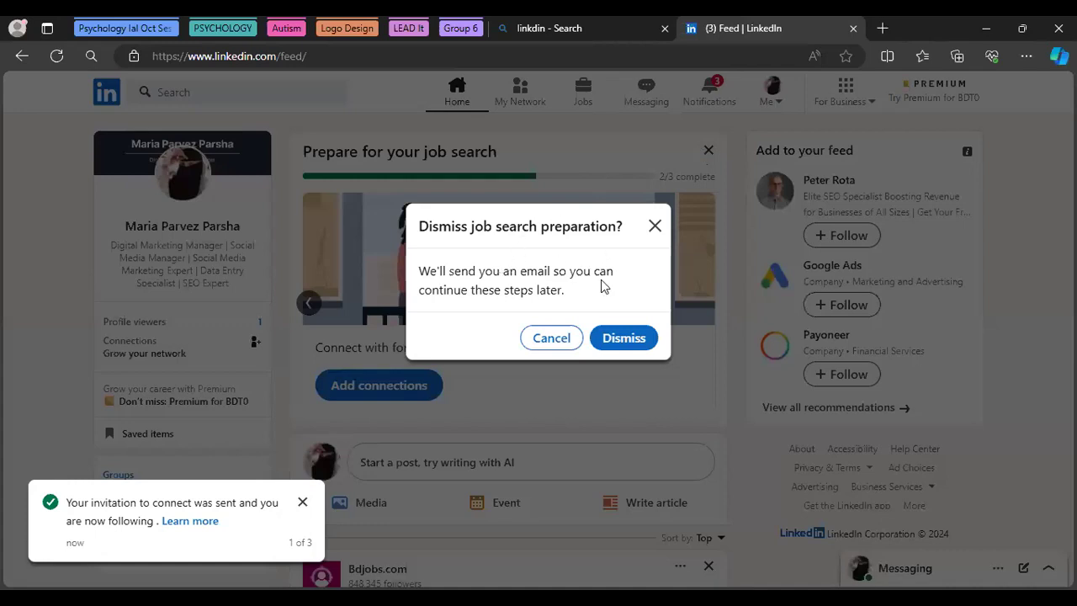
{"action": "left_click", "coordinate": [551, 340]}
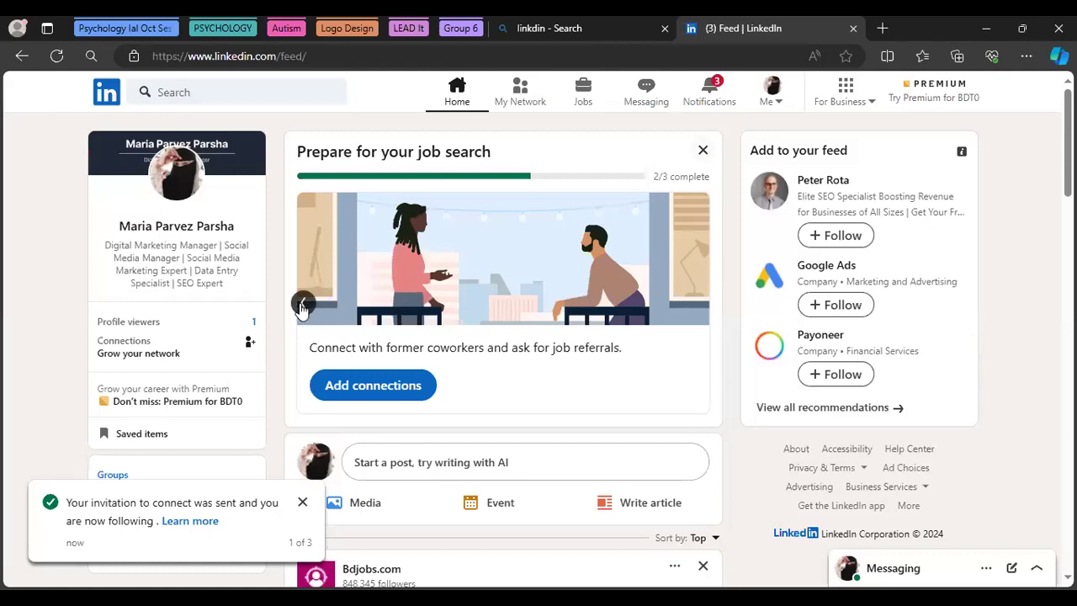
{"action": "left_click", "coordinate": [302, 304]}
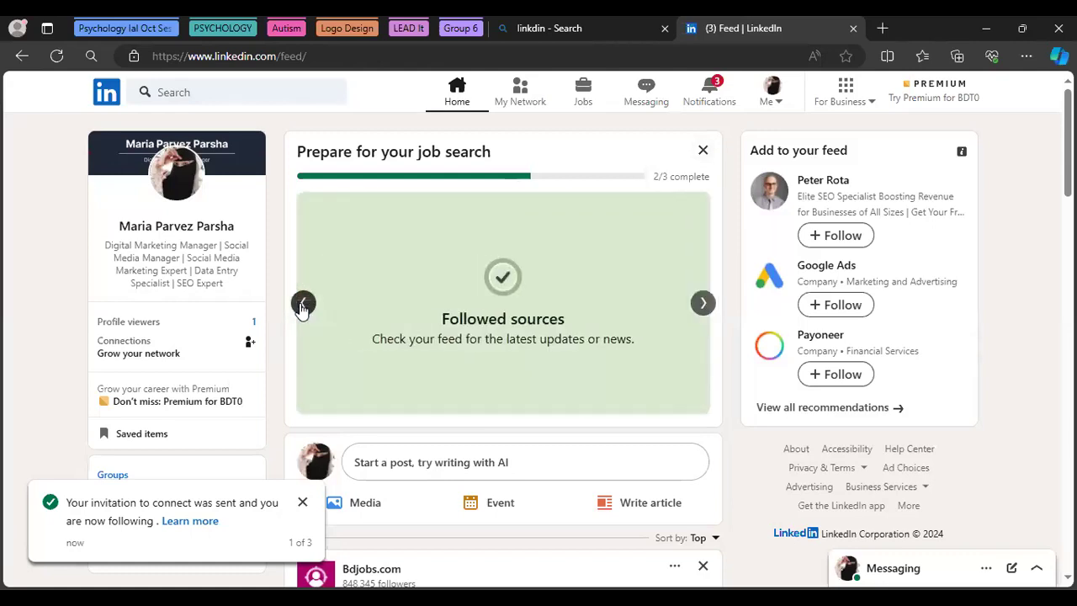
{"action": "left_click", "coordinate": [703, 303]}
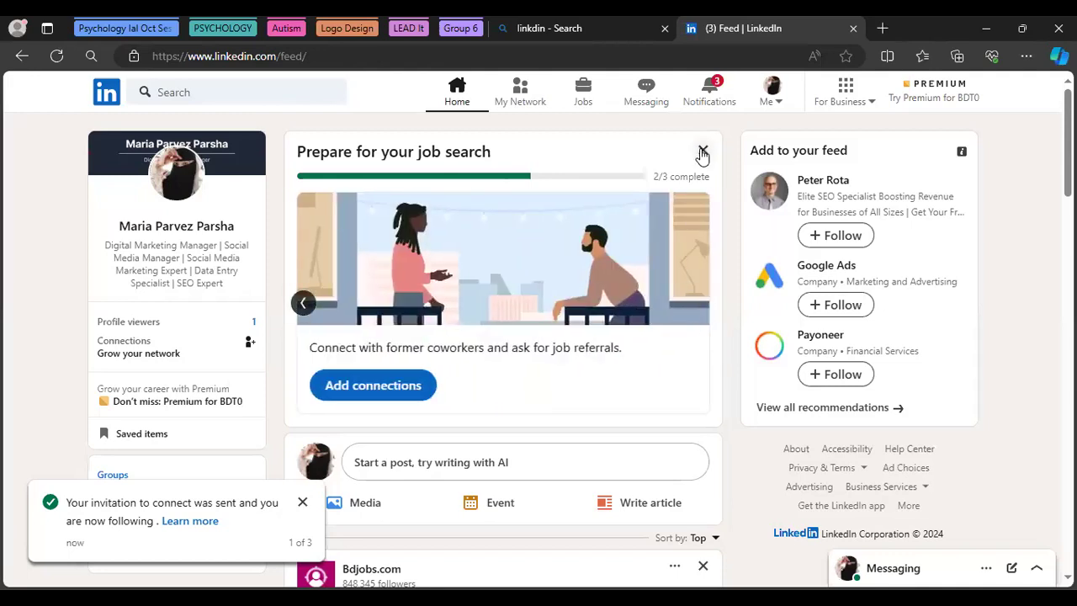
{"action": "left_click", "coordinate": [702, 149]}
{"action": "left_click", "coordinate": [627, 338]}
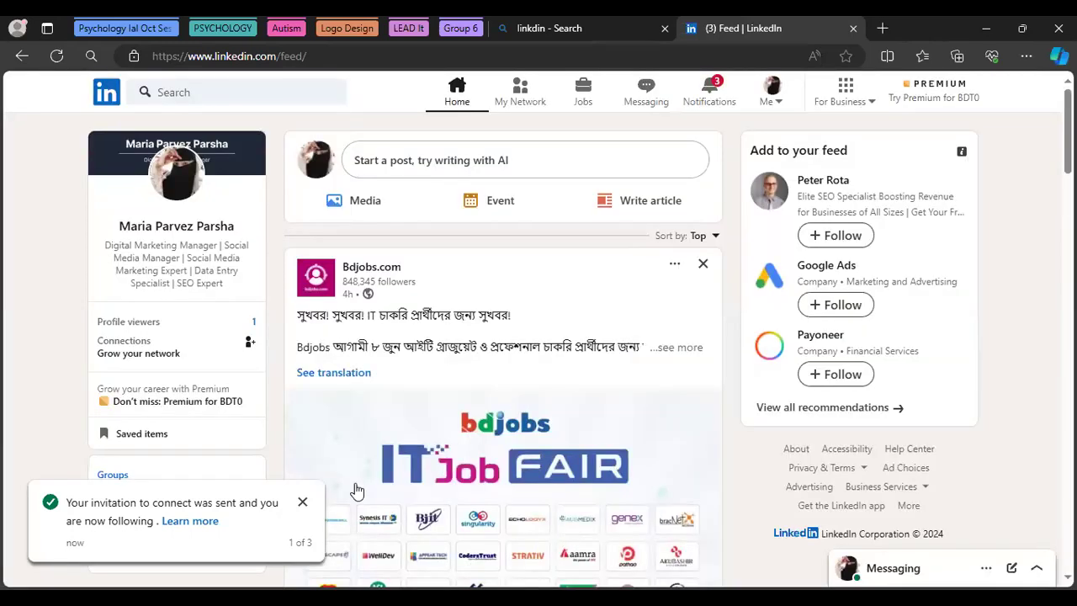
{"action": "left_click", "coordinate": [305, 505]}
{"action": "left_click", "coordinate": [303, 503]}
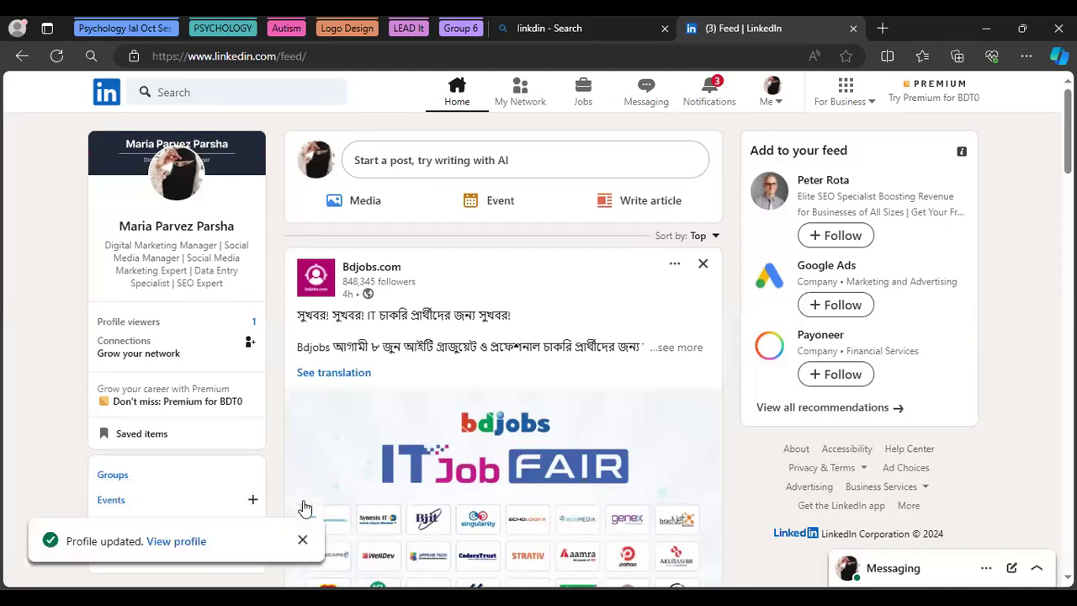
{"action": "left_click", "coordinate": [303, 541]}
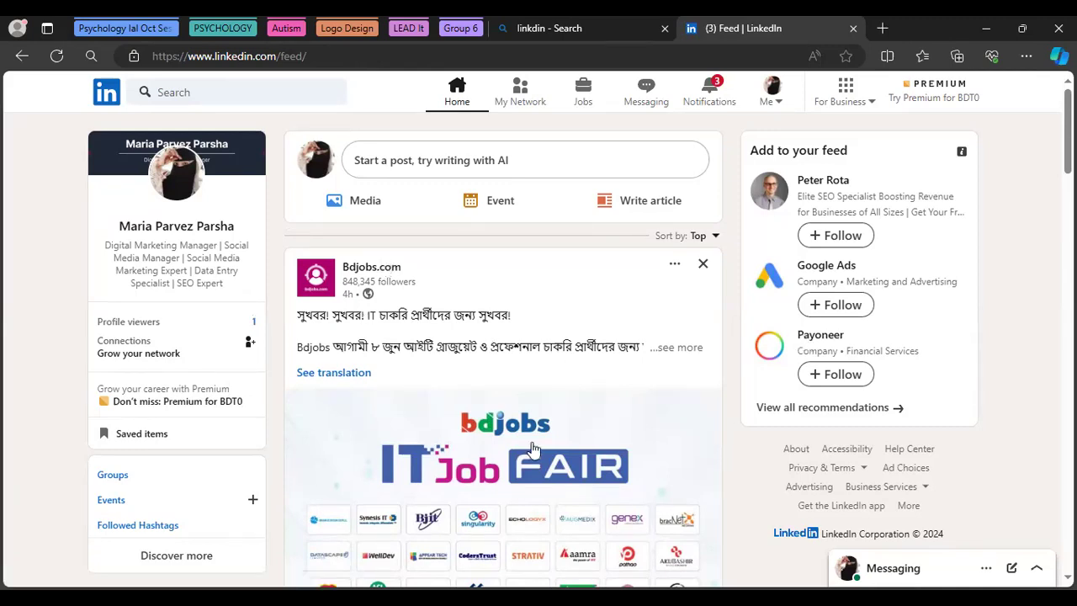
{"action": "scroll", "coordinate": [539, 353], "scroll_direction": "down", "scroll_amount": 2}
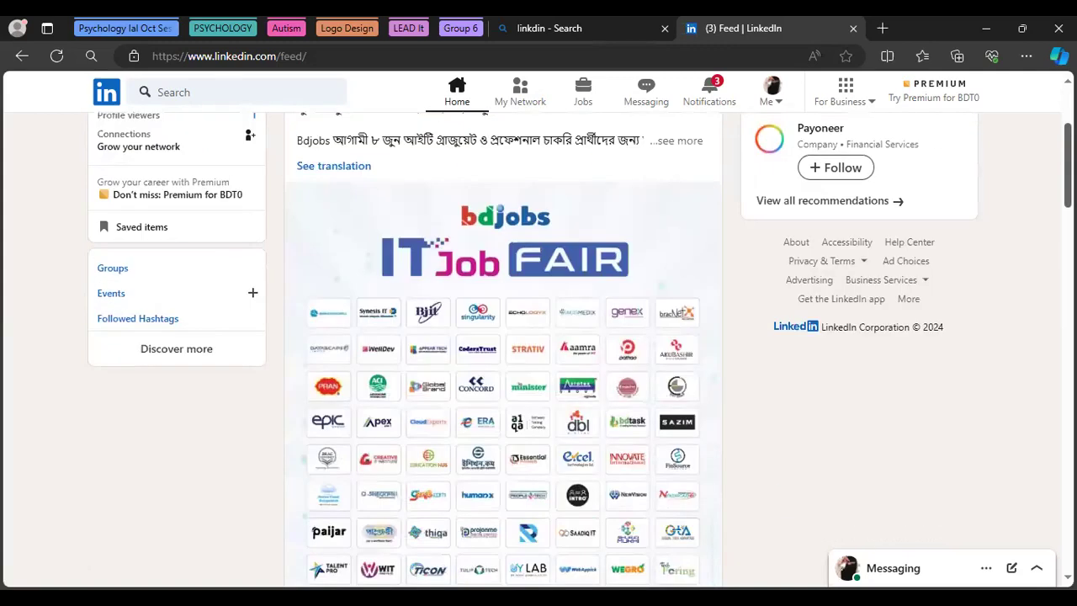
{"action": "scroll", "coordinate": [503, 350], "scroll_direction": "down", "scroll_amount": 4}
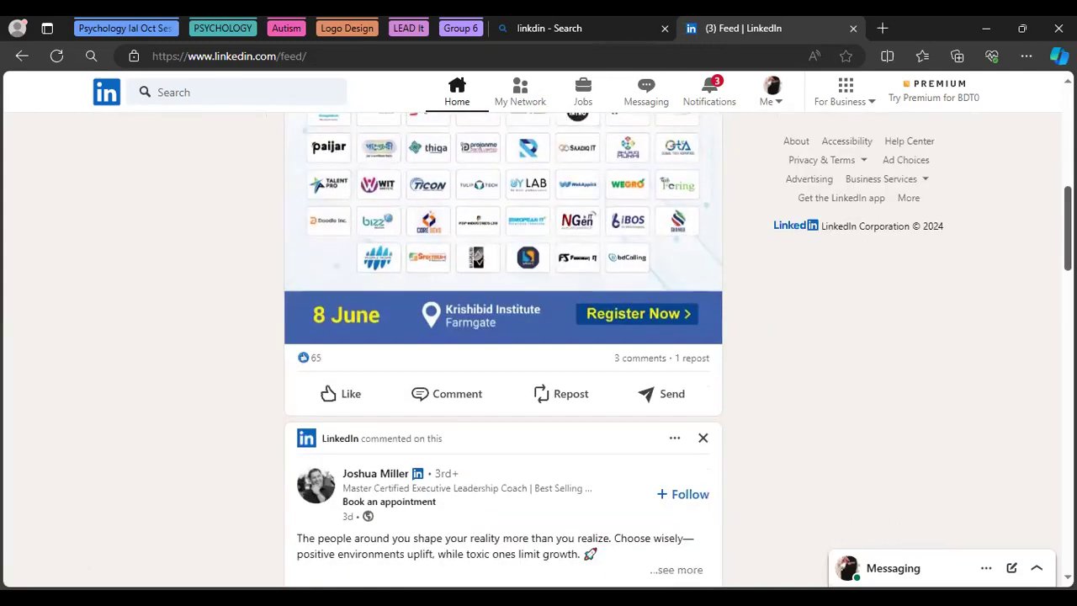
{"action": "left_click", "coordinate": [340, 399]}
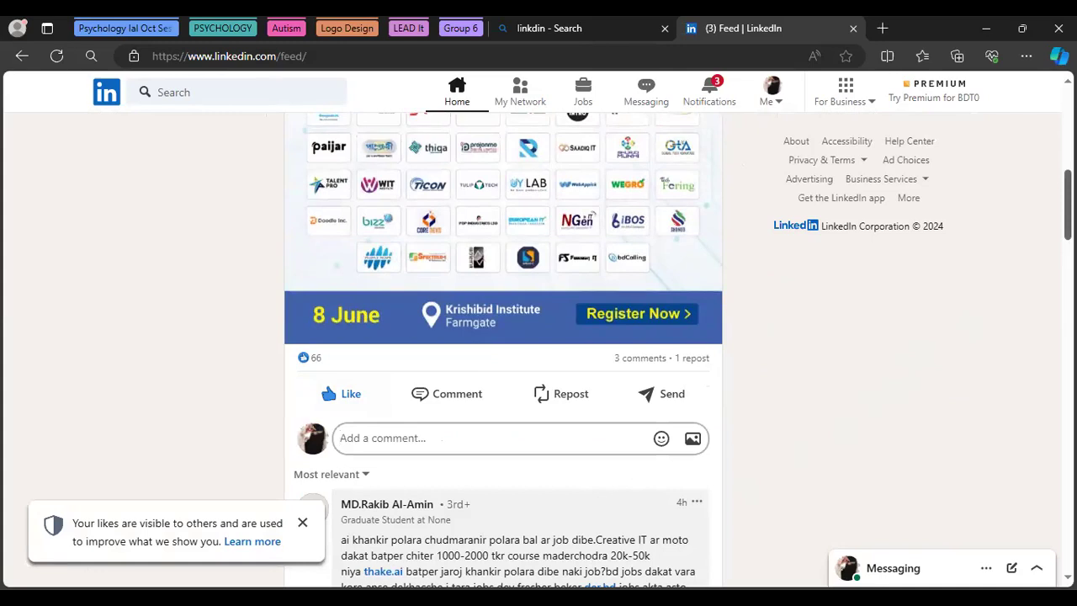
{"action": "scroll", "coordinate": [460, 383], "scroll_direction": "down", "scroll_amount": 4}
{"action": "scroll", "coordinate": [460, 383], "scroll_direction": "up", "scroll_amount": 5}
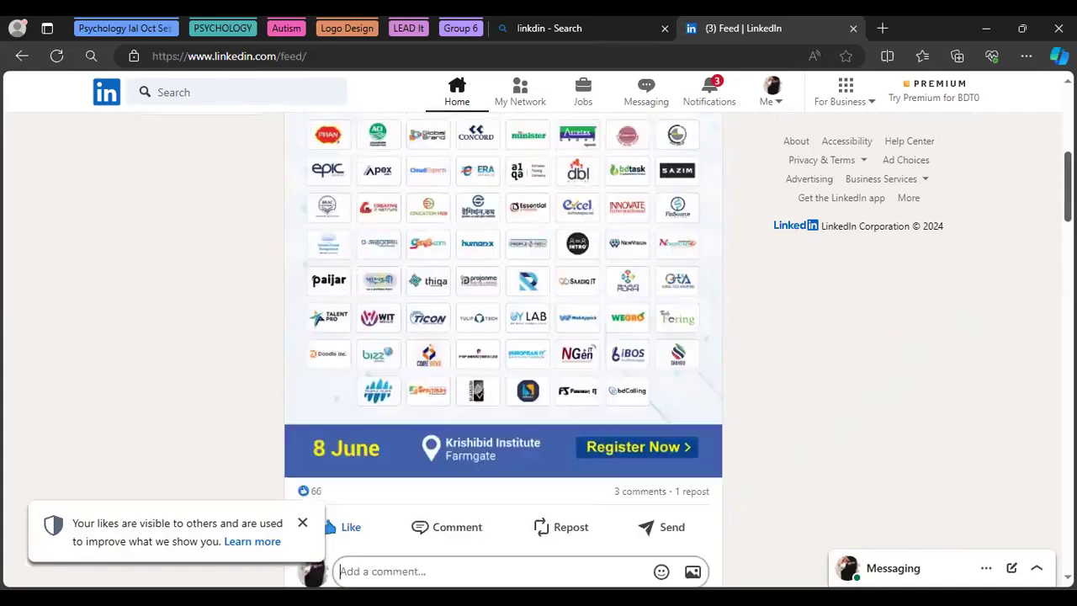
{"action": "scroll", "coordinate": [460, 383], "scroll_direction": "up", "scroll_amount": 5}
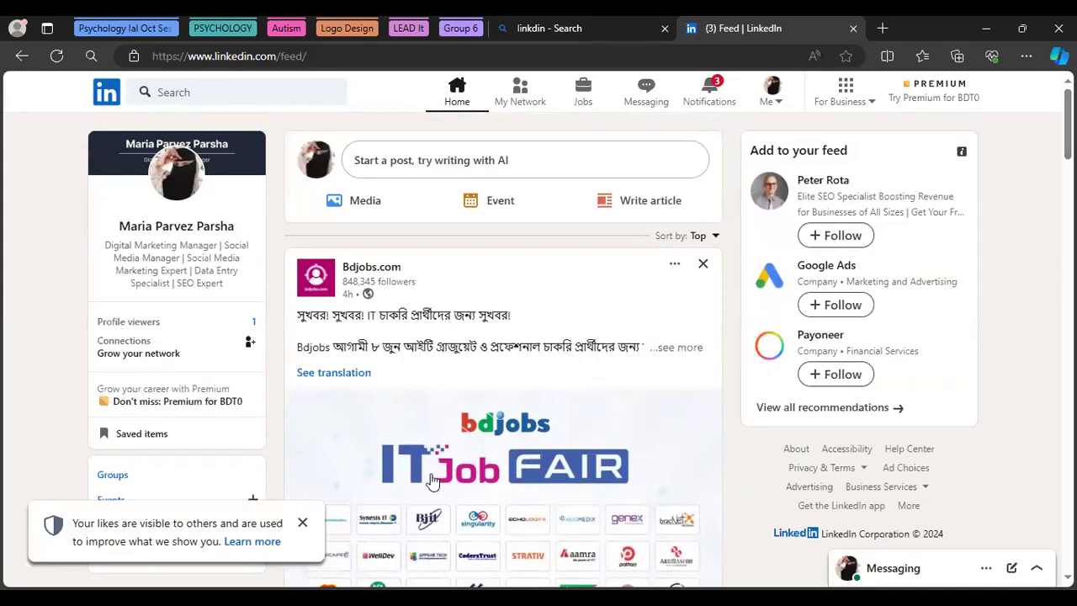
Close the 'Your likes are visible' notice and open a new empty post
{"action": "left_click", "coordinate": [302, 523]}
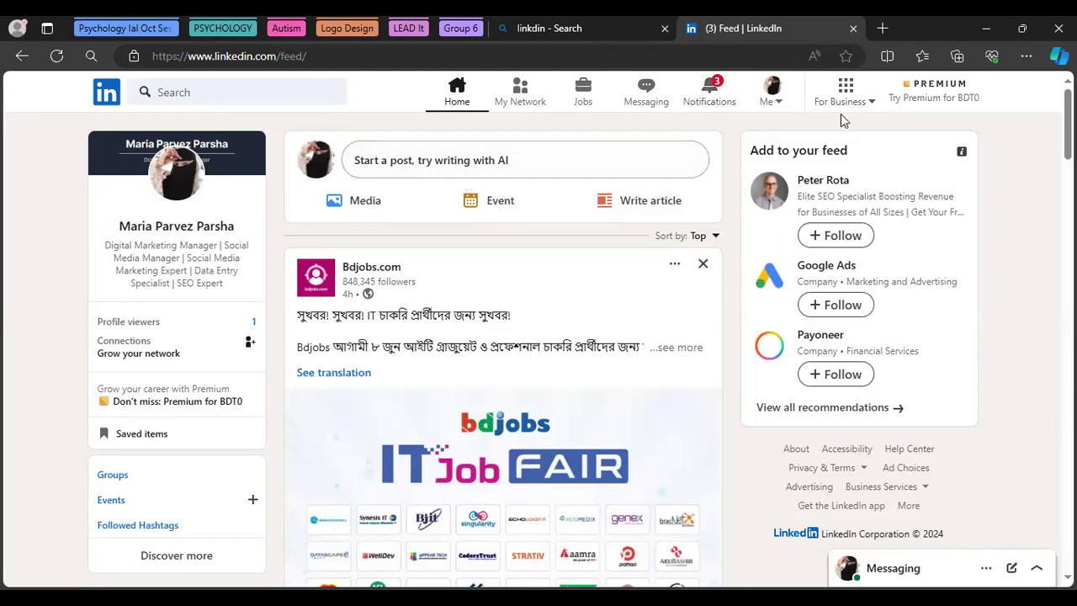
{"action": "left_click", "coordinate": [405, 165]}
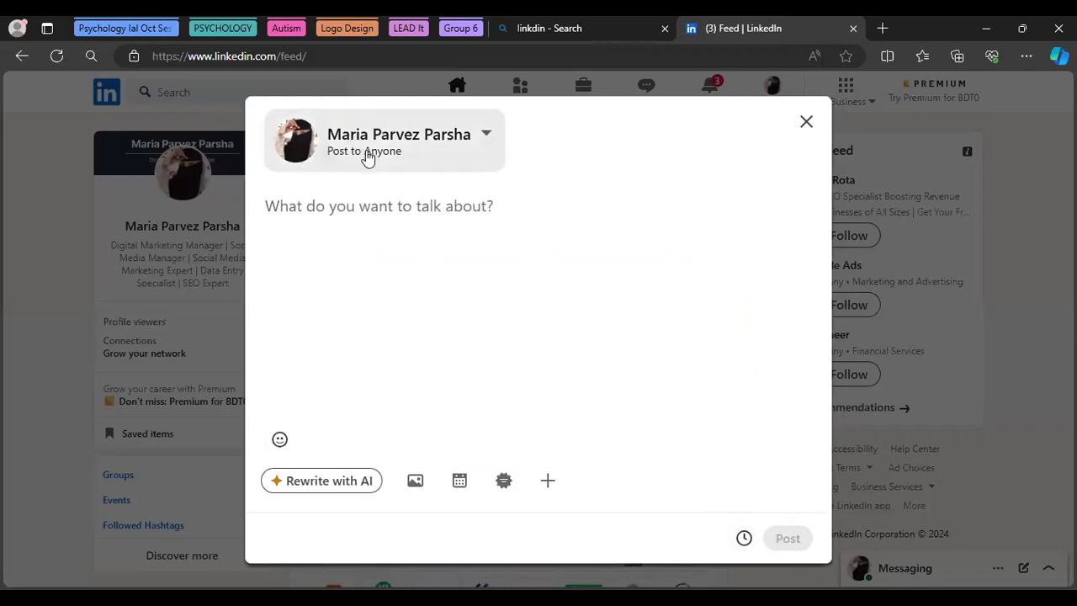
Check the post visibility stays set to Anyone, then discard the empty post
{"action": "left_click", "coordinate": [487, 138]}
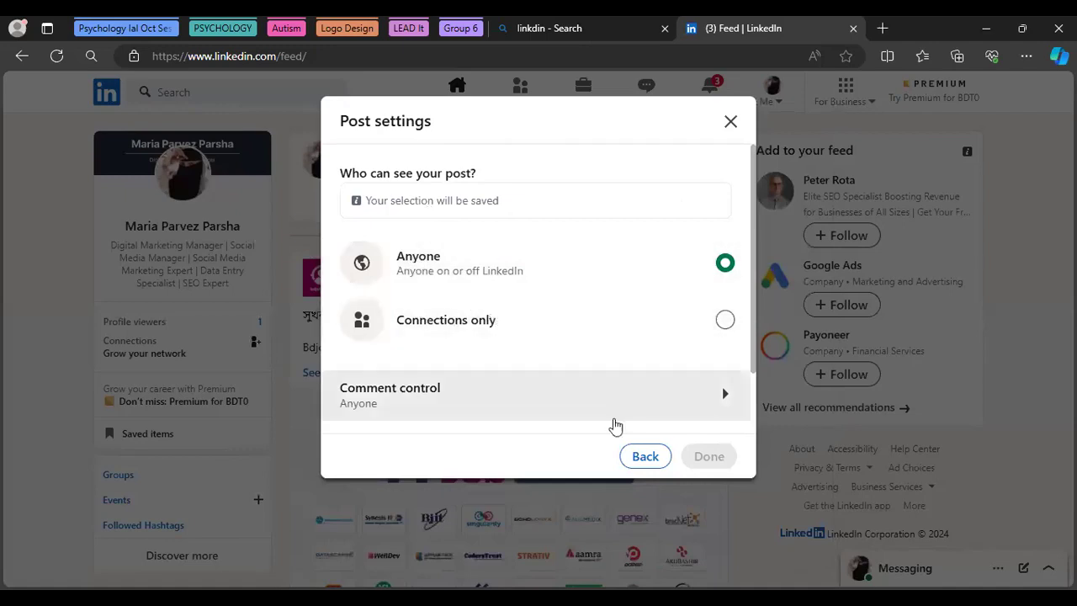
{"action": "left_click", "coordinate": [641, 456]}
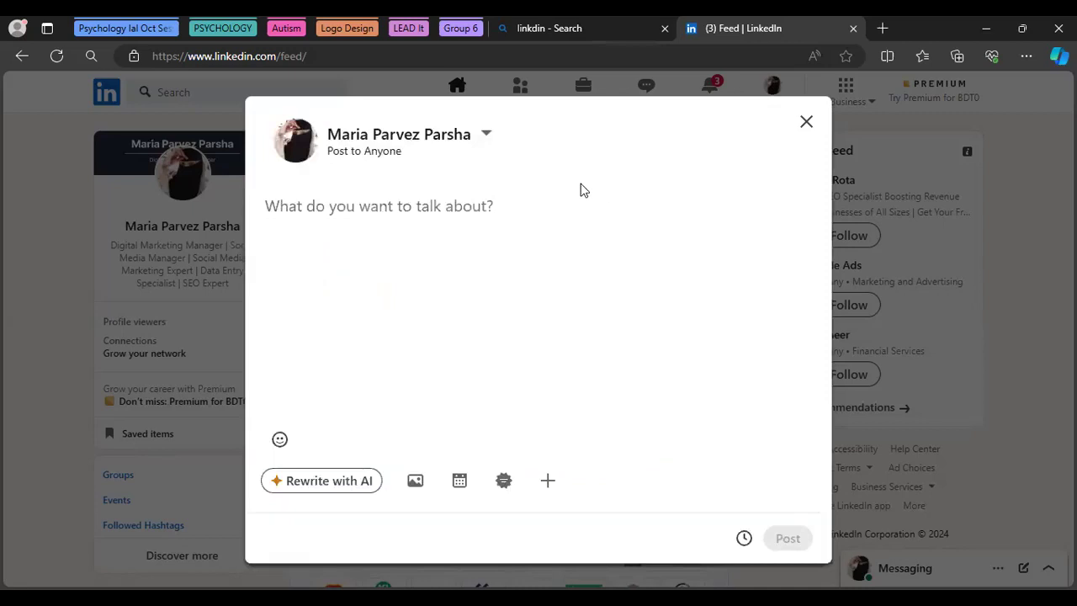
{"action": "left_click", "coordinate": [805, 124]}
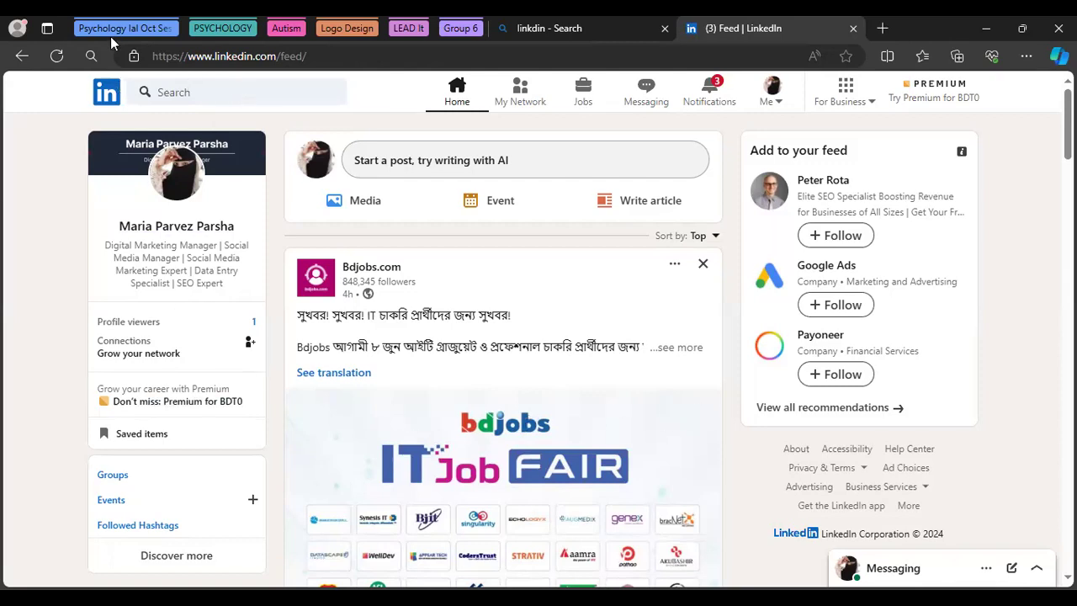
Activate the LinkedIn search box at the top of the home feed
{"action": "left_click", "coordinate": [165, 92]}
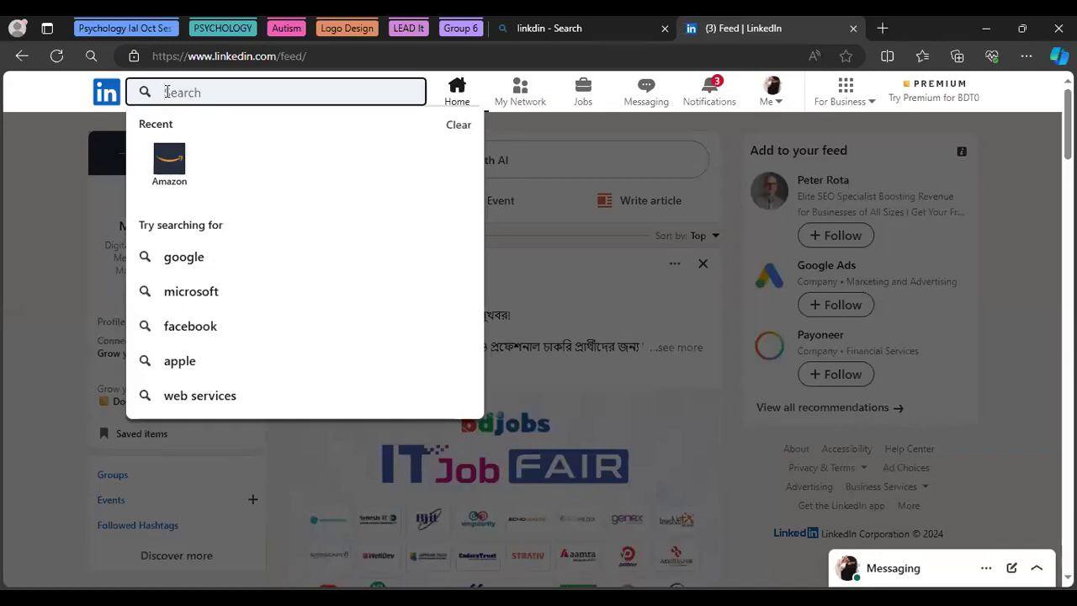
Search 'hr manager' from the HR suggestions and filter the results to People
{"action": "type", "text": "HR"}
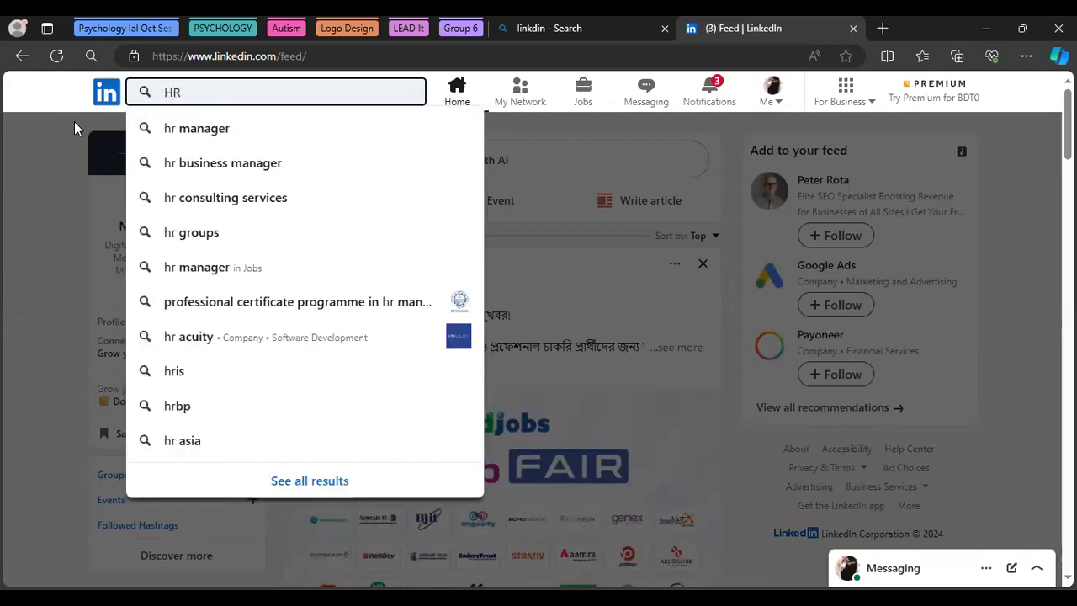
{"action": "left_click", "coordinate": [196, 127]}
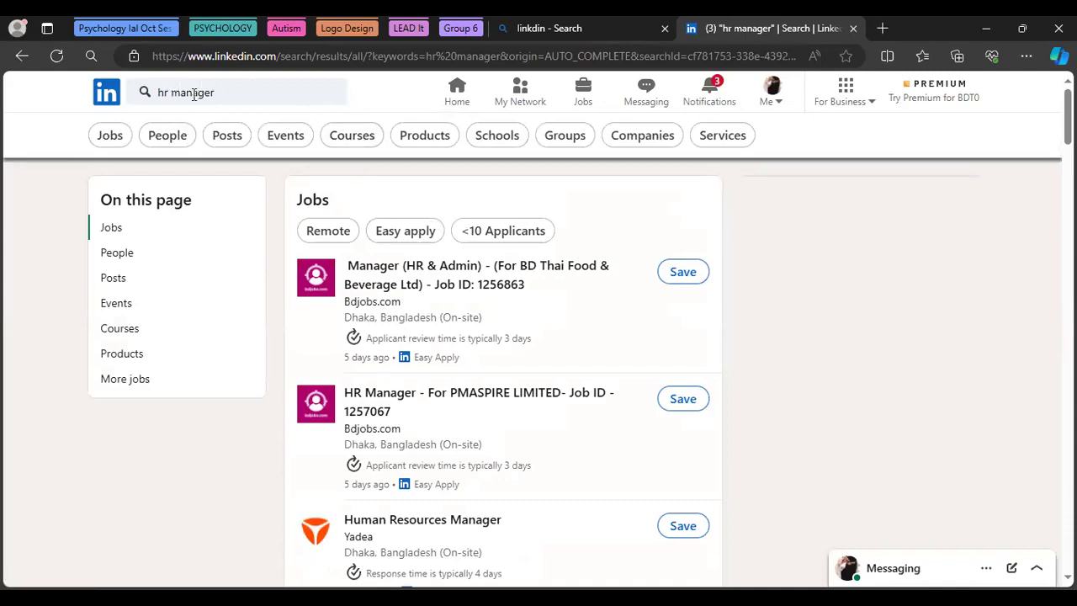
{"action": "left_click", "coordinate": [168, 141]}
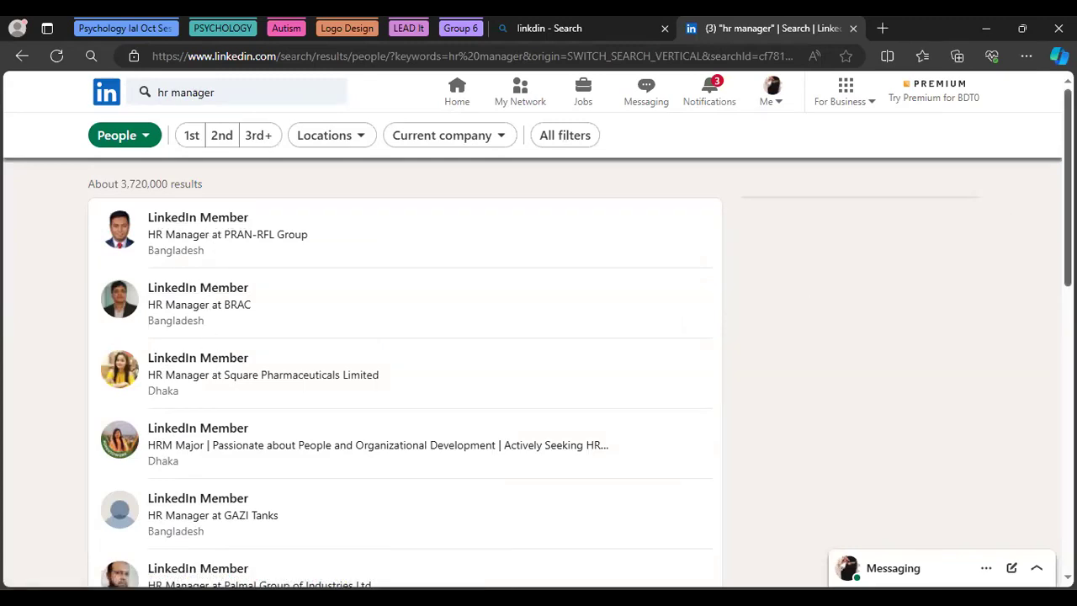
Scroll through the roughly 3,720,000 'hr manager' People results and back to the top
{"action": "scroll", "coordinate": [404, 370], "scroll_direction": "down", "scroll_amount": 3}
{"action": "scroll", "coordinate": [403, 370], "scroll_direction": "down", "scroll_amount": 4}
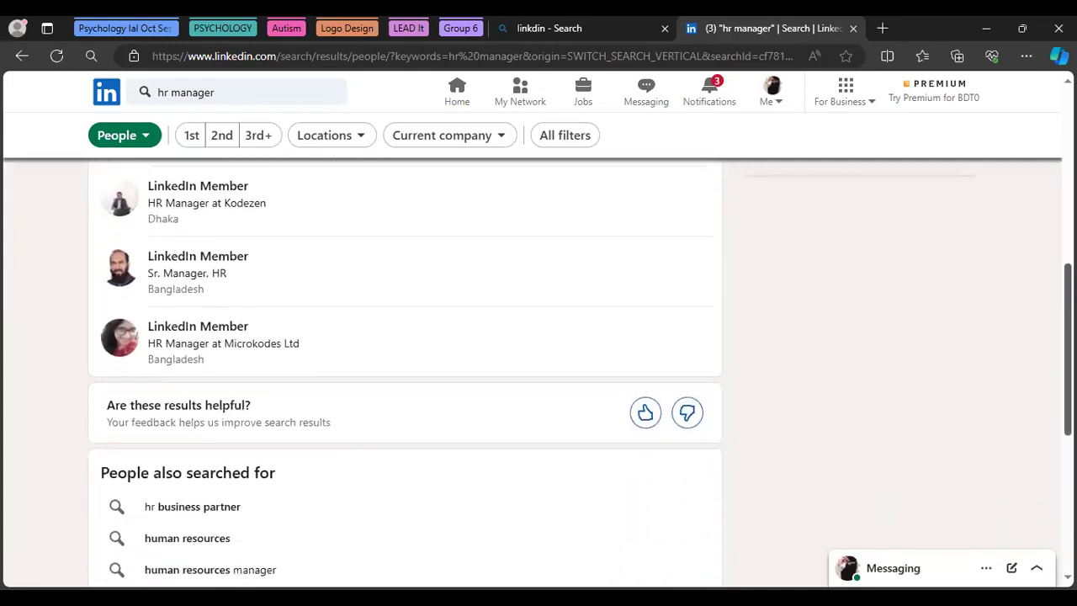
{"action": "scroll", "coordinate": [525, 248], "scroll_direction": "up", "scroll_amount": 7}
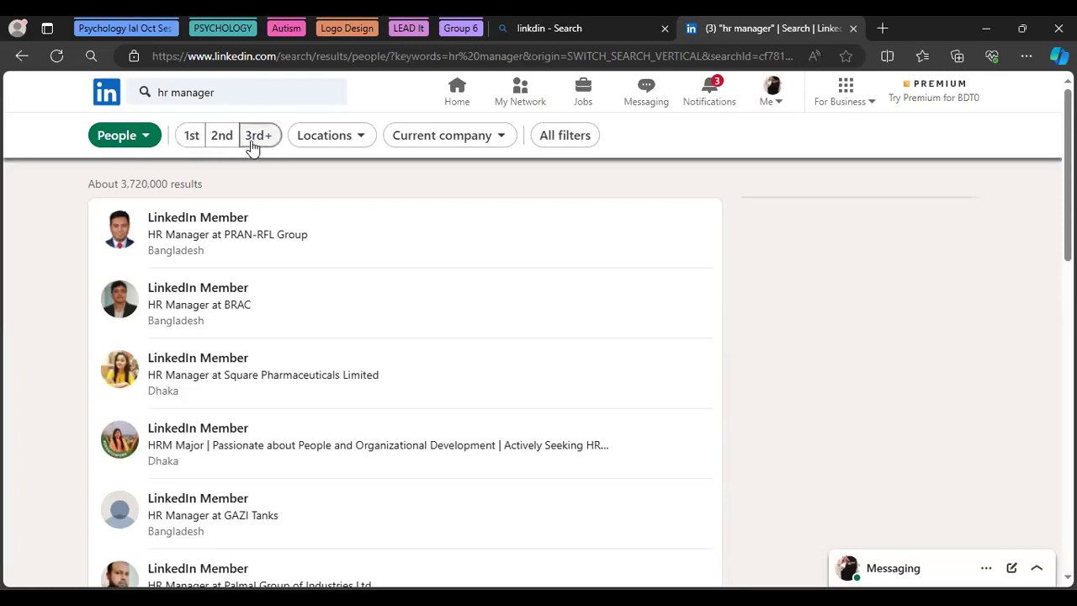
Set the Locations filter to United States, leaving about 775,000 'hr manager' people results
{"action": "left_click", "coordinate": [345, 143]}
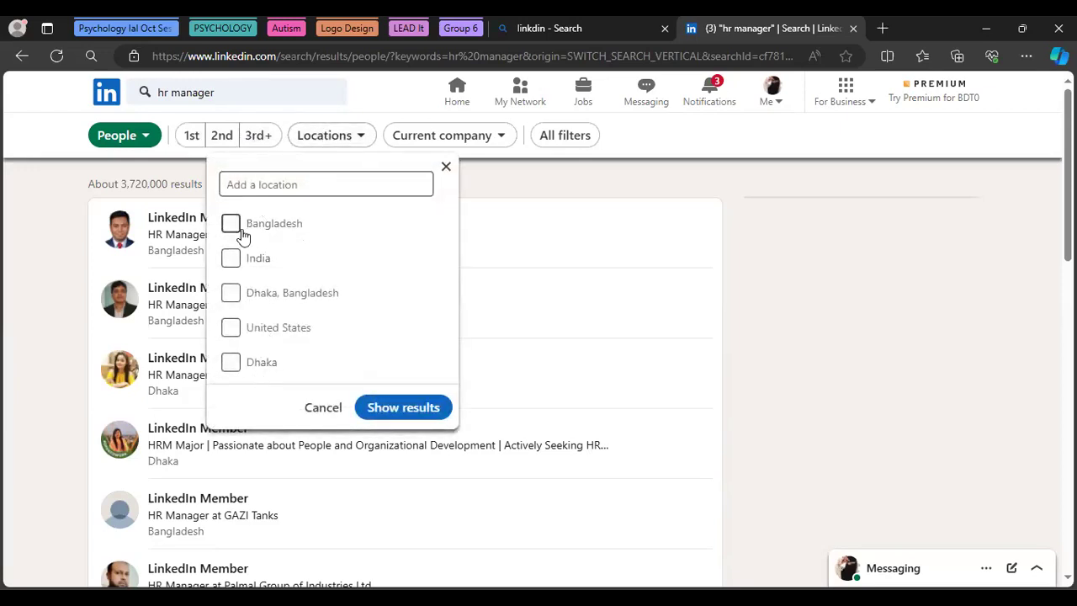
{"action": "left_click", "coordinate": [231, 334]}
{"action": "left_click", "coordinate": [395, 409]}
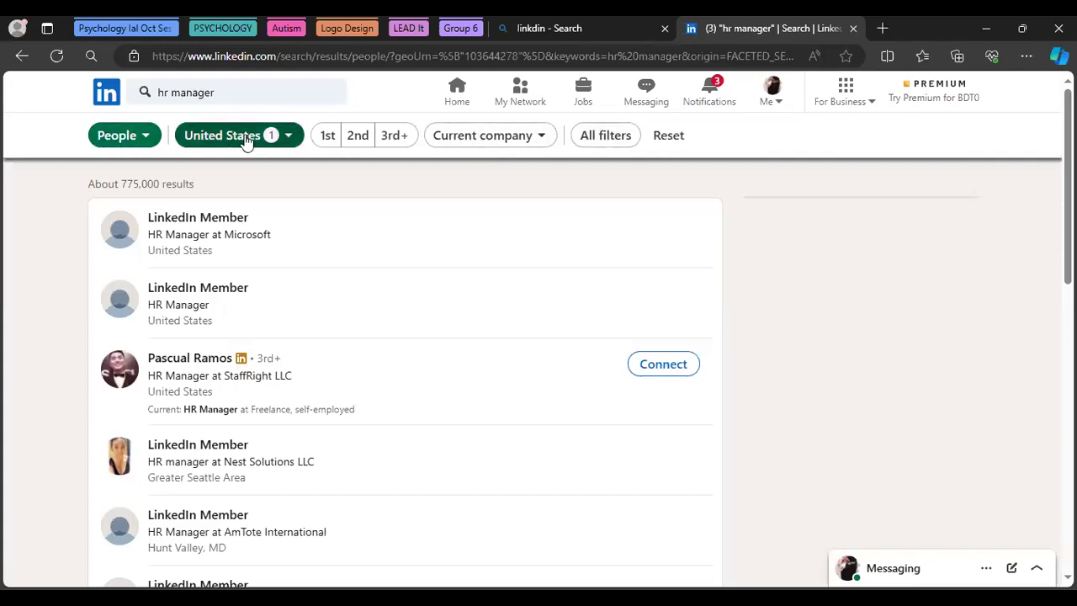
Go from My Network back to Home and rerun the recent 'hr manager' search
{"action": "left_click", "coordinate": [517, 99]}
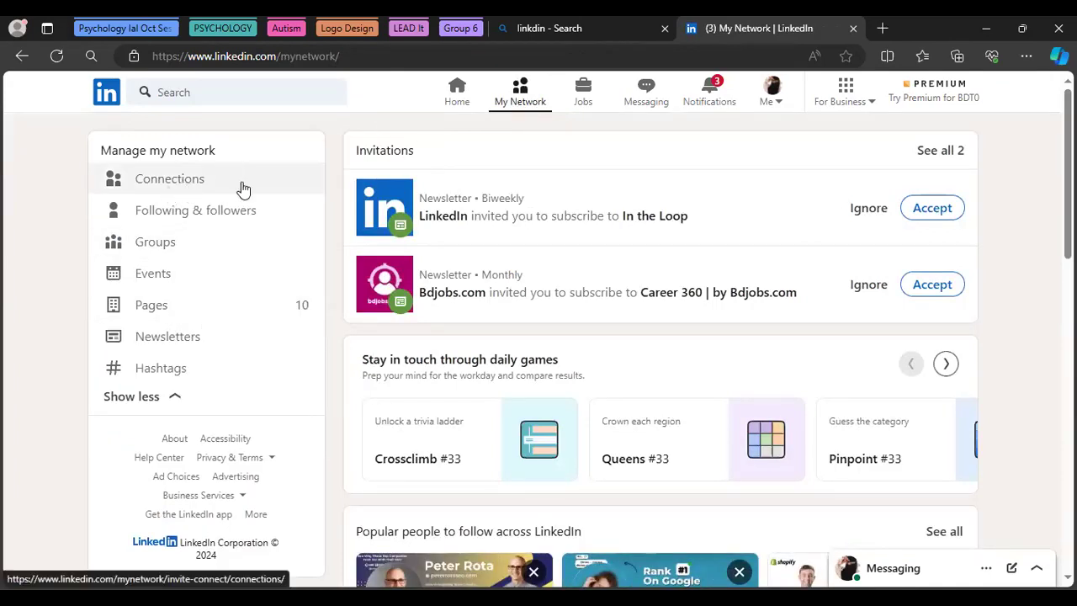
{"action": "left_click", "coordinate": [457, 94]}
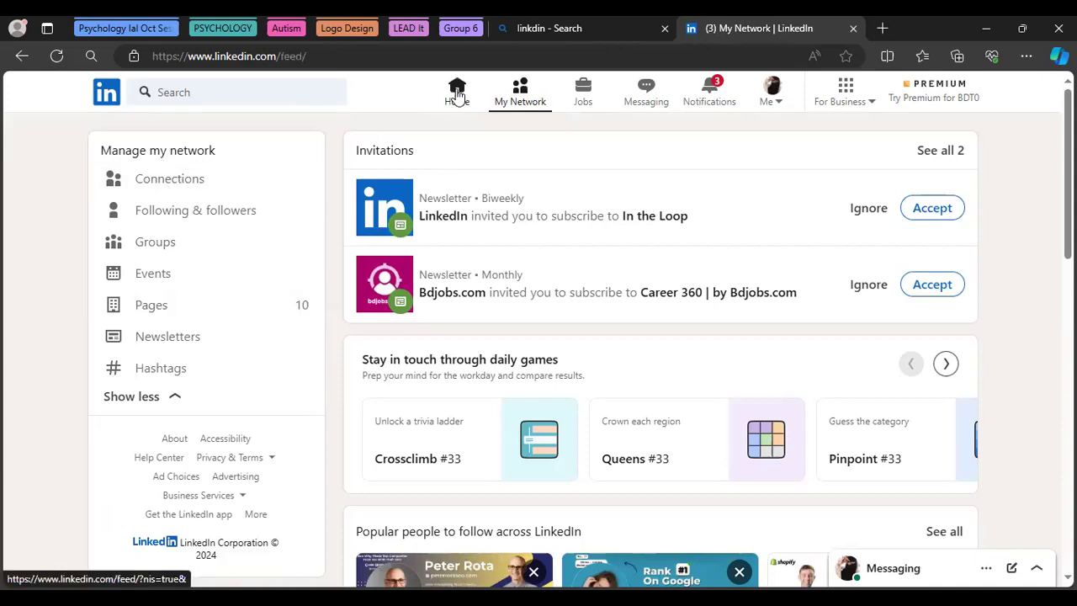
{"action": "left_click", "coordinate": [226, 92]}
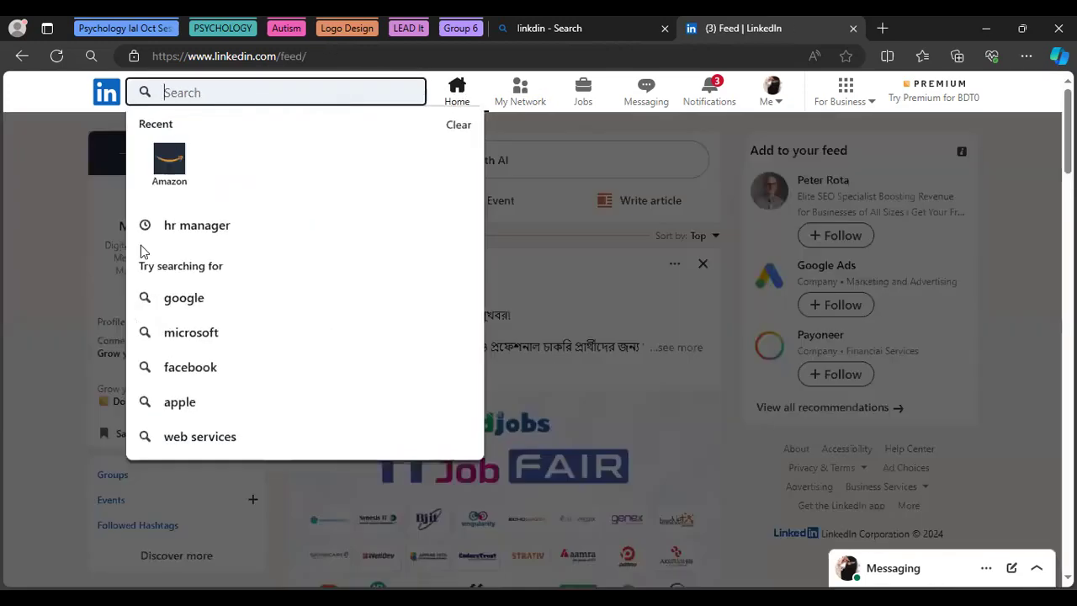
{"action": "left_click", "coordinate": [181, 238]}
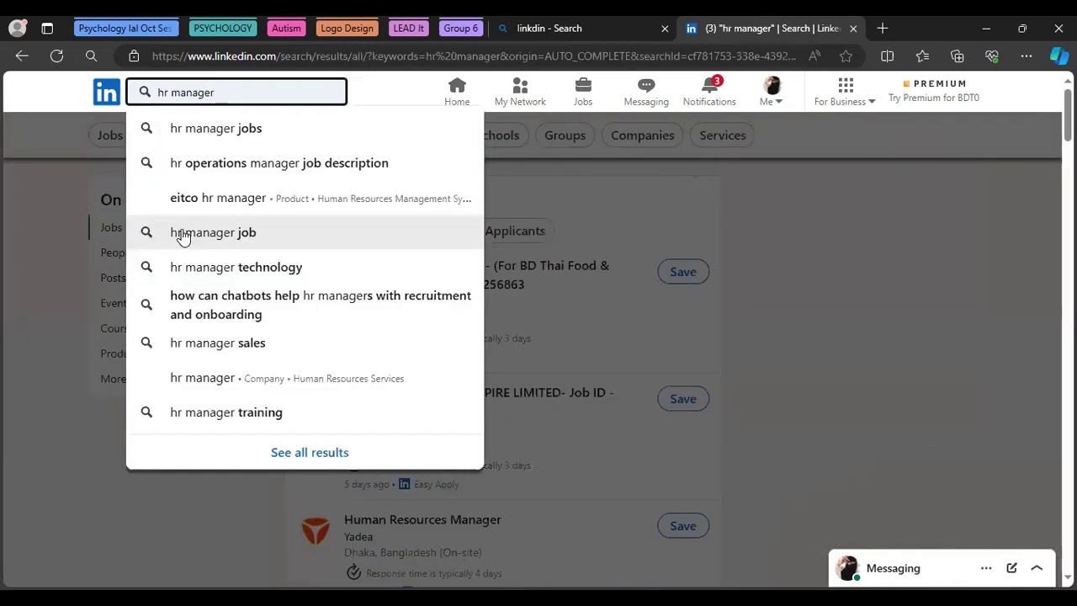
{"action": "key", "text": "Return"}
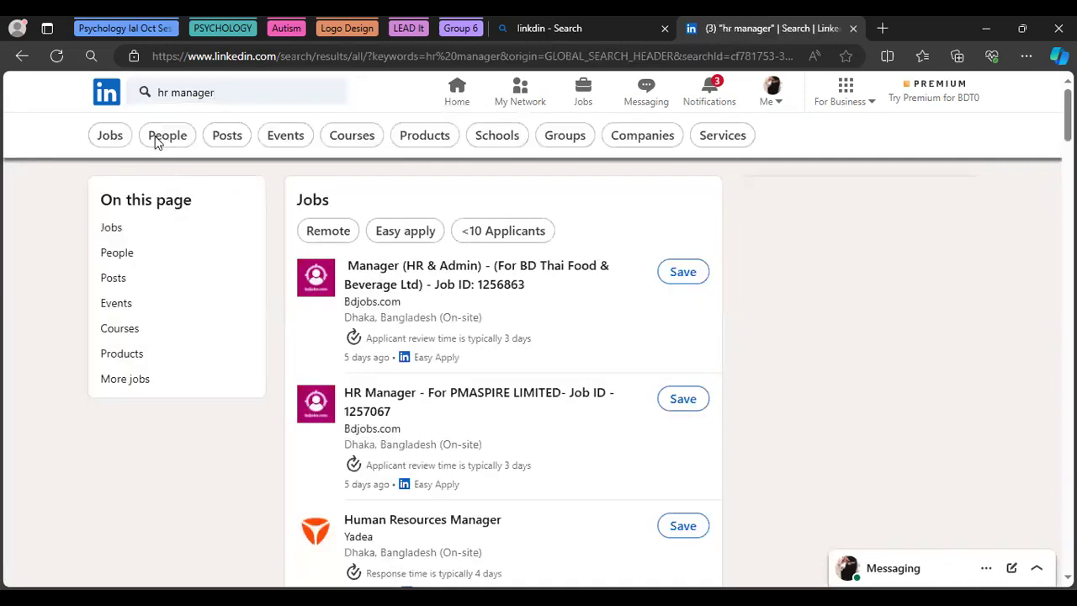
Filter 'hr manager' results to People in the United States, then Connect with the StaffRight LLC HR Manager
{"action": "left_click", "coordinate": [154, 143]}
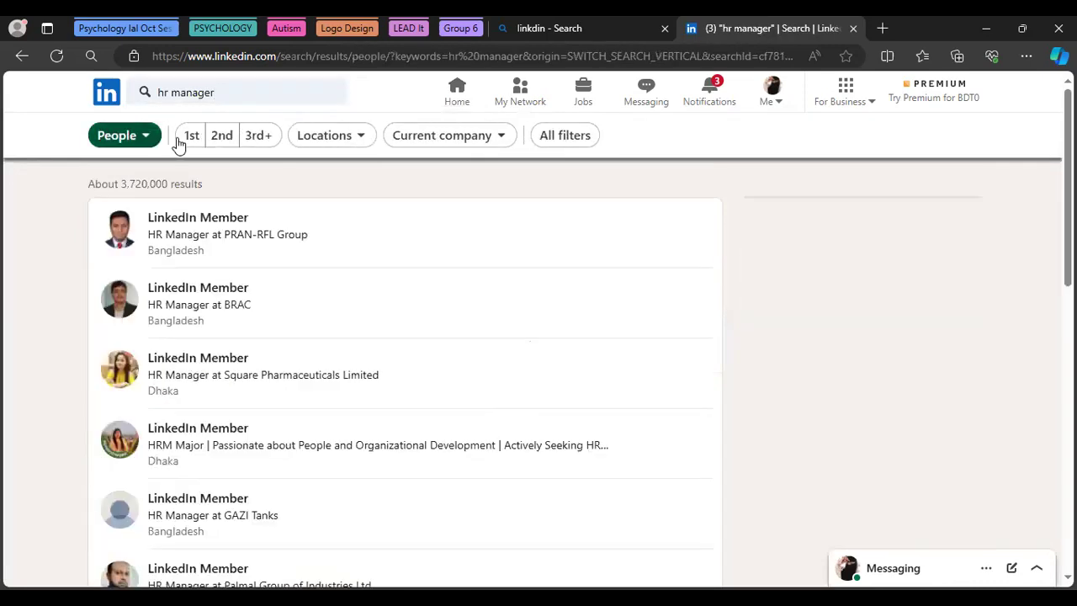
{"action": "left_click", "coordinate": [334, 137]}
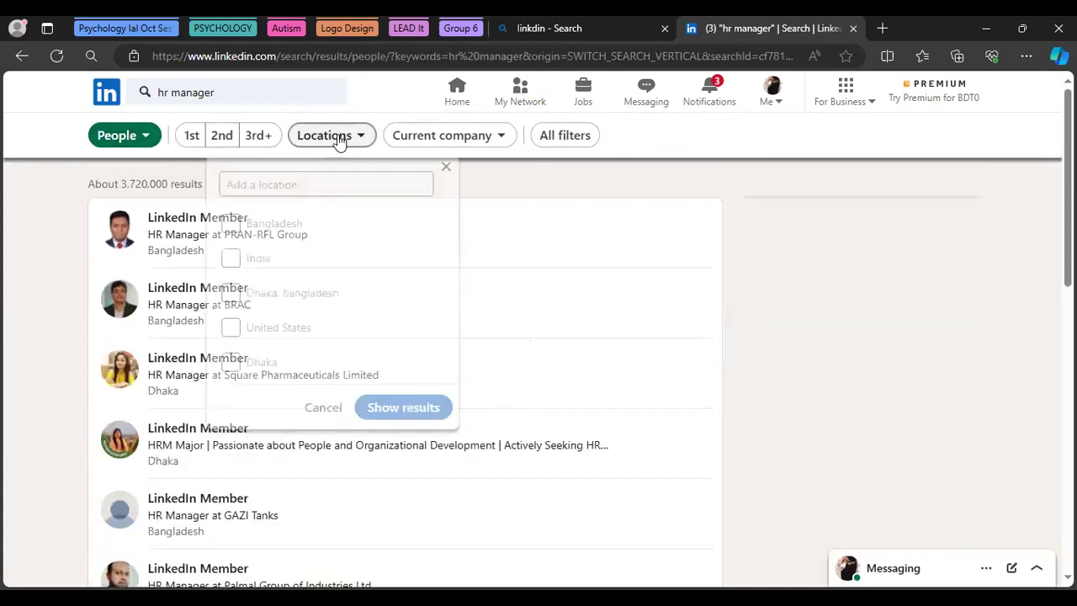
{"action": "left_click", "coordinate": [233, 329]}
{"action": "left_click", "coordinate": [426, 412]}
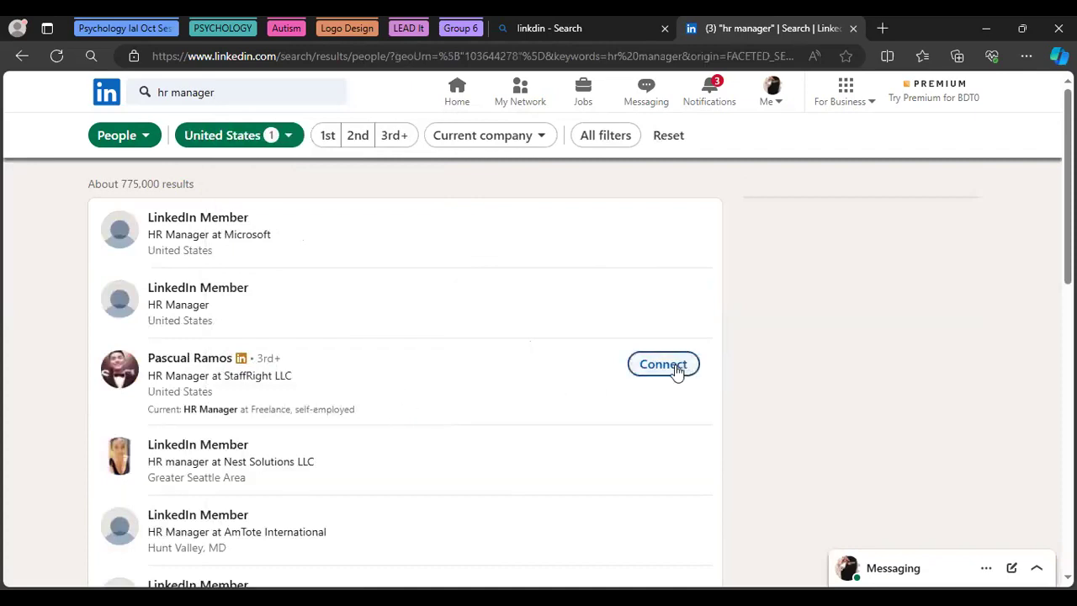
{"action": "left_click", "coordinate": [677, 367]}
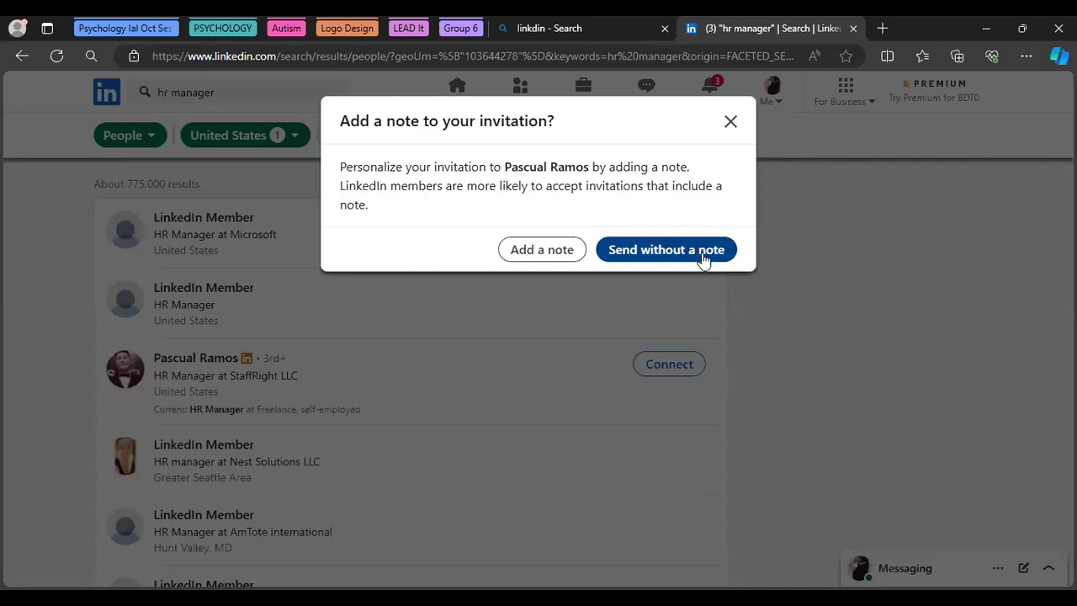
Add a note greeting the HR manager by name and introducing a Digital Marketing Manager and Freelancer
{"action": "left_click", "coordinate": [543, 252]}
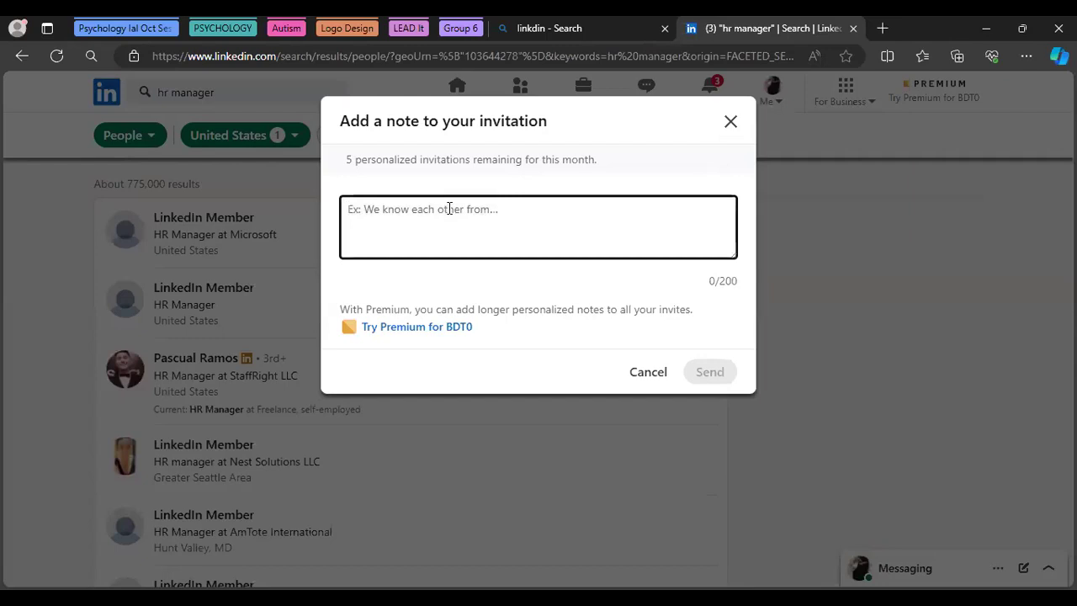
{"action": "type", "text": "He"}
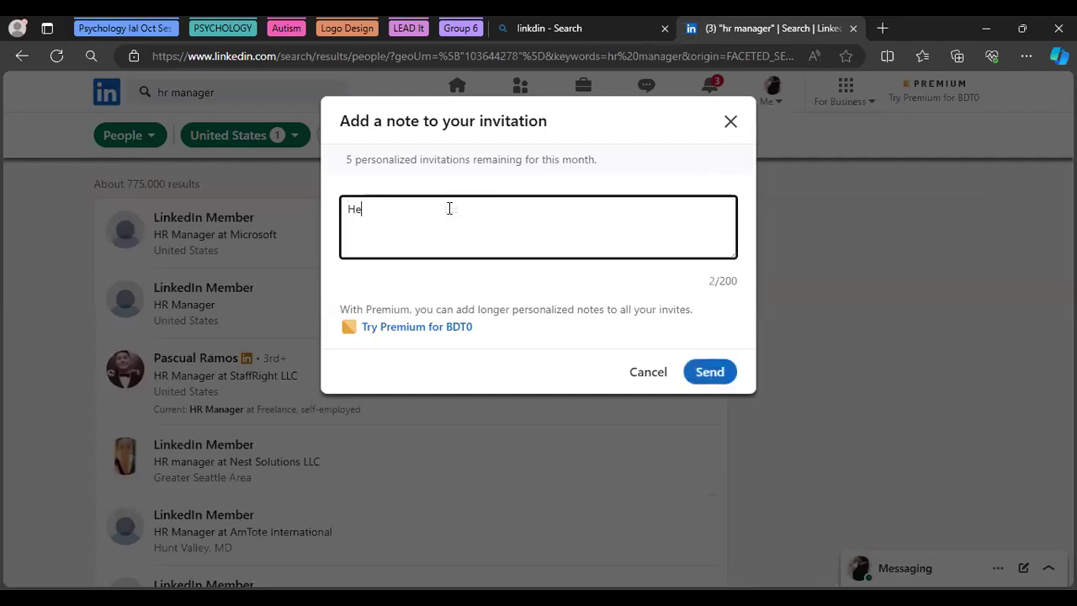
{"action": "type", "text": "llo Pascual"}
{"action": "key", "text": "BackSpace"}
{"action": "type", "text": "! T"}
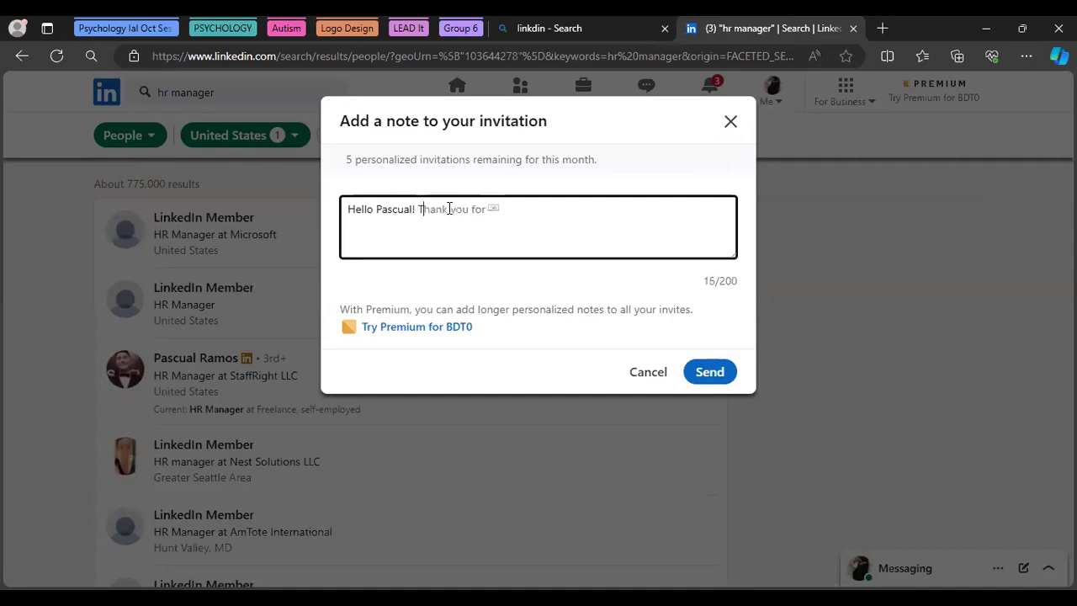
{"action": "type", "text": "his is Maria a professional Di"}
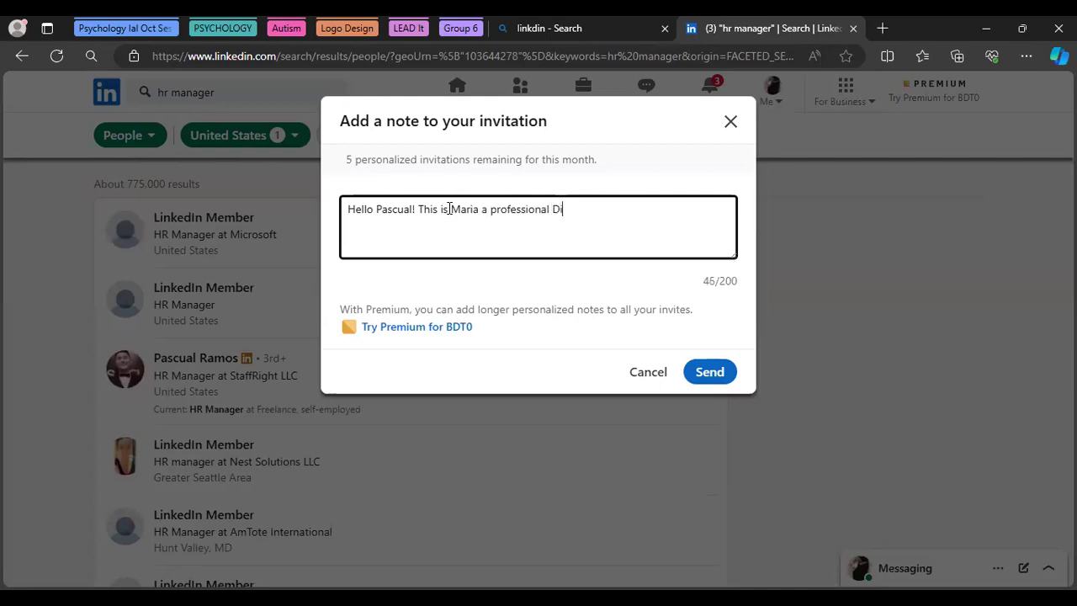
{"action": "type", "text": "gital "}
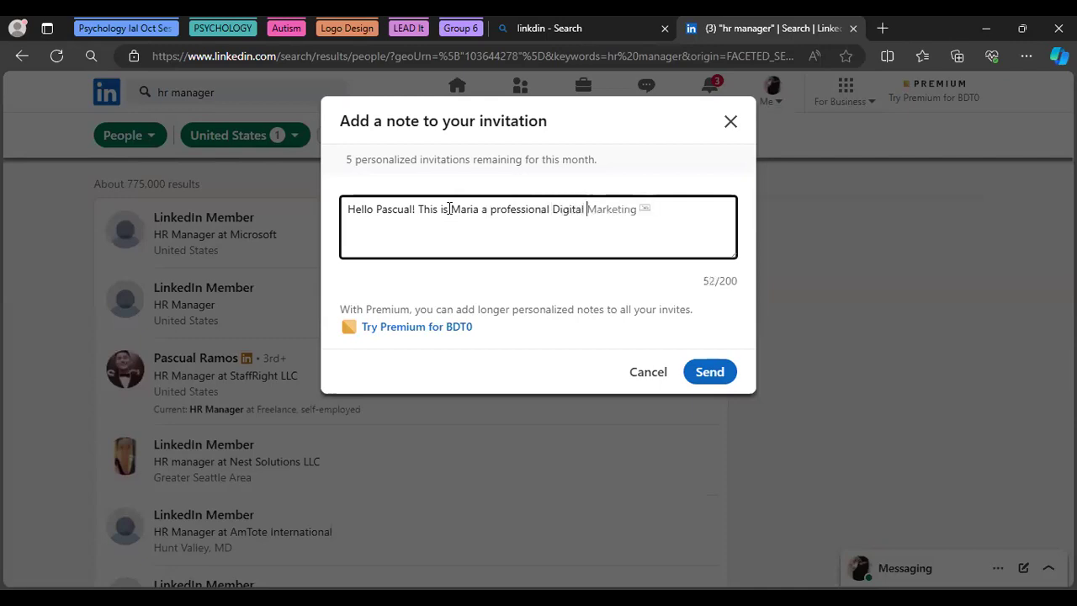
{"action": "type", "text": "Marketing Manager"}
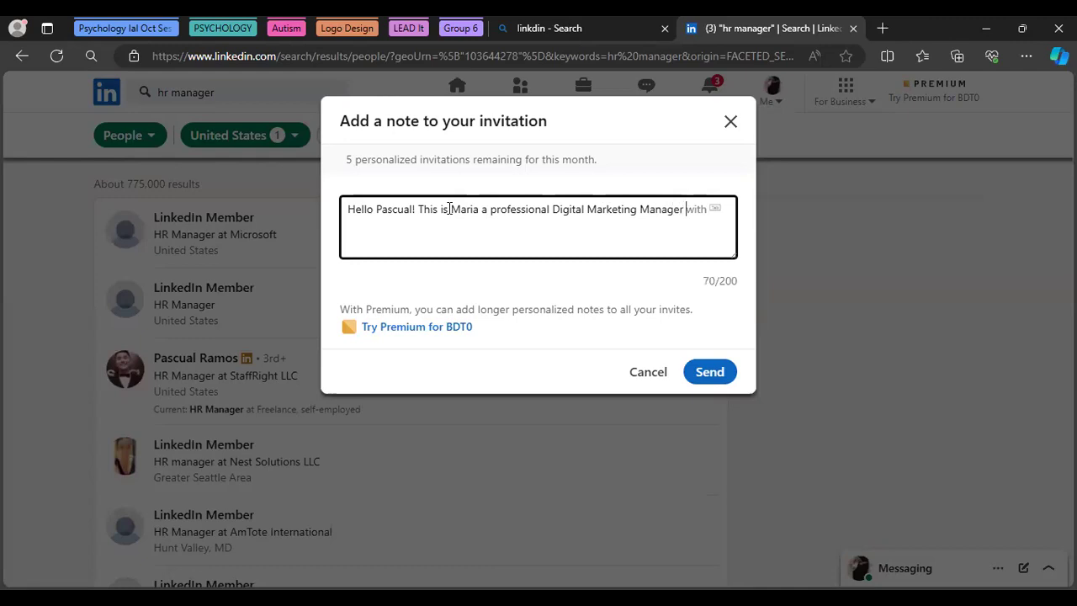
{"action": "type", "text": " and Freelancer"}
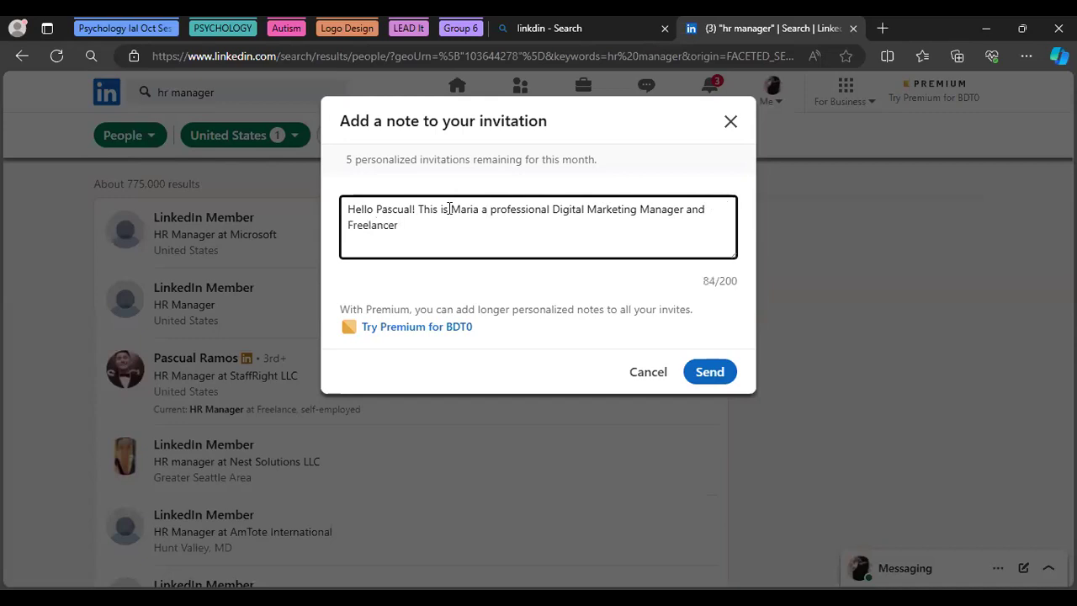
{"action": "type", "text": ". I have visited"}
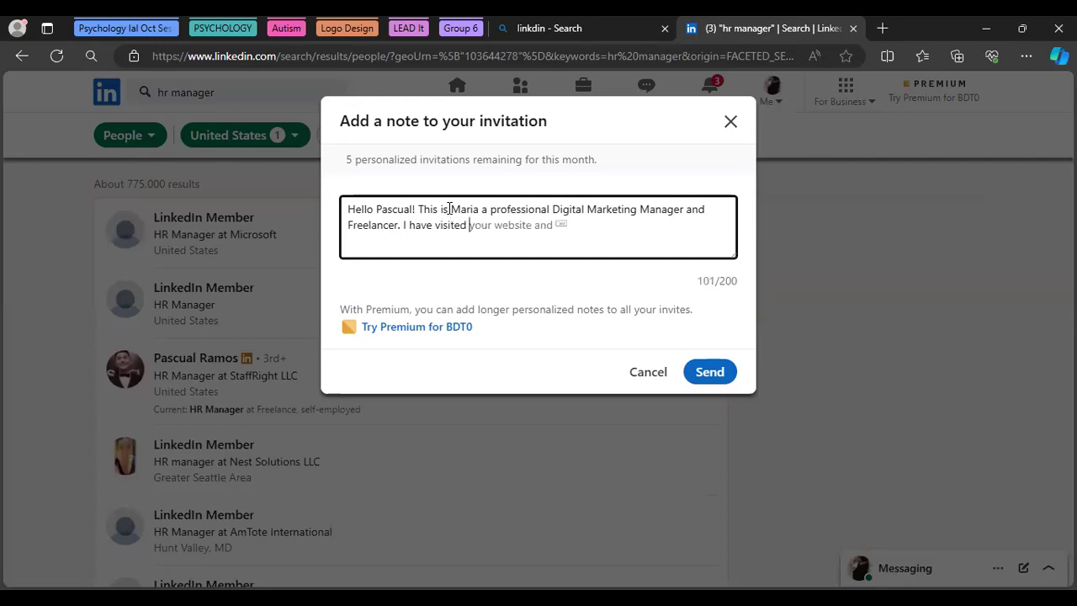
{"action": "type", "text": "your profile and would like to be a prt"}
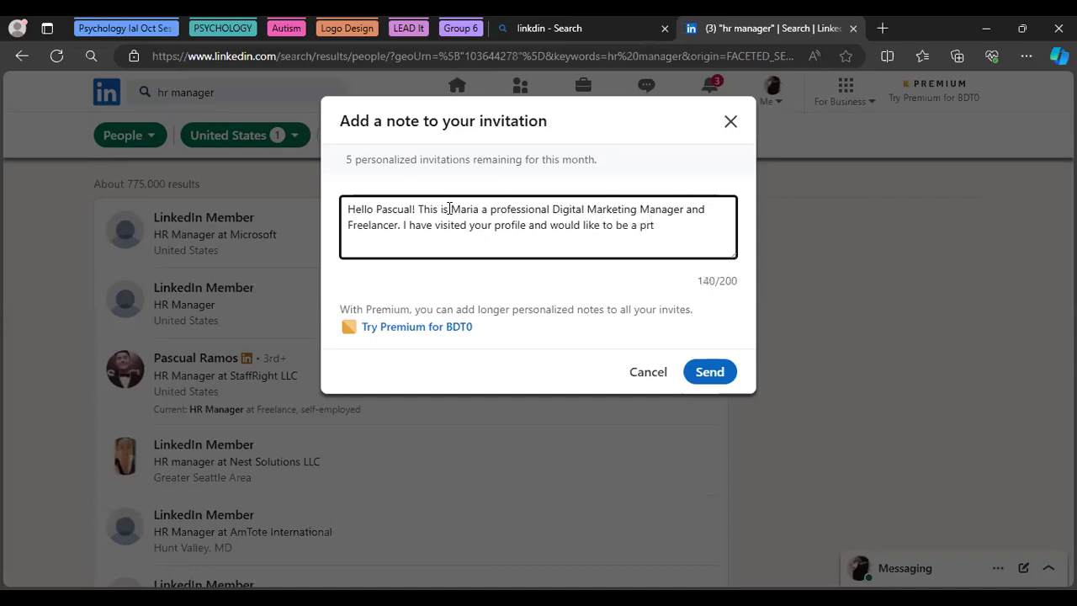
Correct 'prt' to 'part' and continue the note with 'of your professional linkedIn network'
{"action": "key", "text": "Left"}
{"action": "key", "text": "Left"}
{"action": "type", "text": "a"}
{"action": "key", "text": "Right"}
{"action": "type", "text": "of y"}
{"action": "type", "text": "our "}
{"action": "type", "text": "profe"}
{"action": "type", "text": "ss"}
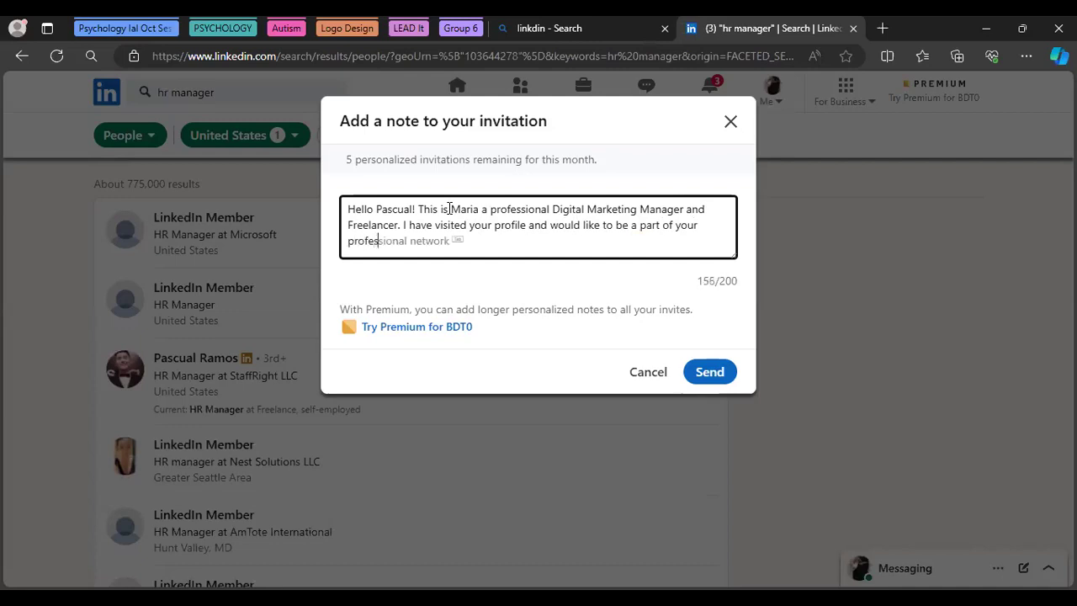
{"action": "type", "text": "ional linkedIn "}
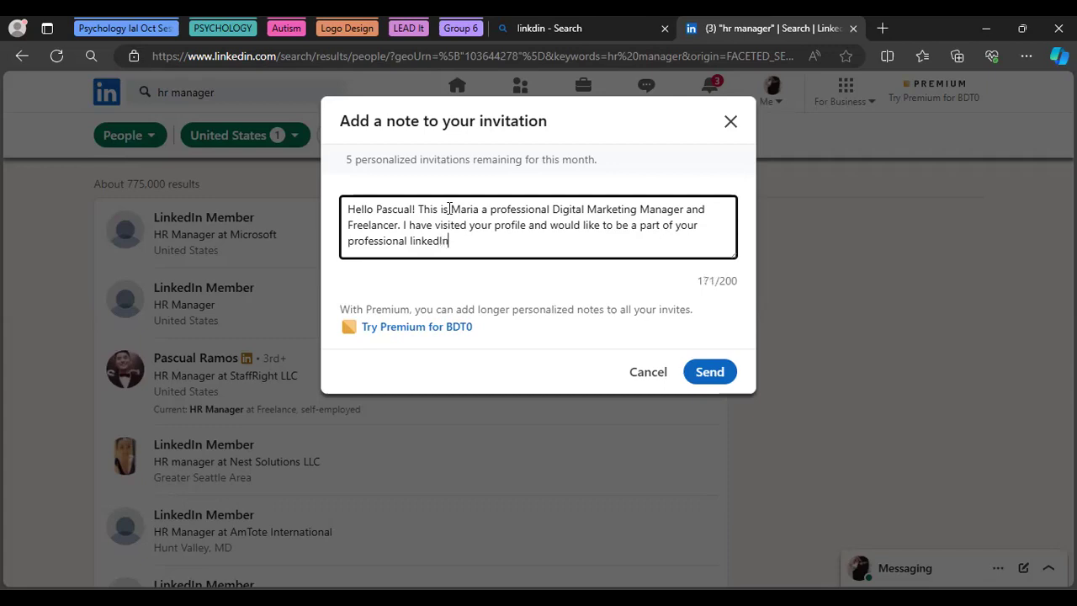
{"action": "type", "text": "network"}
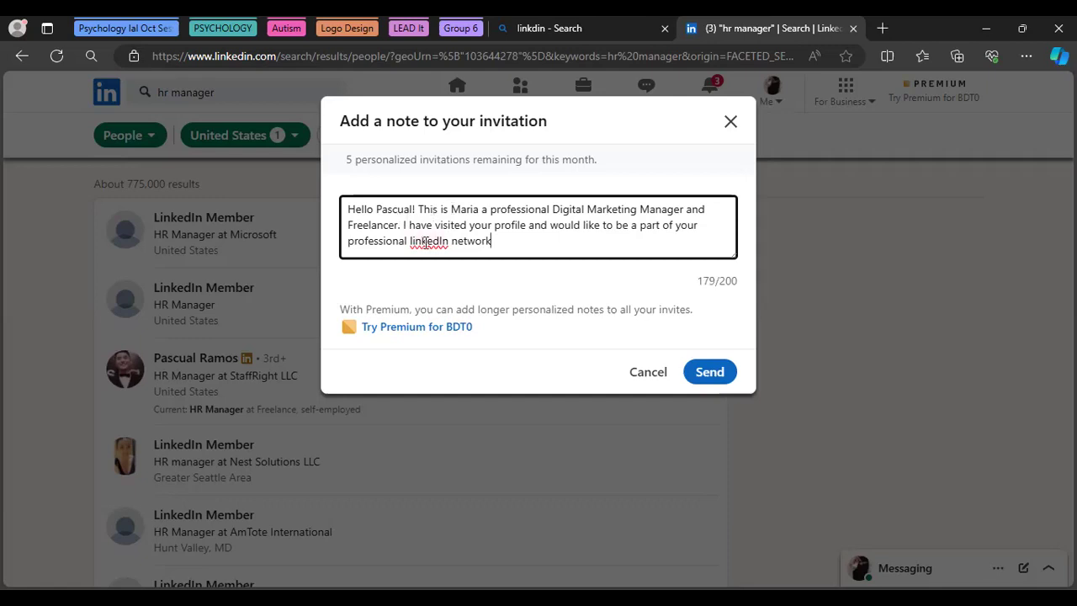
Retype the ending as 'LinkedIn network. Thanks!' and send the invitation
{"action": "left_click", "coordinate": [413, 241]}
{"action": "double_click", "coordinate": [413, 241]}
{"action": "type", "text": "LinkedIn network"}
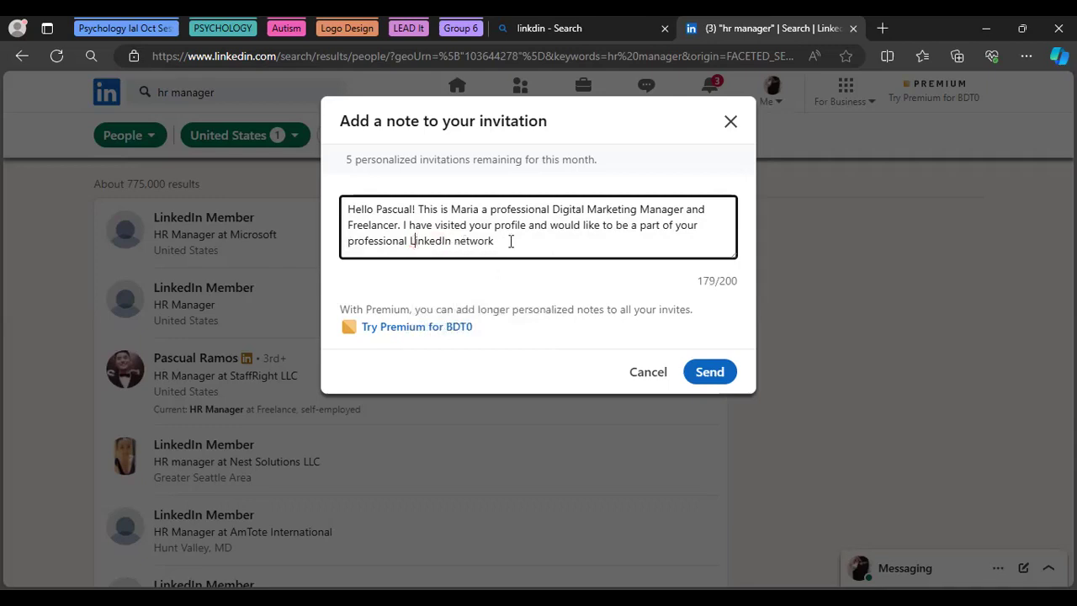
{"action": "type", "text": ". Thanks!"}
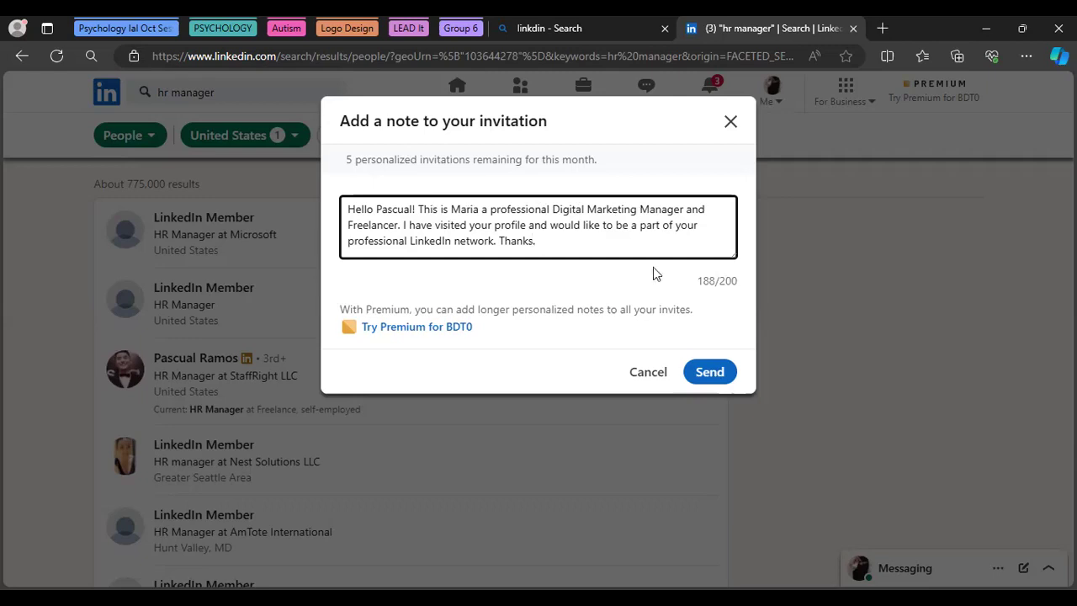
{"action": "left_click", "coordinate": [699, 374]}
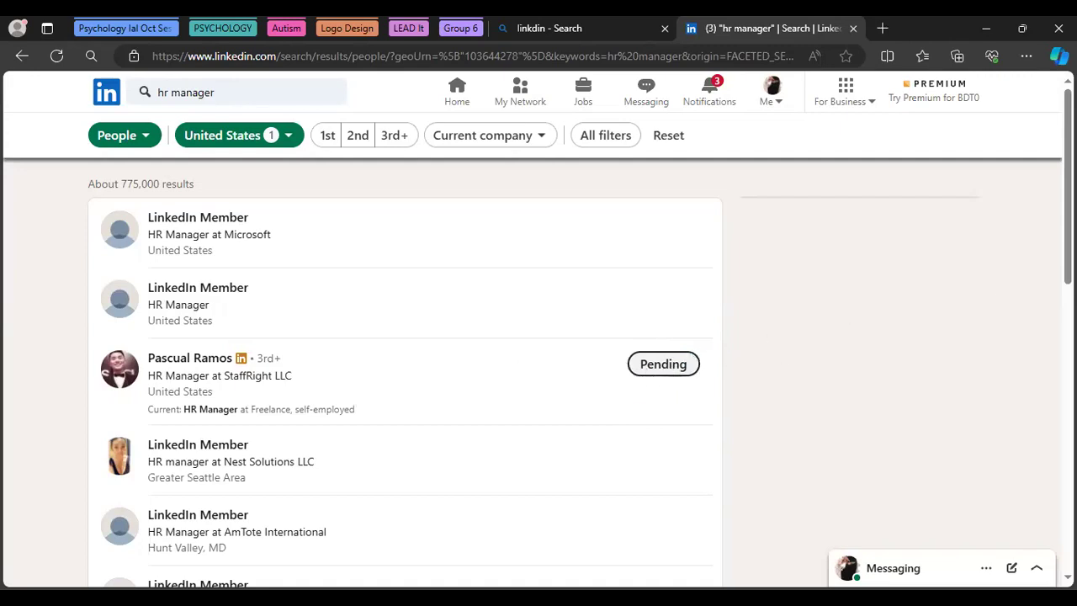
Scroll the 'hr manager' results down and back up, then return to the Home feed
{"action": "scroll", "coordinate": [1066, 336], "scroll_direction": "down", "scroll_amount": 2}
{"action": "scroll", "coordinate": [1047, 437], "scroll_direction": "down", "scroll_amount": 4}
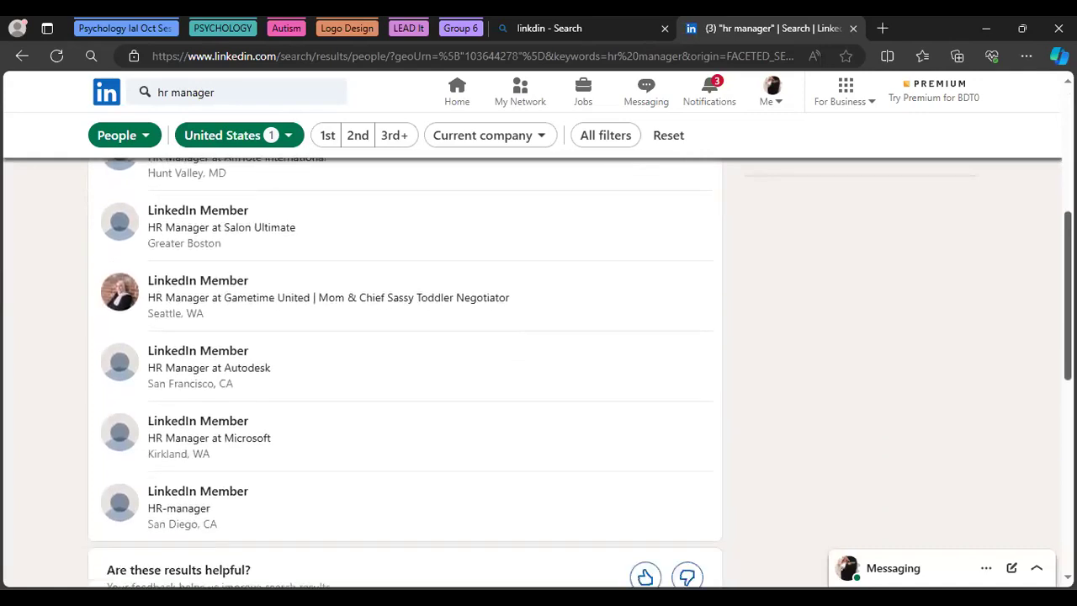
{"action": "scroll", "coordinate": [1047, 442], "scroll_direction": "up", "scroll_amount": 2}
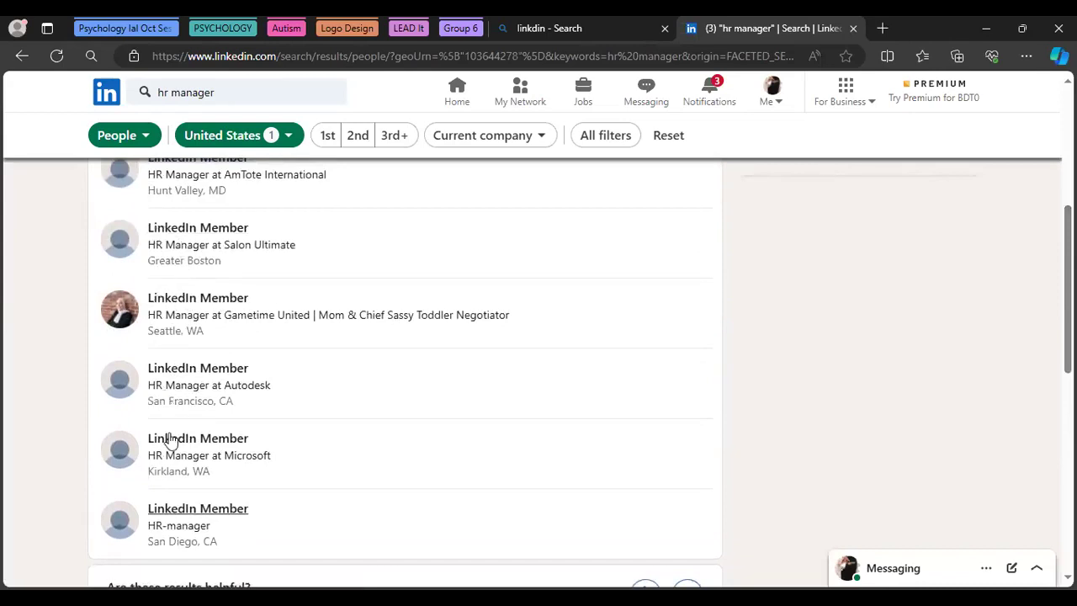
{"action": "scroll", "coordinate": [404, 370], "scroll_direction": "up", "scroll_amount": 4}
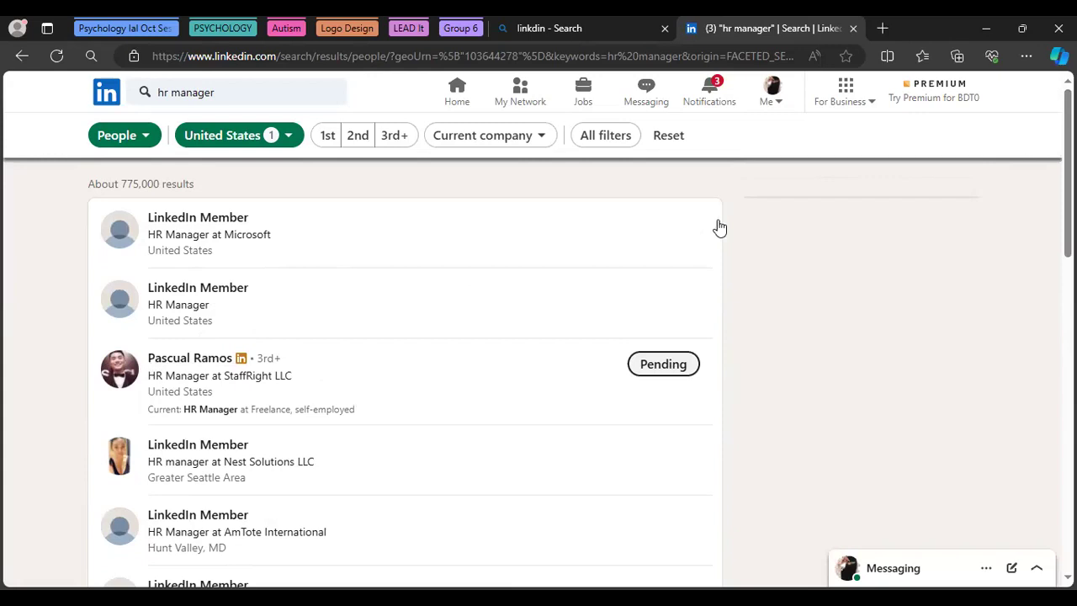
{"action": "left_click", "coordinate": [461, 101]}
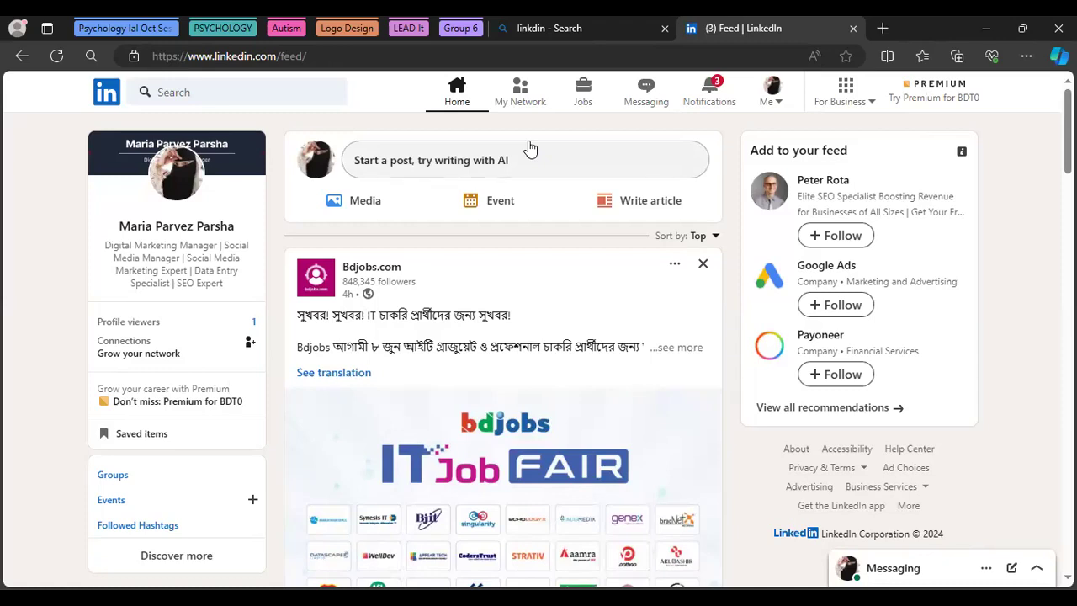
Open the For Business menu from the top navigation bar
{"action": "left_click", "coordinate": [868, 110]}
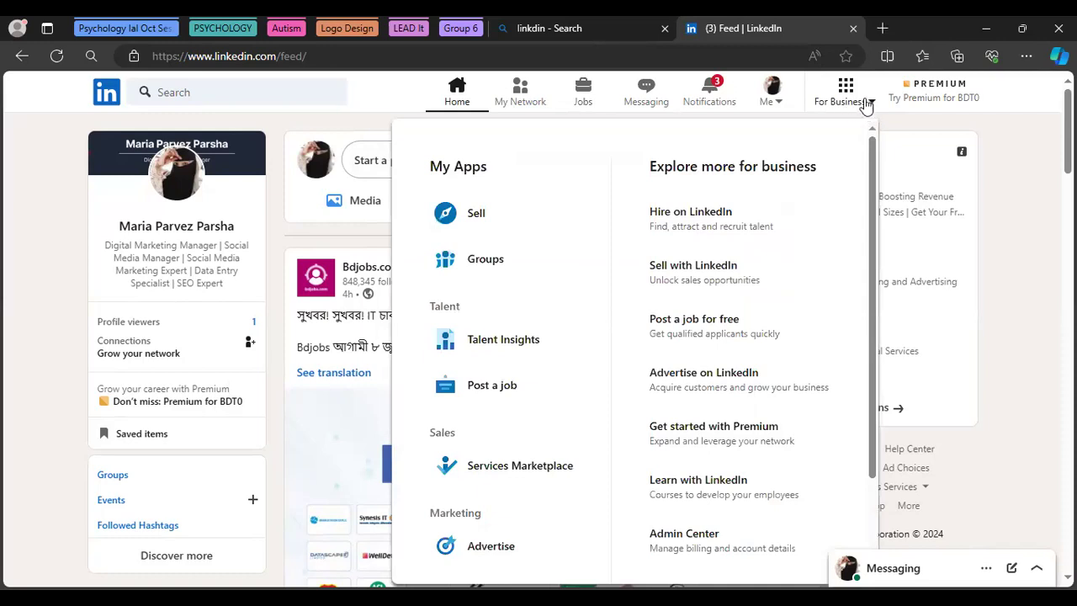
Reopen the For Business panel, scroll it down and choose Create a Company Page
{"action": "left_click", "coordinate": [868, 106]}
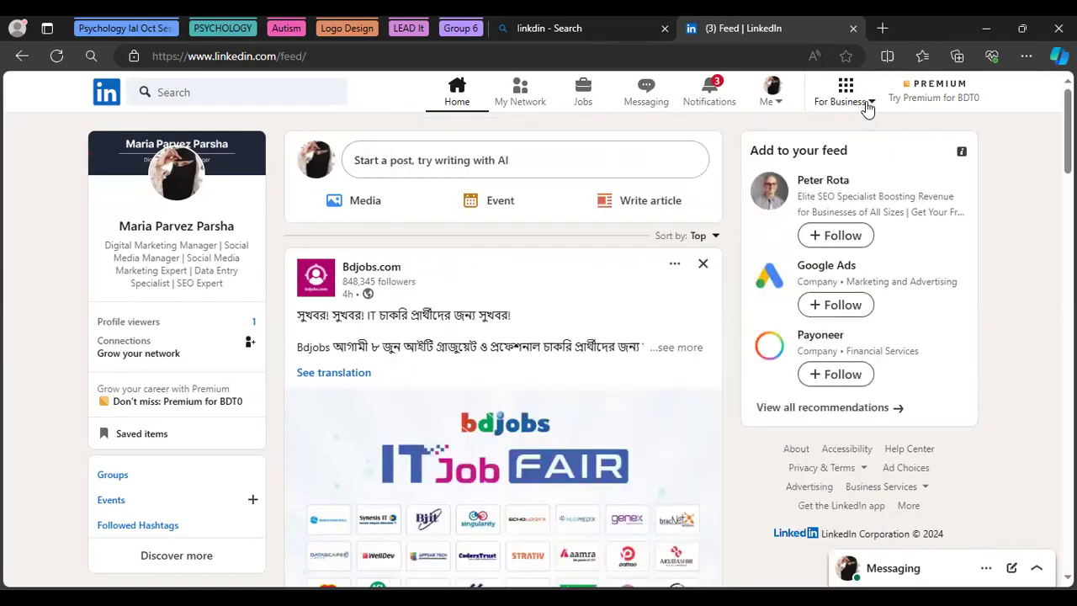
{"action": "left_click", "coordinate": [868, 108]}
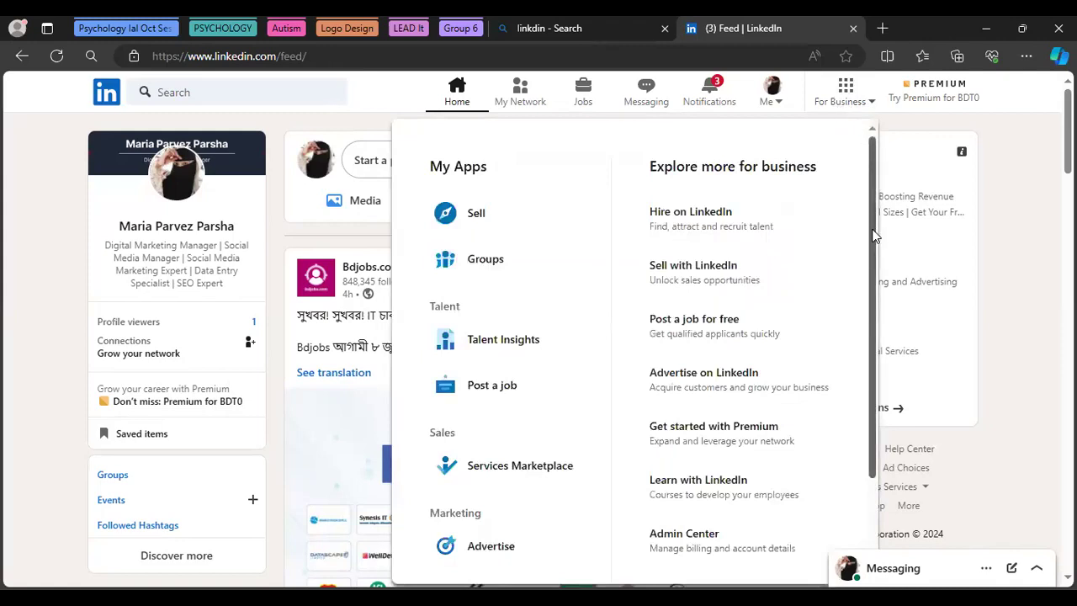
{"action": "left_click_drag", "start_coordinate": [874, 244], "coordinate": [880, 332]}
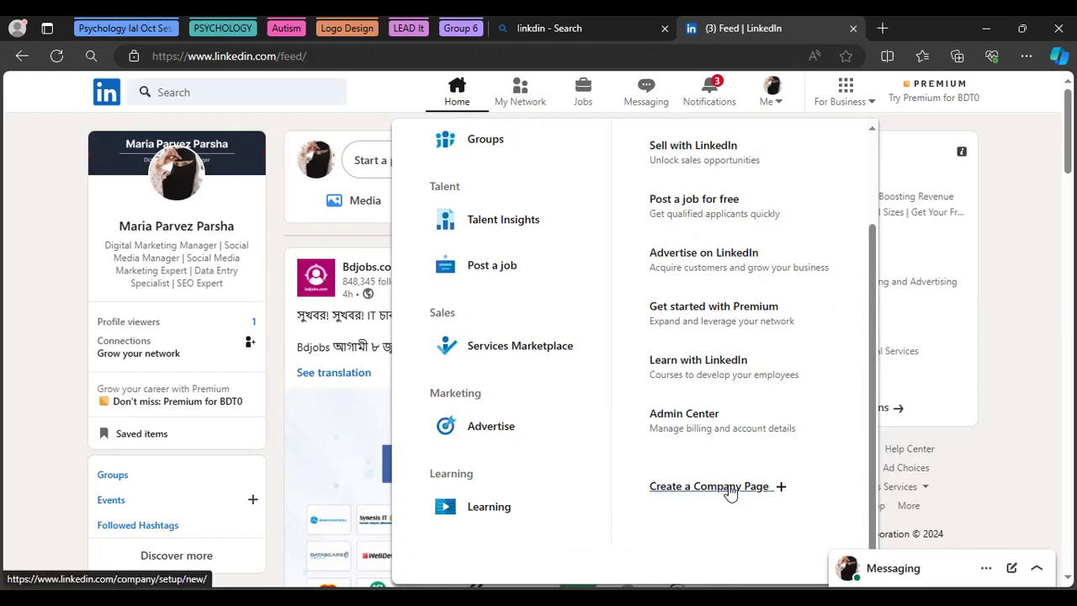
{"action": "left_click", "coordinate": [728, 486]}
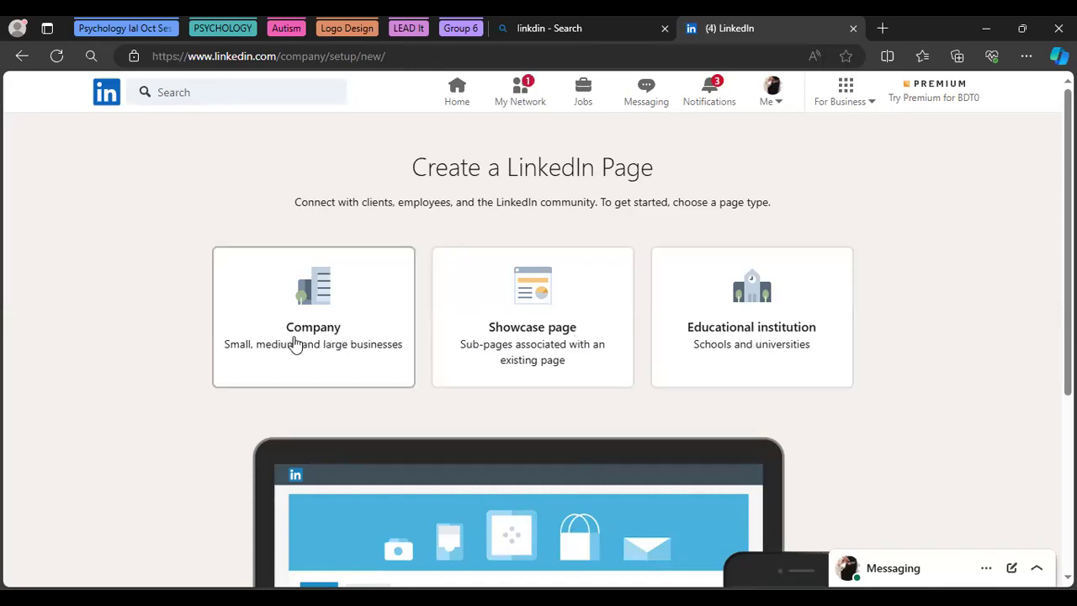
Go to the My Network page of invitations and connections
{"action": "left_click", "coordinate": [520, 101]}
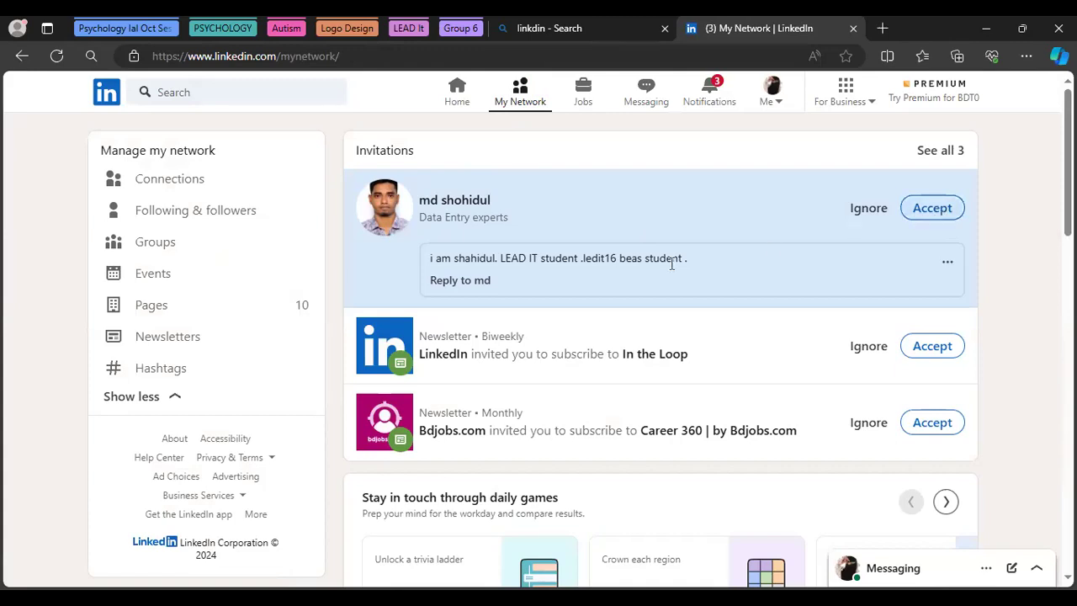
{"action": "left_click", "coordinate": [932, 208]}
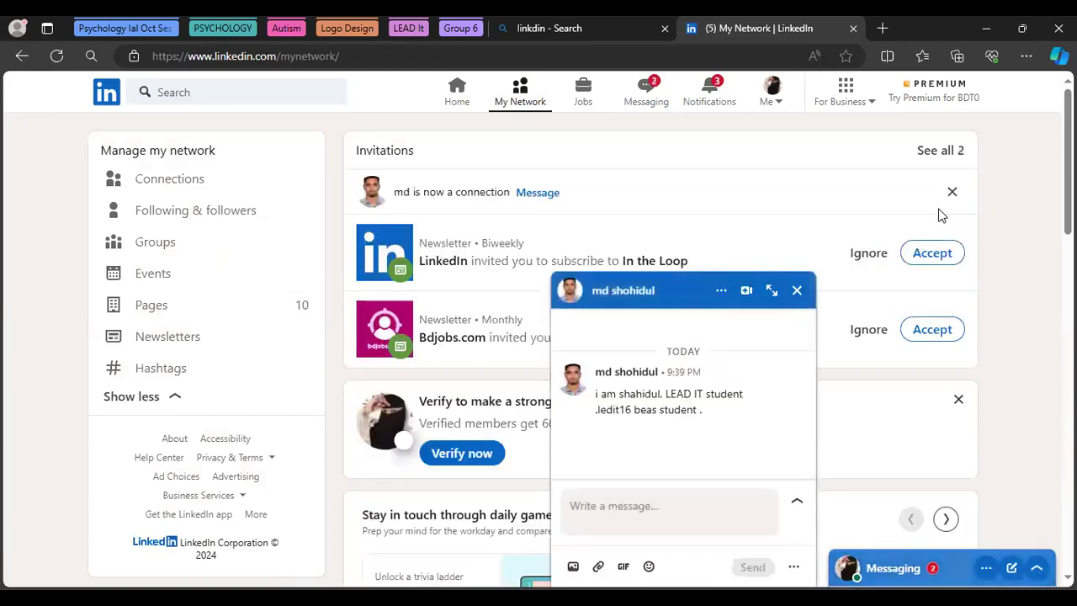
{"action": "left_click", "coordinate": [796, 291]}
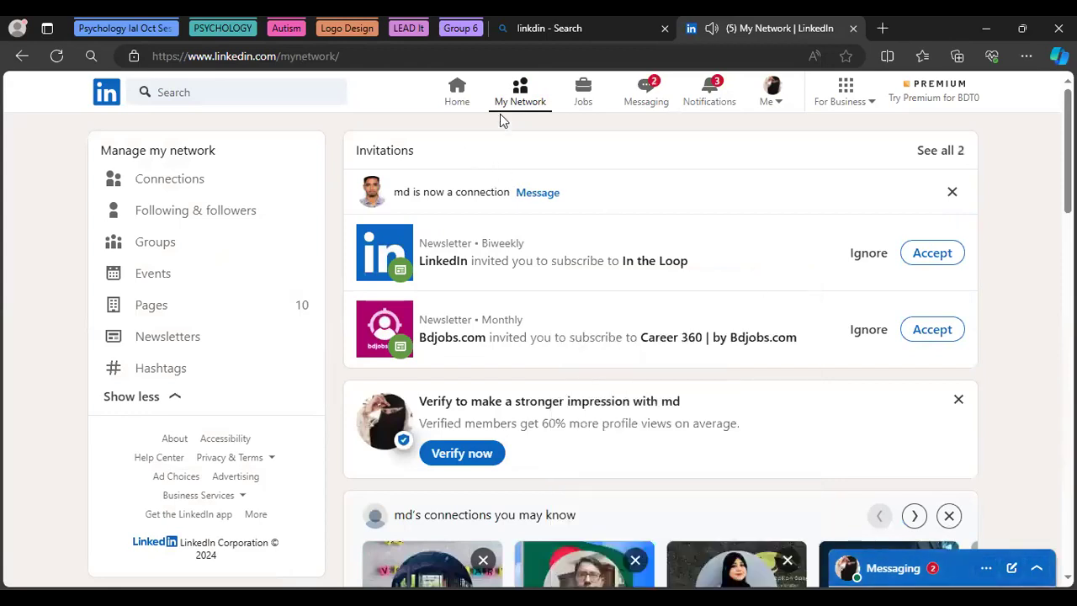
From For Business, create a Company-type page and start on its blank Name field
{"action": "left_click", "coordinate": [854, 107]}
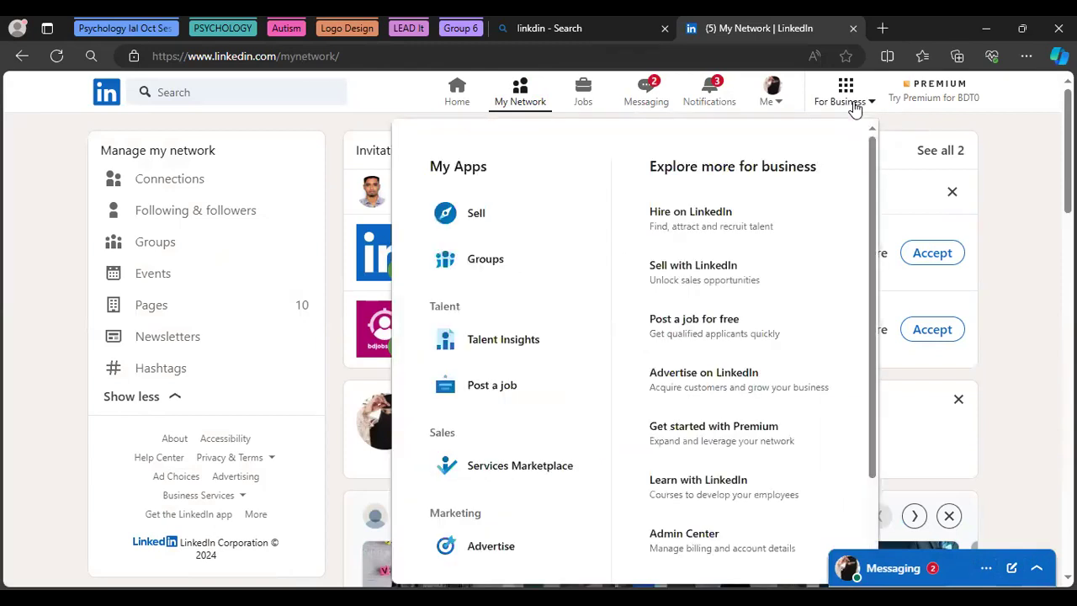
{"action": "left_click_drag", "start_coordinate": [873, 316], "coordinate": [855, 508]}
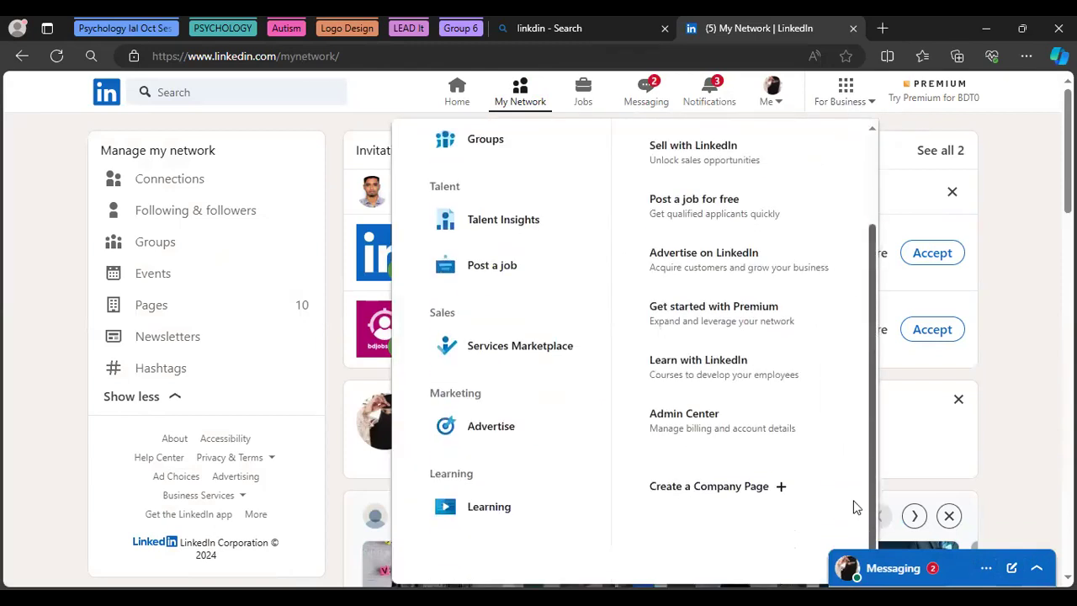
{"action": "left_click", "coordinate": [675, 488]}
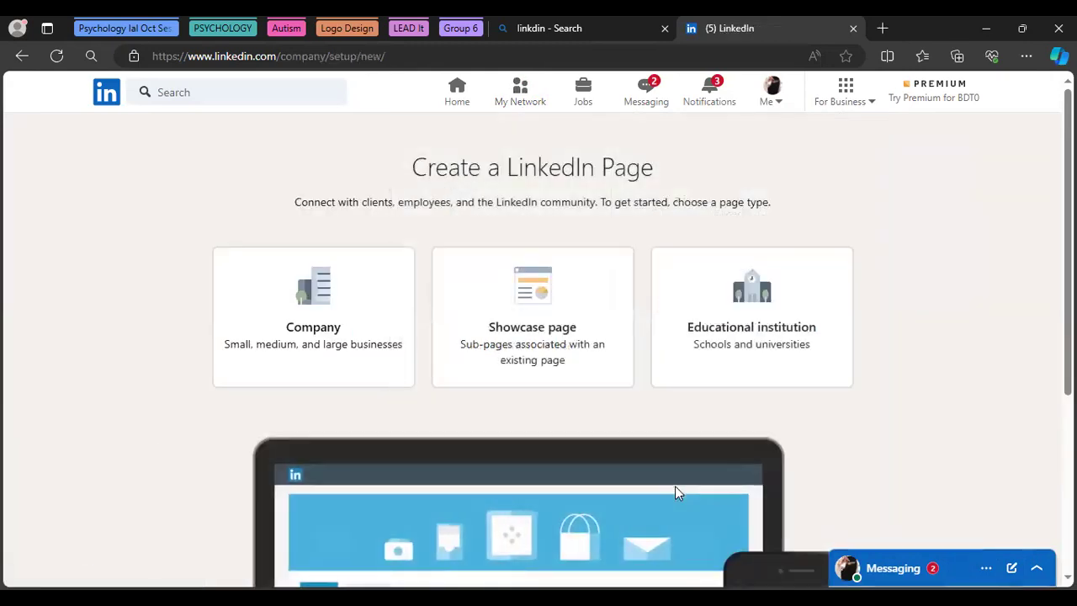
{"action": "left_click", "coordinate": [304, 330]}
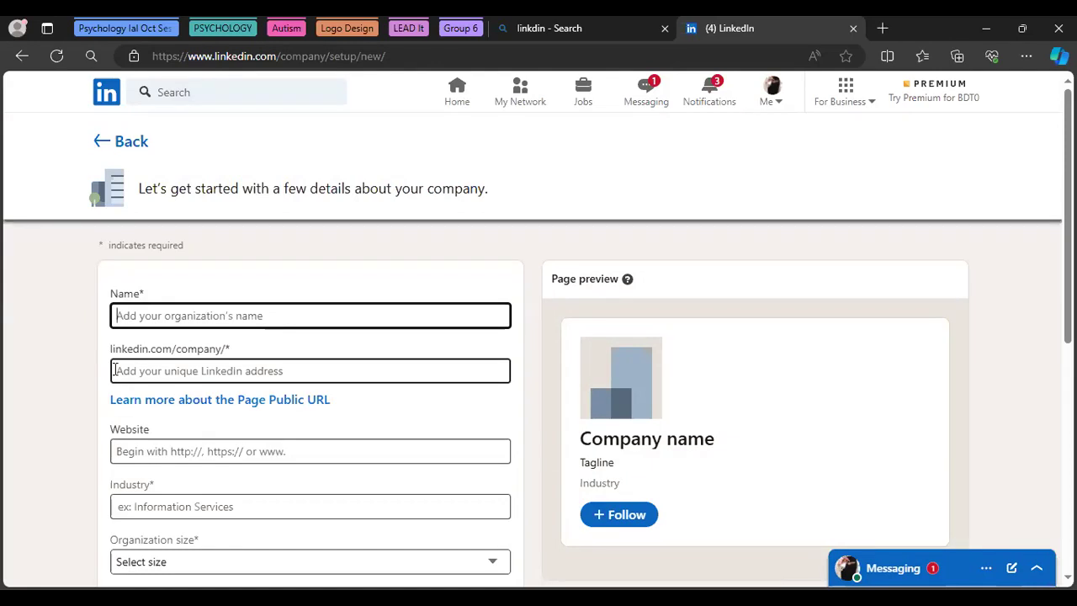
{"action": "left_click", "coordinate": [140, 316]}
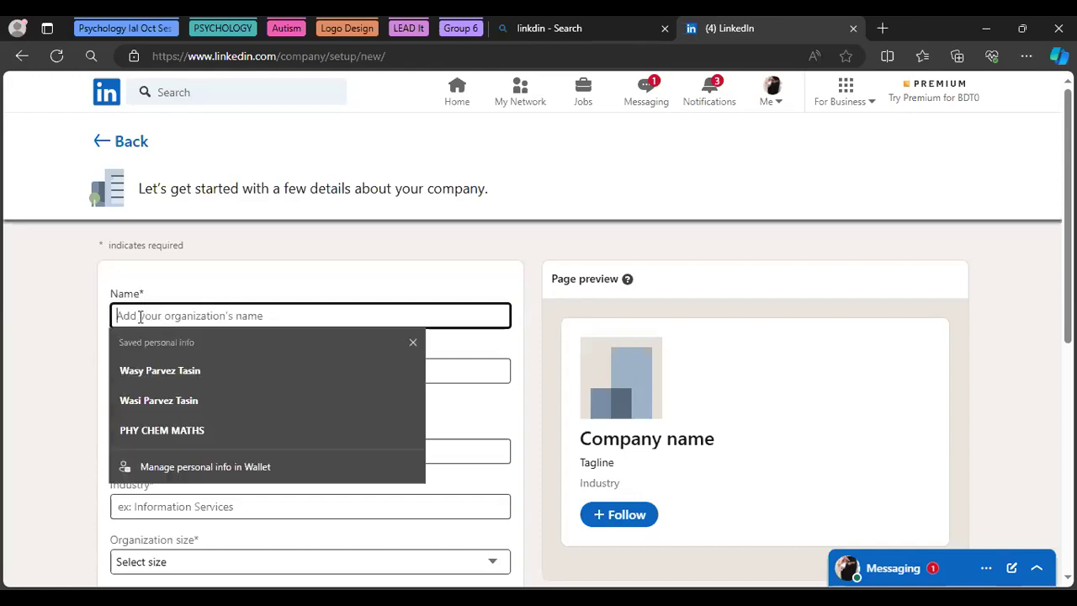
Enter 'Maria's Tech World' as the company name, auto-filling the maria-s-tech-world URL
{"action": "type", "text": "Mari"}
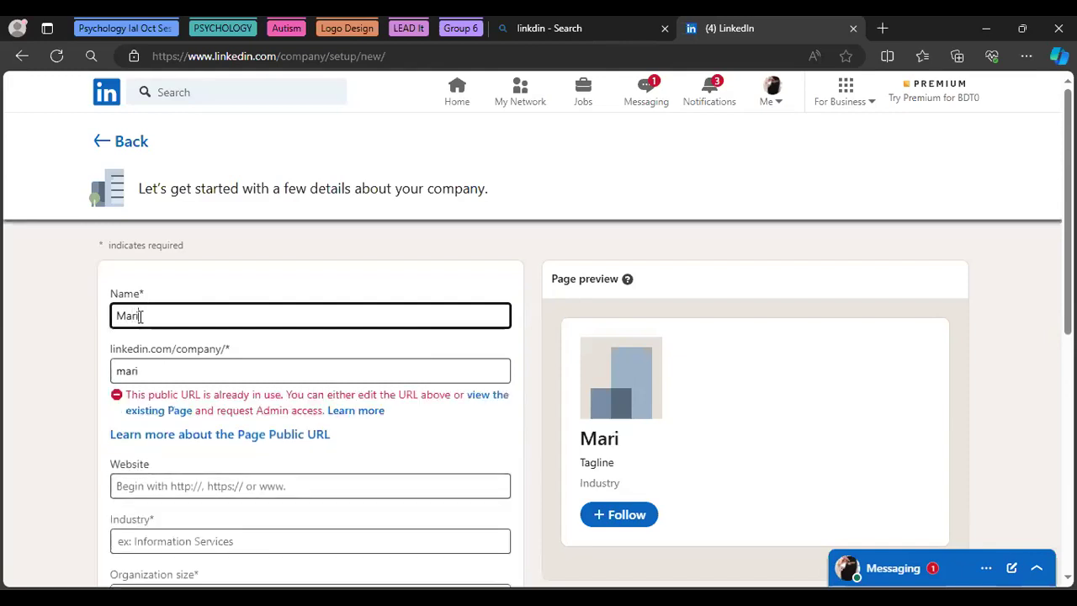
{"action": "type", "text": "a"}
{"action": "type", "text": "'s"}
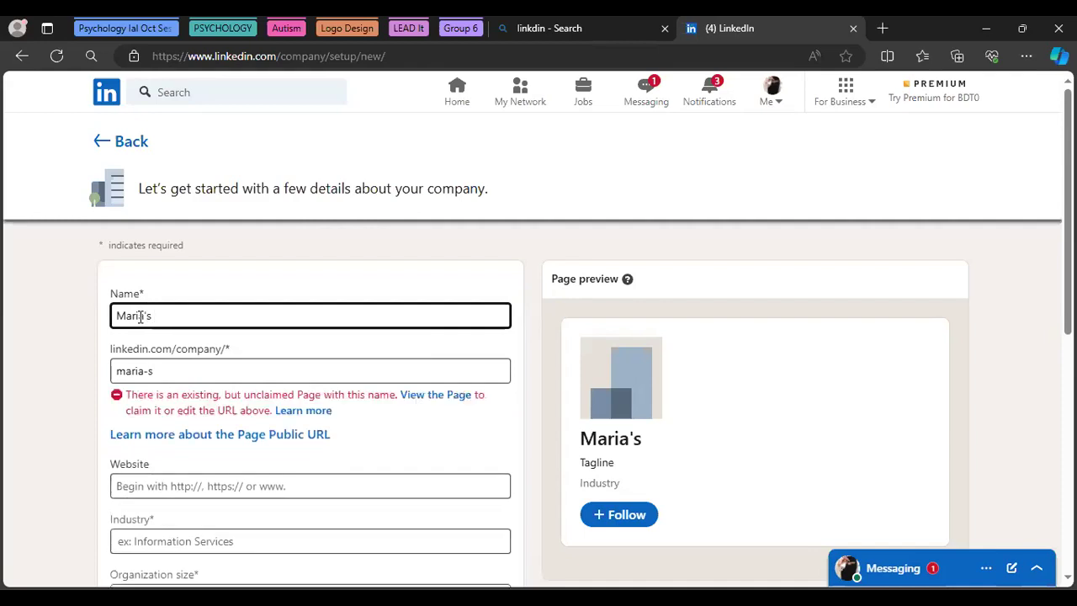
{"action": "type", "text": " Tech"}
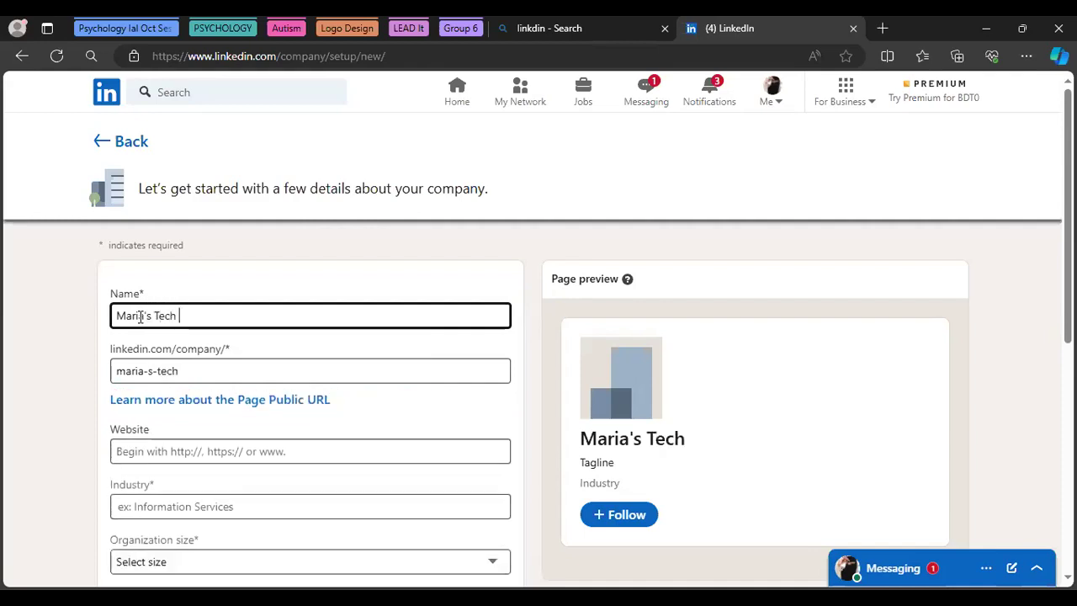
{"action": "type", "text": " World"}
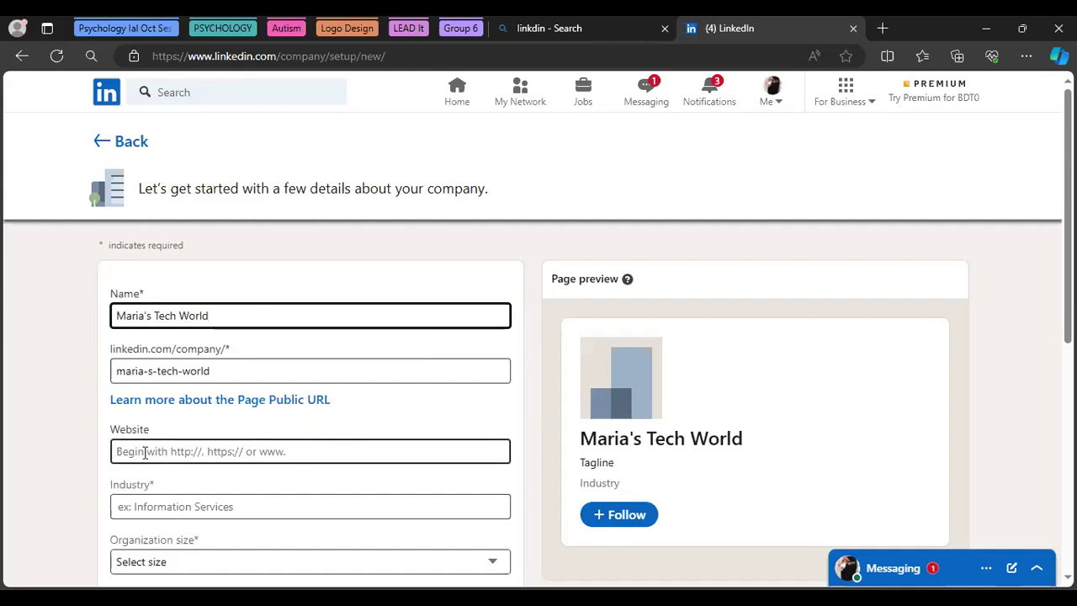
{"action": "scroll", "coordinate": [474, 197], "scroll_direction": "down", "scroll_amount": 2}
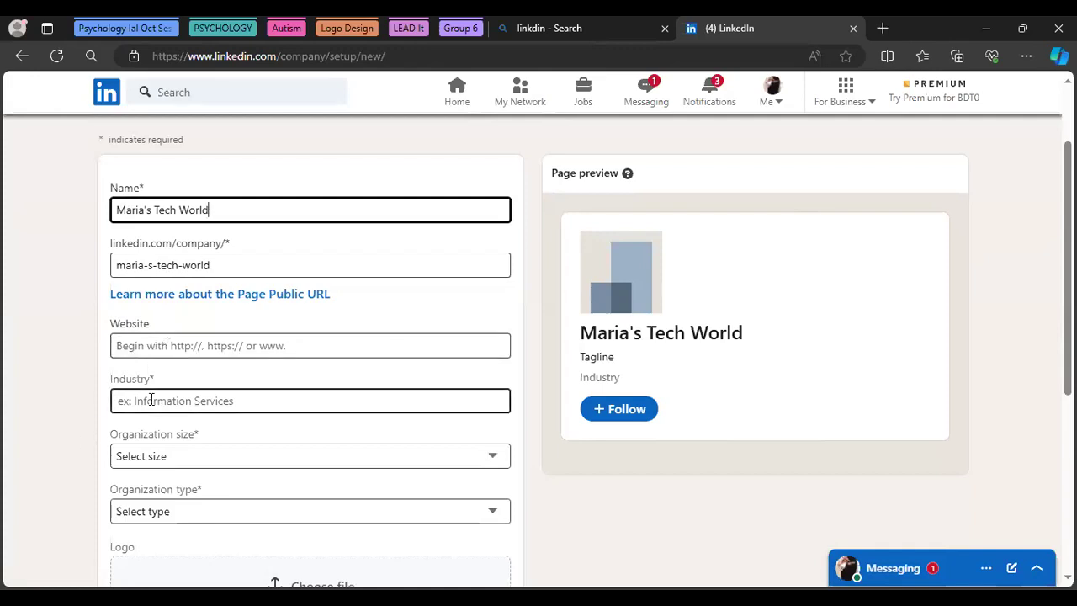
Search 'Tech' in Industry and pick 'Technology, Information and Internet'
{"action": "left_click", "coordinate": [151, 399]}
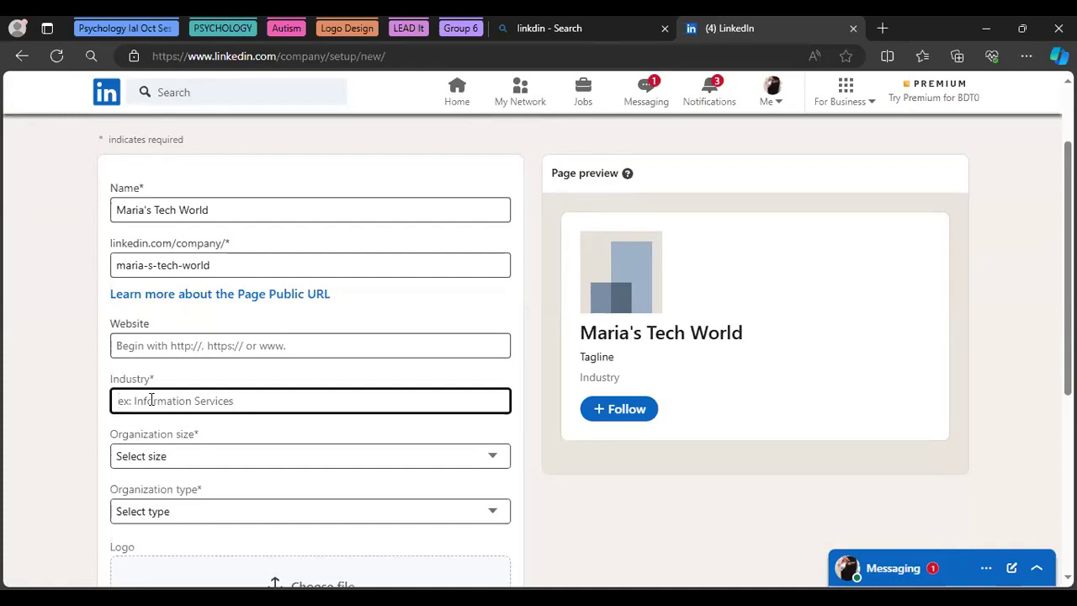
{"action": "type", "text": "T"}
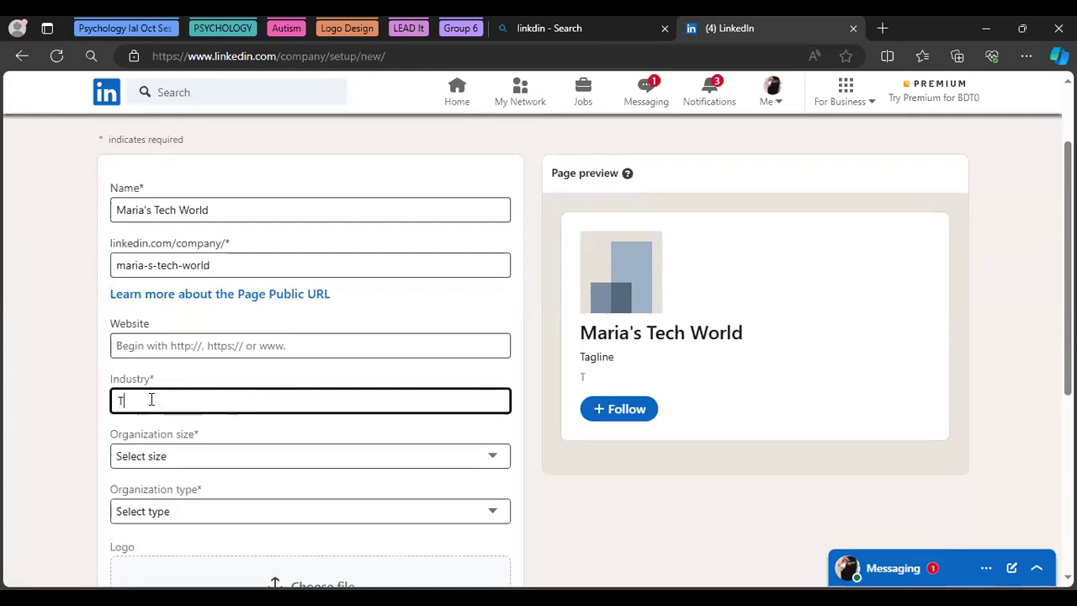
{"action": "type", "text": "e"}
{"action": "key", "text": "BackSpace"}
{"action": "type", "text": "ech"}
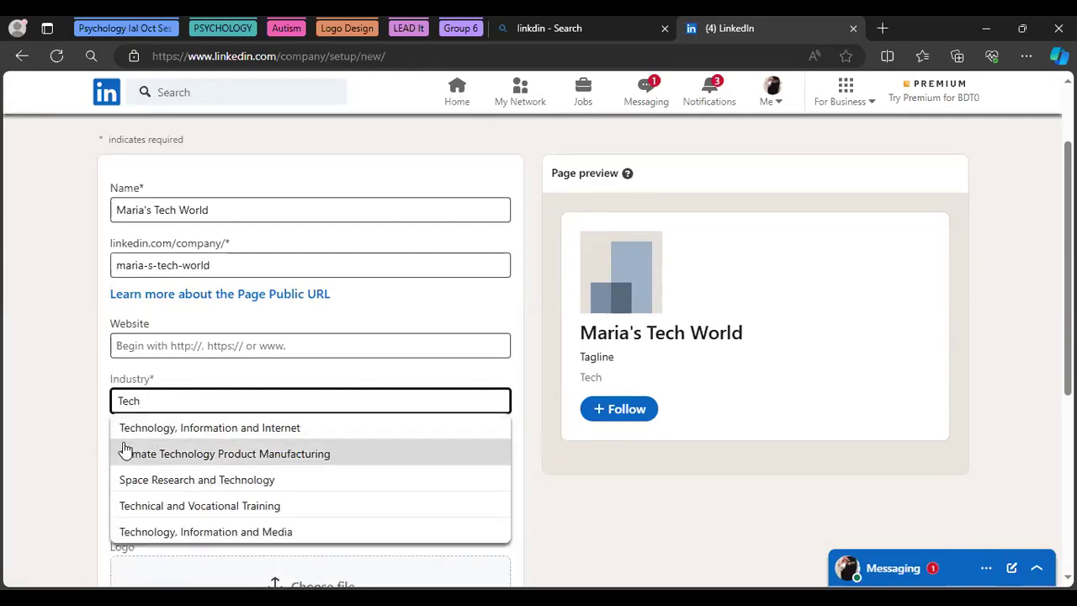
{"action": "left_click", "coordinate": [152, 432]}
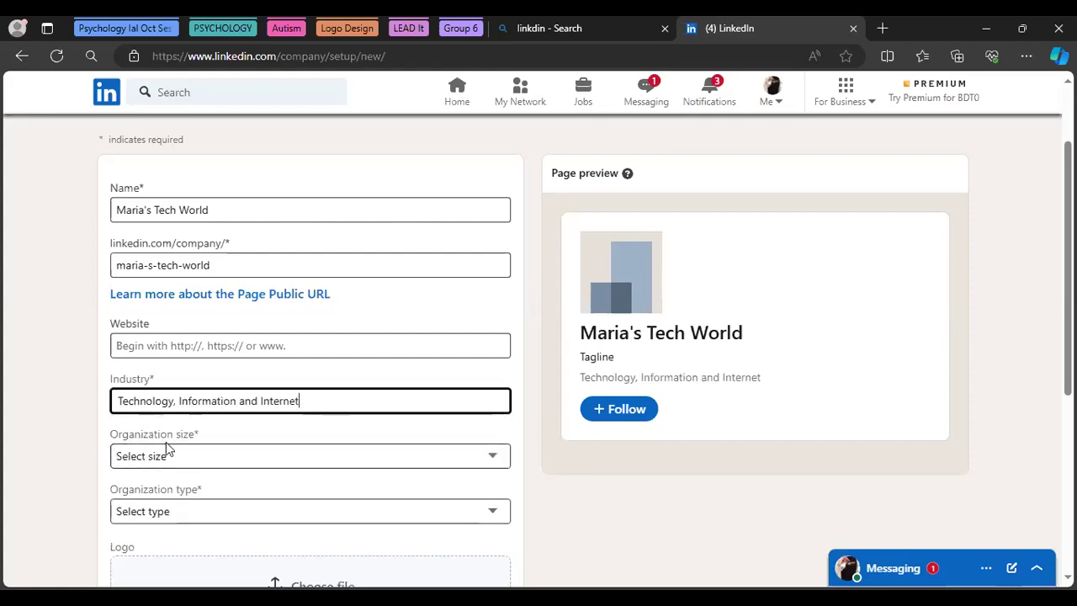
Choose 2–10 employees from the Organization size dropdown
{"action": "left_click", "coordinate": [495, 458]}
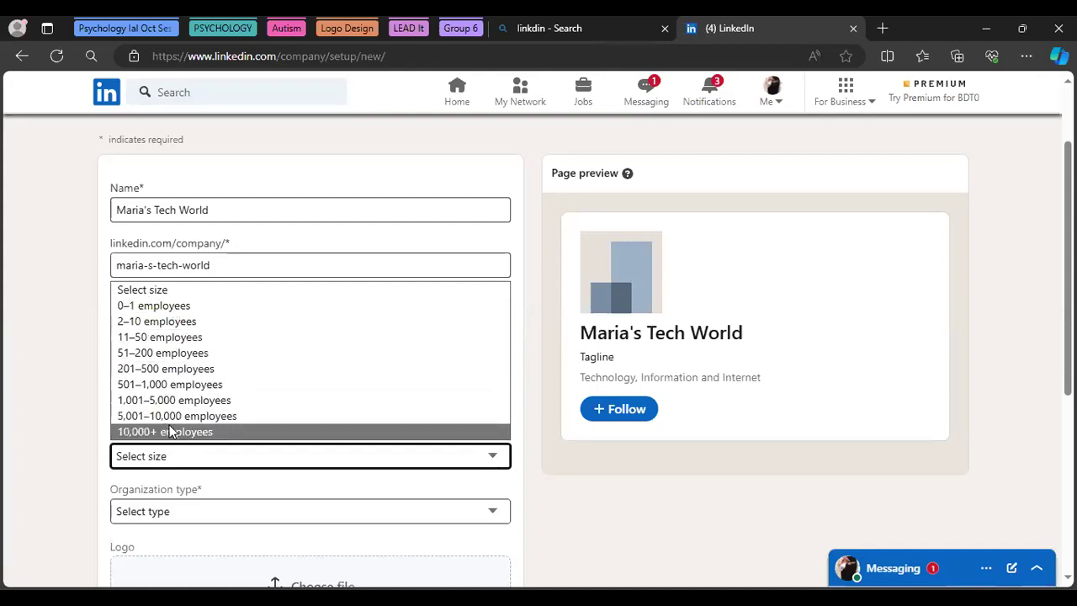
{"action": "left_click", "coordinate": [134, 321]}
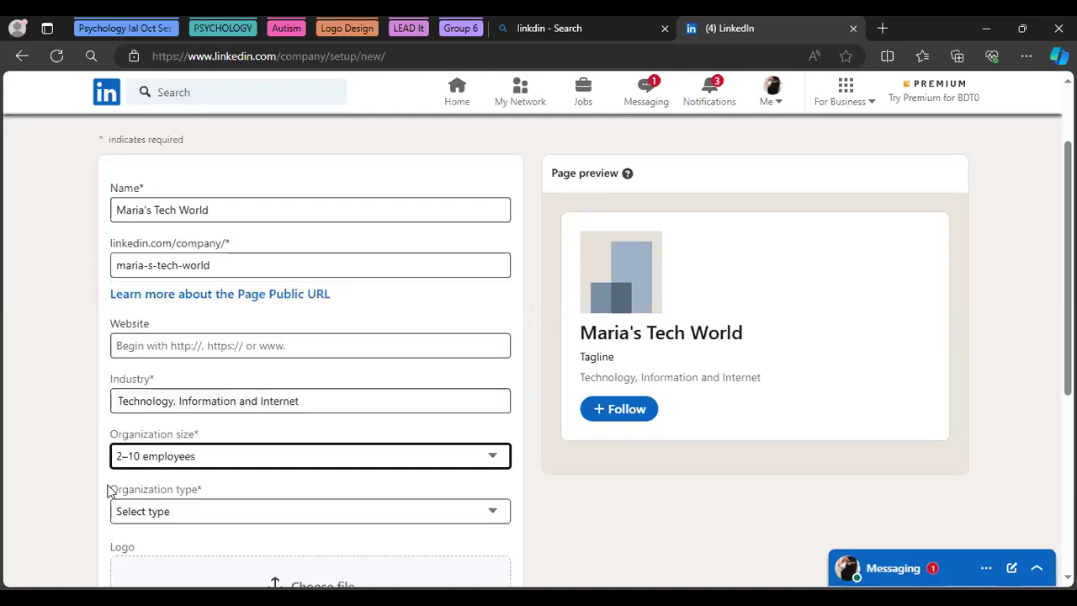
Choose Self-employed as organization type and scroll down to the Logo and Tagline fields
{"action": "left_click", "coordinate": [143, 515]}
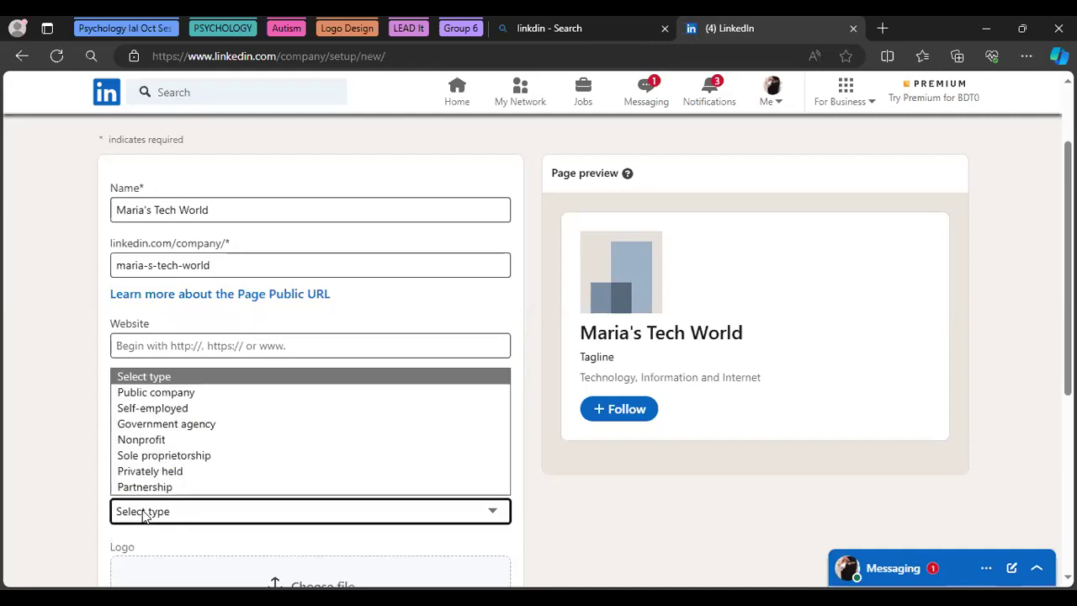
{"action": "left_click", "coordinate": [169, 410]}
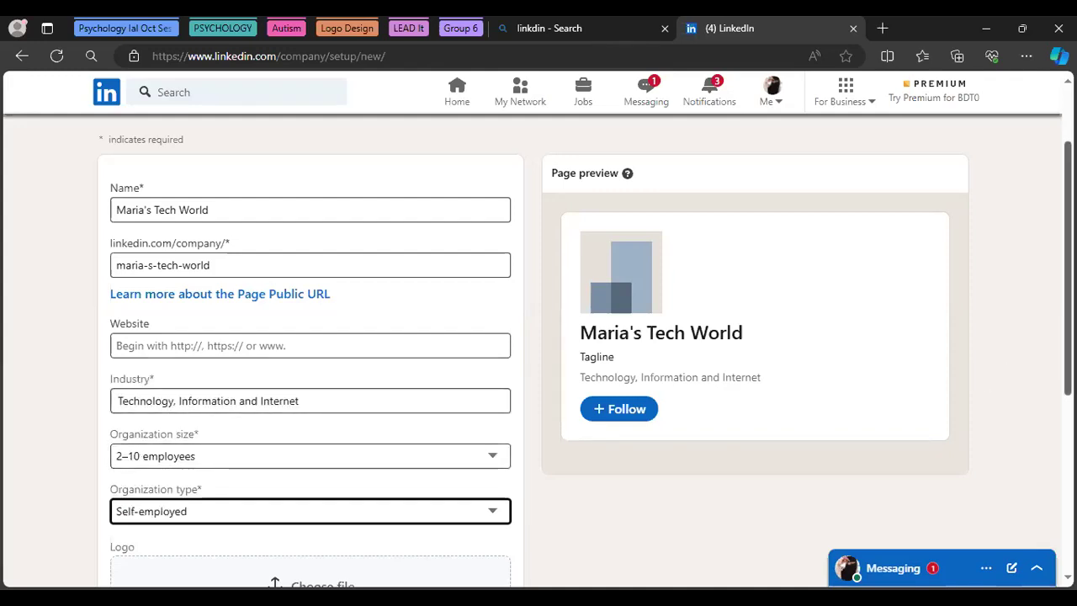
{"action": "scroll", "coordinate": [539, 336], "scroll_direction": "down", "scroll_amount": 3}
{"action": "scroll", "coordinate": [538, 336], "scroll_direction": "down", "scroll_amount": 1}
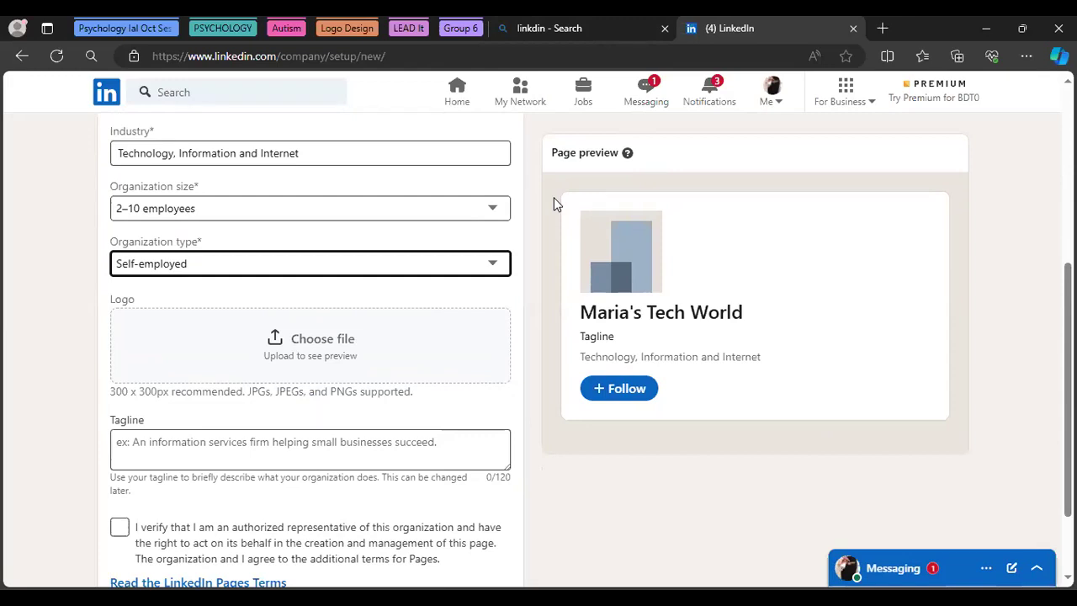
{"action": "left_click", "coordinate": [557, 20]}
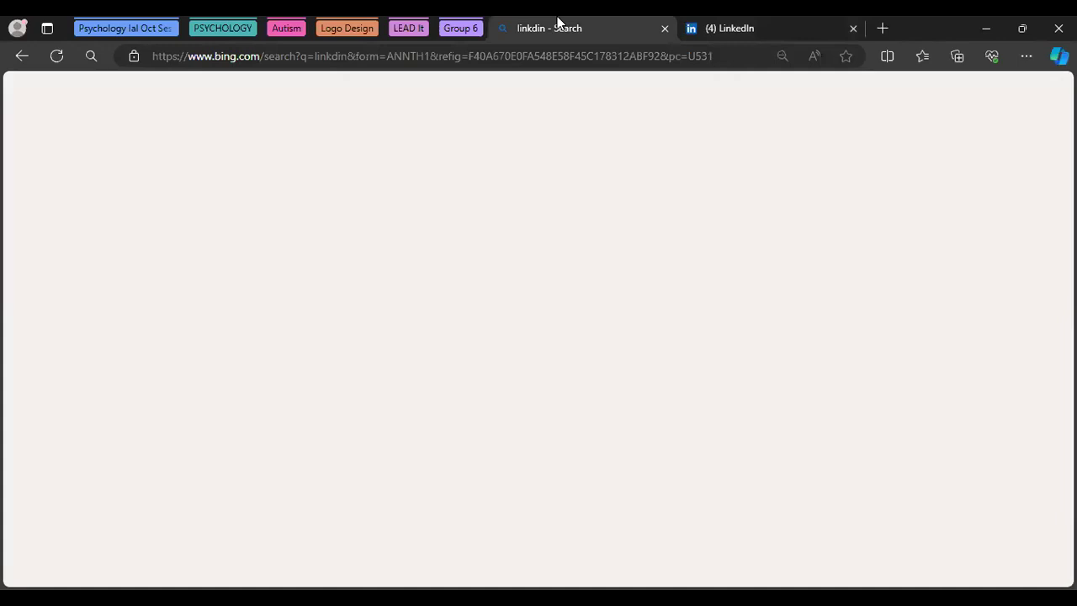
{"action": "key", "text": "ctrl+Tab"}
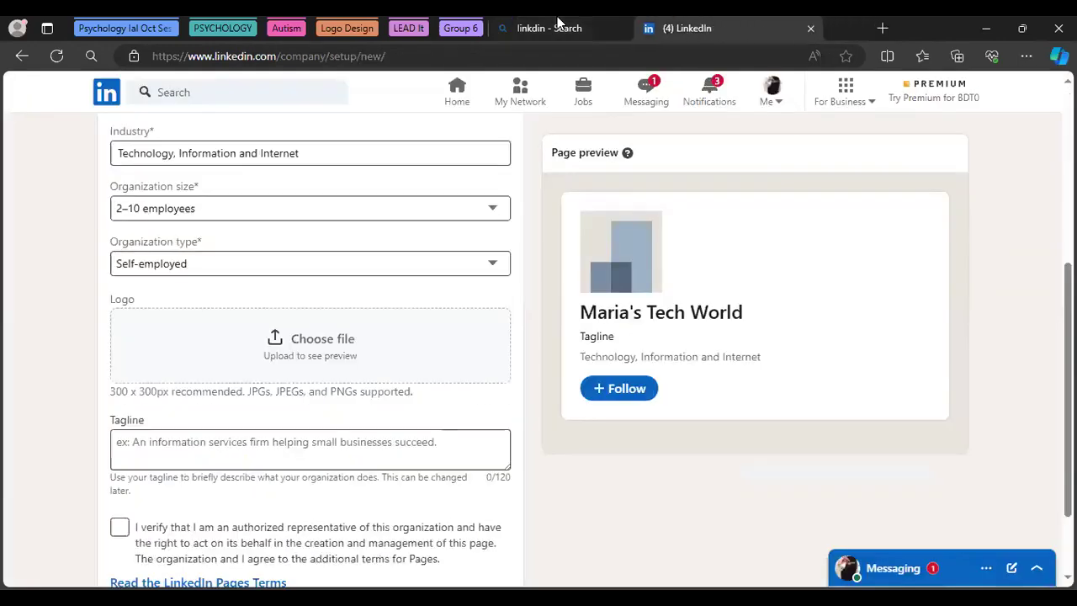
Group the search tab with LinkedIn, then reach Canva's home page through a Bing search for 'canva'
{"action": "right_click", "coordinate": [557, 20]}
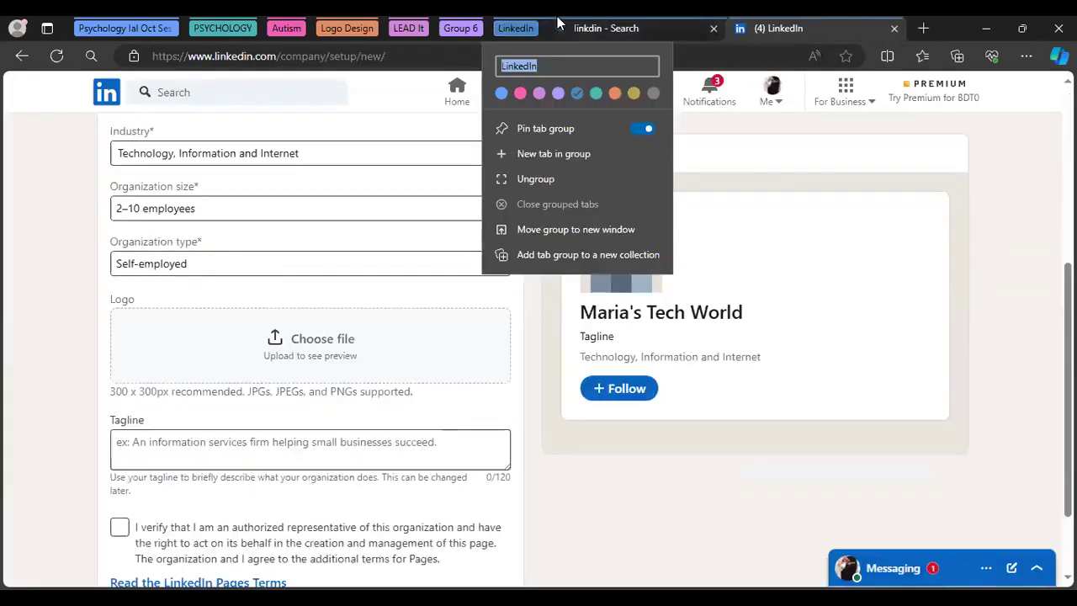
{"action": "left_click", "coordinate": [556, 22]}
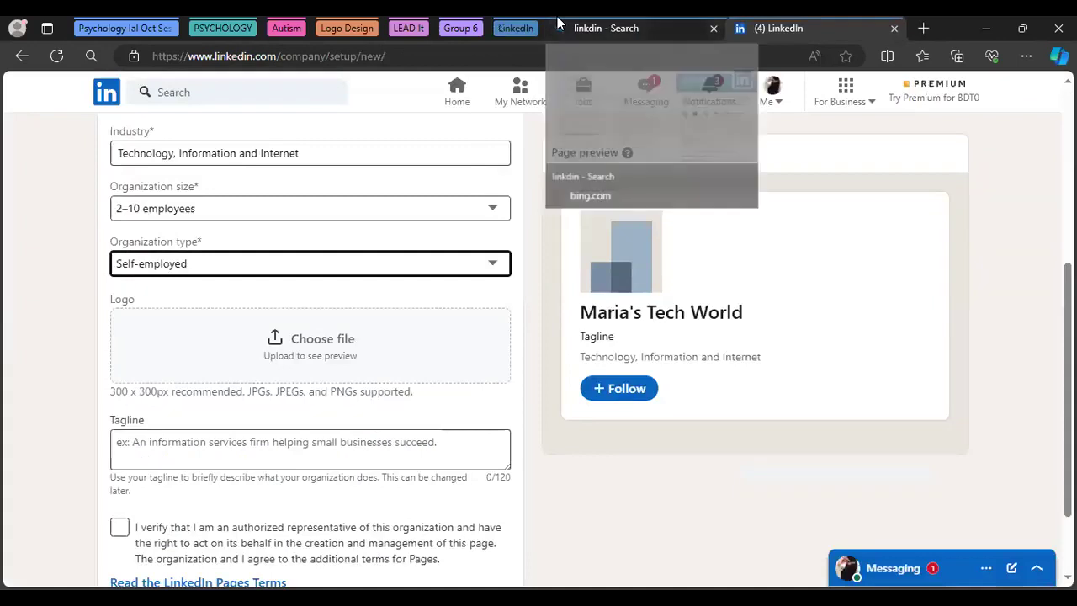
{"action": "key", "text": "ctrl+t"}
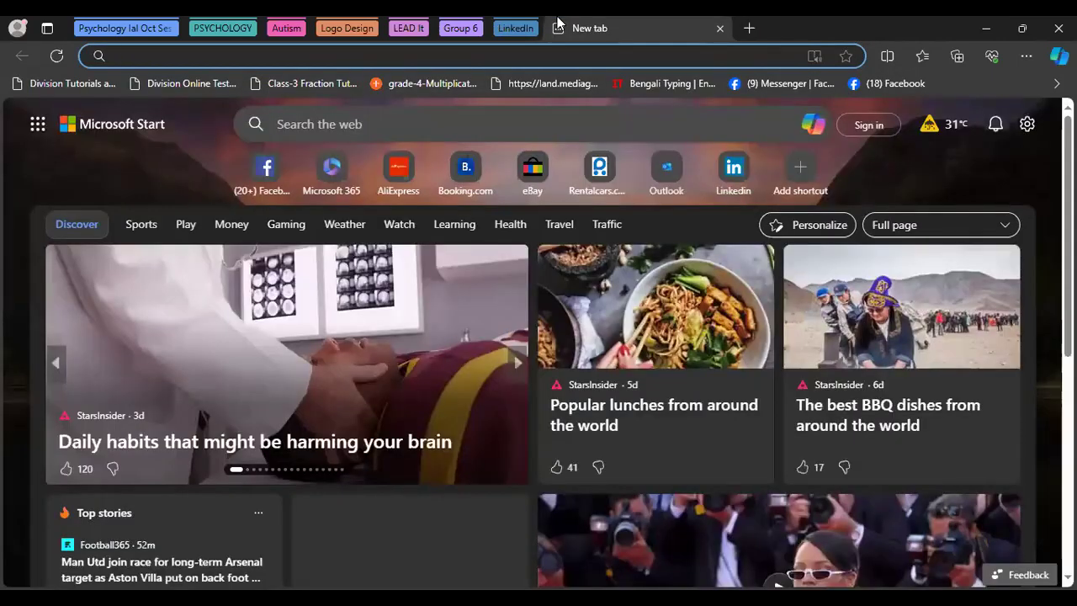
{"action": "left_click", "coordinate": [384, 122]}
{"action": "type", "text": "canc"}
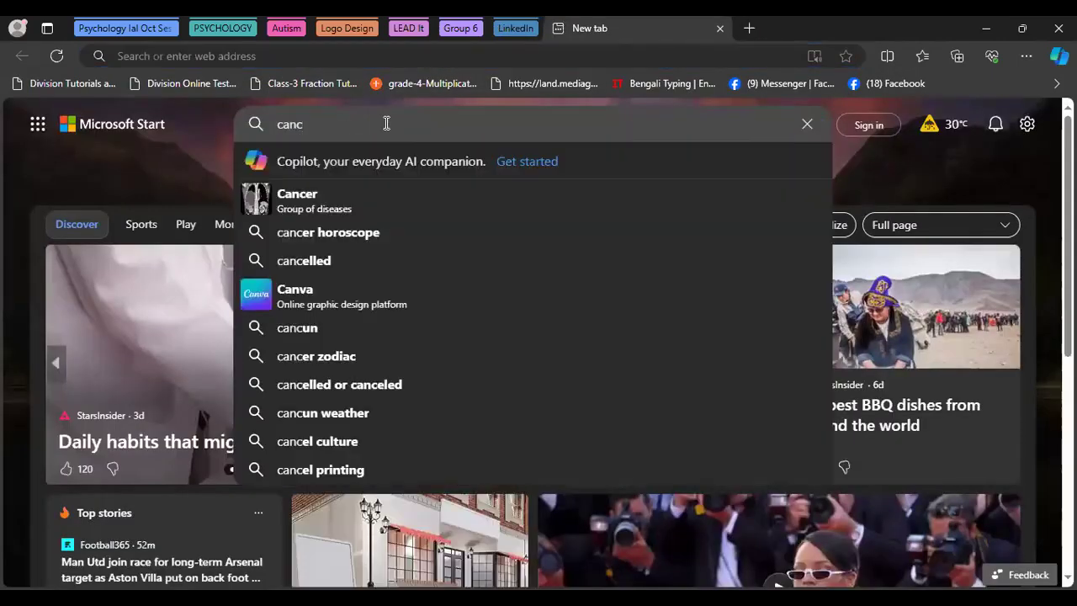
{"action": "key", "text": "BackSpace"}
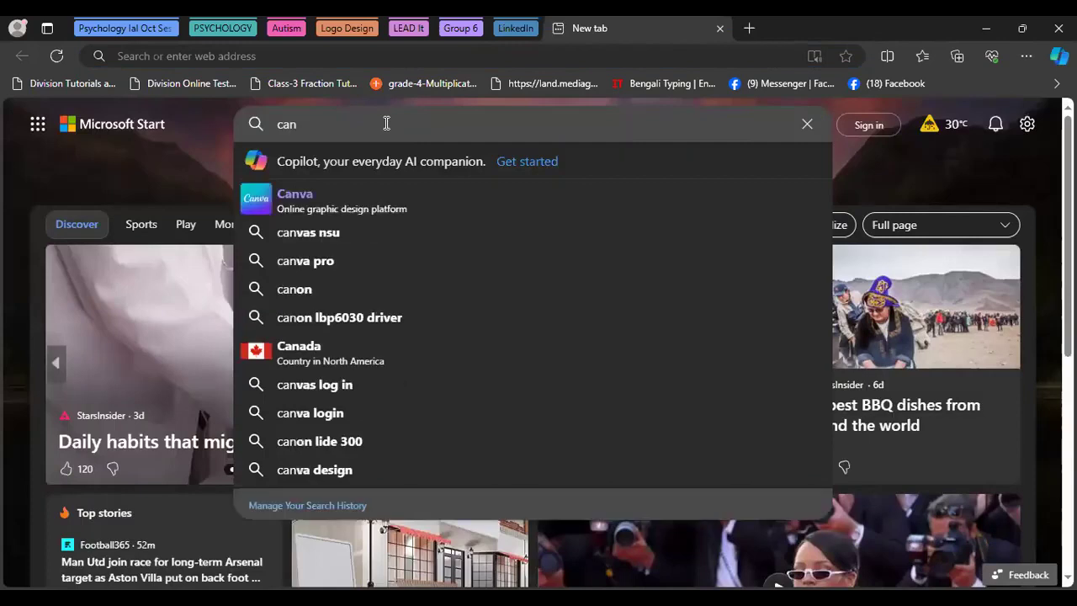
{"action": "left_click", "coordinate": [373, 195]}
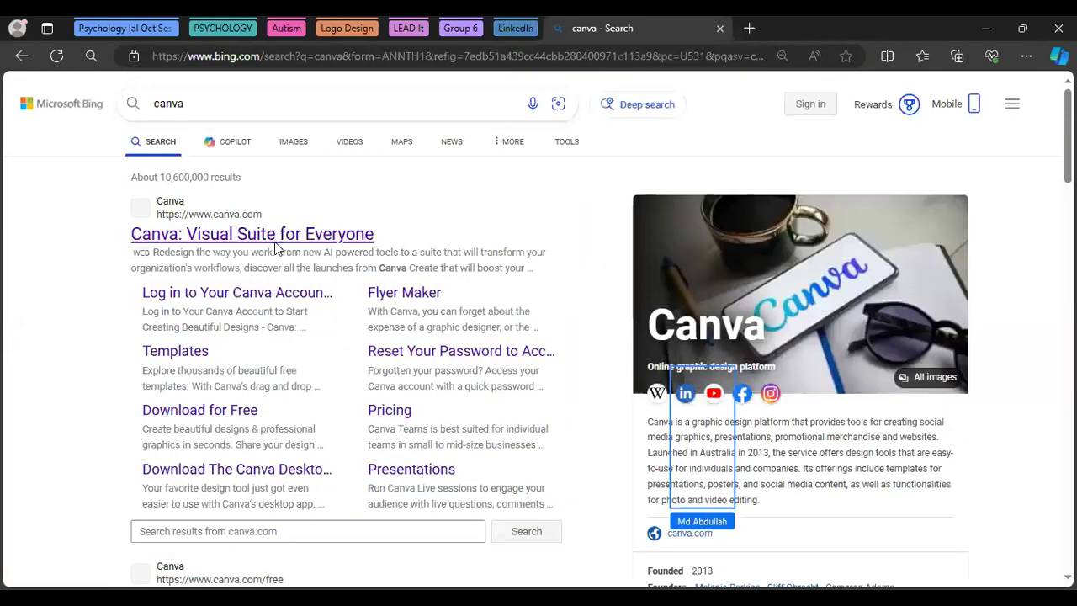
{"action": "left_click", "coordinate": [272, 242]}
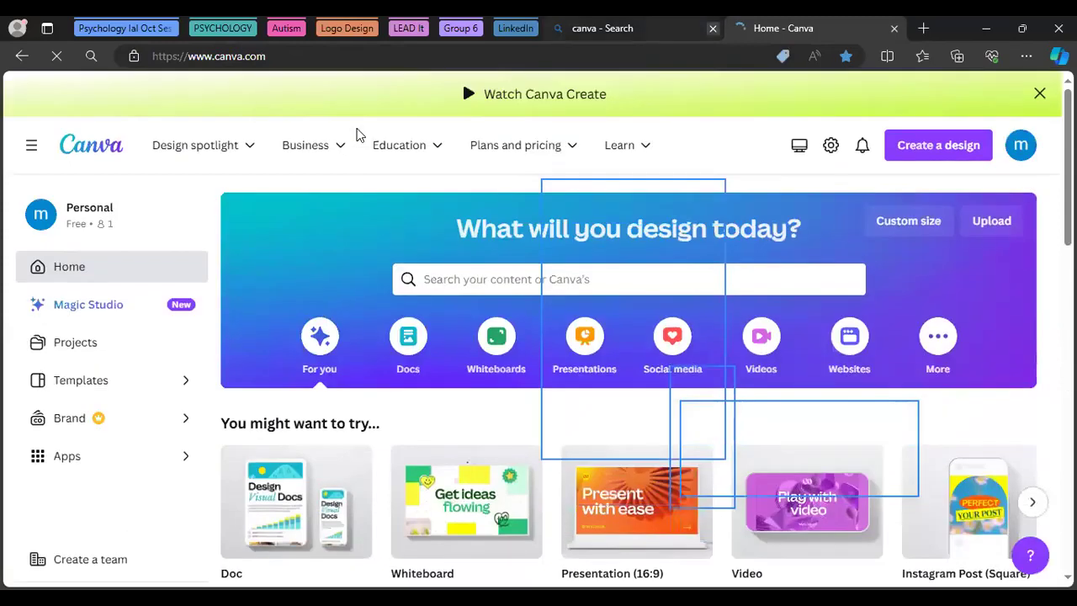
Close the search results tab, move the LinkedIn tab out beside Canva, and return to Canva home
{"action": "left_click", "coordinate": [712, 27]}
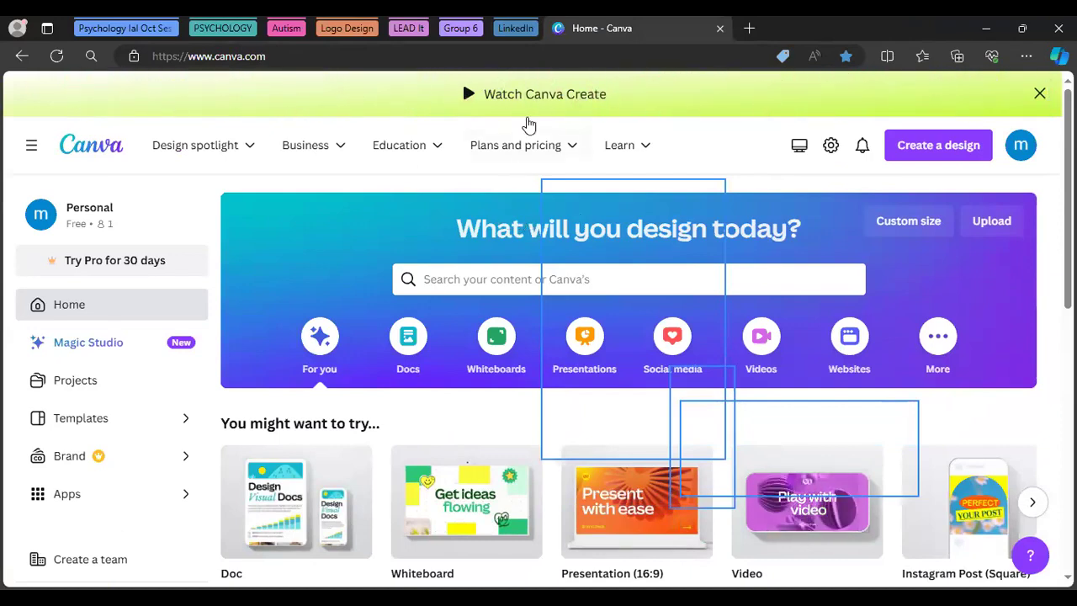
{"action": "left_click", "coordinate": [515, 28]}
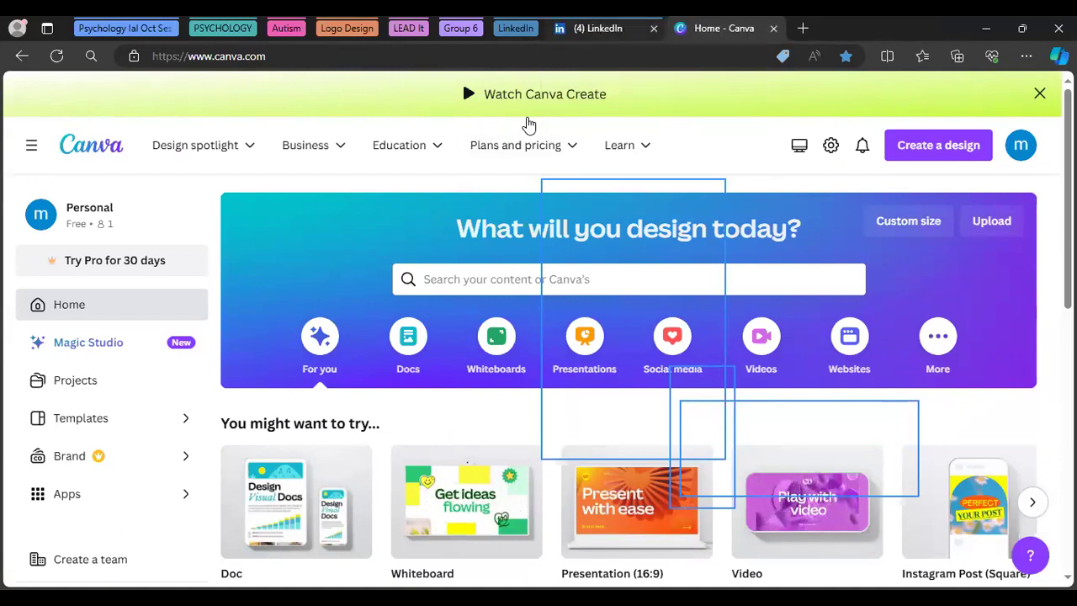
{"action": "left_click_drag", "start_coordinate": [618, 28], "coordinate": [693, 28]}
{"action": "key", "text": "ctrl+shift+Tab"}
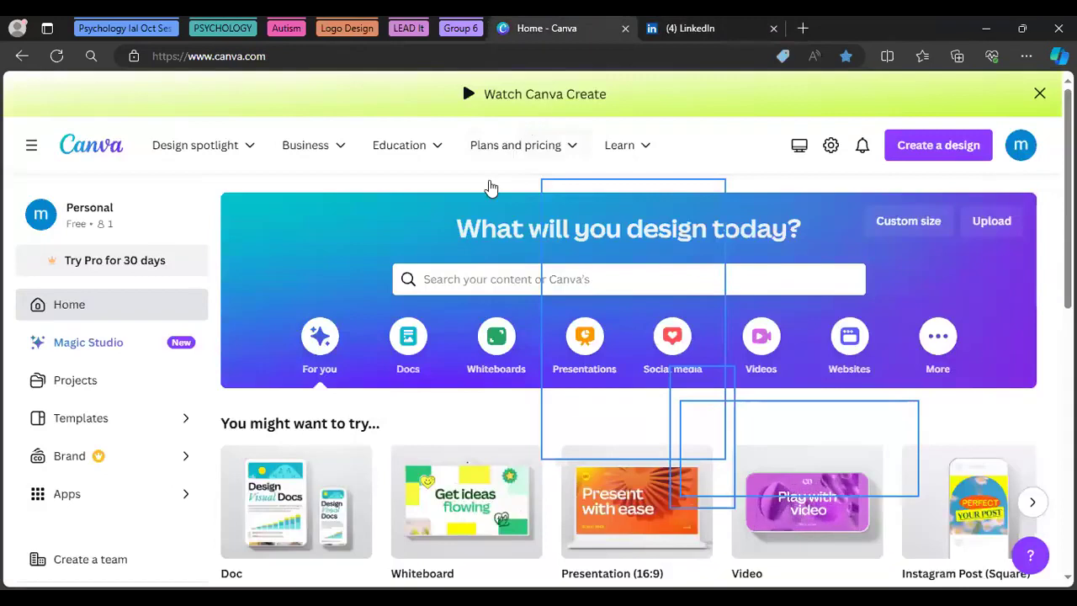
{"action": "mouse_move", "coordinate": [492, 186]}
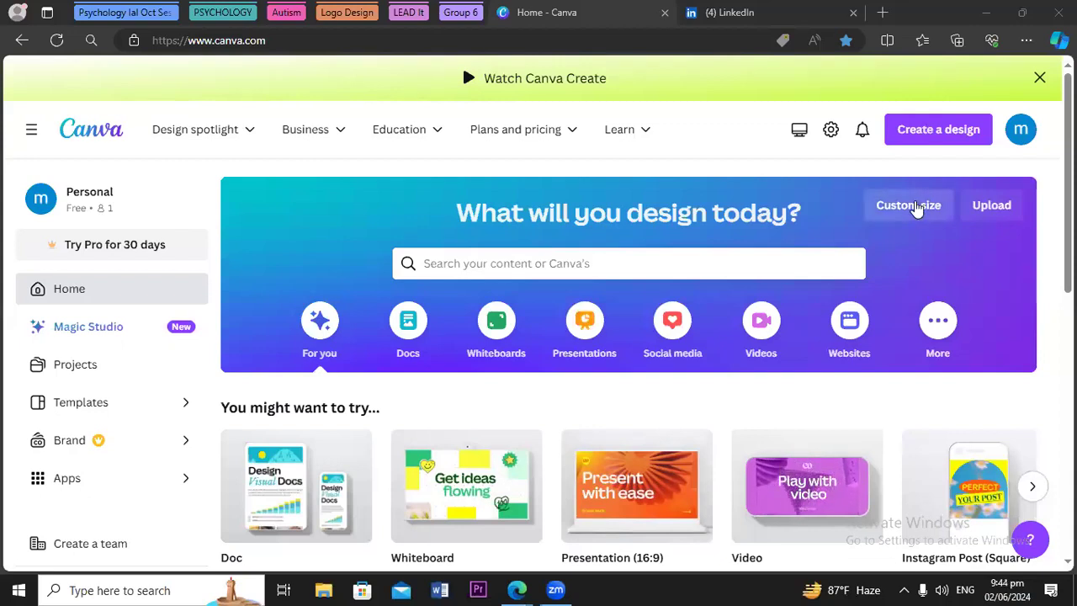
Create a custom-size Canva design with width 300 px and height 300 px
{"action": "left_click", "coordinate": [915, 209]}
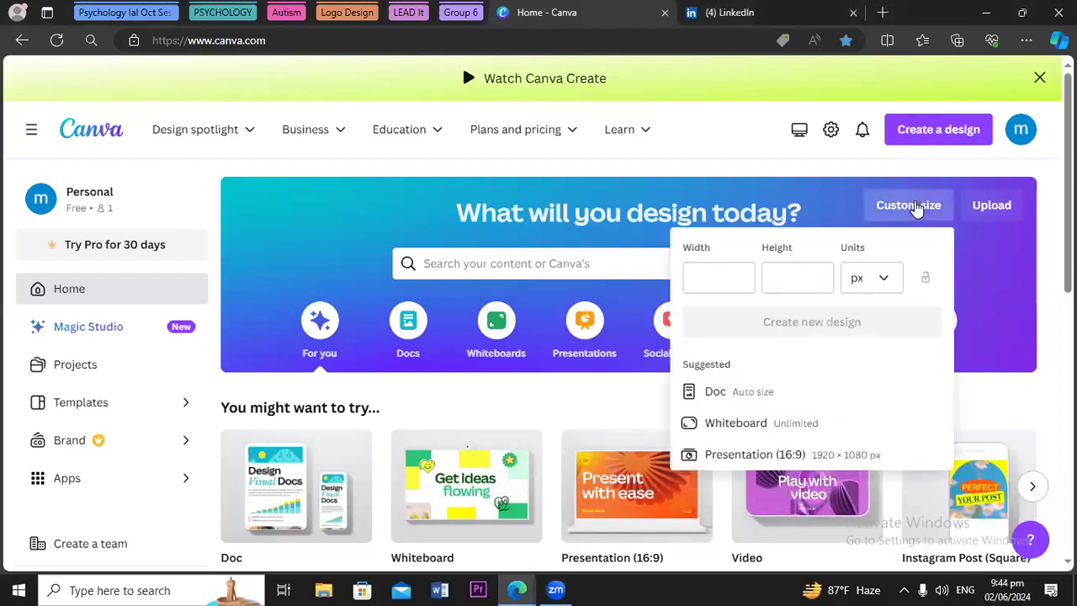
{"action": "left_click", "coordinate": [718, 280]}
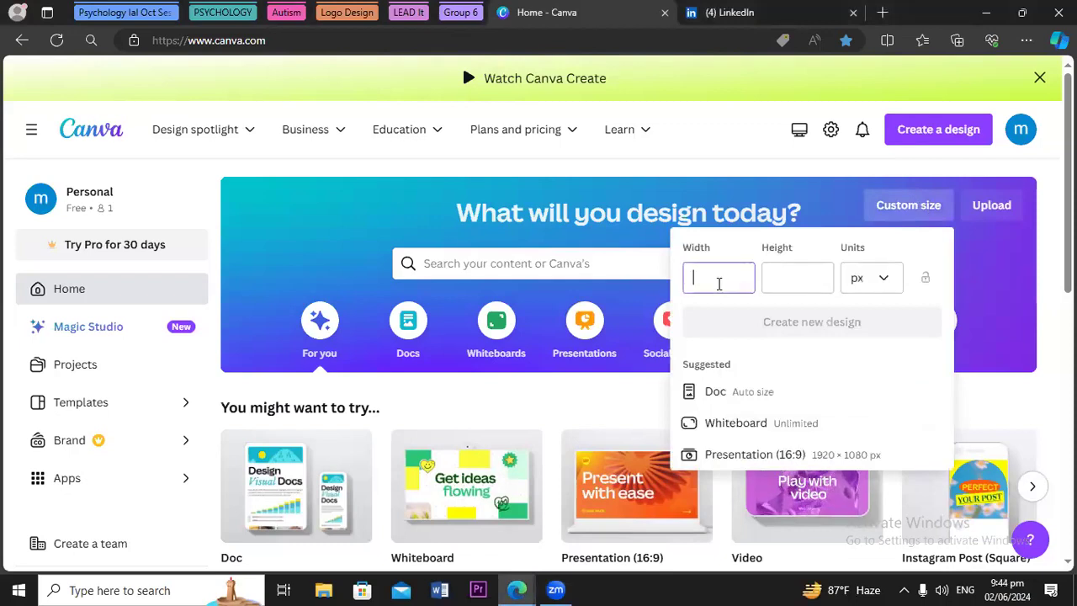
{"action": "type", "text": "300"}
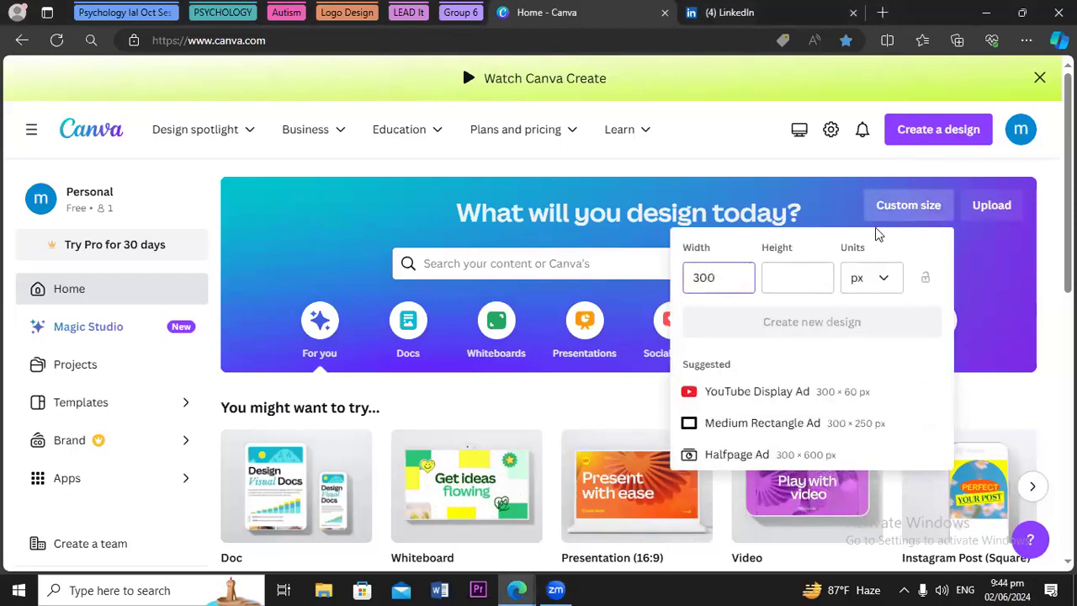
{"action": "left_click", "coordinate": [801, 282]}
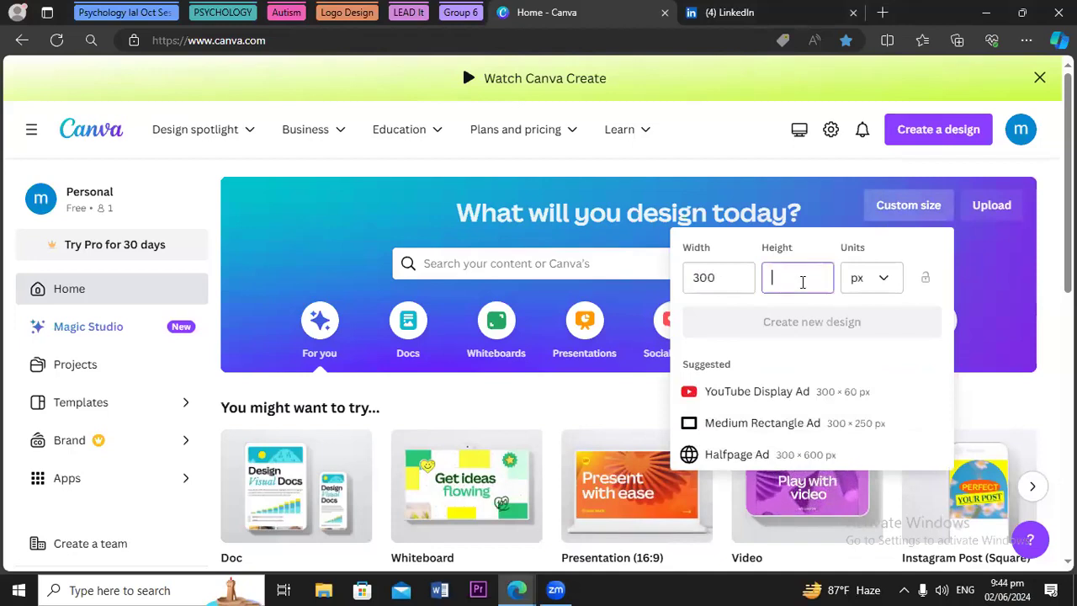
{"action": "type", "text": "300"}
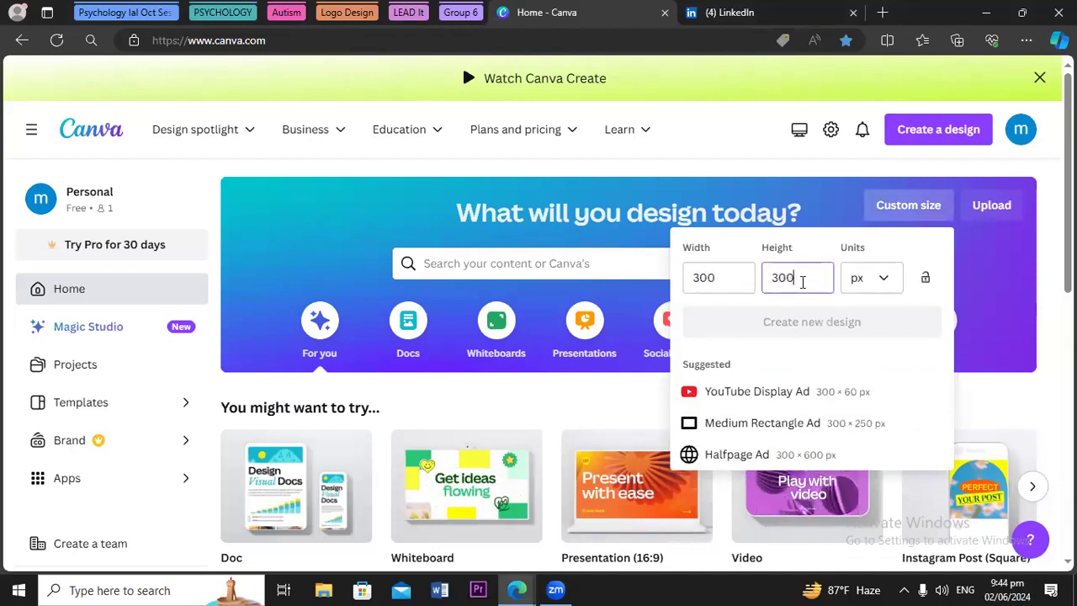
{"action": "left_click", "coordinate": [789, 323]}
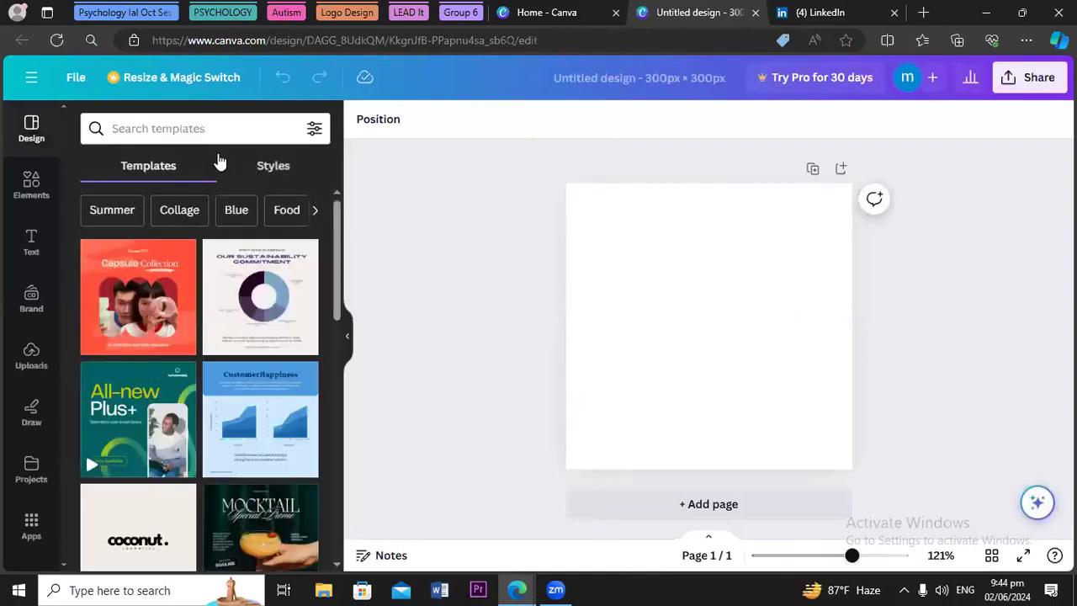
Search templates for 'digital marketing agency' and apply the DIGITAL MARKETING logo template
{"action": "left_click", "coordinate": [164, 130]}
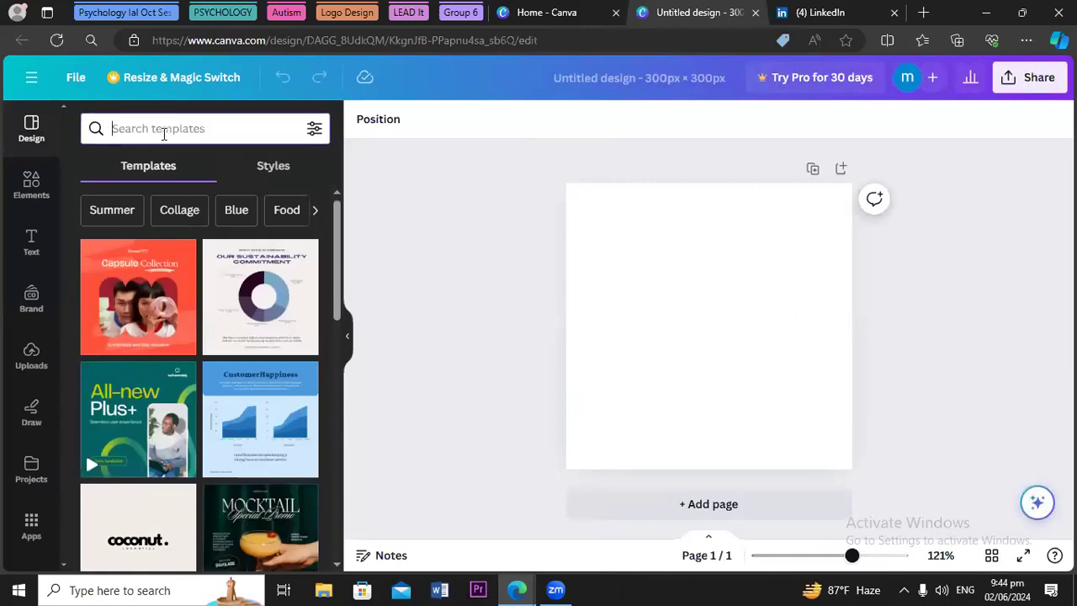
{"action": "type", "text": "digi"}
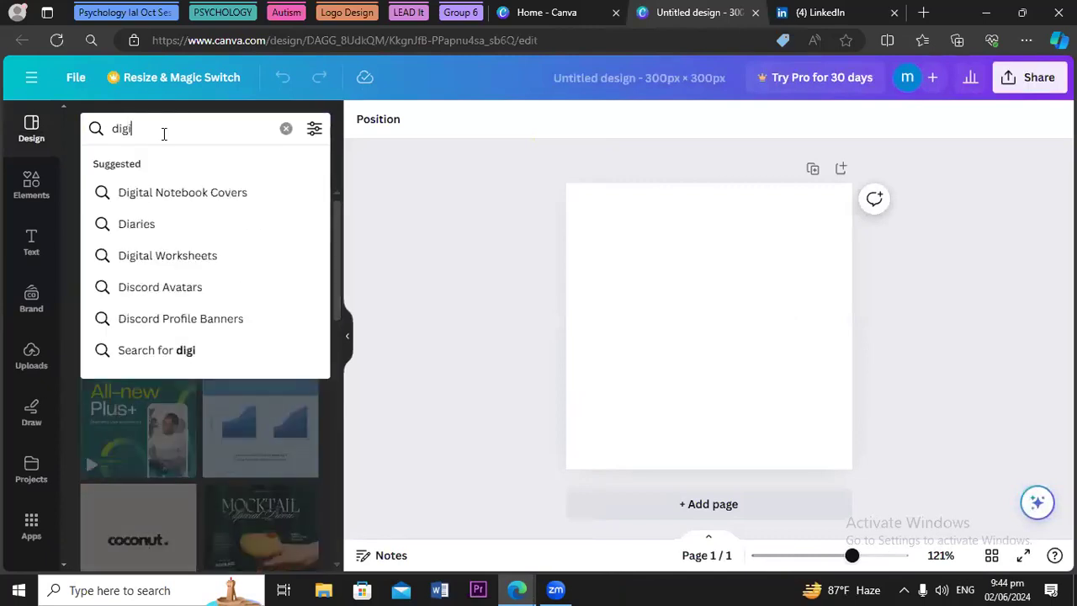
{"action": "type", "text": "tal"}
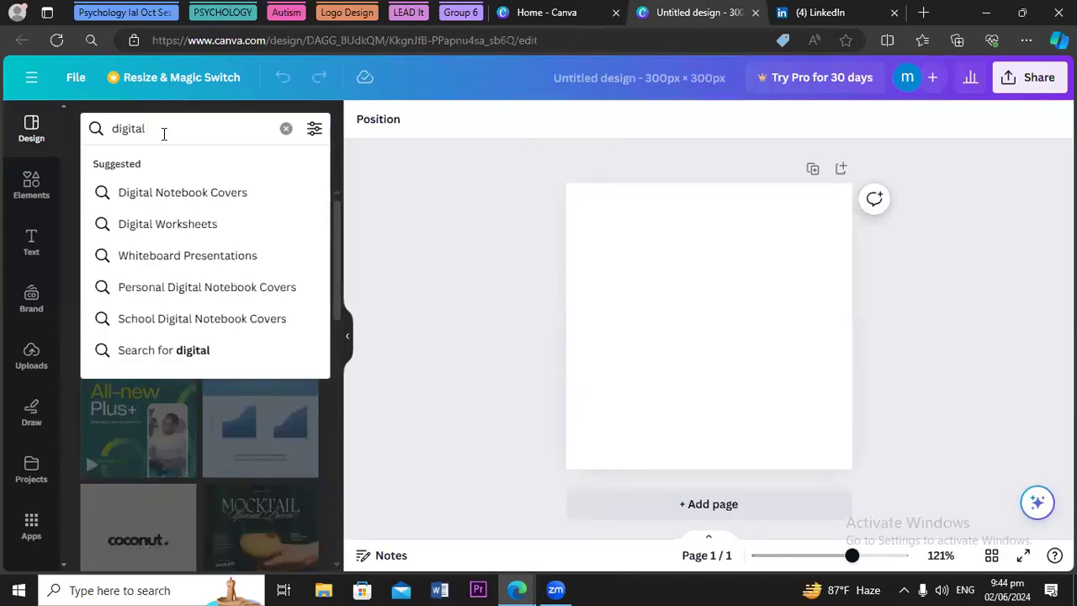
{"action": "type", "text": " m"}
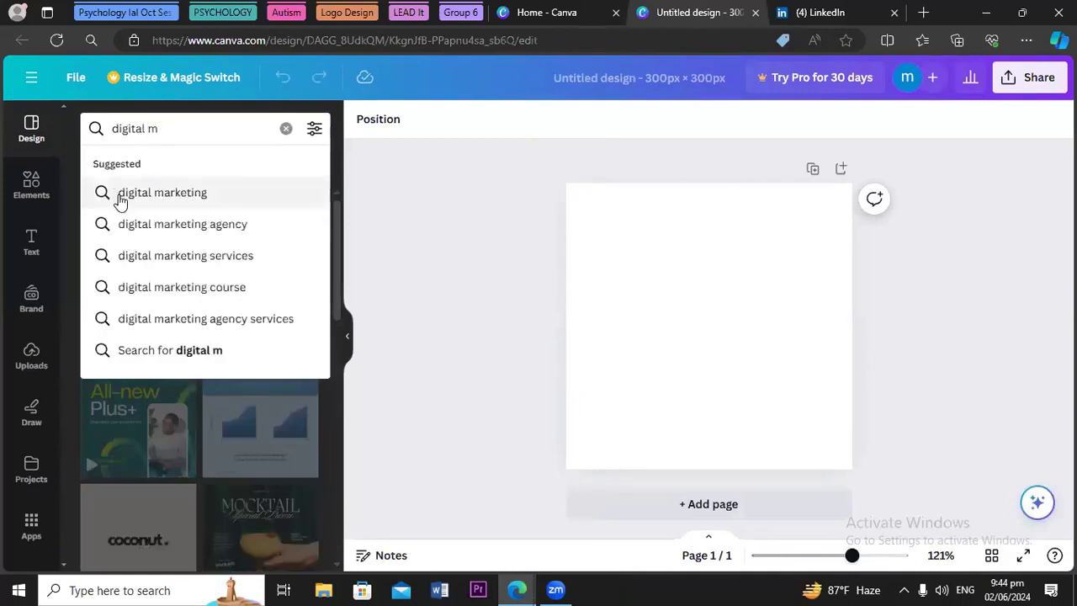
{"action": "left_click", "coordinate": [139, 225]}
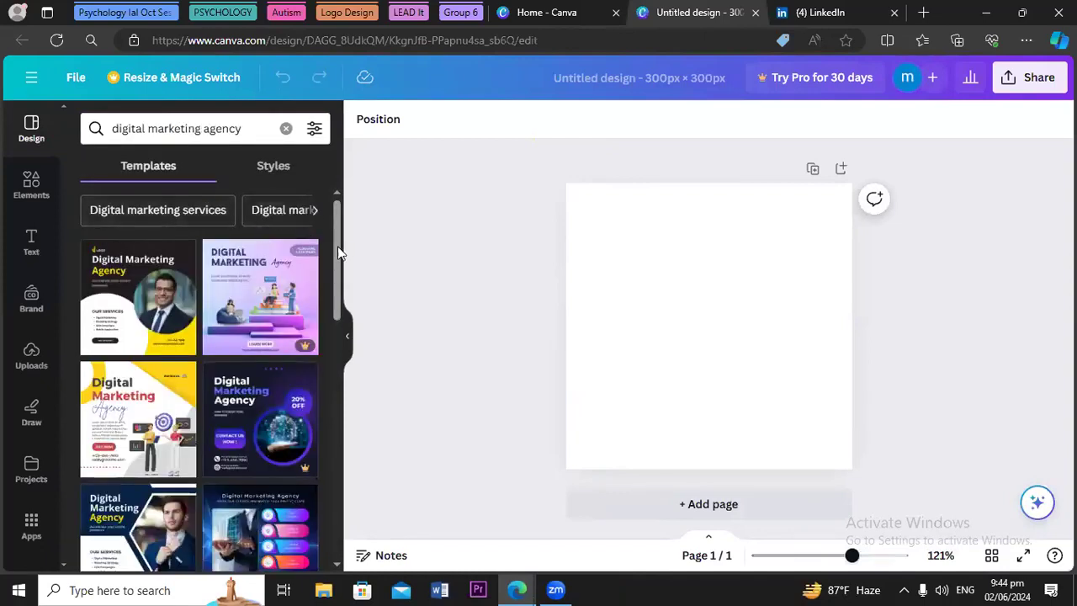
{"action": "scroll", "coordinate": [335, 261], "scroll_direction": "down", "scroll_amount": 1}
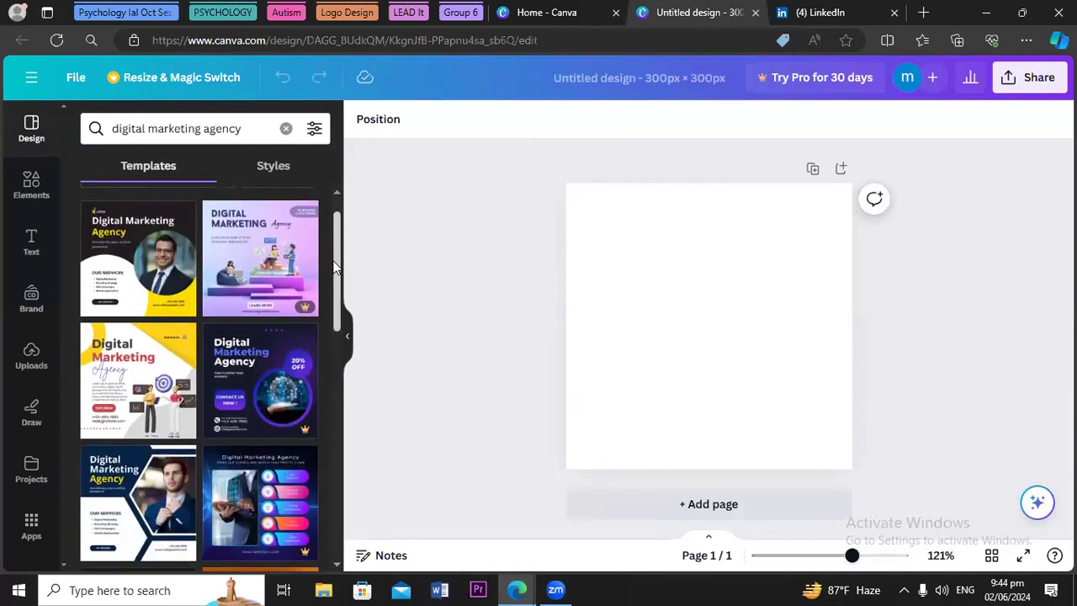
{"action": "left_click_drag", "start_coordinate": [334, 267], "coordinate": [323, 435]}
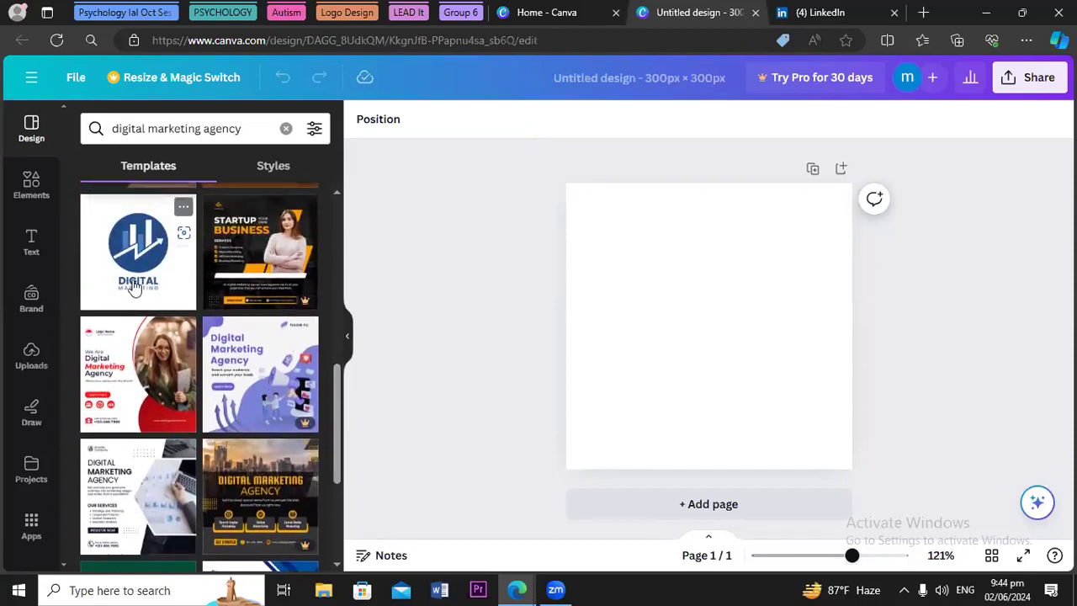
{"action": "left_click", "coordinate": [135, 285]}
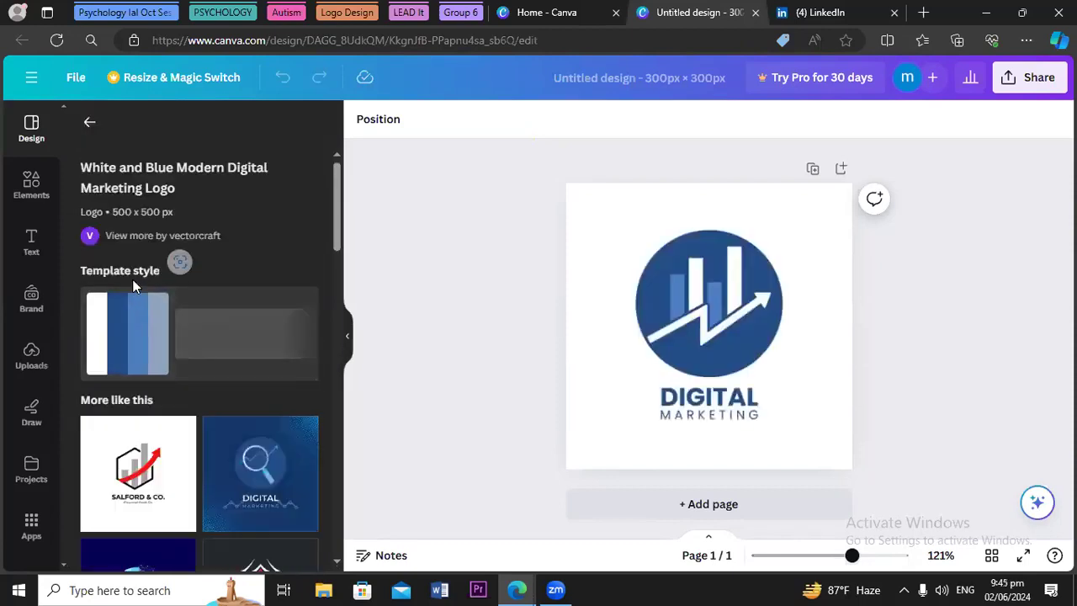
Place the White and Blue Modern Digital Marketing Logo template, with its chart emblem, onto the 300×300 page
{"action": "left_click_drag", "start_coordinate": [336, 222], "coordinate": [317, 429]}
{"action": "scroll", "coordinate": [330, 265], "scroll_direction": "down", "scroll_amount": 3}
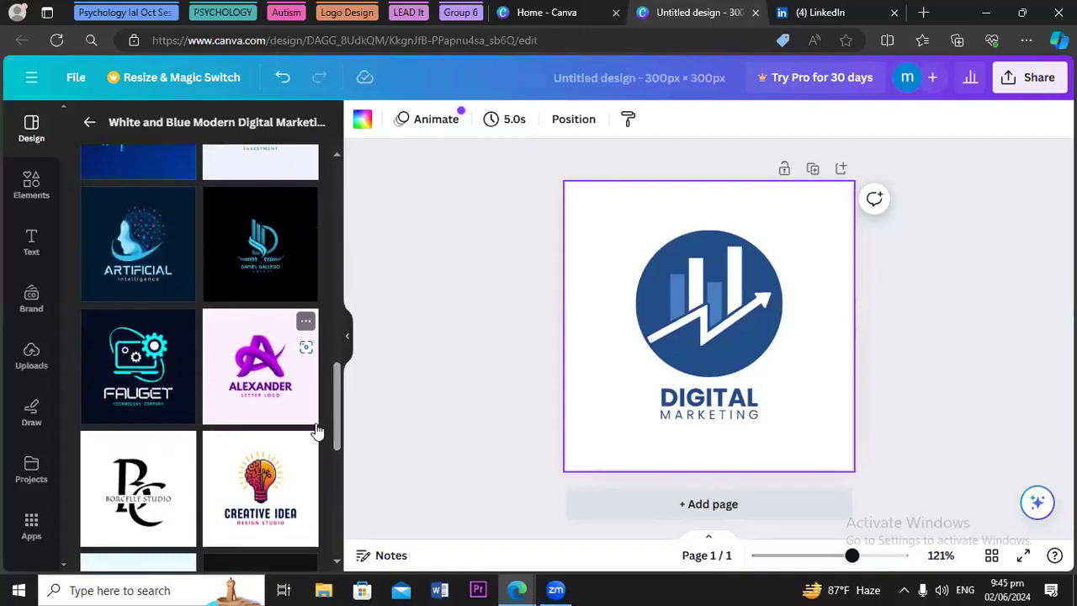
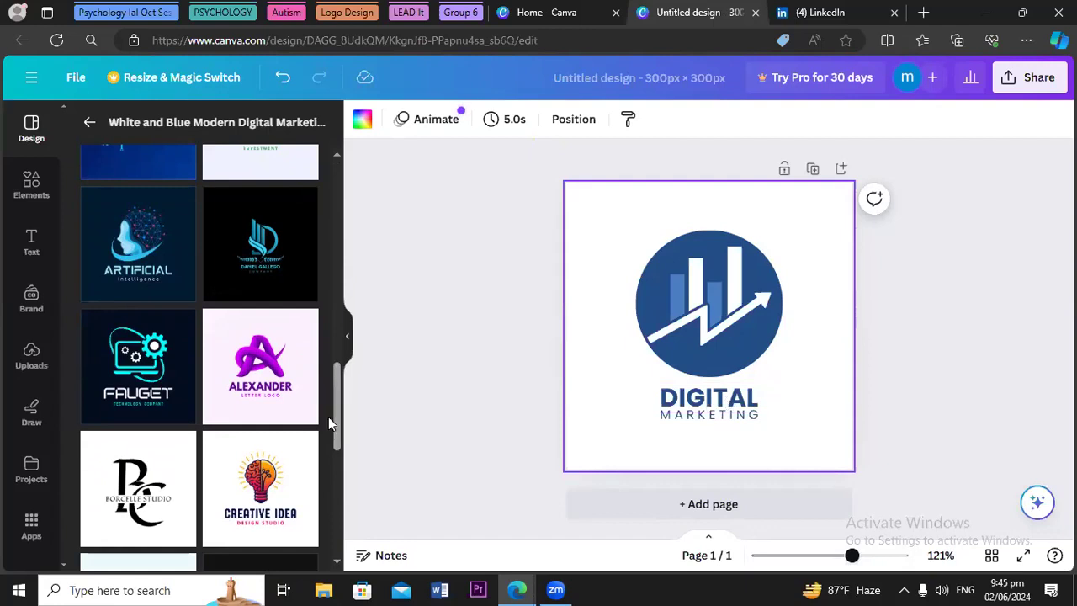
Apply the Human Tech artificial intelligence logo template and browse its More like this suggestions
{"action": "left_click_drag", "start_coordinate": [338, 413], "coordinate": [334, 451]}
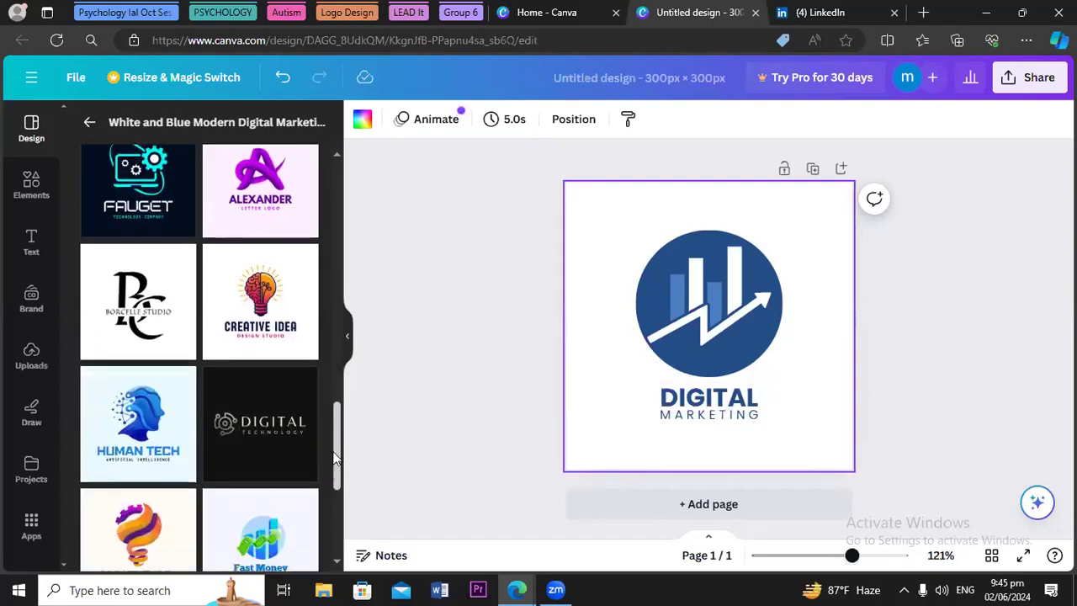
{"action": "left_click", "coordinate": [147, 454]}
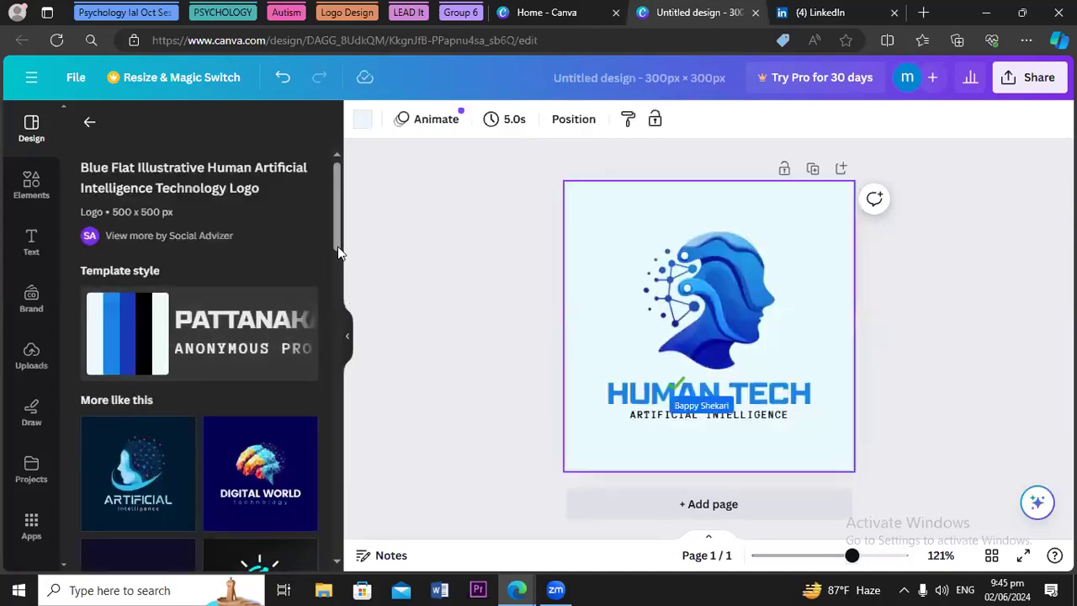
{"action": "left_click_drag", "start_coordinate": [338, 240], "coordinate": [321, 436]}
{"action": "scroll", "coordinate": [321, 459], "scroll_direction": "down", "scroll_amount": 3}
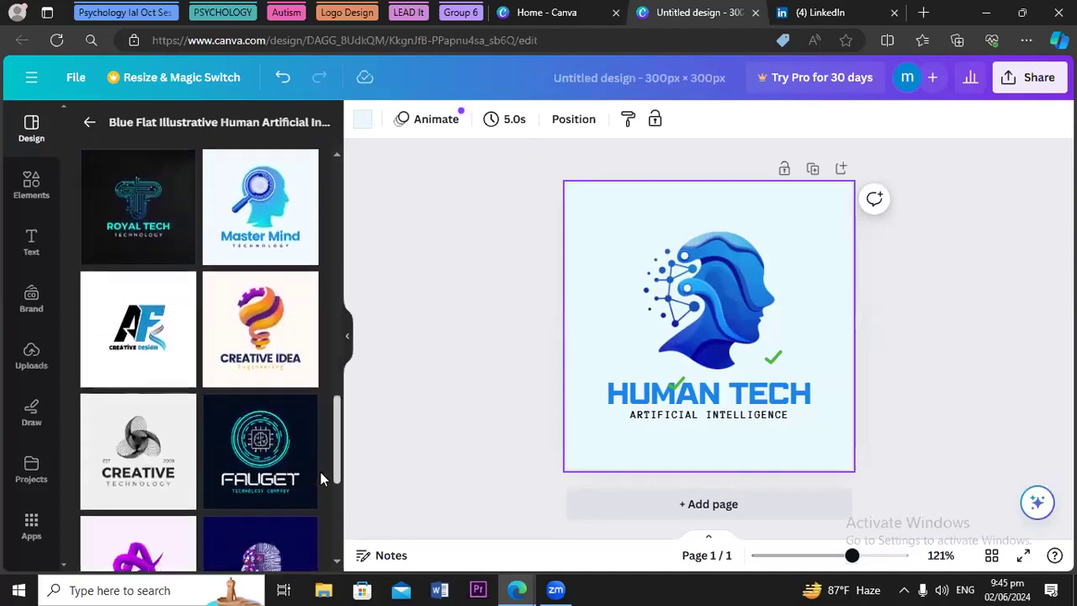
{"action": "scroll", "coordinate": [320, 486], "scroll_direction": "down", "scroll_amount": 1}
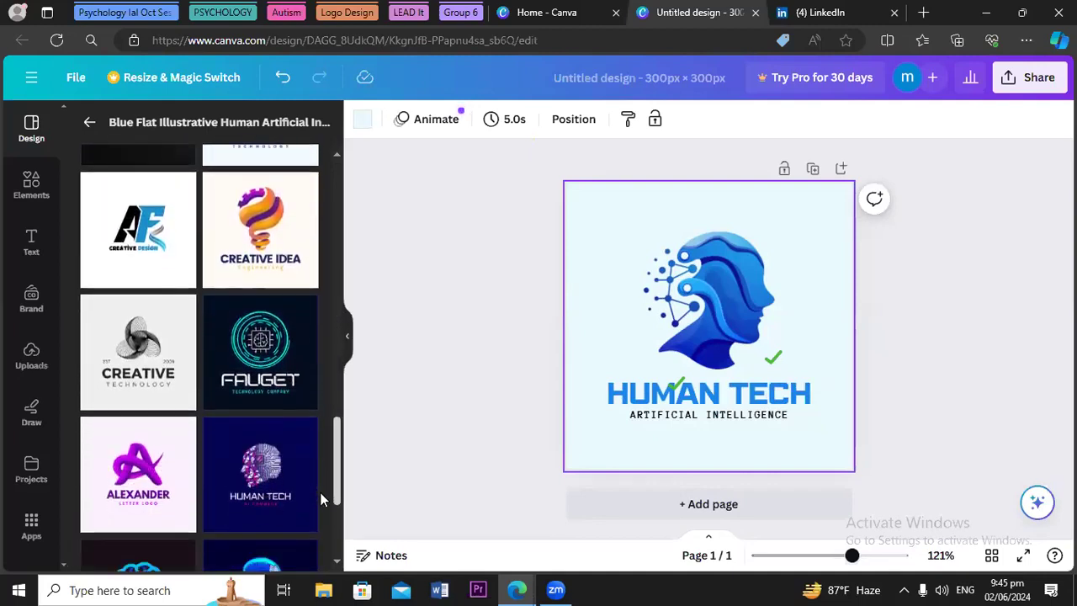
{"action": "scroll", "coordinate": [321, 499], "scroll_direction": "down", "scroll_amount": 1}
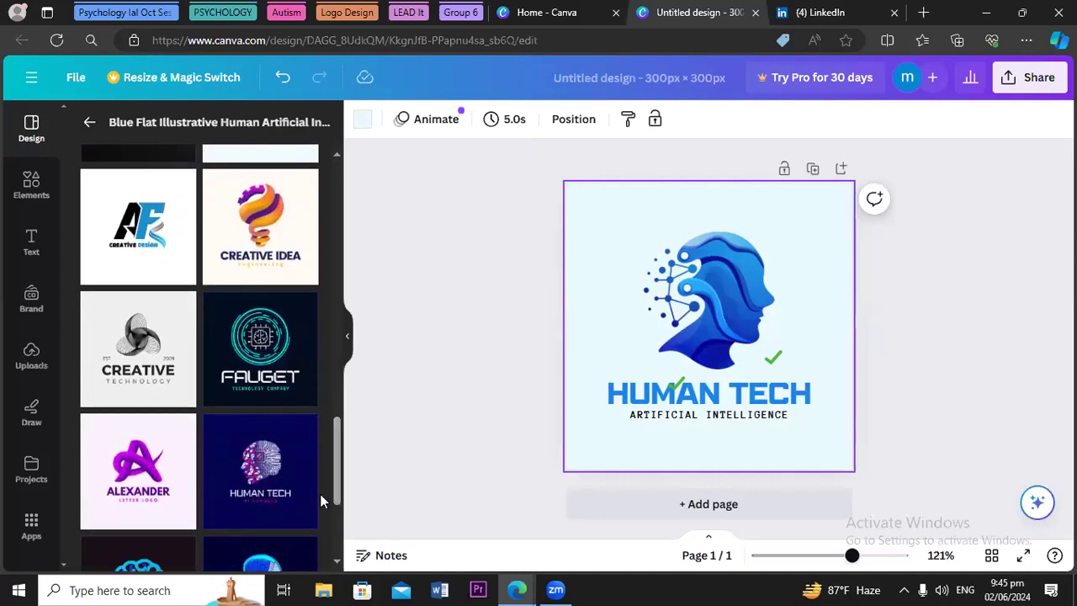
Replace the HUMAN TECH title text with MARIA'S TECH WORLD
{"action": "left_click", "coordinate": [809, 402]}
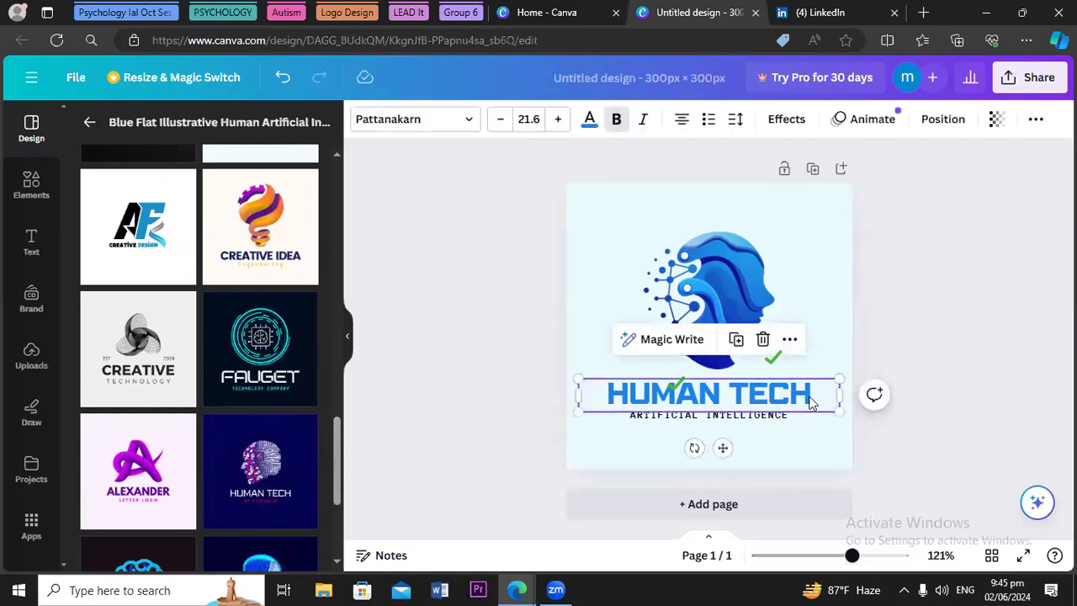
{"action": "double_click", "coordinate": [810, 400]}
{"action": "key", "text": "BackSpace"}
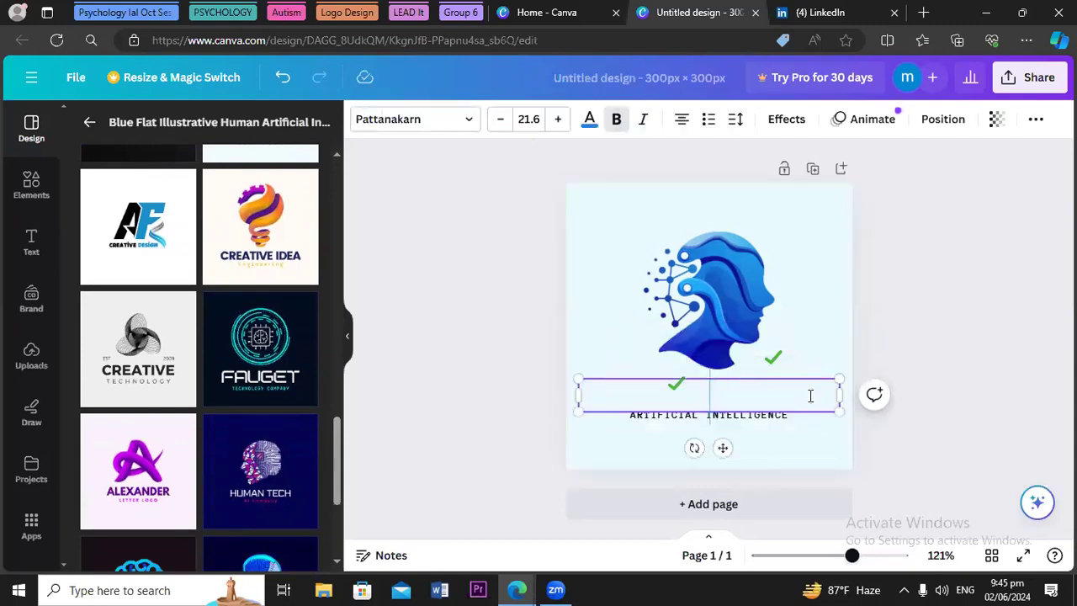
{"action": "type", "text": "MARIA"}
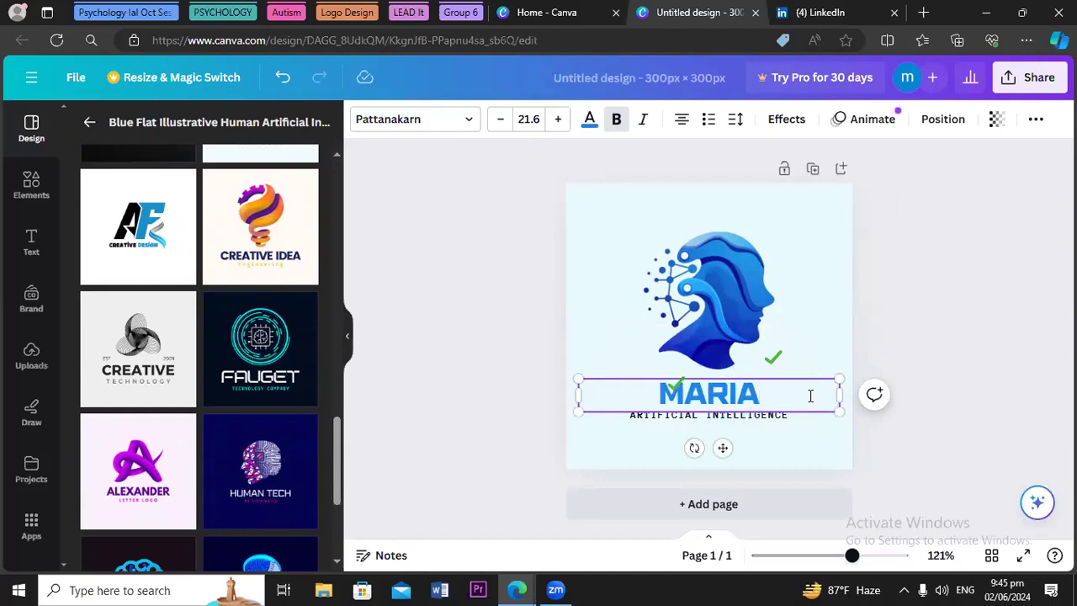
{"action": "type", "text": "'S"}
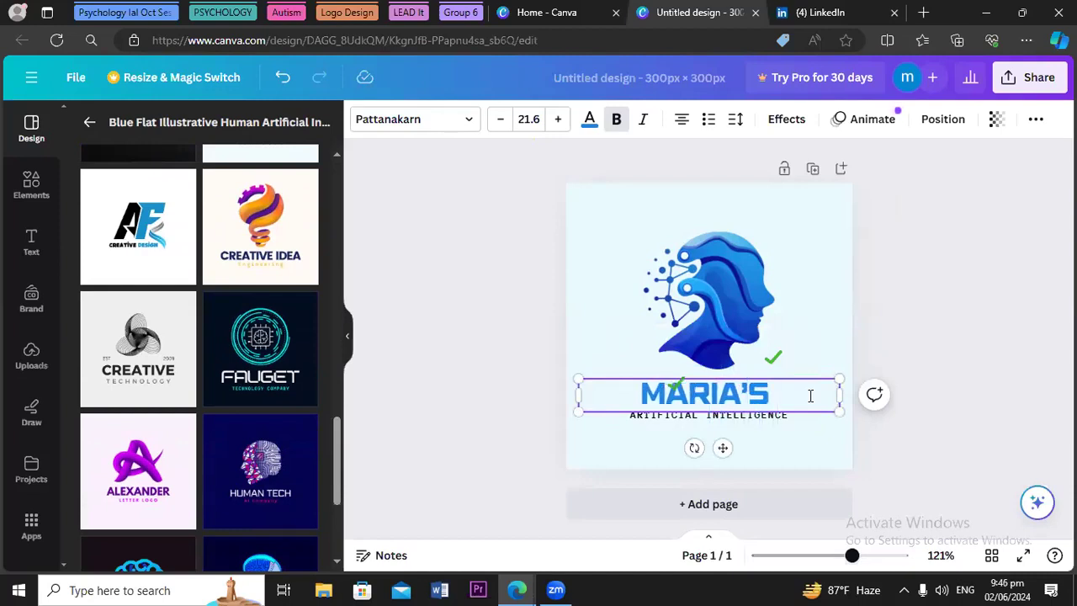
{"action": "type", "text": " TEC"}
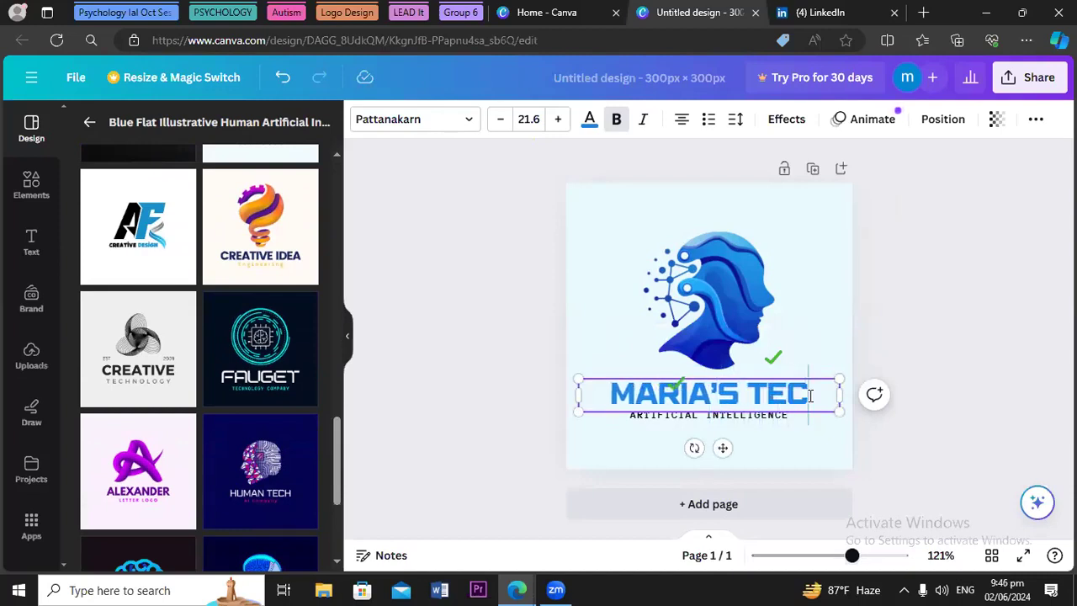
{"action": "type", "text": "H W"}
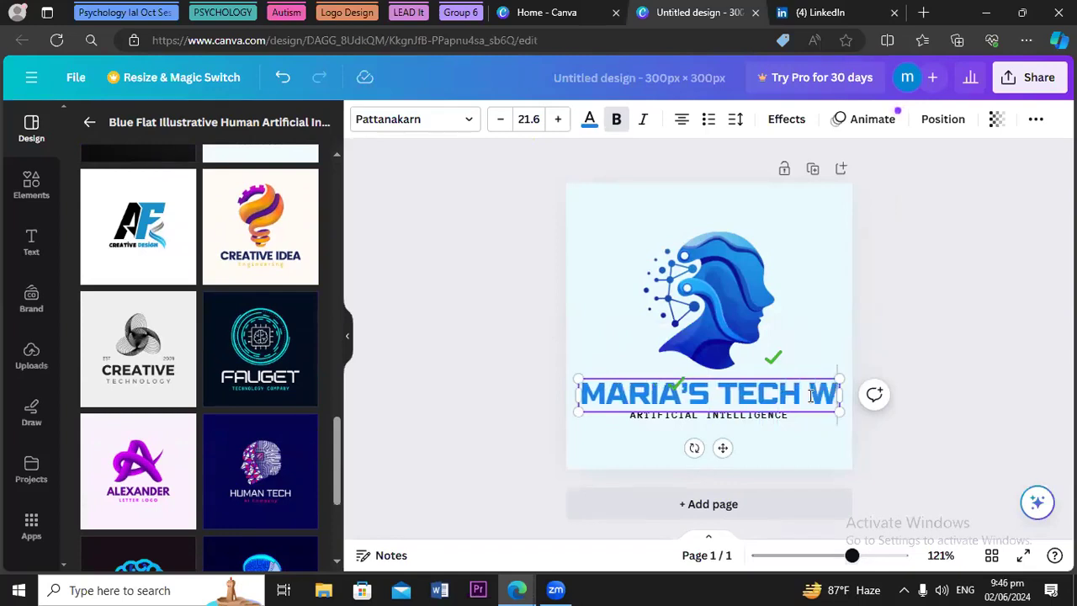
{"action": "type", "text": "ORLD"}
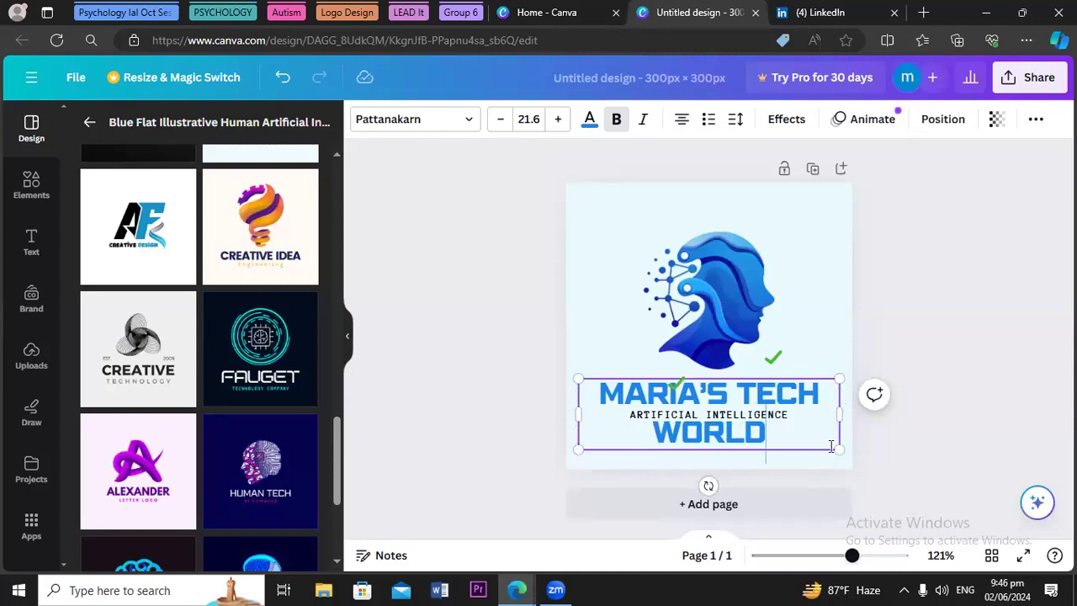
Resize the title to fit one line at size 11.5, centred above the tagline
{"action": "left_click_drag", "start_coordinate": [837, 448], "coordinate": [760, 427]}
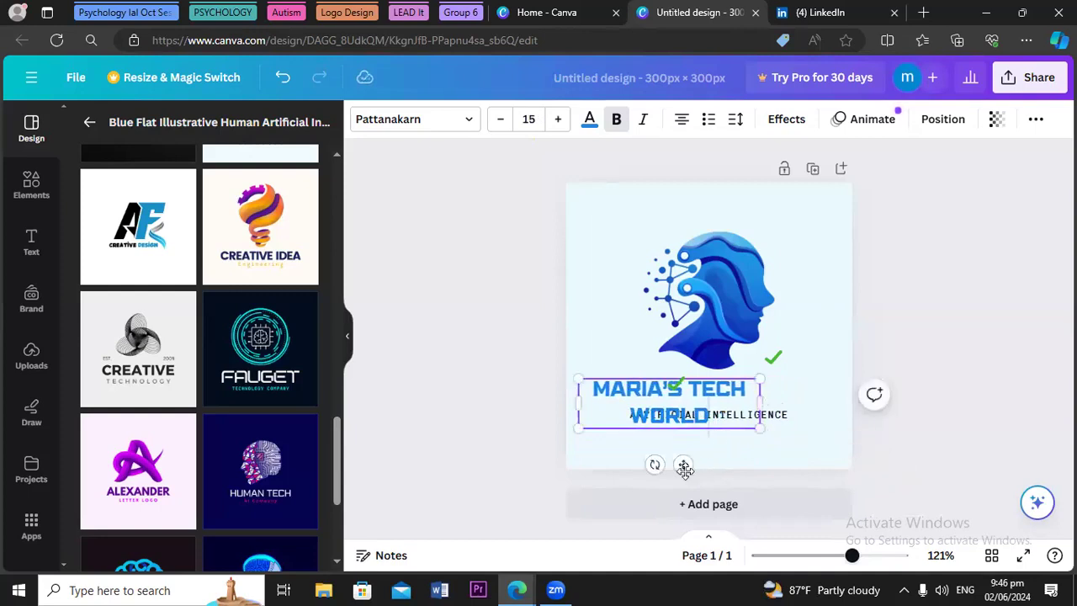
{"action": "left_click_drag", "start_coordinate": [684, 468], "coordinate": [739, 455]}
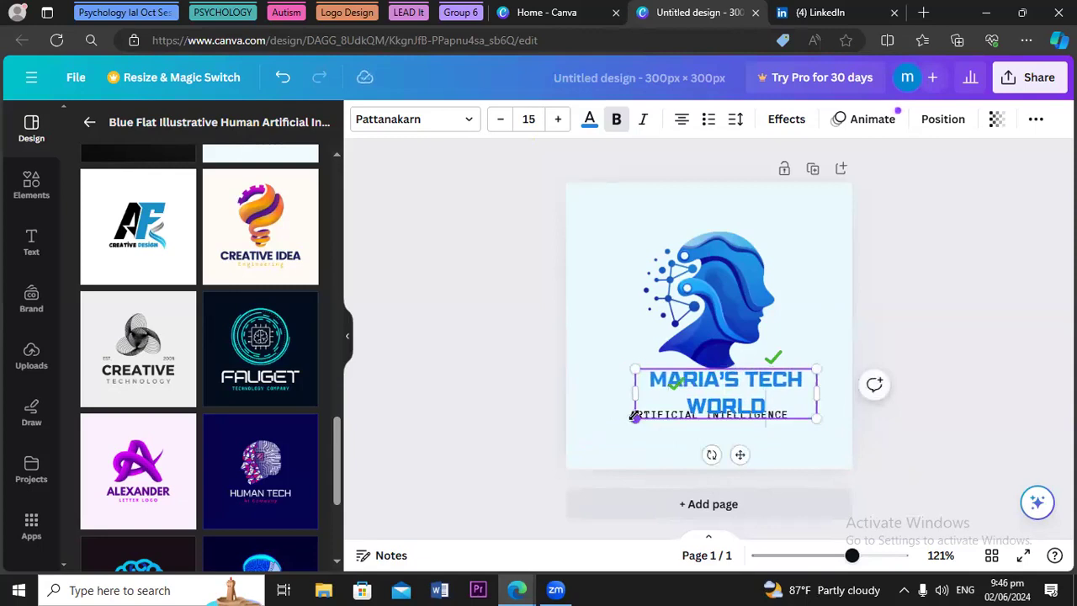
{"action": "left_click_drag", "start_coordinate": [740, 454], "coordinate": [738, 429]}
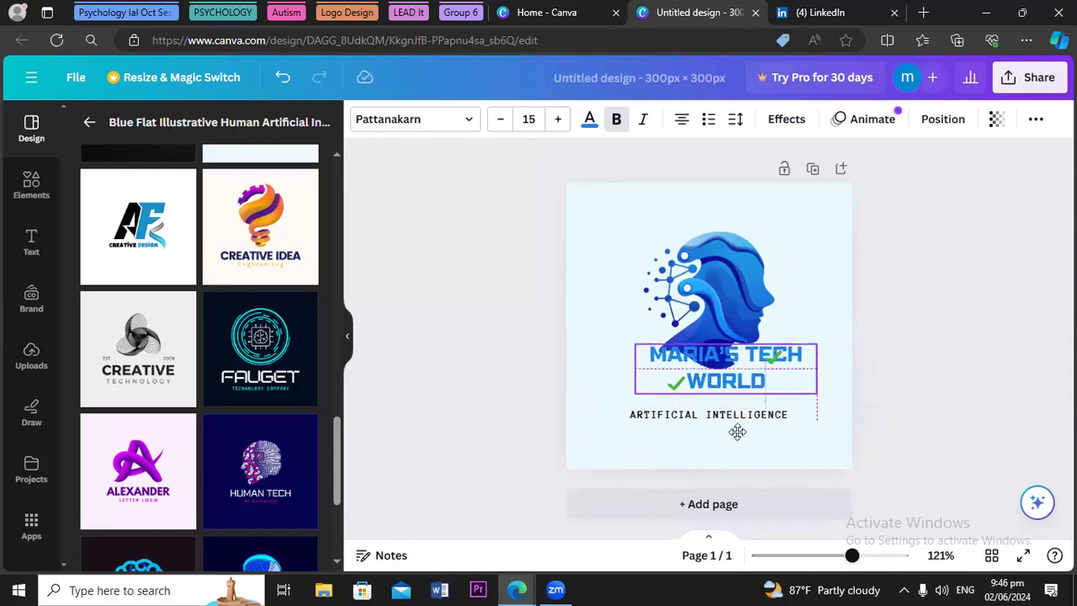
{"action": "left_click", "coordinate": [678, 418]}
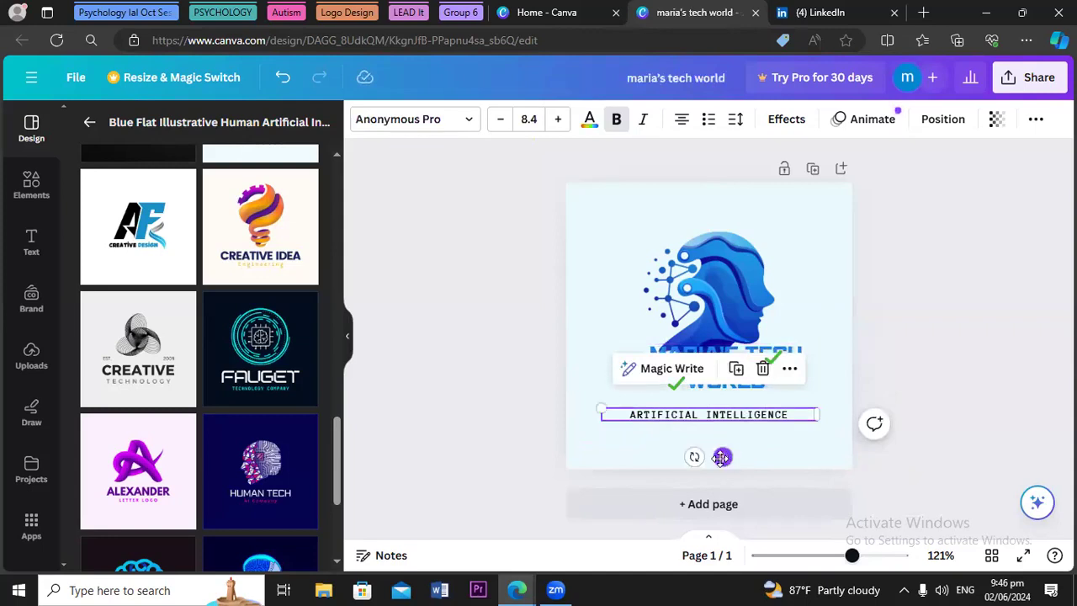
{"action": "left_click_drag", "start_coordinate": [721, 457], "coordinate": [720, 472]}
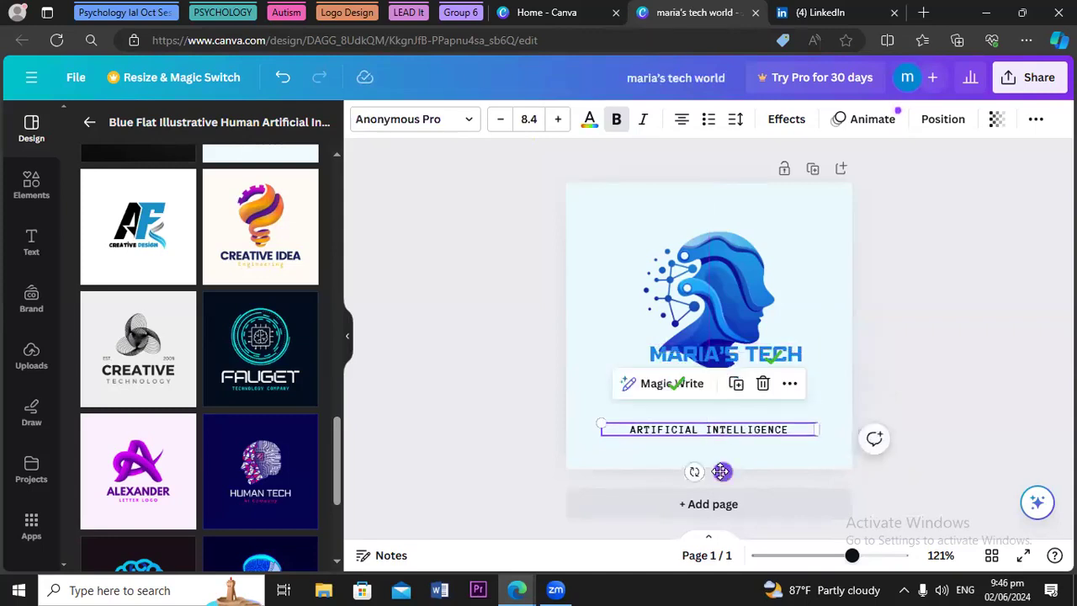
{"action": "left_click", "coordinate": [744, 360]}
{"action": "left_click_drag", "start_coordinate": [744, 360], "coordinate": [726, 379]}
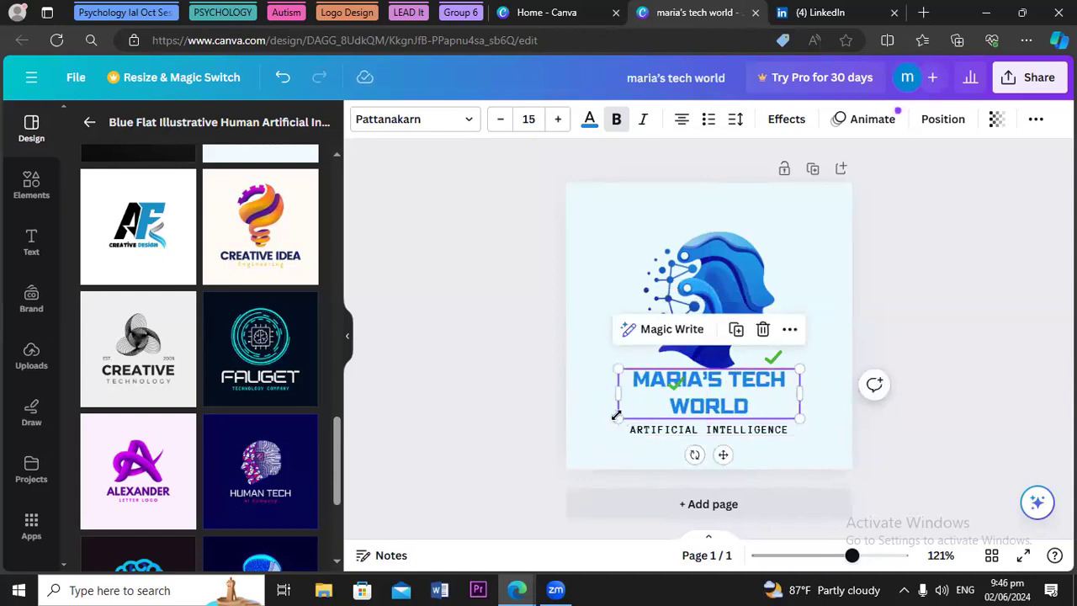
{"action": "left_click_drag", "start_coordinate": [617, 419], "coordinate": [609, 419]}
{"action": "left_click_drag", "start_coordinate": [800, 421], "coordinate": [804, 392]}
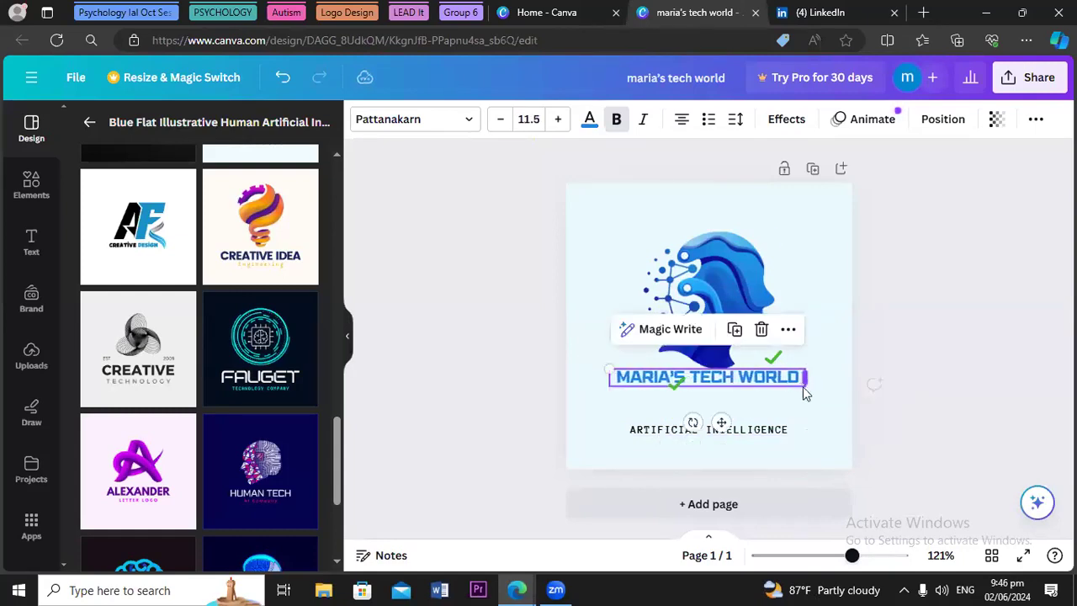
{"action": "left_click_drag", "start_coordinate": [721, 423], "coordinate": [719, 430]}
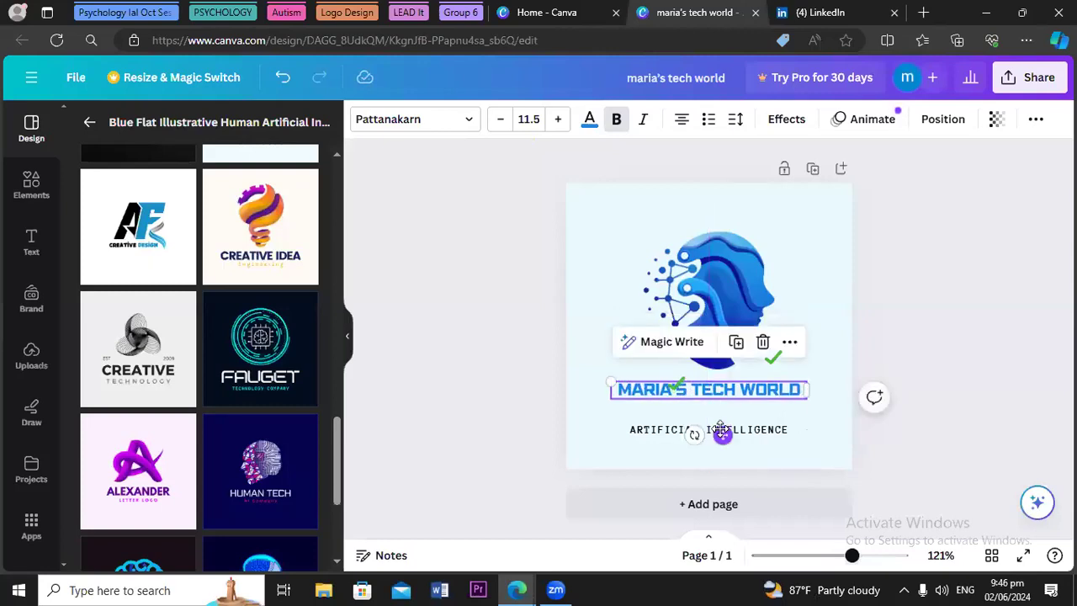
Replace ARTIFICIAL INTELLIGENCE with 'OUR SKILL YOUR GROWTH' and move it up beneath the title
{"action": "left_click", "coordinate": [785, 431]}
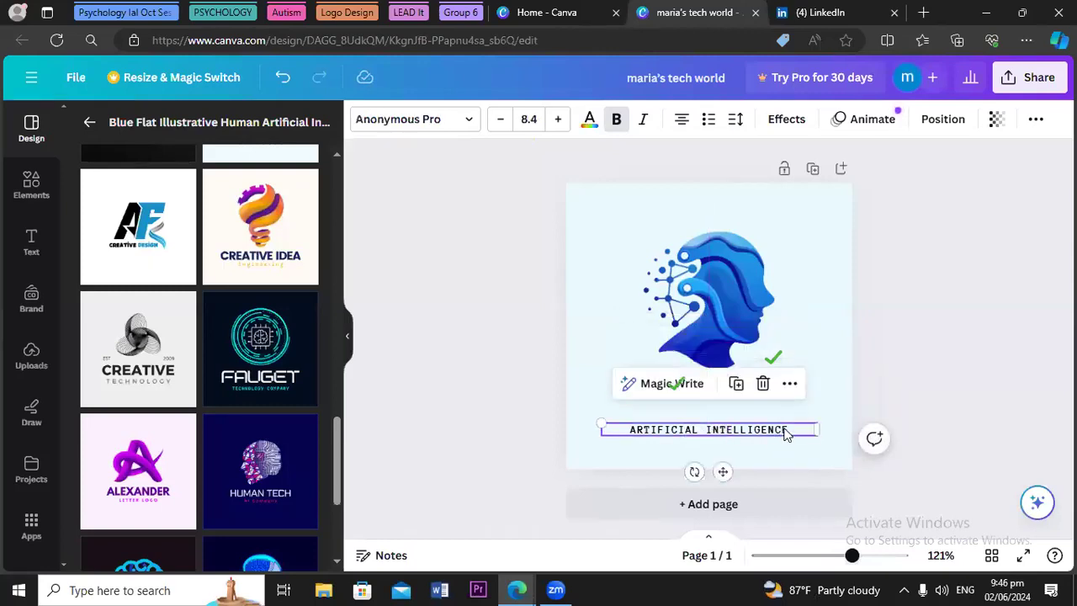
{"action": "left_click", "coordinate": [787, 430]}
{"action": "key", "text": "BackSpace"}
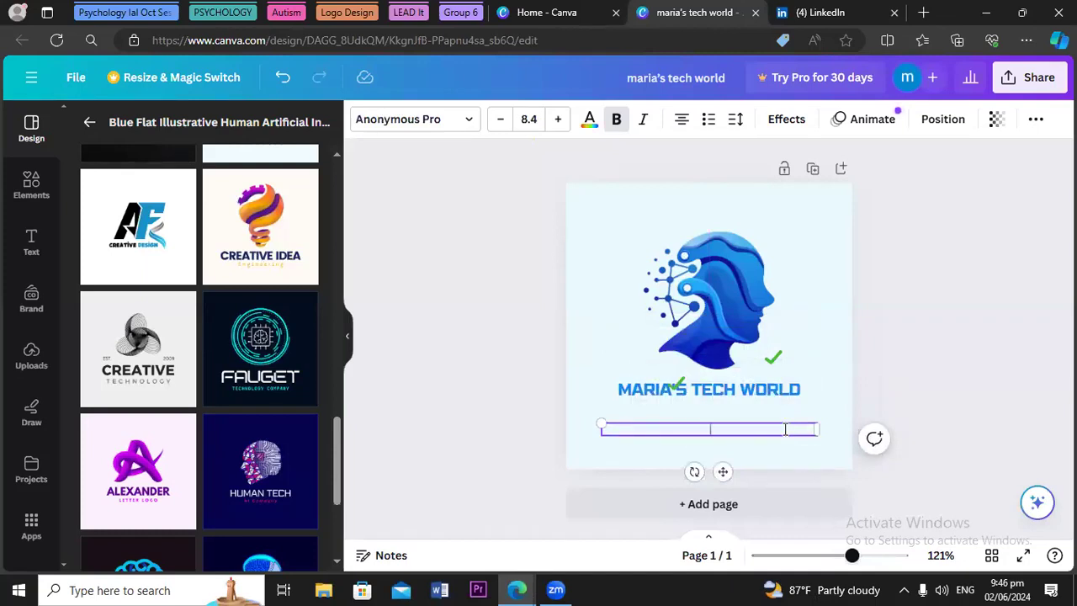
{"action": "type", "text": "OUR SKILL YOUR GROWTH"}
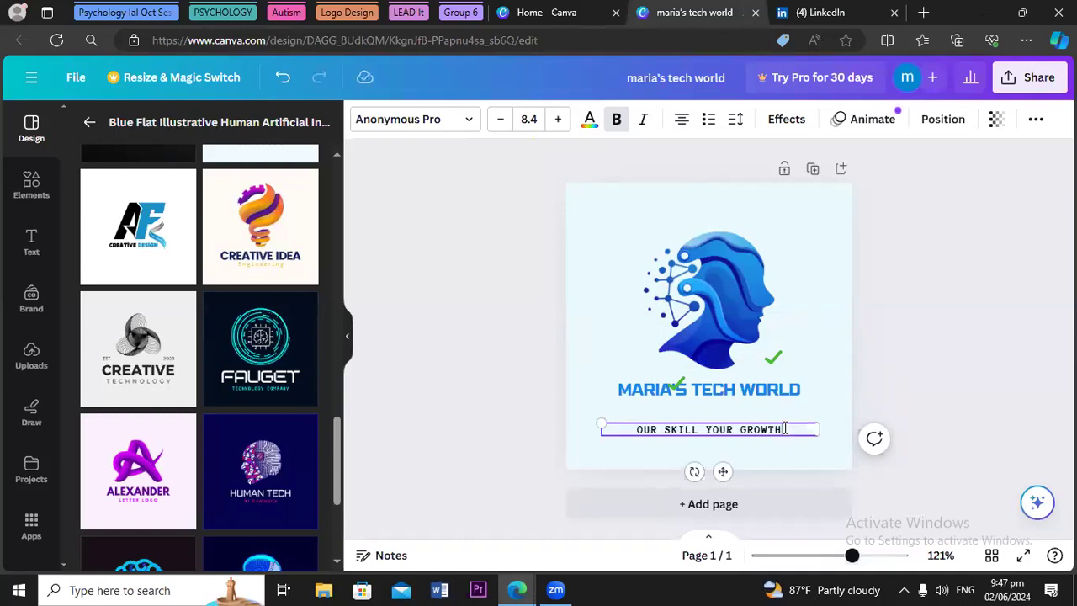
{"action": "left_click_drag", "start_coordinate": [723, 471], "coordinate": [724, 453]}
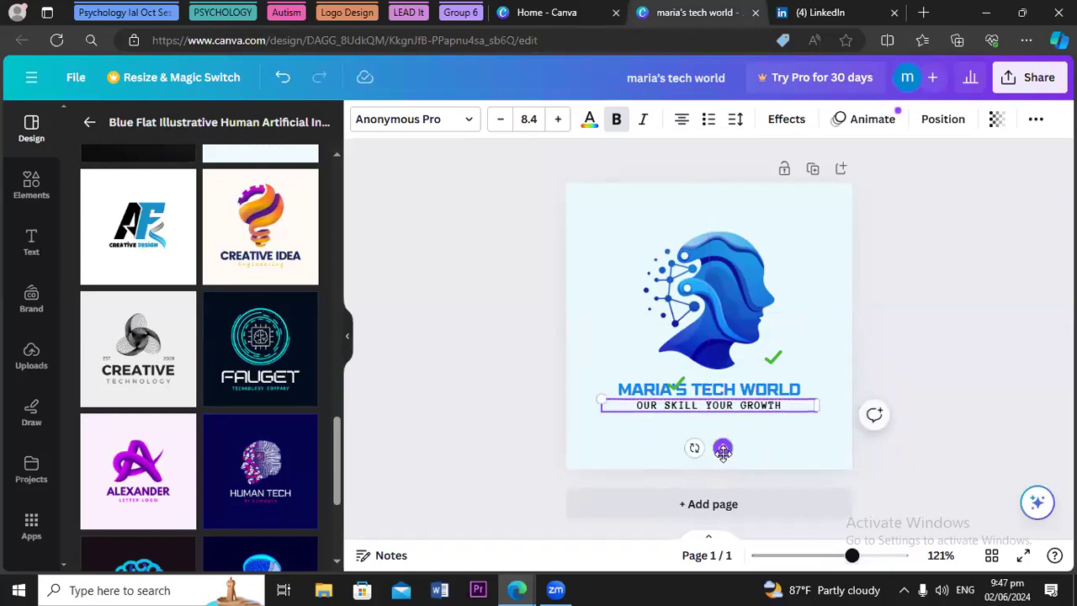
{"action": "left_click", "coordinate": [515, 430]}
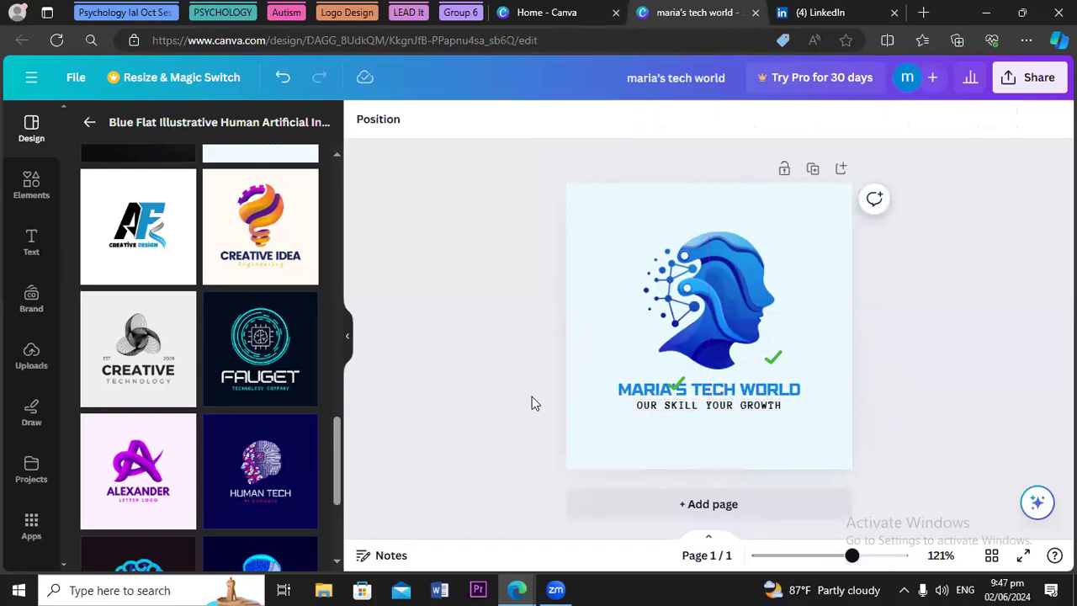
Search Elements graphics for 'technology background' and add the isometric laptop-and-gears illustration
{"action": "left_click", "coordinate": [41, 200]}
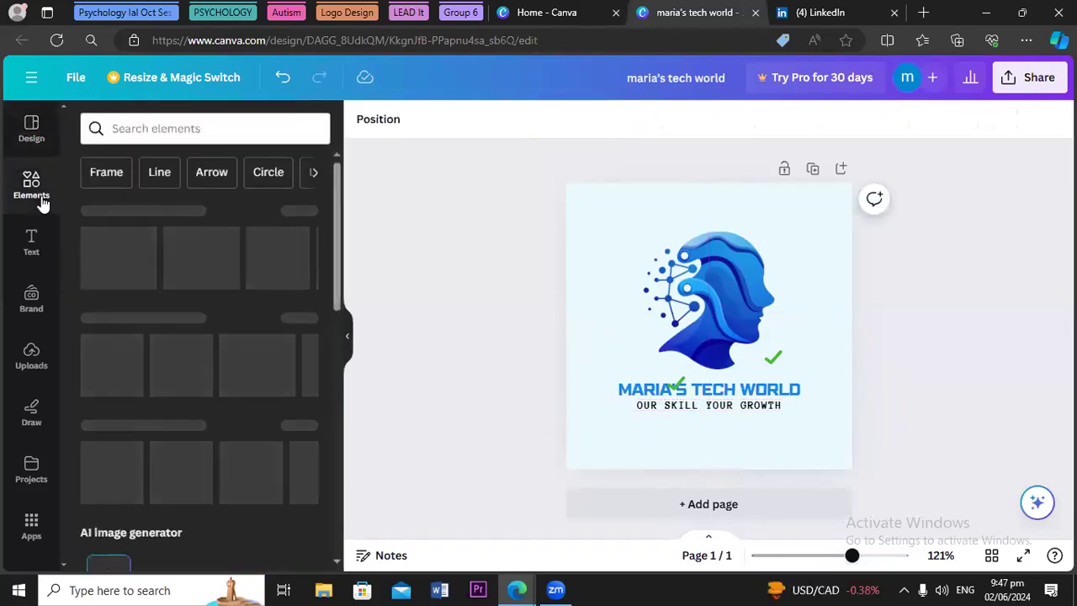
{"action": "left_click", "coordinate": [134, 127]}
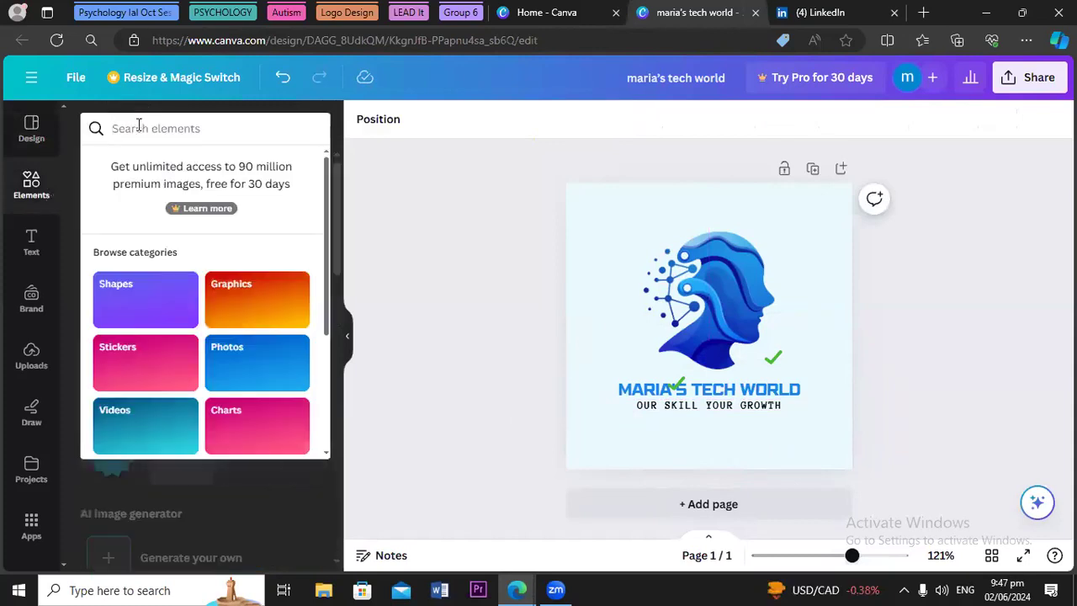
{"action": "type", "text": "TE"}
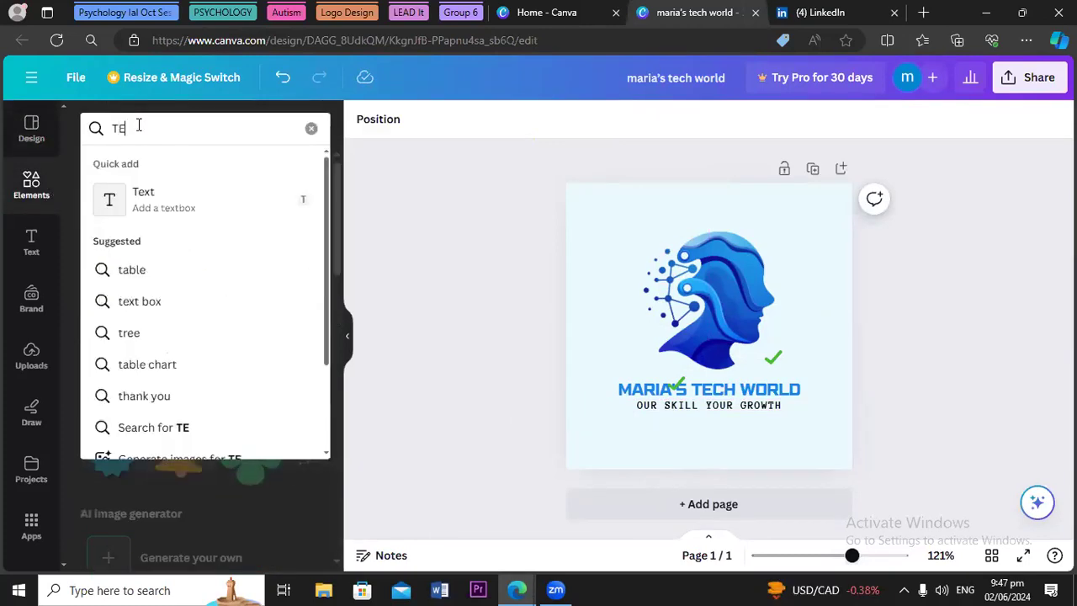
{"action": "type", "text": "CH"}
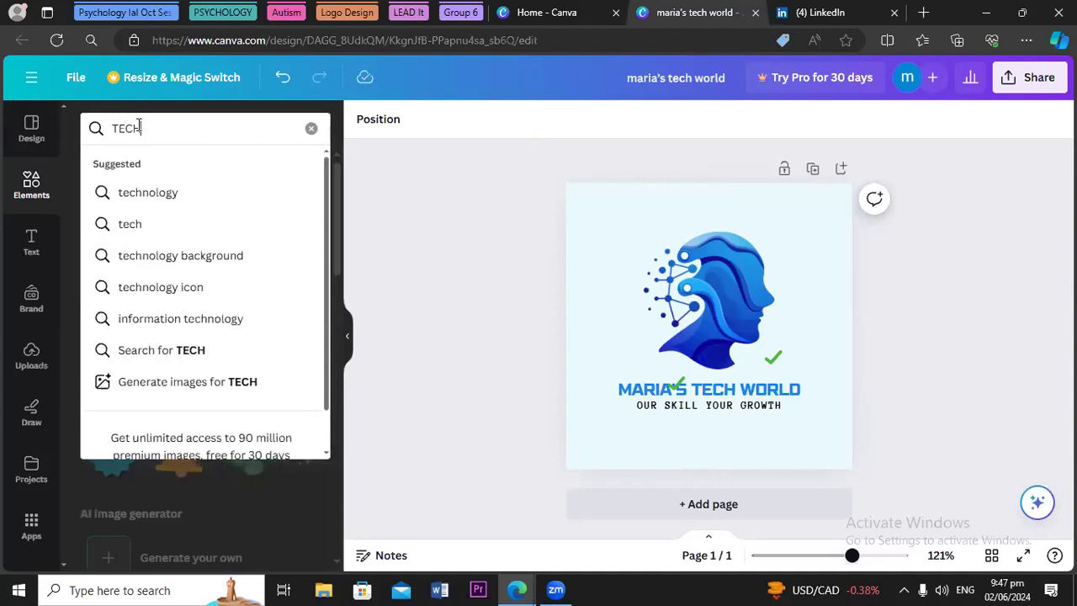
{"action": "left_click", "coordinate": [162, 254]}
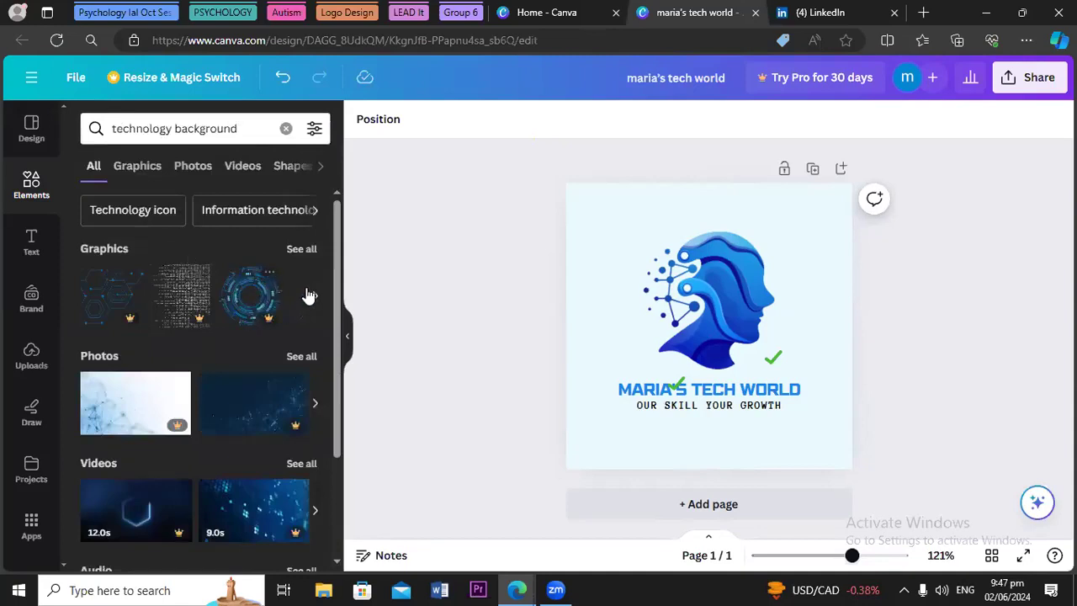
{"action": "left_click", "coordinate": [303, 251]}
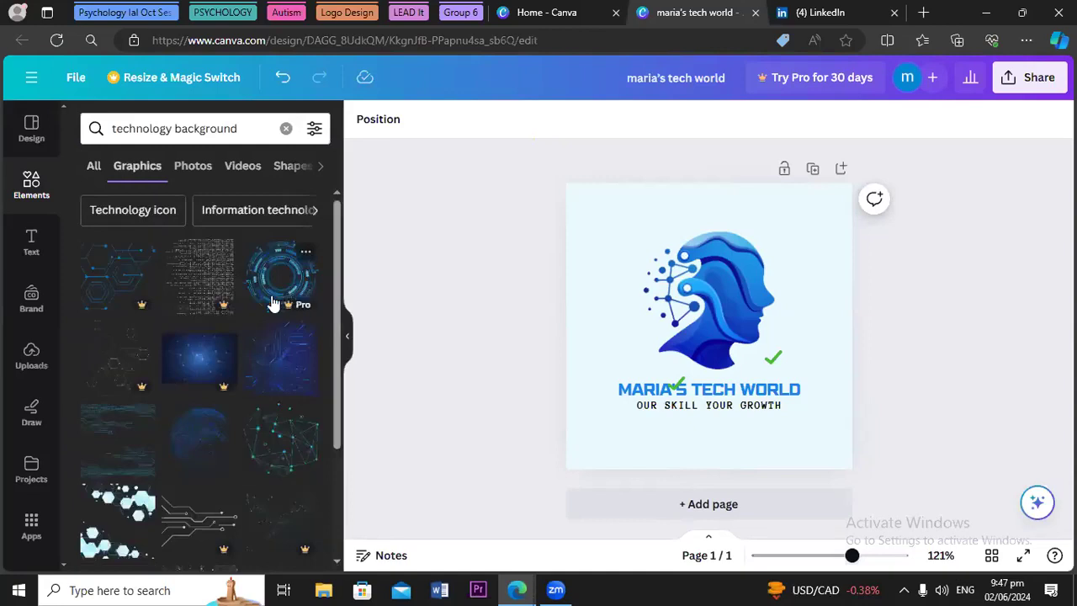
{"action": "left_click_drag", "start_coordinate": [335, 337], "coordinate": [341, 572]}
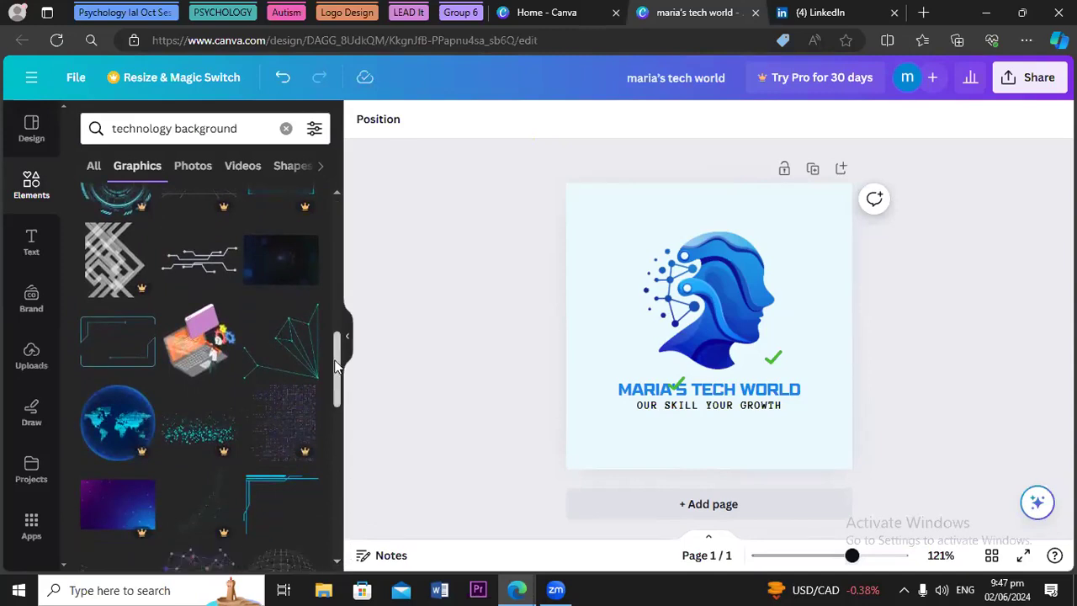
{"action": "scroll", "coordinate": [335, 363], "scroll_direction": "down", "scroll_amount": 1}
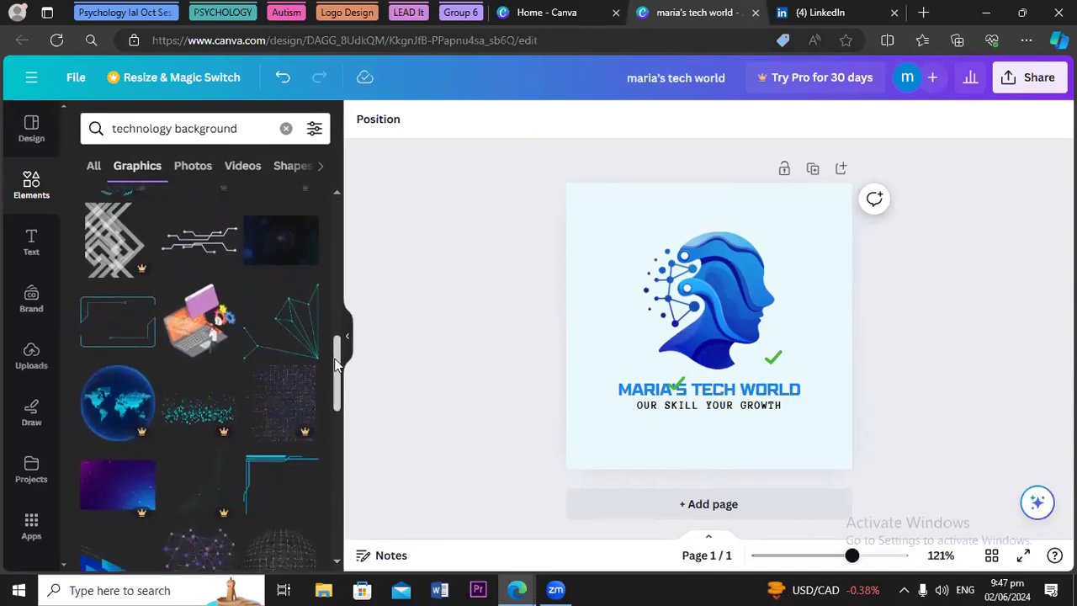
{"action": "mouse_move", "coordinate": [336, 370]}
{"action": "left_mouse_down"}
{"action": "mouse_move", "coordinate": [342, 472]}
{"action": "mouse_move", "coordinate": [352, 372]}
{"action": "left_mouse_up"}
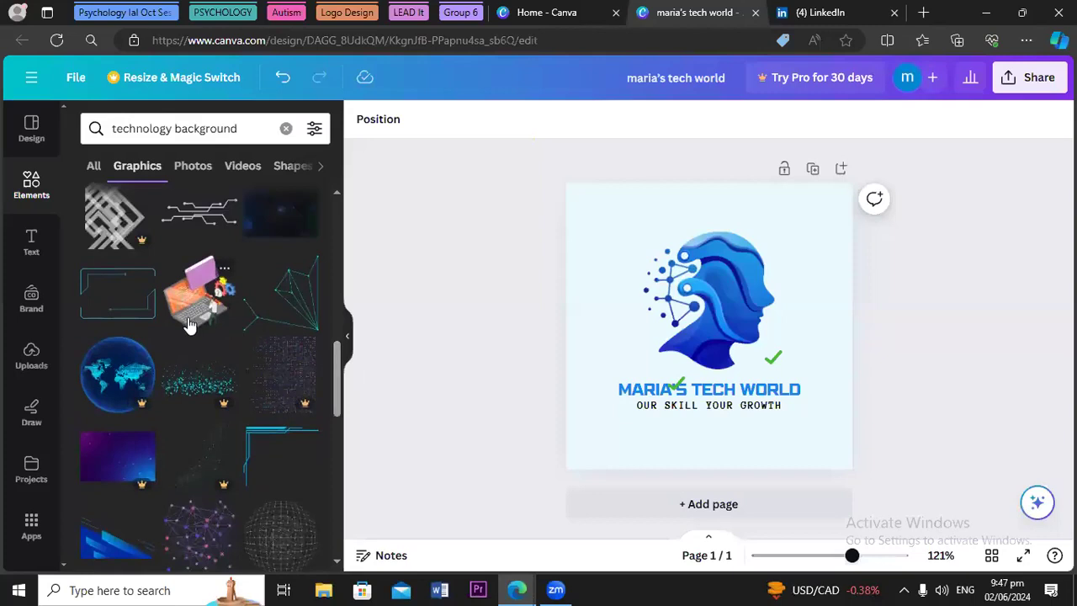
{"action": "left_click", "coordinate": [190, 324]}
Delete the blue head-and-network graphic and move the laptop illustration up to the page top
{"action": "left_click_drag", "start_coordinate": [678, 331], "coordinate": [677, 387]}
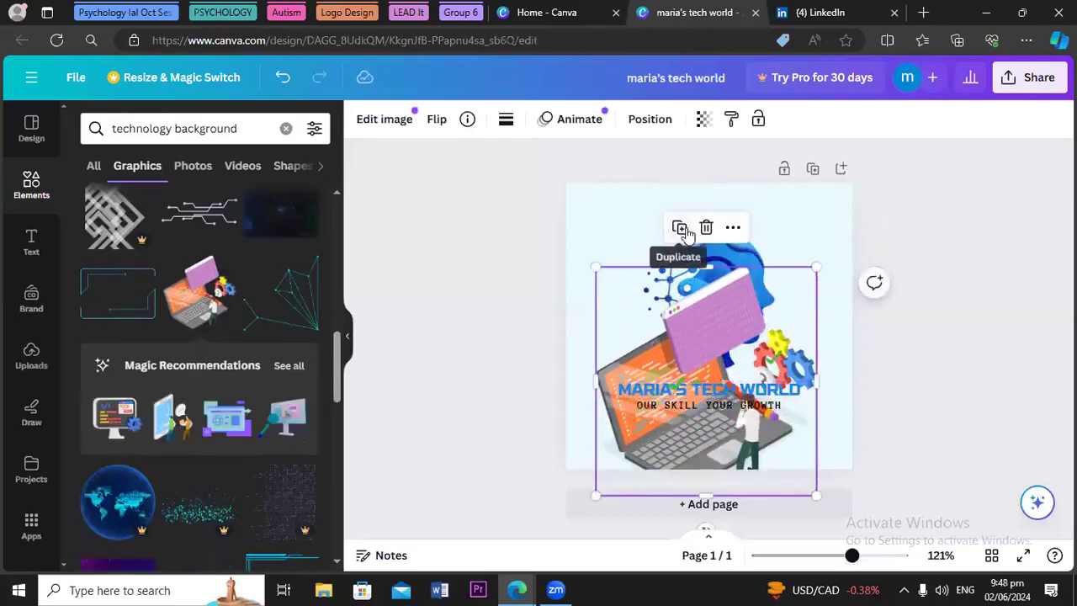
{"action": "left_click", "coordinate": [729, 262]}
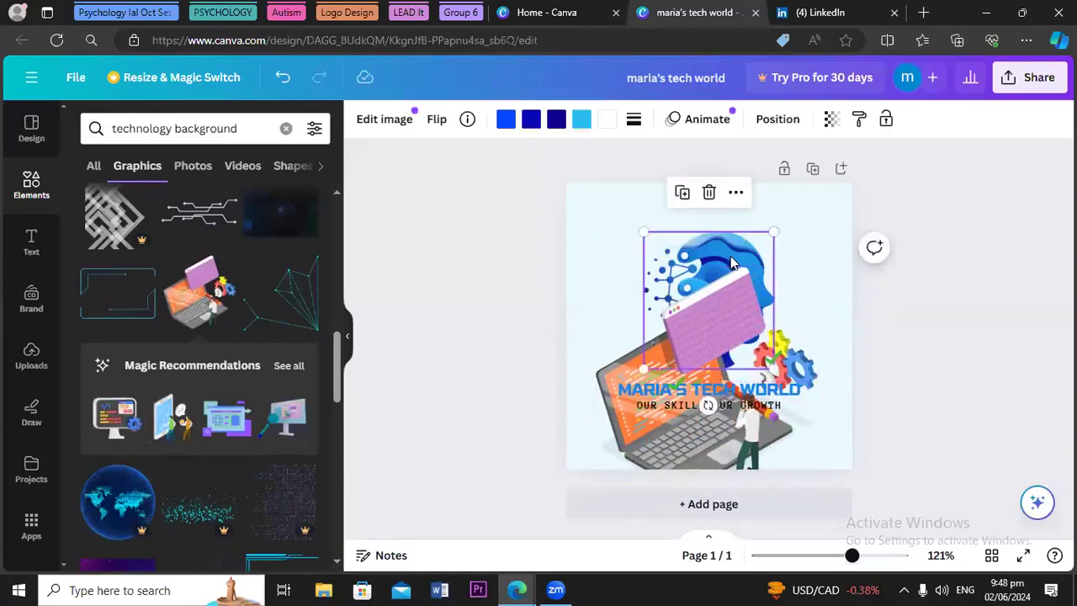
{"action": "key", "text": "Delete"}
{"action": "left_click", "coordinate": [697, 399]}
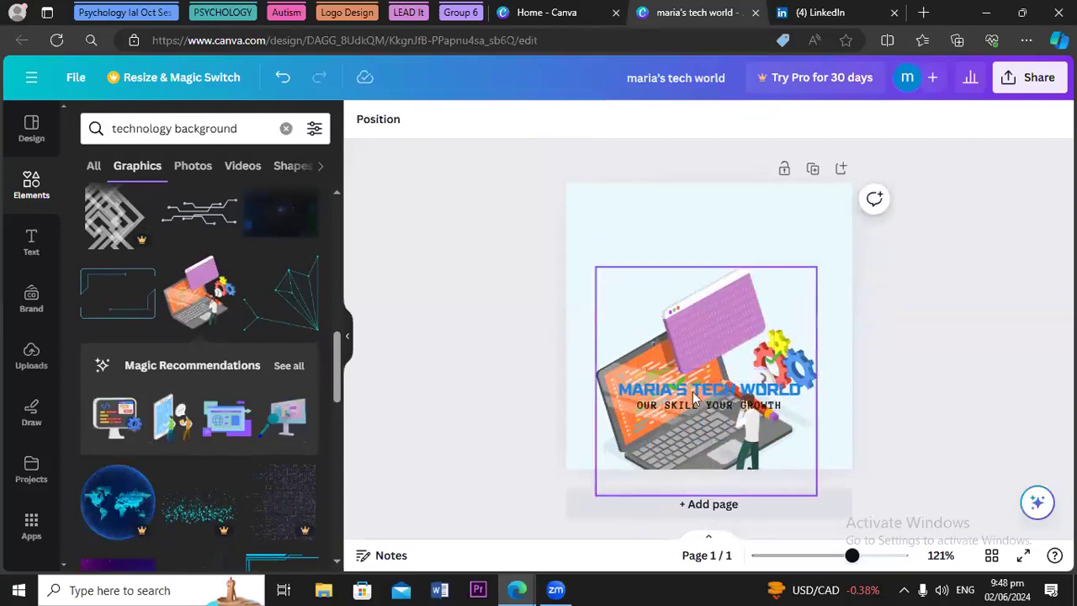
{"action": "left_click_drag", "start_coordinate": [663, 452], "coordinate": [668, 378]}
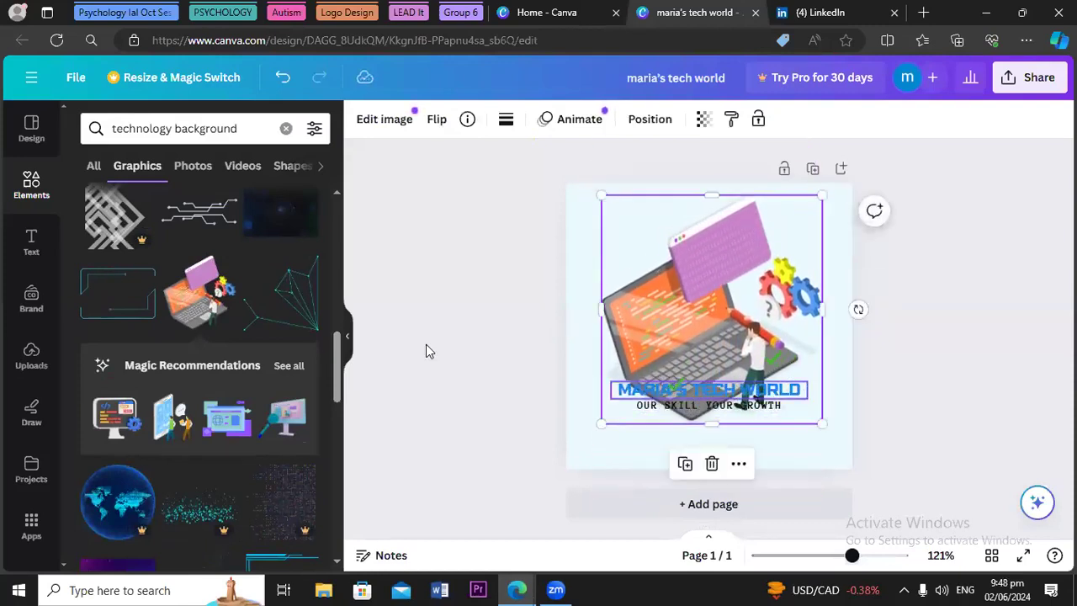
Search graphics for 'girl using laptop', add a sitting girl graphic, then remove it
{"action": "left_click", "coordinate": [286, 130]}
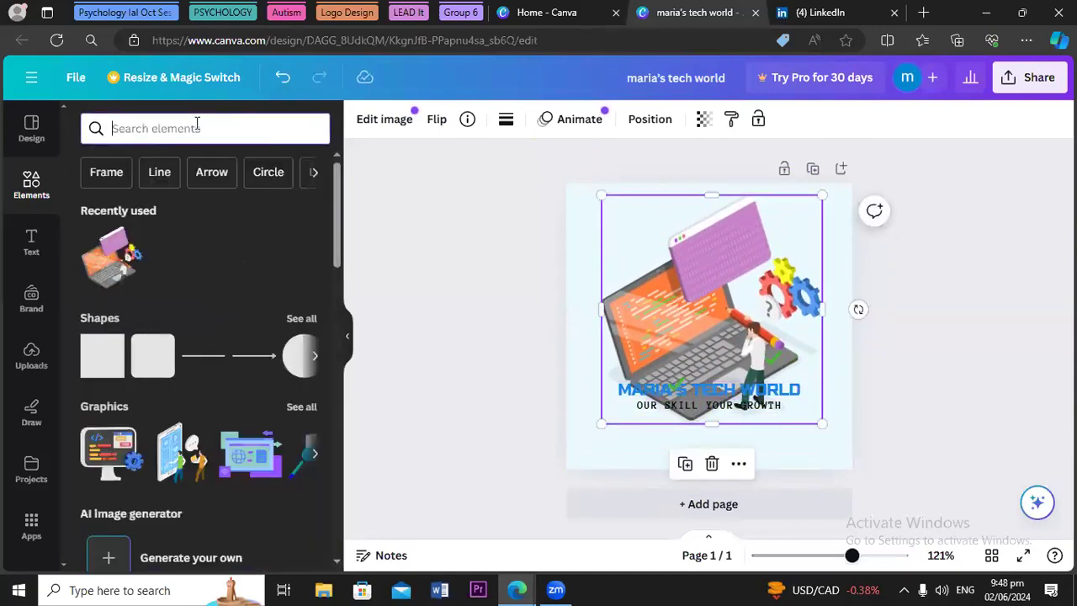
{"action": "type", "text": "girl"}
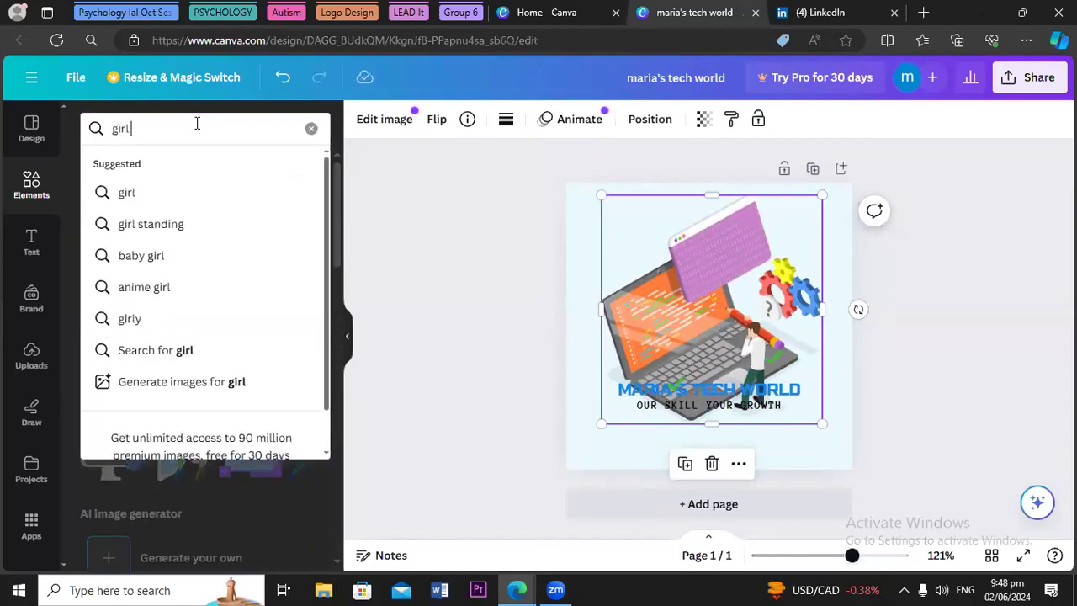
{"action": "type", "text": " using"}
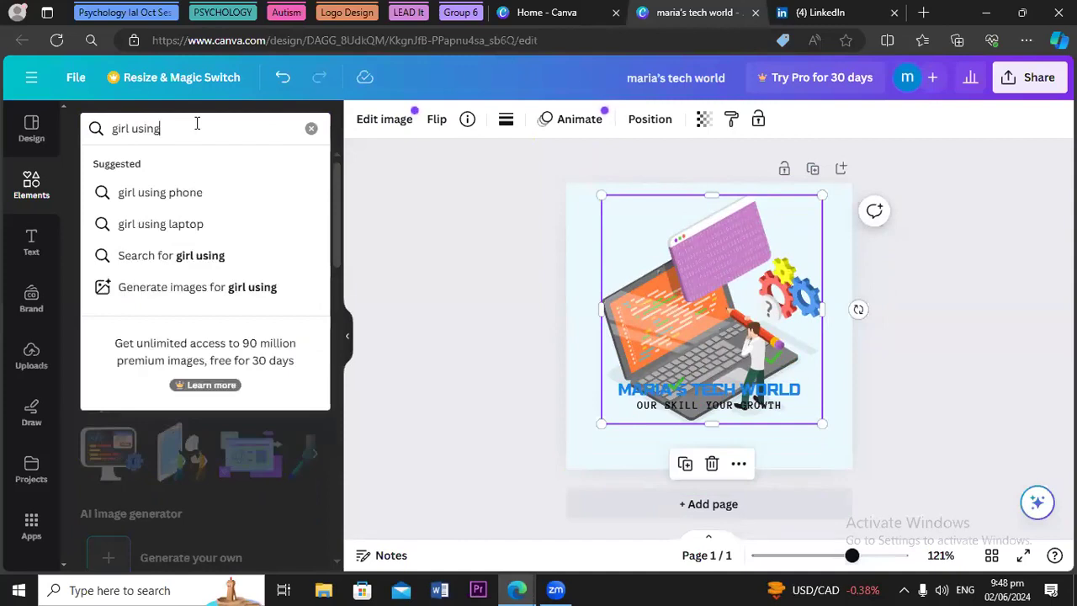
{"action": "left_click", "coordinate": [129, 224]}
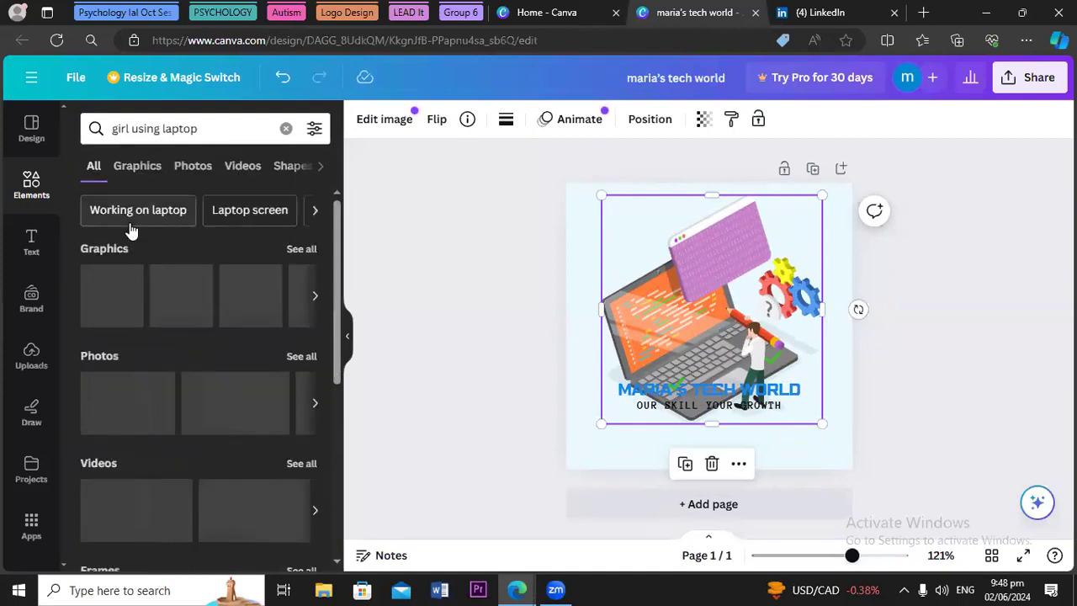
{"action": "left_click", "coordinate": [293, 248]}
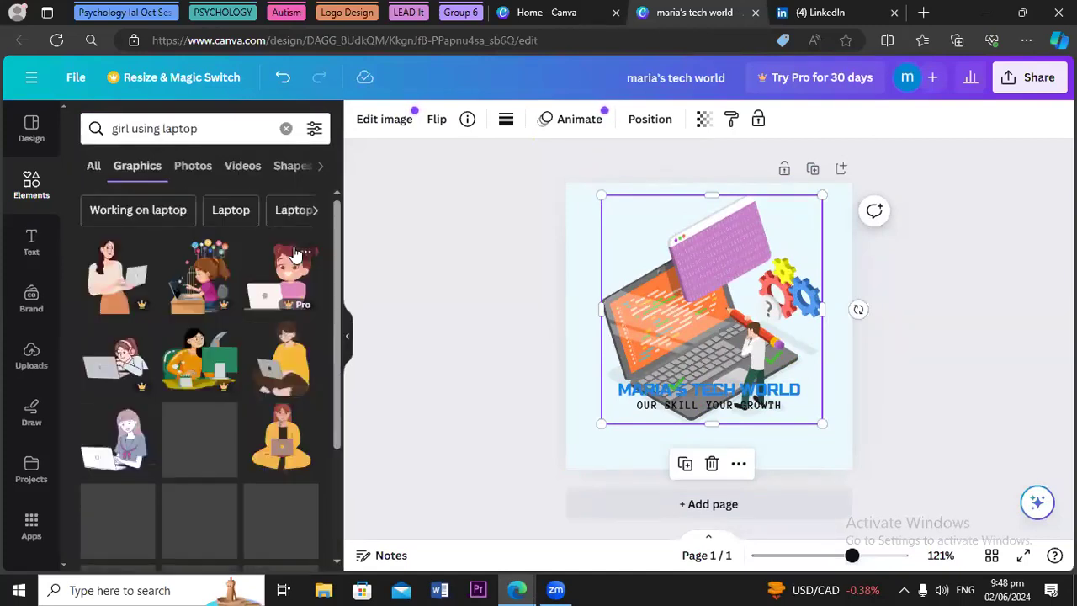
{"action": "left_click_drag", "start_coordinate": [335, 263], "coordinate": [341, 448]}
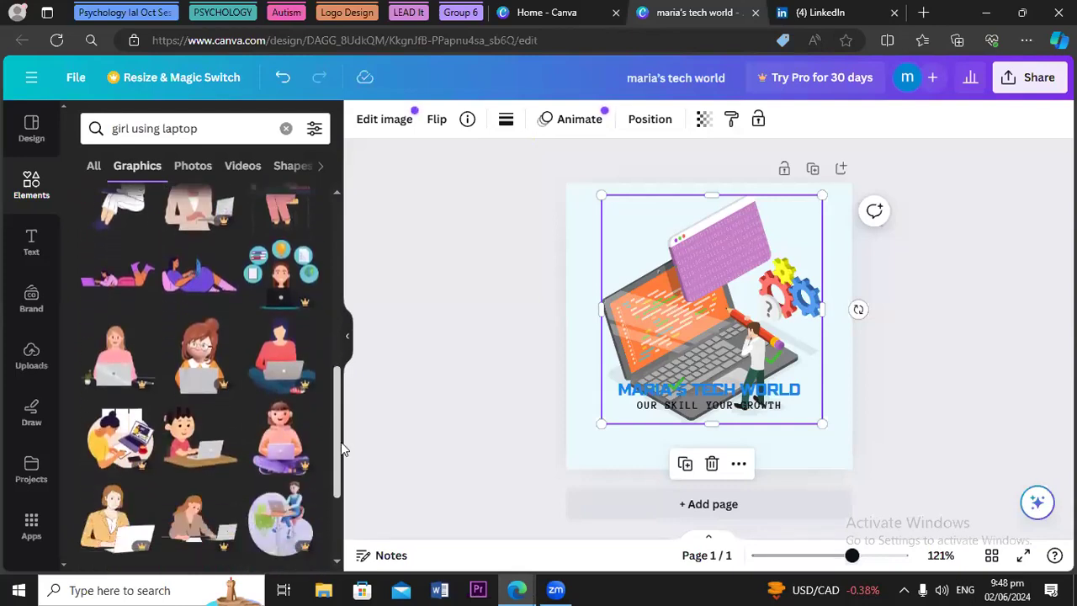
{"action": "left_click_drag", "start_coordinate": [339, 444], "coordinate": [334, 492]}
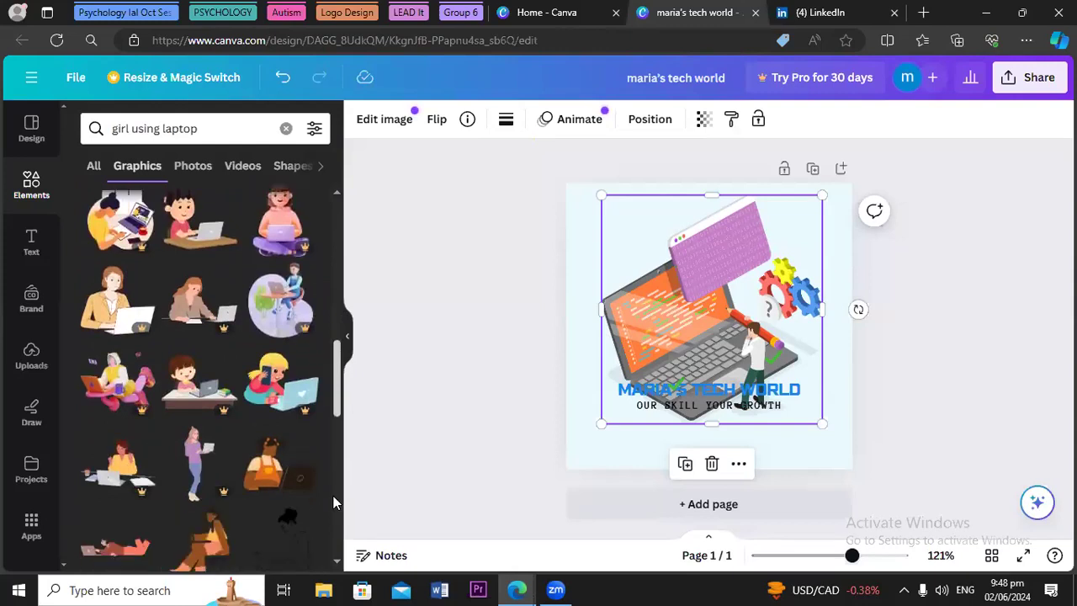
{"action": "left_click_drag", "start_coordinate": [335, 385], "coordinate": [338, 235]}
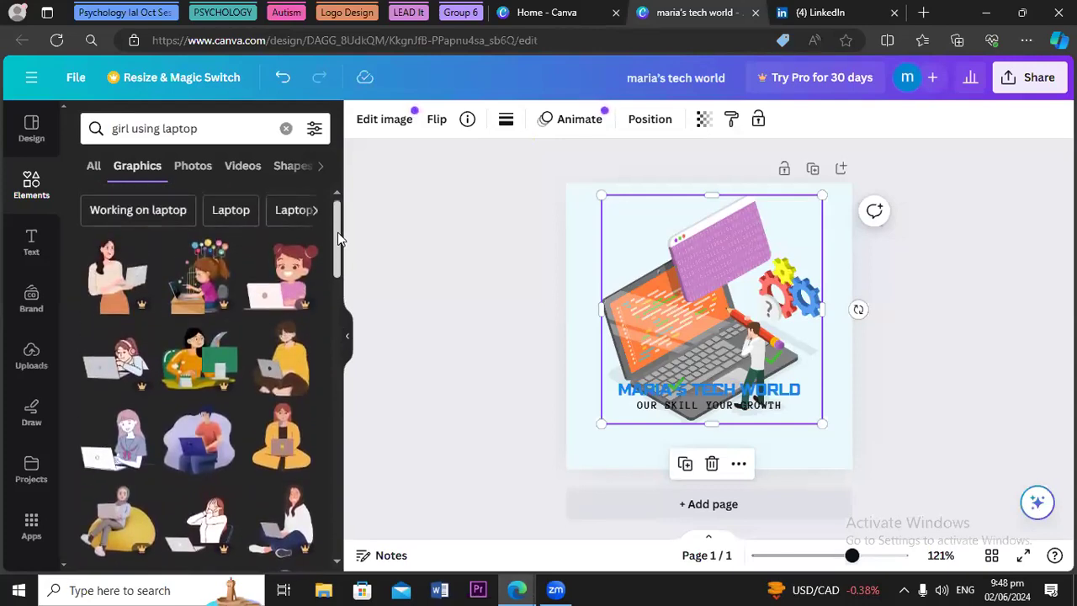
{"action": "left_click_drag", "start_coordinate": [339, 237], "coordinate": [335, 249]}
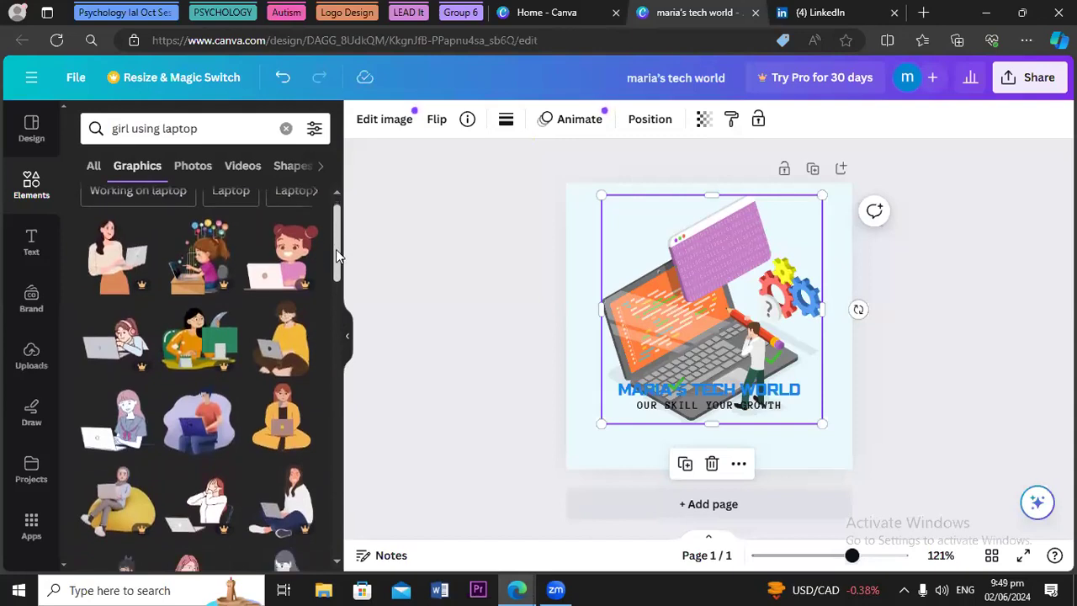
{"action": "left_click", "coordinate": [264, 442]}
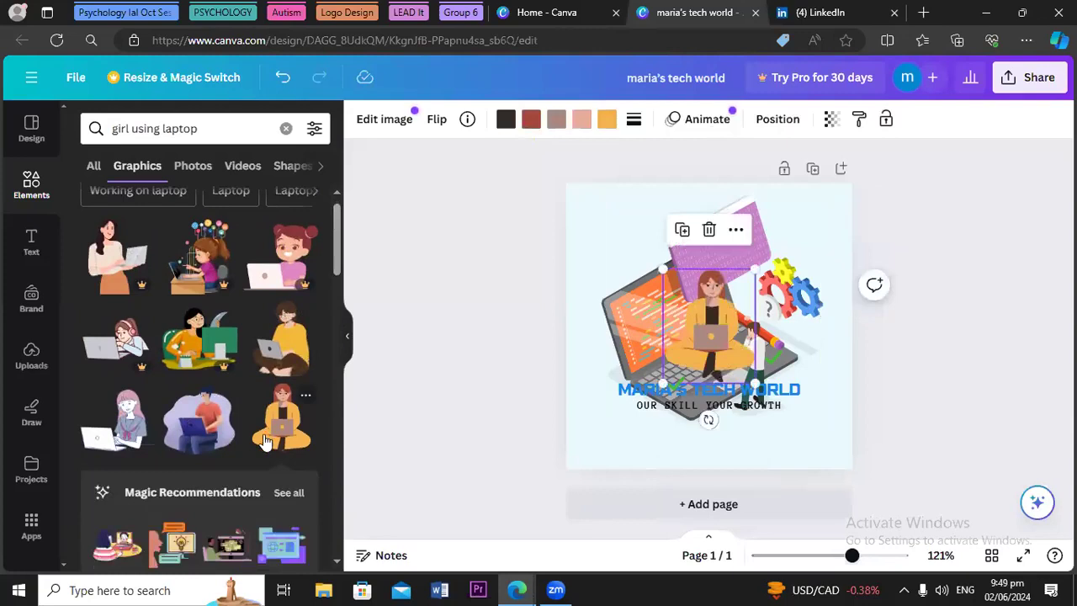
{"action": "key", "text": "Delete"}
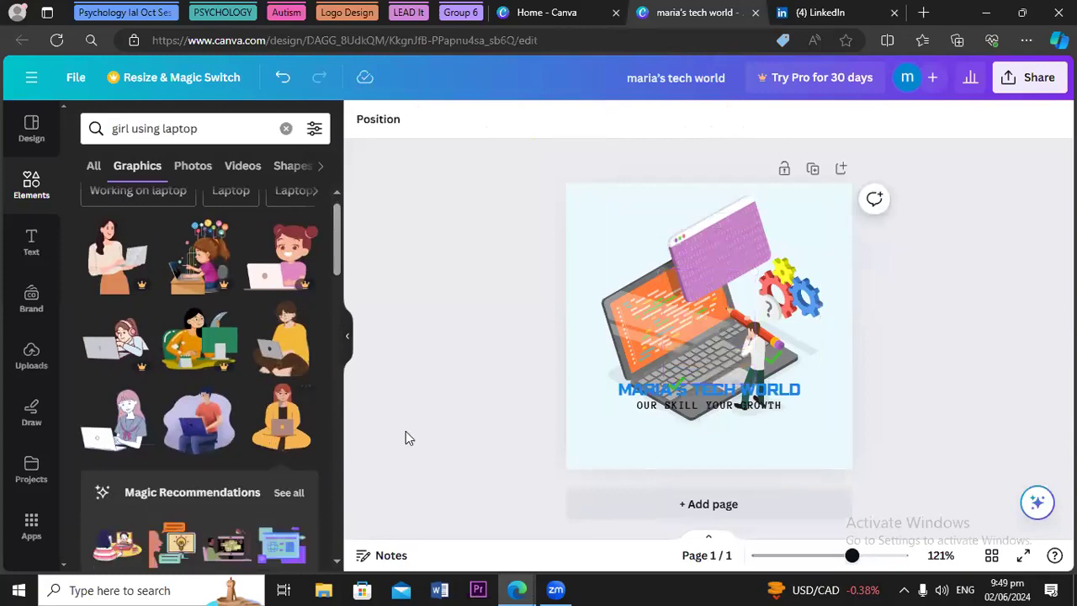
Shrink the laptop illustration to about 159×164 and centre it above the title
{"action": "left_click", "coordinate": [664, 337]}
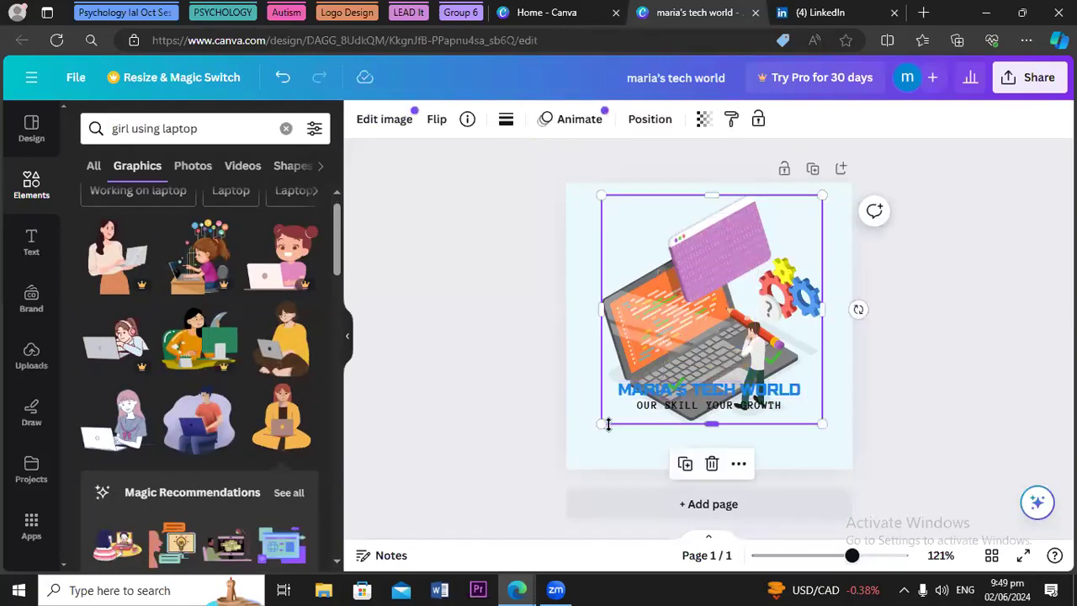
{"action": "left_click_drag", "start_coordinate": [598, 424], "coordinate": [655, 368]}
{"action": "mouse_move", "coordinate": [723, 324]}
{"action": "left_mouse_down"}
{"action": "mouse_move", "coordinate": [678, 322]}
{"action": "mouse_move", "coordinate": [705, 322]}
{"action": "left_mouse_up"}
{"action": "left_click", "coordinate": [448, 380]}
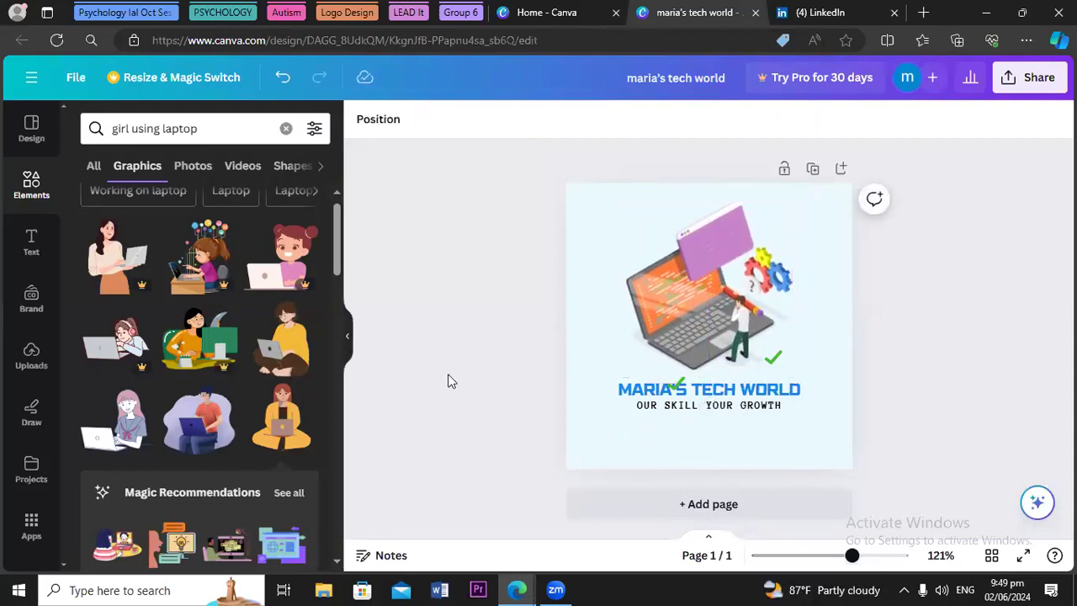
{"action": "left_click", "coordinate": [599, 462]}
Preview lime green and grey as solid page background colours
{"action": "left_click", "coordinate": [363, 123]}
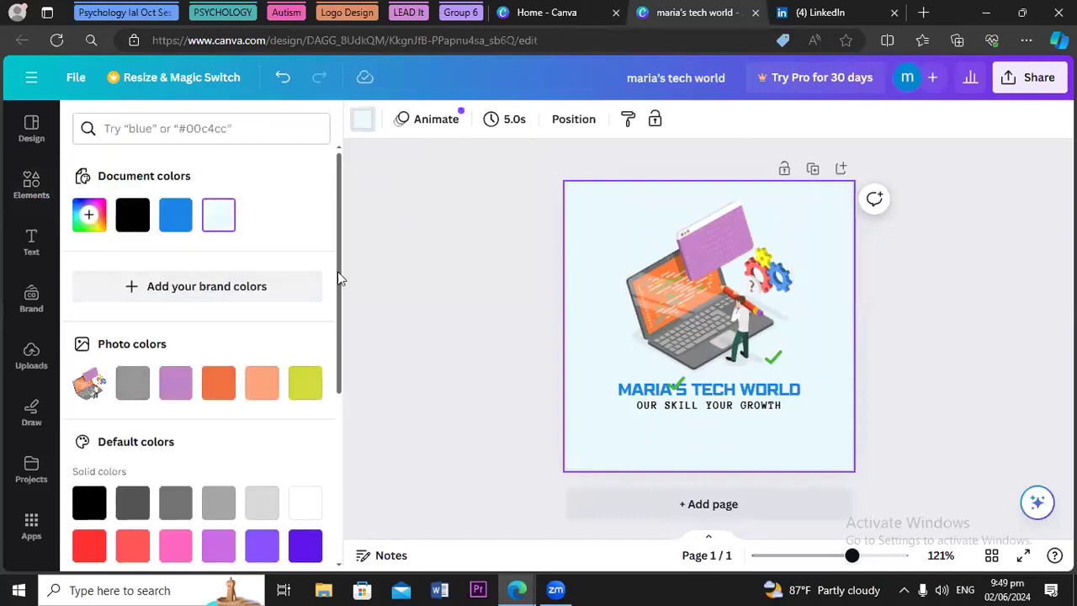
{"action": "left_click", "coordinate": [307, 392]}
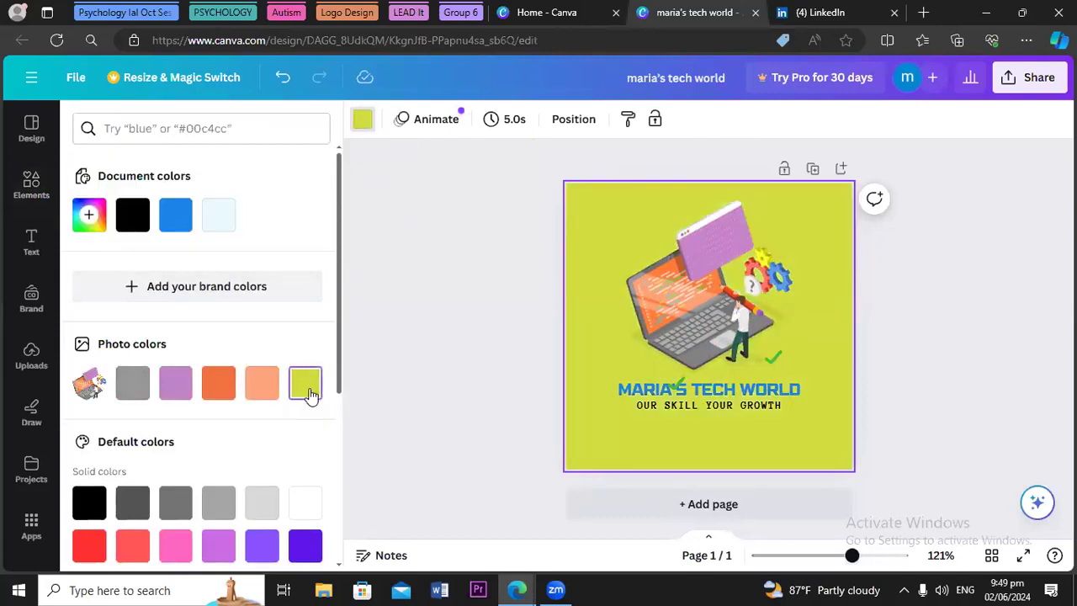
{"action": "left_click_drag", "start_coordinate": [339, 330], "coordinate": [330, 382]}
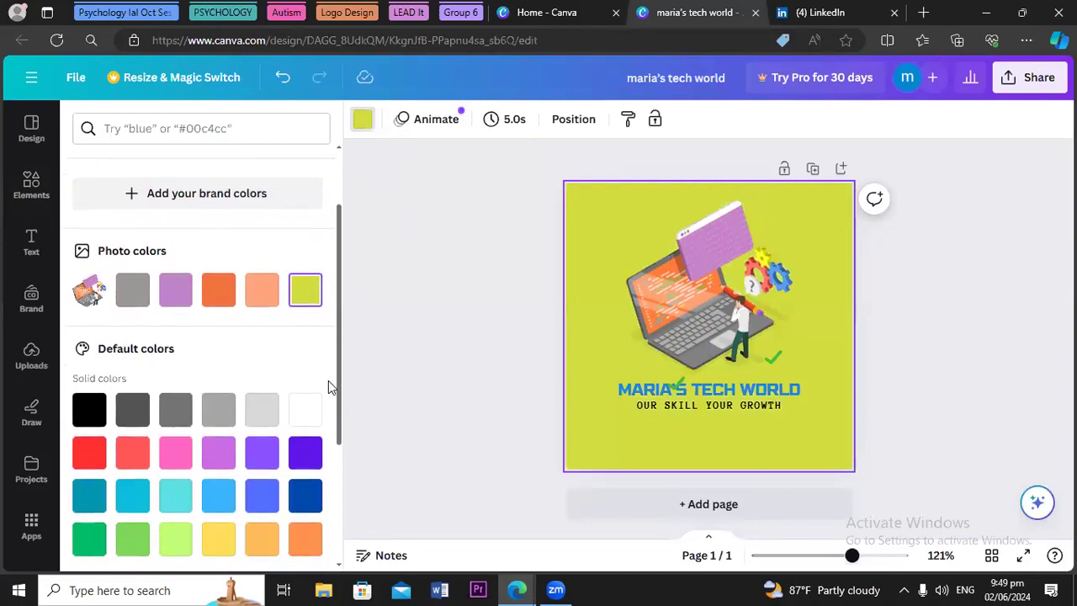
{"action": "left_click", "coordinate": [124, 298]}
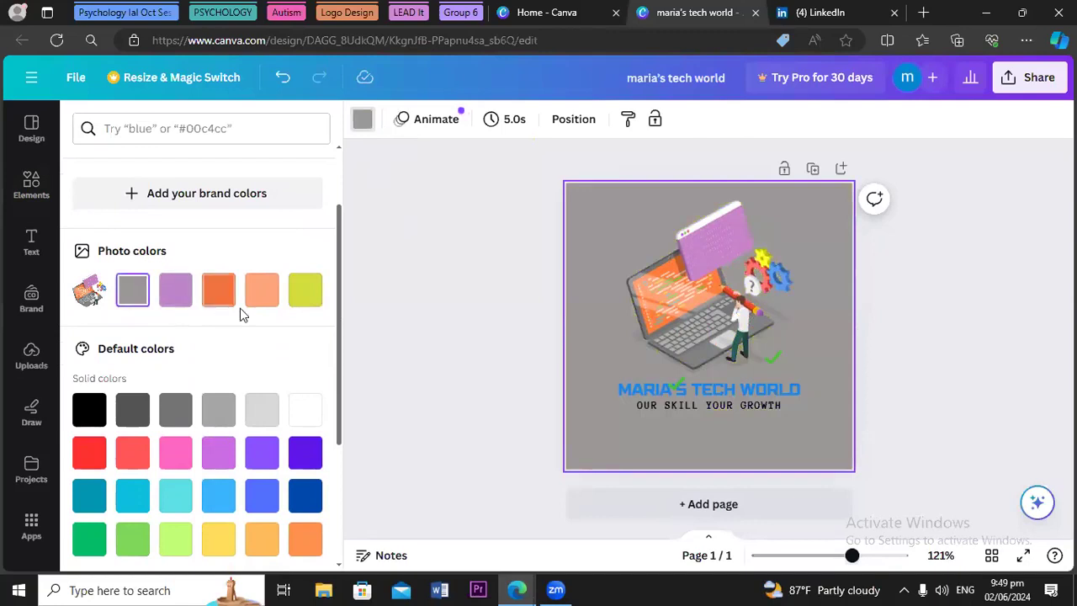
{"action": "left_click_drag", "start_coordinate": [337, 380], "coordinate": [322, 533]}
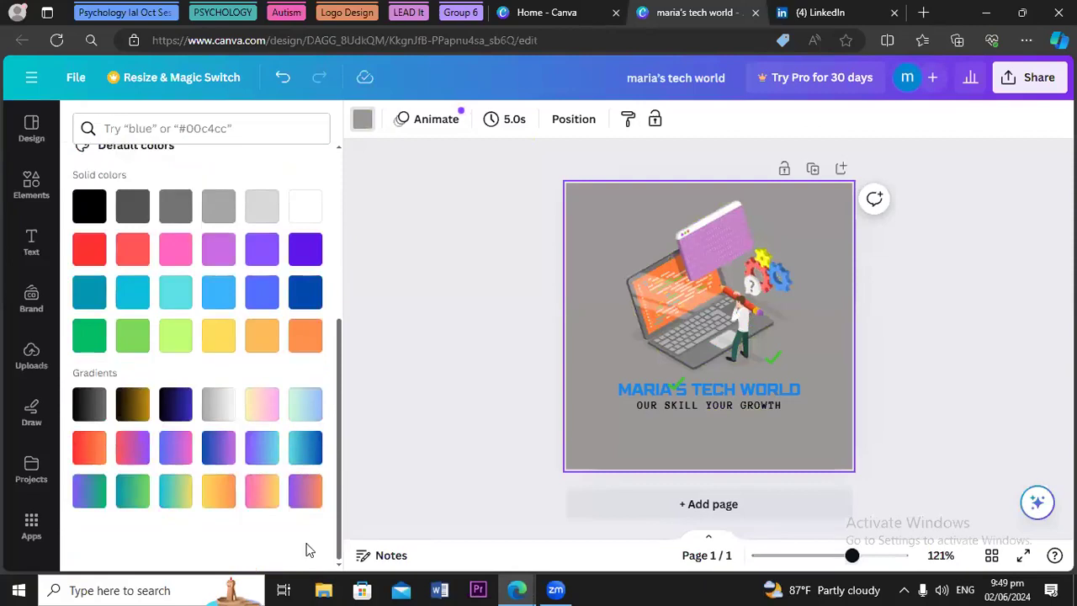
Preview red-orange, pink-yellow, silver-grey, black-to-blue and mint-to-blue gradient backgrounds
{"action": "left_click", "coordinate": [84, 459]}
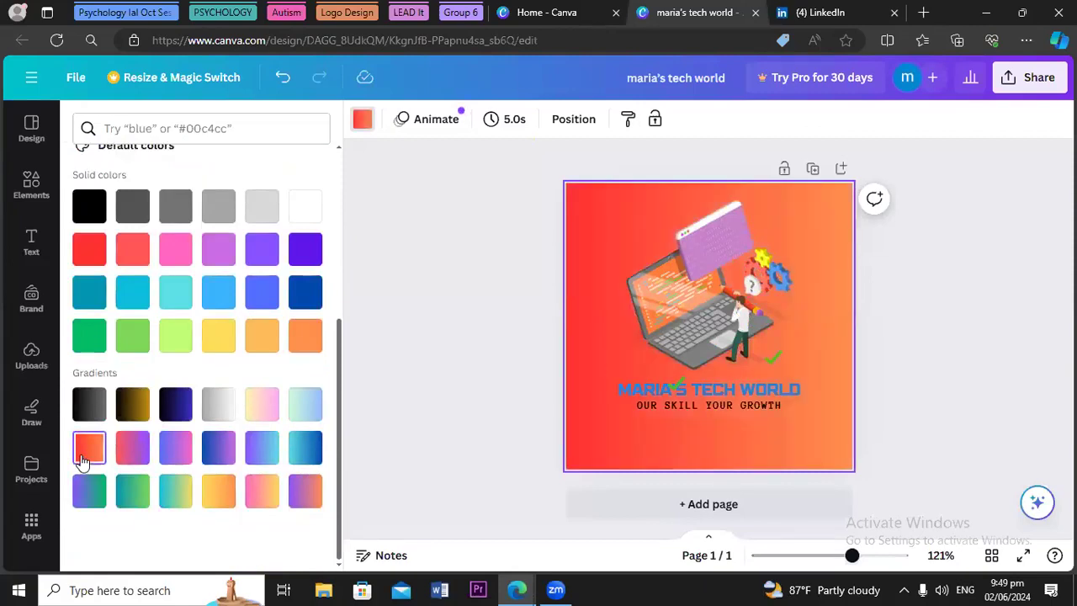
{"action": "left_click", "coordinate": [218, 501]}
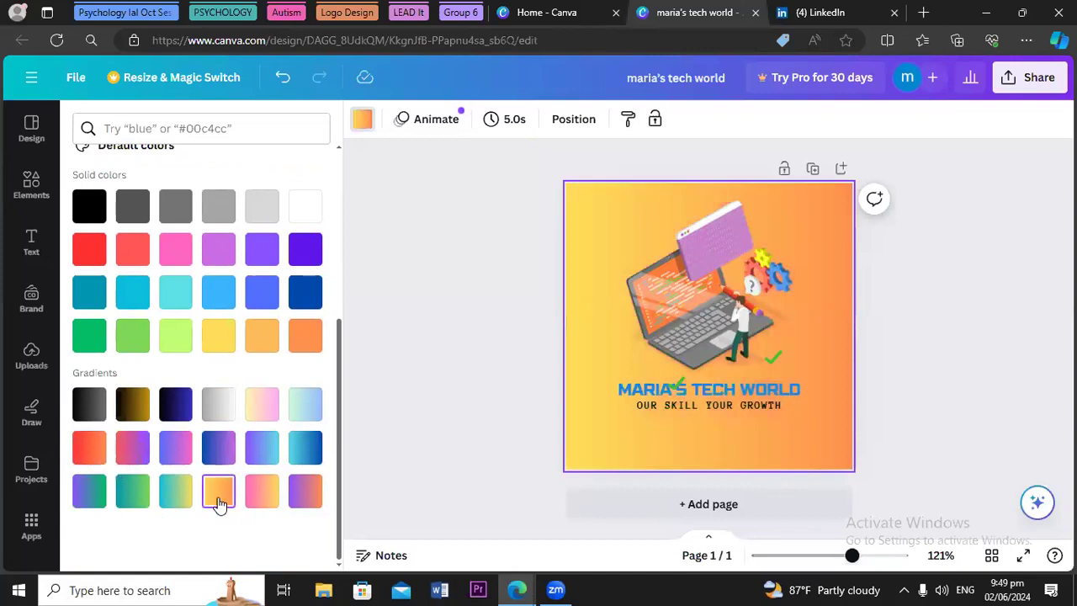
{"action": "left_click", "coordinate": [277, 503]}
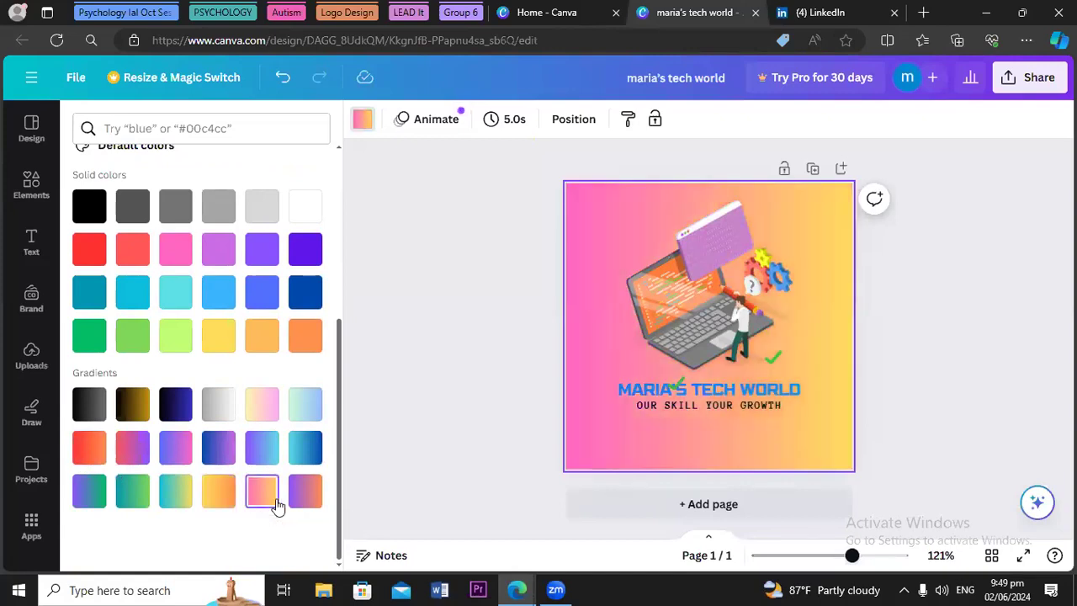
{"action": "left_click", "coordinate": [254, 418]}
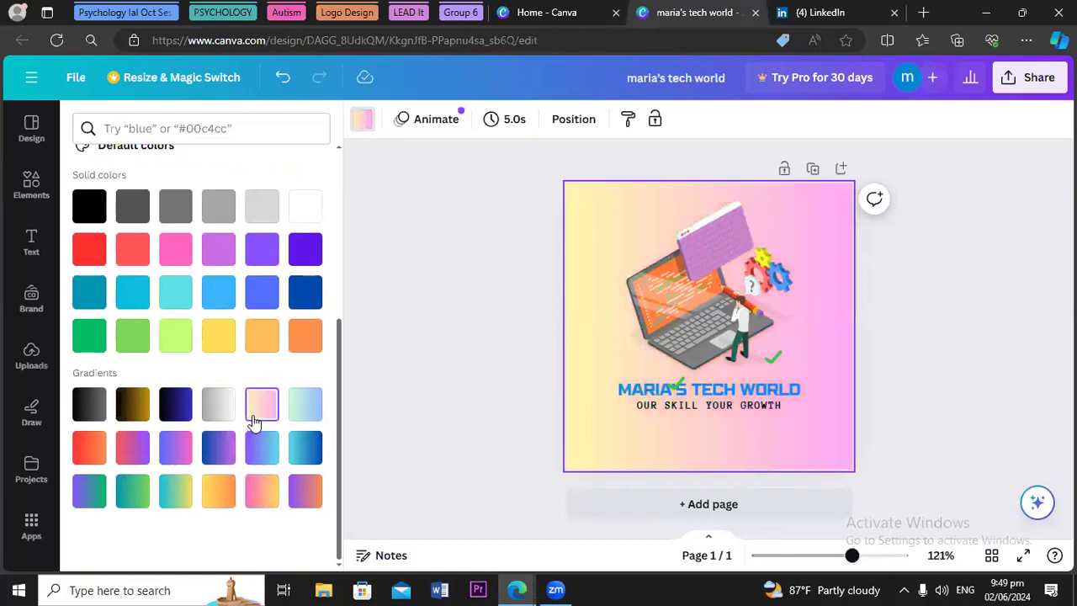
{"action": "left_click", "coordinate": [222, 415]}
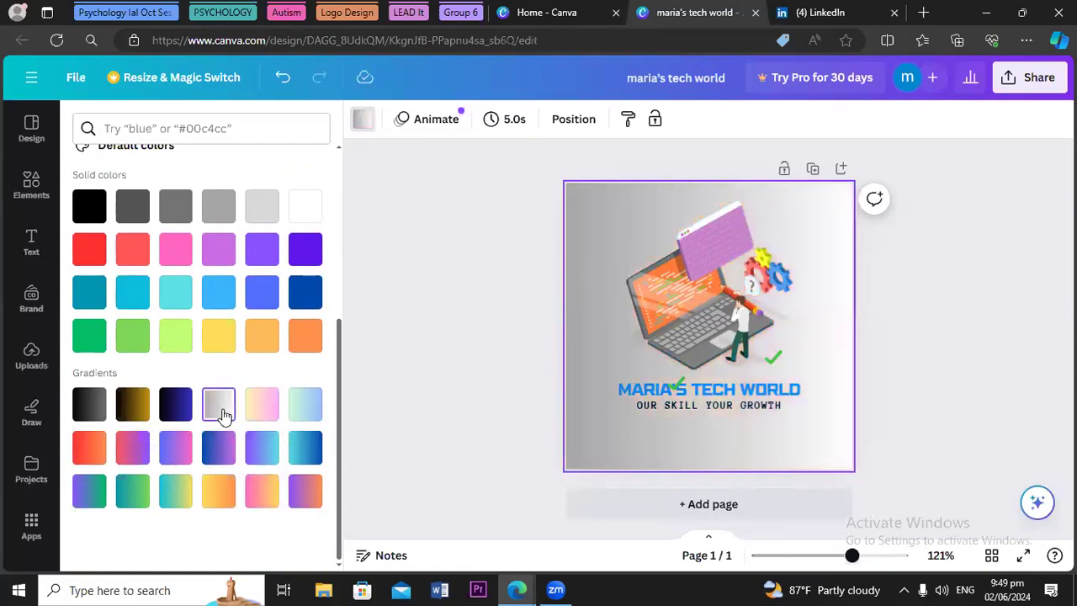
{"action": "left_click", "coordinate": [178, 419]}
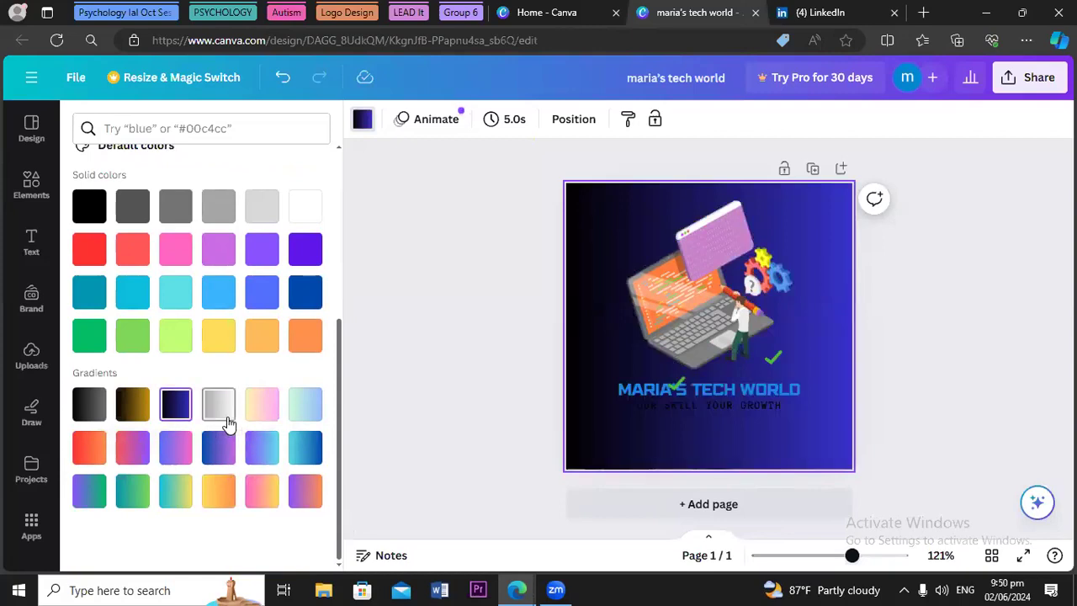
{"action": "left_click", "coordinate": [225, 419]}
{"action": "left_click", "coordinate": [308, 408]}
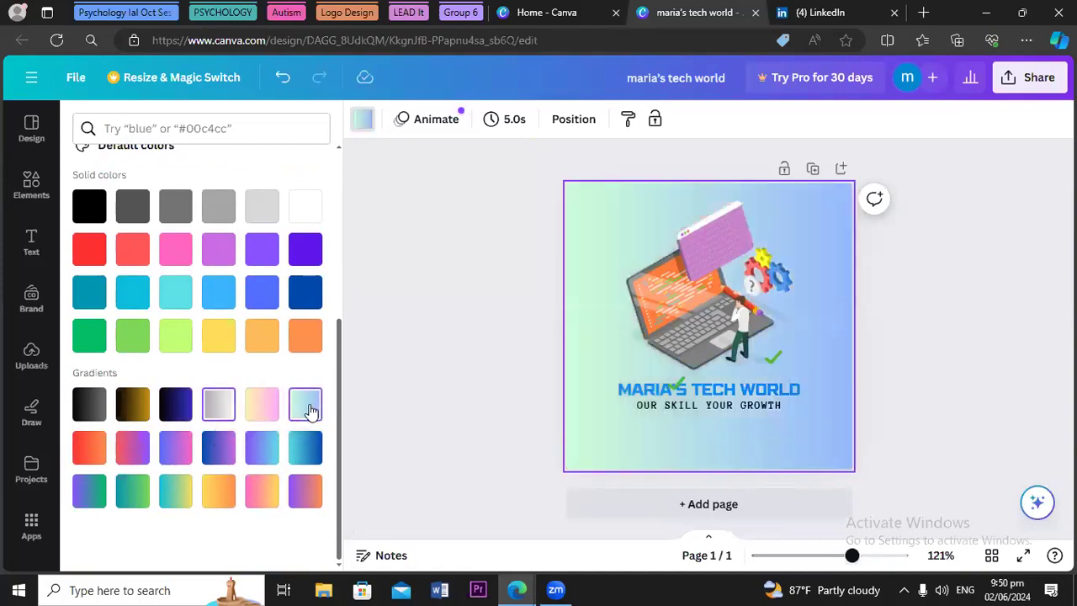
{"action": "left_click", "coordinate": [261, 496]}
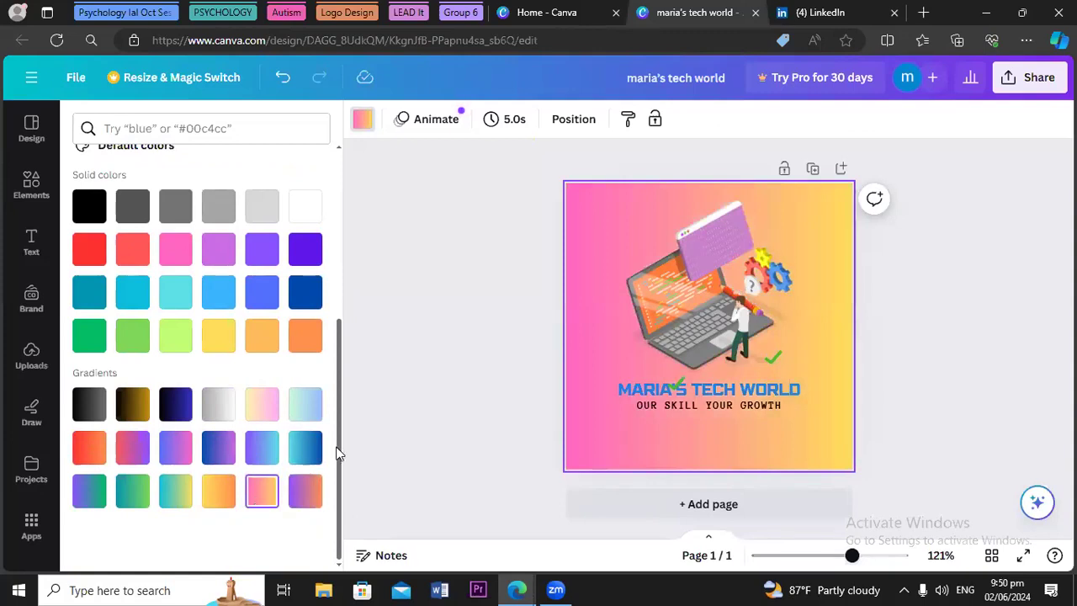
Set the page background to the yellow-green swatch from the illustration's photo colours
{"action": "left_click_drag", "start_coordinate": [338, 443], "coordinate": [349, 312]}
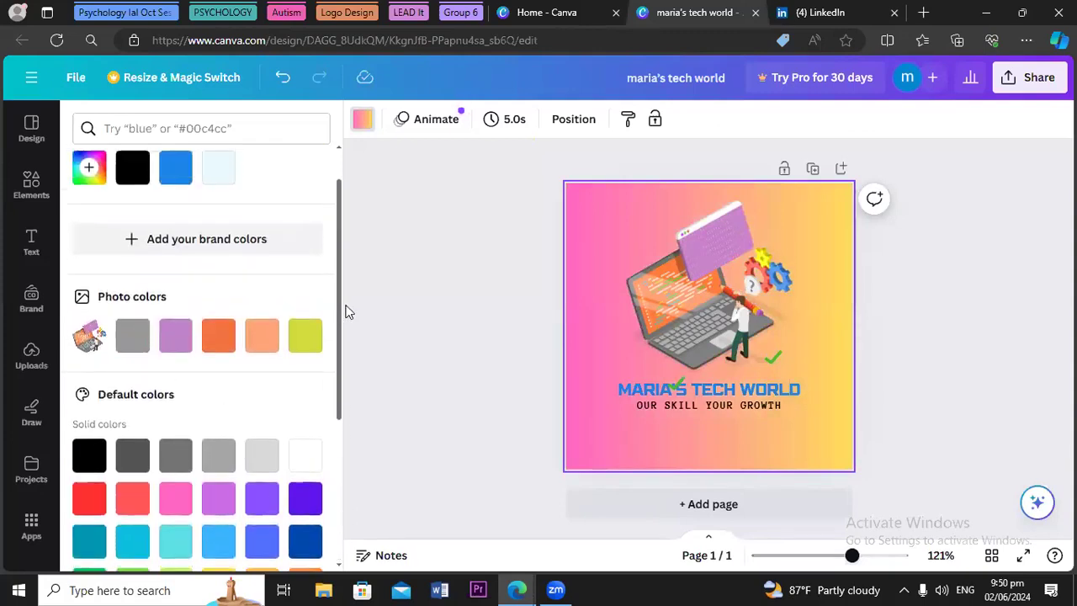
{"action": "left_click", "coordinate": [305, 340]}
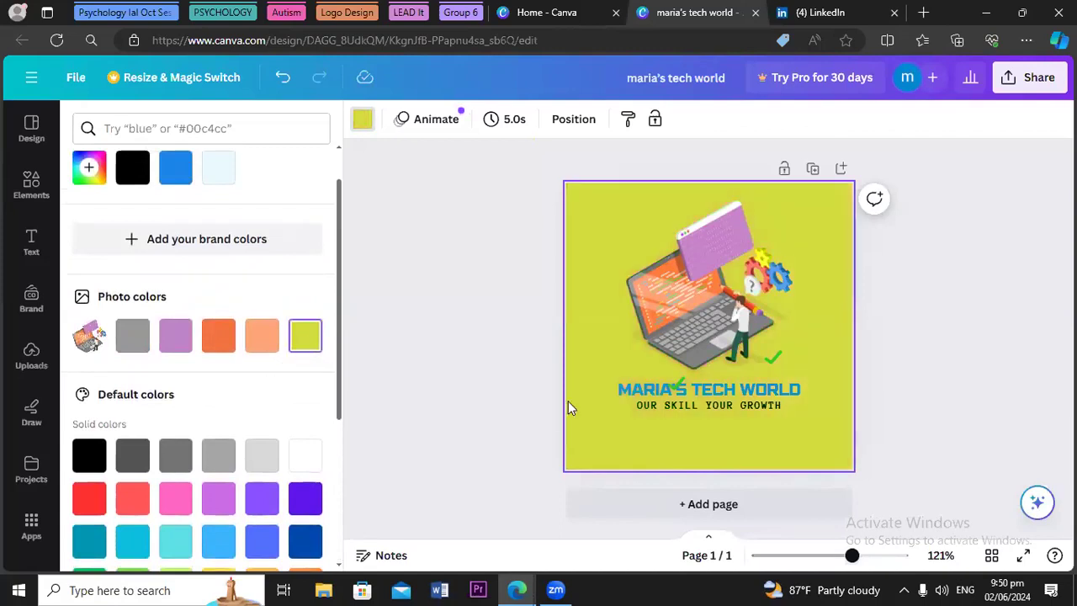
{"action": "left_click", "coordinate": [627, 392]}
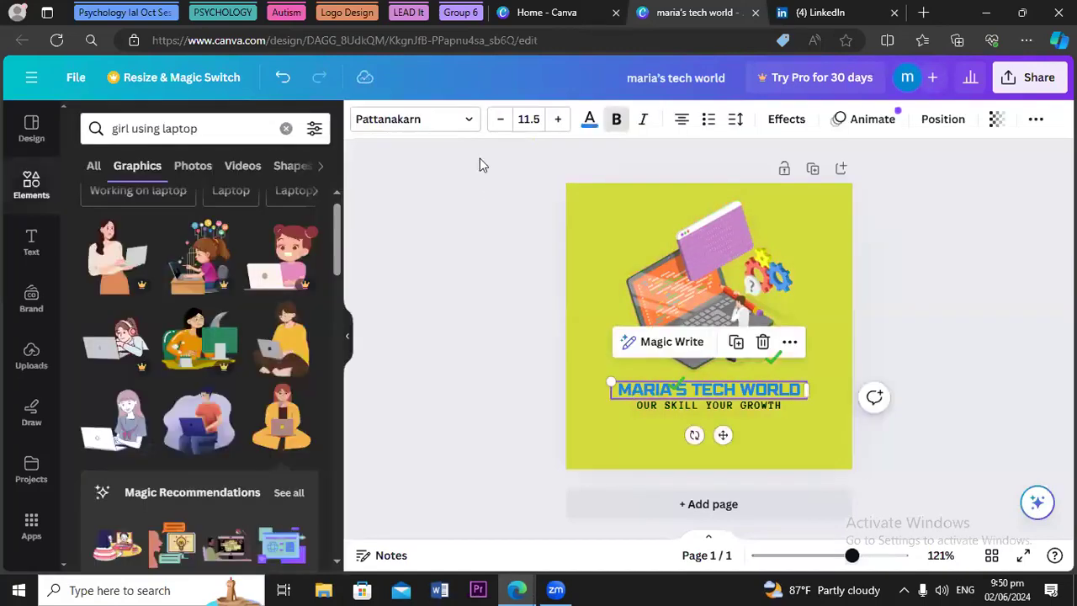
Turn the title orange and set the OUR SKILL YOUR GROWTH subtitle to size 9.4
{"action": "left_click", "coordinate": [590, 122]}
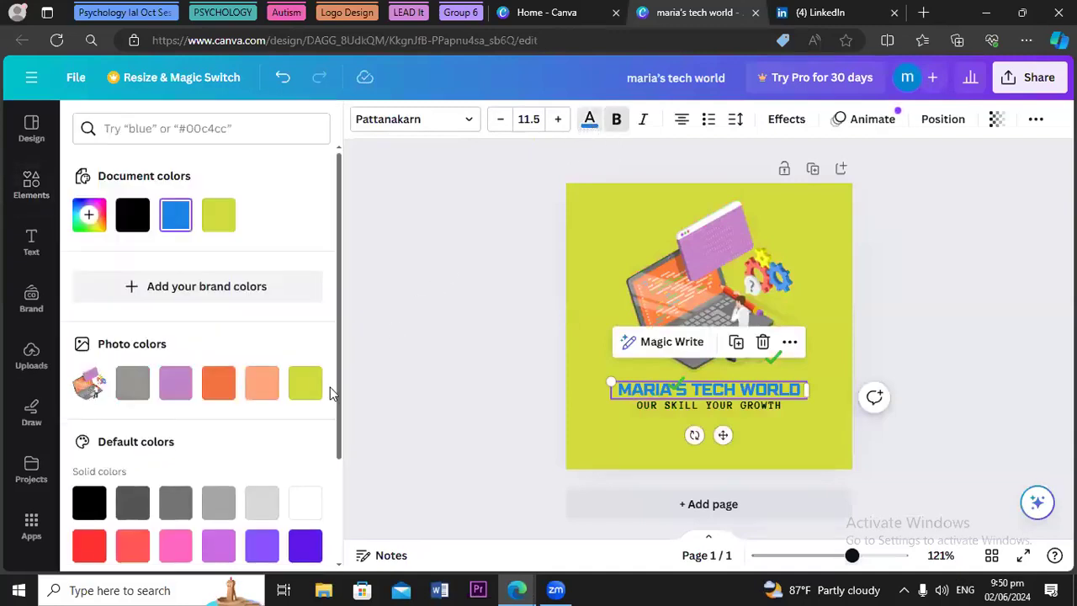
{"action": "left_click", "coordinate": [220, 402]}
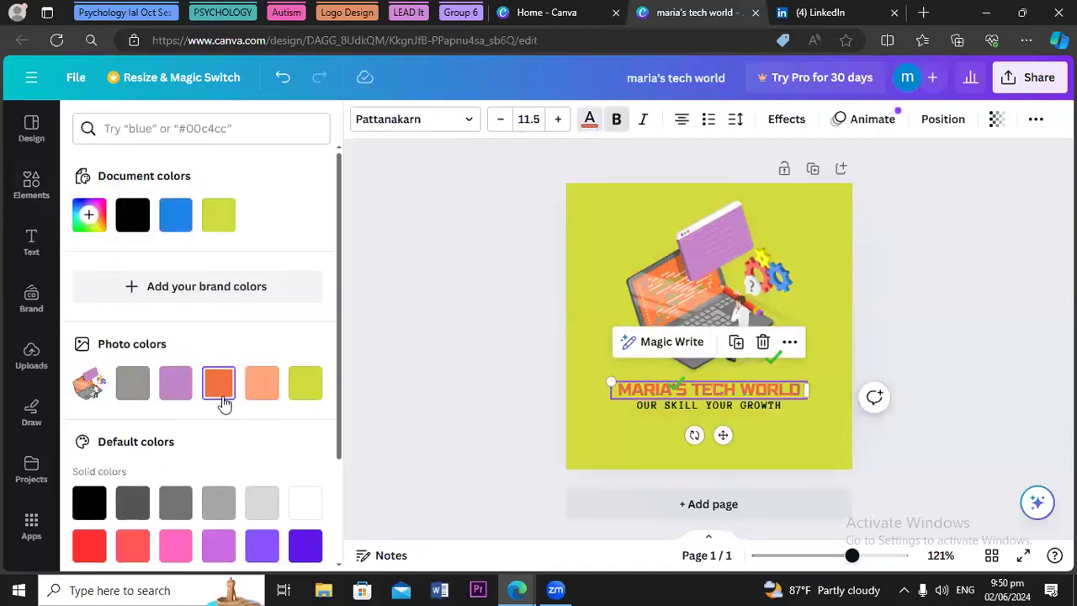
{"action": "left_click", "coordinate": [647, 407]}
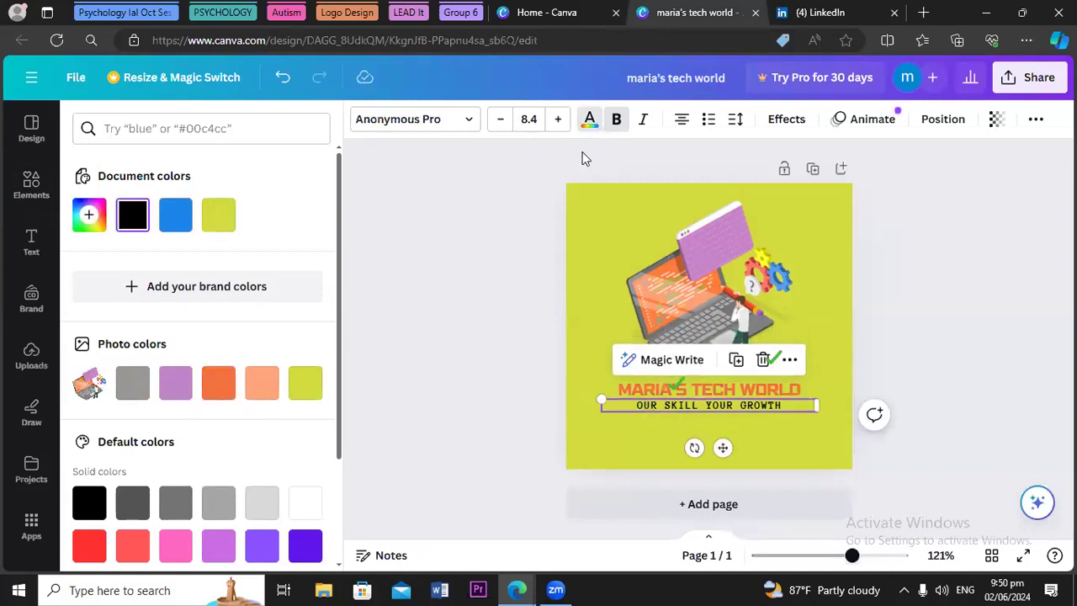
{"action": "left_click", "coordinate": [473, 374]}
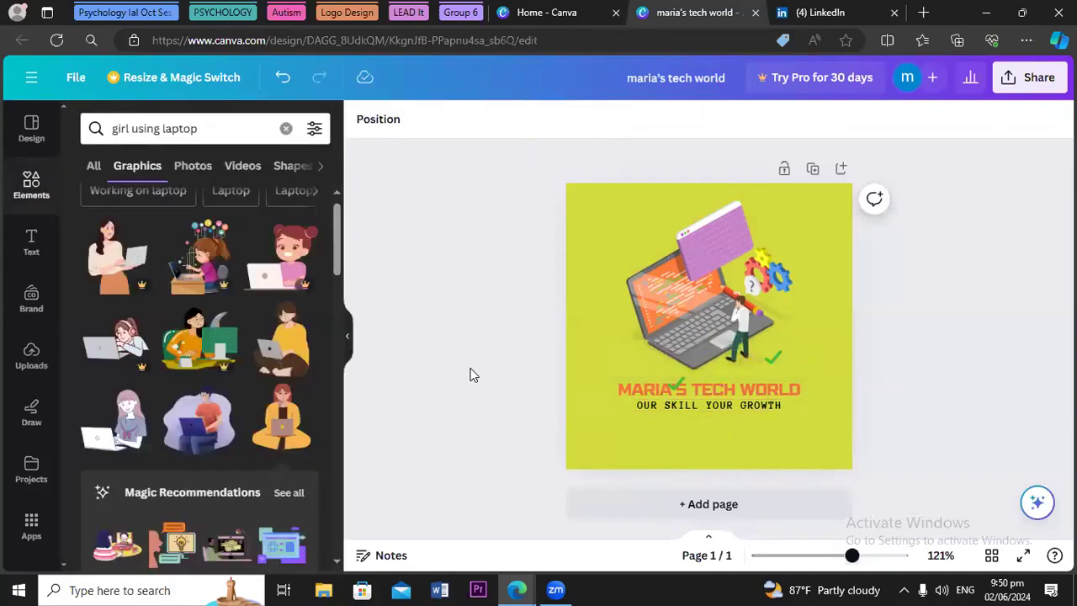
{"action": "left_click", "coordinate": [680, 406]}
{"action": "left_click", "coordinate": [557, 120]}
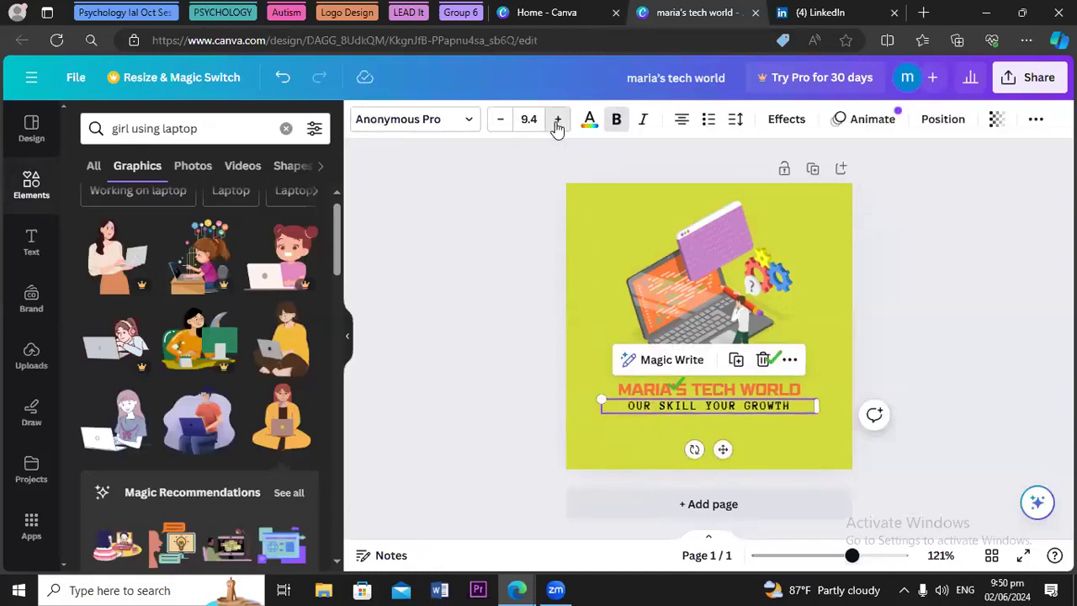
{"action": "left_click", "coordinate": [557, 119]}
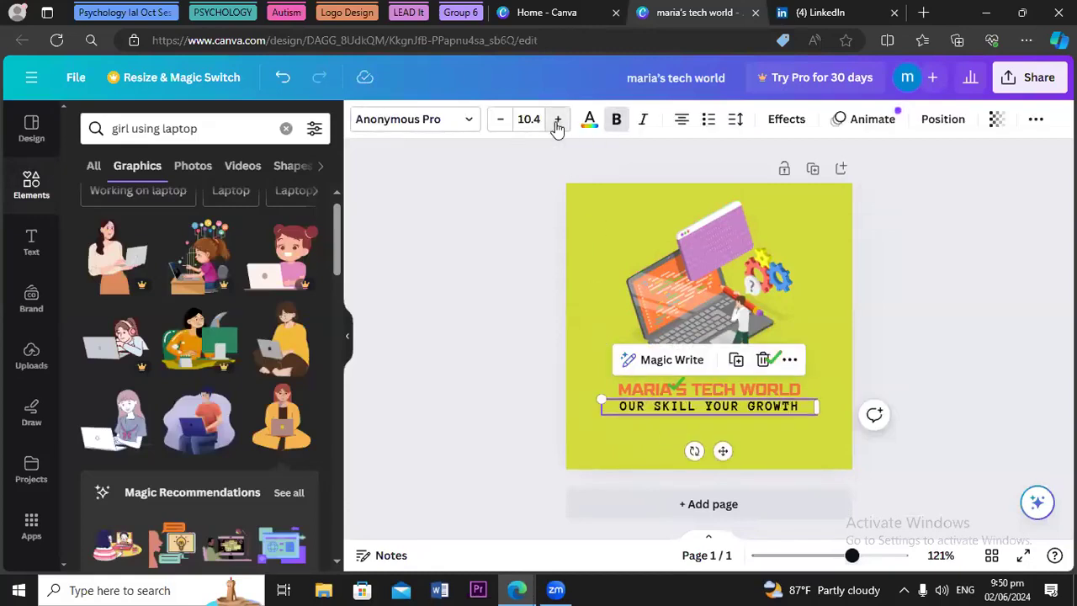
{"action": "left_click", "coordinate": [488, 288]}
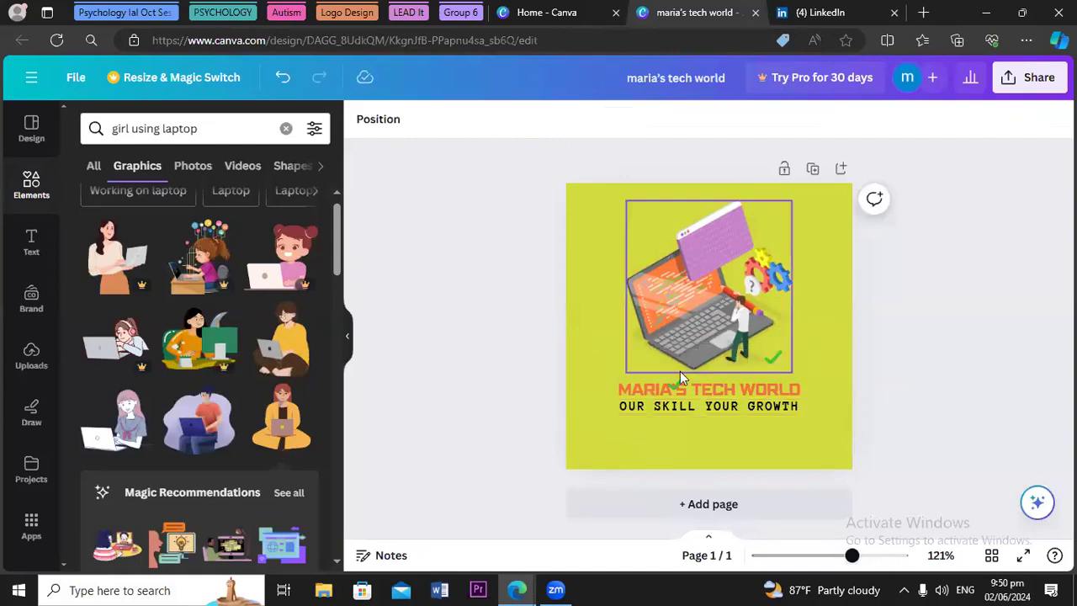
{"action": "left_click", "coordinate": [661, 408]}
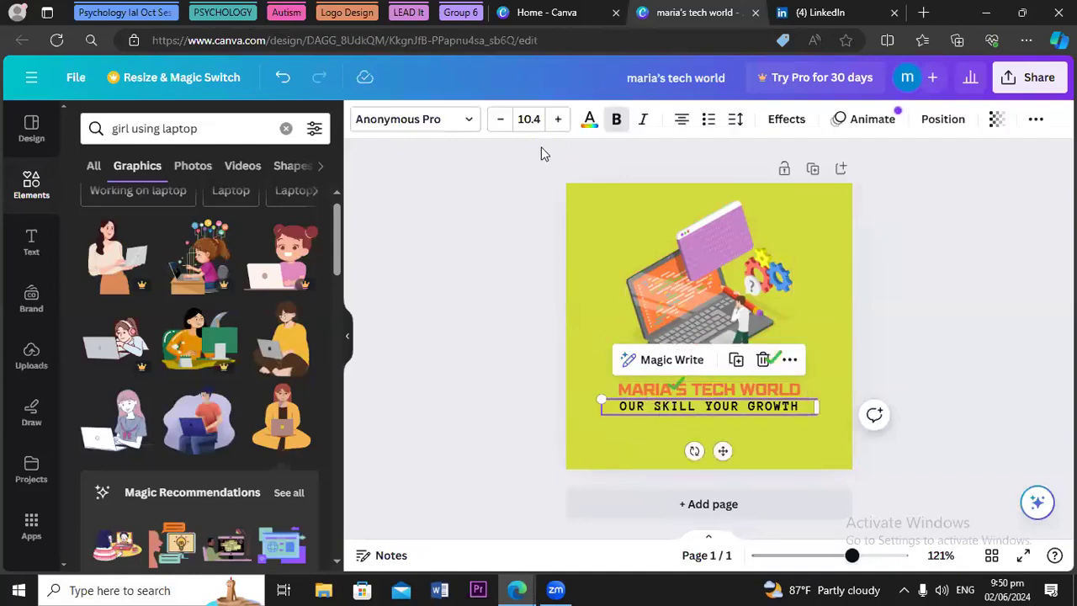
{"action": "left_click", "coordinate": [499, 121]}
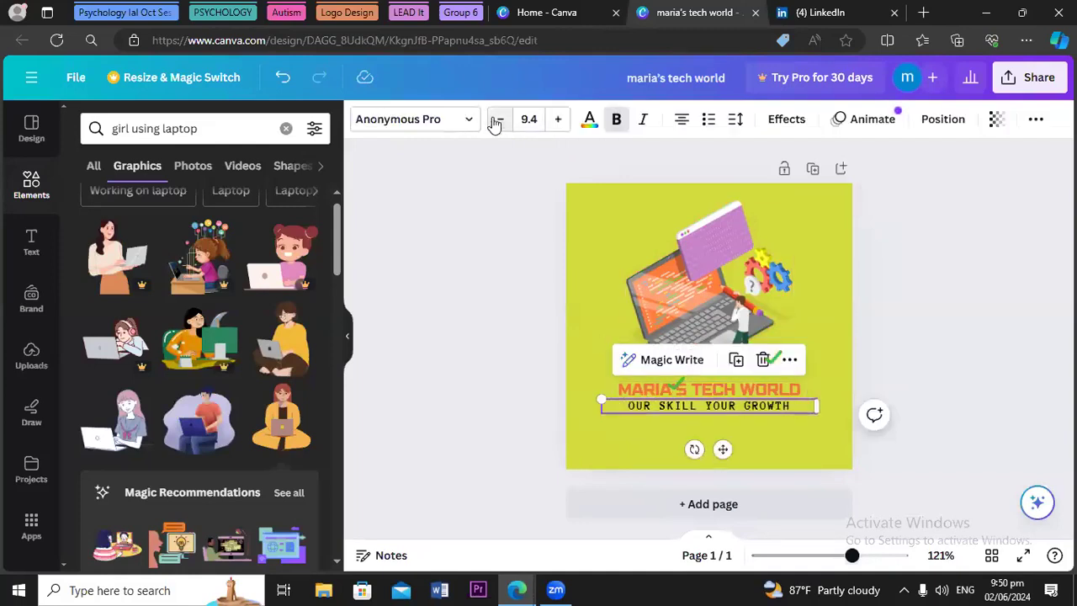
Enlarge the MARIA'S TECH WORLD title to 12.5 and centre it under the illustration
{"action": "left_click", "coordinate": [648, 394]}
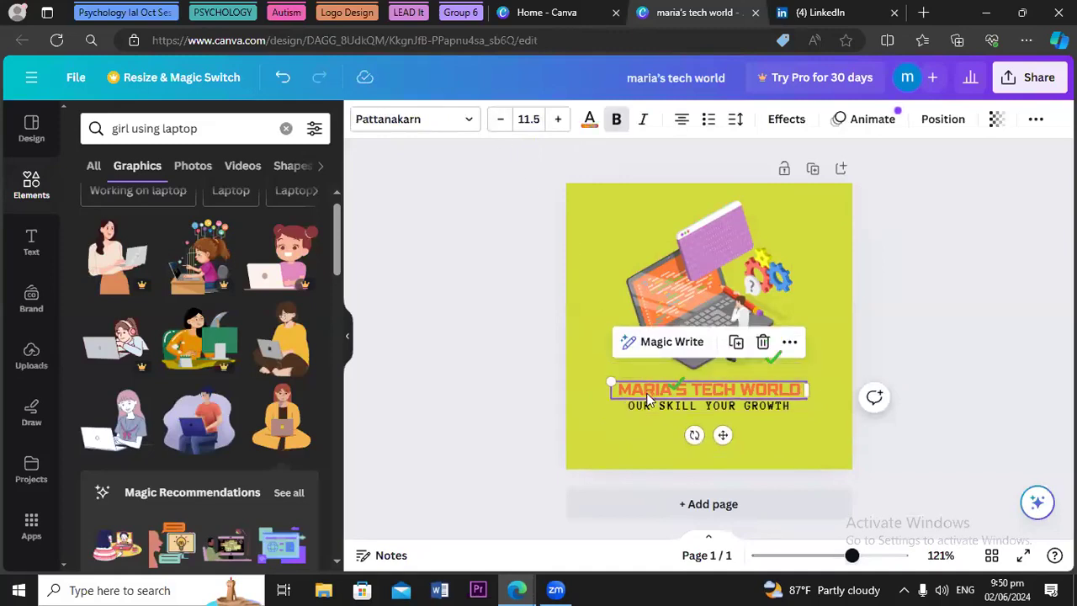
{"action": "left_click", "coordinate": [559, 121]}
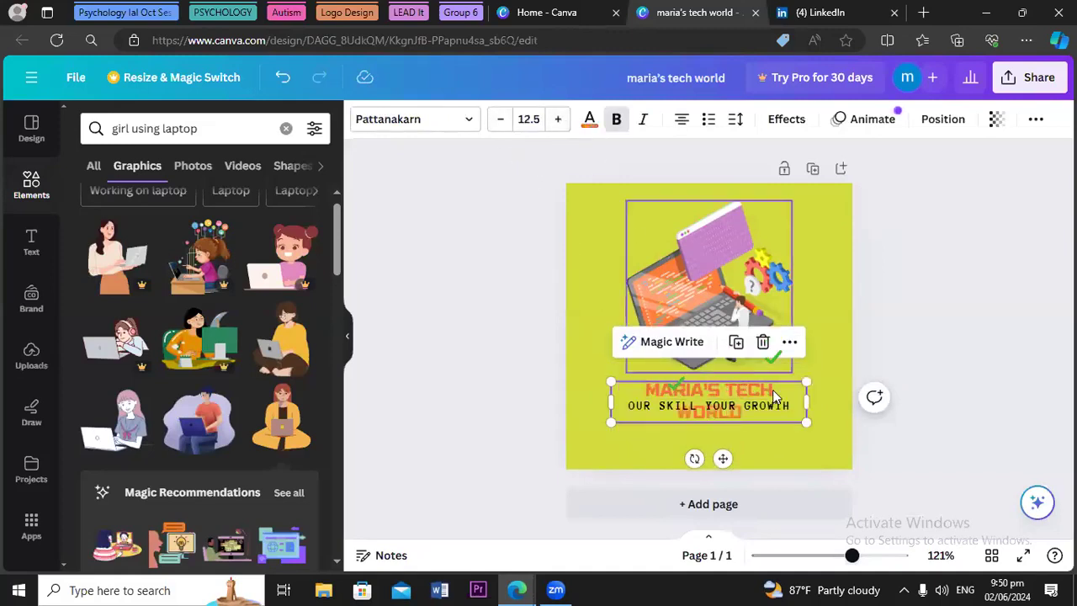
{"action": "mouse_move", "coordinate": [810, 404]}
{"action": "left_mouse_down"}
{"action": "mouse_move", "coordinate": [841, 400]}
{"action": "mouse_move", "coordinate": [825, 399]}
{"action": "left_mouse_up"}
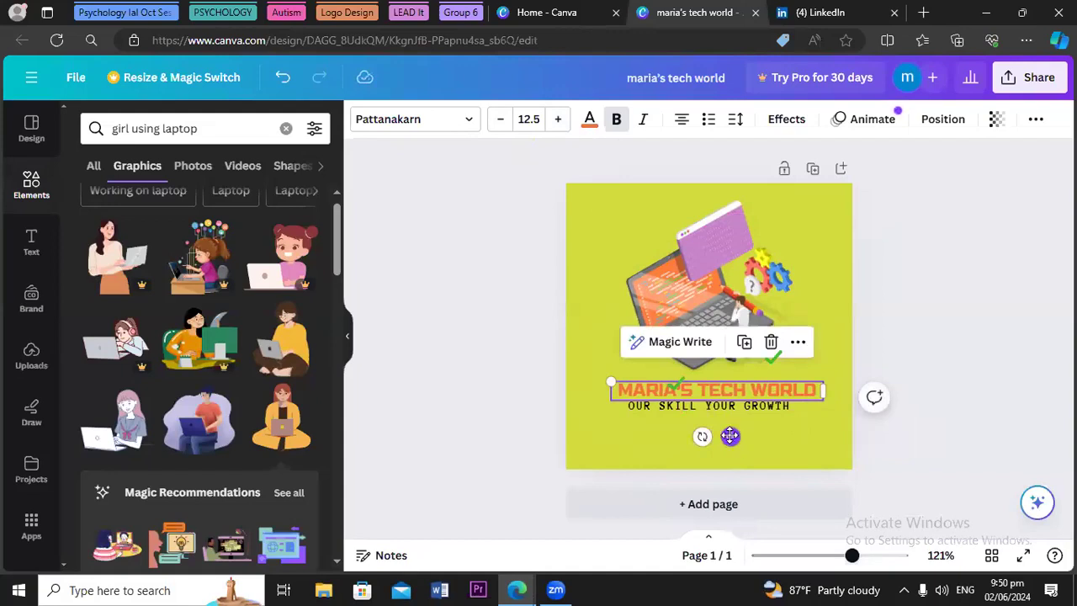
{"action": "left_click_drag", "start_coordinate": [728, 436], "coordinate": [711, 432]}
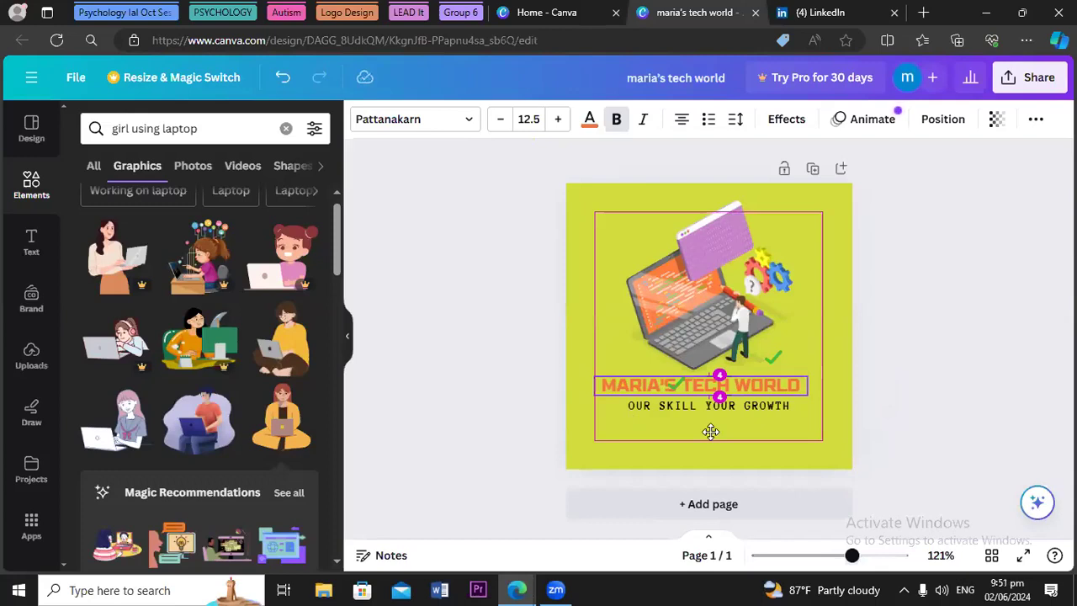
{"action": "left_click_drag", "start_coordinate": [710, 431], "coordinate": [712, 431]}
{"action": "left_click", "coordinate": [533, 440]}
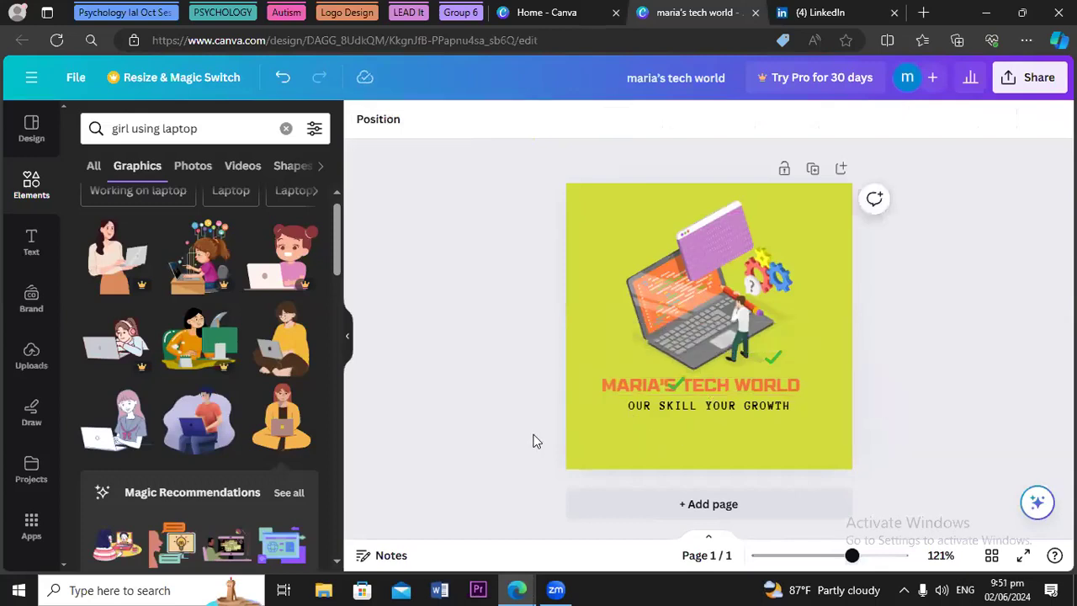
{"action": "left_click", "coordinate": [668, 389]}
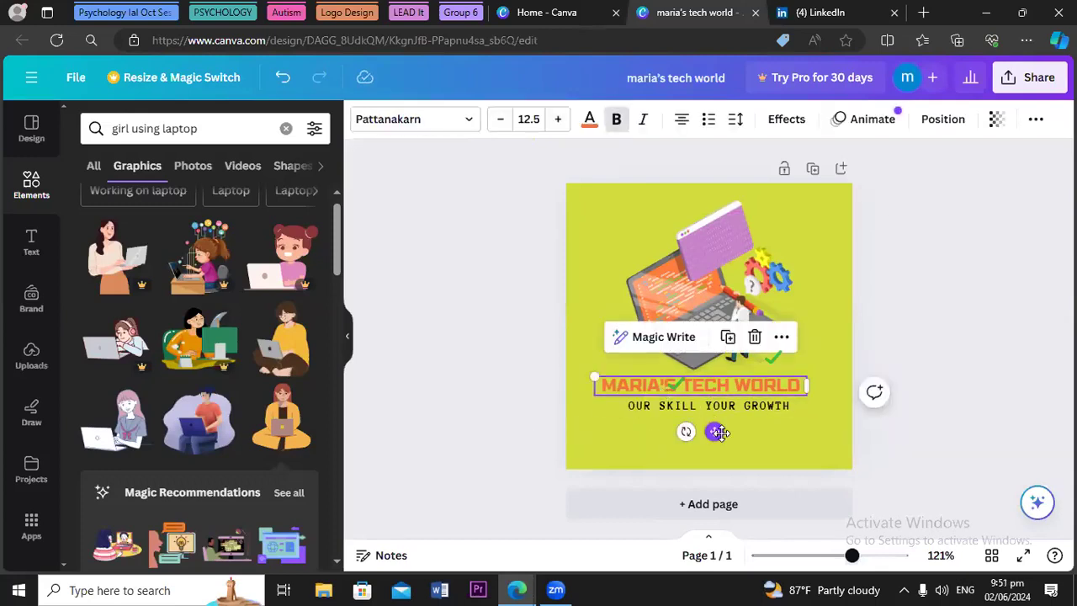
{"action": "left_click_drag", "start_coordinate": [714, 431], "coordinate": [724, 425]}
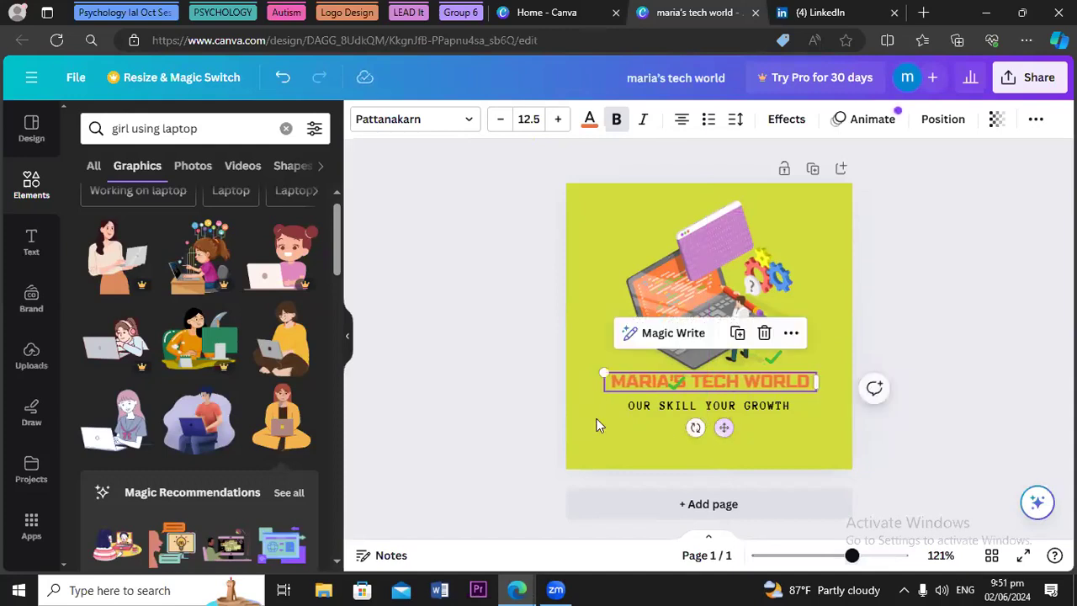
{"action": "key", "text": "Left"}
{"action": "key", "text": "Left"}
{"action": "key", "text": "Left"}
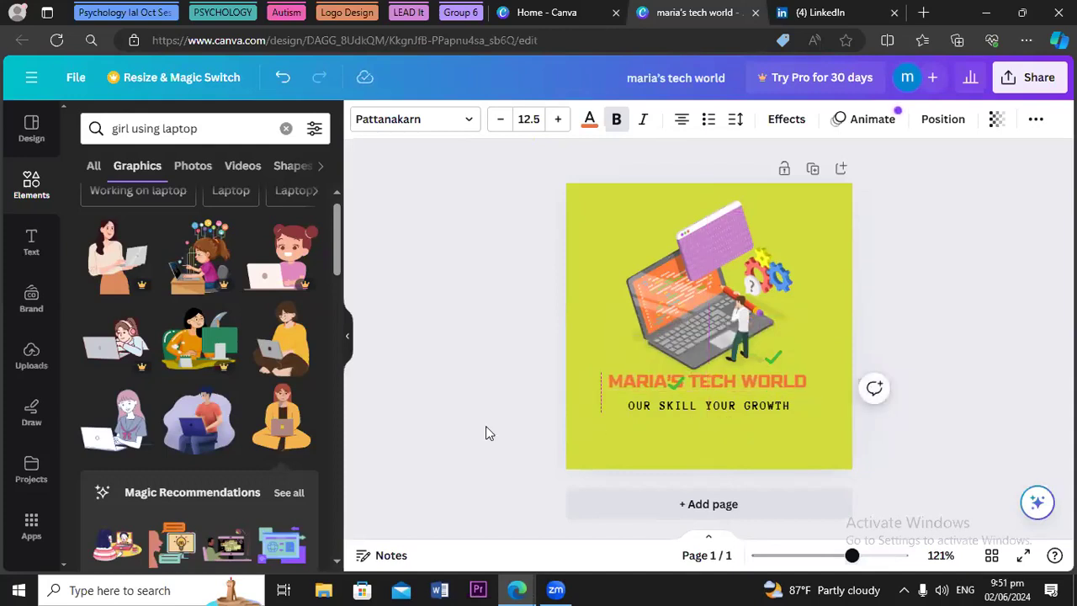
{"action": "key", "text": "Left"}
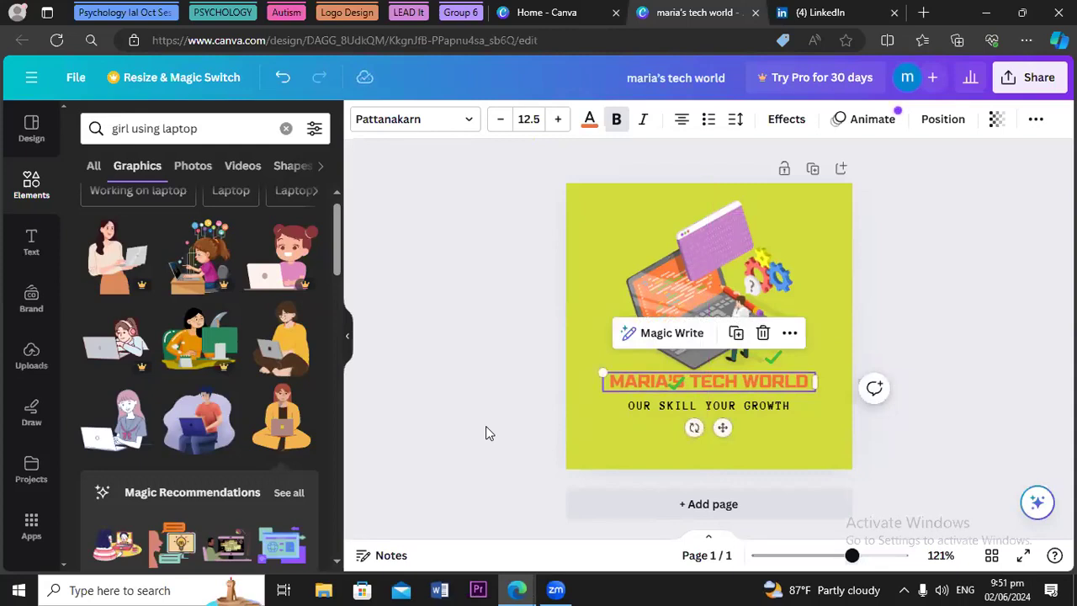
{"action": "left_click", "coordinate": [474, 434]}
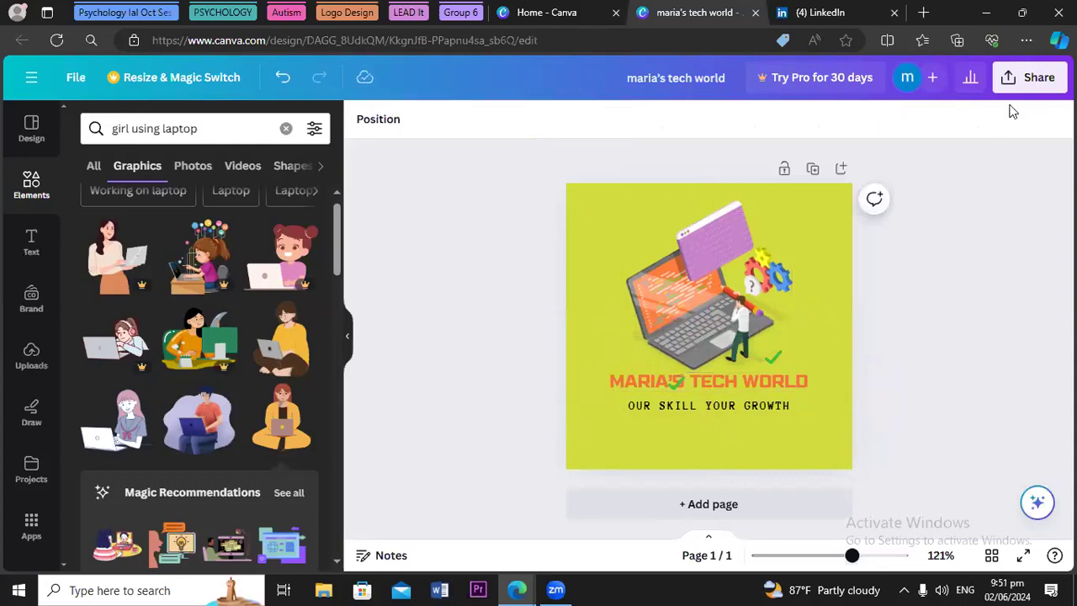
Download the maria's tech world design as a 300×300 PNG
{"action": "left_click", "coordinate": [1024, 81]}
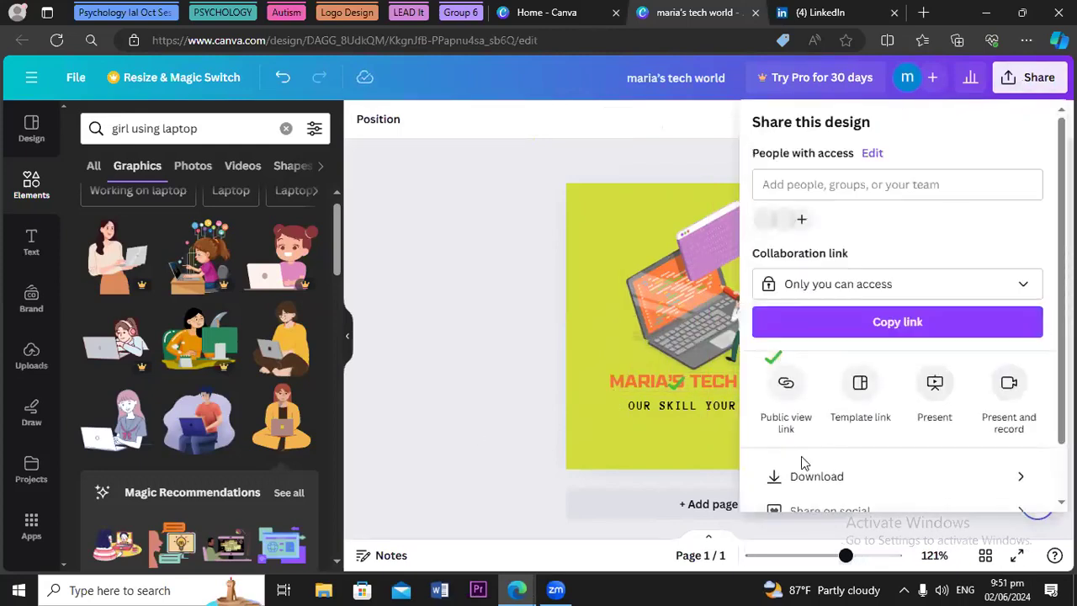
{"action": "left_click", "coordinate": [808, 480]}
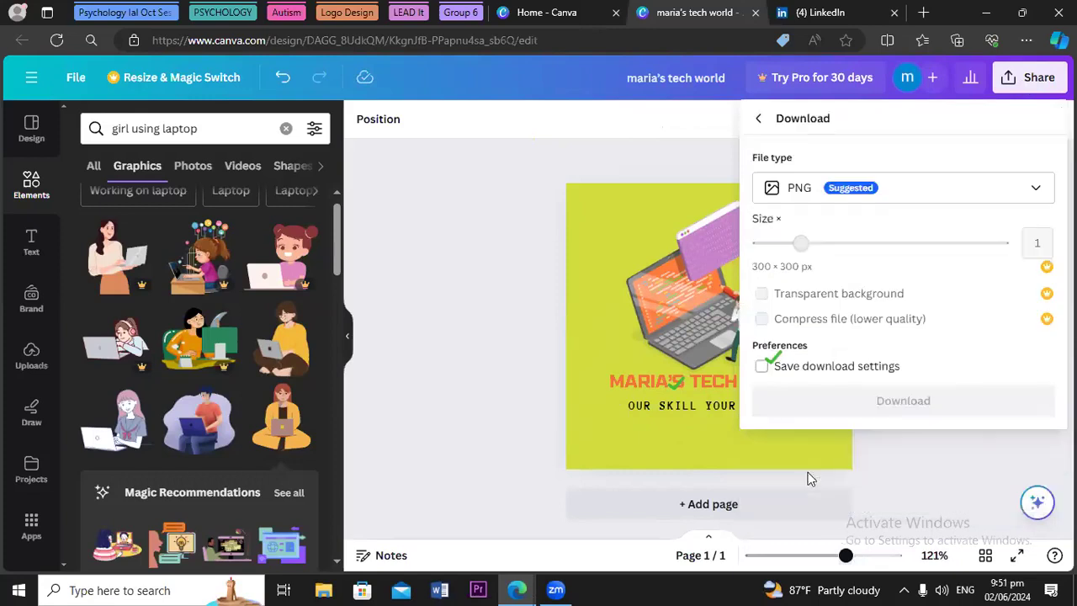
{"action": "left_click", "coordinate": [901, 402]}
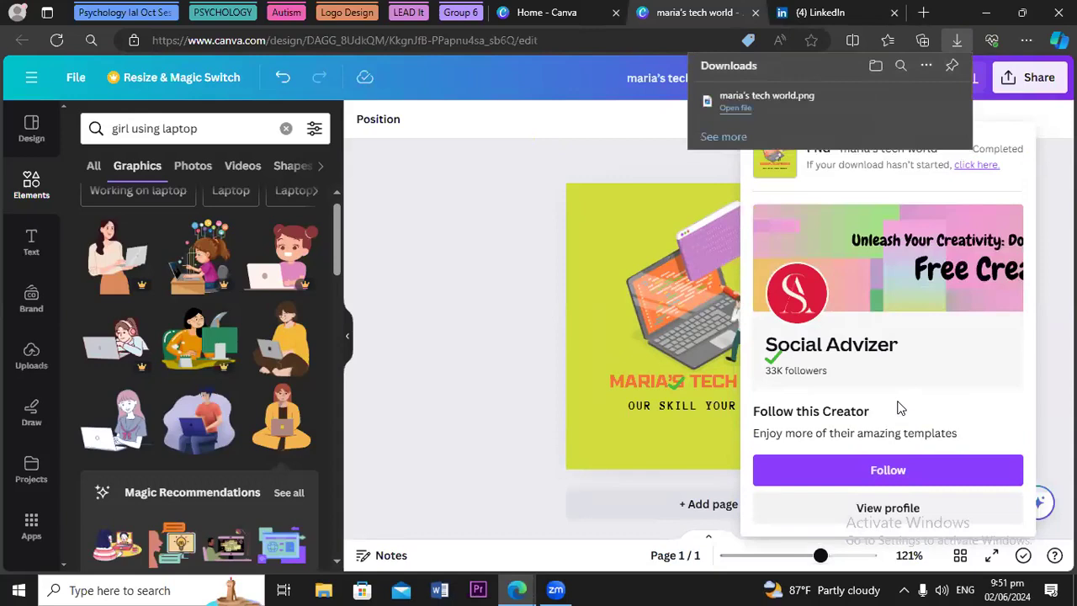
{"action": "left_click", "coordinate": [816, 13]}
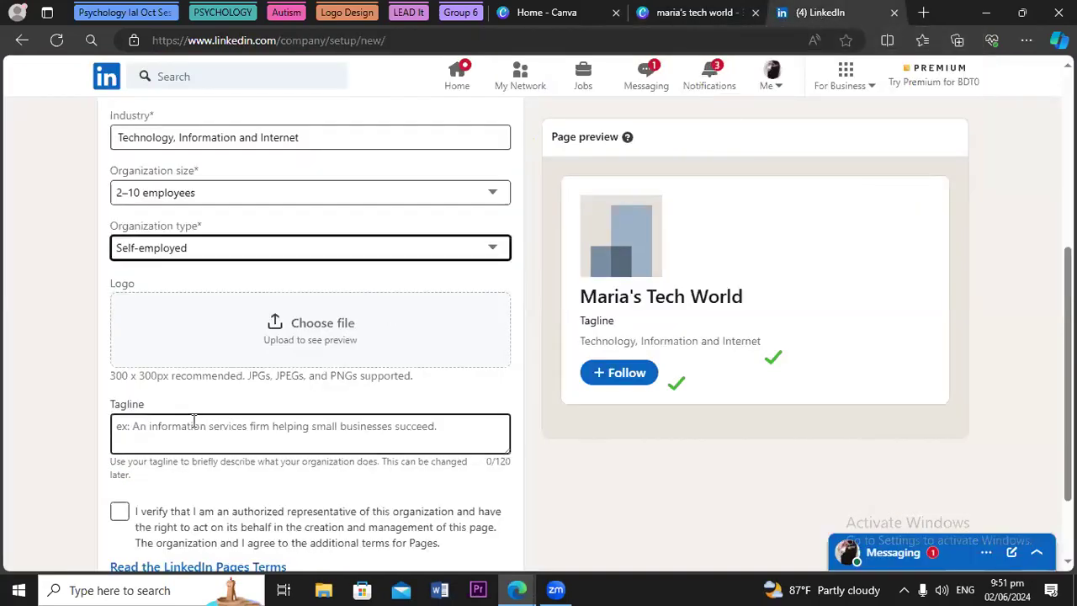
Upload 'maria's tech world' from Downloads as the LinkedIn page logo
{"action": "left_click", "coordinate": [306, 331]}
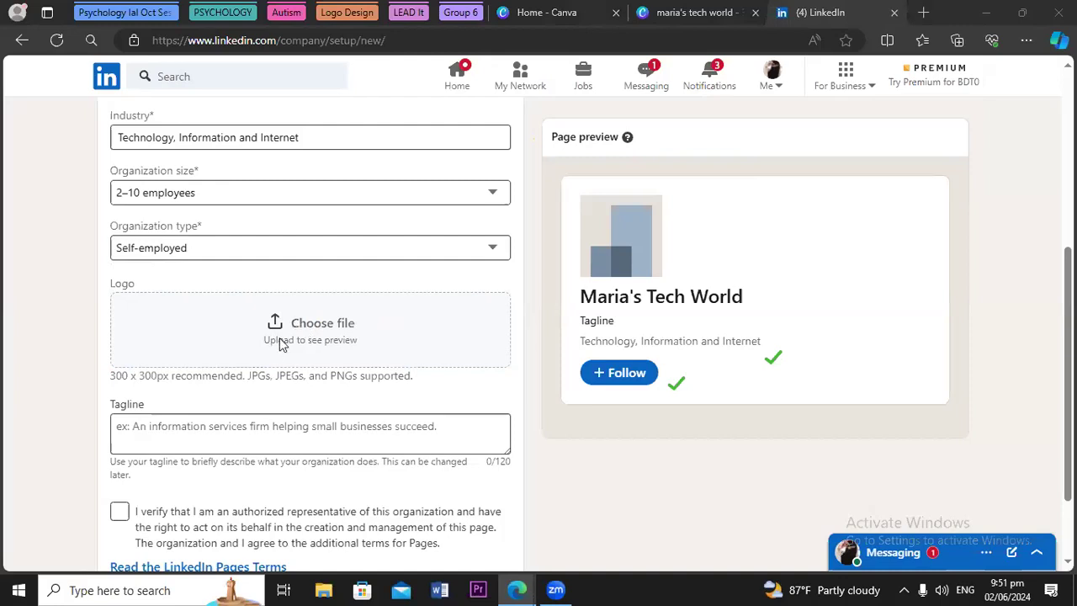
{"action": "left_click", "coordinate": [281, 343]}
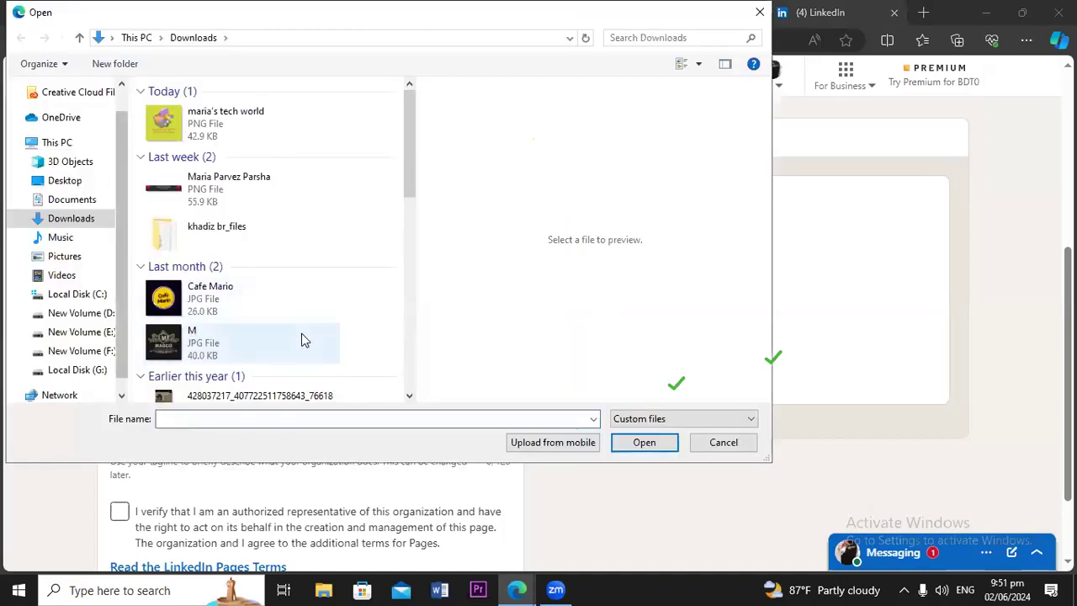
{"action": "left_click", "coordinate": [182, 133]}
{"action": "left_click", "coordinate": [633, 443]}
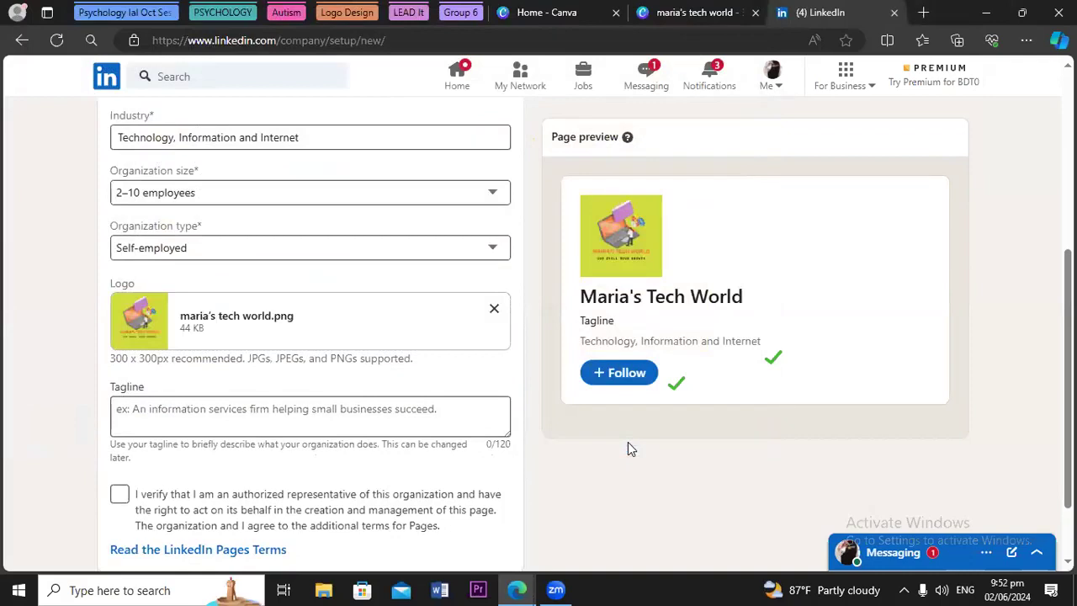
{"action": "left_click", "coordinate": [191, 429]}
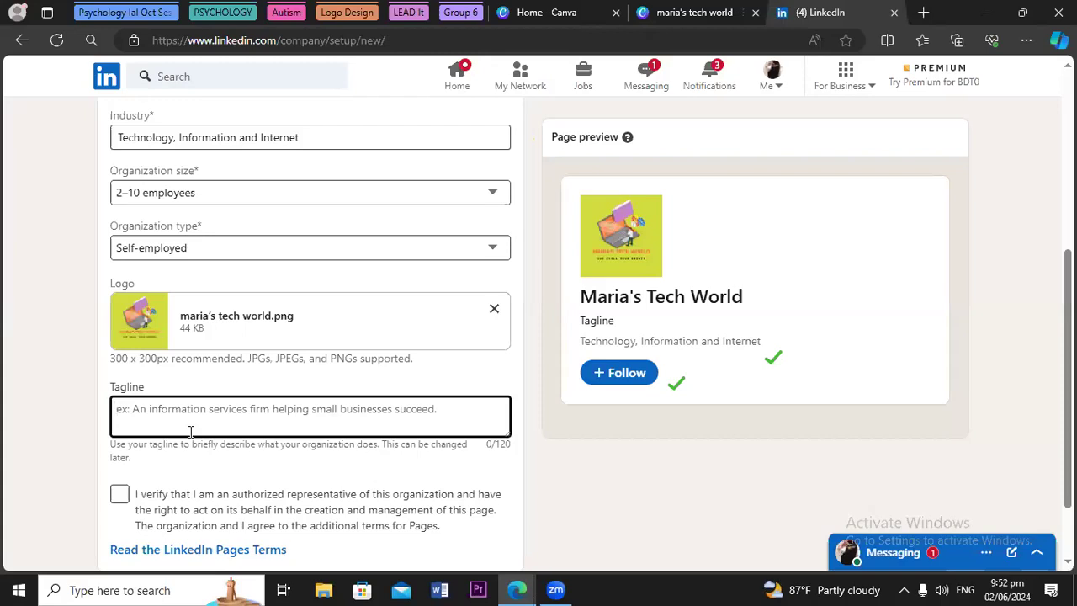
Enter the tagline 'Our Skill Your Growth' and tick the authorized-representative verification
{"action": "type", "text": "Our"}
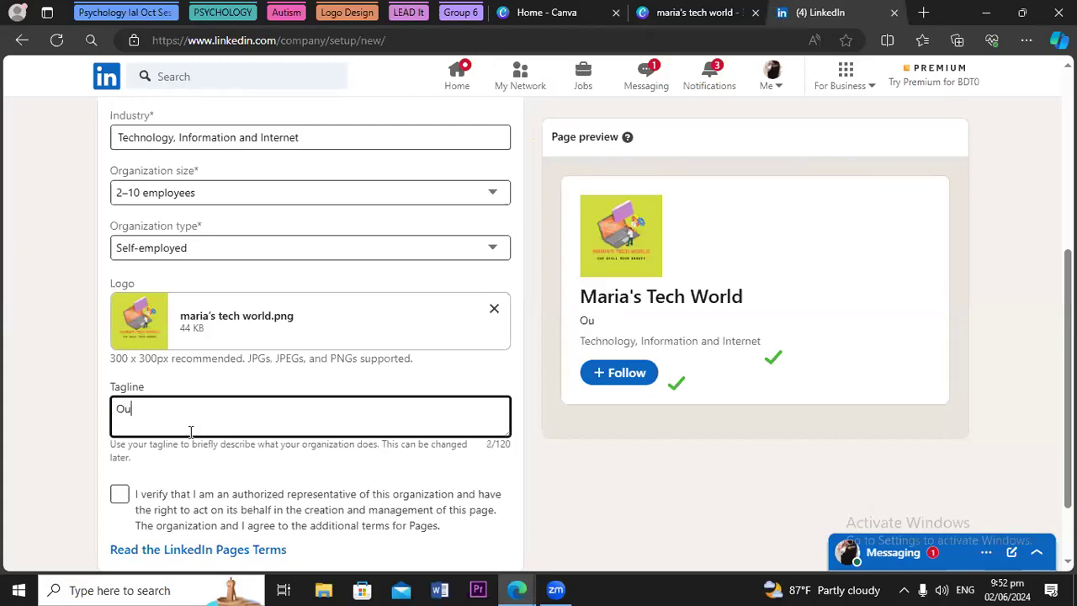
{"action": "type", "text": " Skill You"}
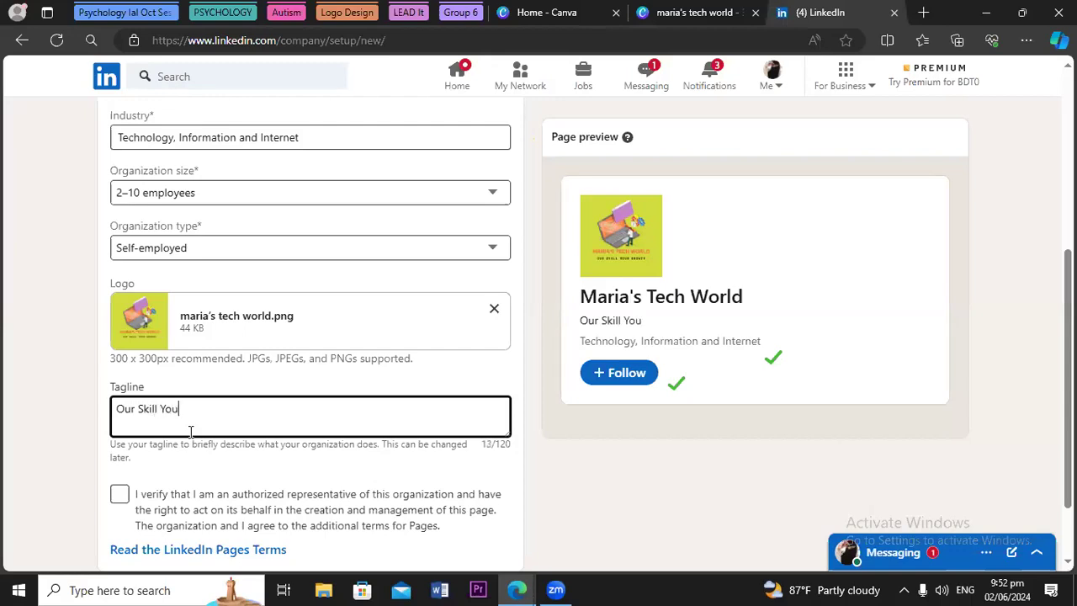
{"action": "type", "text": "r Growth"}
{"action": "left_click", "coordinate": [118, 494]}
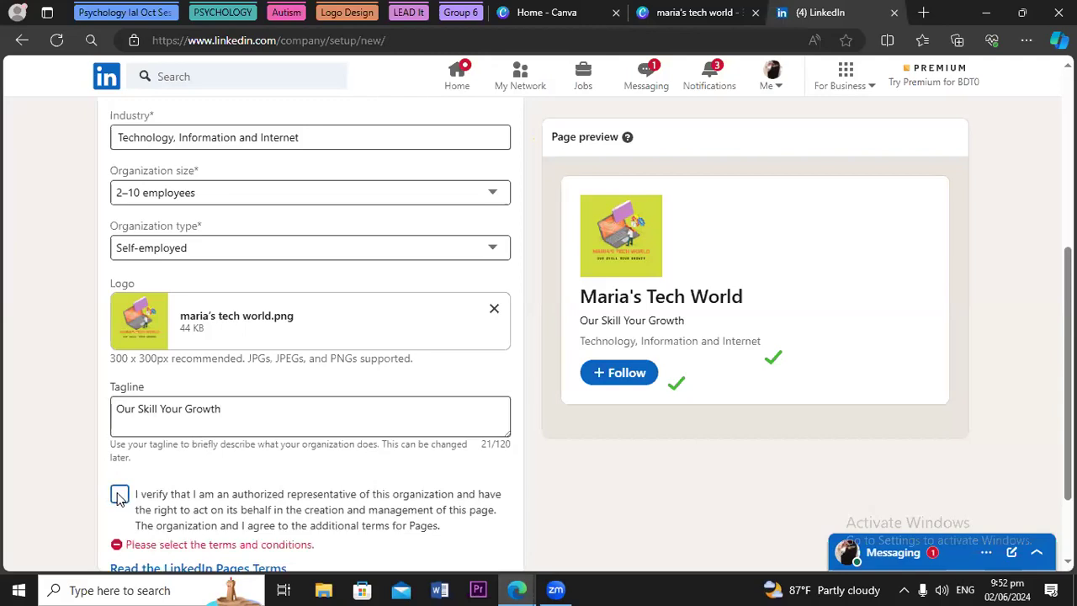
{"action": "left_click", "coordinate": [119, 496]}
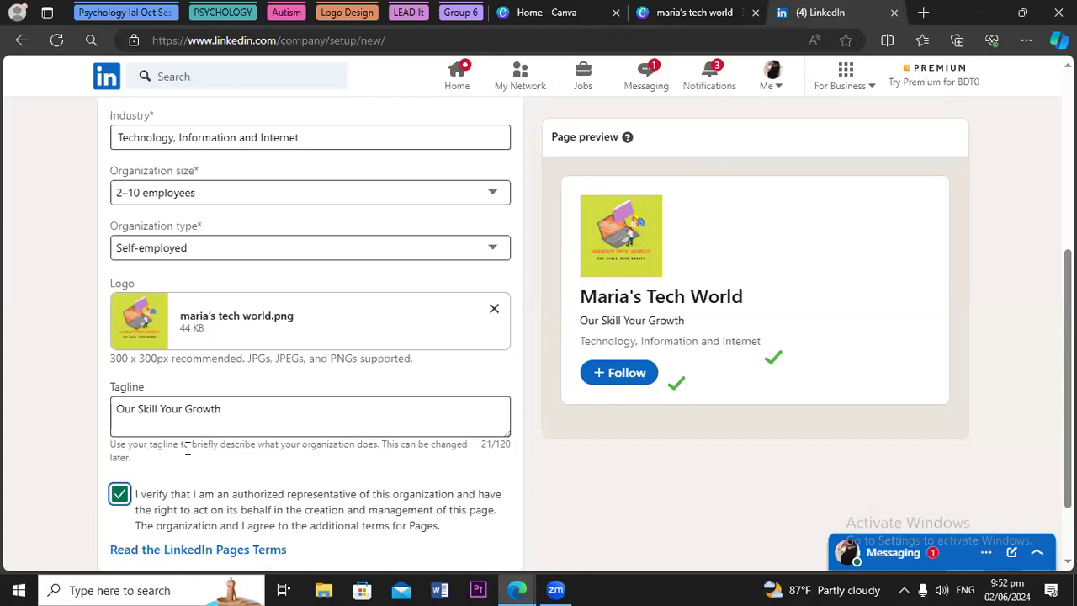
{"action": "scroll", "coordinate": [1043, 483], "scroll_direction": "down", "scroll_amount": 1}
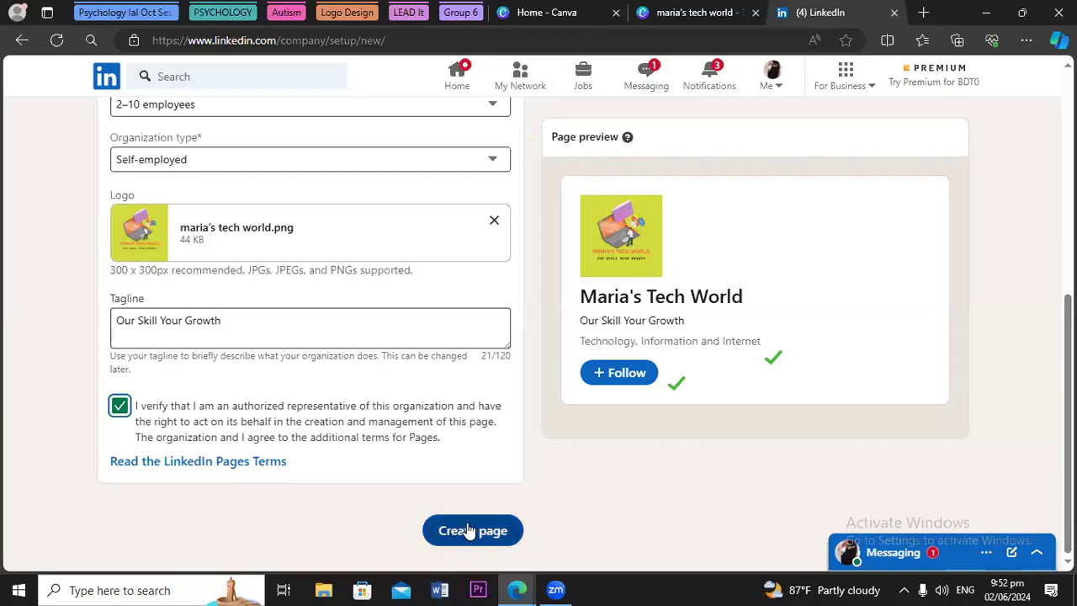
Create the Maria's Tech World page, then start adding its description from the admin page
{"action": "left_click", "coordinate": [469, 530]}
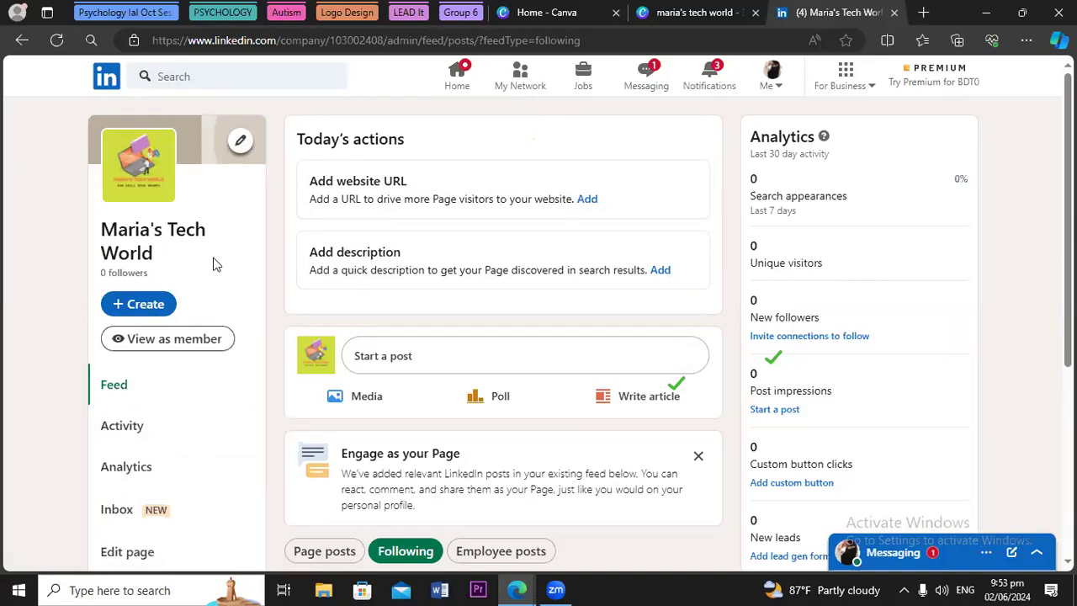
{"action": "left_click", "coordinate": [586, 201]}
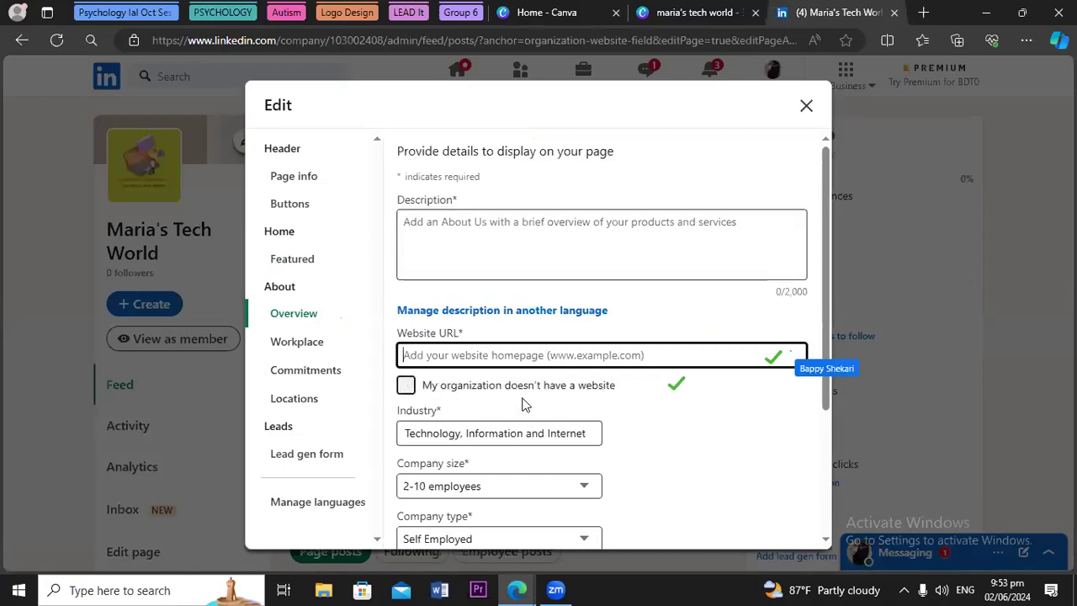
Tick 'no website' and enter the description 'Maria's Tech World is a self-employed organization.'
{"action": "left_click", "coordinate": [406, 385]}
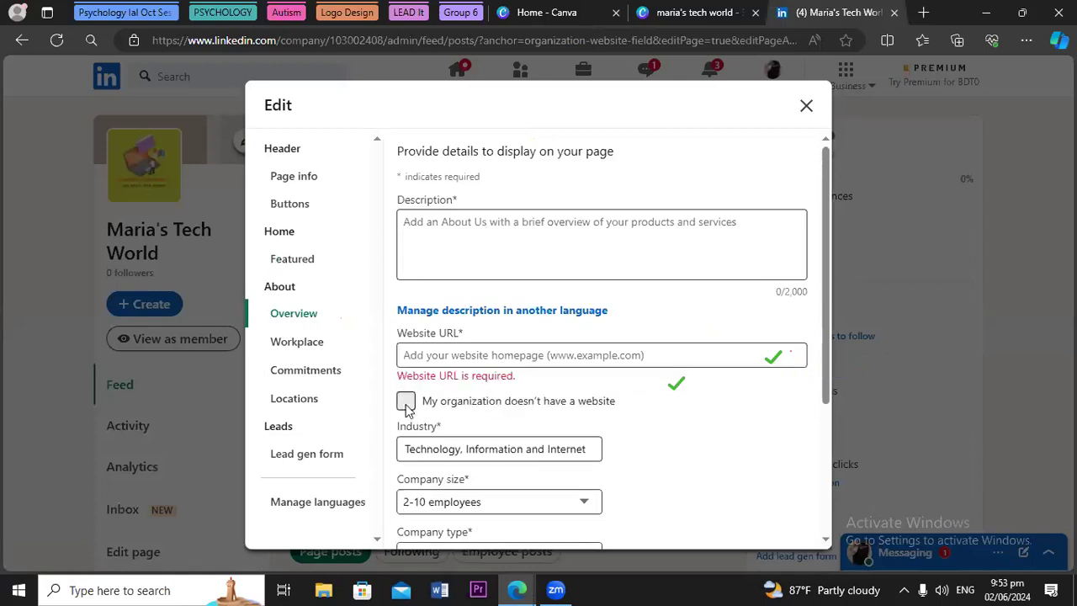
{"action": "left_click", "coordinate": [405, 401]}
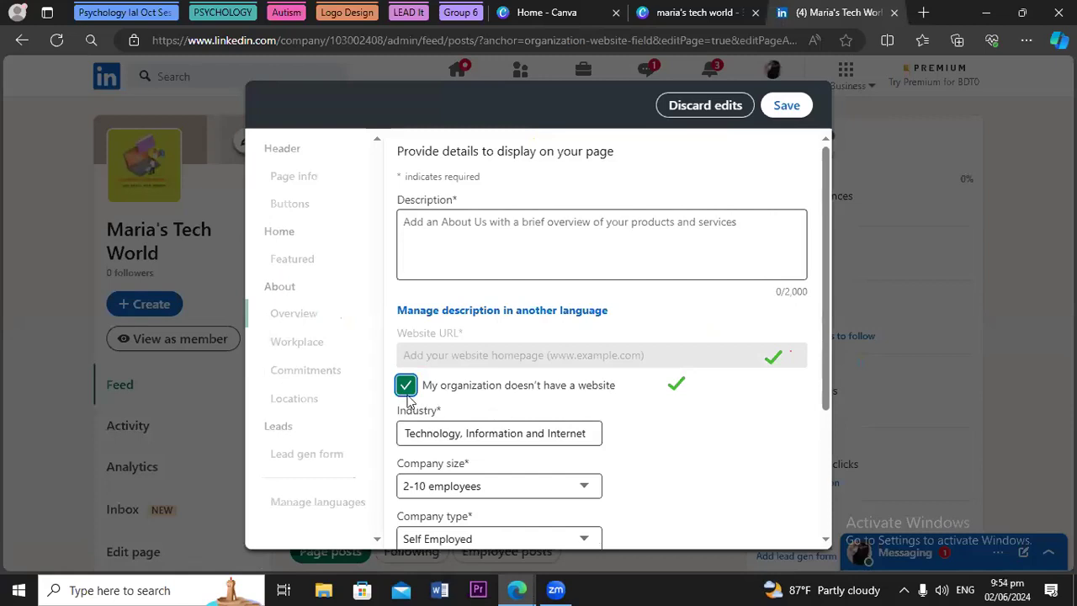
{"action": "left_click", "coordinate": [441, 231]}
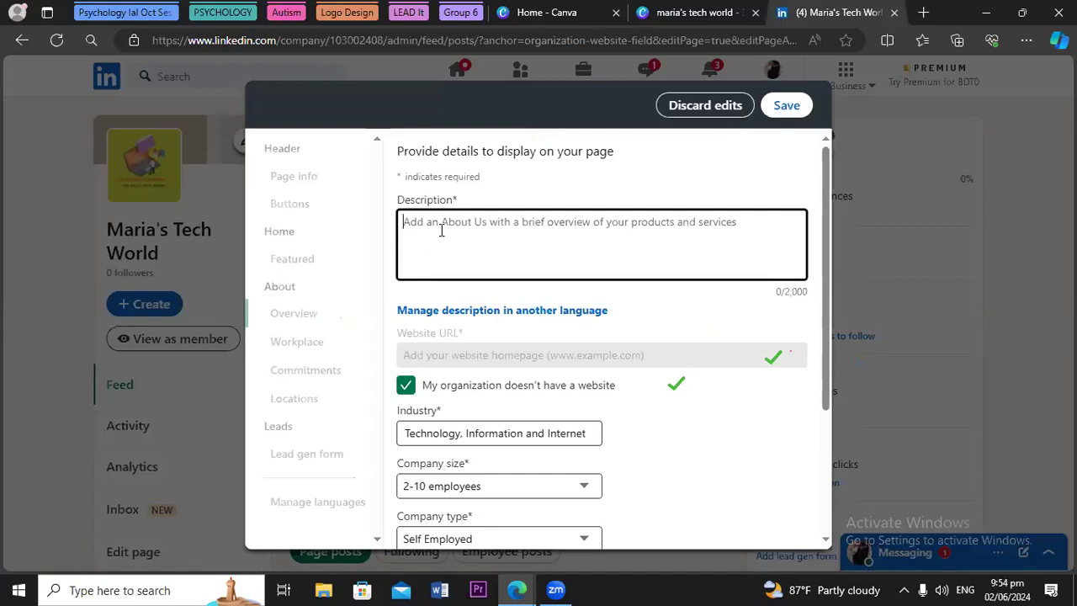
{"action": "type", "text": "M"}
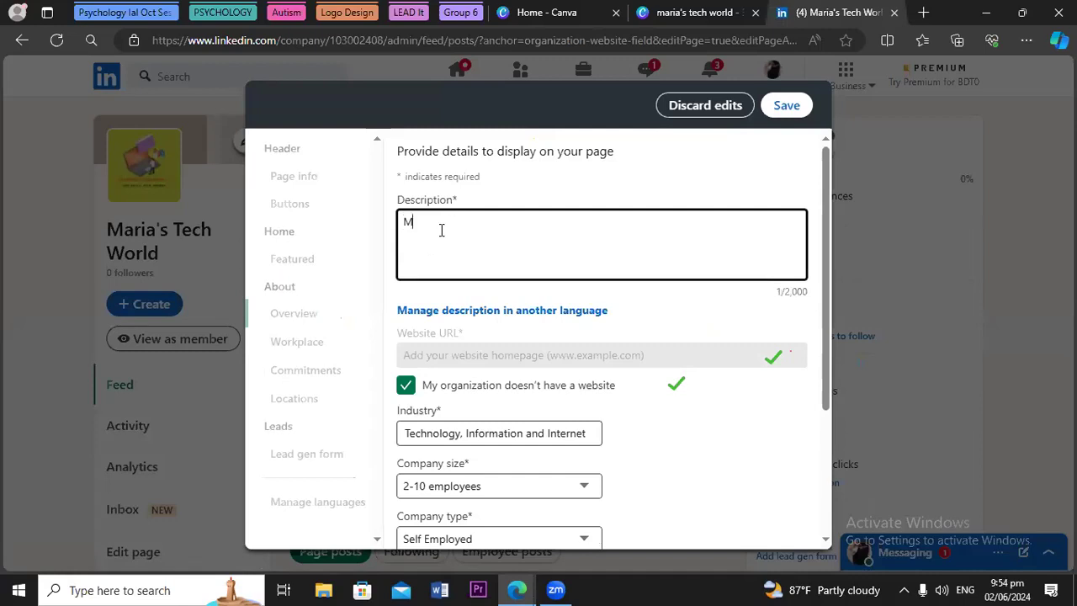
{"action": "type", "text": "aria's Tech World is a self employed"}
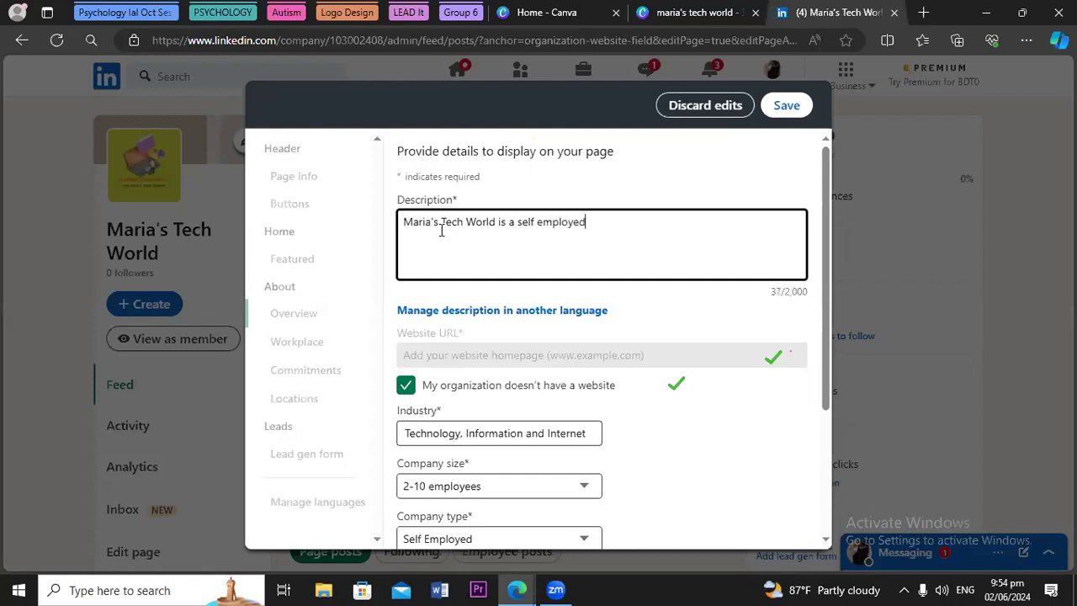
{"action": "type", "text": " organization."}
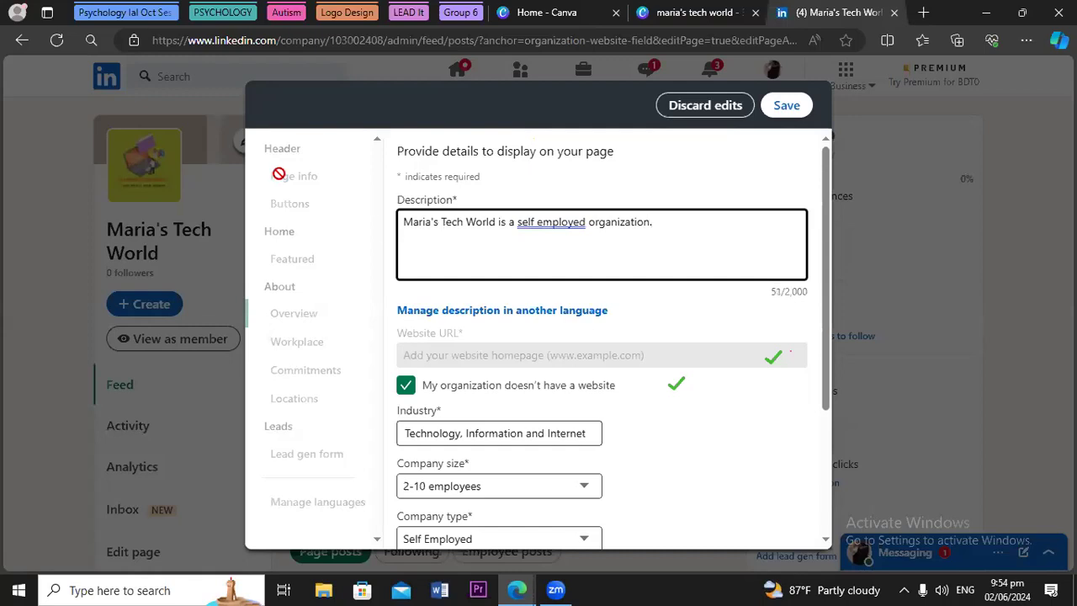
{"action": "left_click", "coordinate": [537, 224]}
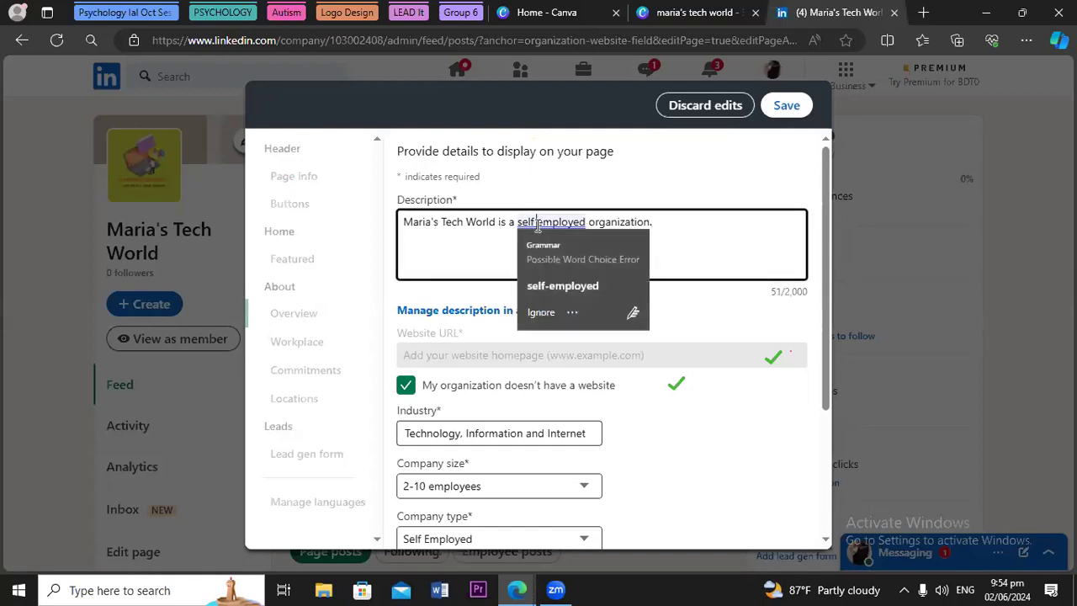
{"action": "left_click", "coordinate": [539, 287]}
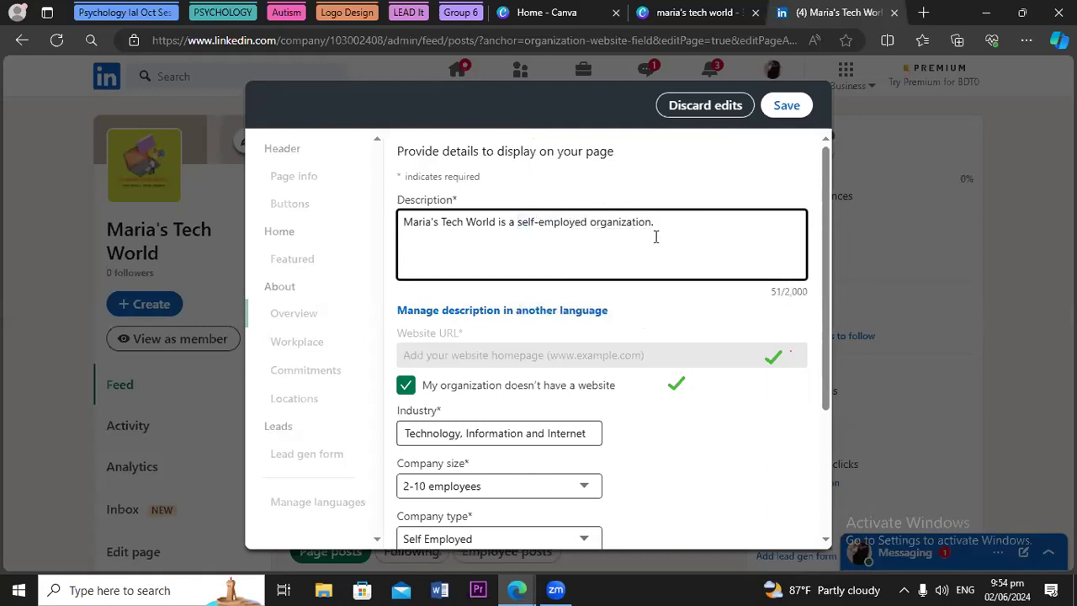
Append 'This page is for helping the digital marketers and freelancers.' to the description
{"action": "left_click", "coordinate": [673, 222]}
{"action": "type", "text": "This page is for helping"}
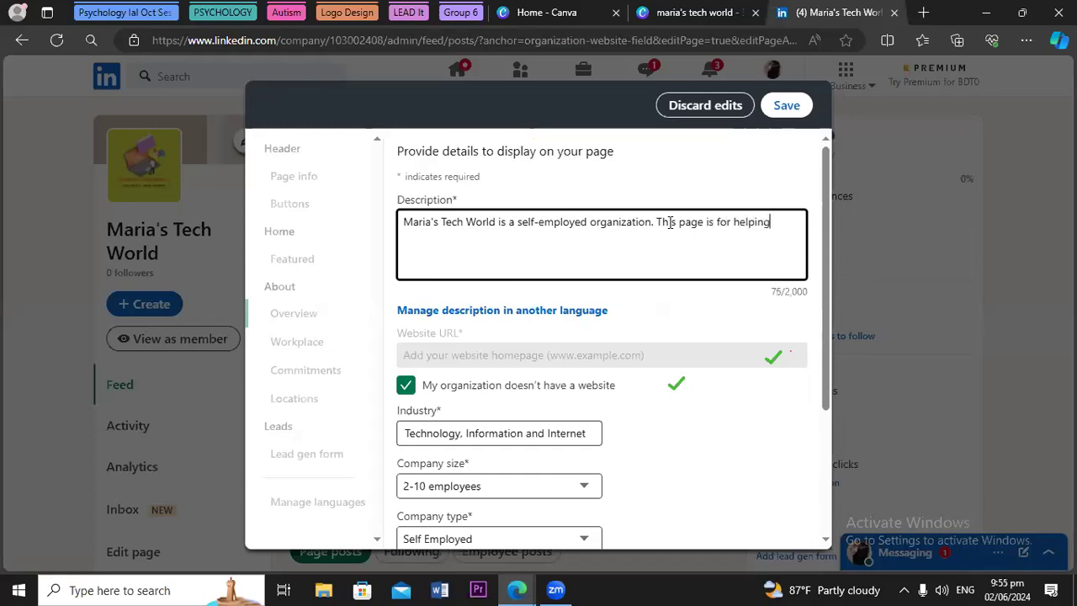
{"action": "type", "text": " the digital ma"}
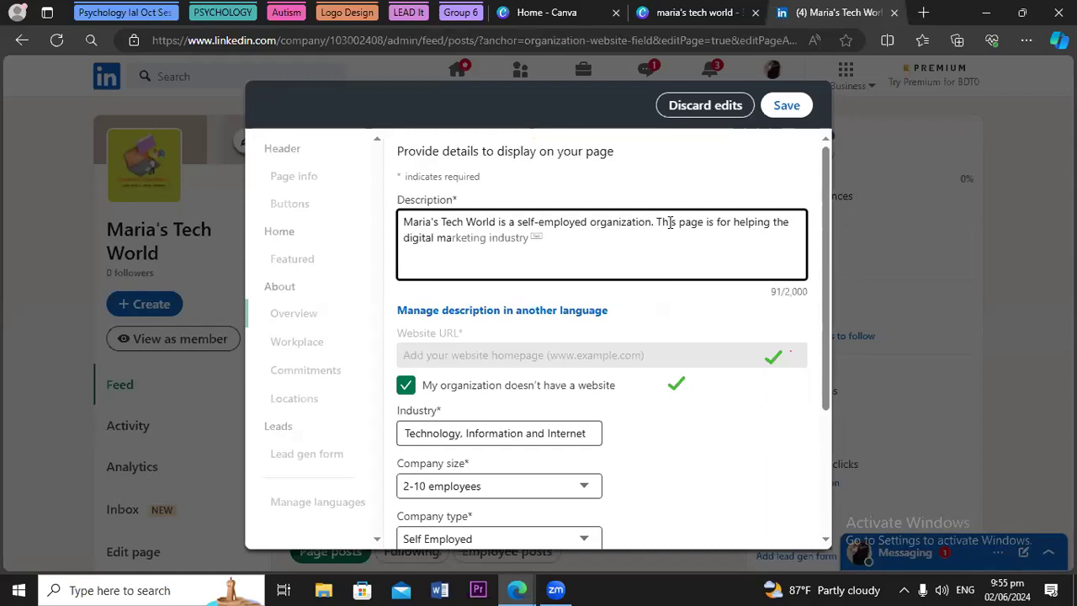
{"action": "type", "text": "rketing"}
{"action": "key", "text": "BackSpace"}
{"action": "key", "text": "BackSpace"}
{"action": "type", "text": "ers and free"}
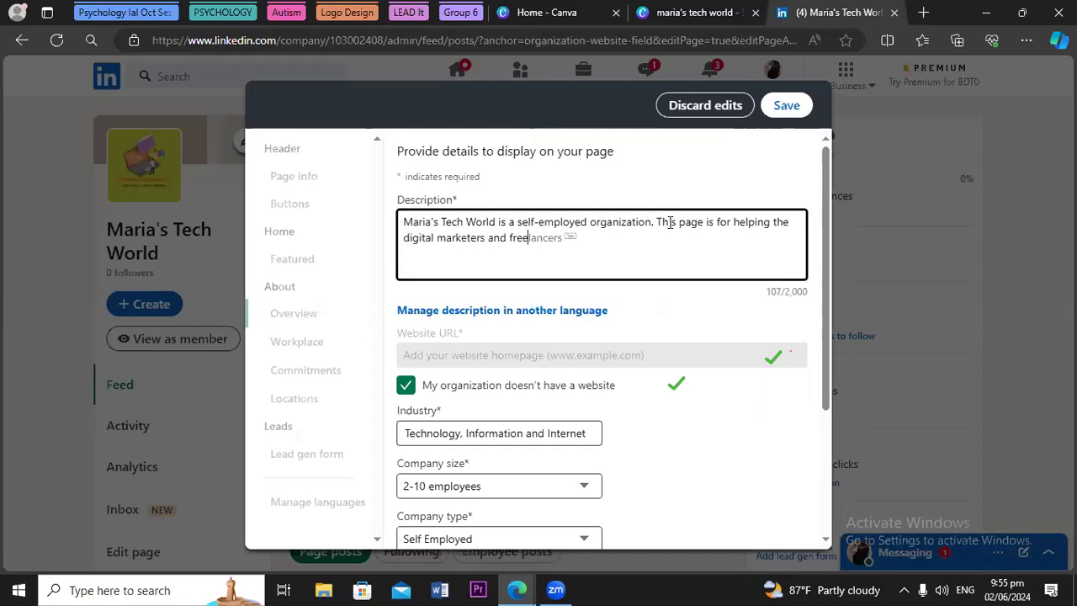
{"action": "type", "text": "lancers."}
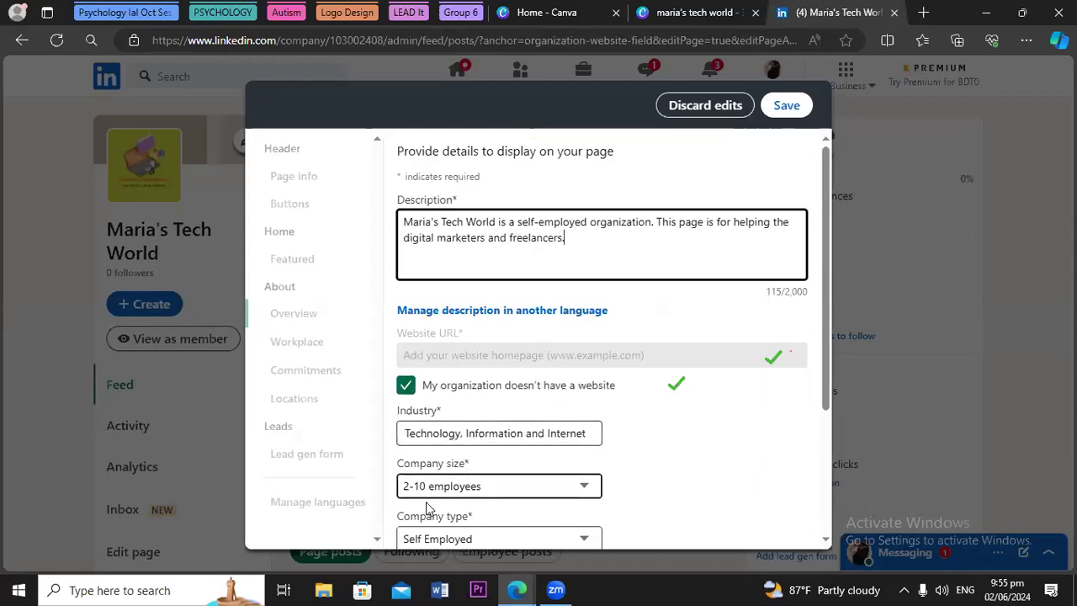
{"action": "left_click_drag", "start_coordinate": [823, 365], "coordinate": [816, 519]}
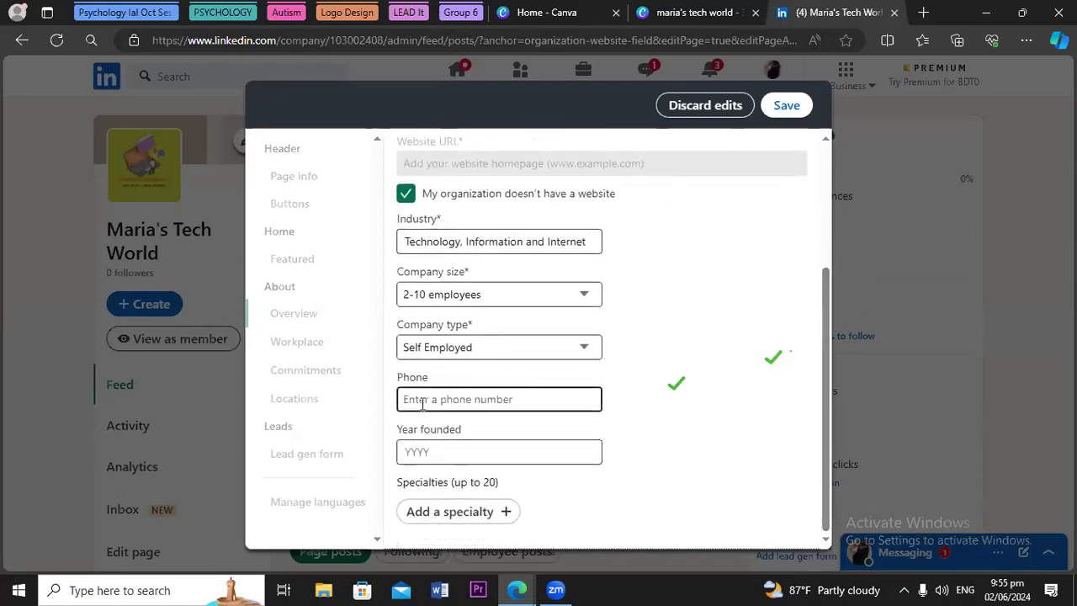
Enter 2024 as the year founded and add Digital Marketing as a specialty
{"action": "left_click", "coordinate": [412, 451]}
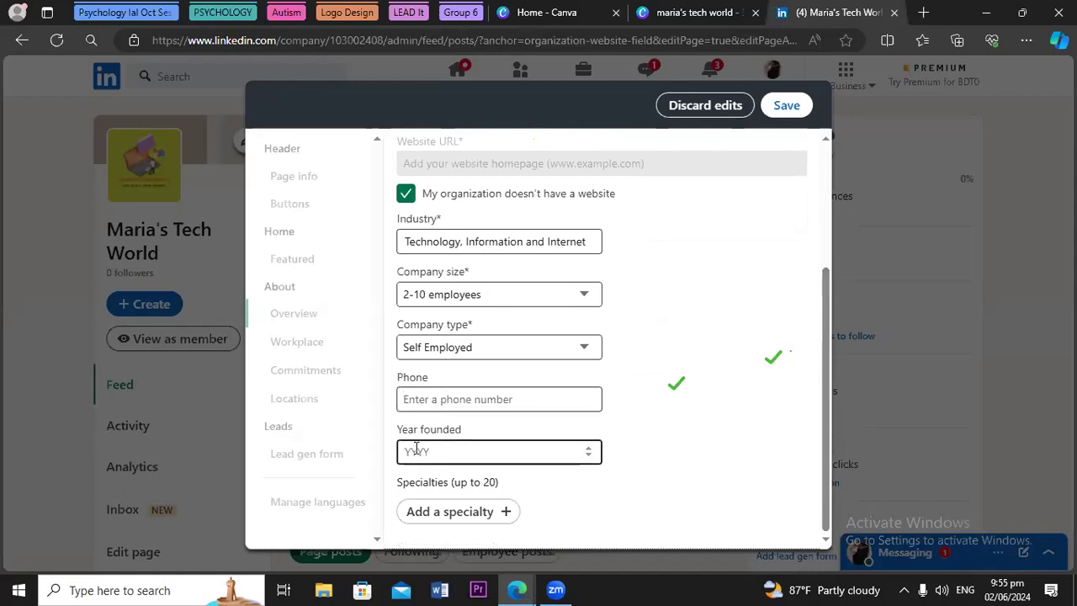
{"action": "type", "text": "2024"}
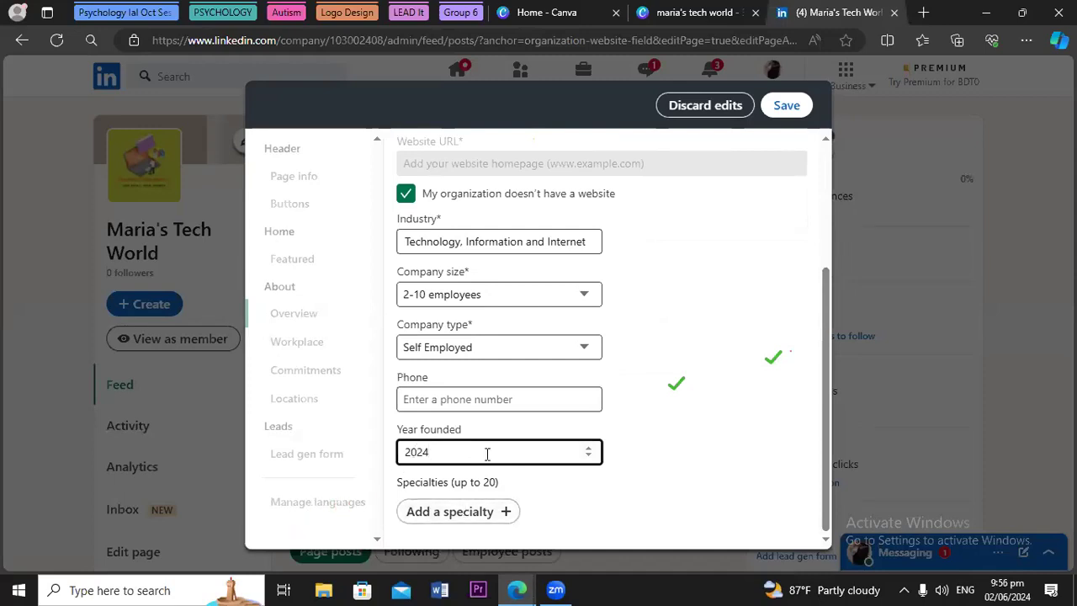
{"action": "left_click", "coordinate": [473, 509]}
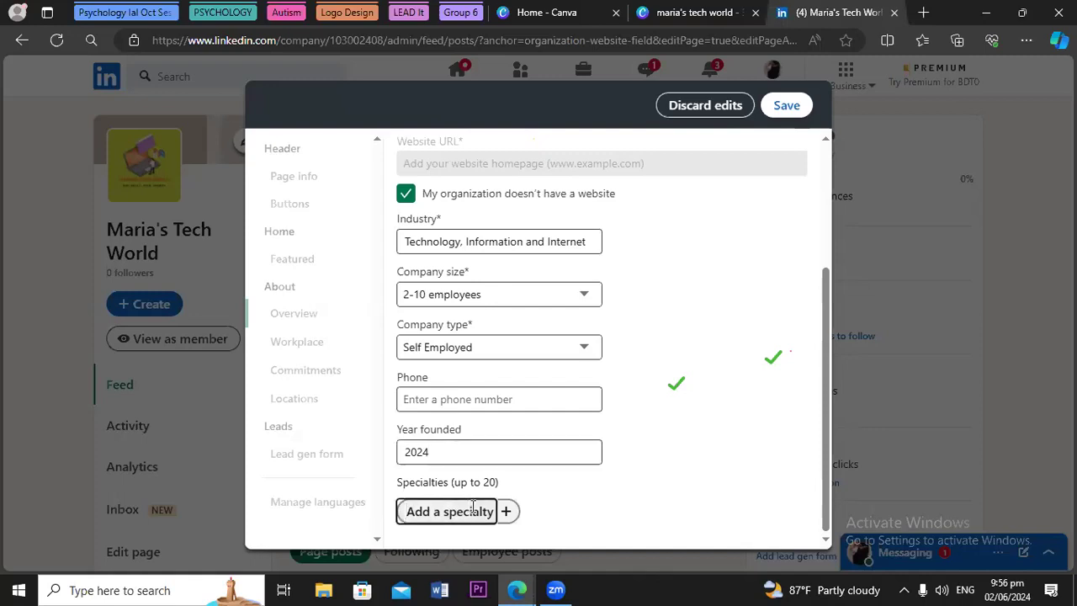
{"action": "type", "text": "Digital"}
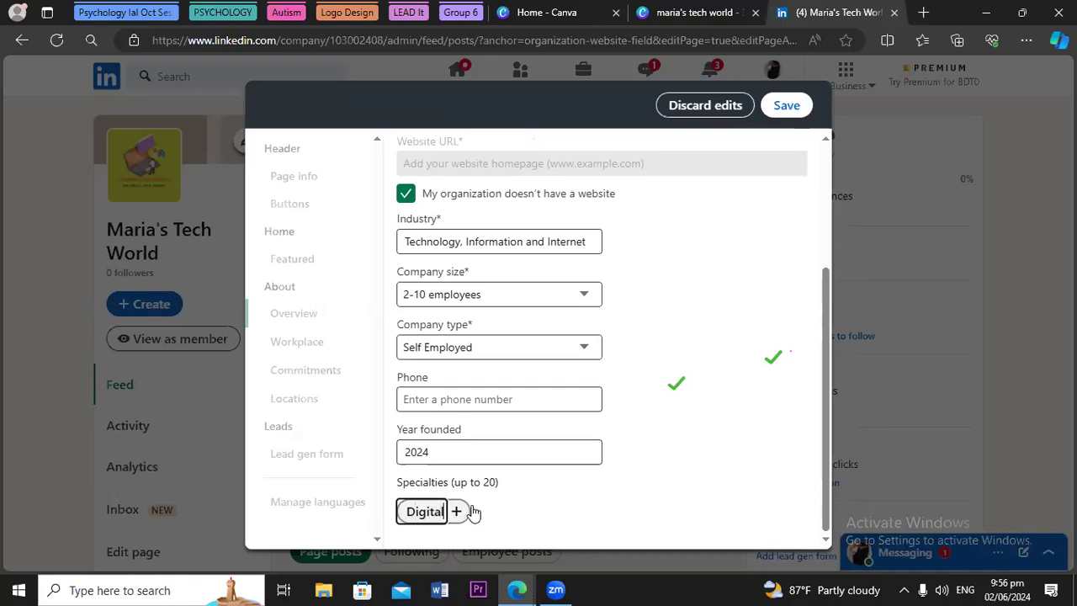
{"action": "type", "text": " Ma"}
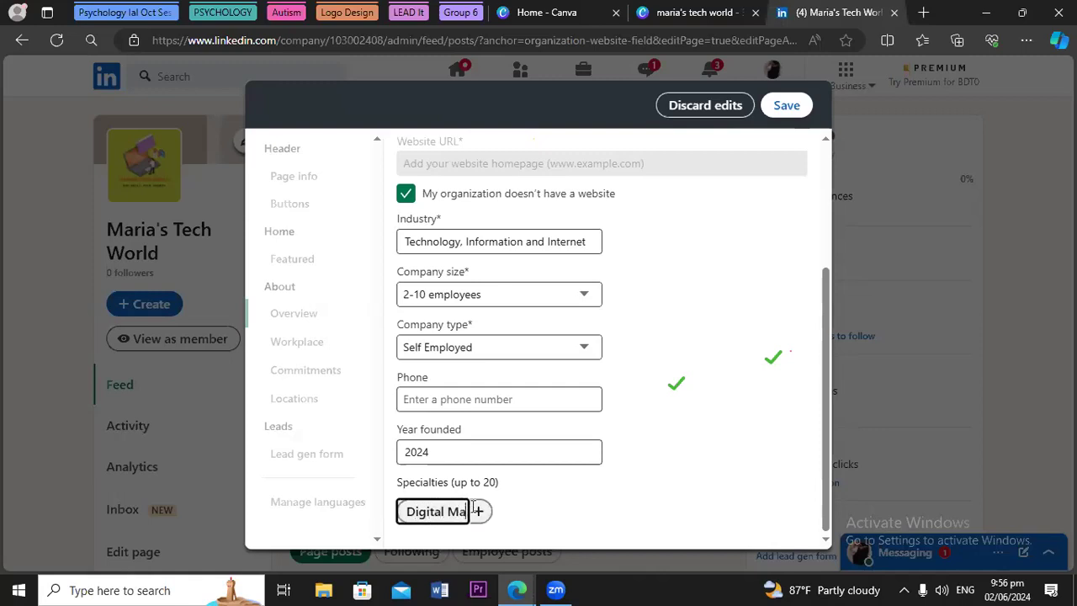
{"action": "type", "text": "rke"}
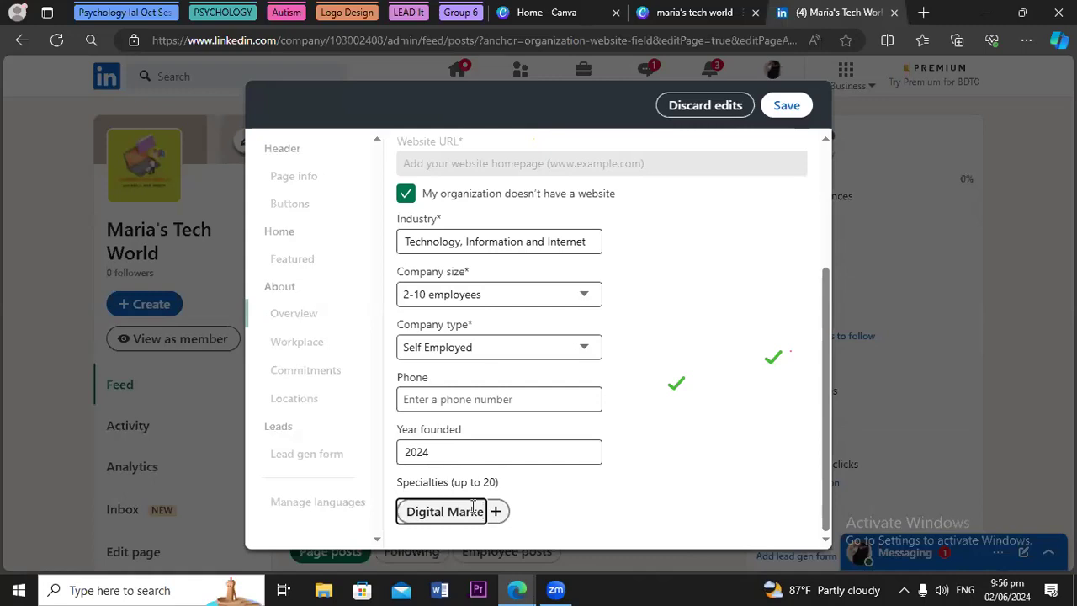
{"action": "type", "text": "ting"}
{"action": "key", "text": "Return"}
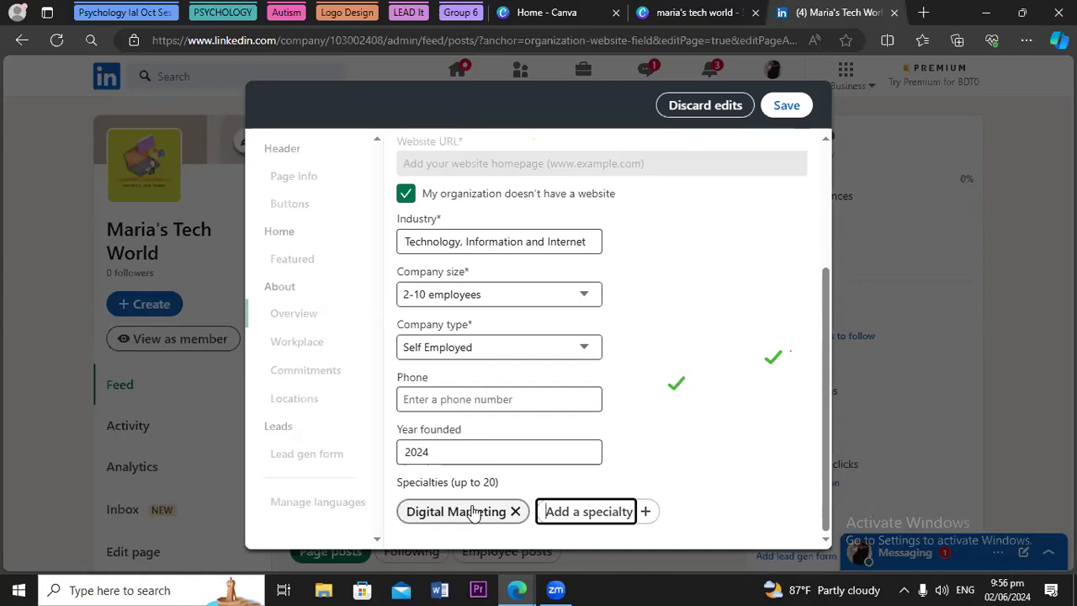
Add Social Media Marketing as a specialty and remove the misspelled 'Social Media Managem,ent' entry
{"action": "type", "text": "Soc"}
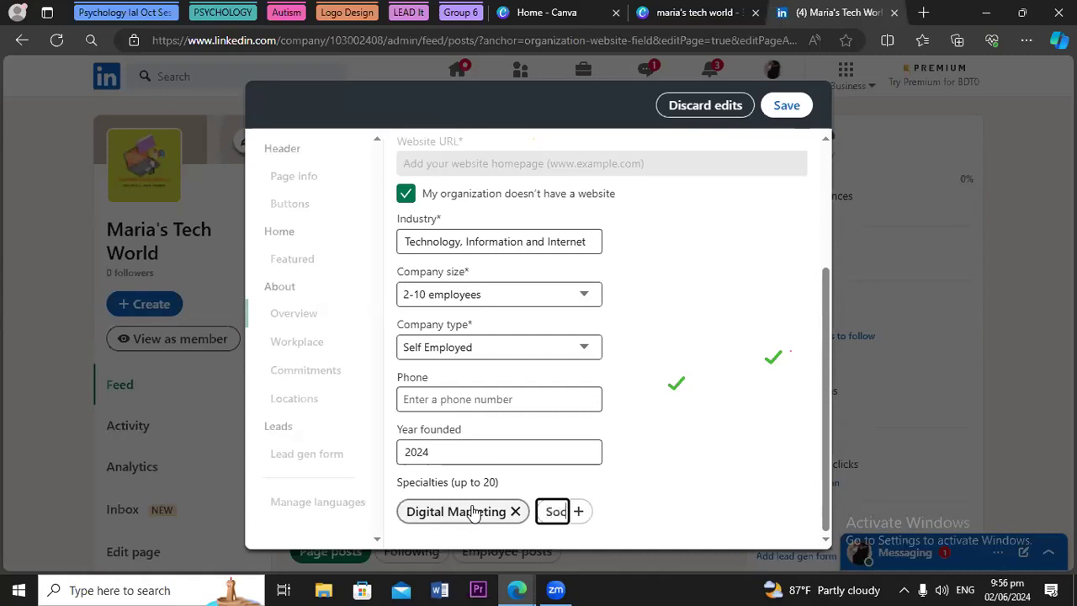
{"action": "type", "text": "ial M"}
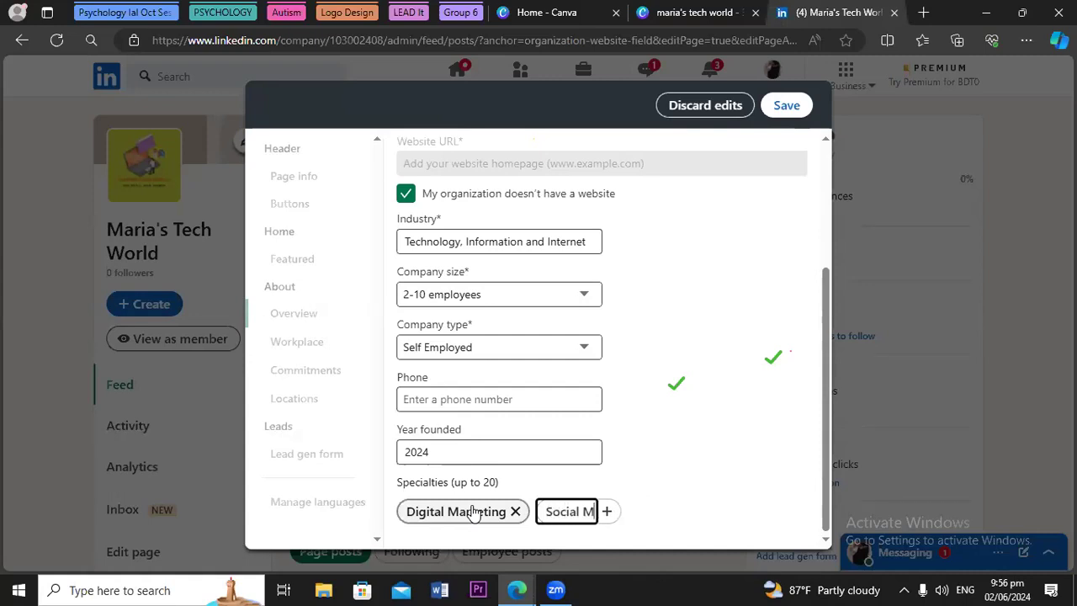
{"action": "type", "text": "edia"}
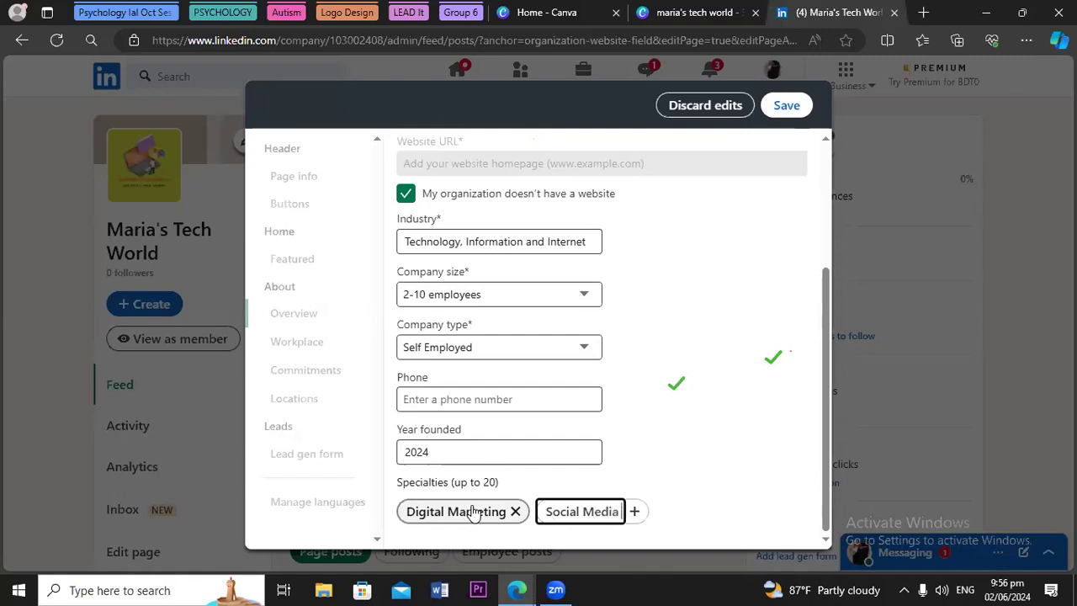
{"action": "type", "text": " Mar"}
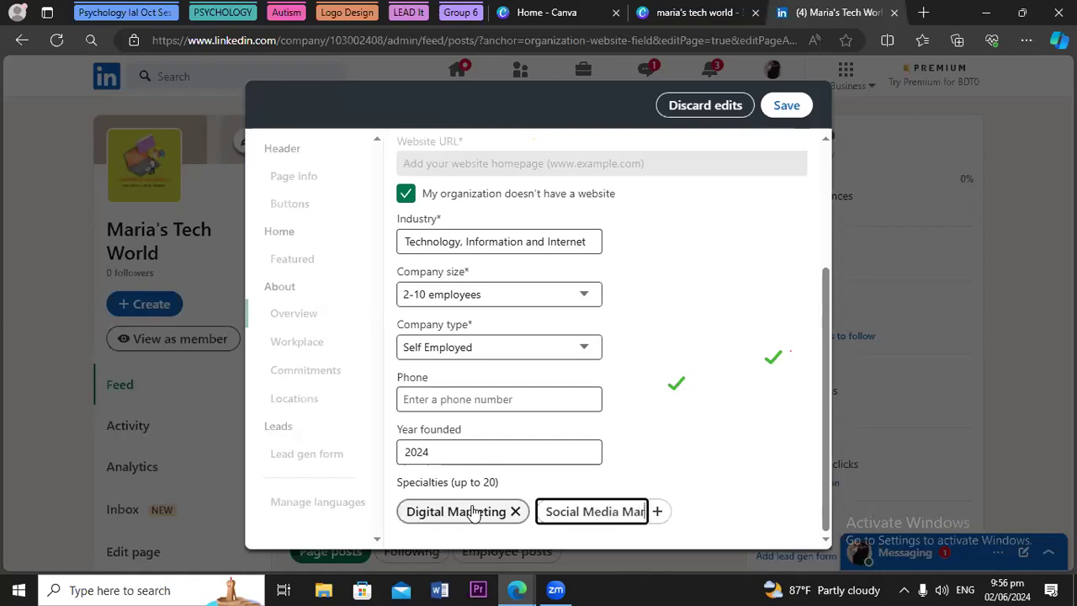
{"action": "type", "text": "keting"}
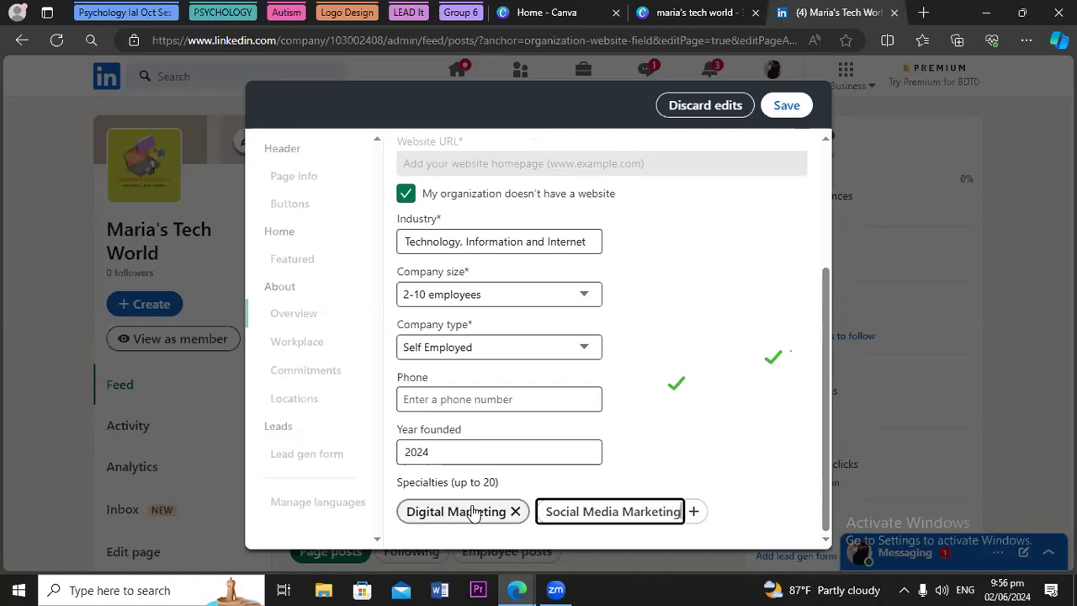
{"action": "key", "text": "Return"}
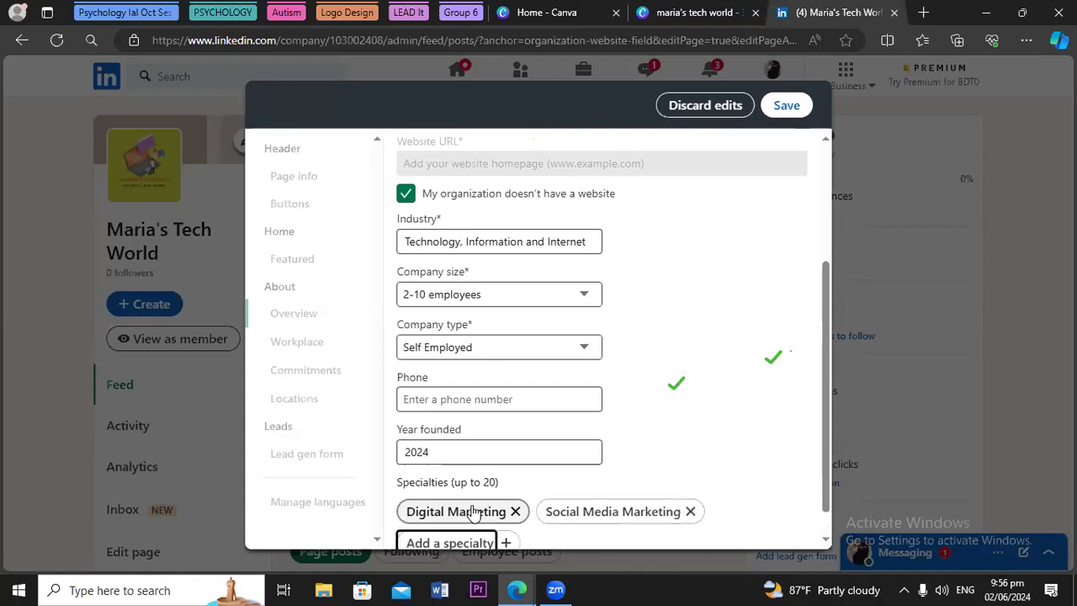
{"action": "type", "text": "So"}
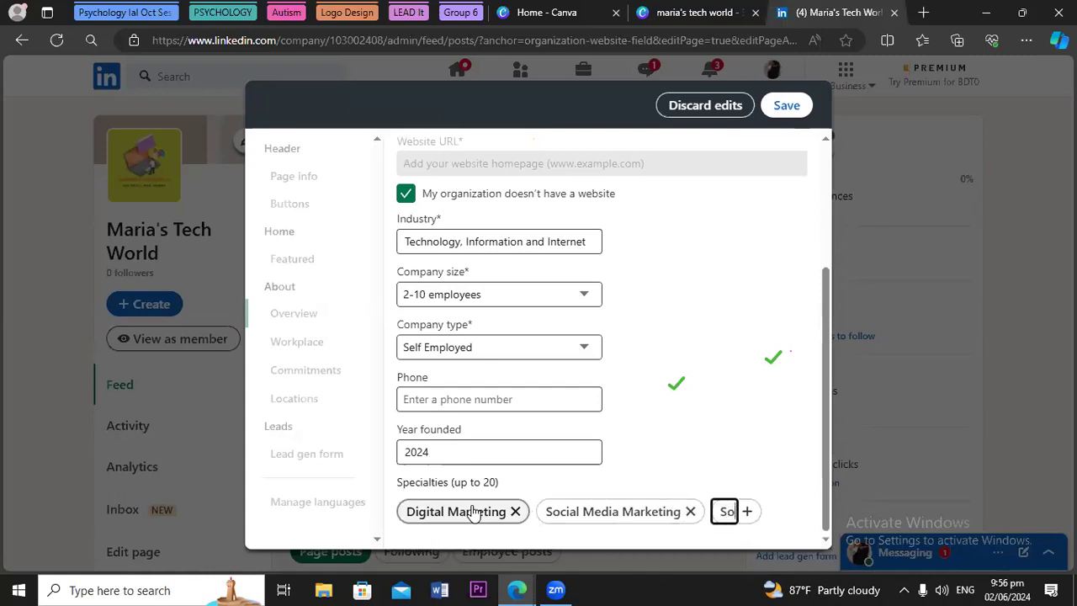
{"action": "type", "text": "cial"}
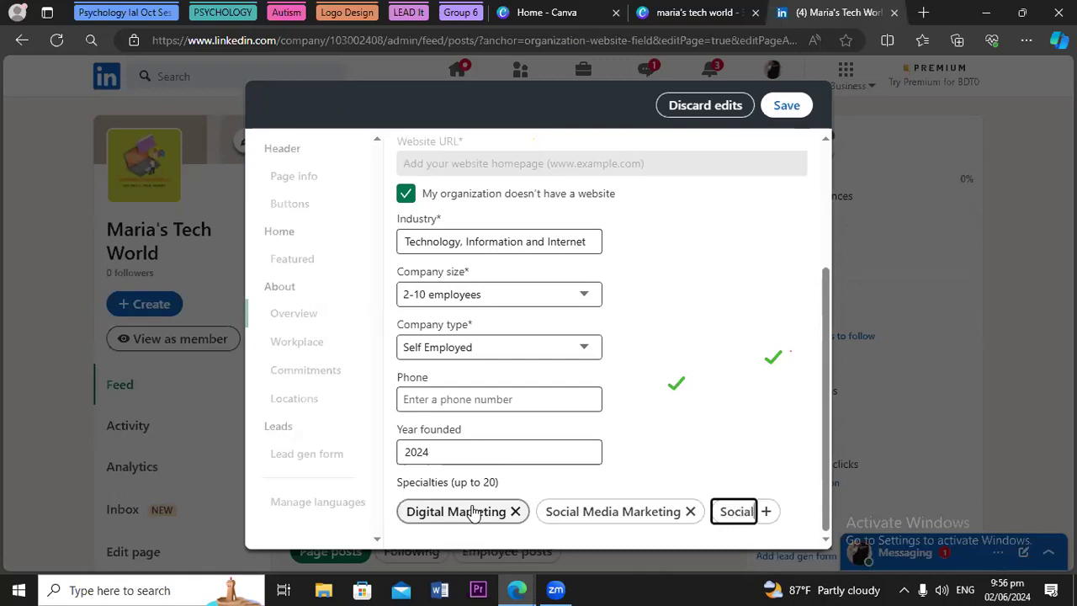
{"action": "type", "text": " Med"}
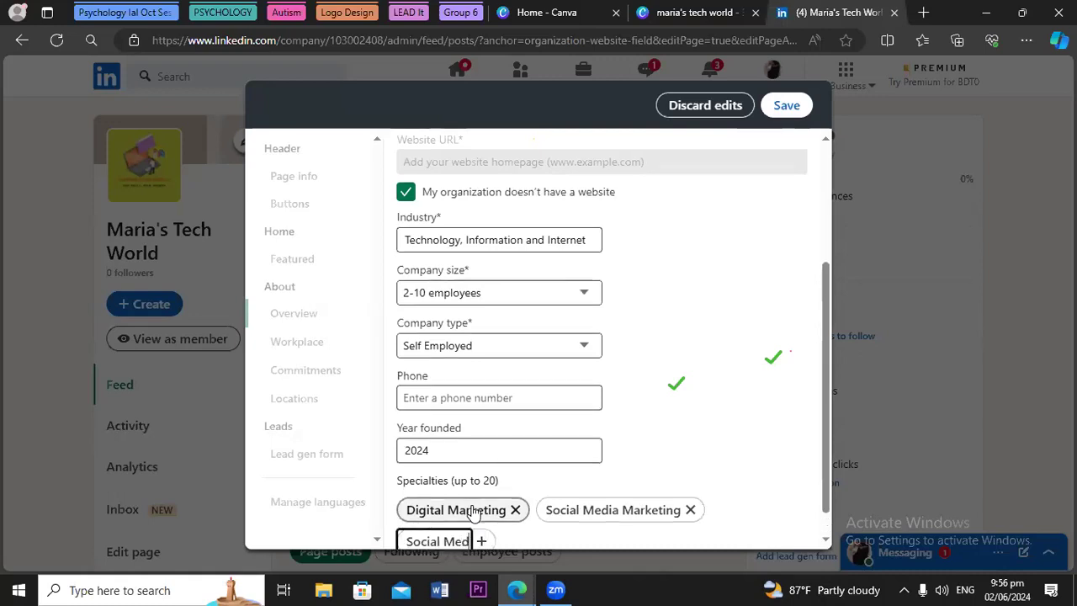
{"action": "type", "text": "ia Ma"}
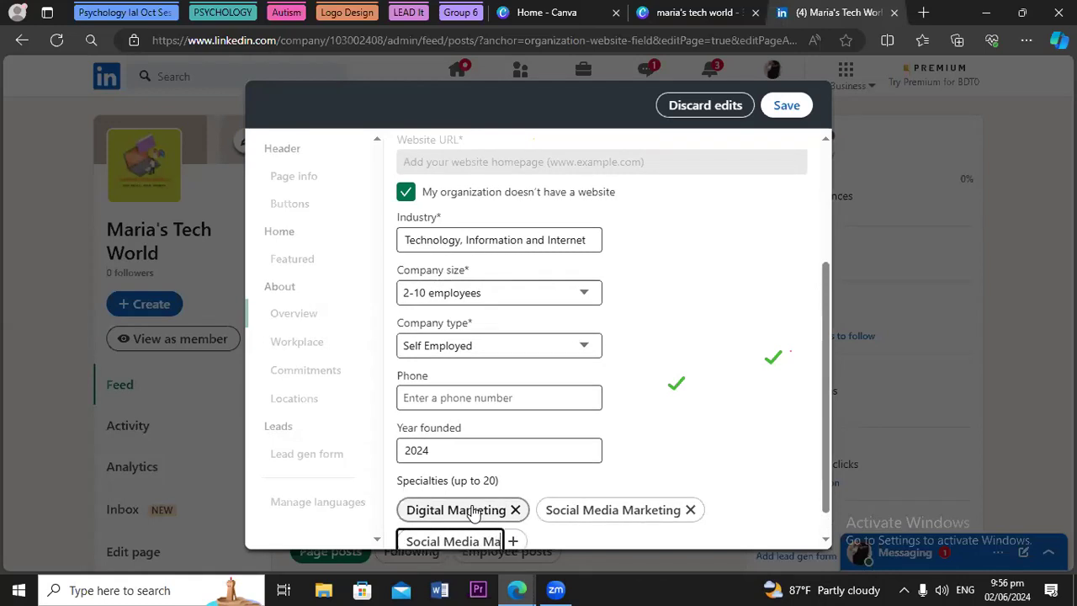
{"action": "type", "text": "nagem,ent"}
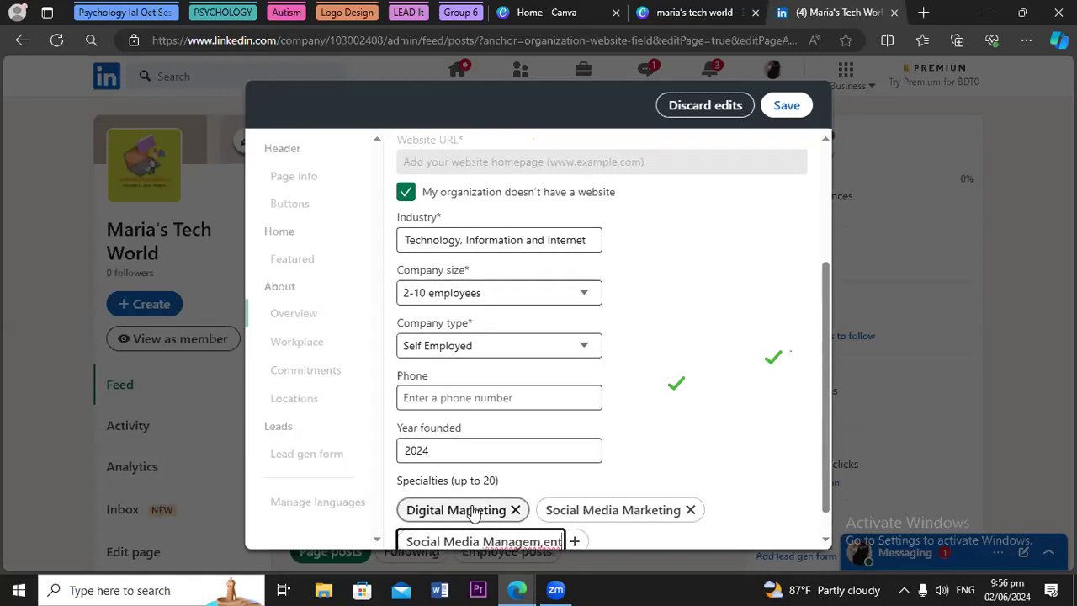
{"action": "key", "text": "Return"}
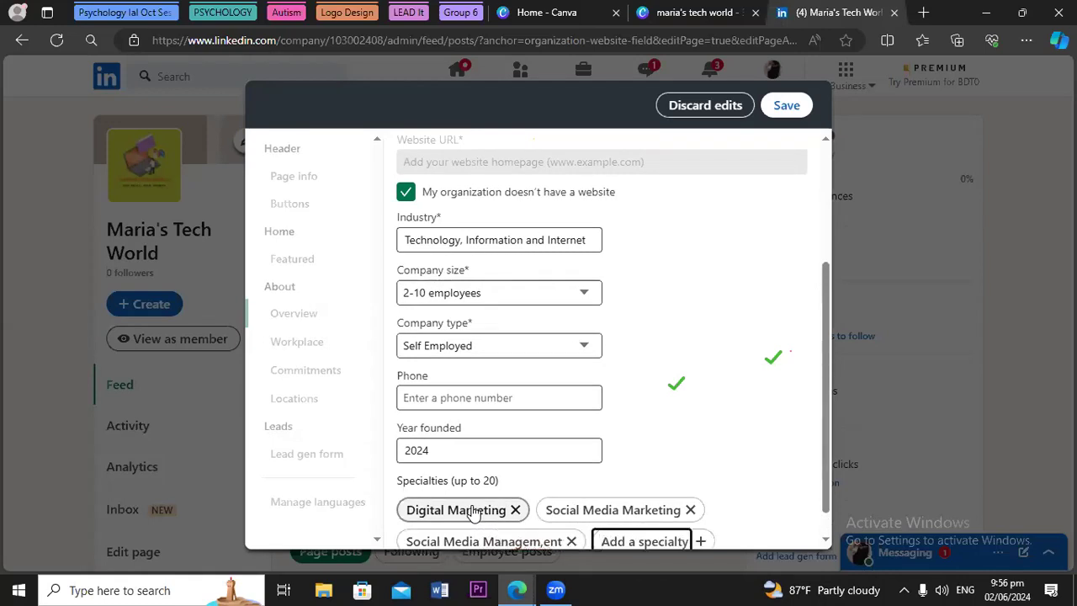
{"action": "left_click_drag", "start_coordinate": [826, 451], "coordinate": [824, 534]}
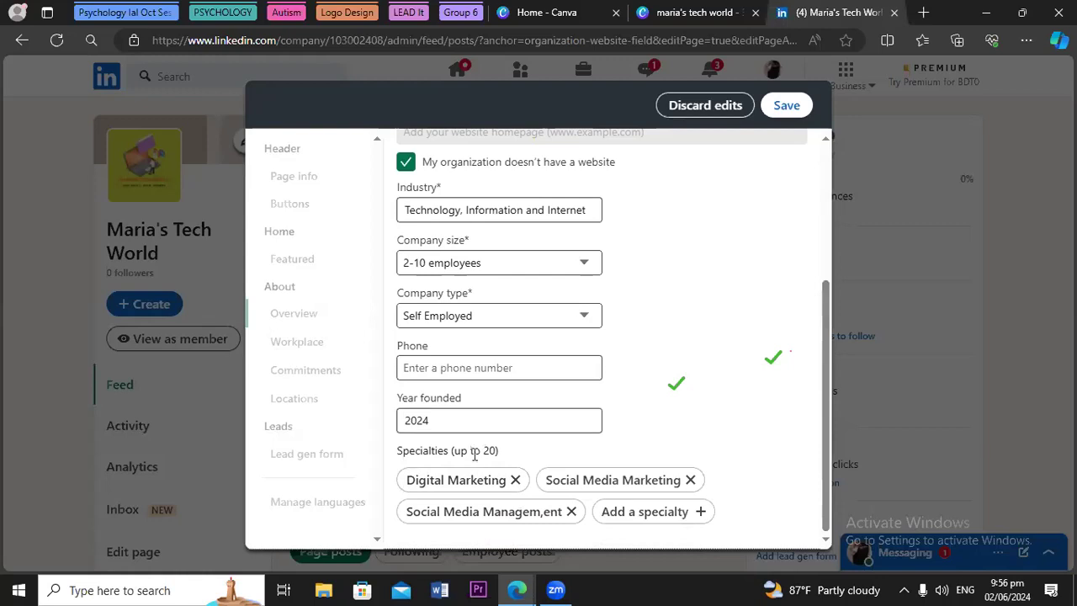
{"action": "left_click", "coordinate": [657, 510]}
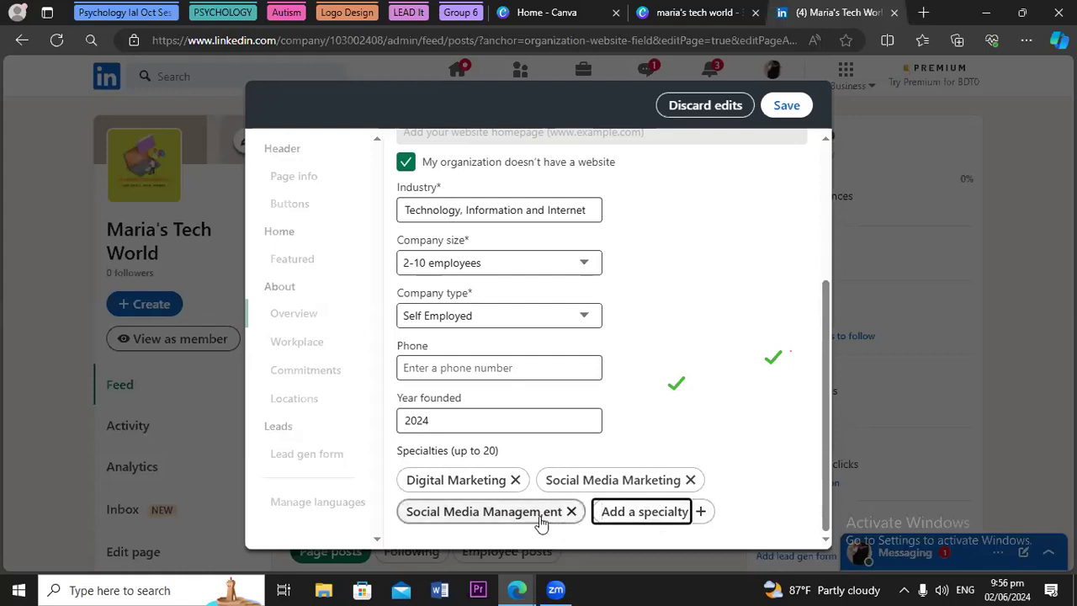
{"action": "left_click", "coordinate": [571, 514]}
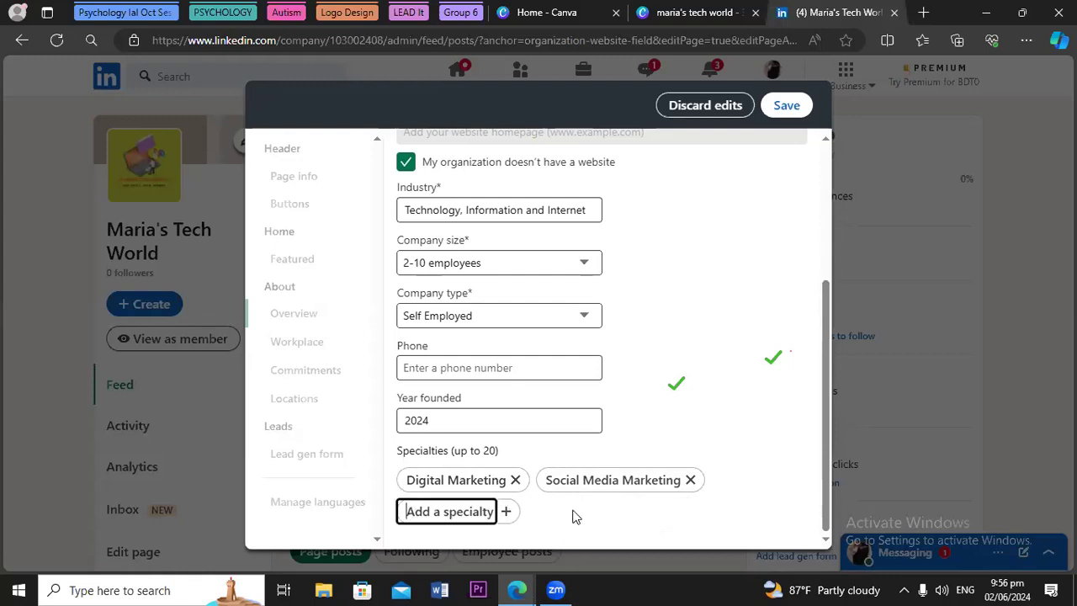
Add Social Media Management, Social Media Advertising, Data Entry, Lead Generation, Search Engine Optimization specialties, then save
{"action": "type", "text": "S"}
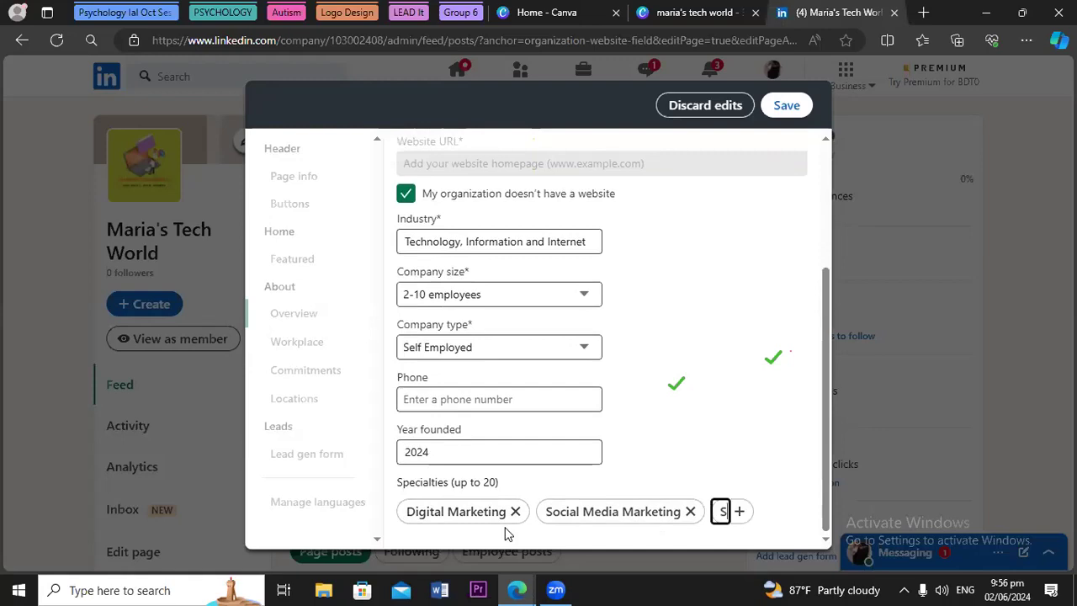
{"action": "type", "text": "ocial"}
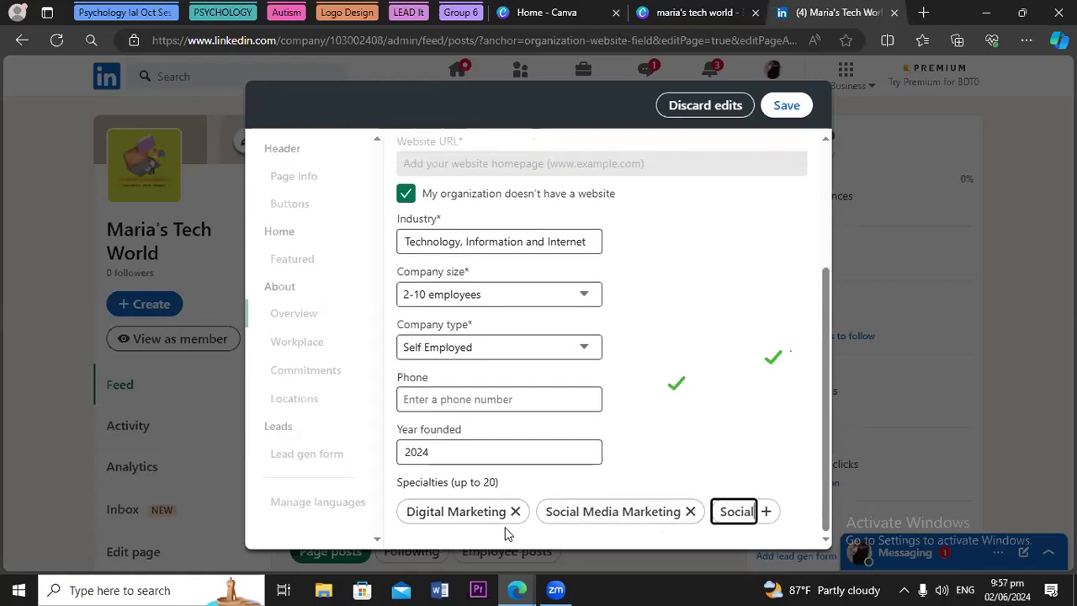
{"action": "type", "text": " Medi"}
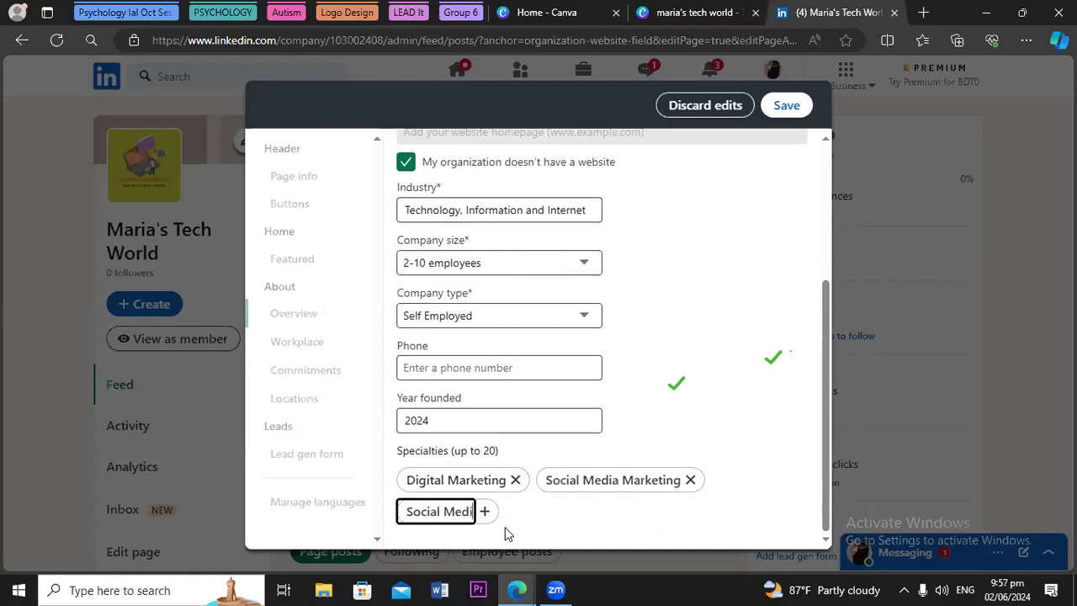
{"action": "type", "text": "a Management"}
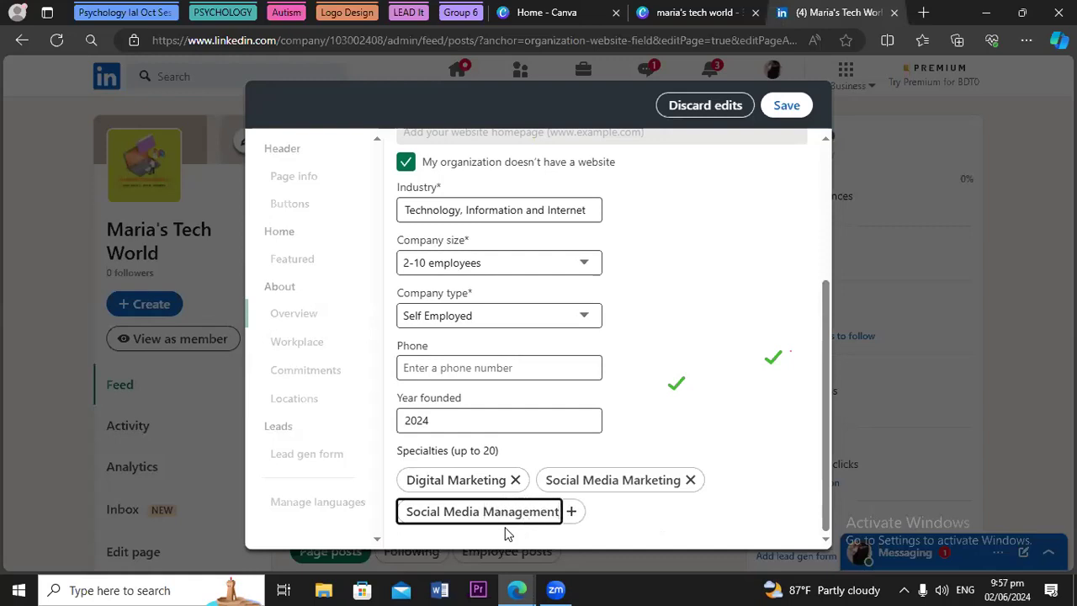
{"action": "key", "text": "Return"}
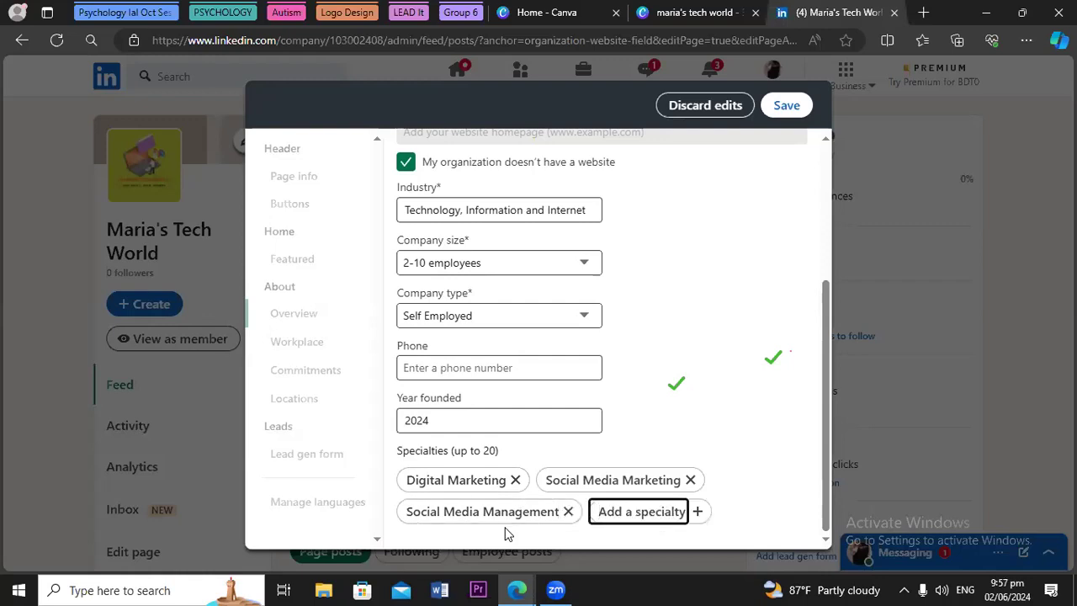
{"action": "type", "text": "Soci"}
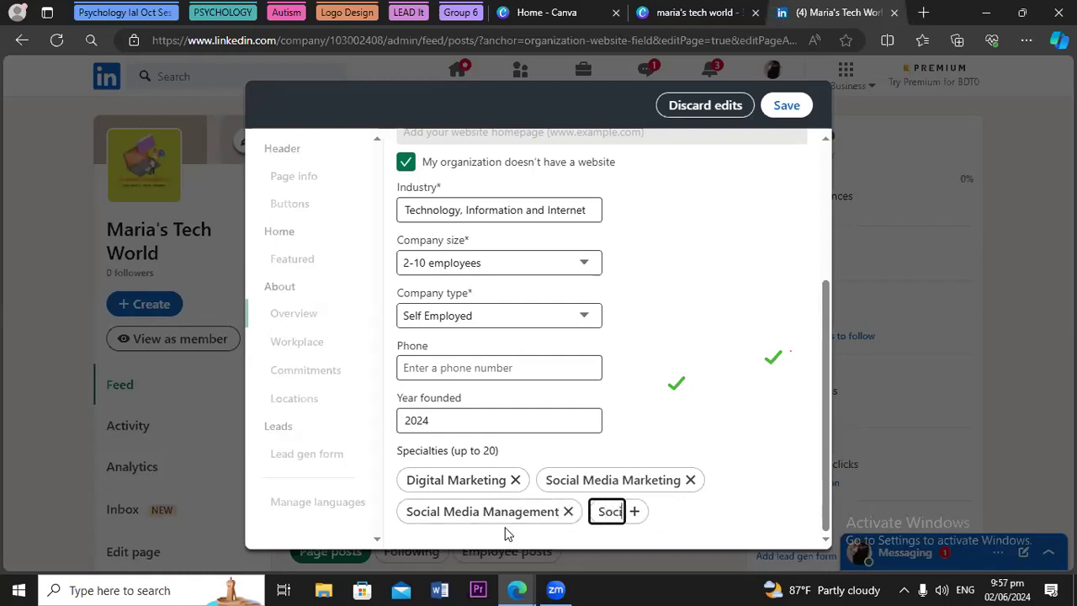
{"action": "type", "text": "al"}
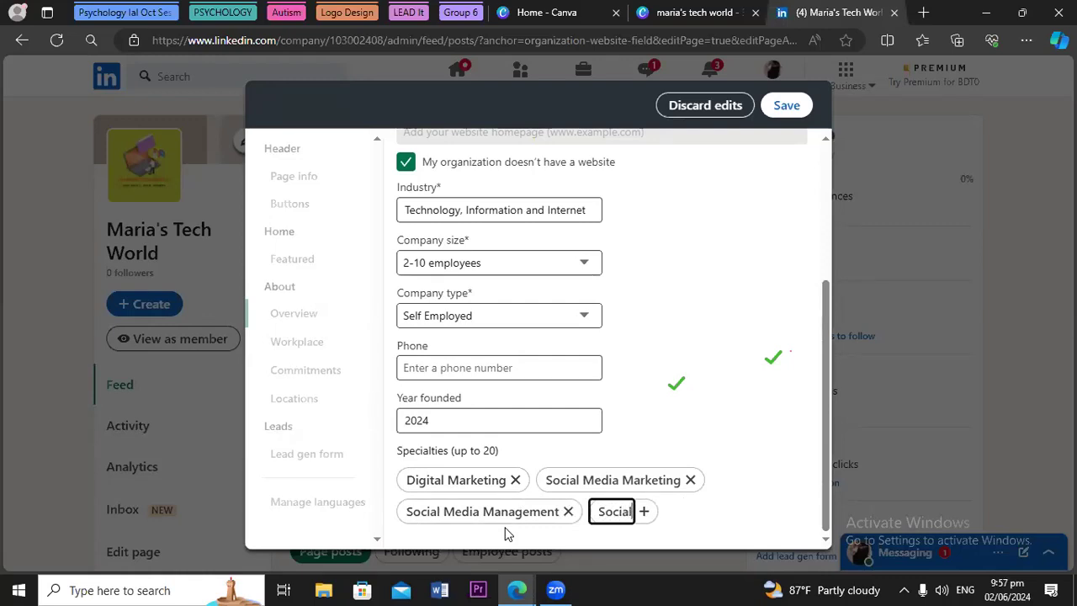
{"action": "type", "text": " Media"}
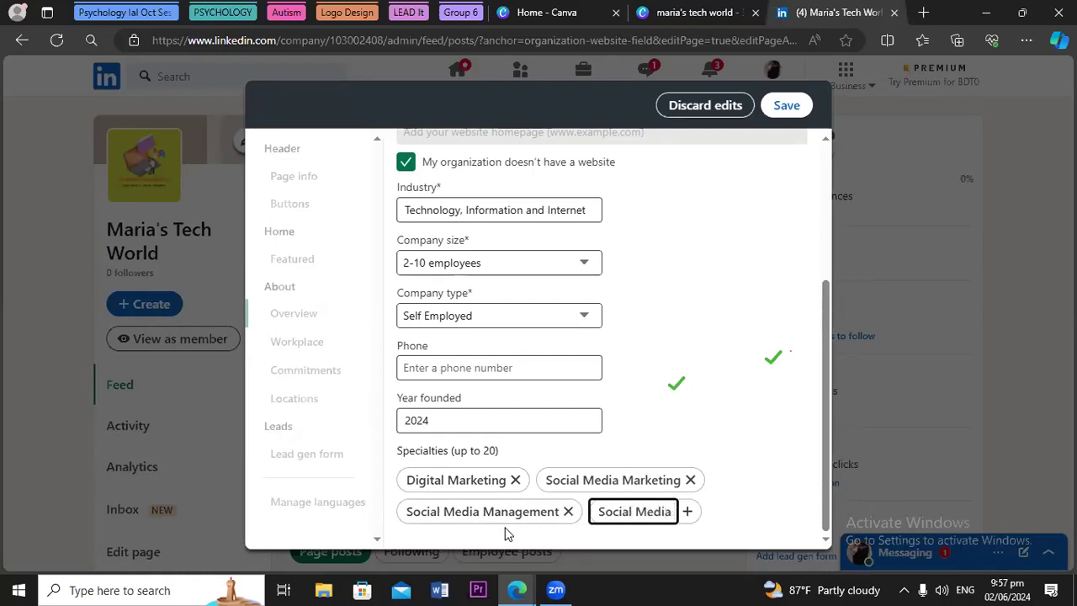
{"action": "type", "text": " Advert"}
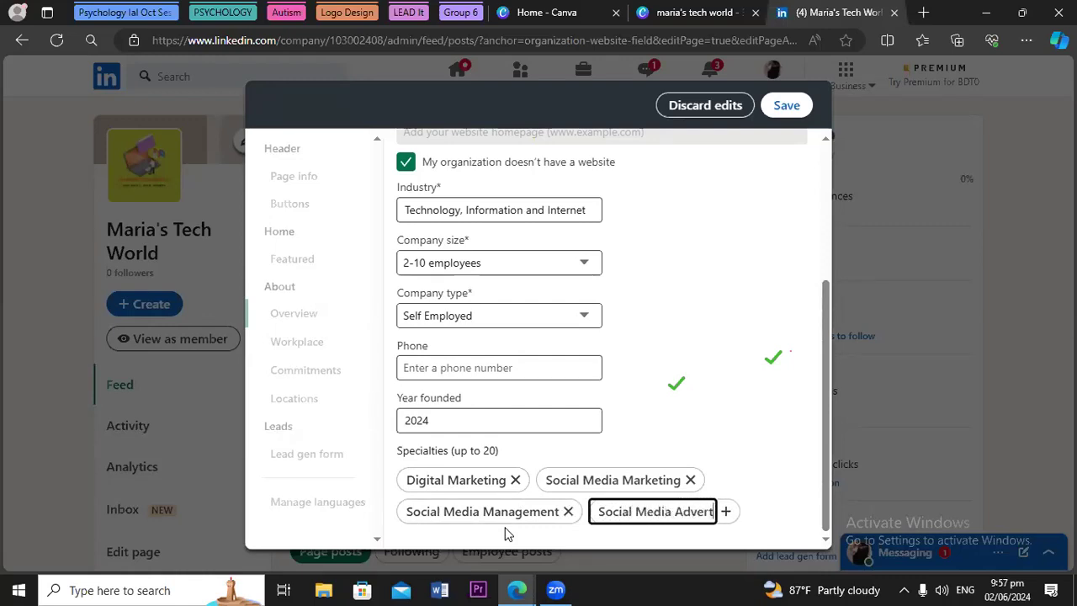
{"action": "type", "text": "ising"}
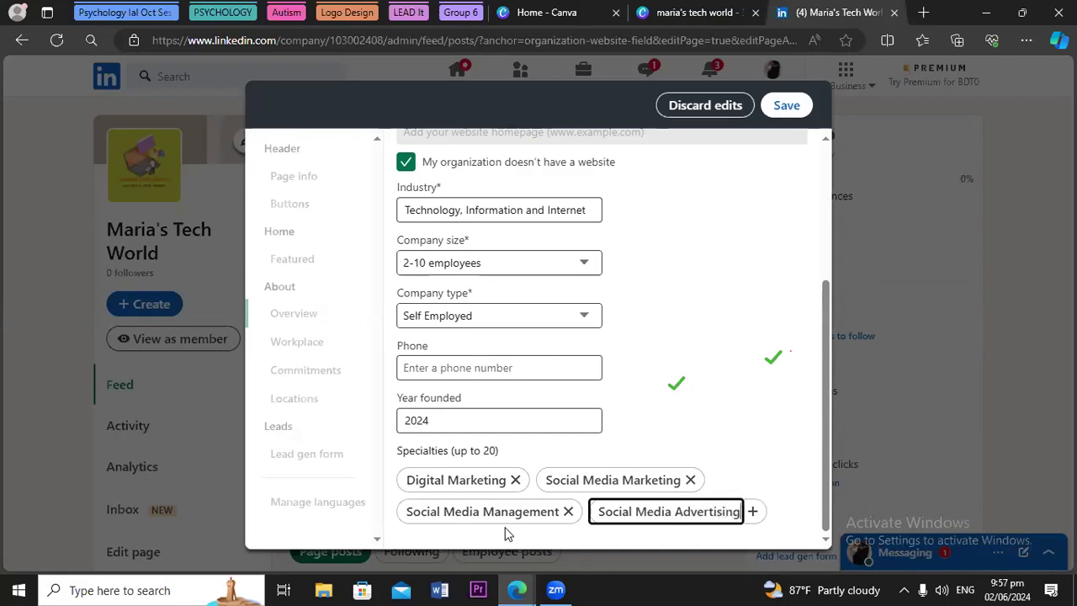
{"action": "key", "text": "Return"}
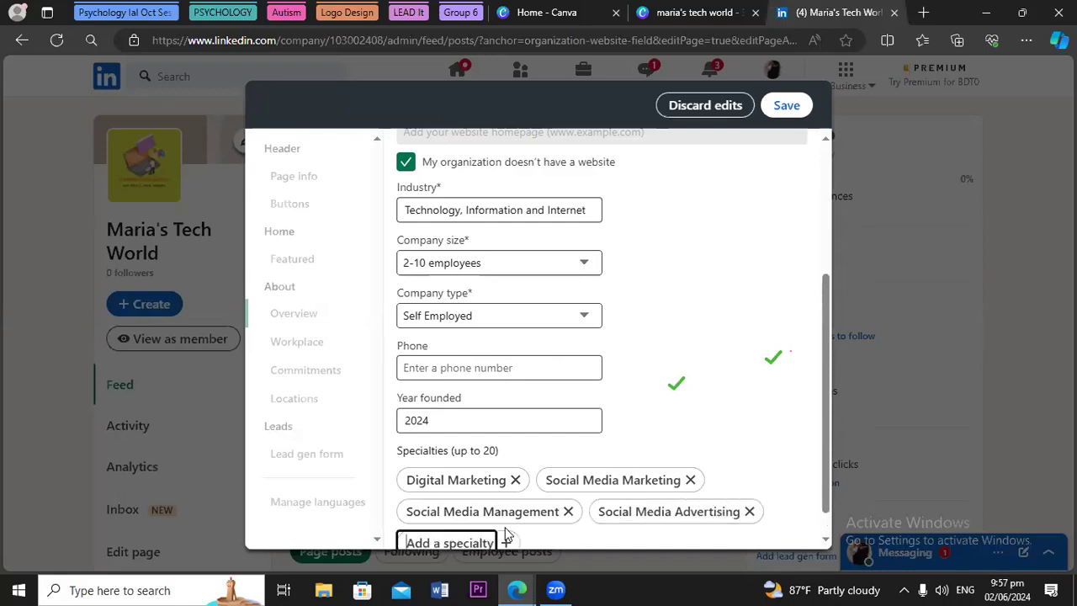
{"action": "type", "text": "Data"}
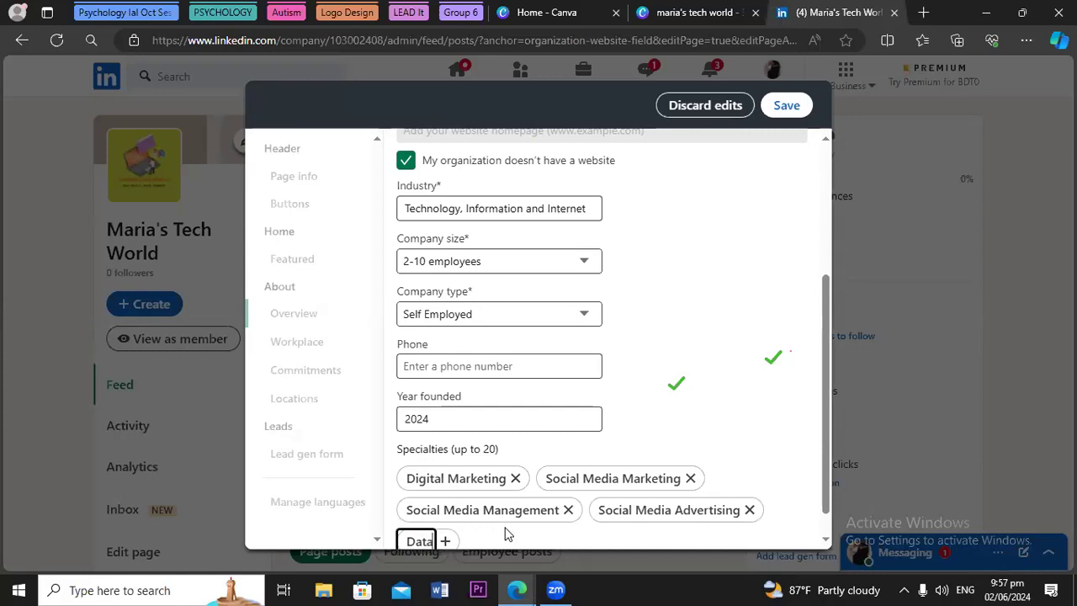
{"action": "type", "text": " Entry"}
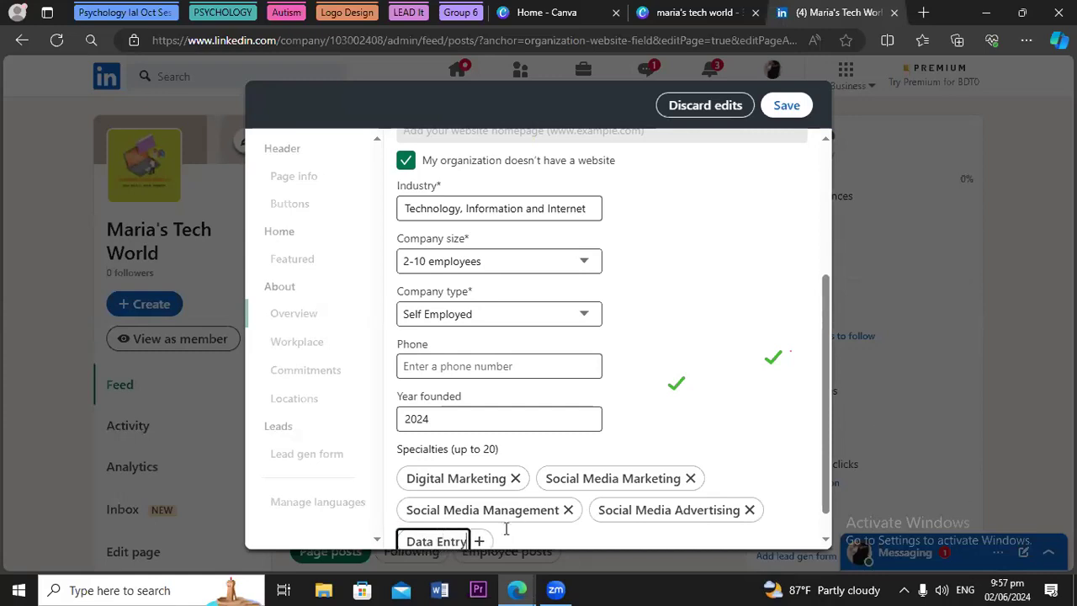
{"action": "key", "text": "Return"}
{"action": "type", "text": "Lead Ge"}
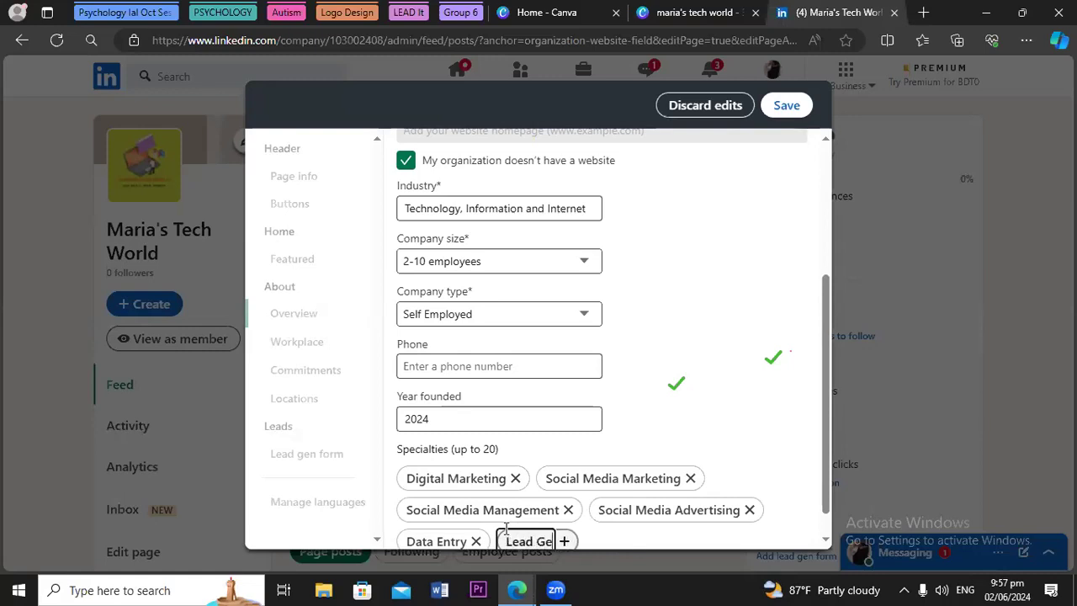
{"action": "type", "text": "neration"}
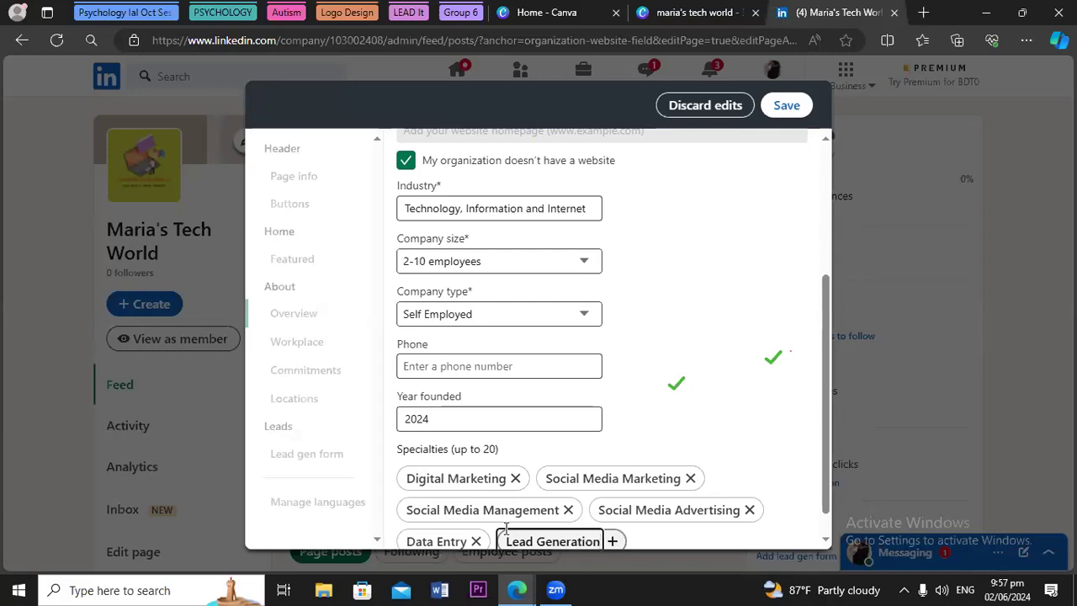
{"action": "key", "text": "Return"}
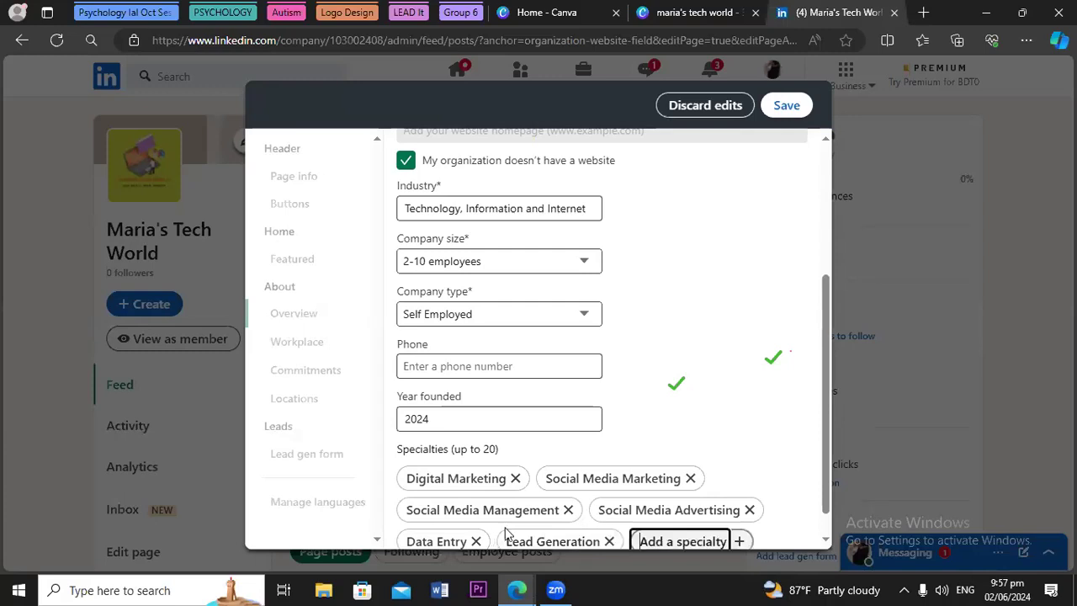
{"action": "type", "text": "Se"}
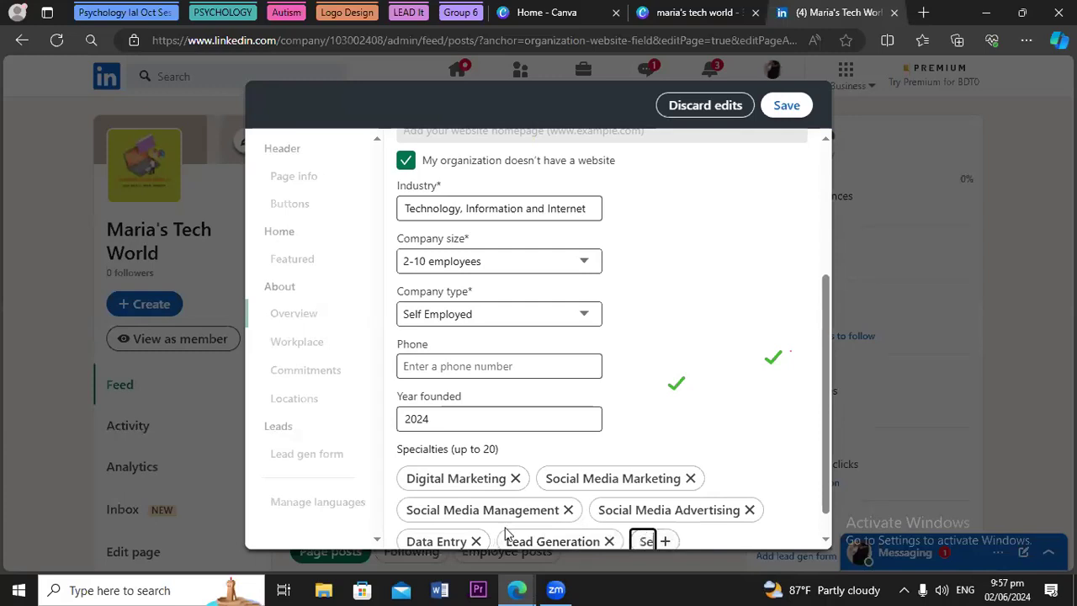
{"action": "type", "text": "arch Engine O"}
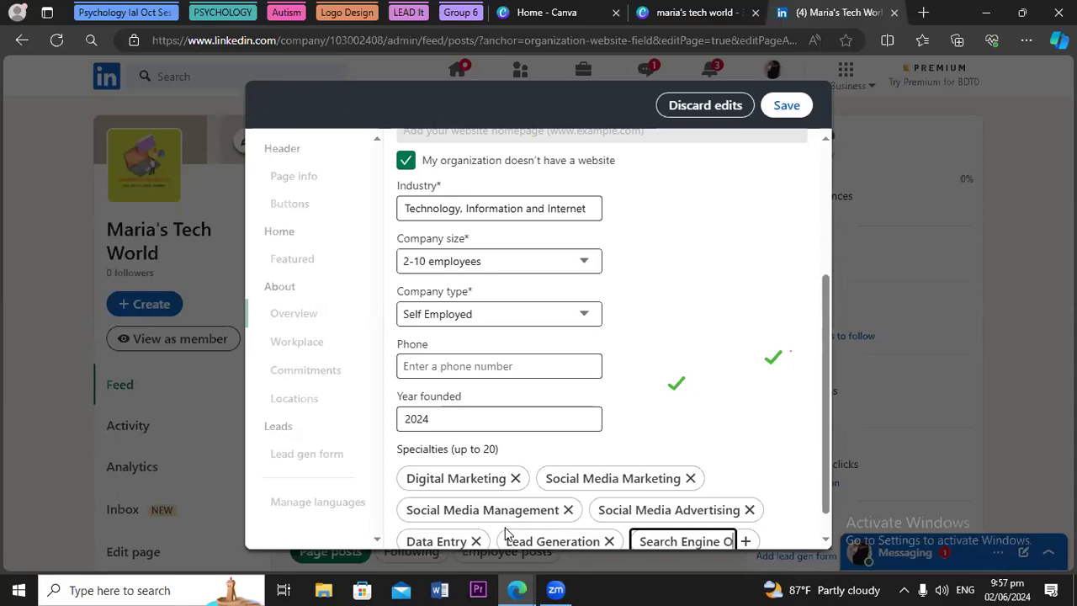
{"action": "type", "text": "ptimi"}
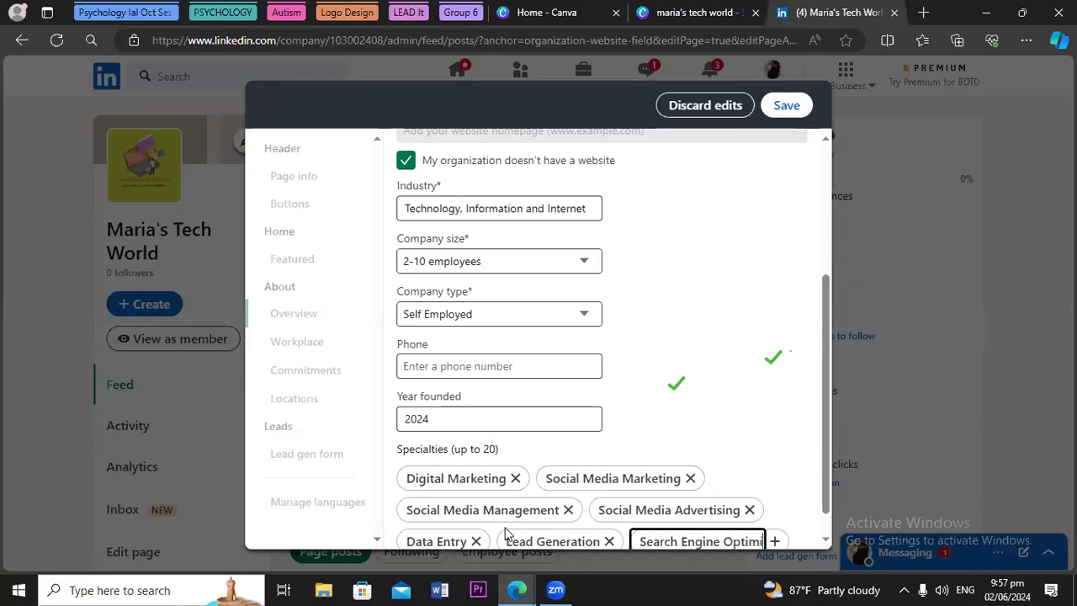
{"action": "type", "text": "zation"}
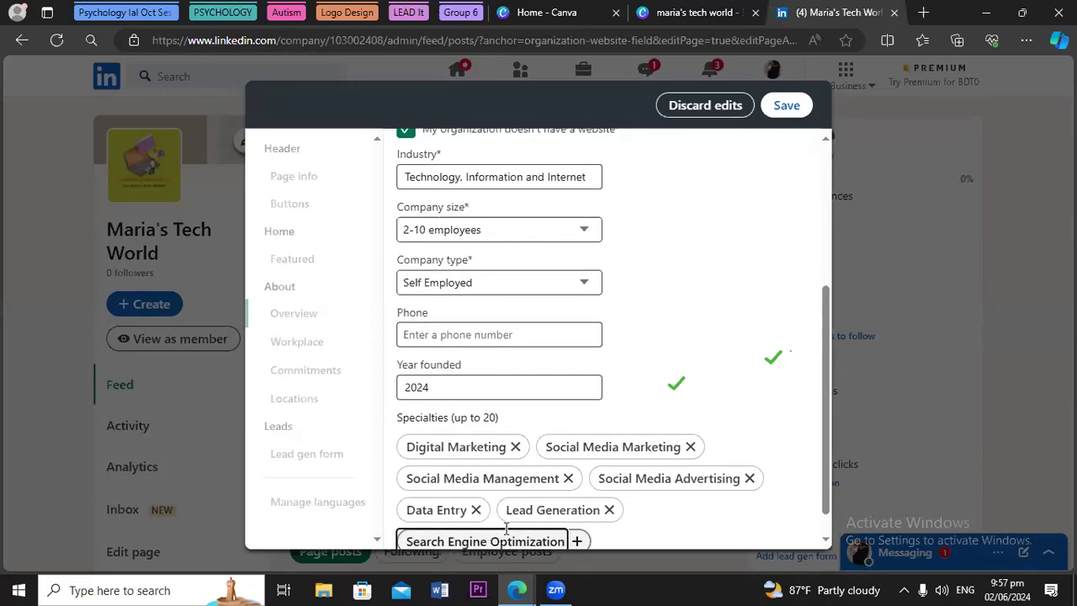
{"action": "key", "text": "Return"}
{"action": "left_click_drag", "start_coordinate": [827, 456], "coordinate": [830, 551]}
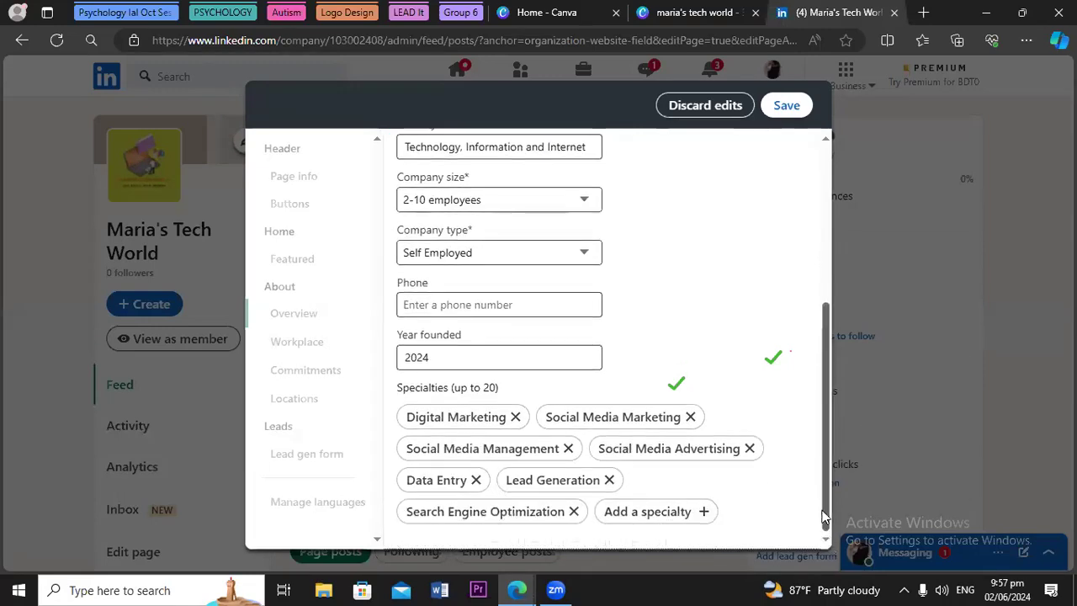
{"action": "left_click", "coordinate": [786, 110]}
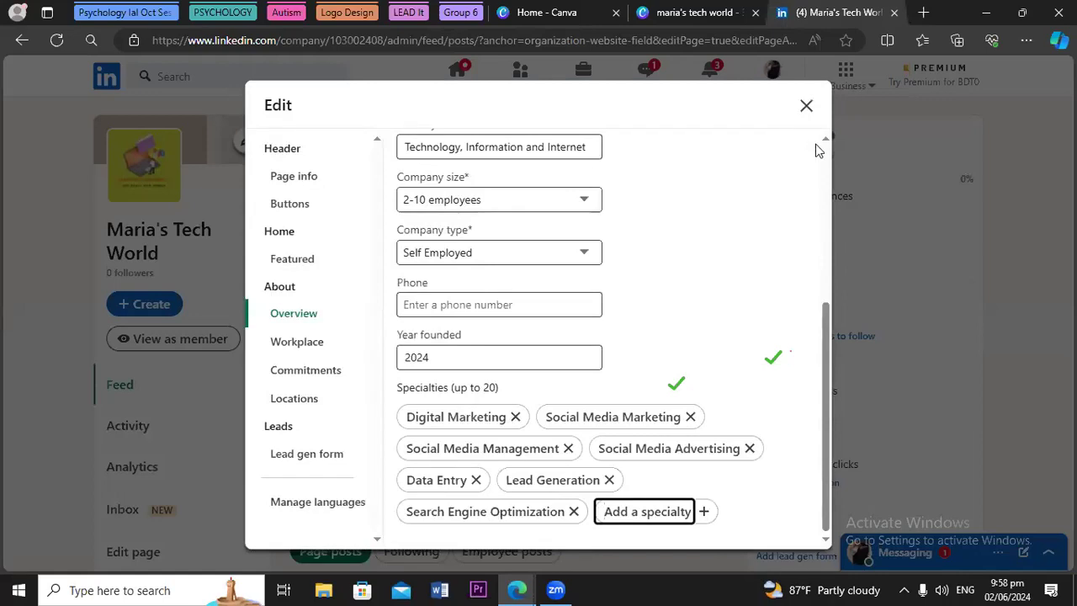
Show Page info with name Maria's Tech World, URL maria-s-tech-world and the tagline
{"action": "left_click_drag", "start_coordinate": [828, 325], "coordinate": [849, 119]}
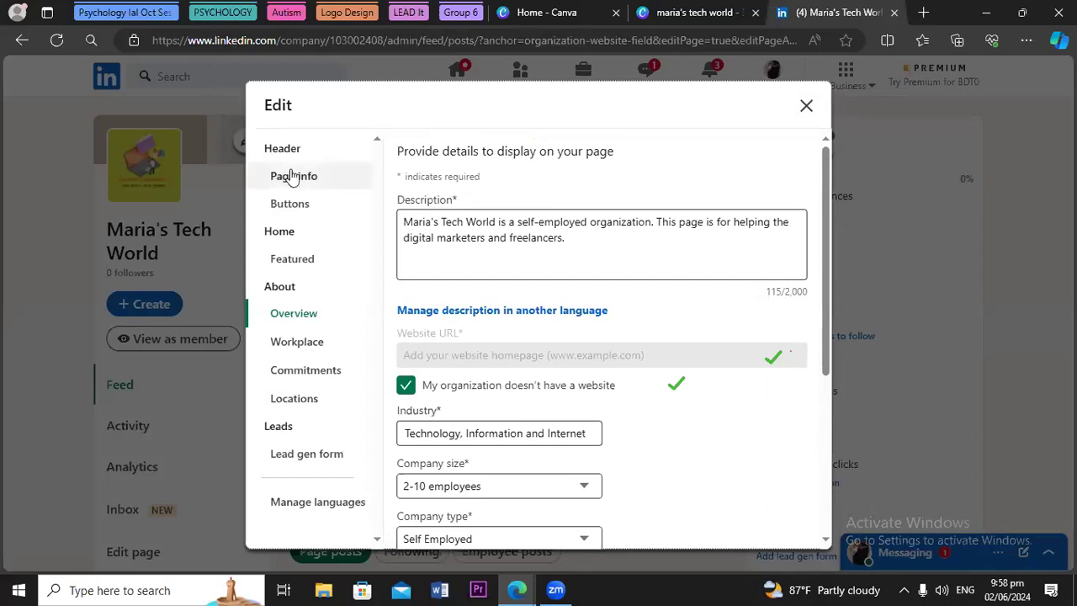
{"action": "left_click", "coordinate": [307, 178]}
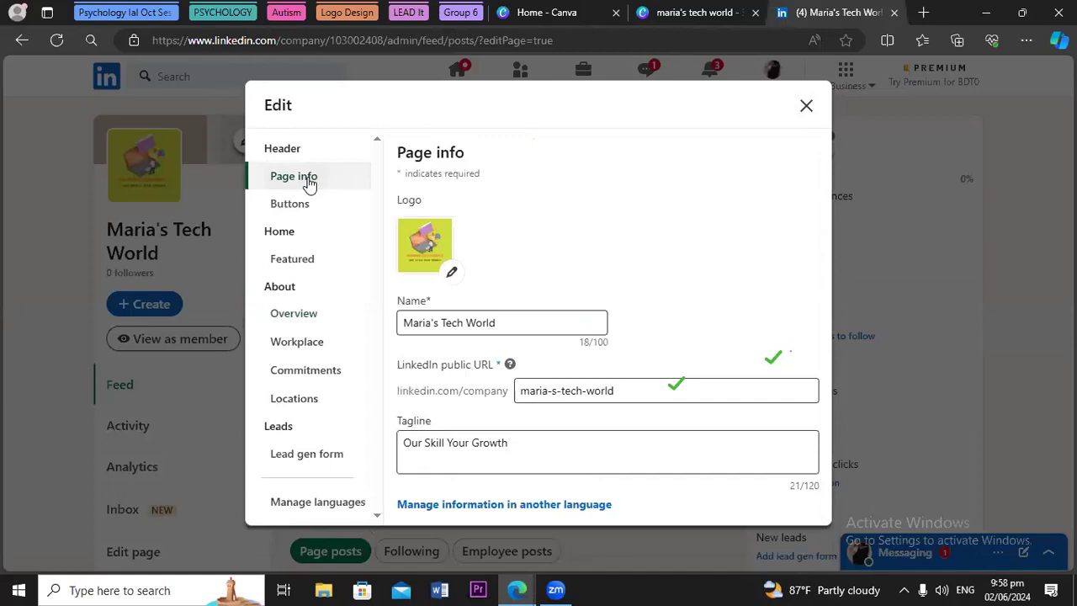
{"action": "left_click", "coordinate": [438, 323]}
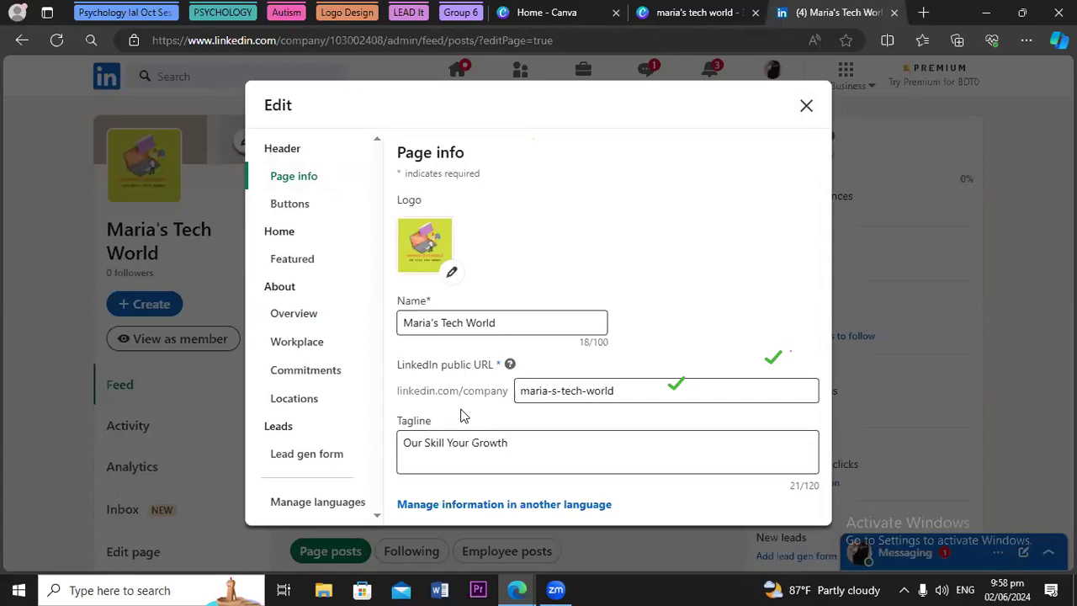
Try a custom page button, discard it, close the editor and decline sharing a post
{"action": "left_click", "coordinate": [290, 205]}
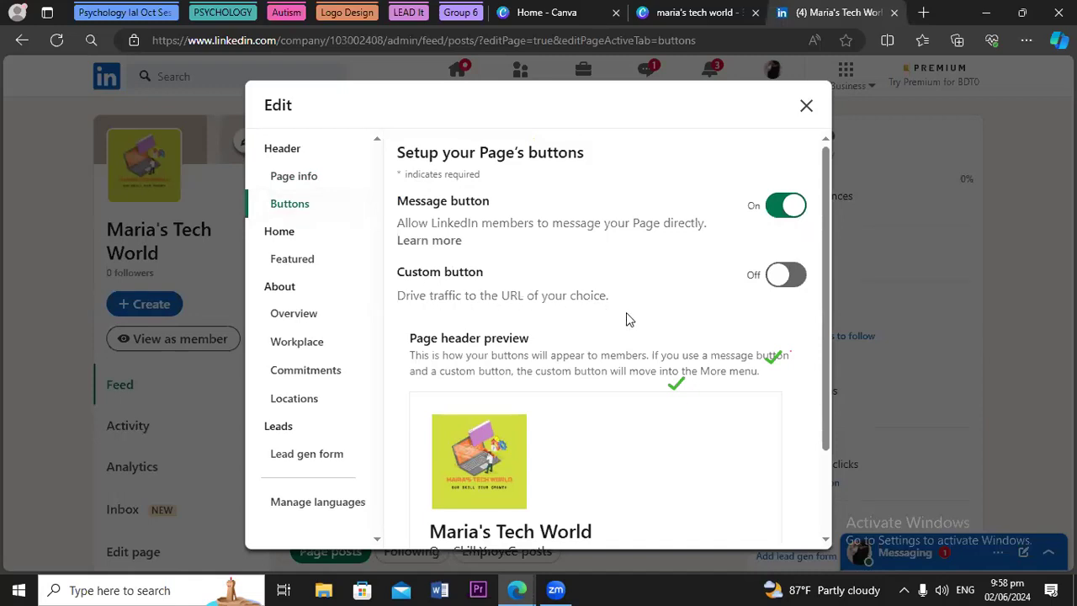
{"action": "scroll", "coordinate": [816, 498], "scroll_direction": "down", "scroll_amount": 2}
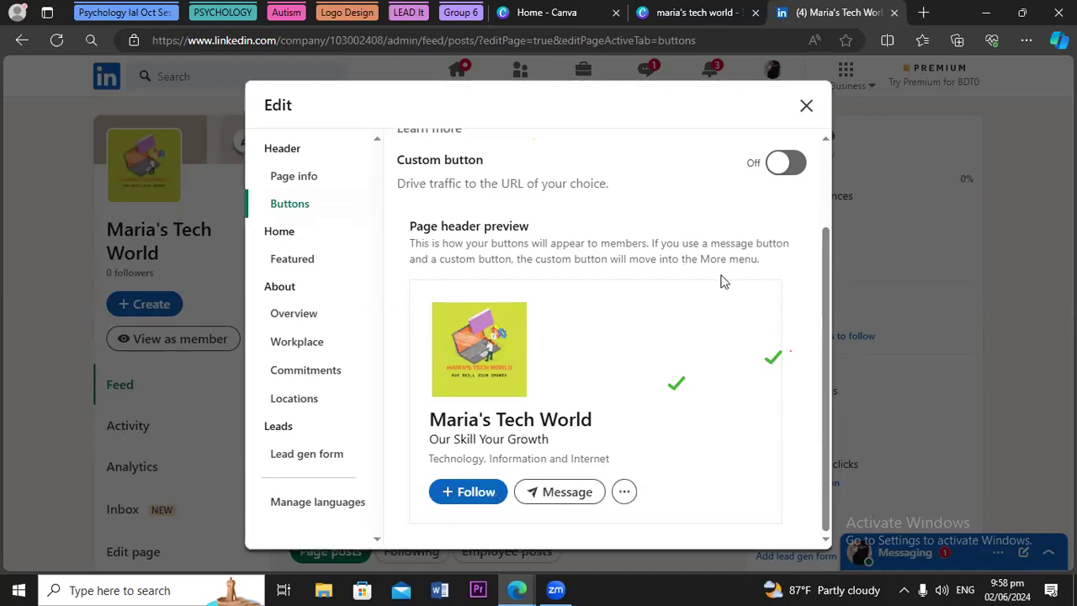
{"action": "left_click", "coordinate": [784, 164]}
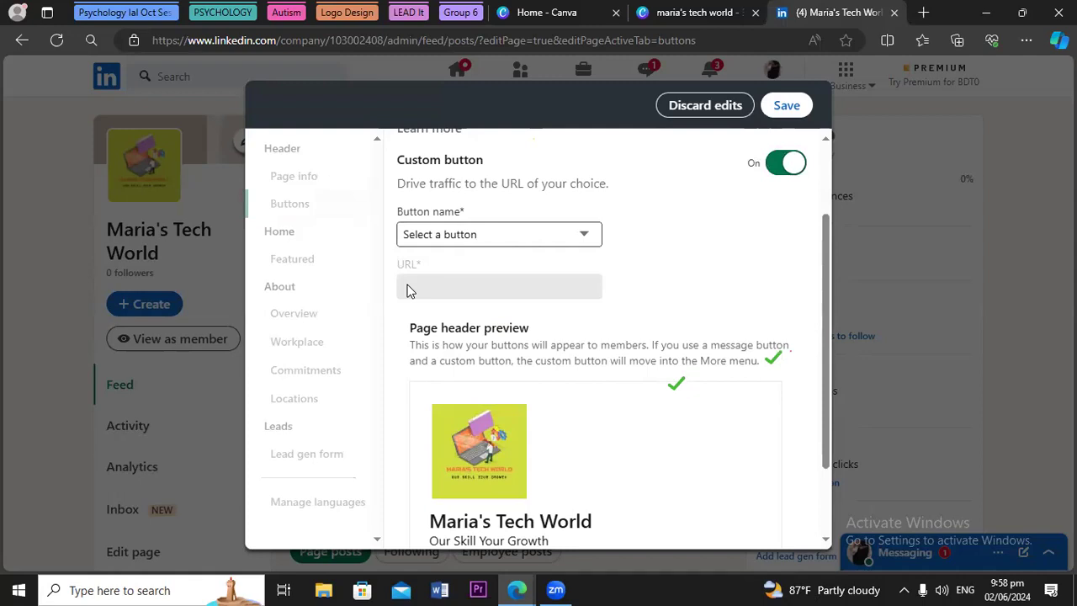
{"action": "left_click", "coordinate": [683, 116]}
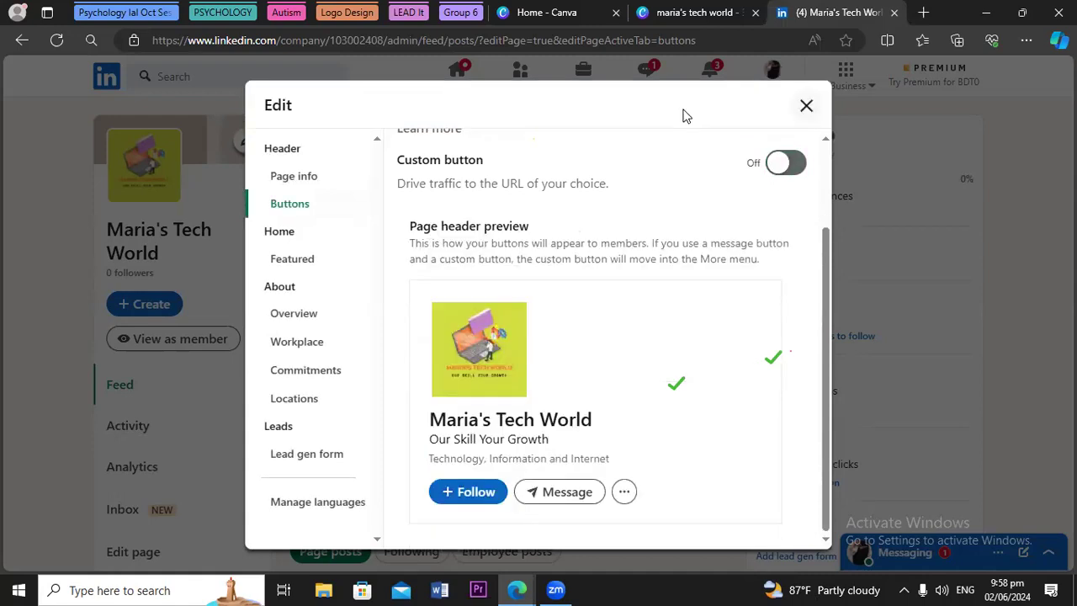
{"action": "left_click", "coordinate": [806, 109]}
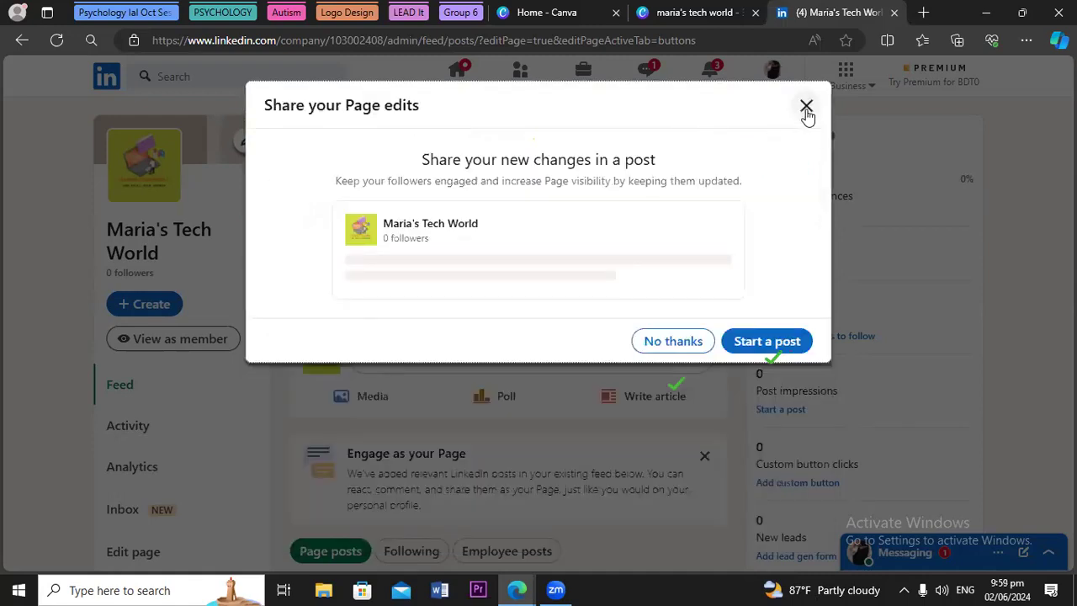
{"action": "left_click", "coordinate": [688, 341]}
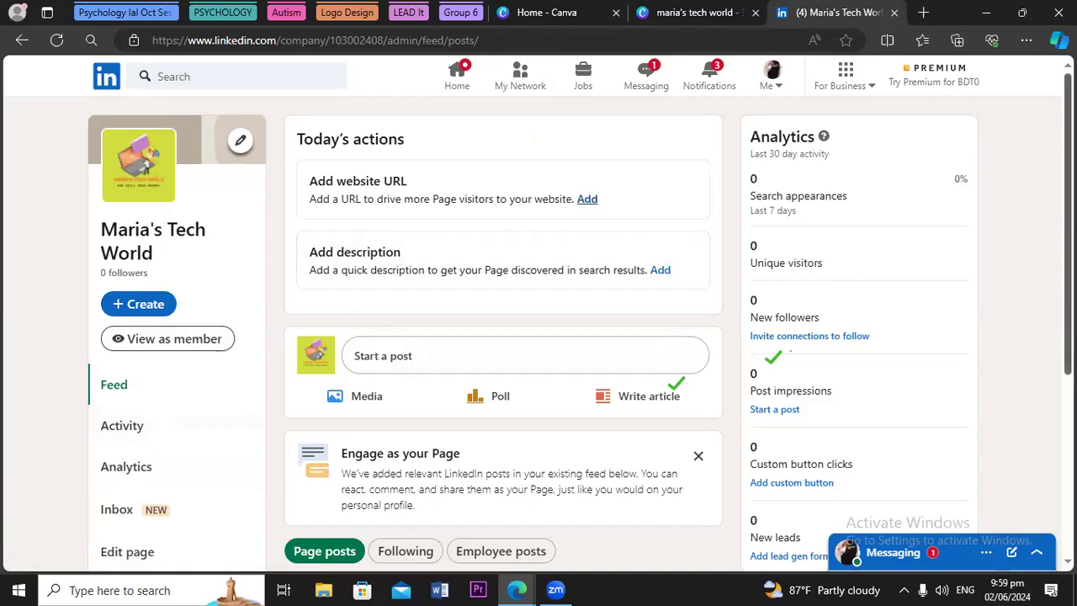
View the Maria's Tech World company page as a member
{"action": "scroll", "coordinate": [580, 337], "scroll_direction": "down", "scroll_amount": 2}
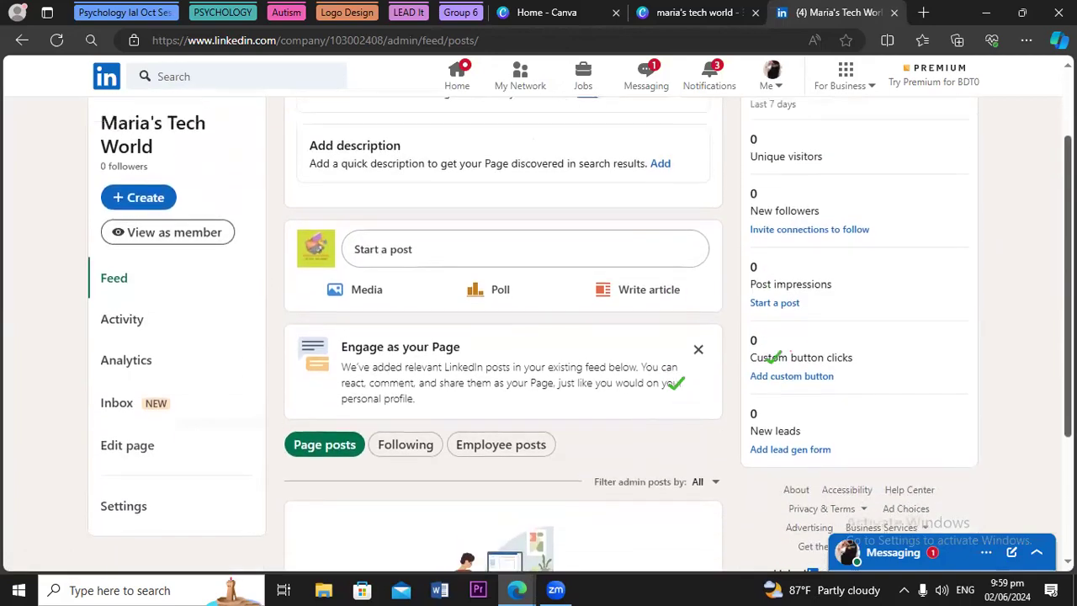
{"action": "scroll", "coordinate": [581, 337], "scroll_direction": "up", "scroll_amount": 1}
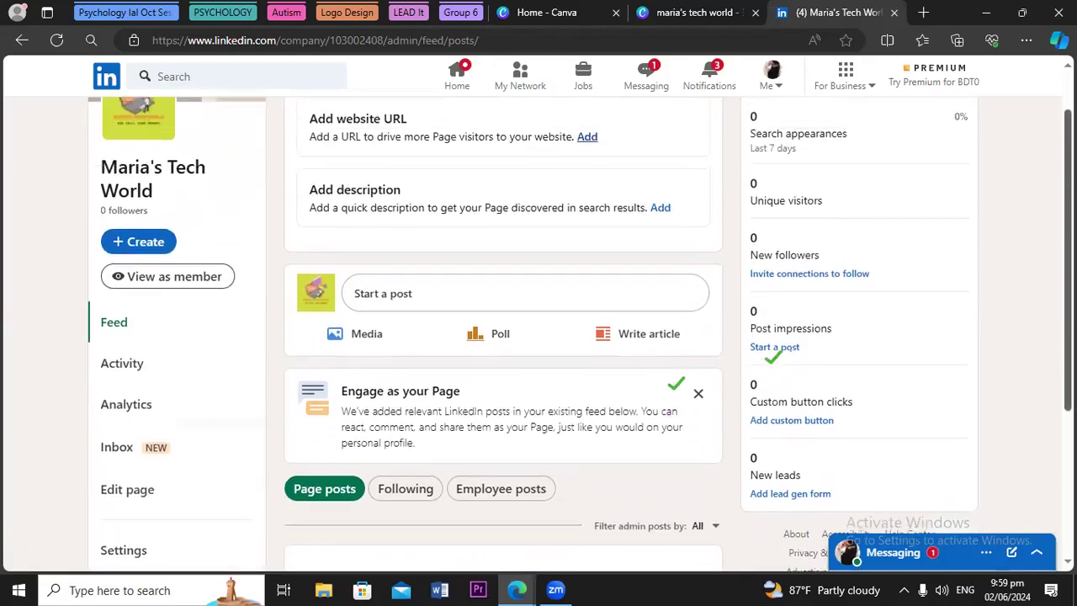
{"action": "left_click", "coordinate": [182, 277]}
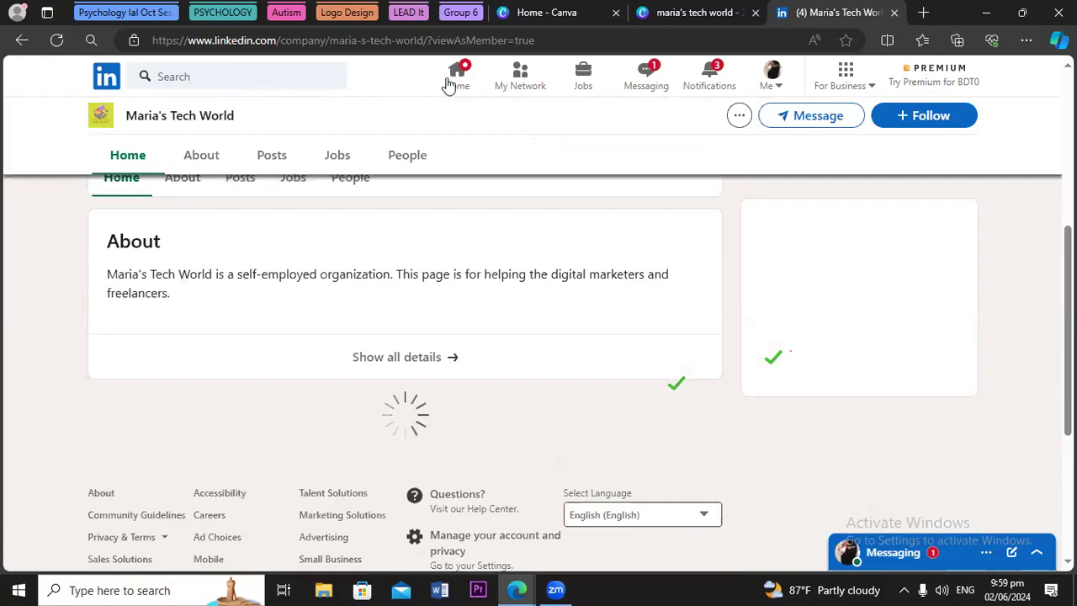
Open the page's About details and select its web address up to /maria-s-tech-world
{"action": "left_click", "coordinate": [452, 81]}
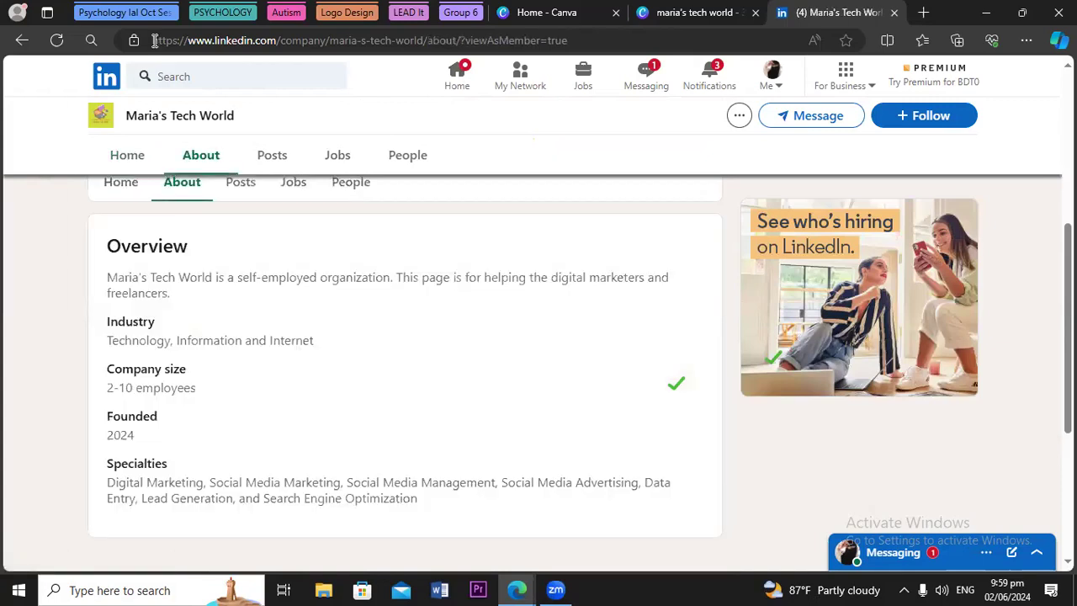
{"action": "left_click", "coordinate": [155, 41]}
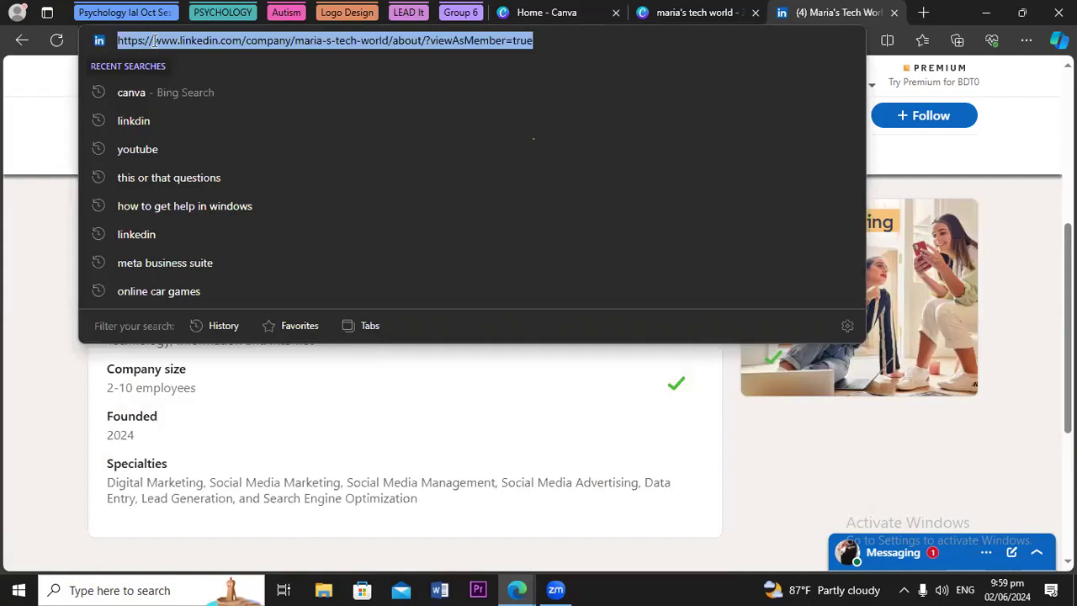
{"action": "double_click", "coordinate": [155, 40]}
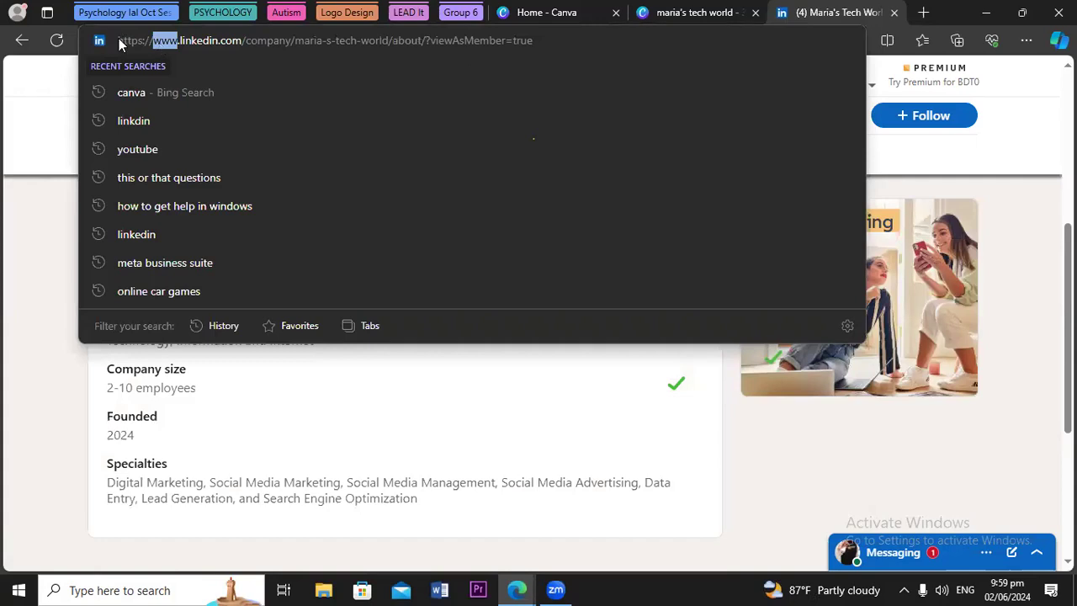
{"action": "key", "text": "Left"}
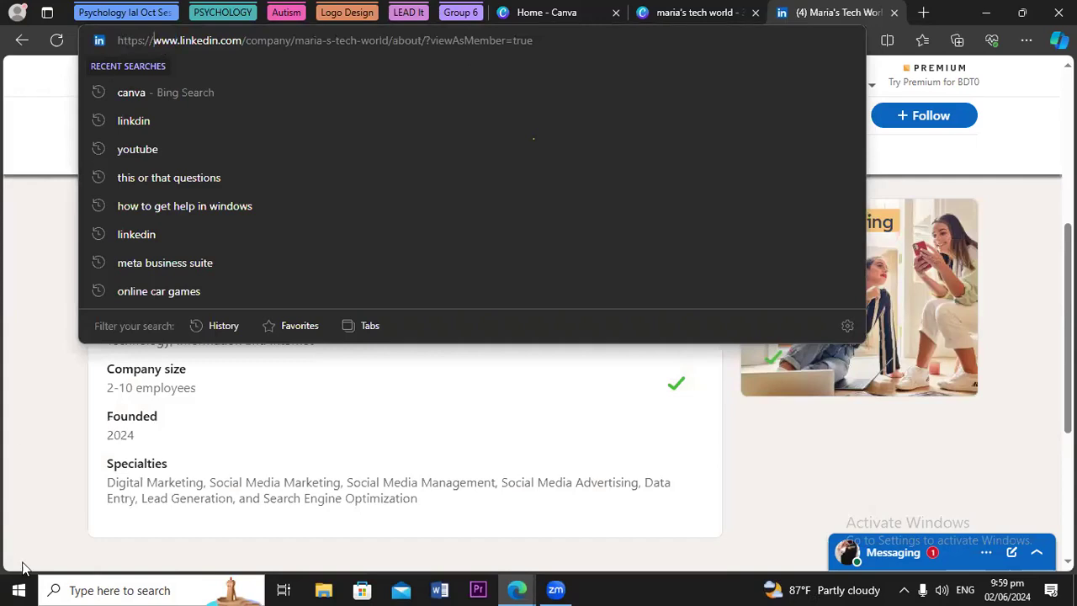
{"action": "key", "text": "ctrl+shift+Right"}
{"action": "key", "text": "ctrl+shift+Right"}
{"action": "key", "text": "ctrl+shift+Right"}
{"action": "key", "text": "ctrl+shift+Right"}
{"action": "key", "text": "ctrl+shift+Right"}
{"action": "key", "text": "ctrl+shift+Right"}
{"action": "key", "text": "ctrl+shift+Right"}
{"action": "key", "text": "ctrl+shift+Right"}
{"action": "key", "text": "ctrl+shift+Right"}
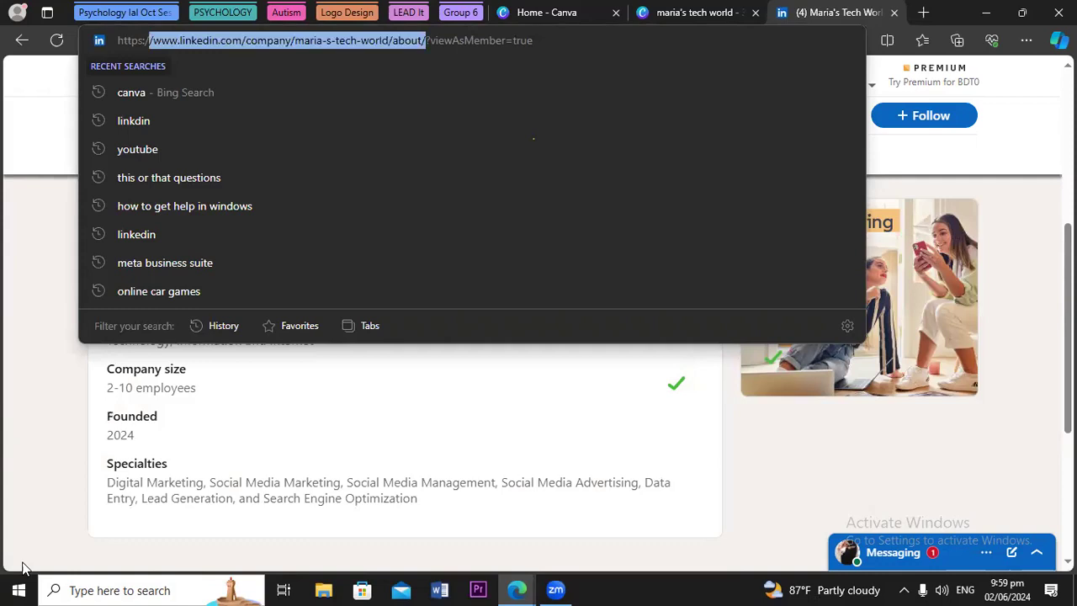
{"action": "key", "text": "Home"}
{"action": "key", "text": "ctrl+shift+Right"}
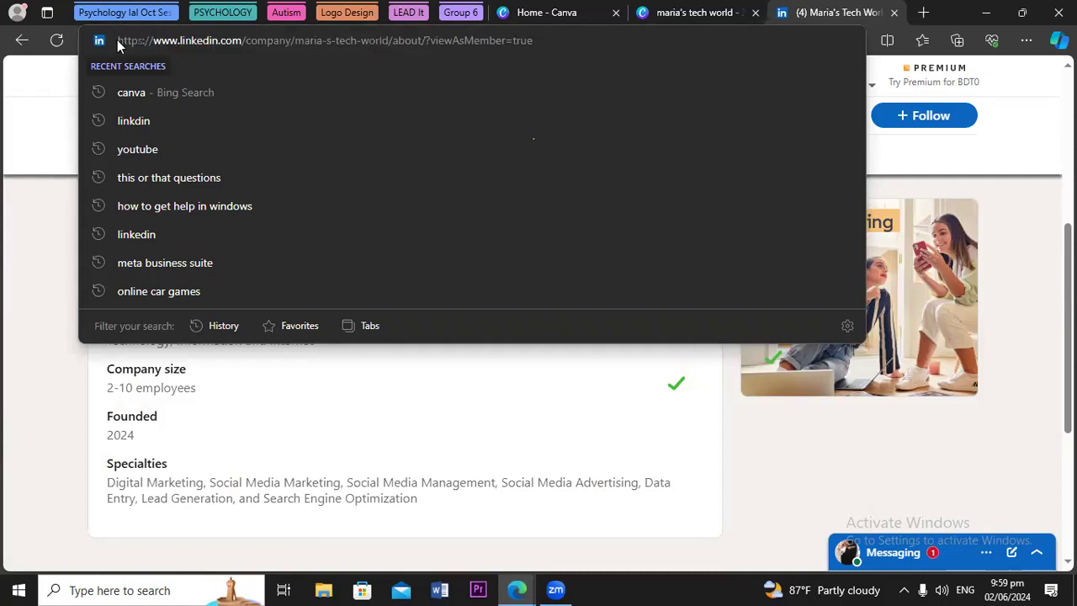
{"action": "key", "text": "shift+Right"}
{"action": "key", "text": "shift+Right"}
{"action": "key", "text": "shift+Right"}
{"action": "key", "text": "shift+Right"}
{"action": "key", "text": "shift+Right"}
{"action": "key", "text": "shift+Right"}
{"action": "key", "text": "shift+Right"}
{"action": "key", "text": "shift+Right"}
{"action": "key", "text": "shift+Right"}
{"action": "key", "text": "shift+Right"}
{"action": "key", "text": "shift+Right"}
{"action": "key", "text": "shift+Right"}
{"action": "key", "text": "shift+Right"}
{"action": "key", "text": "shift+Right"}
{"action": "key", "text": "shift+Right"}
{"action": "key", "text": "shift+Right"}
{"action": "key", "text": "shift+Right"}
{"action": "key", "text": "shift+Right"}
{"action": "key", "text": "shift+Right"}
{"action": "key", "text": "shift+Right"}
{"action": "key", "text": "shift+Right"}
{"action": "key", "text": "shift+Right"}
{"action": "key", "text": "shift+Right"}
{"action": "key", "text": "shift+Right"}
{"action": "key", "text": "shift+Right"}
{"action": "key", "text": "shift+Right"}
{"action": "key", "text": "shift+Right"}
{"action": "key", "text": "shift+Right"}
{"action": "key", "text": "shift+Right"}
{"action": "key", "text": "shift+Right"}
{"action": "key", "text": "ctrl+c"}
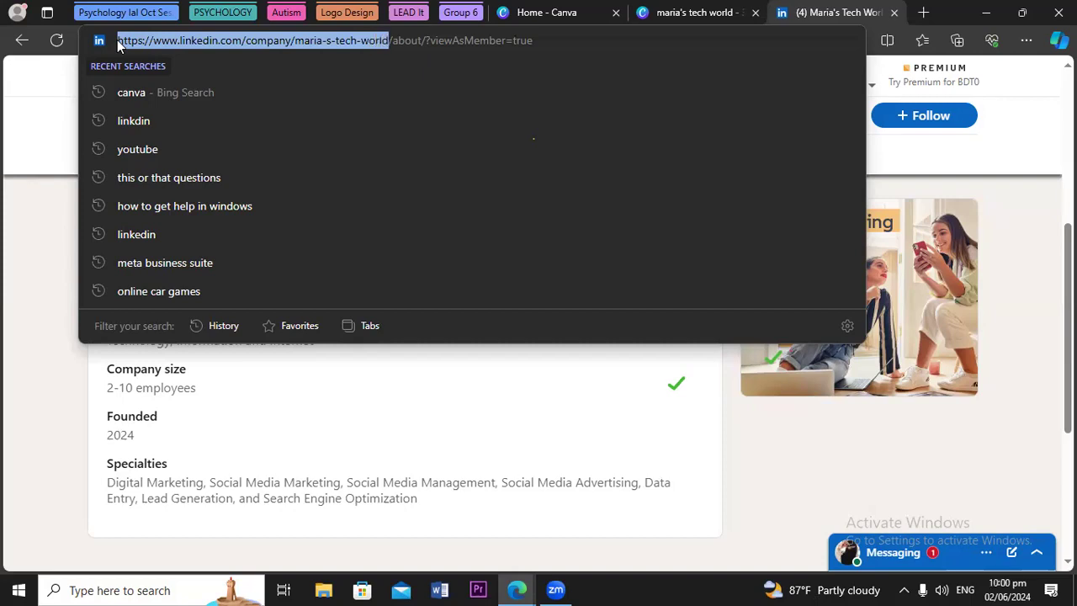
{"action": "left_click", "coordinate": [25, 276]}
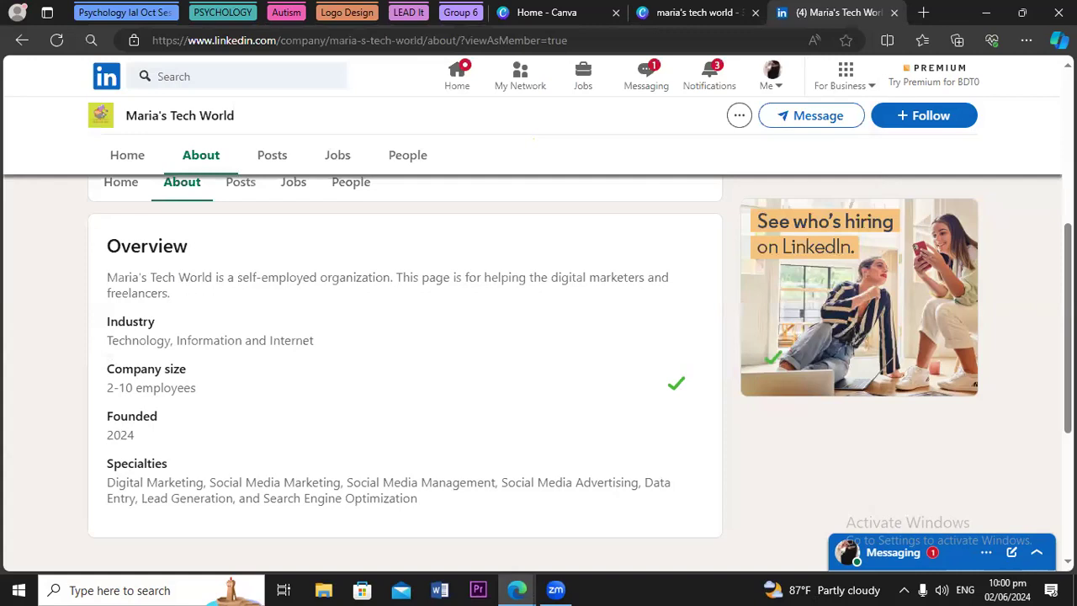
Leave the member view of Maria's Tech World for its admin feed with analytics and to-dos
{"action": "left_click_drag", "start_coordinate": [1068, 328], "coordinate": [1068, 318]}
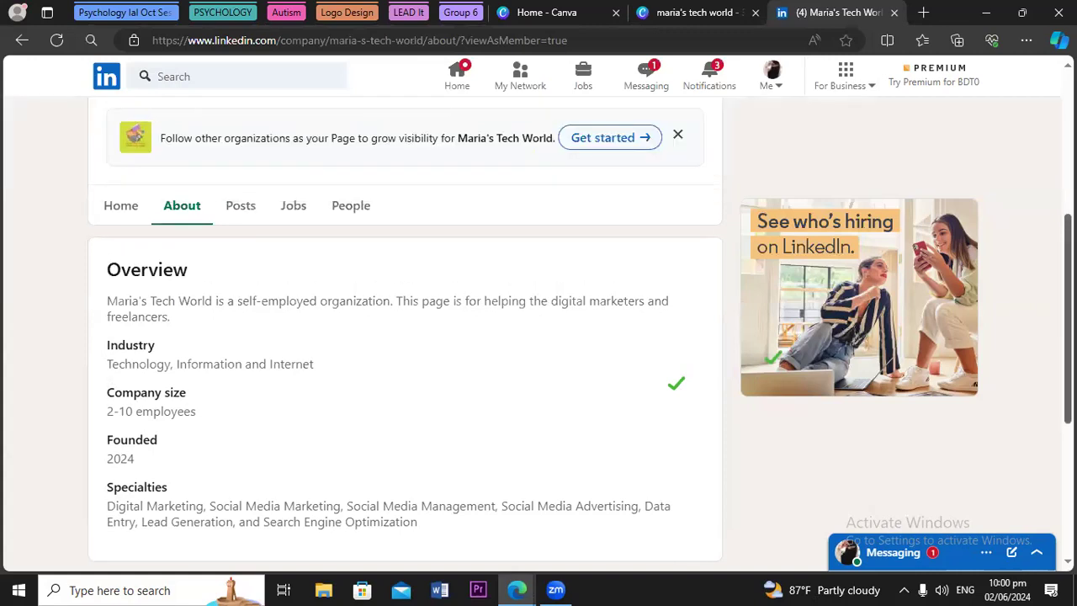
{"action": "scroll", "coordinate": [792, 326], "scroll_direction": "up", "scroll_amount": 5}
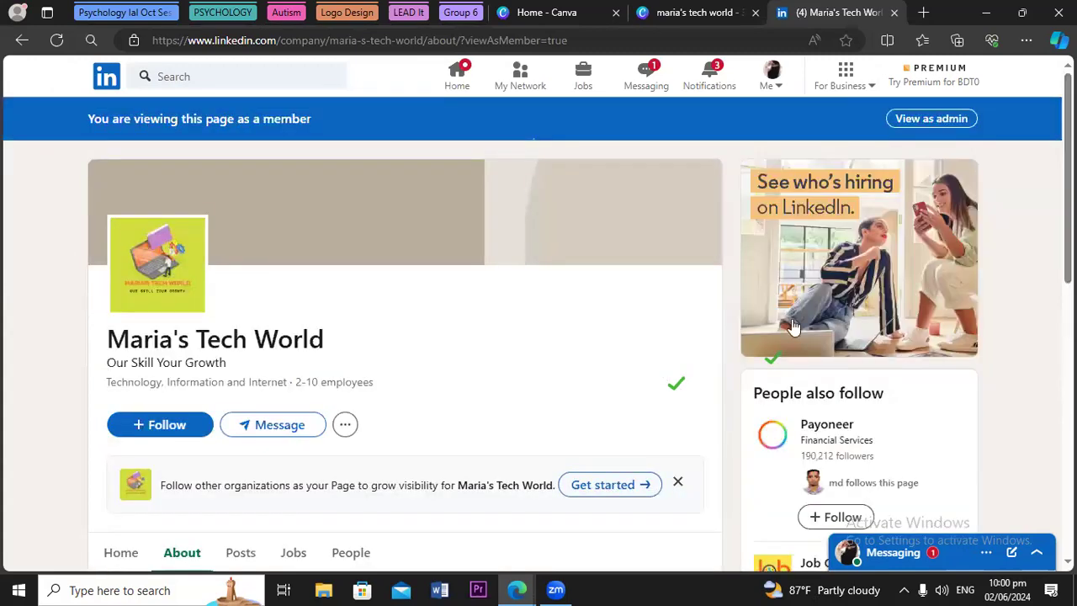
{"action": "left_click", "coordinate": [926, 121]}
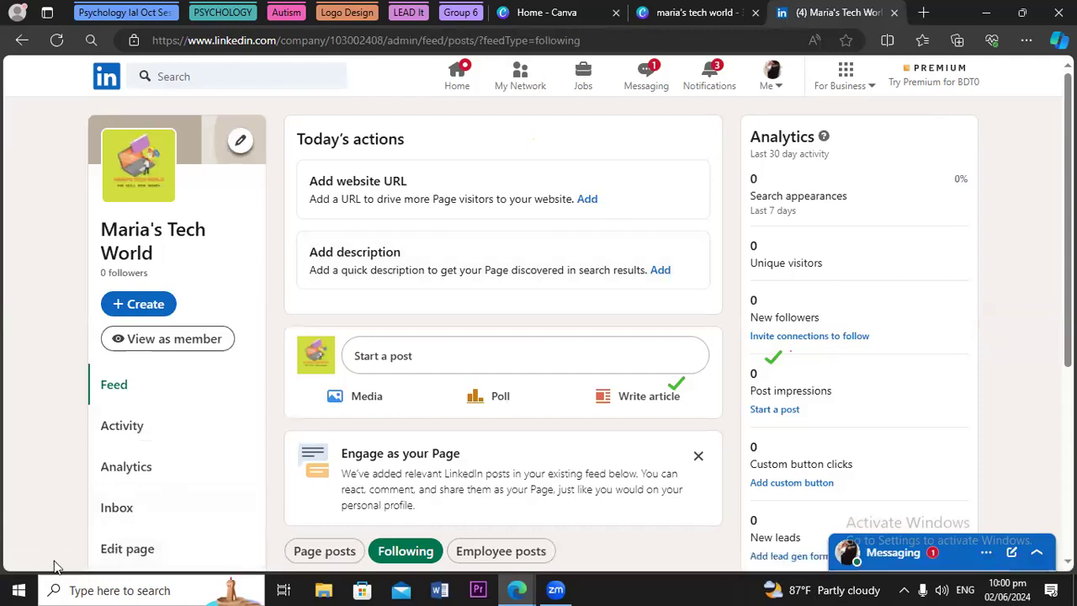
{"action": "left_click", "coordinate": [126, 551]}
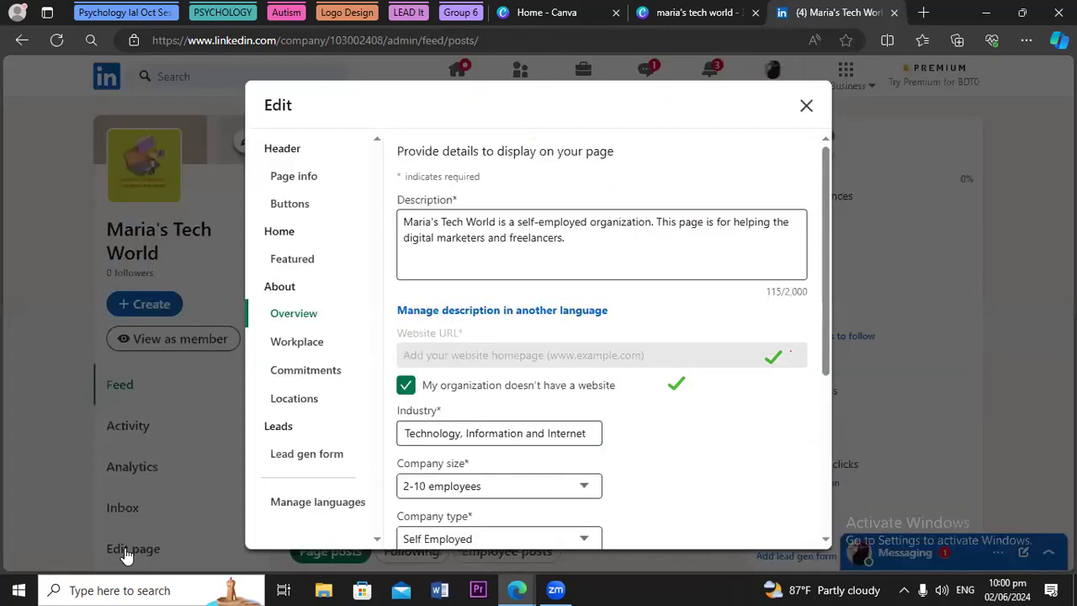
Close the page editor, then reopen it from Edit page to reach the Buttons settings
{"action": "left_click", "coordinate": [126, 555]}
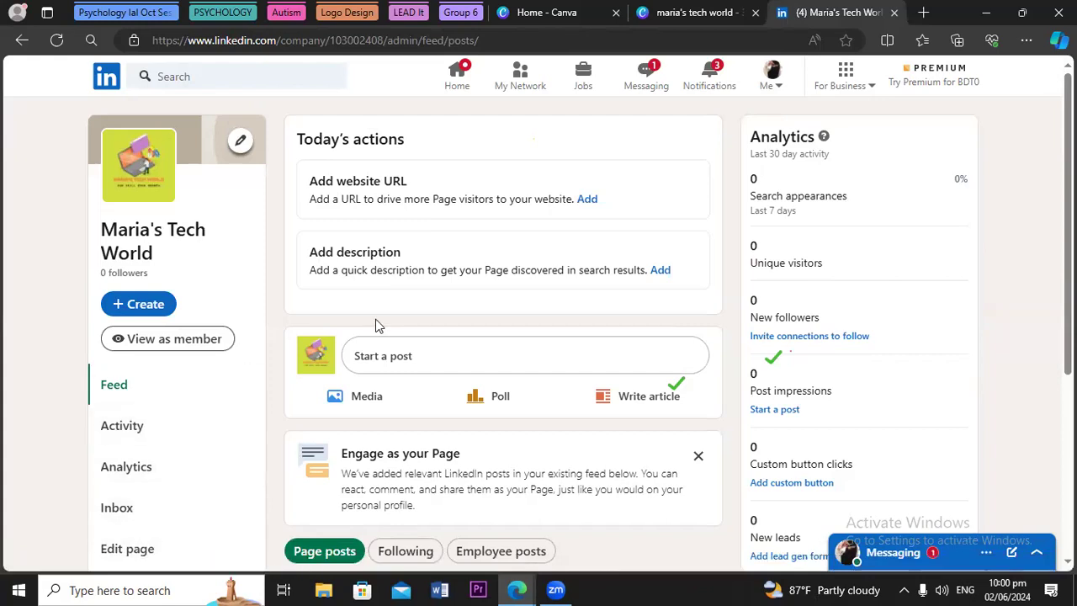
{"action": "scroll", "coordinate": [249, 429], "scroll_direction": "down", "scroll_amount": 3}
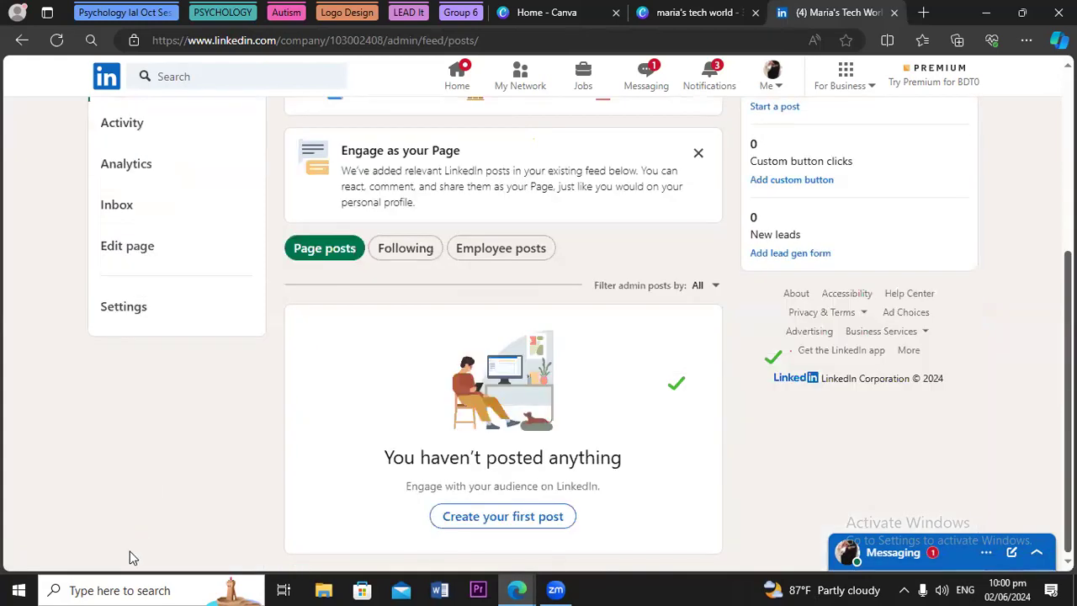
{"action": "left_click", "coordinate": [128, 247]}
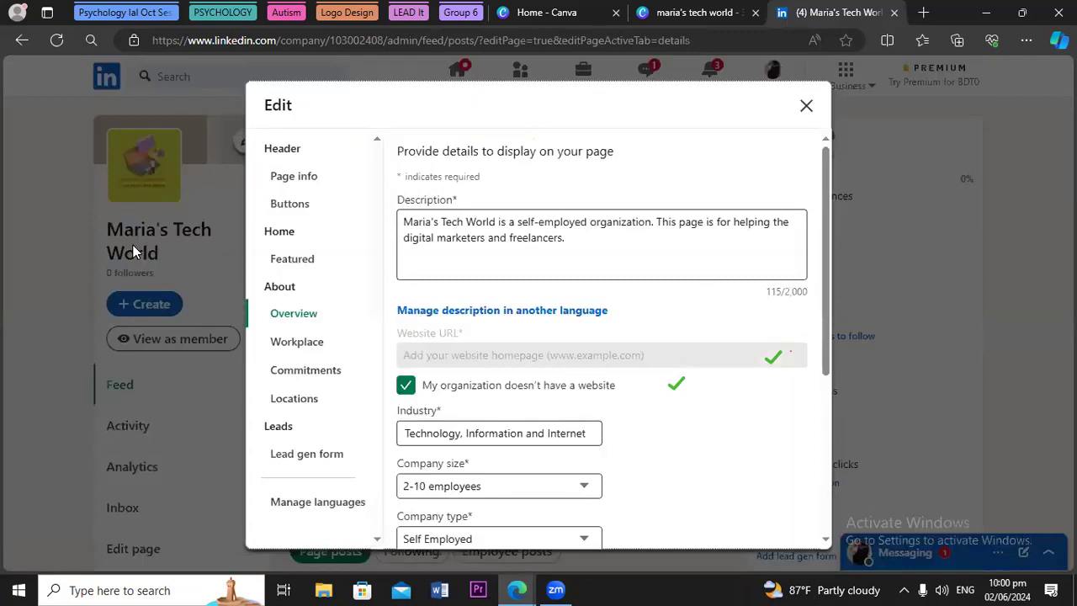
{"action": "left_click", "coordinate": [286, 210]}
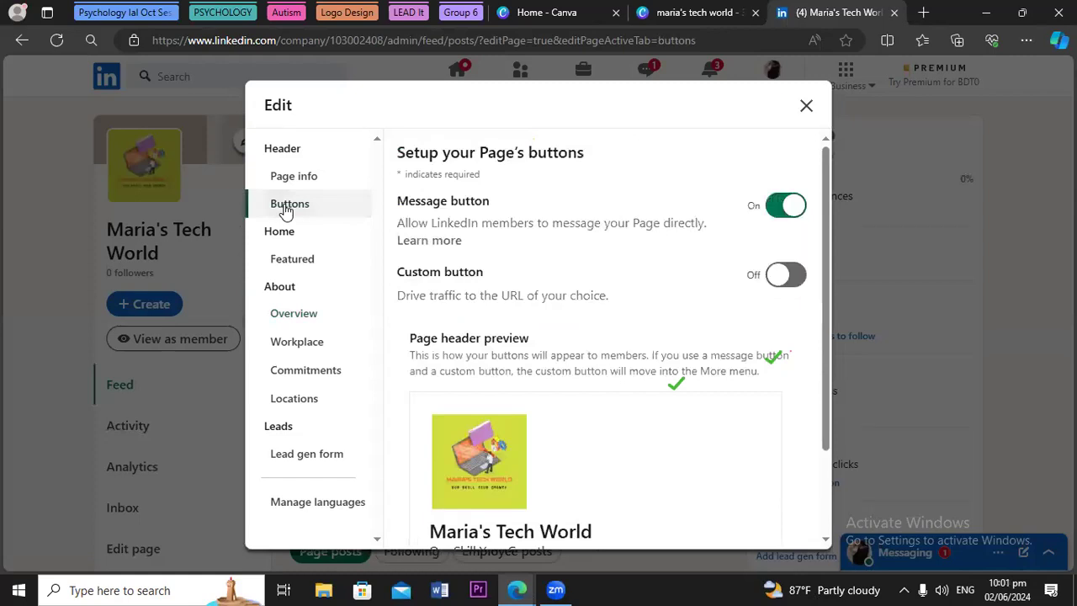
Enable a custom 'Contact us' button linked to the pasted company page URL and save
{"action": "left_click", "coordinate": [783, 278]}
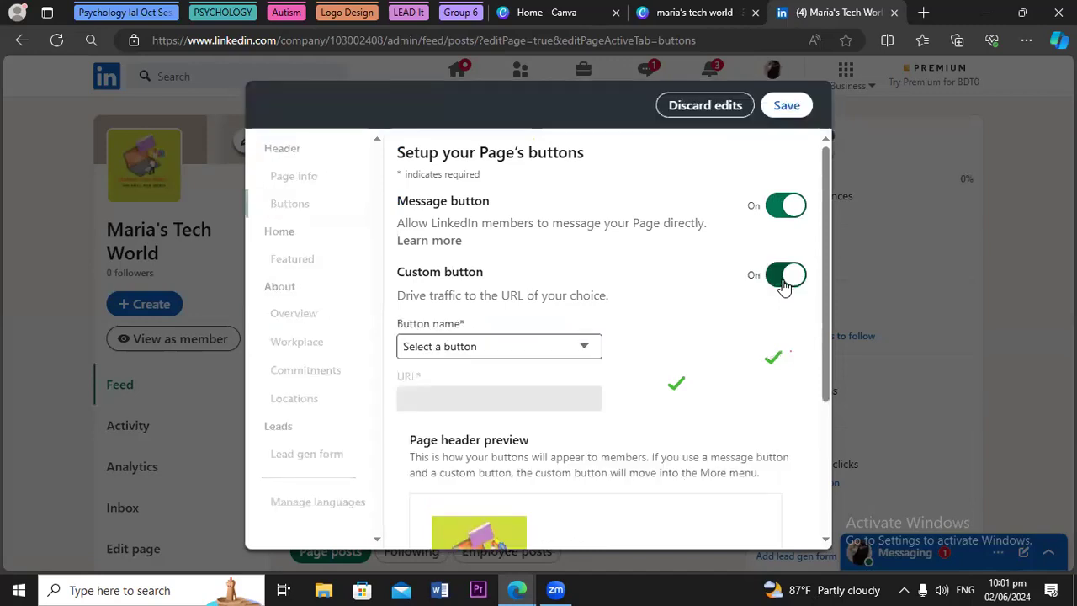
{"action": "left_click", "coordinate": [586, 348]}
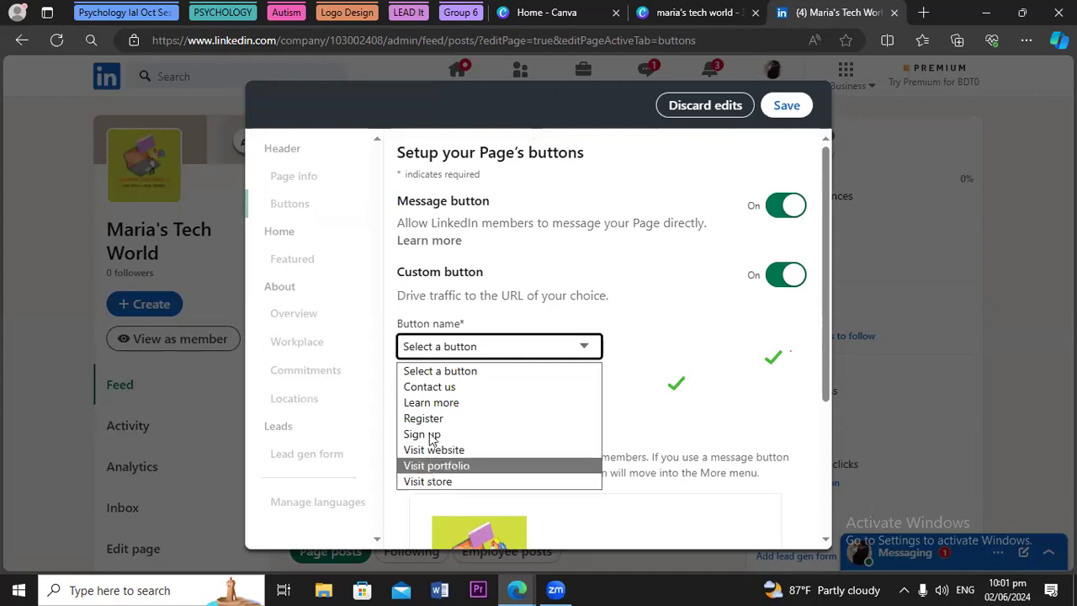
{"action": "left_click", "coordinate": [442, 388]}
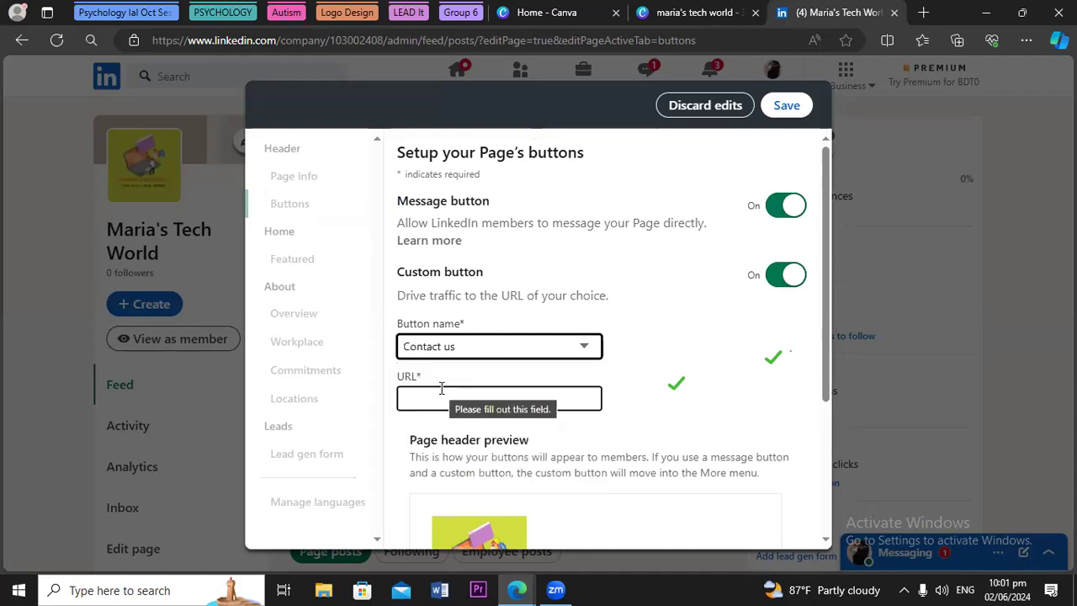
{"action": "left_click", "coordinate": [428, 397]}
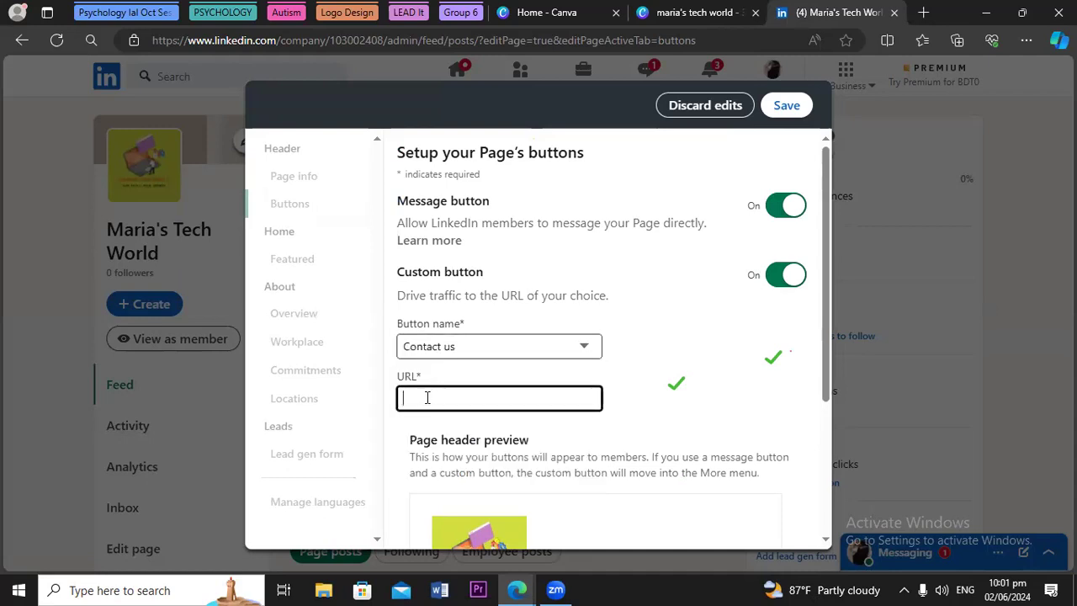
{"action": "key", "text": "ctrl+v"}
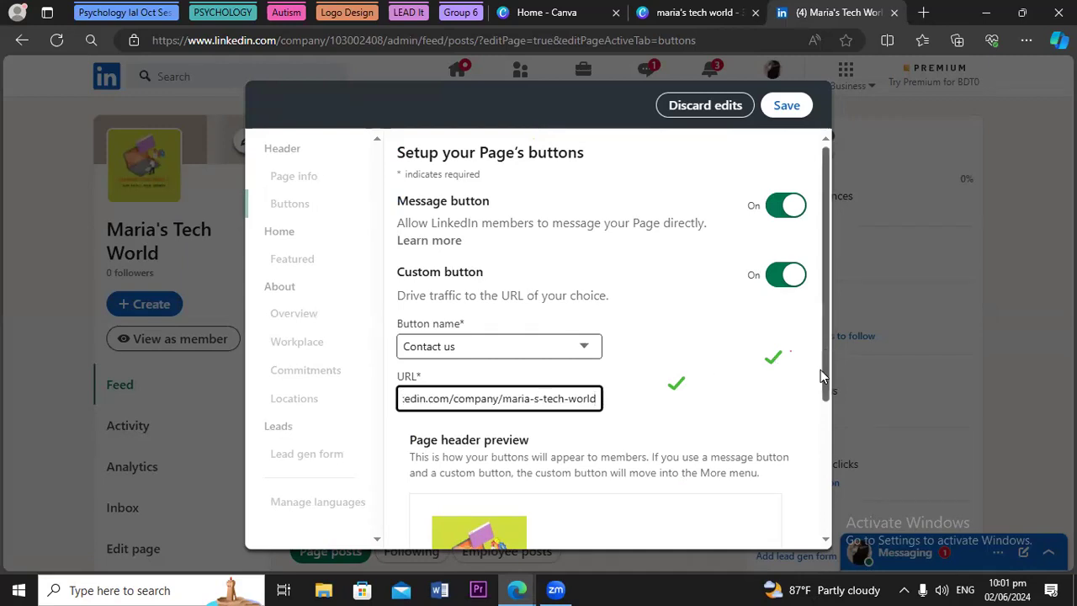
{"action": "scroll", "coordinate": [820, 369], "scroll_direction": "down", "scroll_amount": 2}
{"action": "left_click_drag", "start_coordinate": [815, 415], "coordinate": [820, 153]}
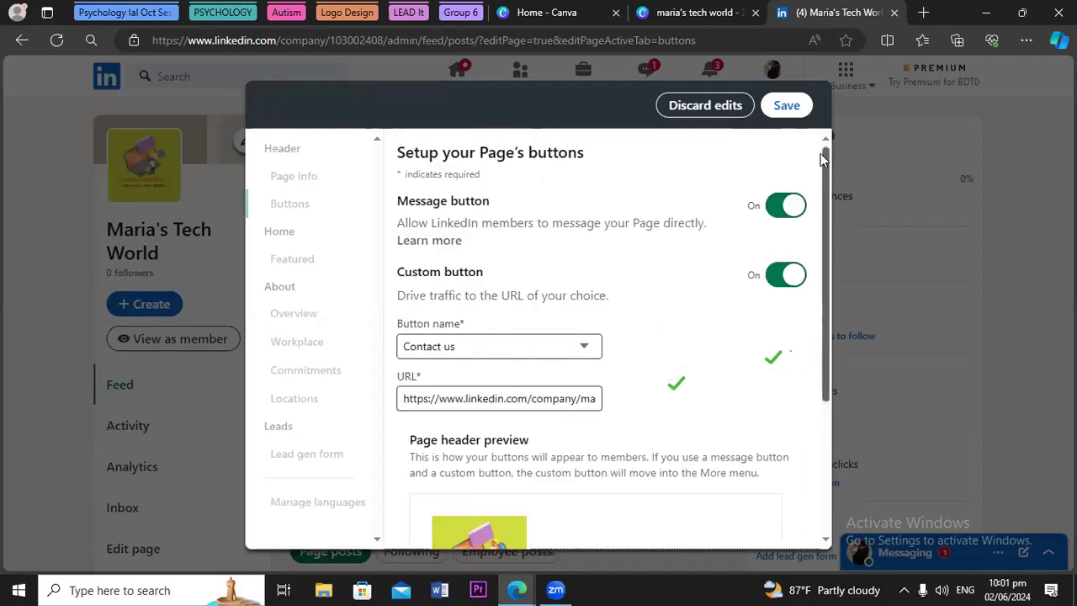
{"action": "left_click", "coordinate": [787, 106]}
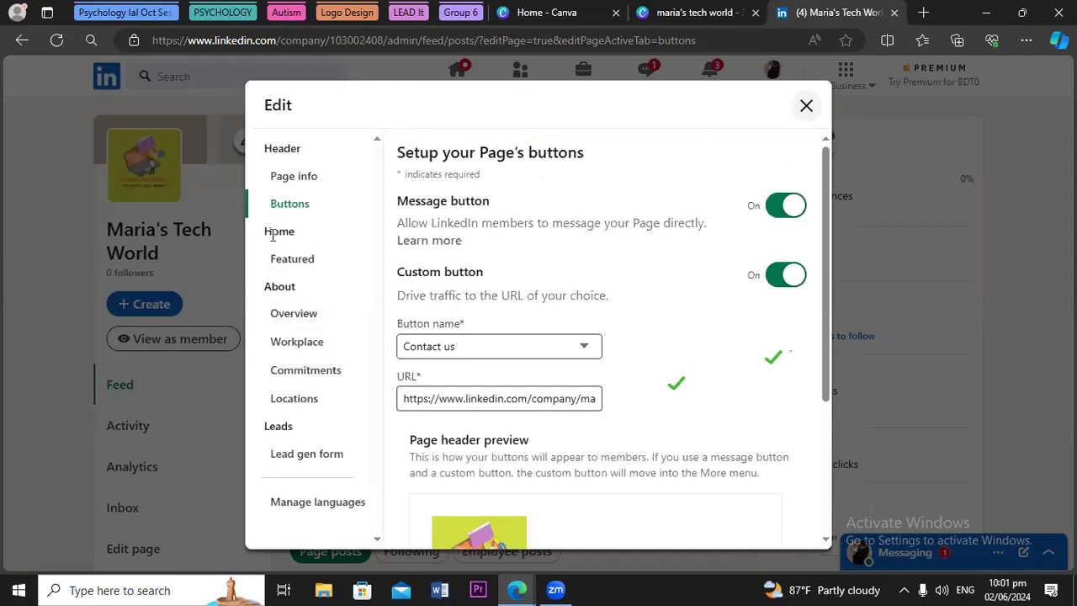
Check the empty Manage featured page, then reopen the editor on Overview
{"action": "left_click", "coordinate": [281, 263]}
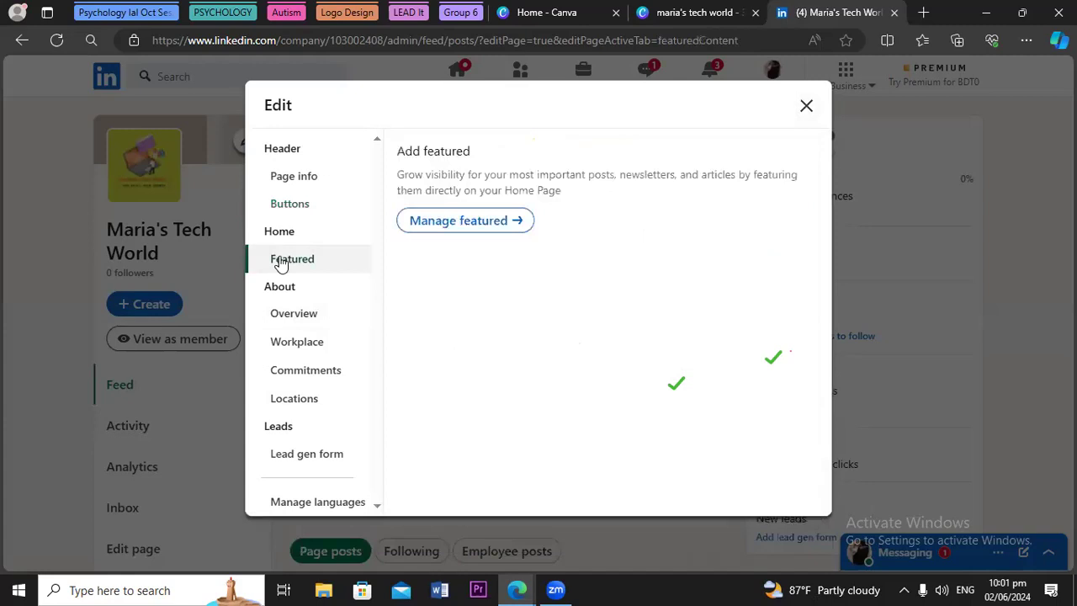
{"action": "left_click", "coordinate": [515, 223]}
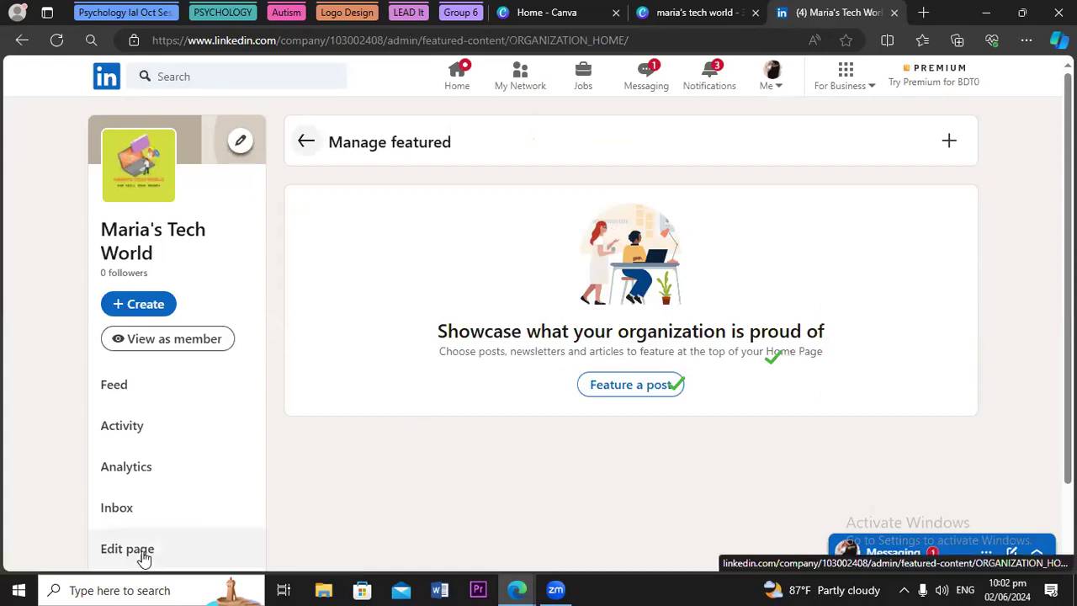
{"action": "scroll", "coordinate": [631, 454], "scroll_direction": "down", "scroll_amount": 1}
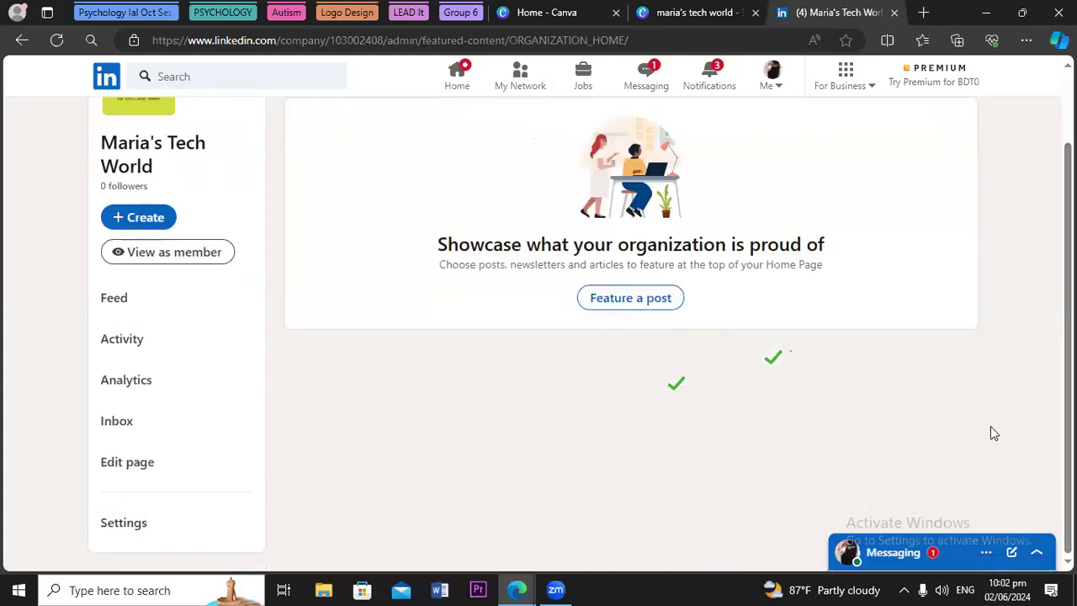
{"action": "left_click", "coordinate": [132, 467]}
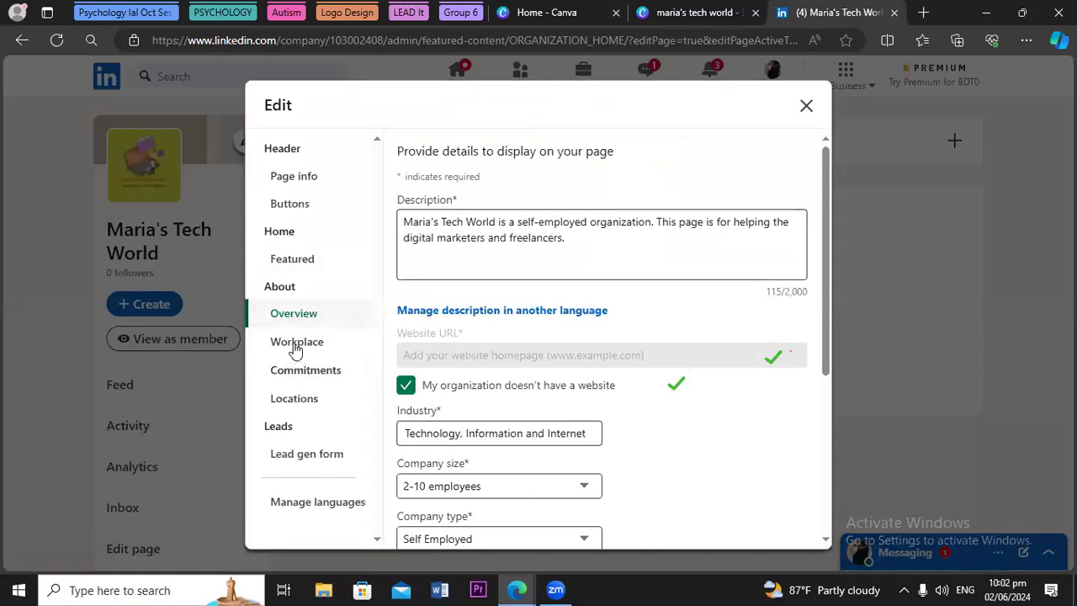
Switch the Workplace module On and show the primary workplace policy choices
{"action": "left_click", "coordinate": [294, 345]}
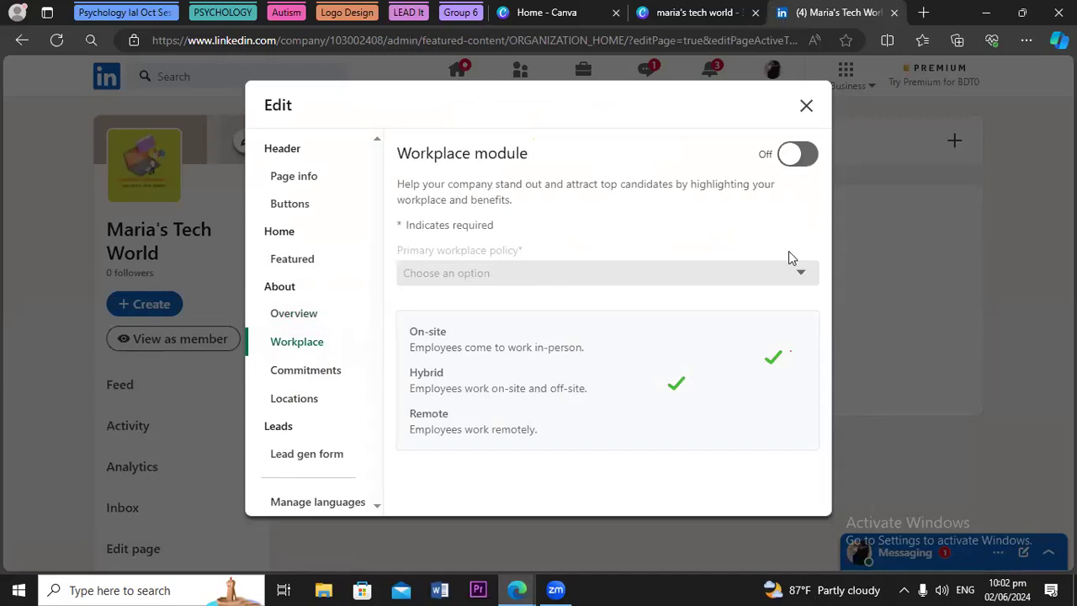
{"action": "left_click", "coordinate": [797, 154]}
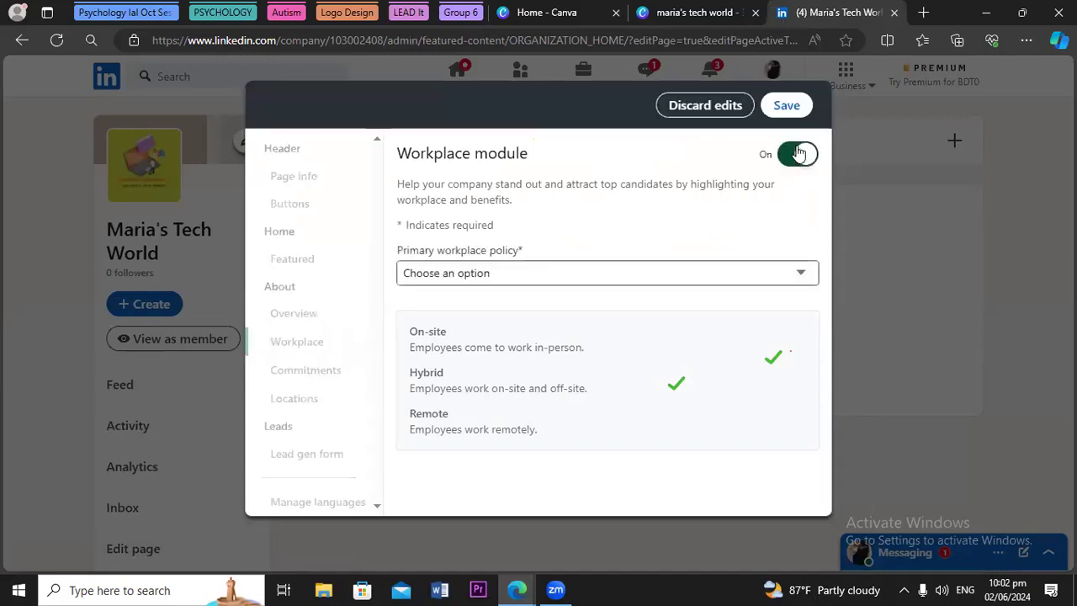
{"action": "left_click", "coordinate": [473, 277]}
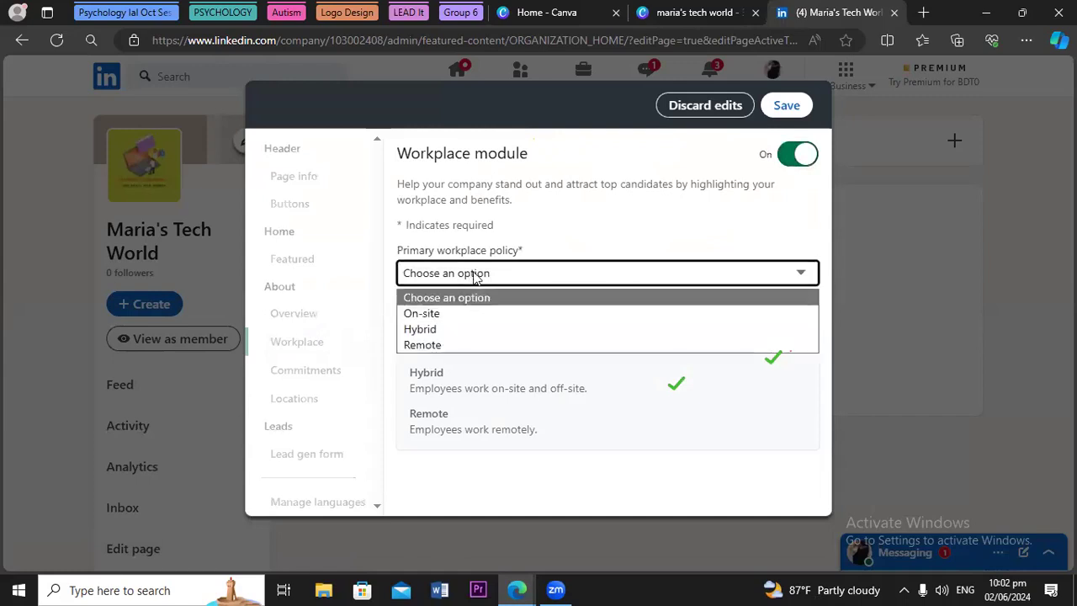
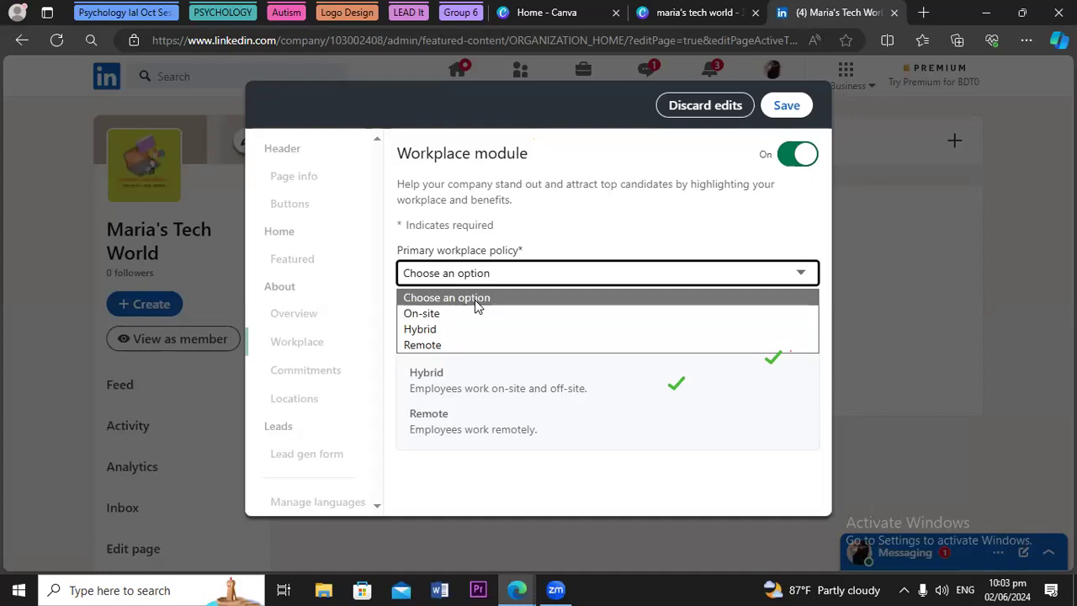
Set the primary workplace policy to Remote in the Workplace module
{"action": "left_click", "coordinate": [427, 345]}
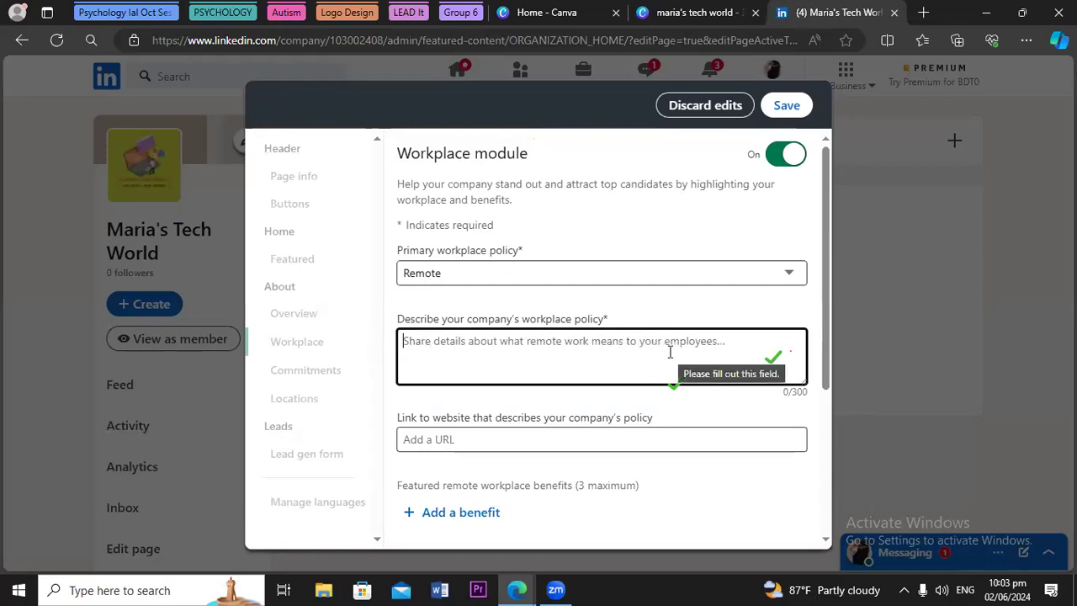
{"action": "left_click", "coordinate": [455, 439]}
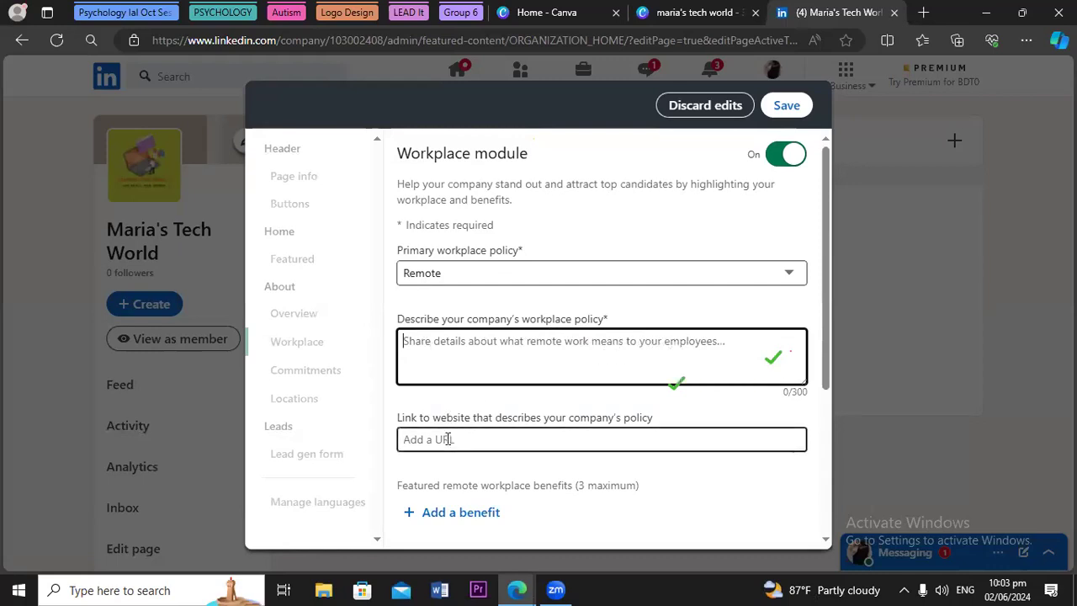
{"action": "key", "text": "shift+Tab"}
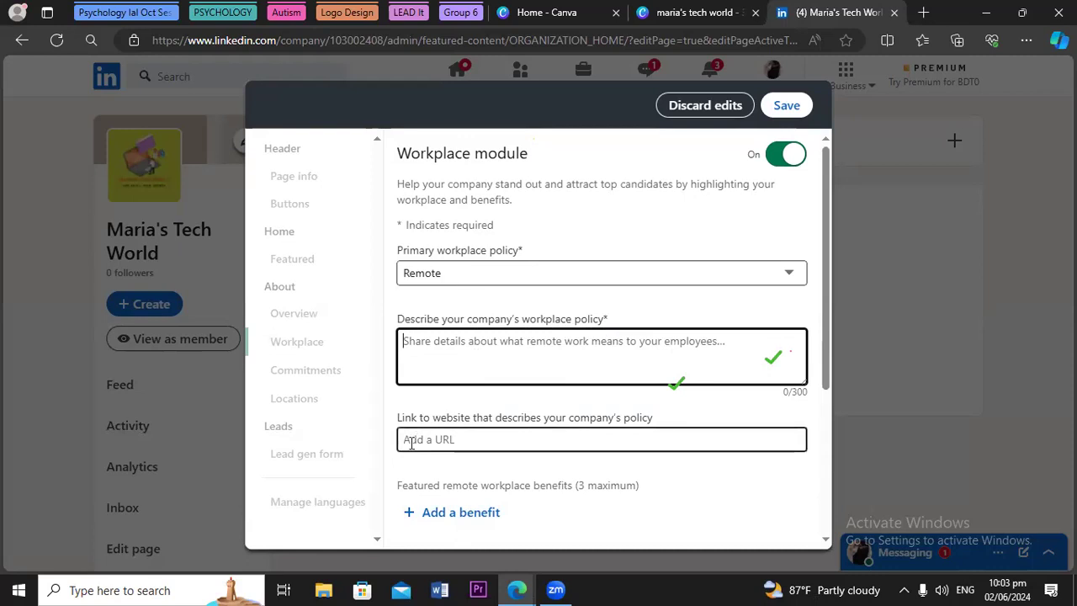
Switch the Workplace module off, attempt to save, and discard the failed edits
{"action": "left_click", "coordinate": [787, 157]}
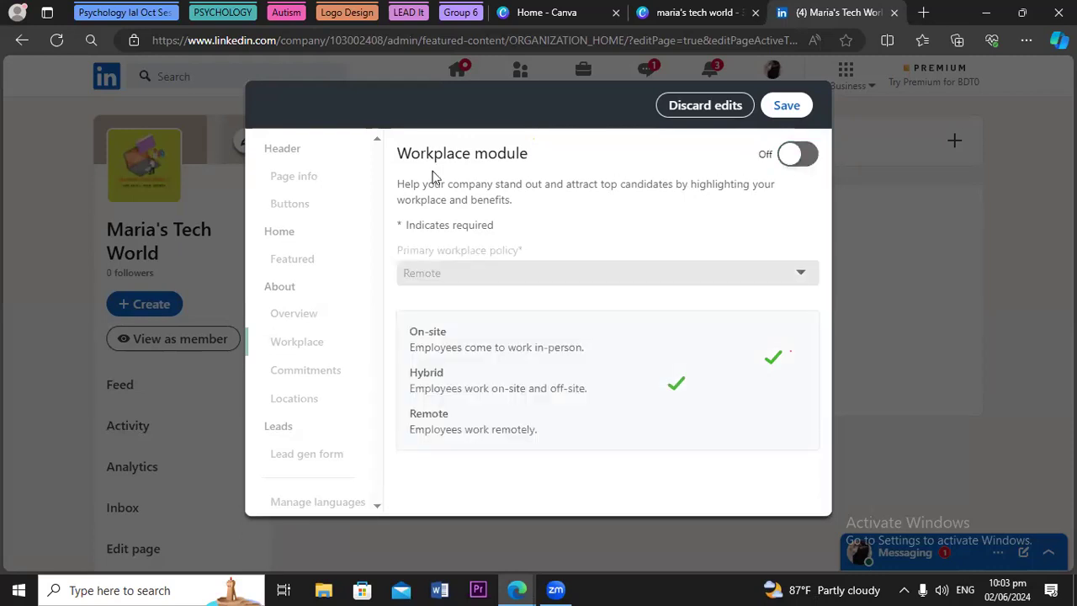
{"action": "left_click", "coordinate": [784, 106]}
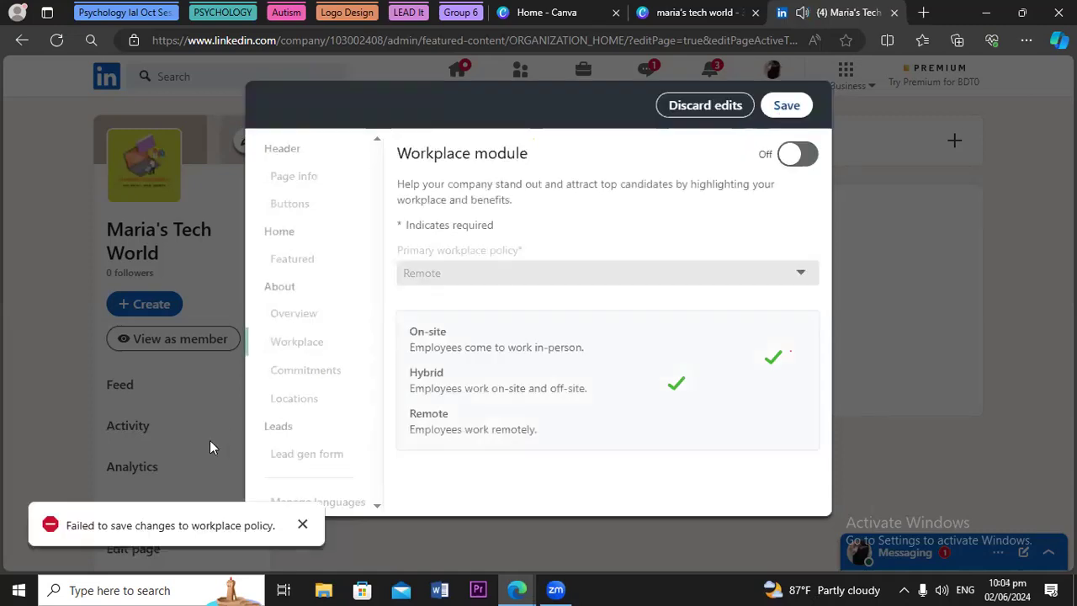
{"action": "left_click", "coordinate": [707, 107]}
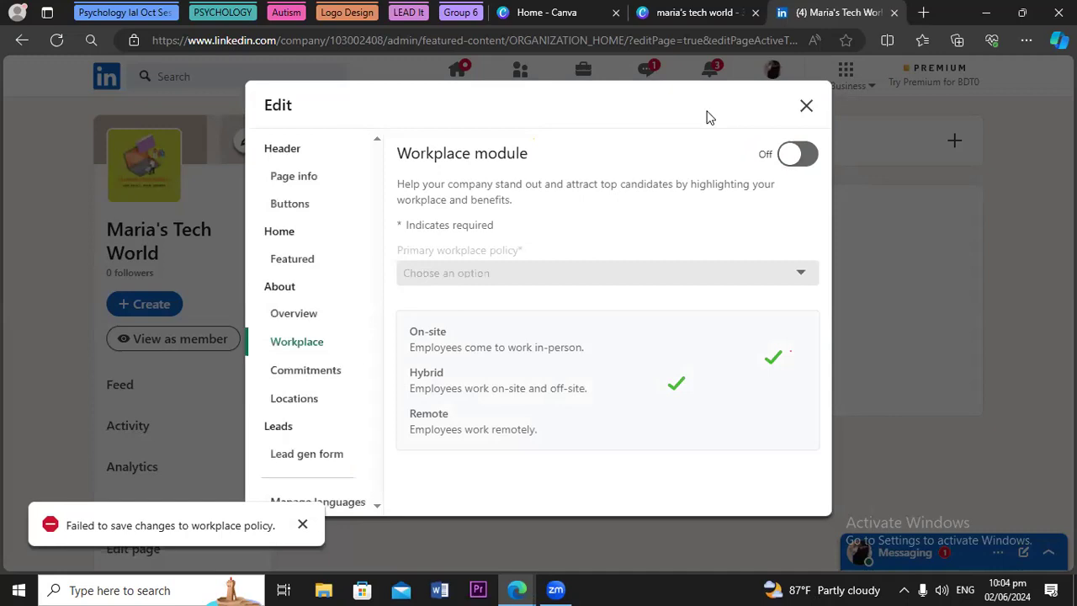
In Commitments, draft a Career growth and learning commitment, then discard its form
{"action": "left_click", "coordinate": [294, 379]}
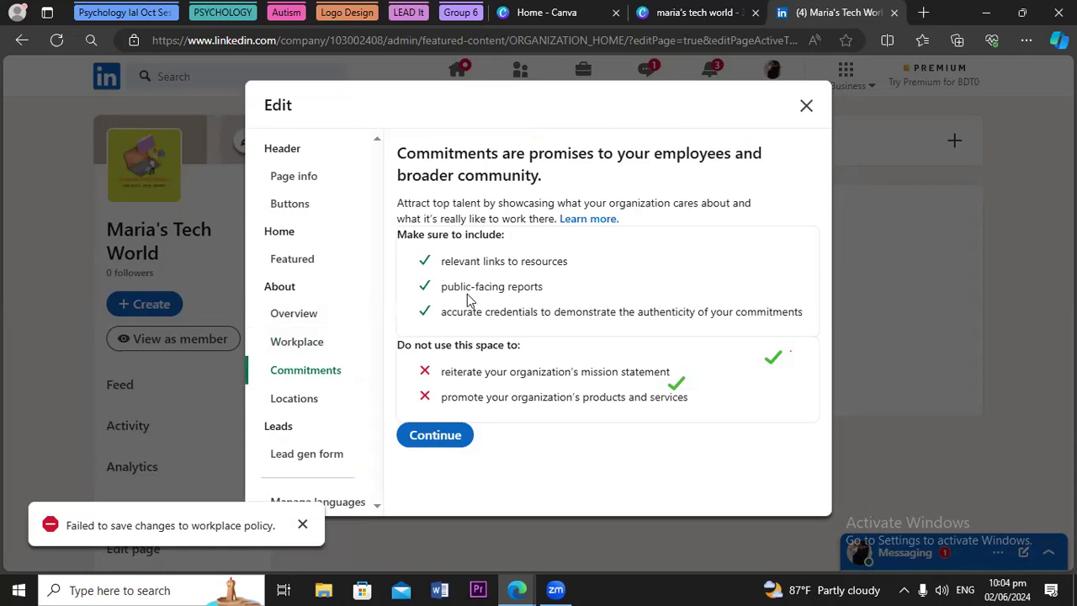
{"action": "left_click", "coordinate": [419, 437]}
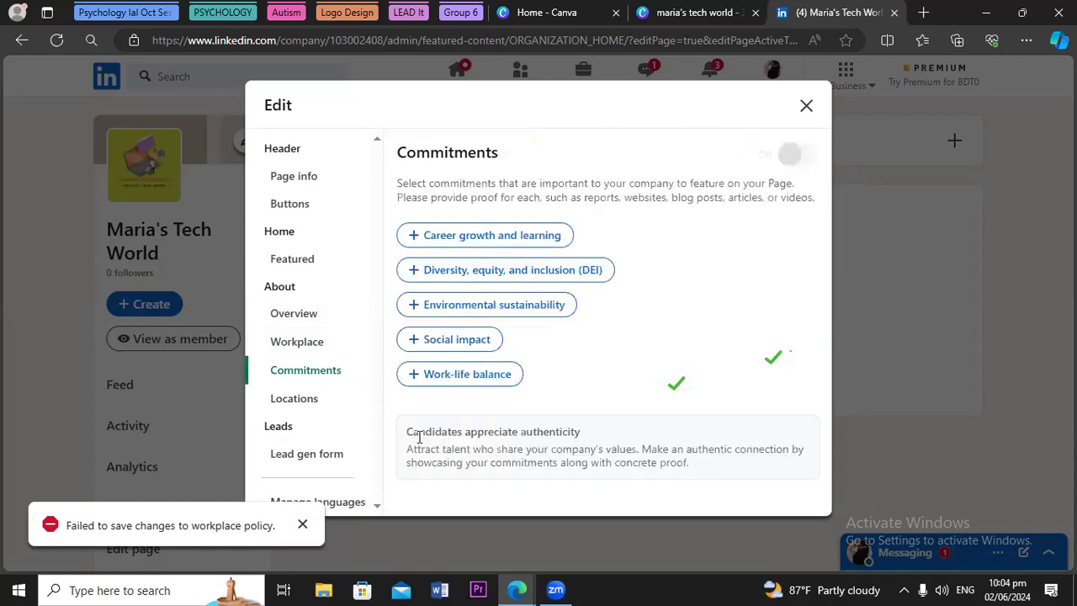
{"action": "left_click", "coordinate": [429, 239]}
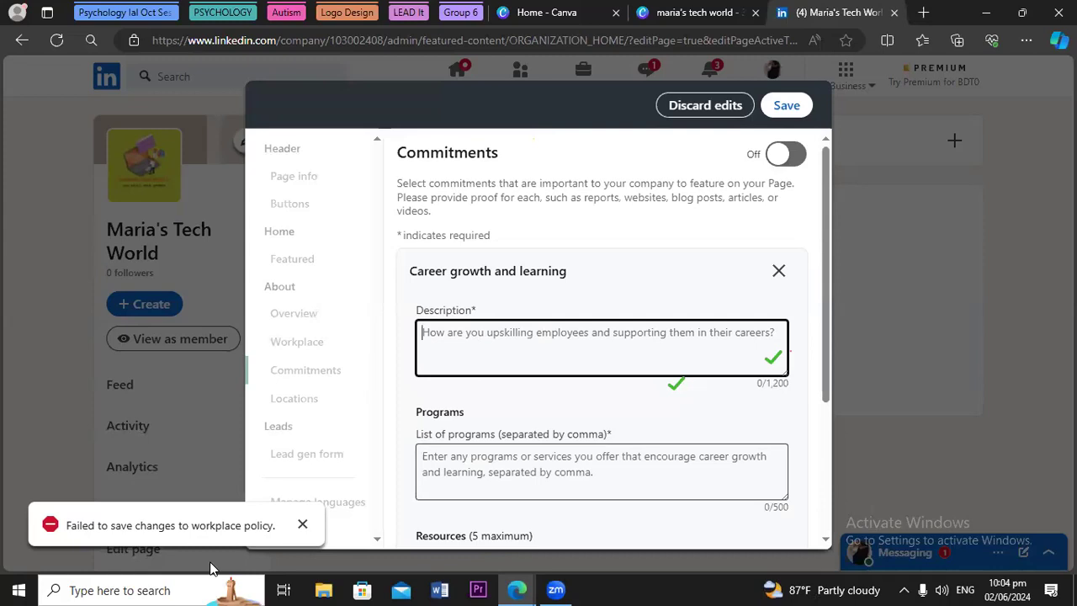
{"action": "left_click", "coordinate": [302, 523]}
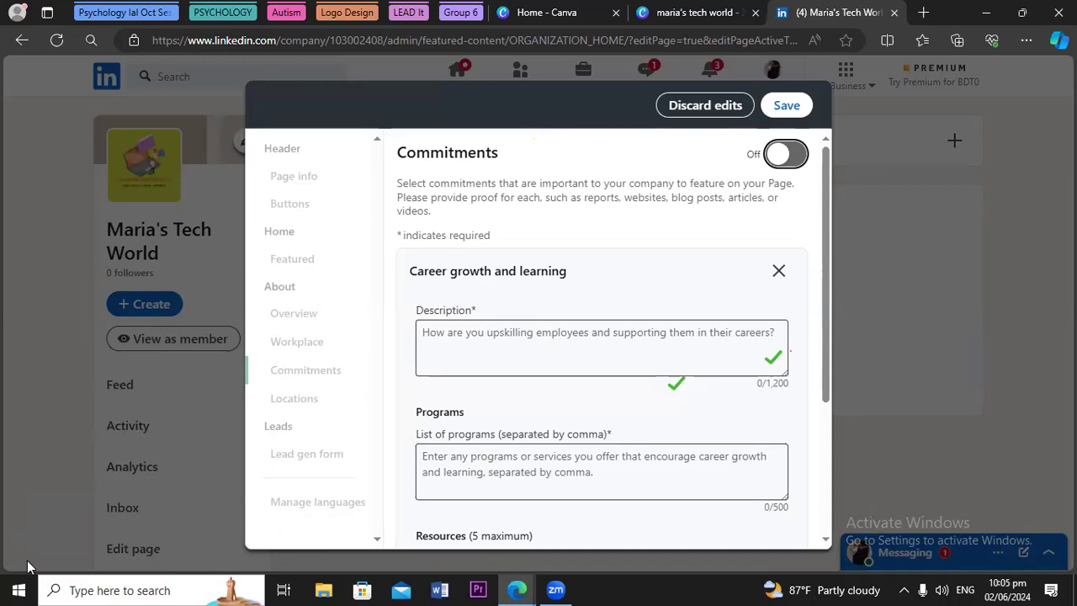
{"action": "scroll", "coordinate": [814, 412], "scroll_direction": "down", "scroll_amount": 3}
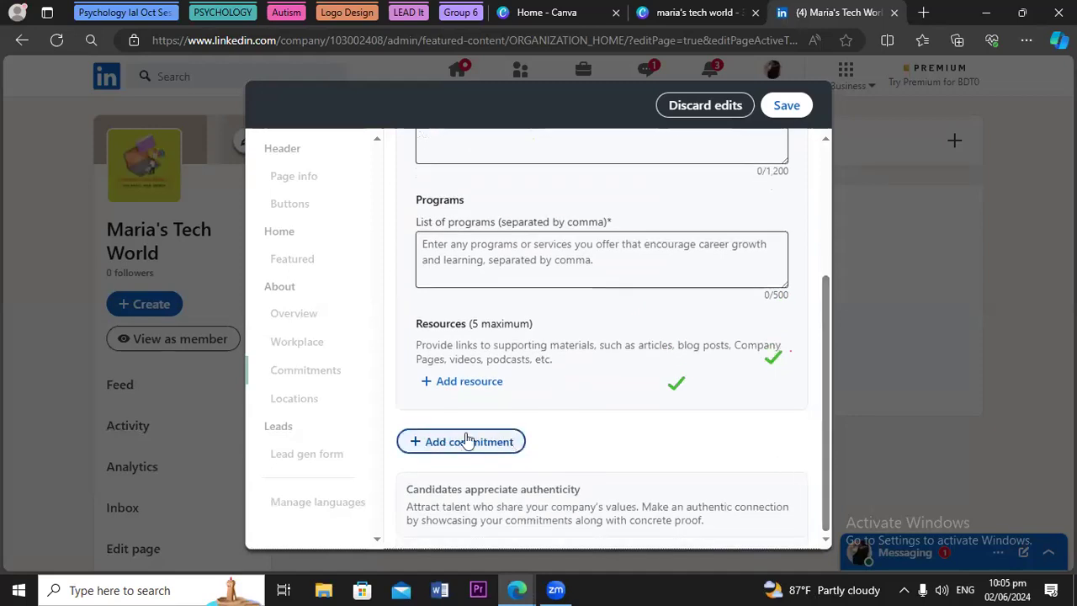
{"action": "left_click_drag", "start_coordinate": [820, 382], "coordinate": [831, 227]}
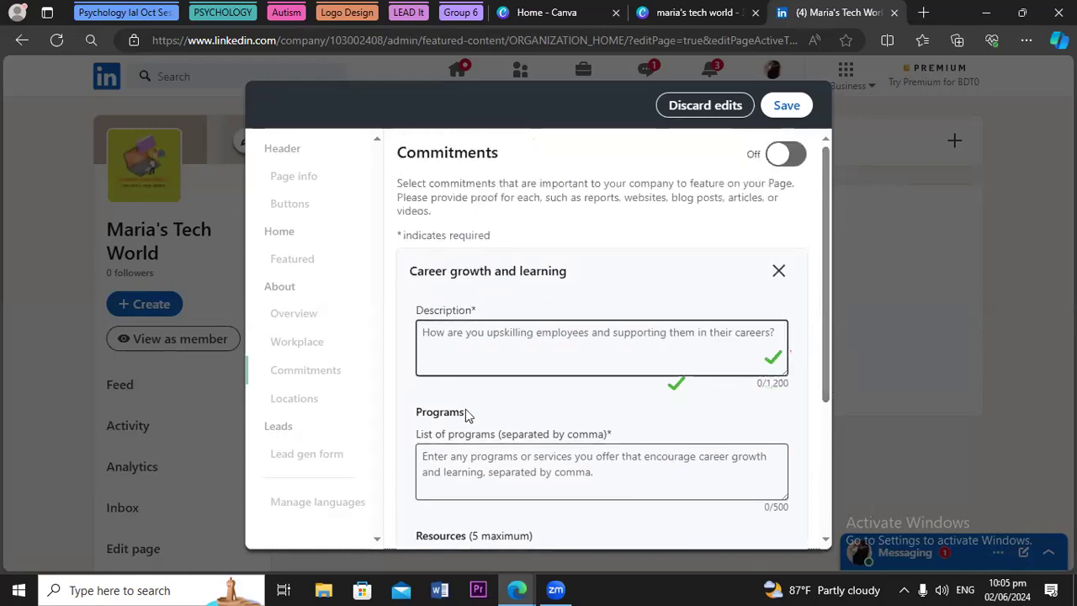
{"action": "left_click", "coordinate": [688, 107]}
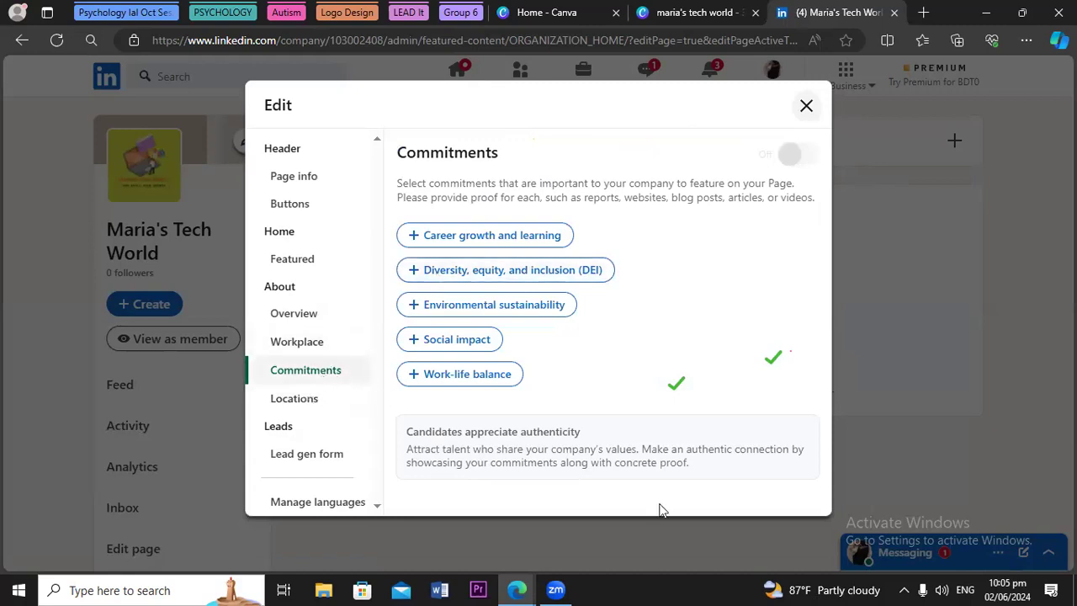
Close the page editor and discard the suggested page-update share post draft
{"action": "left_click", "coordinate": [299, 404]}
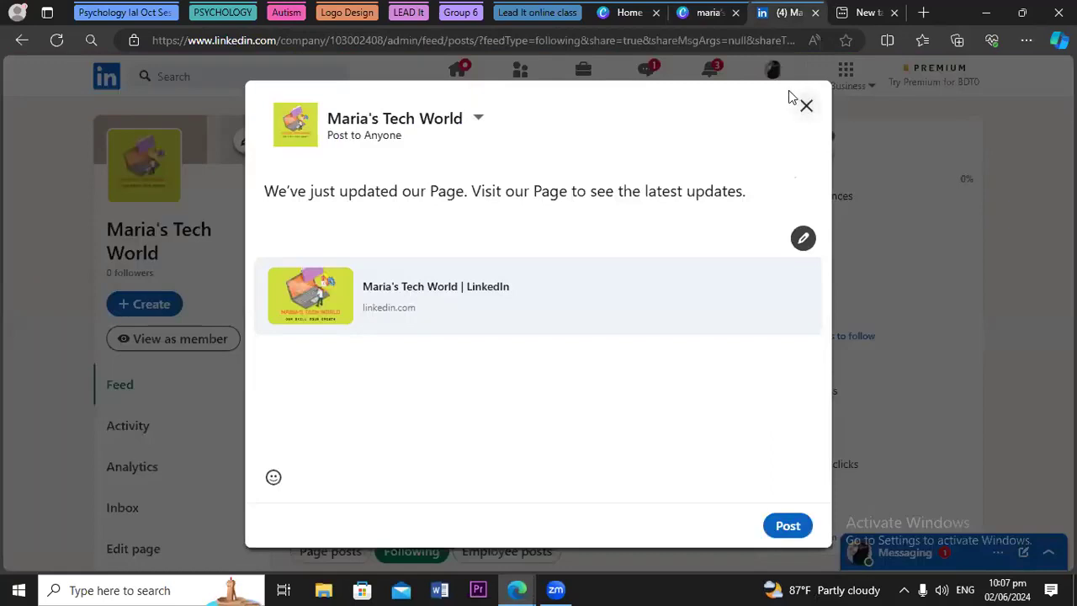
{"action": "left_click", "coordinate": [804, 106]}
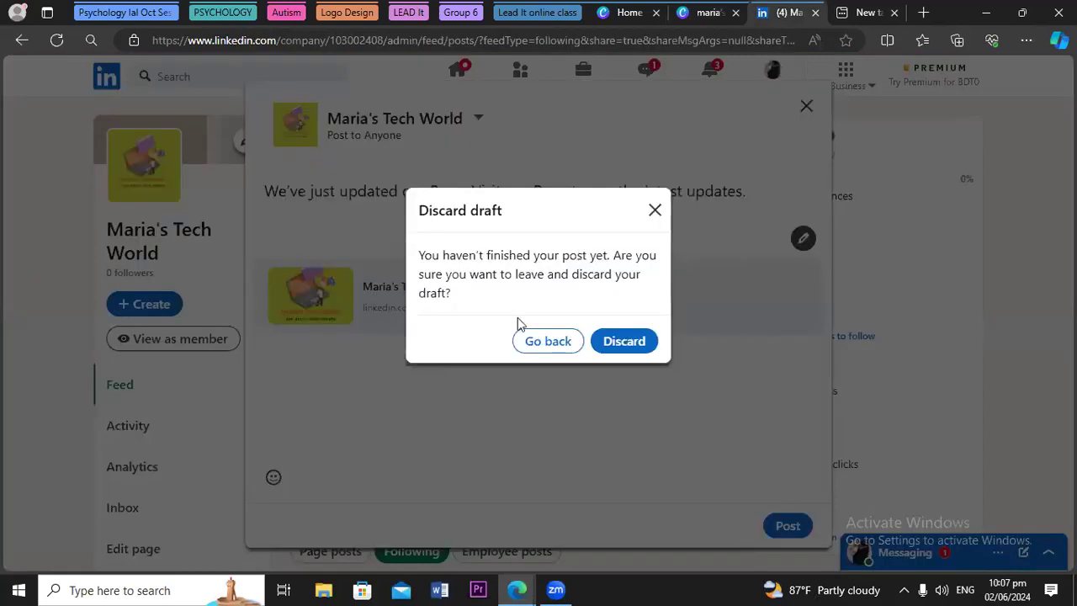
{"action": "left_click", "coordinate": [602, 345]}
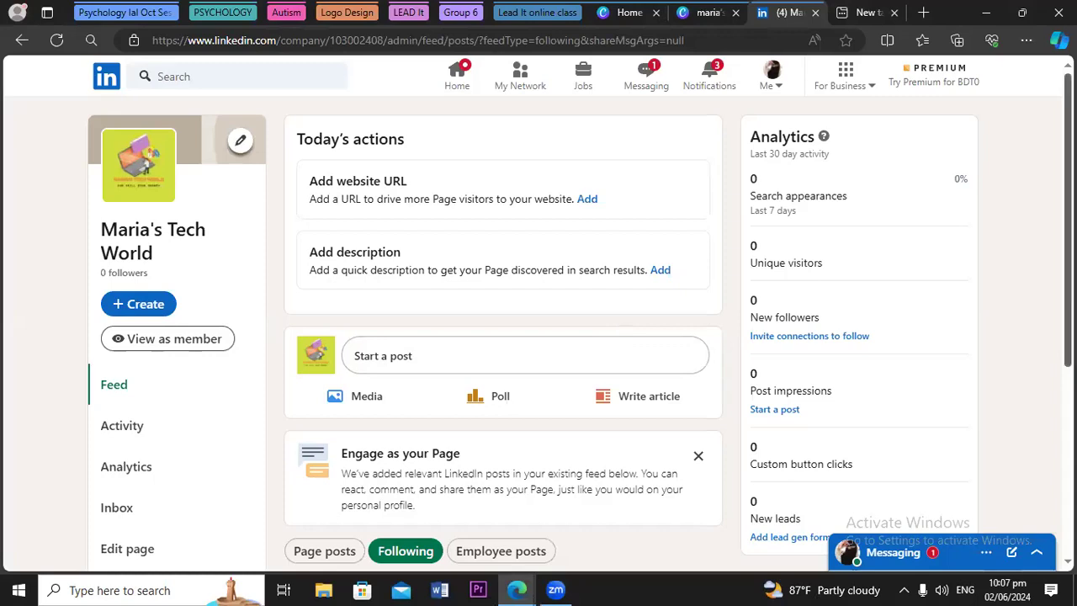
Reopen the page editor from the admin menu, landing on the About Overview
{"action": "scroll", "coordinate": [539, 337], "scroll_direction": "down", "scroll_amount": 1}
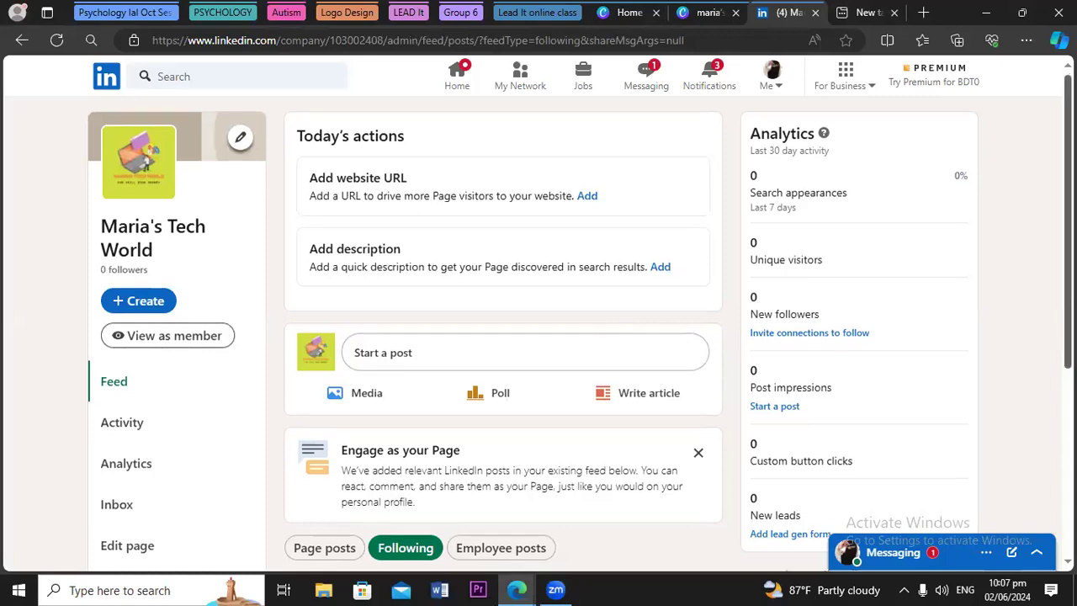
{"action": "scroll", "coordinate": [538, 336], "scroll_direction": "down", "scroll_amount": 1}
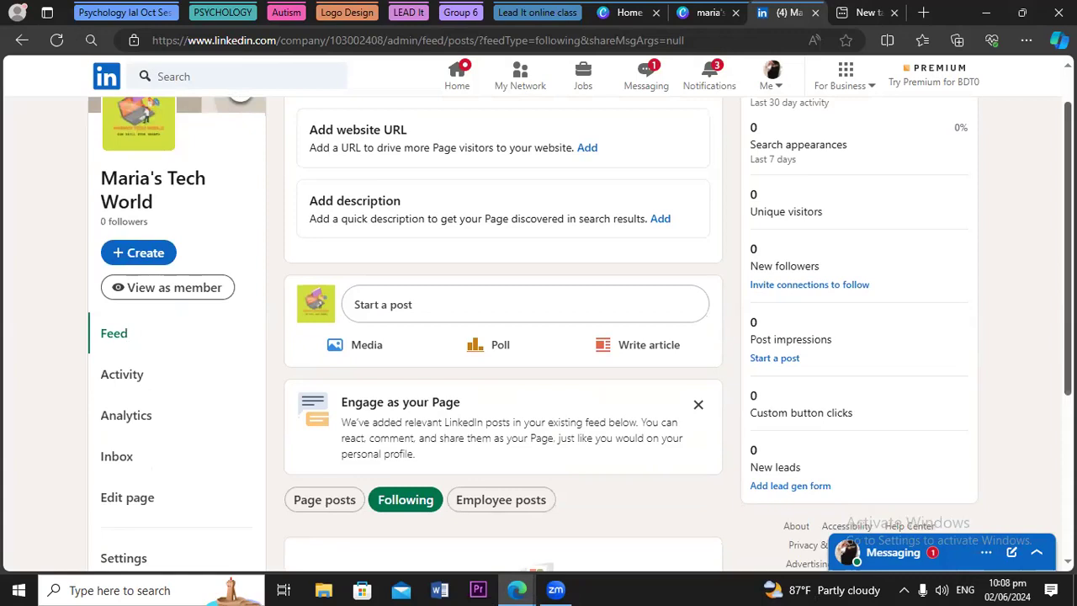
{"action": "scroll", "coordinate": [126, 503], "scroll_direction": "down", "scroll_amount": 2}
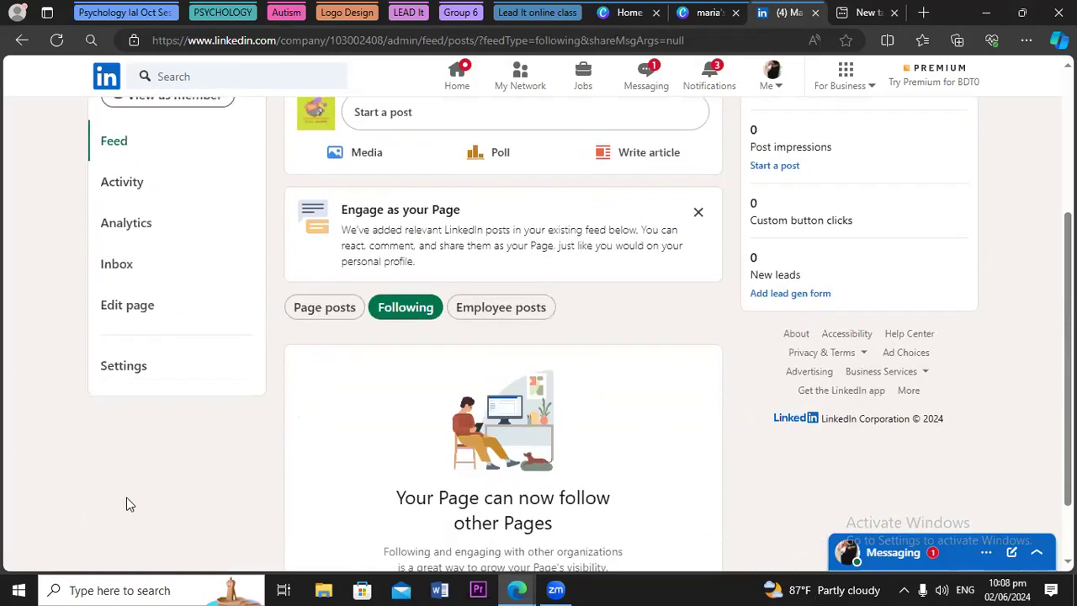
{"action": "left_click", "coordinate": [123, 311]}
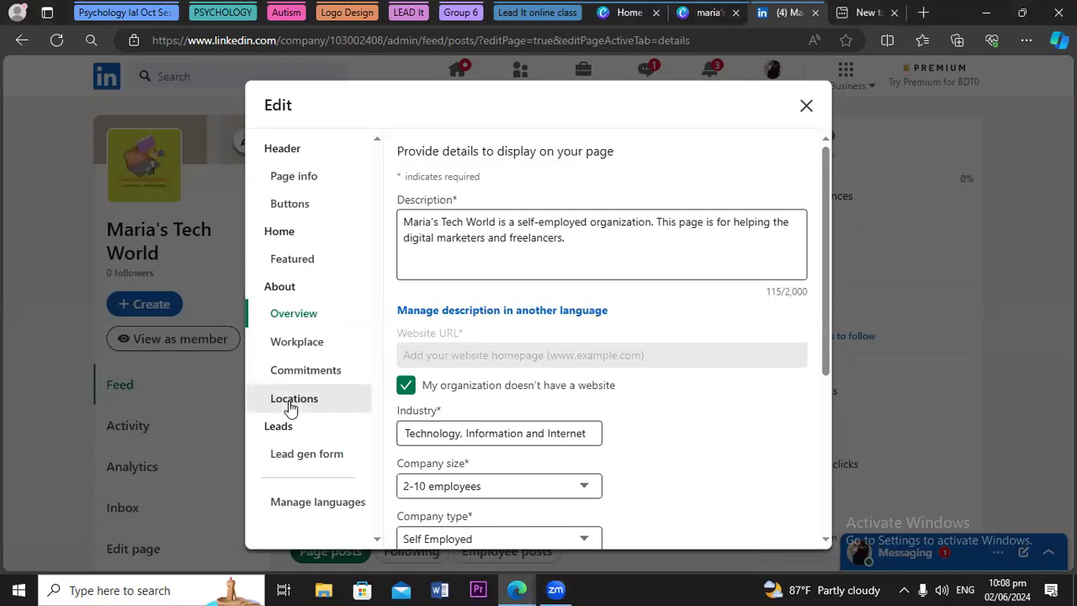
Add a new location with Bangladesh as the country and no street address
{"action": "left_click", "coordinate": [290, 401]}
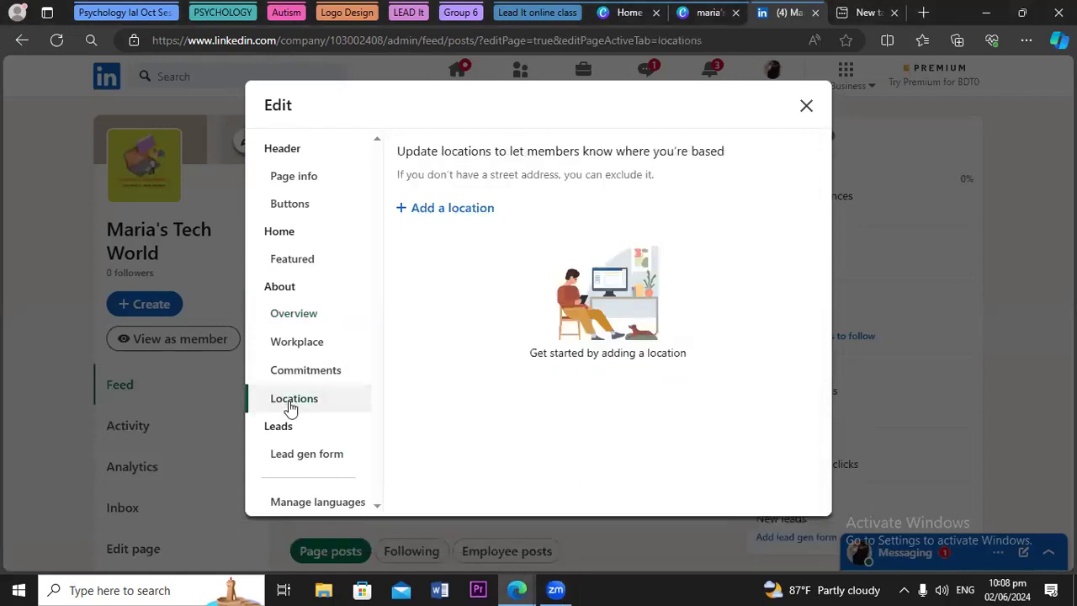
{"action": "left_click", "coordinate": [446, 210]}
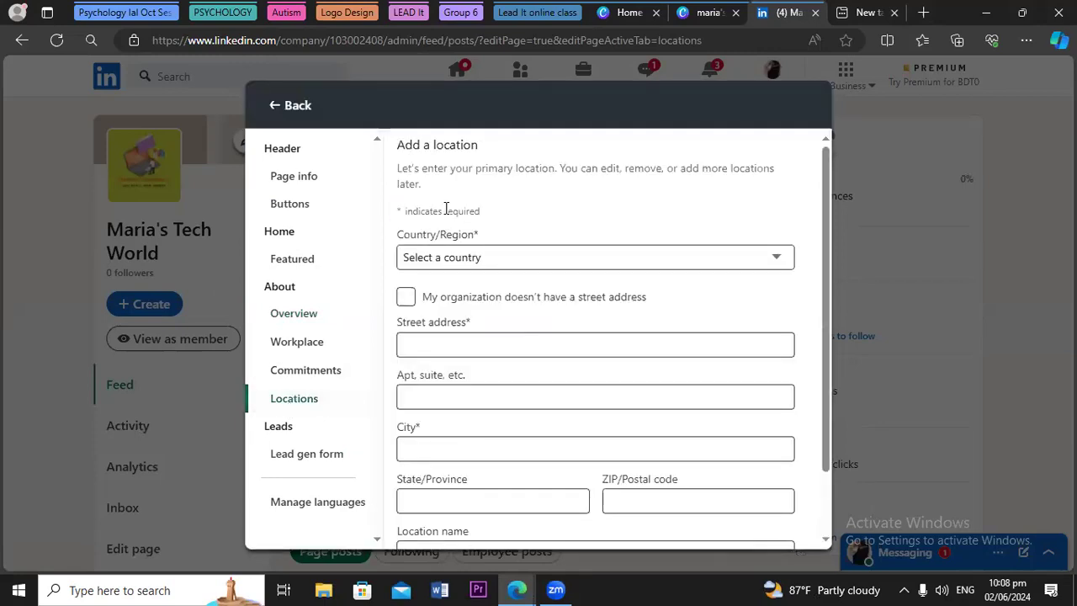
{"action": "left_click", "coordinate": [470, 259]}
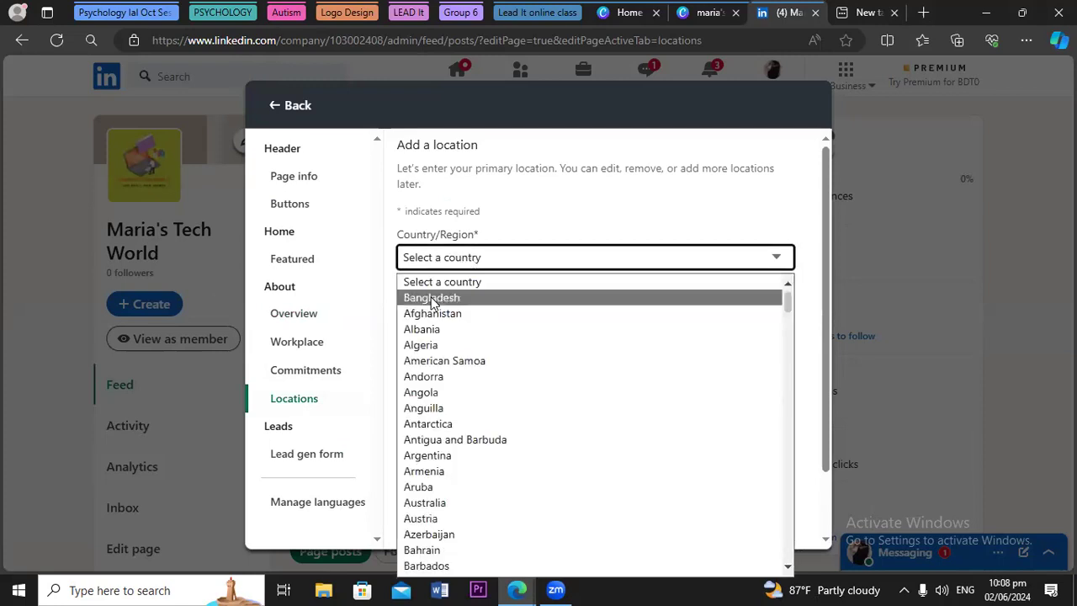
{"action": "left_click", "coordinate": [432, 299]}
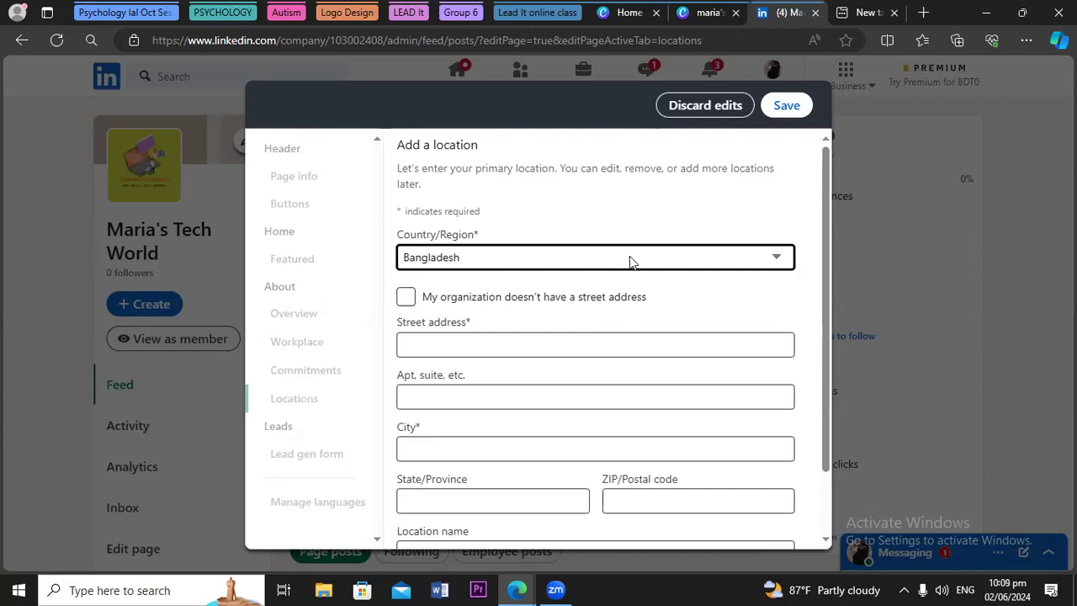
{"action": "left_click", "coordinate": [405, 299]}
Keep the no-street-address option and enter Dhaka as the location's city
{"action": "left_click", "coordinate": [405, 299]}
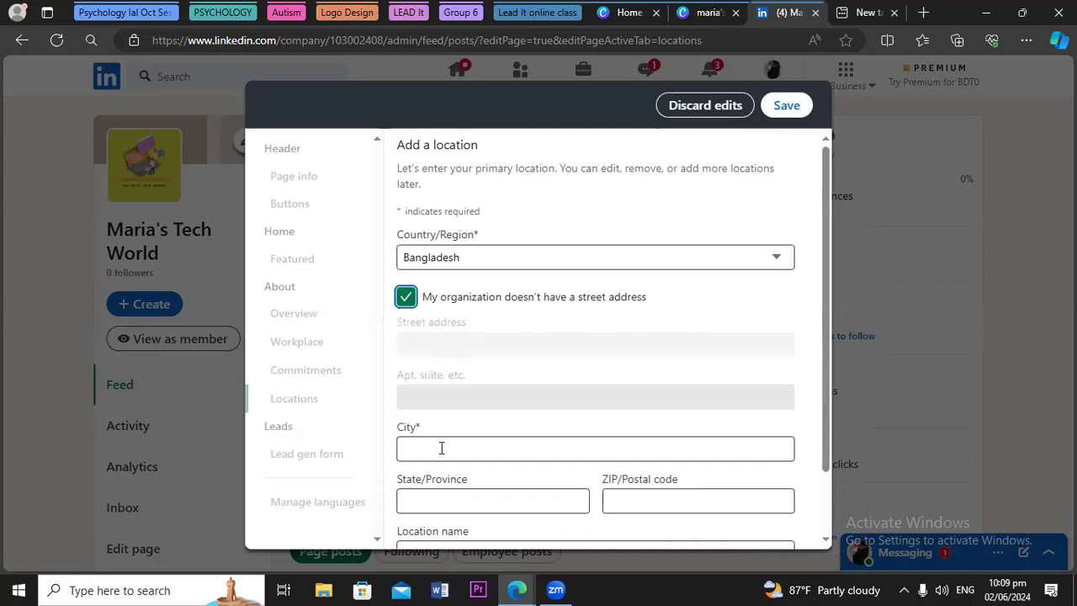
{"action": "key", "text": "Tab"}
{"action": "left_click", "coordinate": [410, 380]}
{"action": "left_click", "coordinate": [524, 446]}
{"action": "type", "text": "dhaka"}
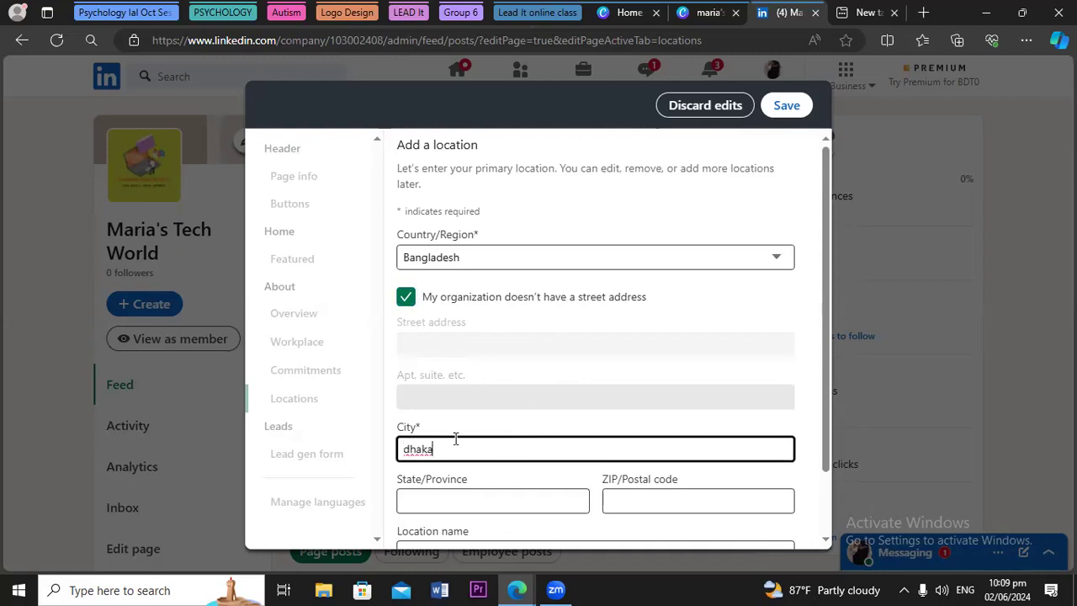
{"action": "left_click", "coordinate": [408, 449]}
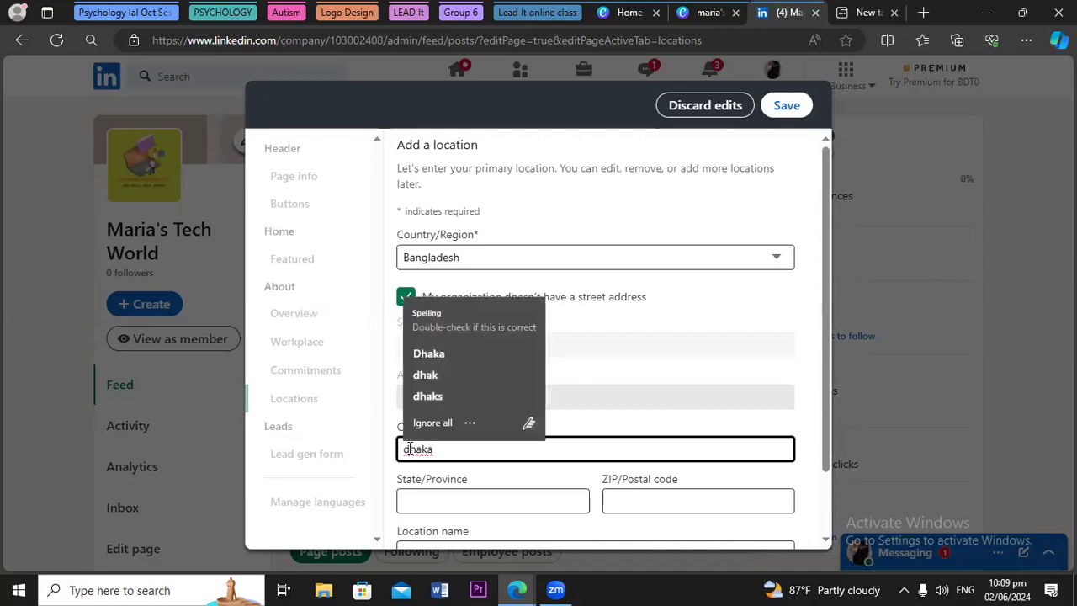
{"action": "key", "text": "BackSpace"}
{"action": "type", "text": "D"}
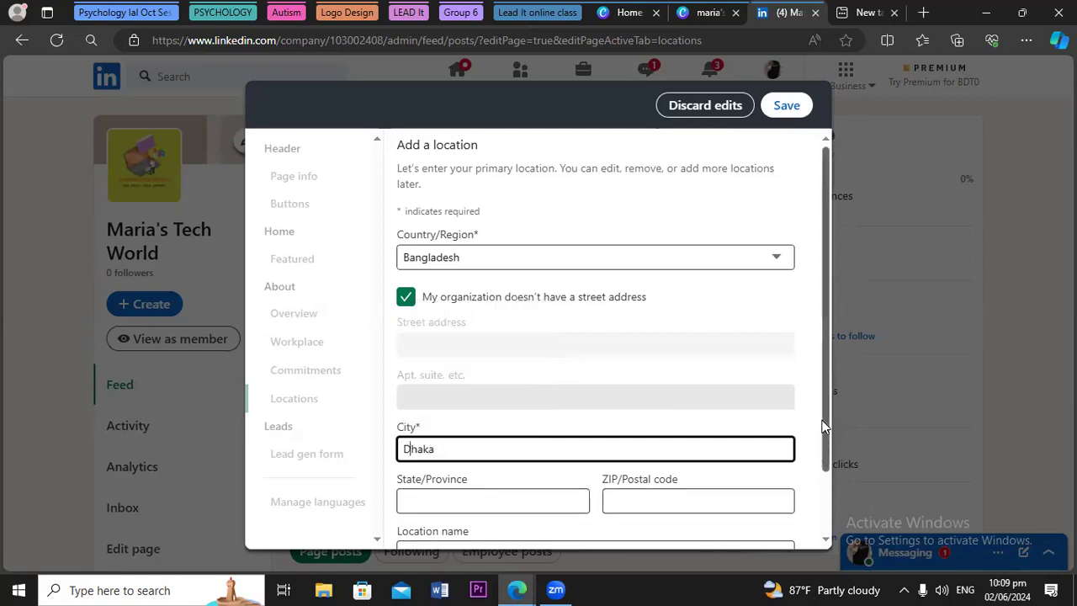
{"action": "scroll", "coordinate": [823, 481], "scroll_direction": "down", "scroll_amount": 1}
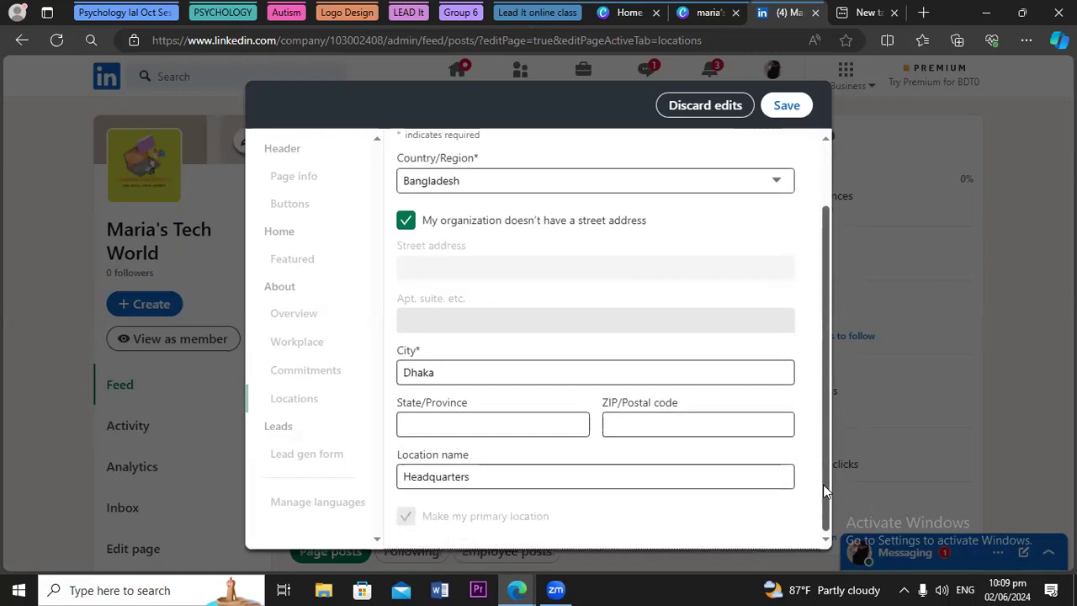
Name the location Headquarters and save it as the primary location
{"action": "left_click", "coordinate": [418, 409]}
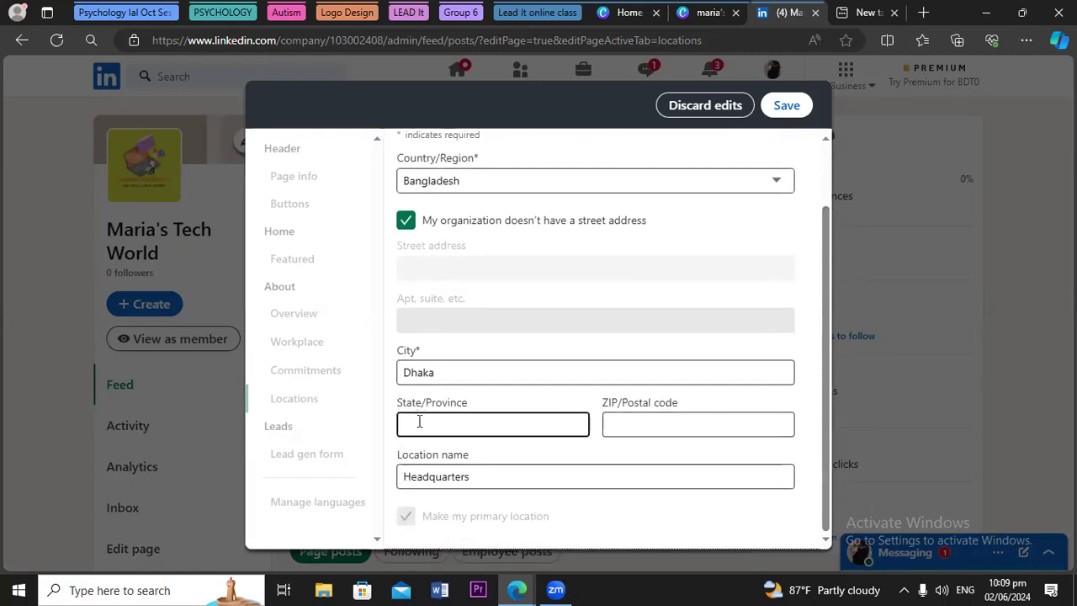
{"action": "left_click", "coordinate": [535, 507]}
{"action": "left_click", "coordinate": [412, 459]}
{"action": "left_click", "coordinate": [774, 351]}
{"action": "left_click", "coordinate": [695, 365]}
{"action": "left_click", "coordinate": [810, 121]}
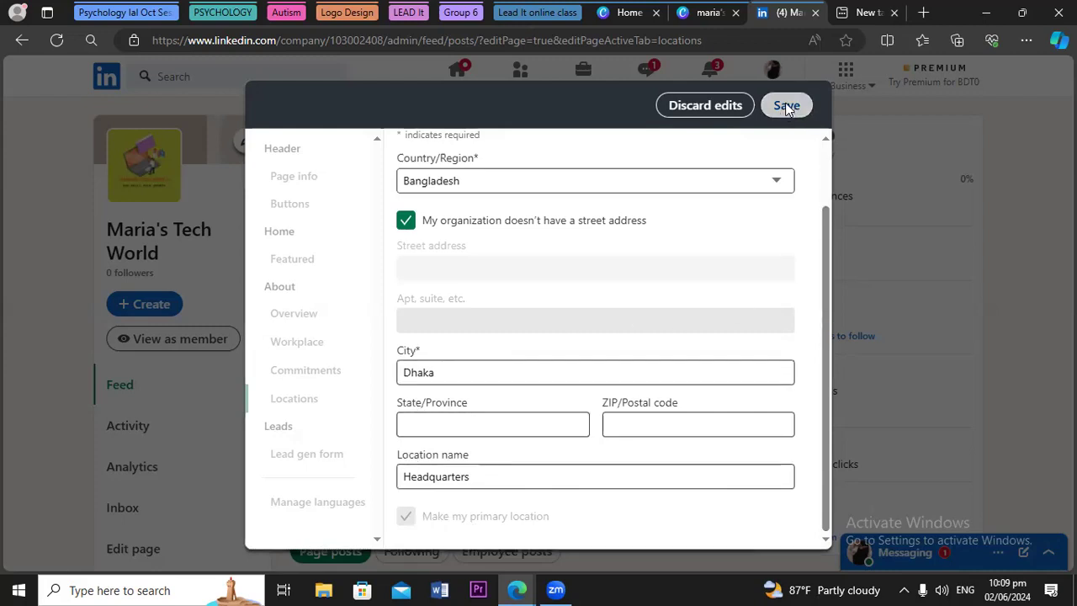
{"action": "left_click", "coordinate": [785, 107]}
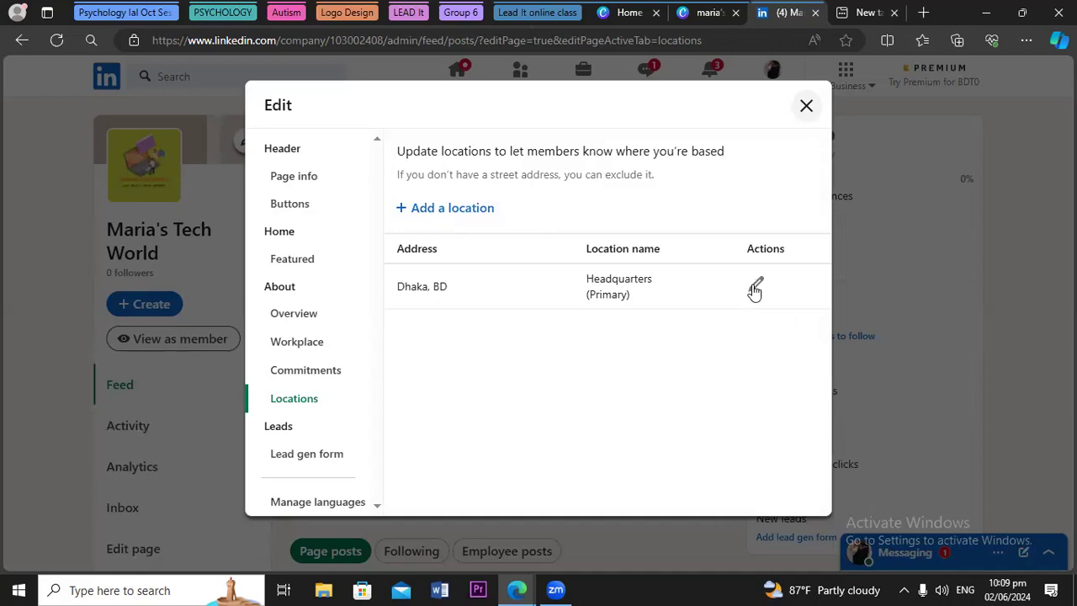
Close the page editor and start a post sharing the page edits
{"action": "left_click", "coordinate": [805, 108]}
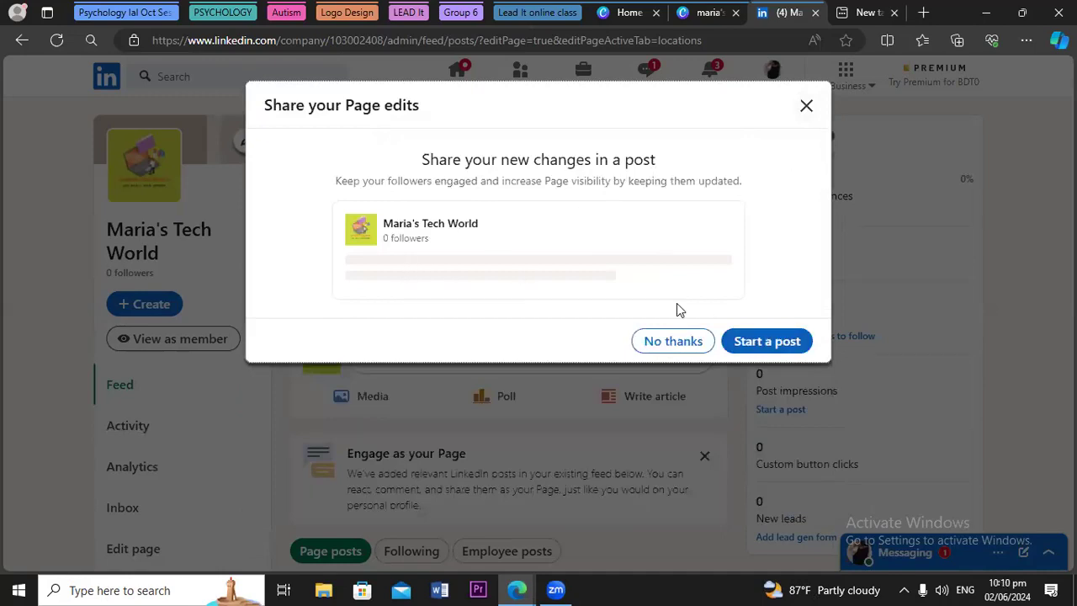
{"action": "left_click", "coordinate": [767, 342]}
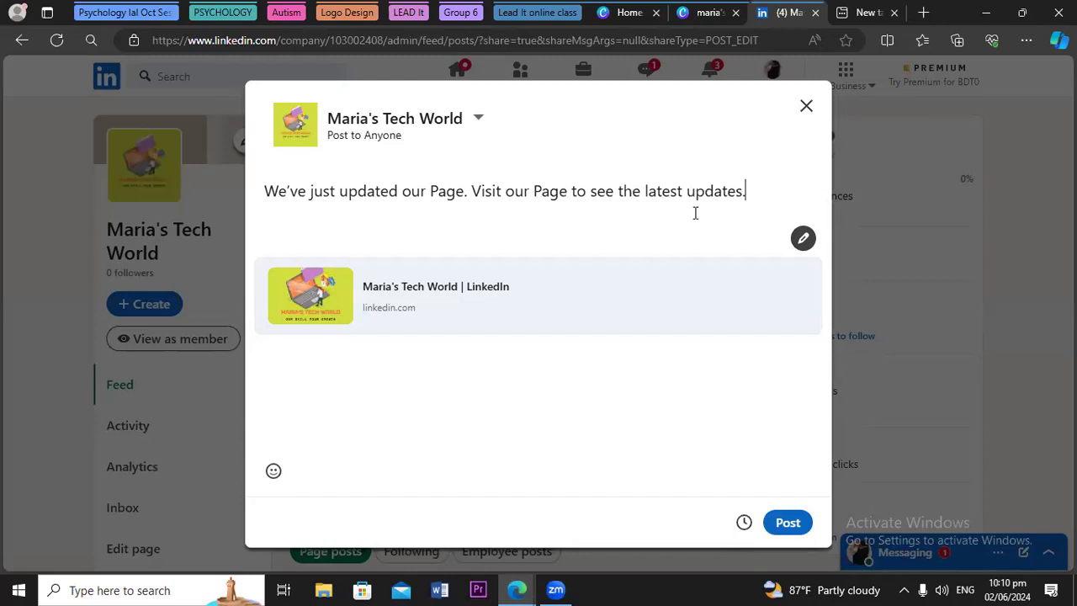
Below the post text, add #DigitalMarketing #SocialMediaMarketing #SocialMediaManagement on a new line
{"action": "key", "text": "Return"}
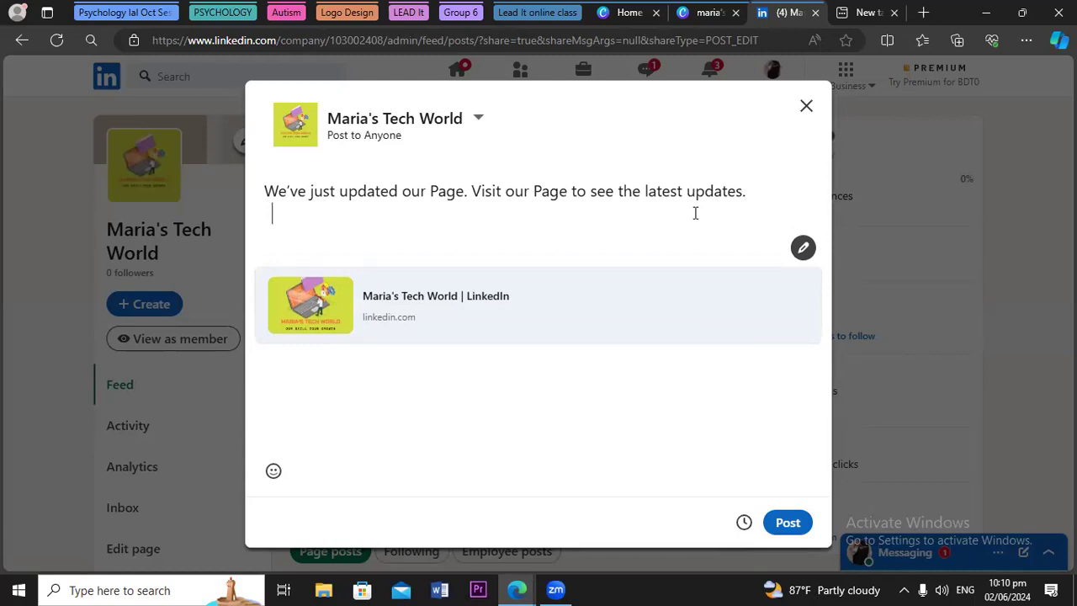
{"action": "key", "text": "BackSpace"}
{"action": "type", "text": "#Digital"}
{"action": "type", "text": "Marketing"}
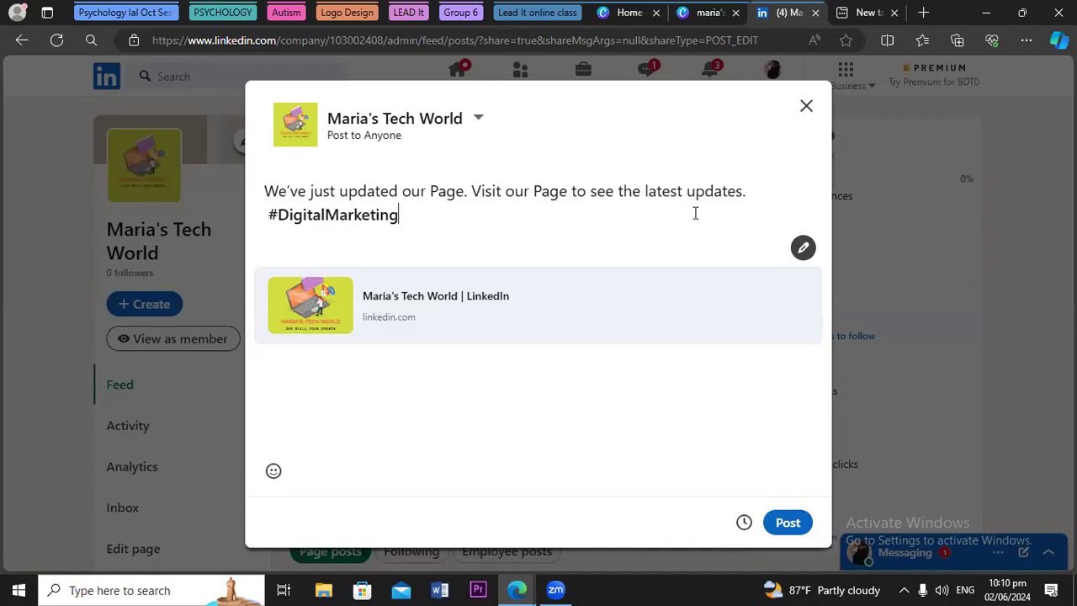
{"action": "type", "text": " #SocialMed"}
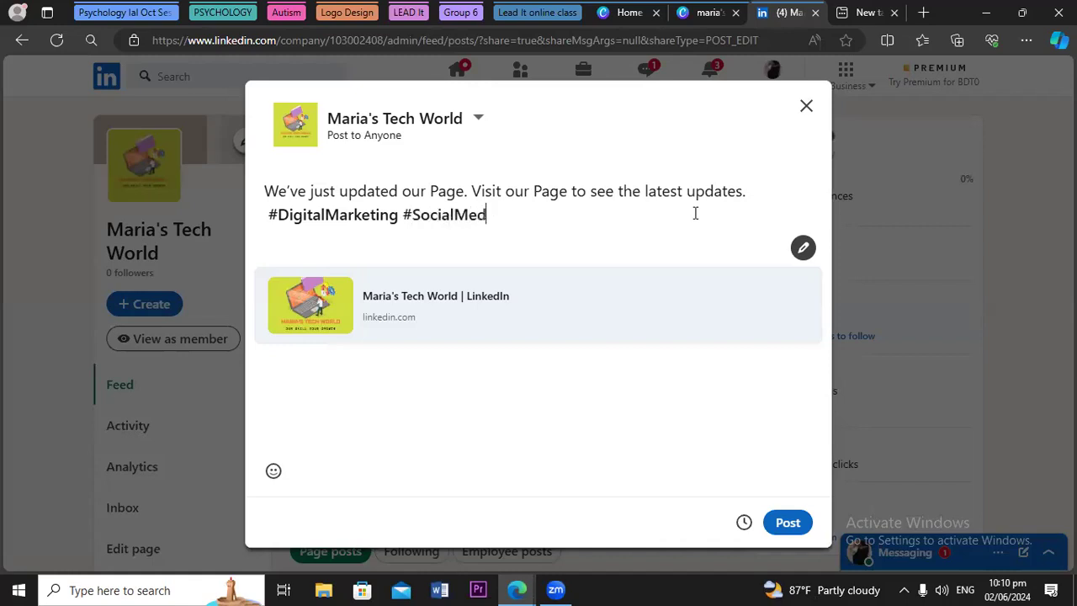
{"action": "type", "text": "iaMarketing"}
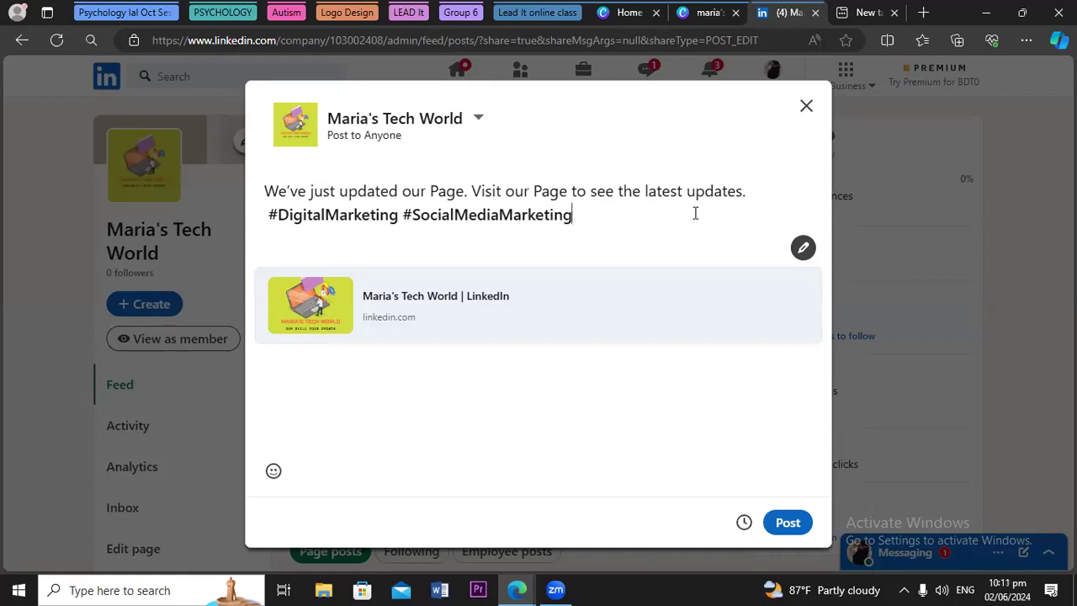
{"action": "type", "text": " #SocialMediaMana"}
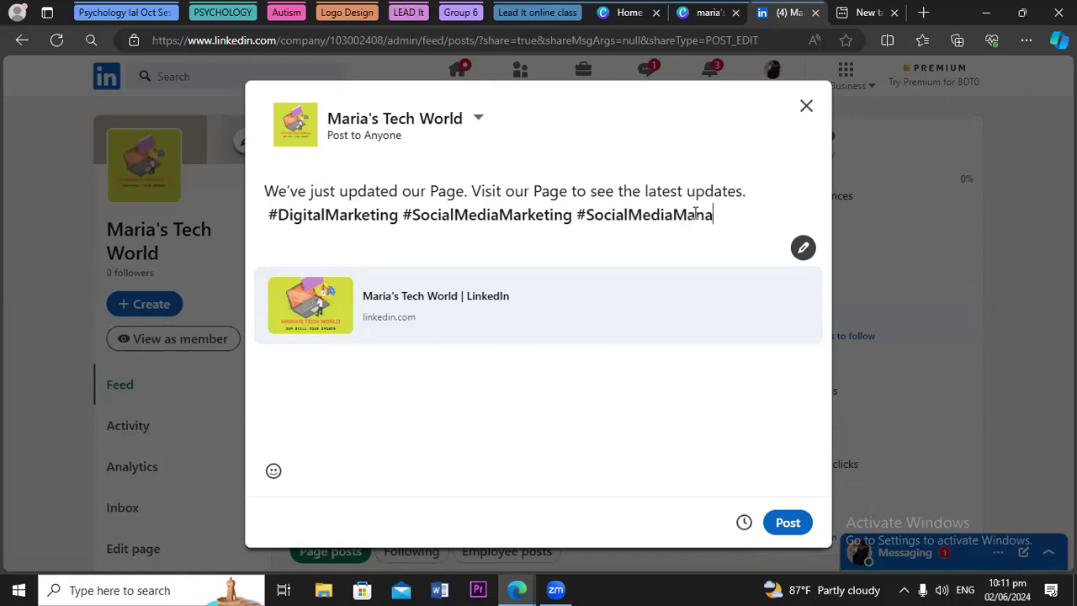
{"action": "type", "text": "gement"}
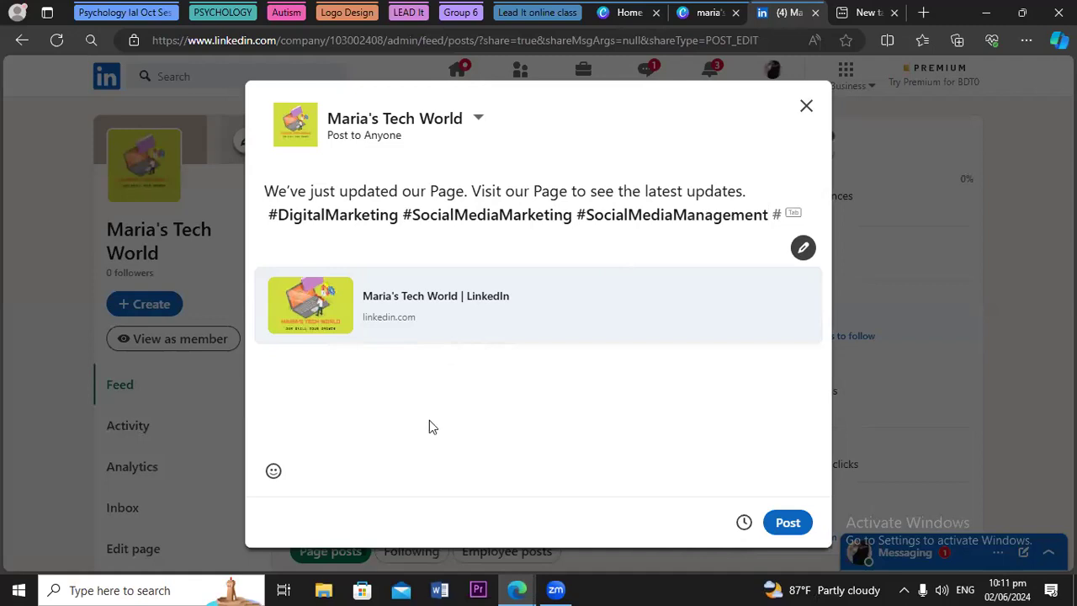
{"action": "left_click", "coordinate": [785, 525]}
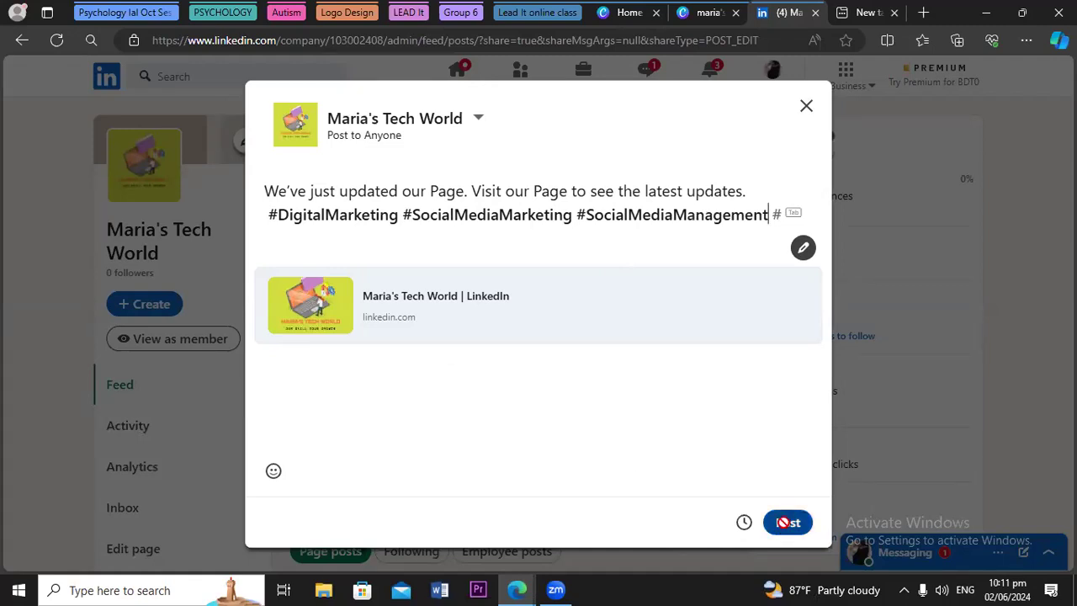
Publish the hashtagged update post, declining to share it to the personal profile
{"action": "left_click", "coordinate": [785, 525]}
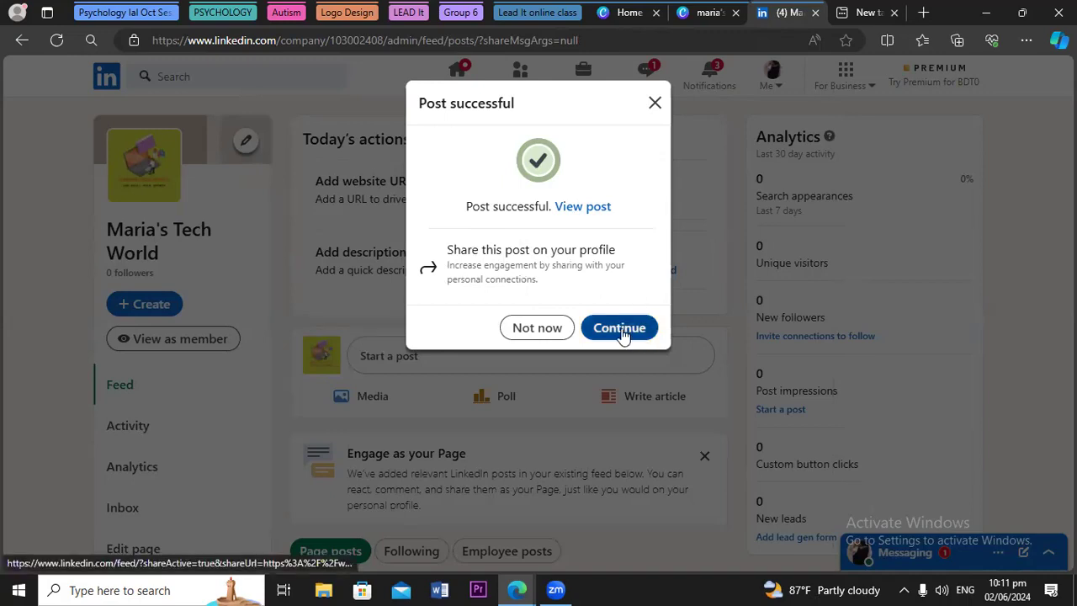
{"action": "left_click", "coordinate": [539, 329]}
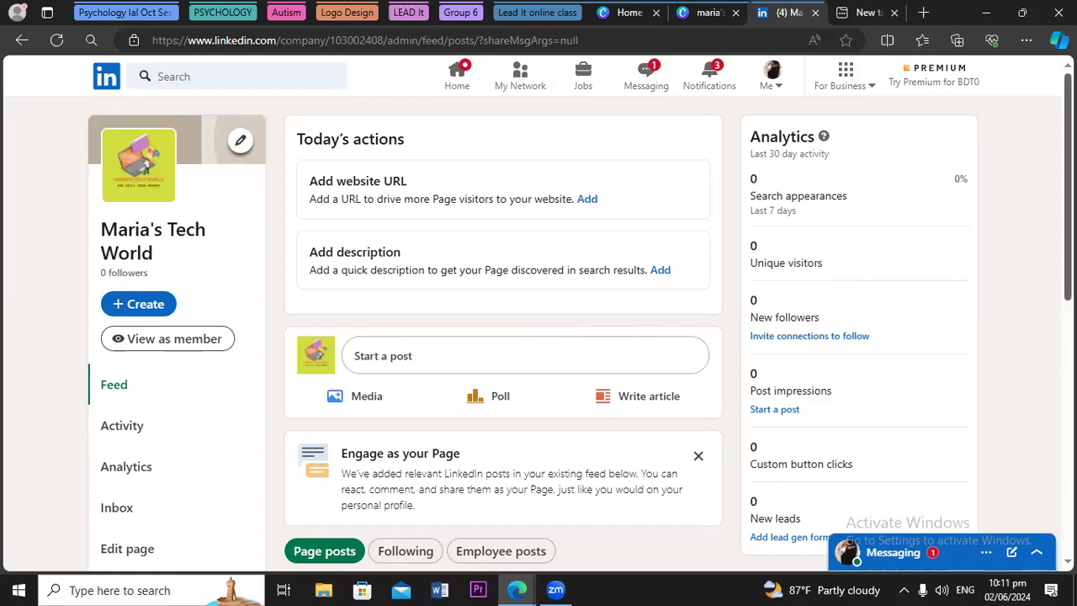
{"action": "scroll", "coordinate": [1018, 336], "scroll_direction": "down", "scroll_amount": 2}
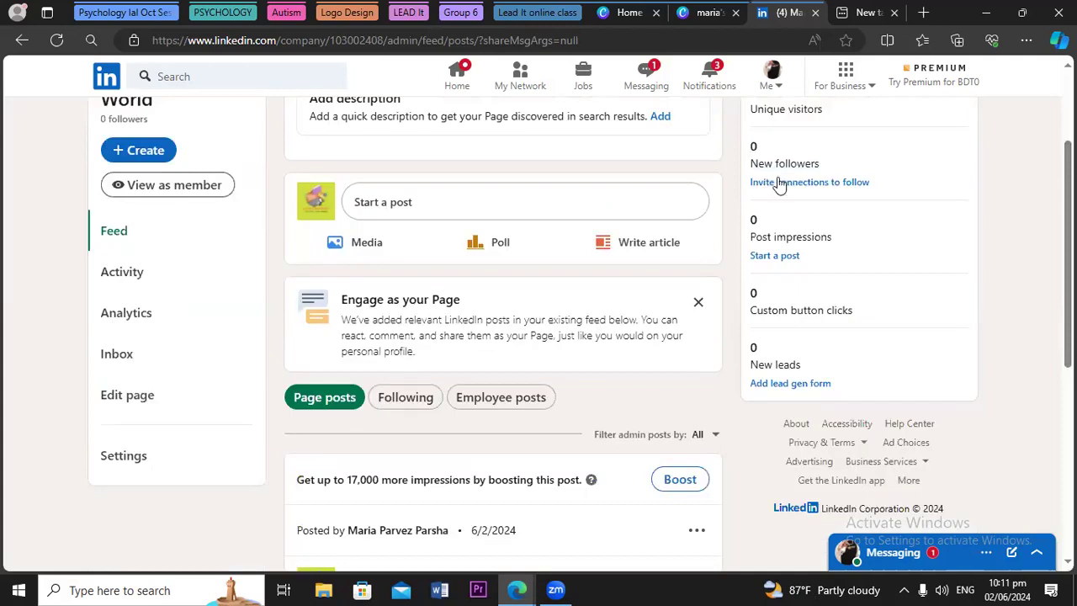
Invite the one listed connection to follow the page, then decline another post
{"action": "left_click", "coordinate": [779, 182]}
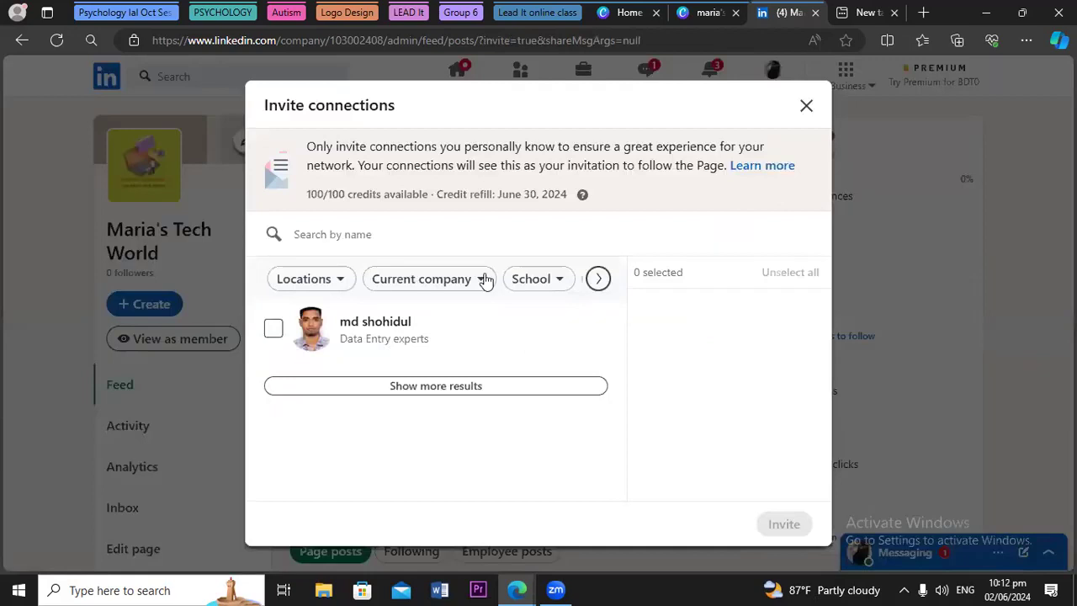
{"action": "left_click", "coordinate": [275, 330]}
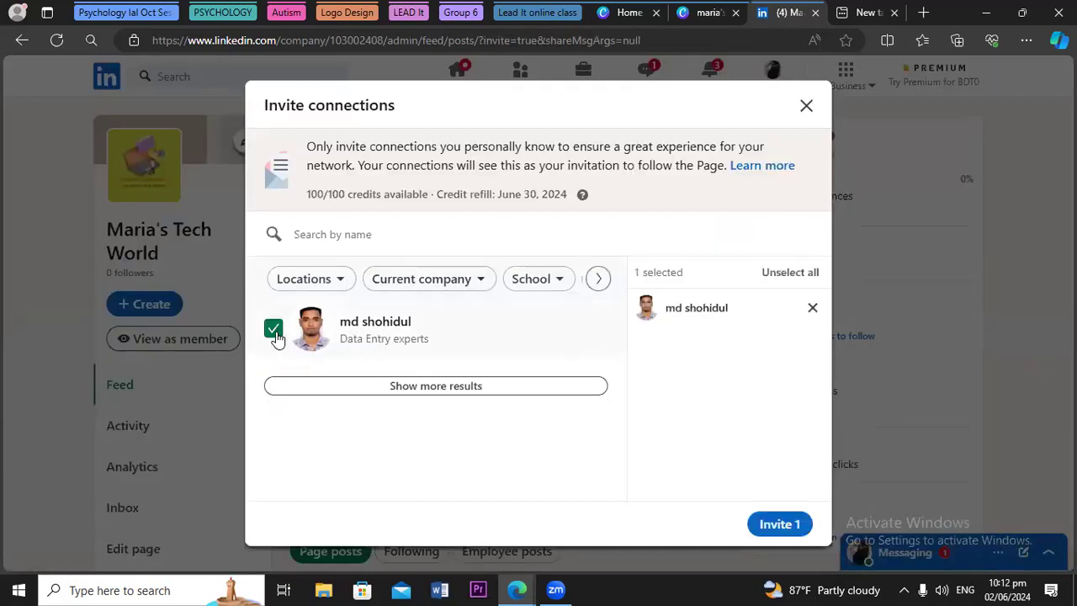
{"action": "left_click", "coordinate": [778, 524]}
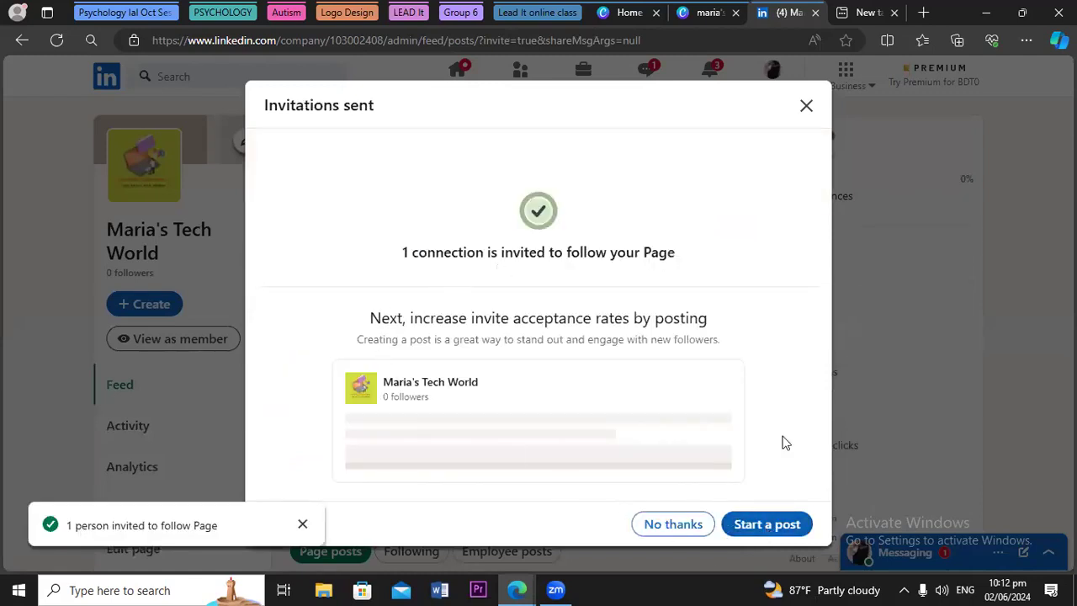
{"action": "left_click", "coordinate": [652, 528]}
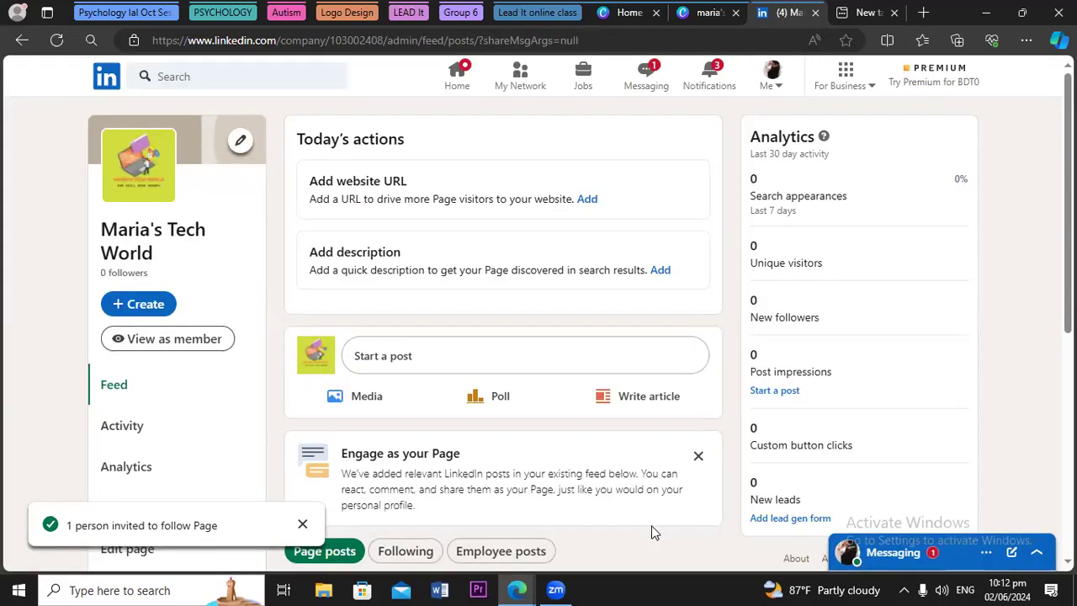
Check LinkedIn's recommended 1128 × 191 px cover size, then return to Canva's home page
{"action": "left_click", "coordinate": [240, 143]}
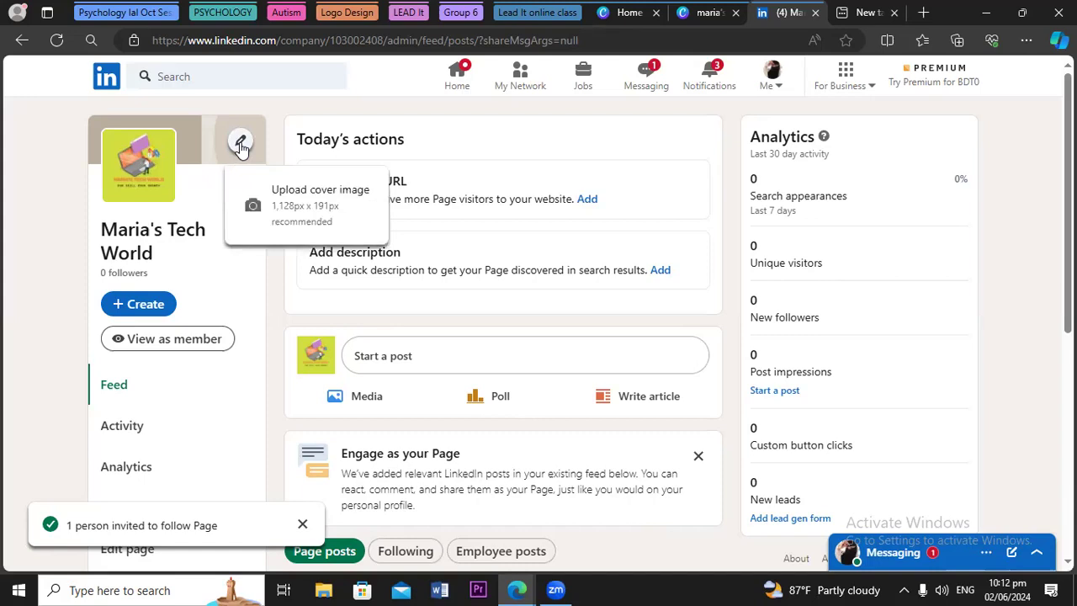
{"action": "left_click", "coordinate": [705, 16]}
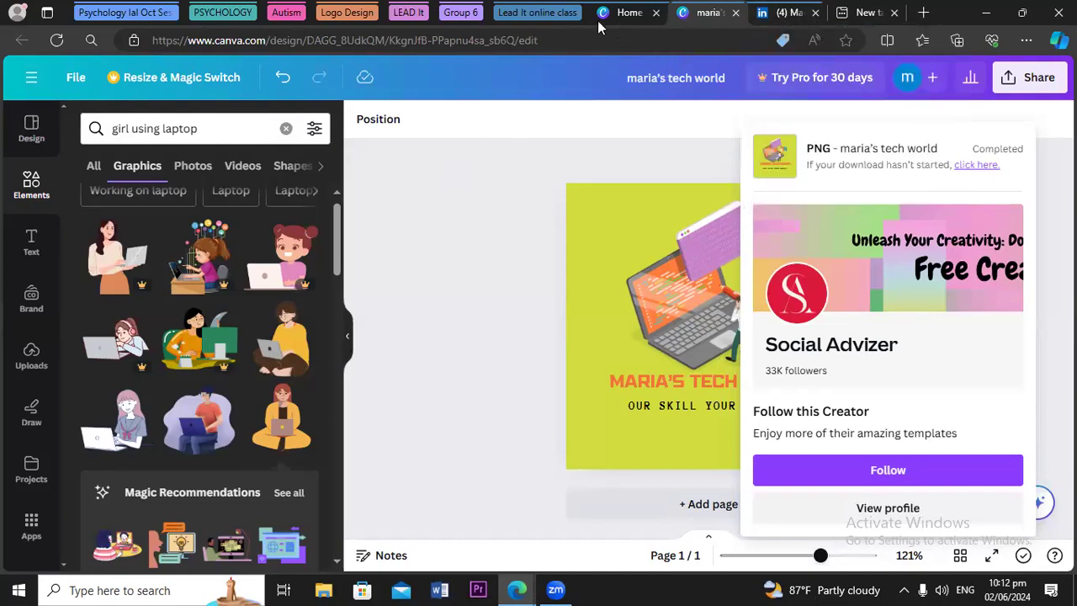
{"action": "left_click", "coordinate": [31, 123]}
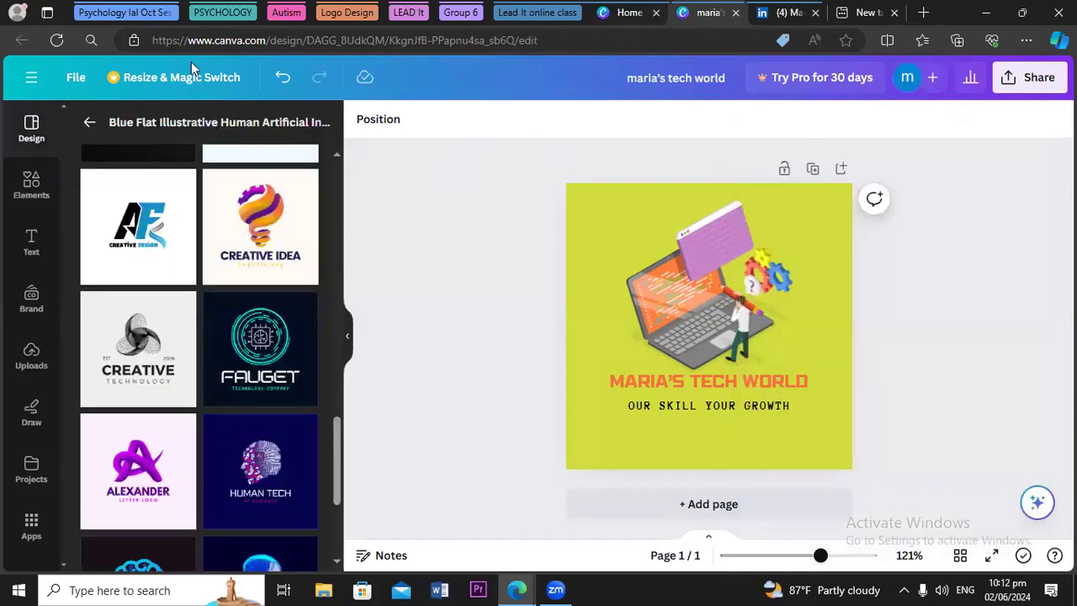
{"action": "key", "text": "ctrl+shift+Tab"}
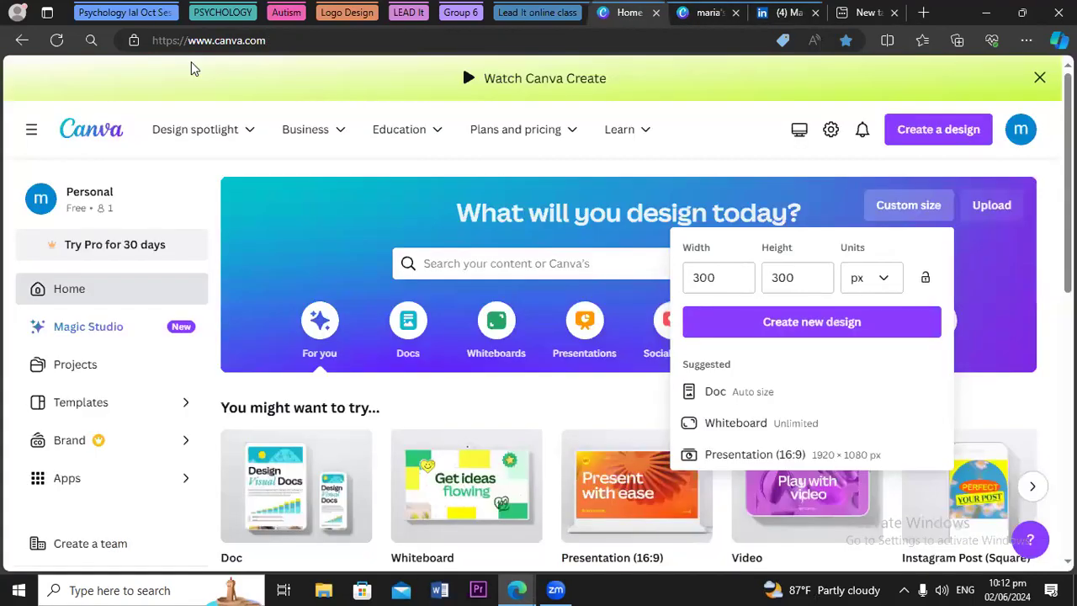
Create a new custom-size Canva design with width 1128 and height 191 px
{"action": "left_click", "coordinate": [726, 278]}
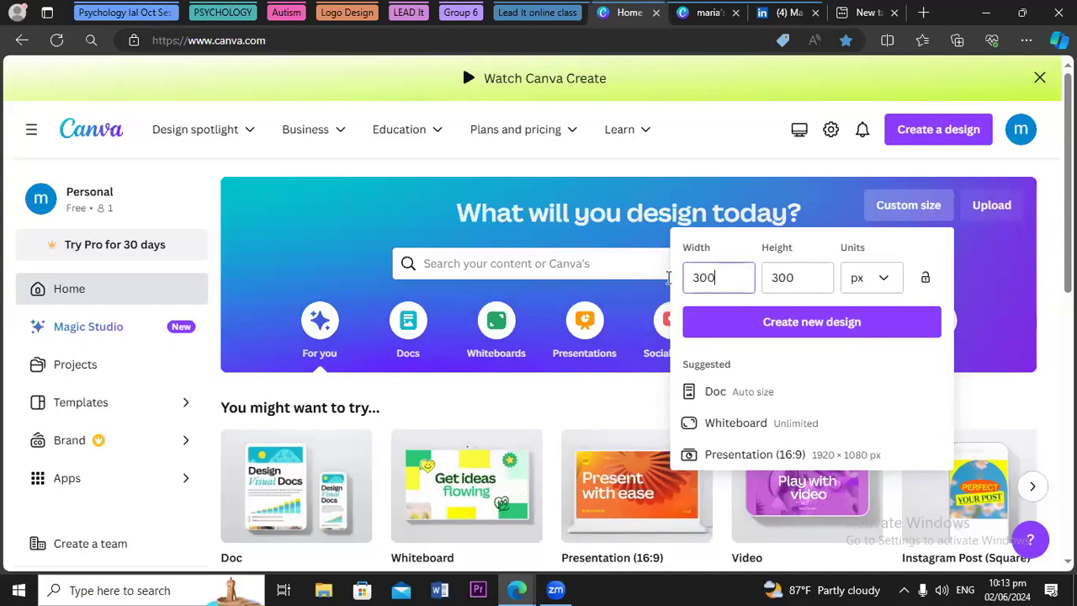
{"action": "key", "text": "BackSpace"}
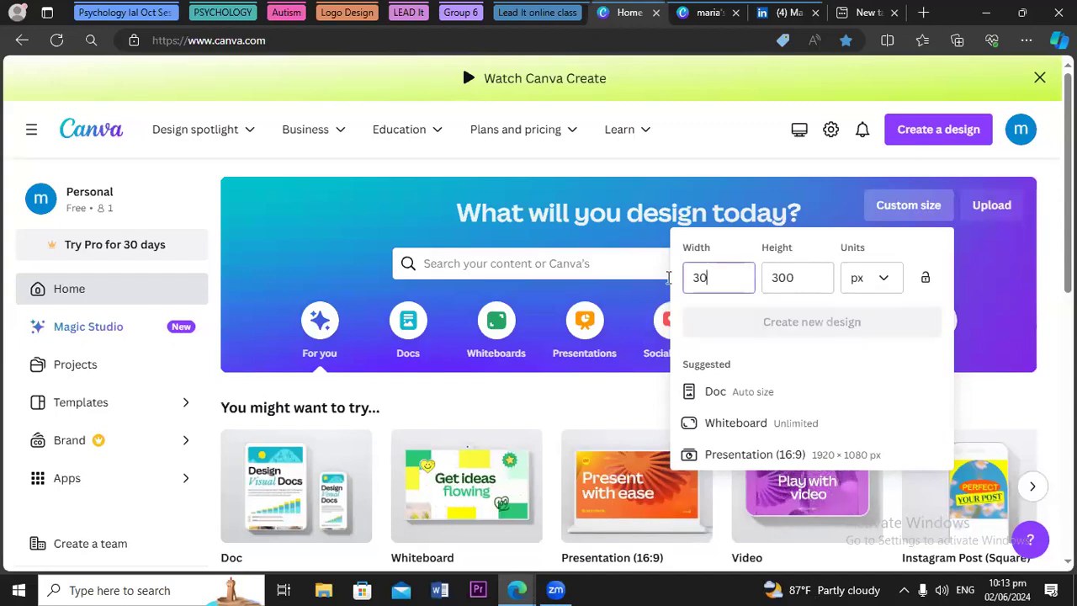
{"action": "type", "text": "11"}
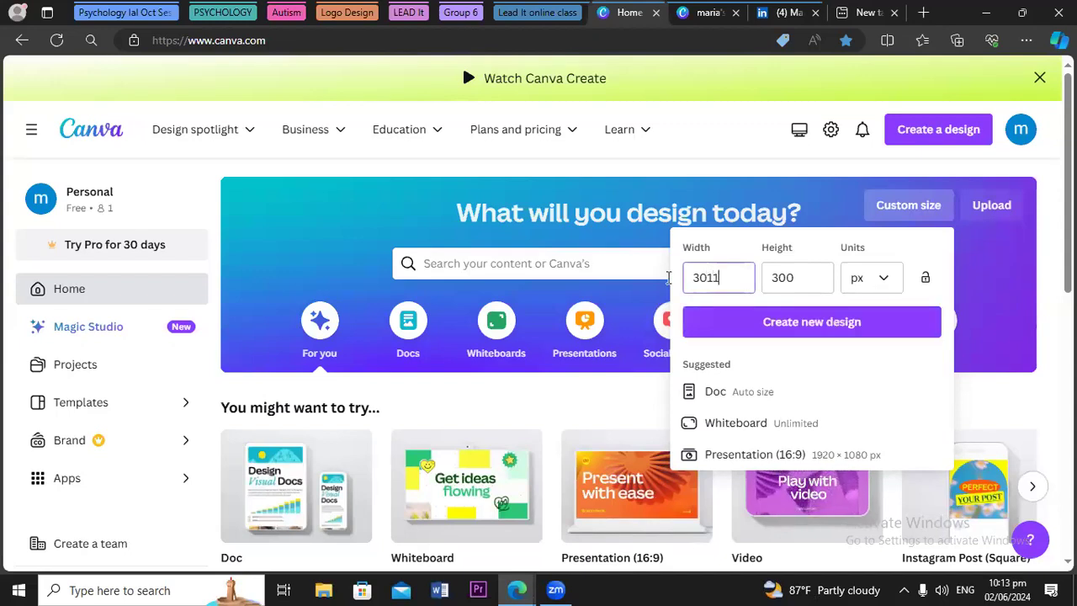
{"action": "type", "text": "28"}
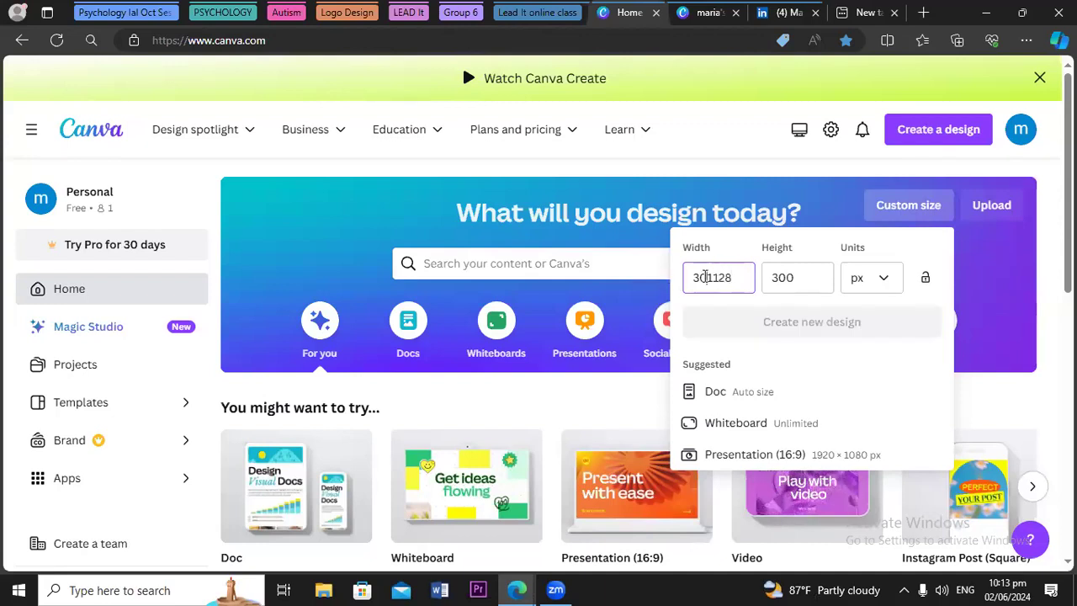
{"action": "left_click", "coordinate": [704, 278]}
{"action": "key", "text": "BackSpace"}
{"action": "key", "text": "BackSpace"}
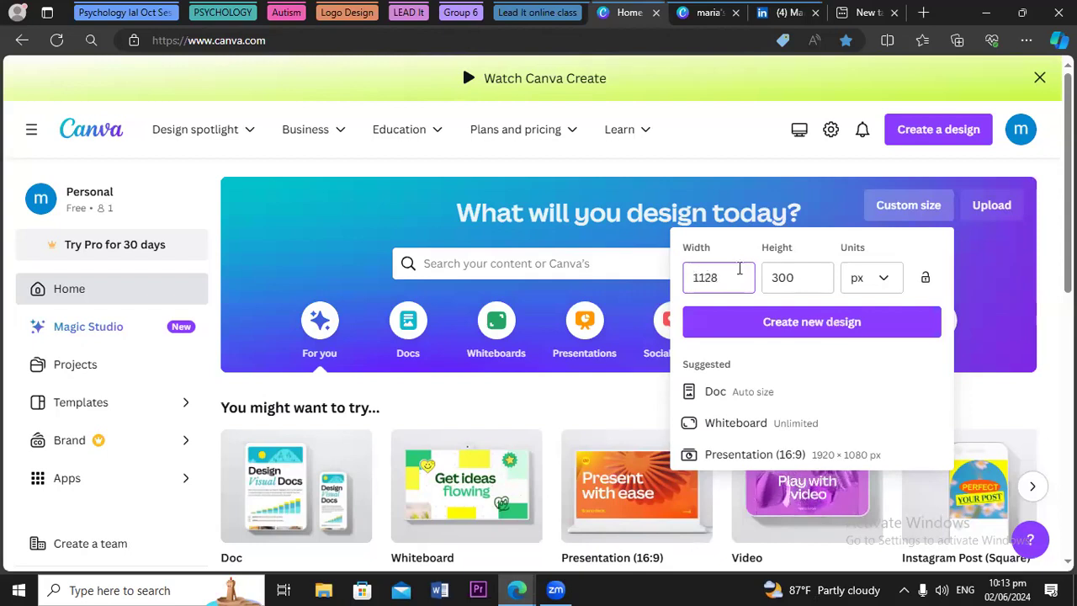
{"action": "left_click", "coordinate": [805, 283]}
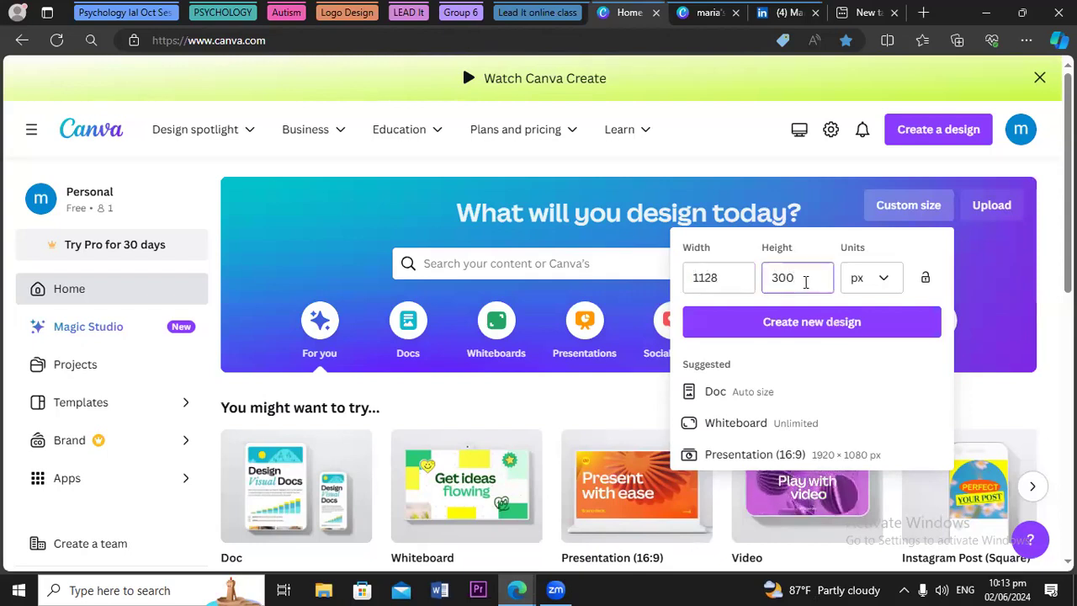
{"action": "key", "text": "BackSpace"}
{"action": "key", "text": "BackSpace"}
{"action": "key", "text": "BackSpace"}
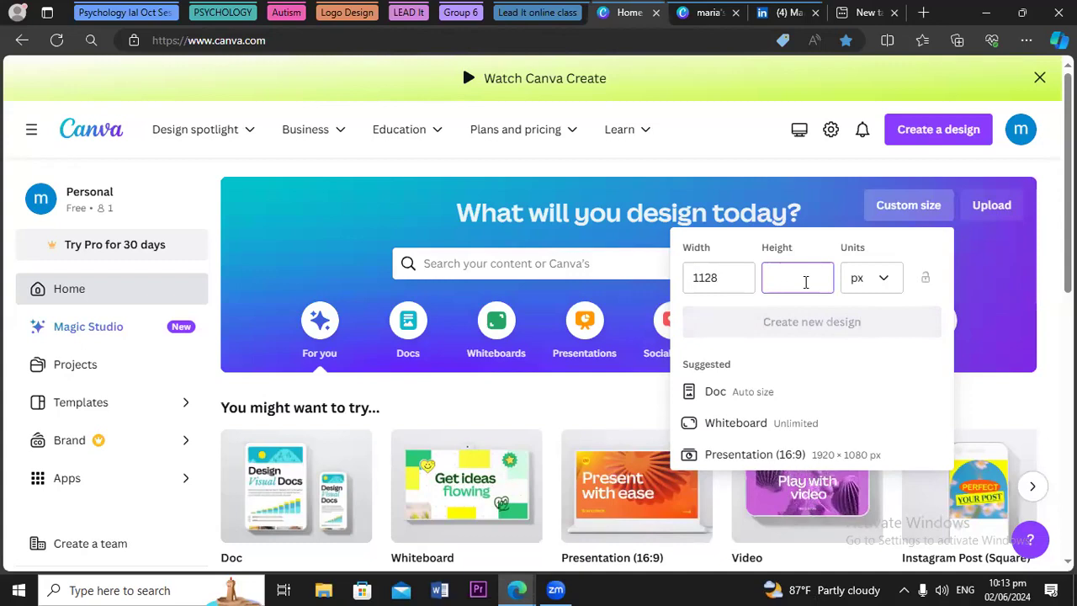
{"action": "type", "text": "191"}
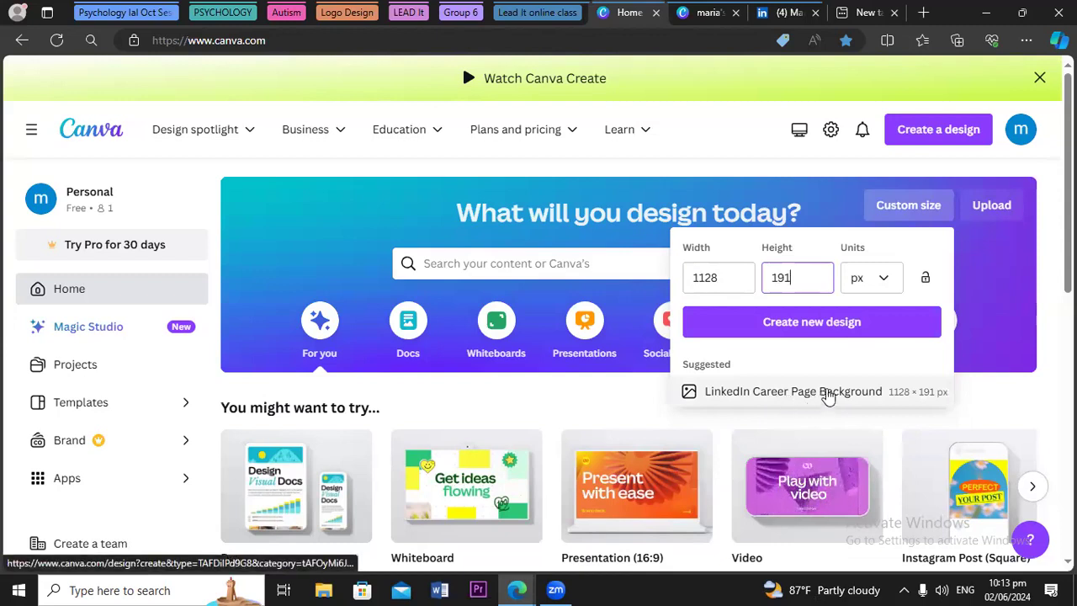
{"action": "left_click", "coordinate": [778, 324]}
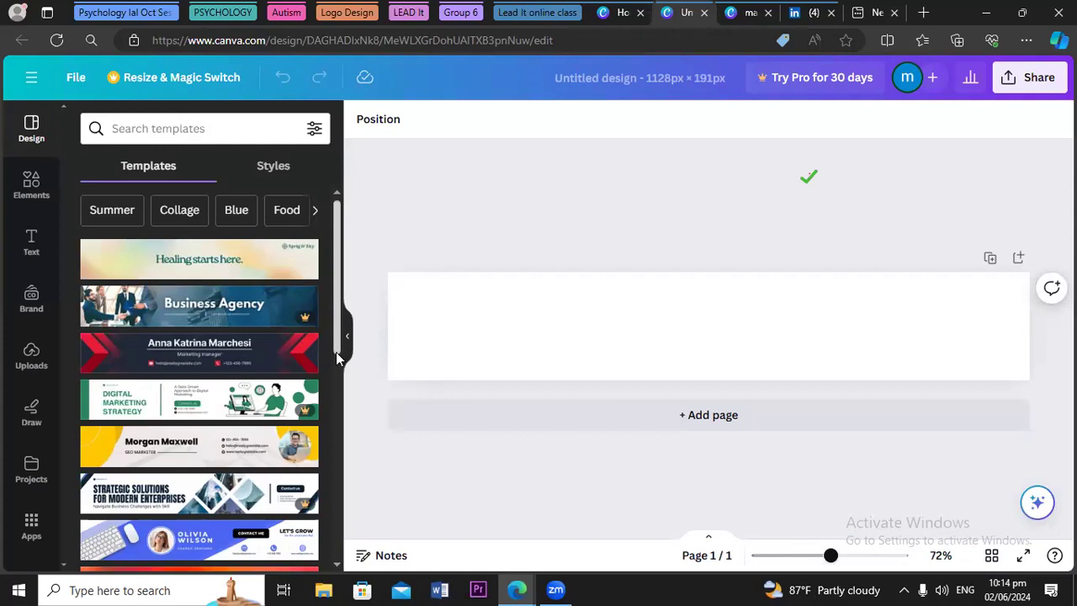
Apply the yellow Morgan Maxwell SEO Marketer banner template from the templates list
{"action": "scroll", "coordinate": [334, 355], "scroll_direction": "down", "scroll_amount": 1}
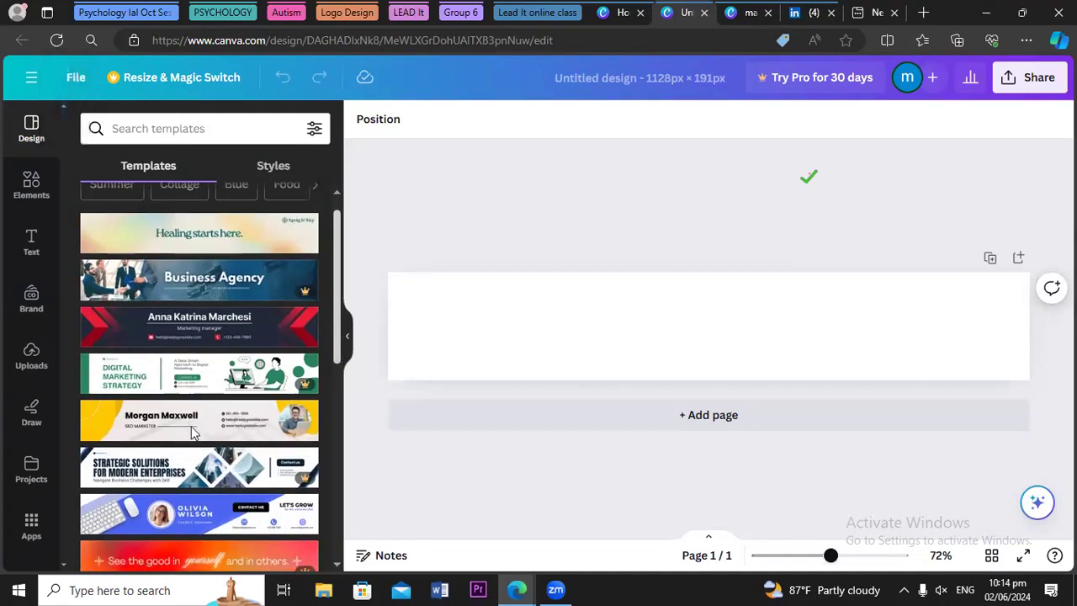
{"action": "scroll", "coordinate": [192, 432], "scroll_direction": "down", "scroll_amount": 1}
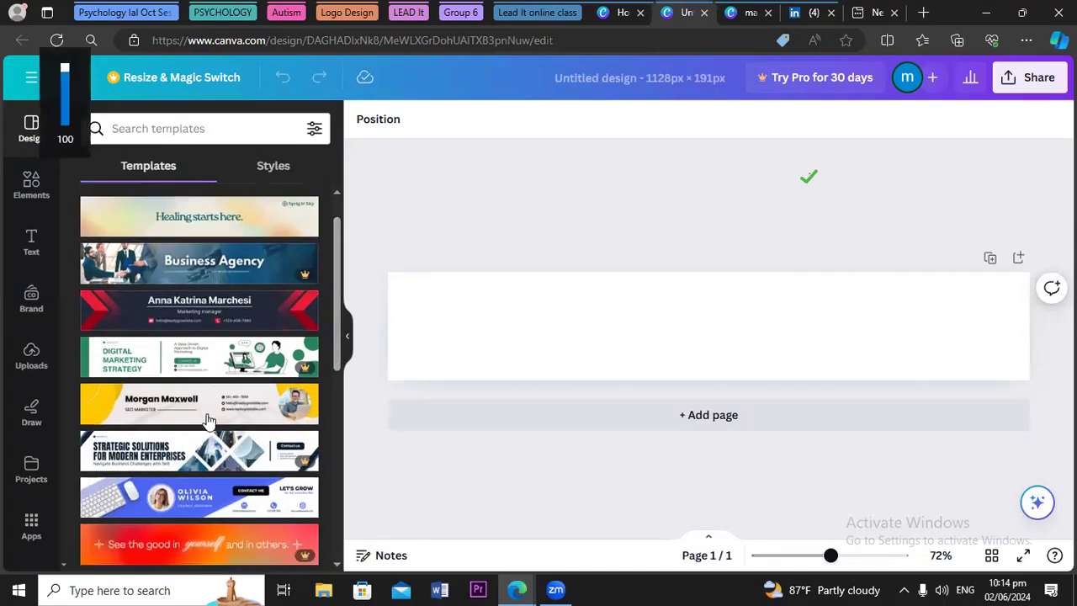
{"action": "left_click", "coordinate": [216, 409]}
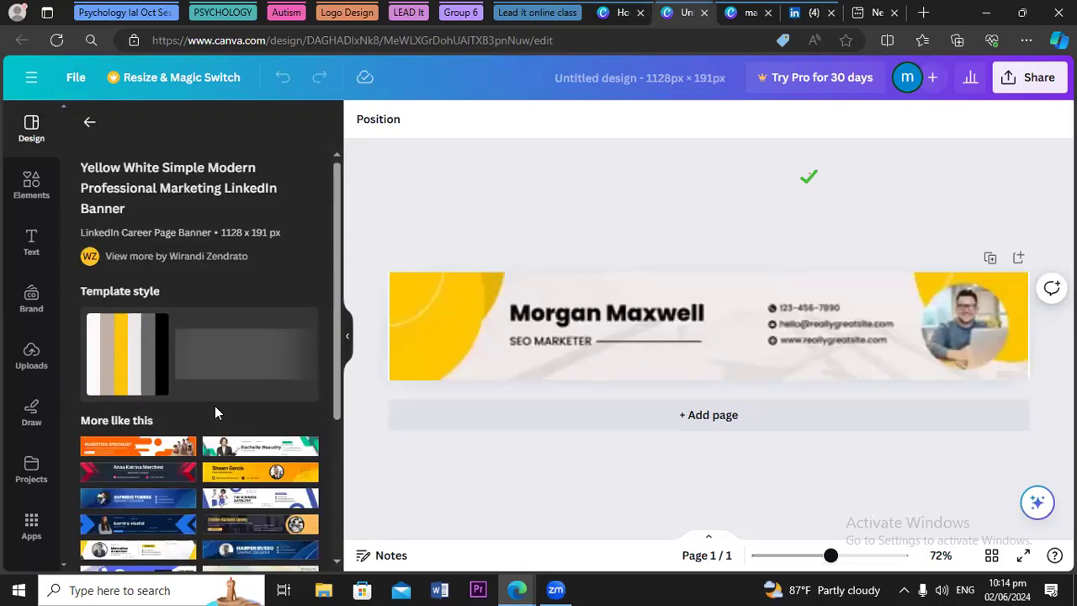
Swap to the grey Shawn Garcia Web Development template and show the Uploads panel
{"action": "left_click", "coordinate": [271, 477]}
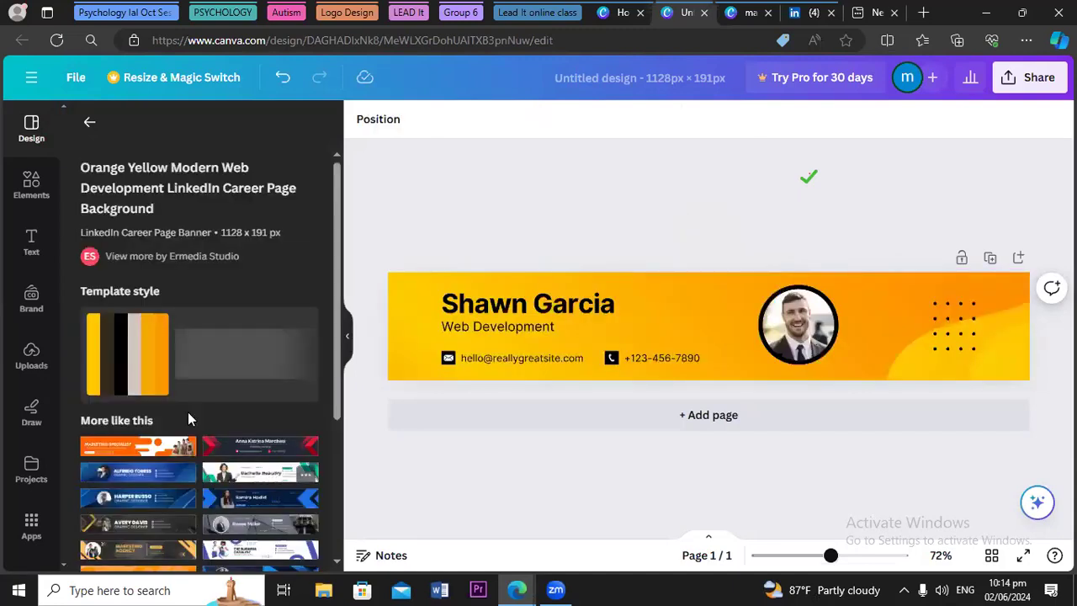
{"action": "left_click", "coordinate": [31, 368]}
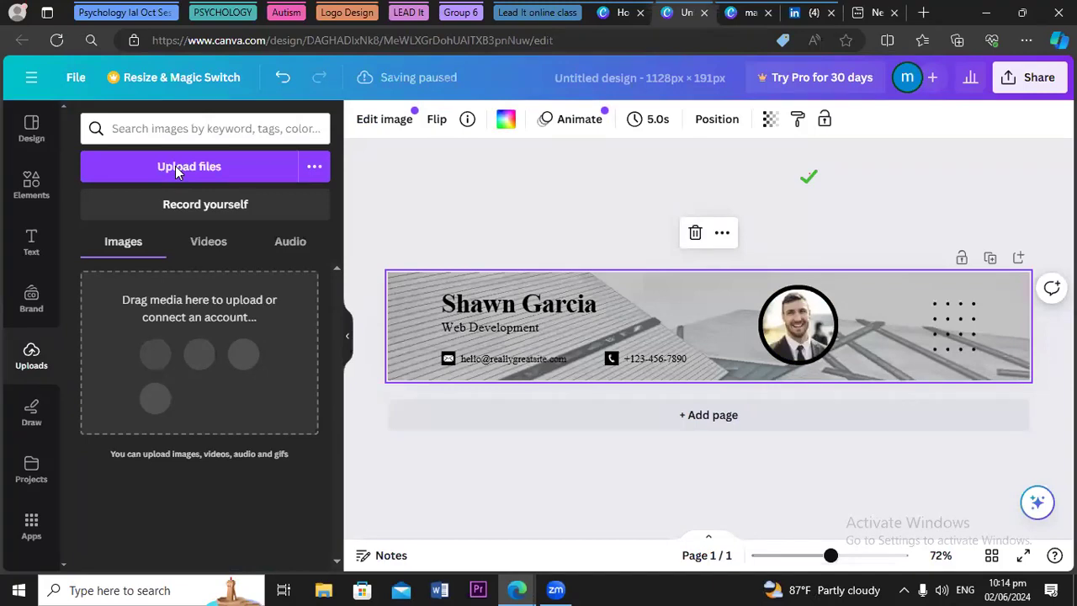
Upload the 'maria's tech world' image from the Downloads folder into Canva
{"action": "left_click", "coordinate": [177, 167]}
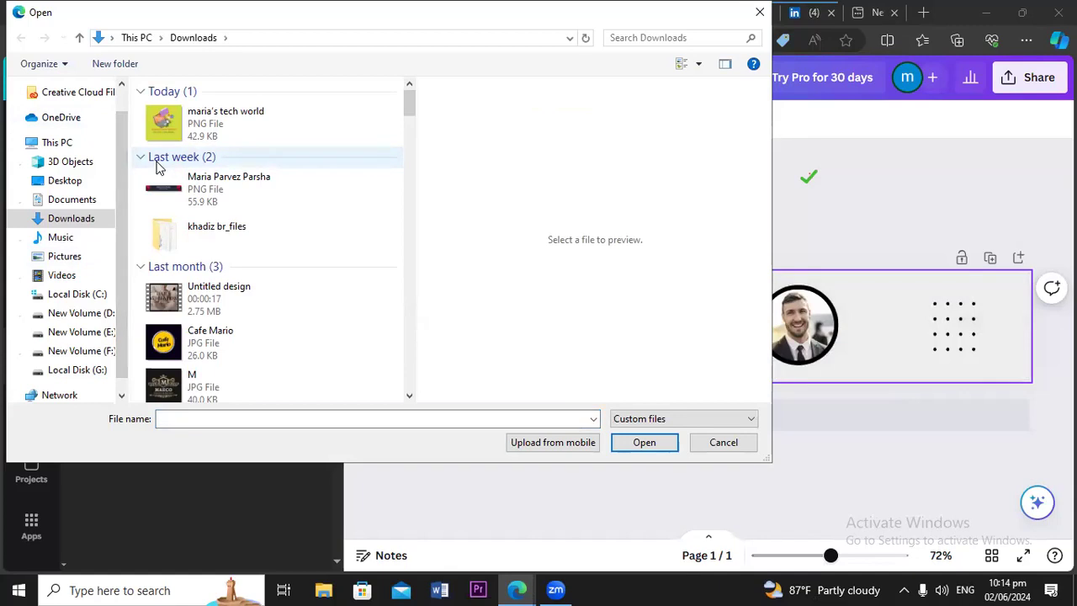
{"action": "double_click", "coordinate": [198, 122]}
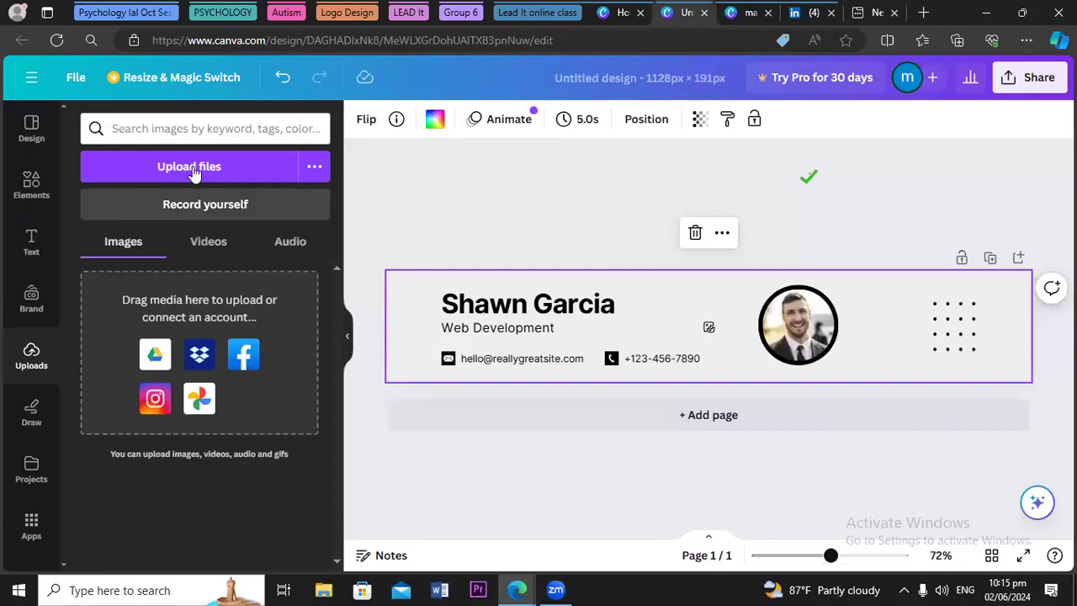
{"action": "left_click", "coordinate": [194, 168]}
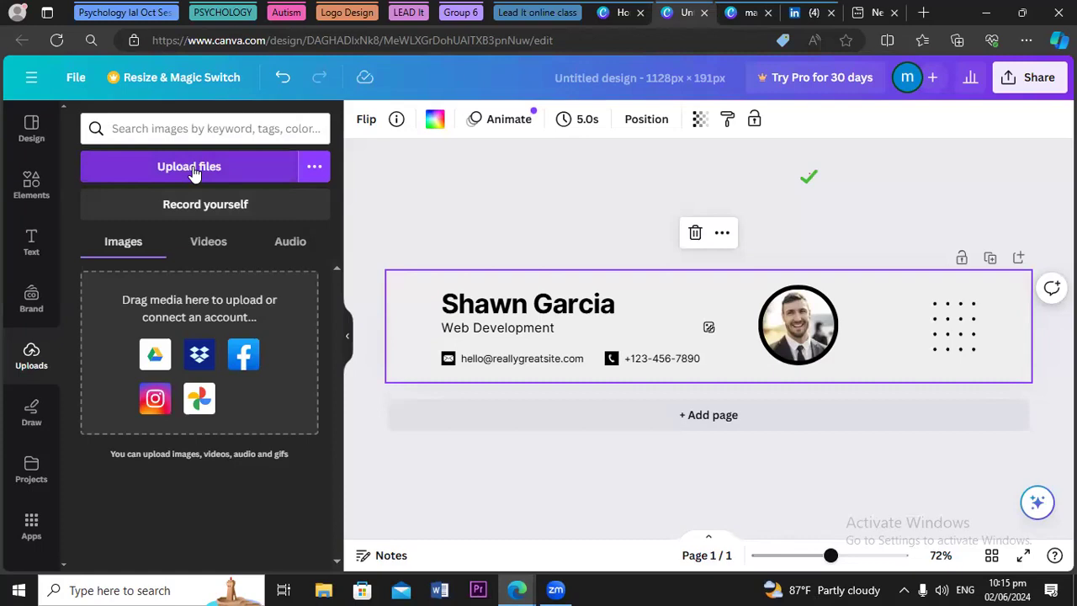
{"action": "left_click", "coordinate": [194, 169]}
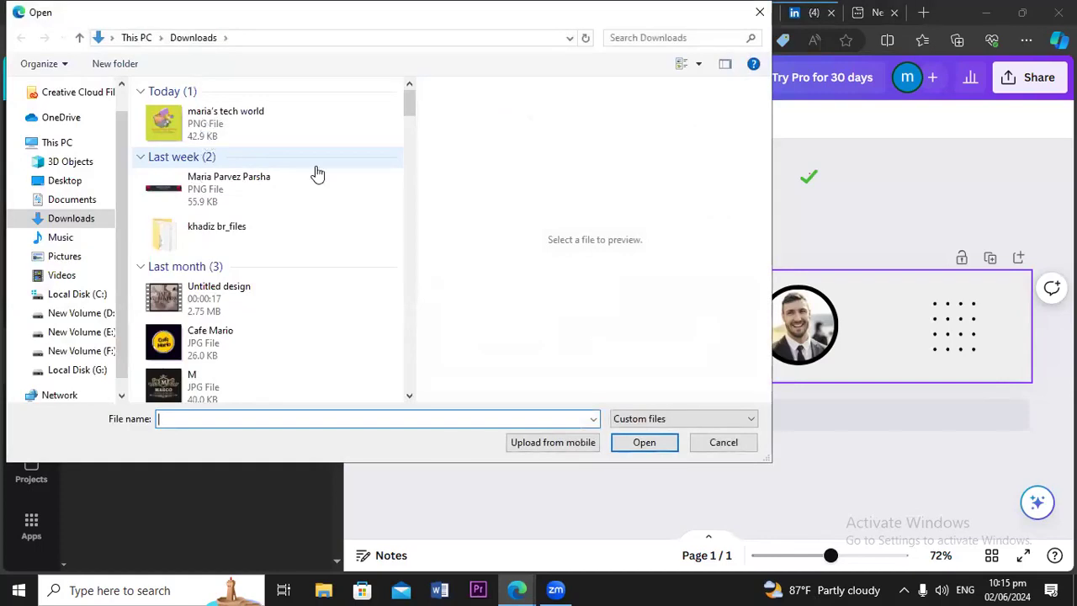
{"action": "left_click", "coordinate": [202, 126]}
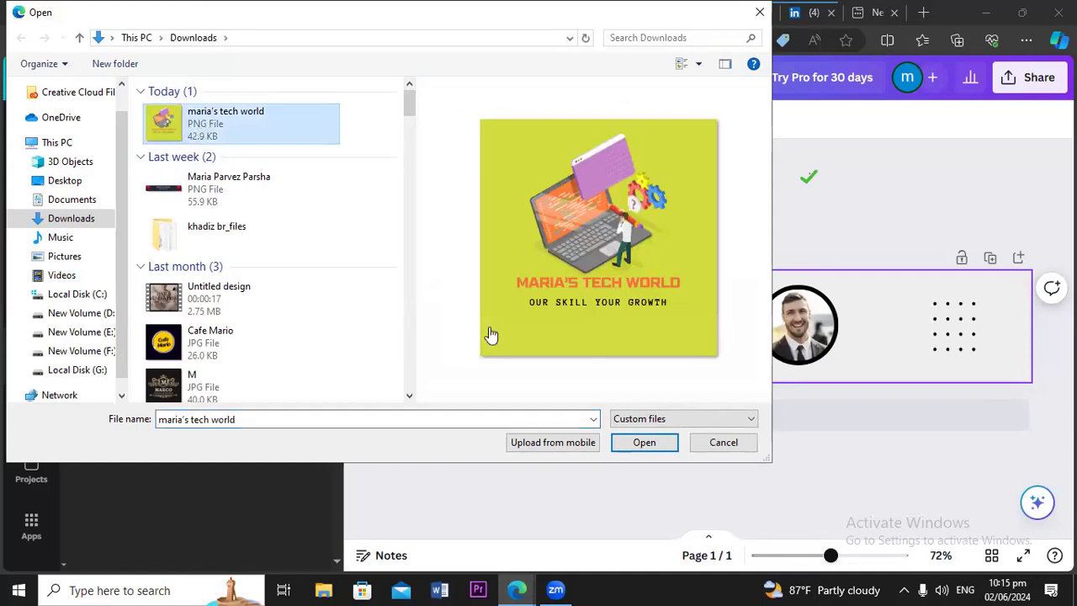
{"action": "left_click", "coordinate": [641, 442]}
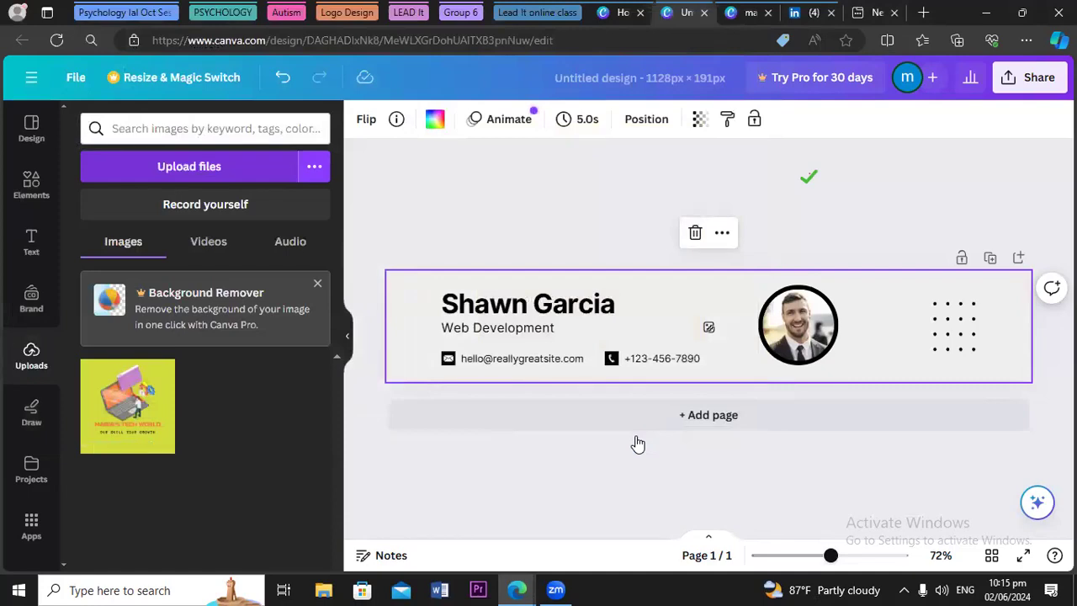
Place the uploaded logo inside the banner's circular photo frame
{"action": "left_click", "coordinate": [139, 418]}
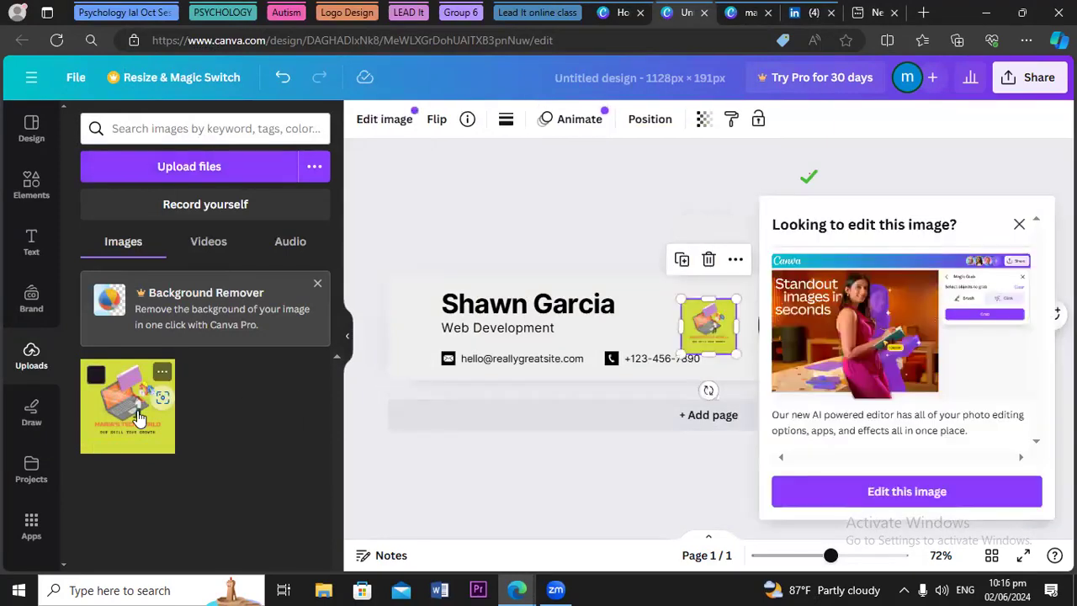
{"action": "left_click", "coordinate": [1019, 226]}
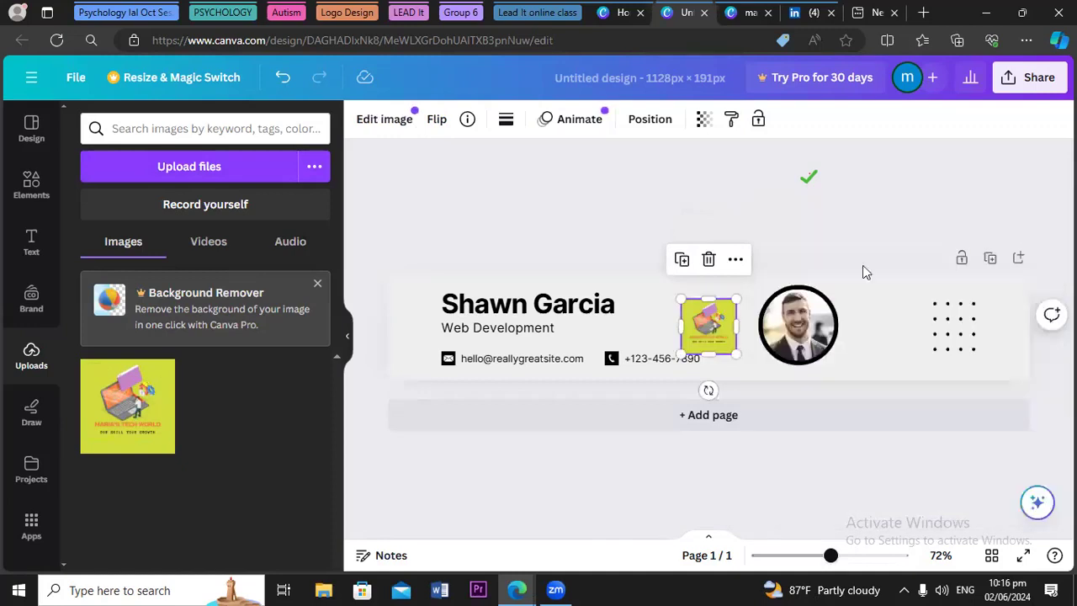
{"action": "left_click_drag", "start_coordinate": [708, 337], "coordinate": [791, 325]}
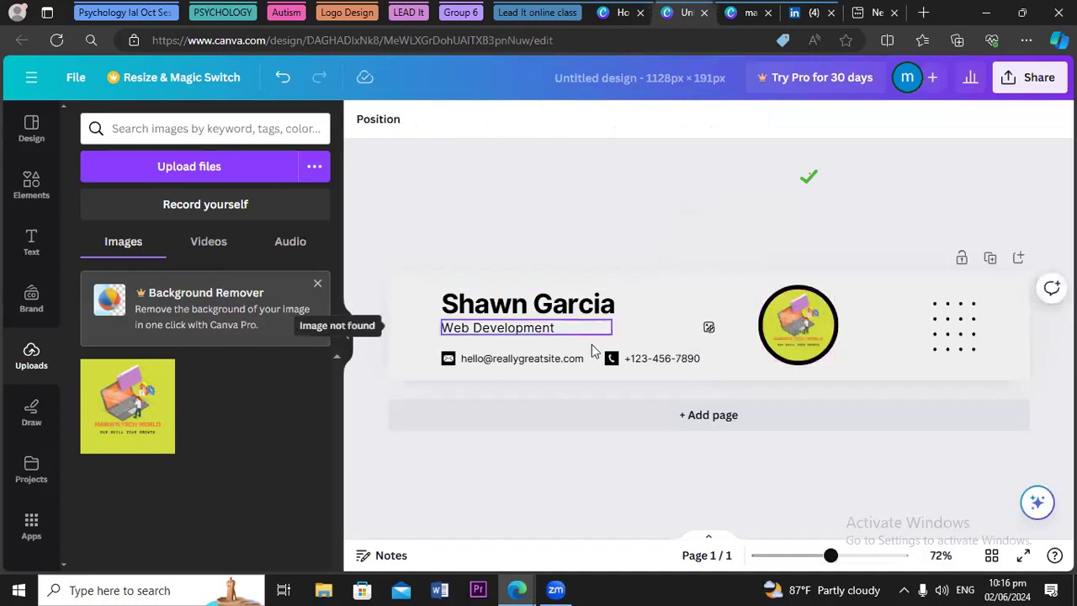
Replace the Shawn Garcia heading with 'Maria's Tech World' in title case
{"action": "double_click", "coordinate": [617, 310]}
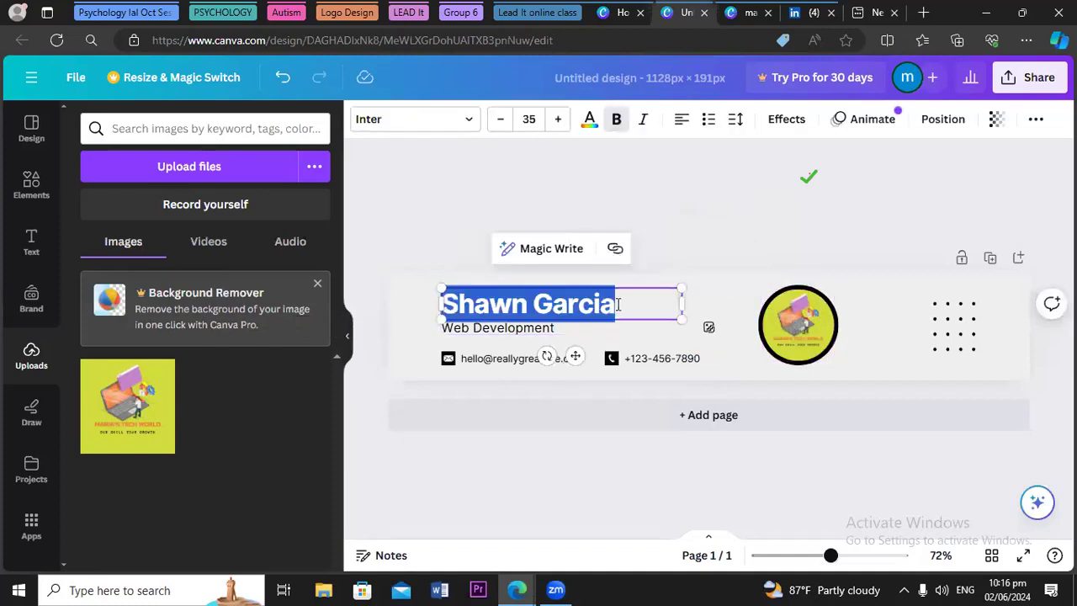
{"action": "key", "text": "BackSpace"}
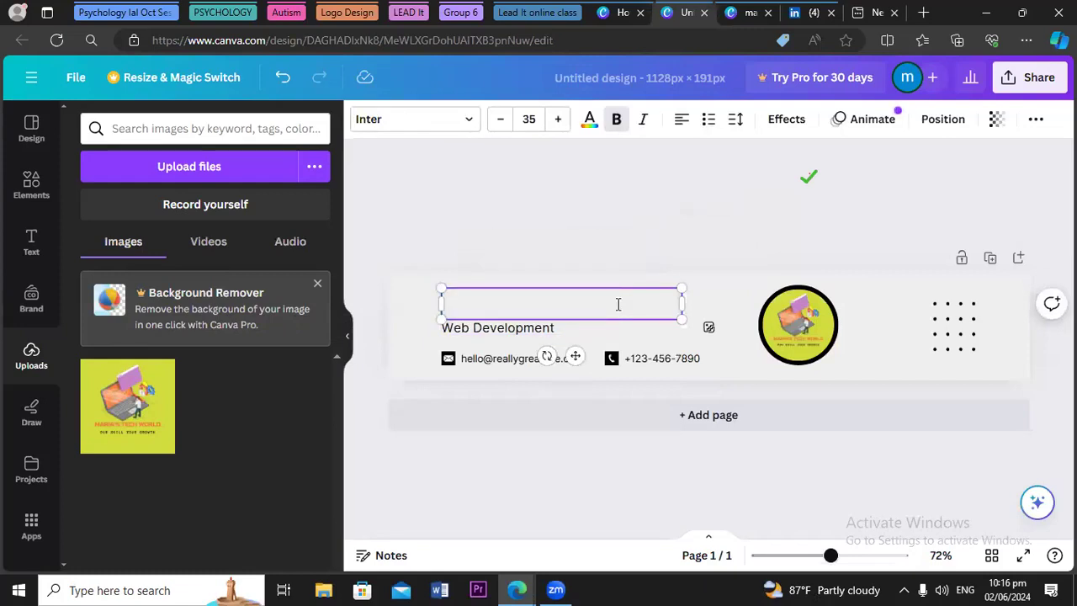
{"action": "type", "text": "mar"}
{"action": "type", "text": "ia's "}
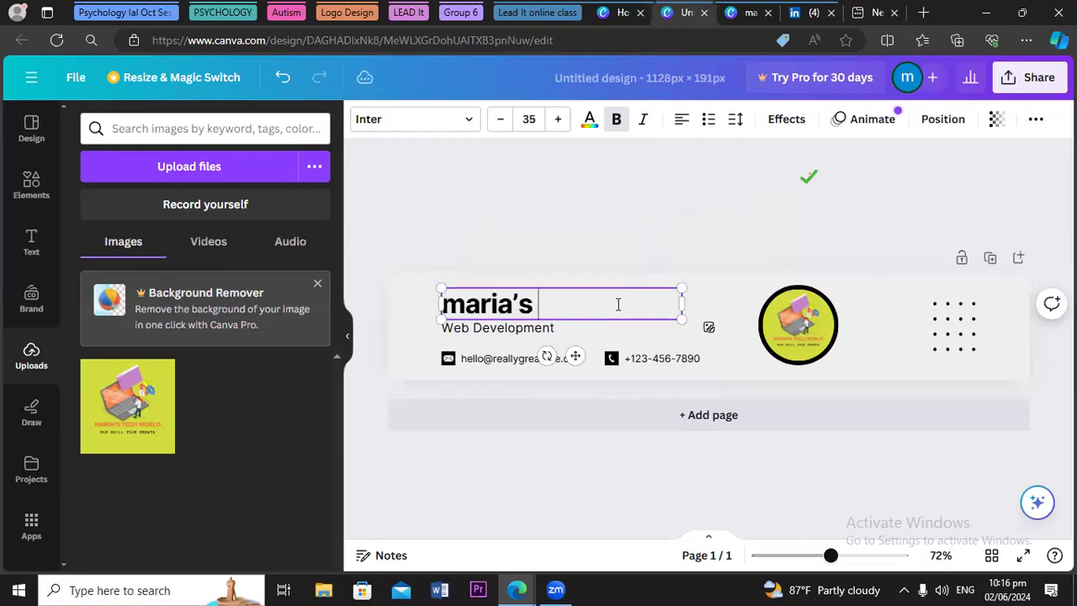
{"action": "type", "text": "tech w"}
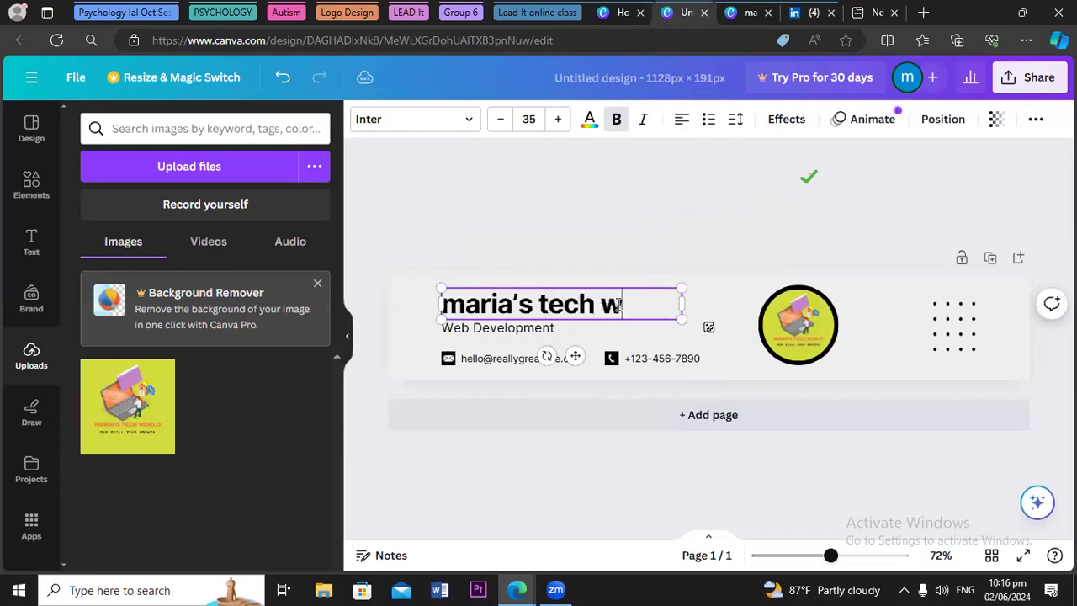
{"action": "type", "text": "orld"}
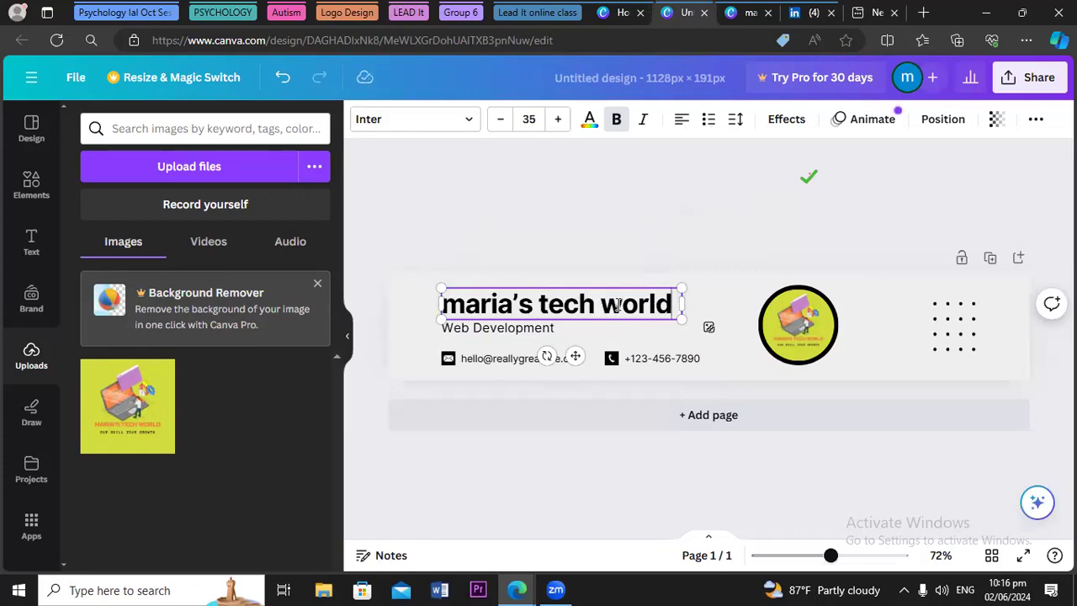
{"action": "left_click", "coordinate": [464, 301]}
{"action": "key", "text": "BackSpace"}
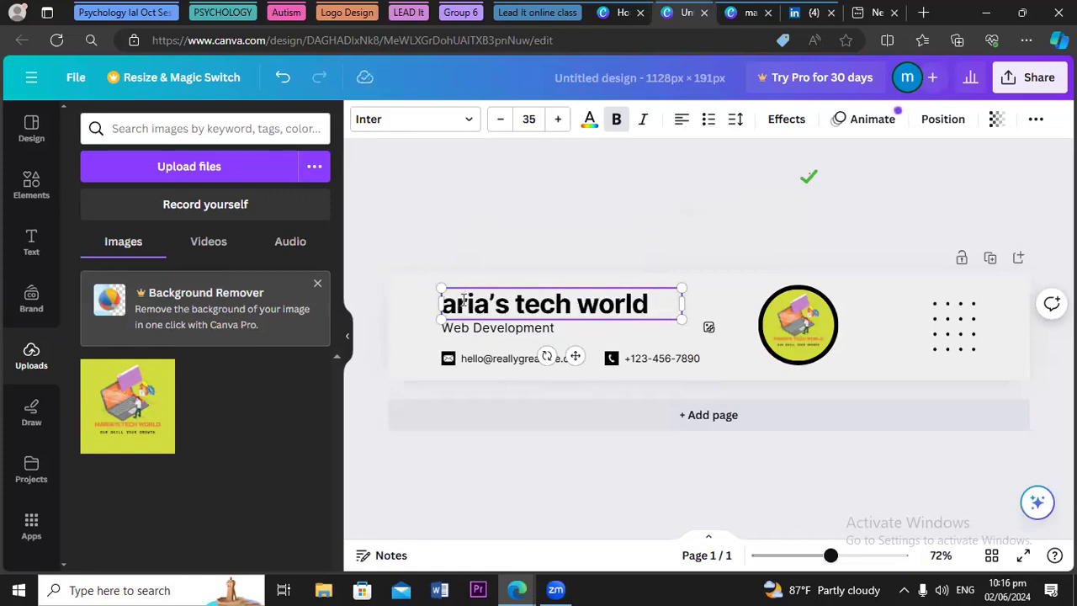
{"action": "type", "text": "M"}
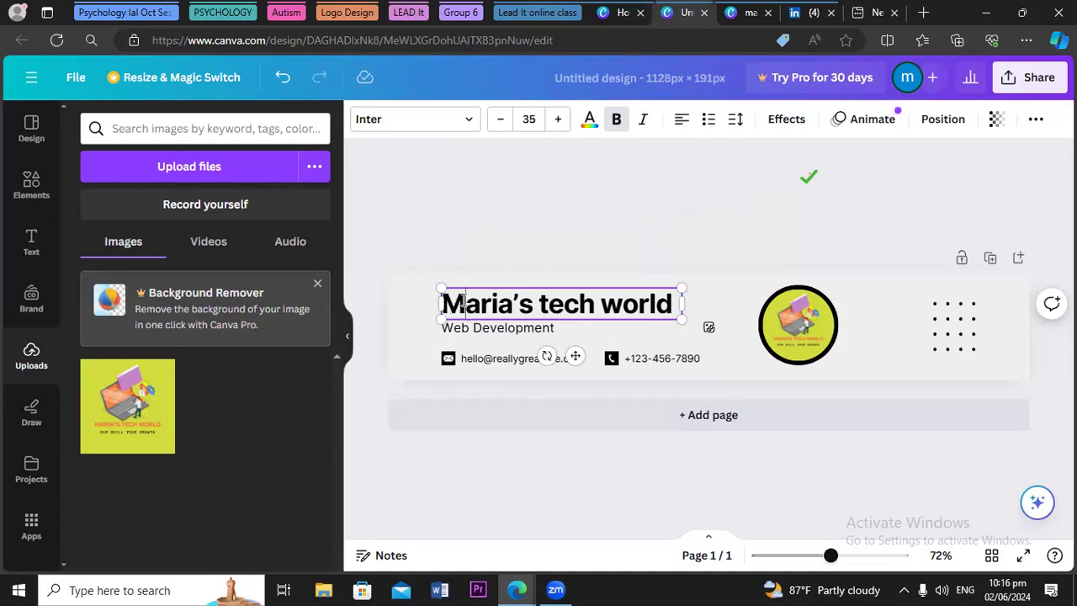
{"action": "left_click", "coordinate": [551, 300]}
{"action": "key", "text": "BackSpace"}
{"action": "type", "text": "T"}
{"action": "left_click", "coordinate": [629, 303]}
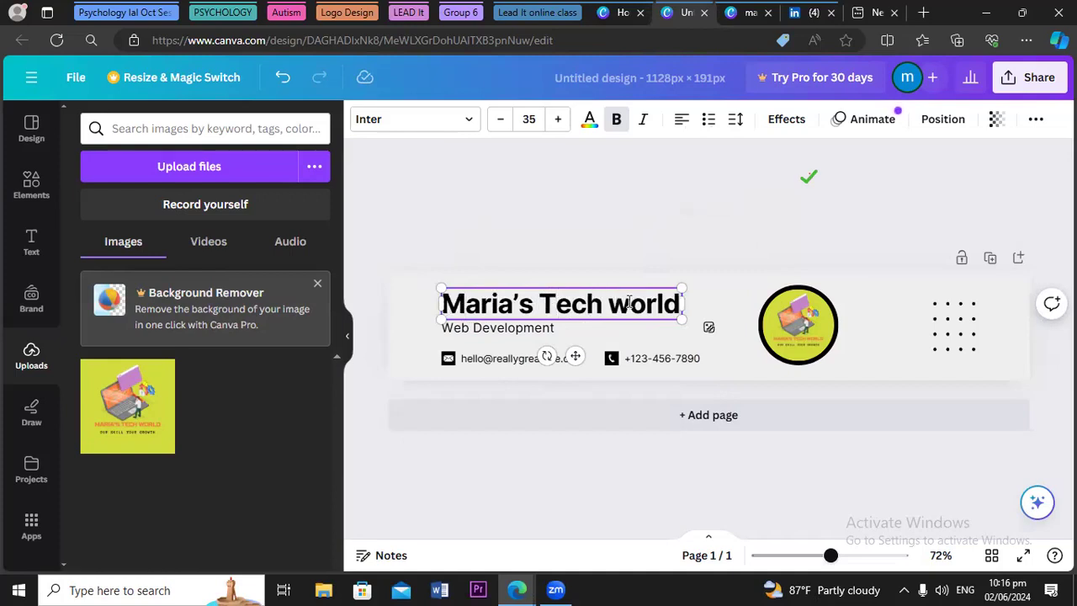
{"action": "key", "text": "BackSpace"}
{"action": "type", "text": "W"}
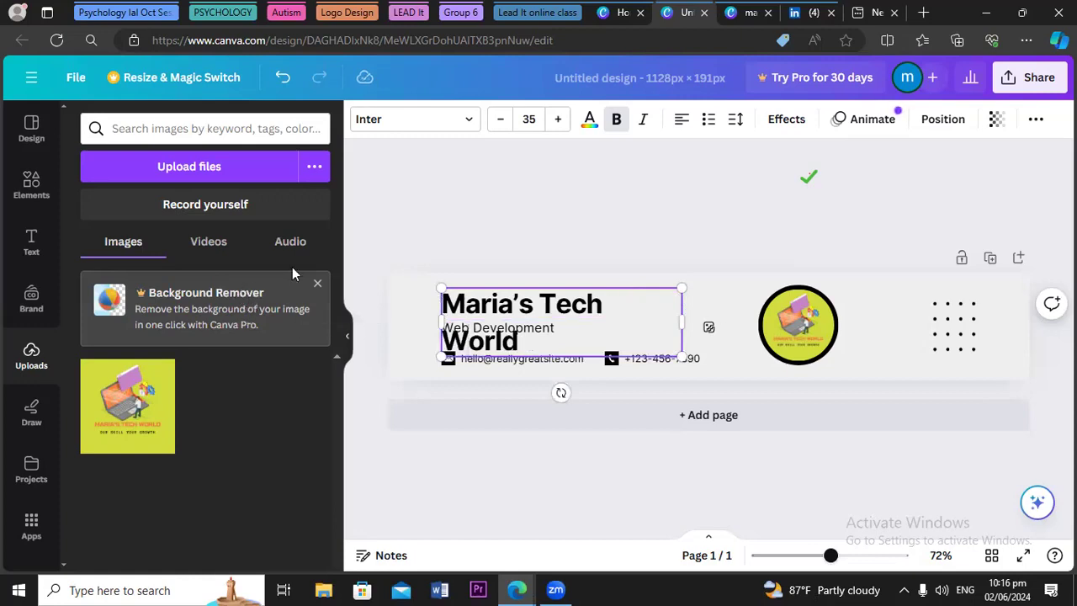
Widen the heading onto one line and move it right beside the logo
{"action": "mouse_move", "coordinate": [684, 321]}
{"action": "left_mouse_down"}
{"action": "mouse_move", "coordinate": [758, 307]}
{"action": "mouse_move", "coordinate": [690, 319]}
{"action": "left_mouse_up"}
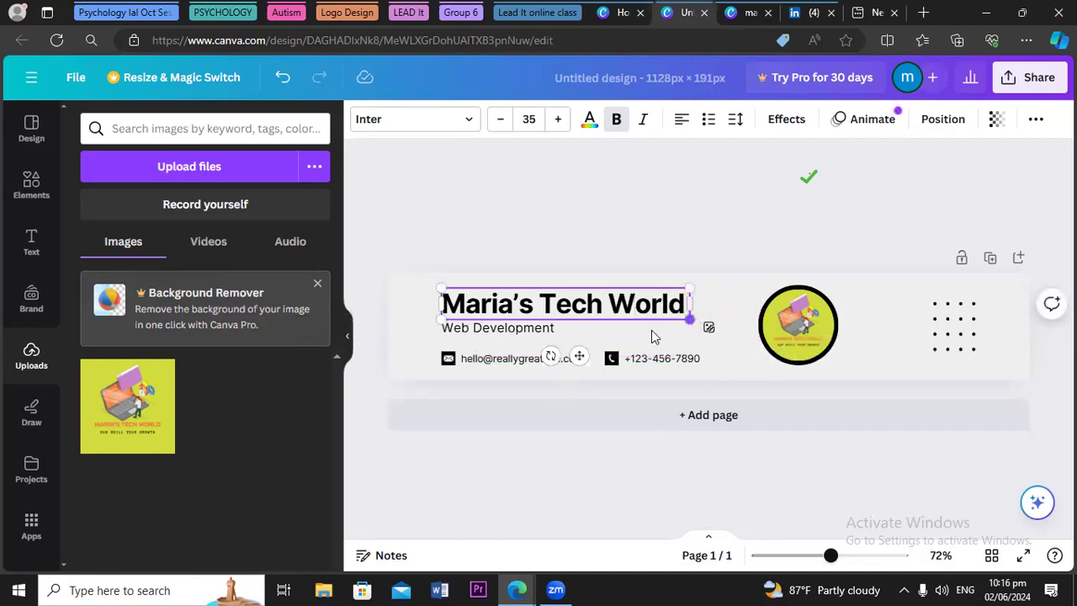
{"action": "left_click_drag", "start_coordinate": [580, 356], "coordinate": [637, 358]}
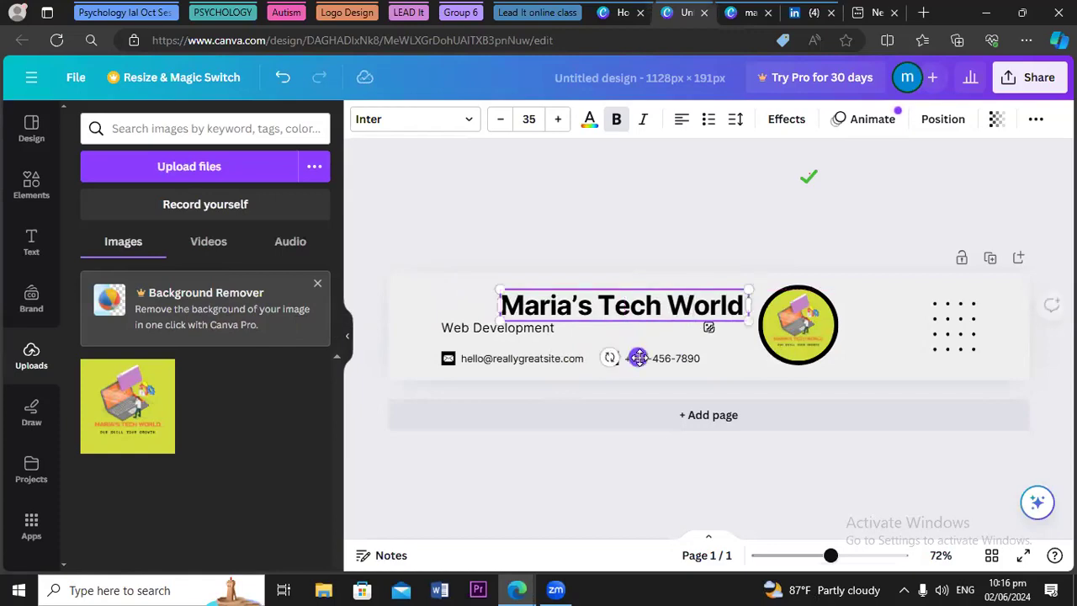
{"action": "left_click", "coordinate": [487, 333]}
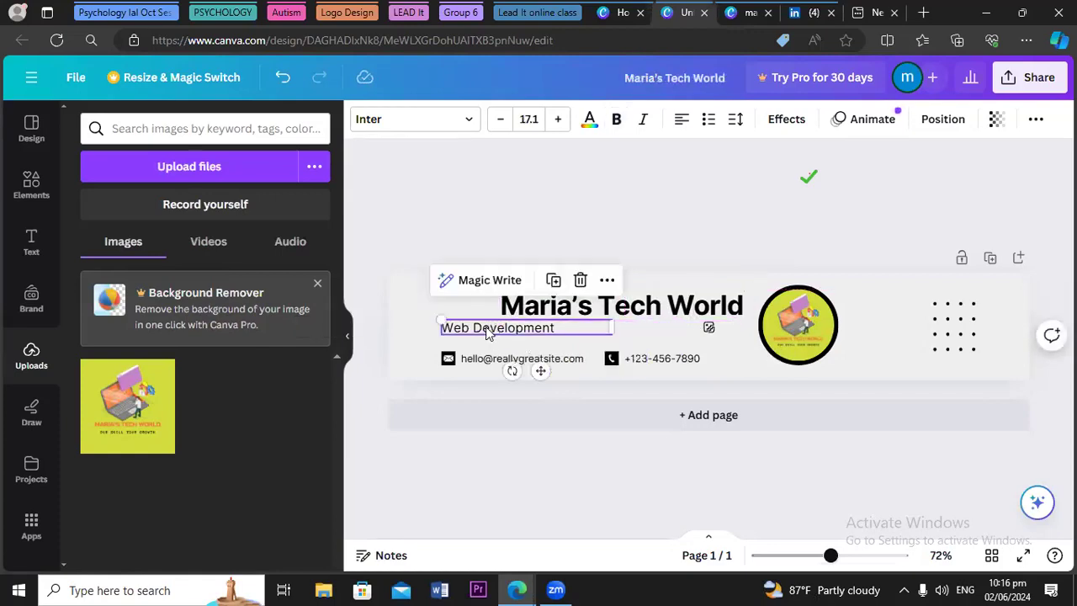
Change the subtitle to 'OUR SKILL YOUR GROWTH' and centre it under the heading
{"action": "left_click", "coordinate": [553, 328]}
{"action": "key", "text": "BackSpace"}
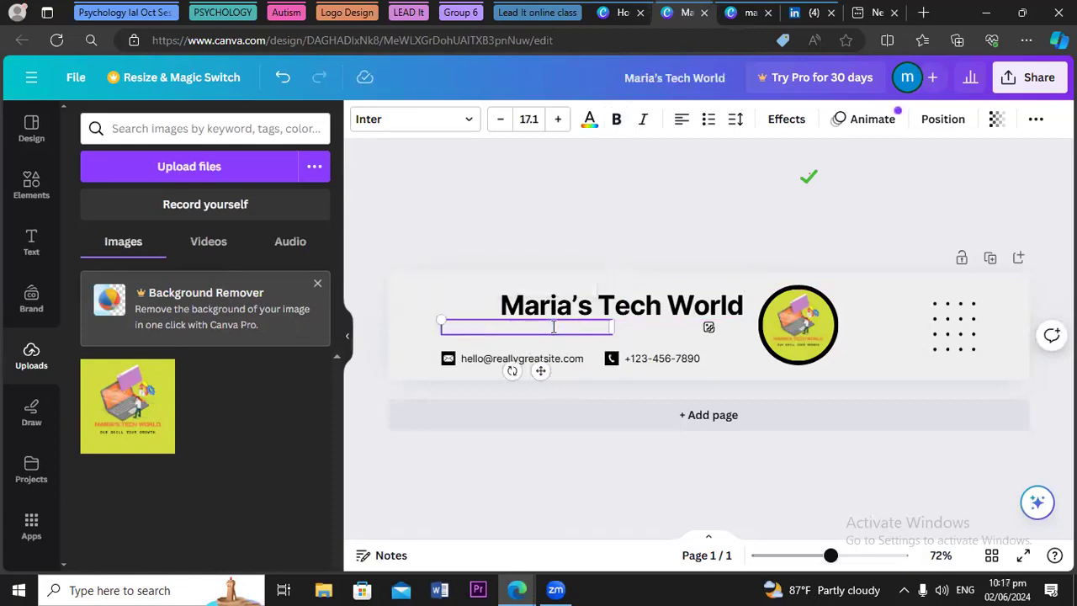
{"action": "type", "text": "OUR SKILL YOUR"}
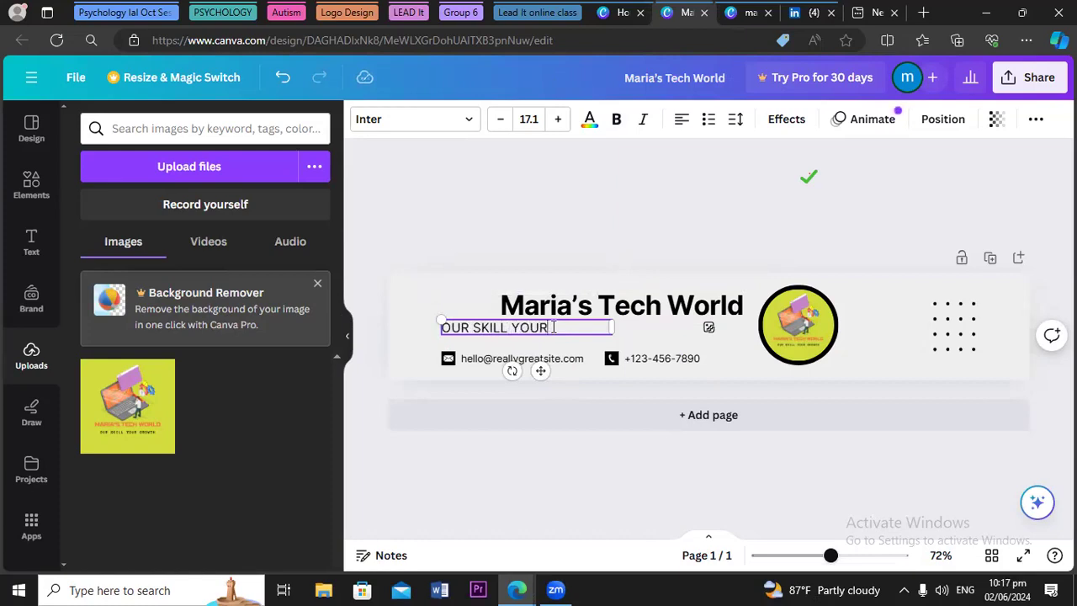
{"action": "type", "text": " GROWT"}
{"action": "type", "text": "H"}
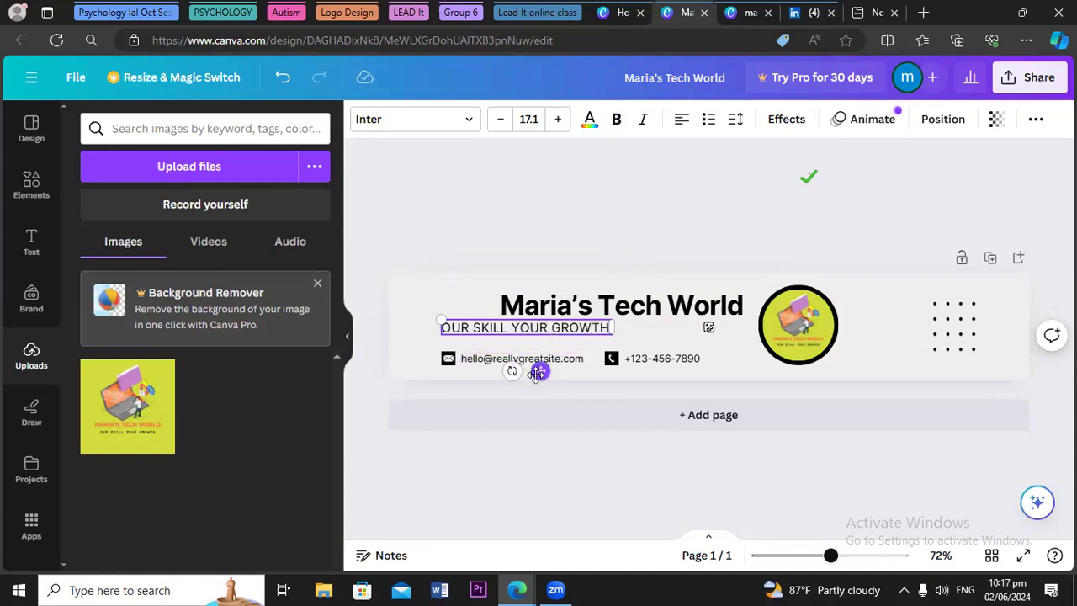
{"action": "left_click_drag", "start_coordinate": [540, 373], "coordinate": [625, 374]}
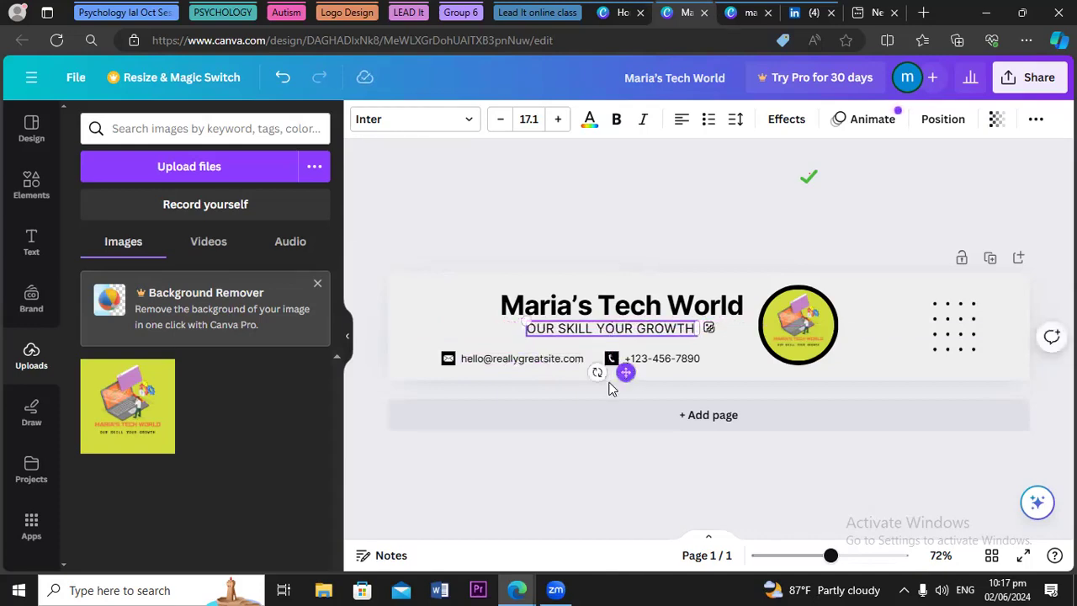
{"action": "left_click", "coordinate": [454, 235]}
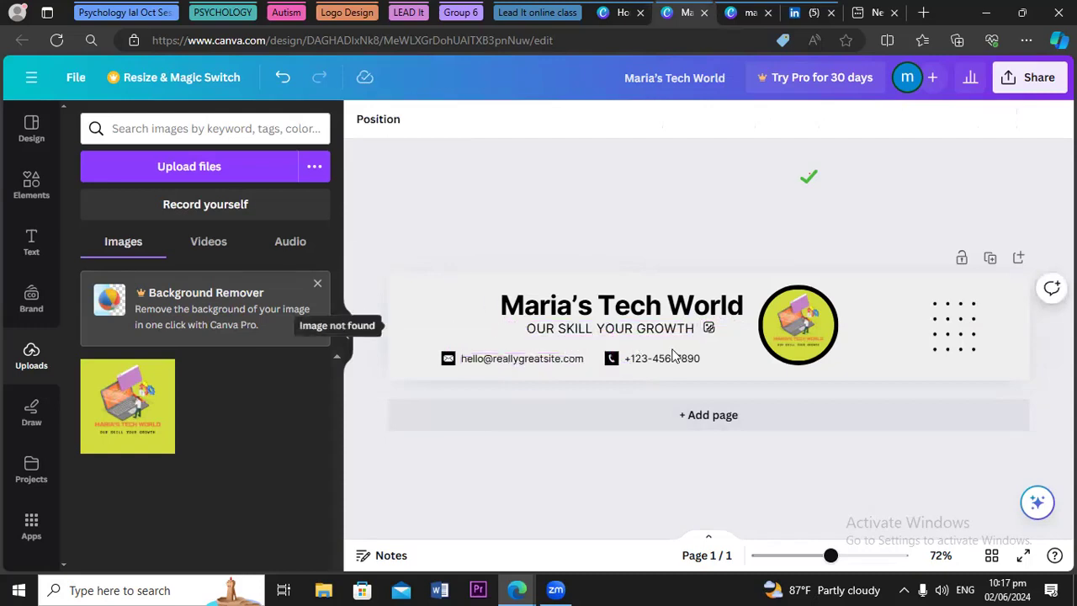
Delete the email and phone contact text along with their icons
{"action": "left_click", "coordinate": [524, 362]}
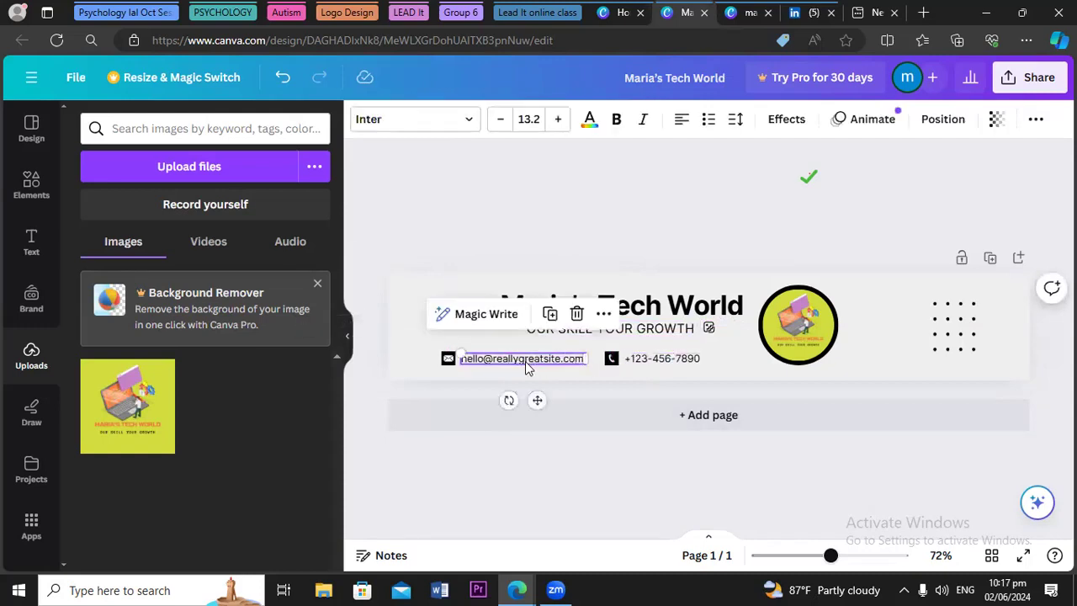
{"action": "key", "text": "Delete"}
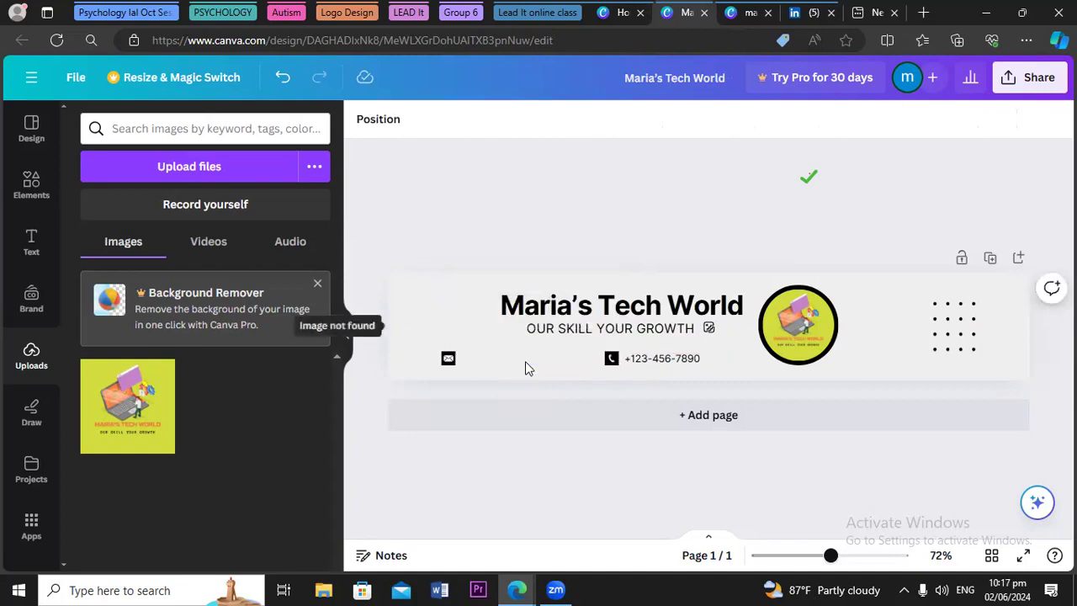
{"action": "left_click", "coordinate": [445, 368]}
{"action": "left_click_drag", "start_coordinate": [445, 367], "coordinate": [445, 360]}
{"action": "key", "text": "Delete"}
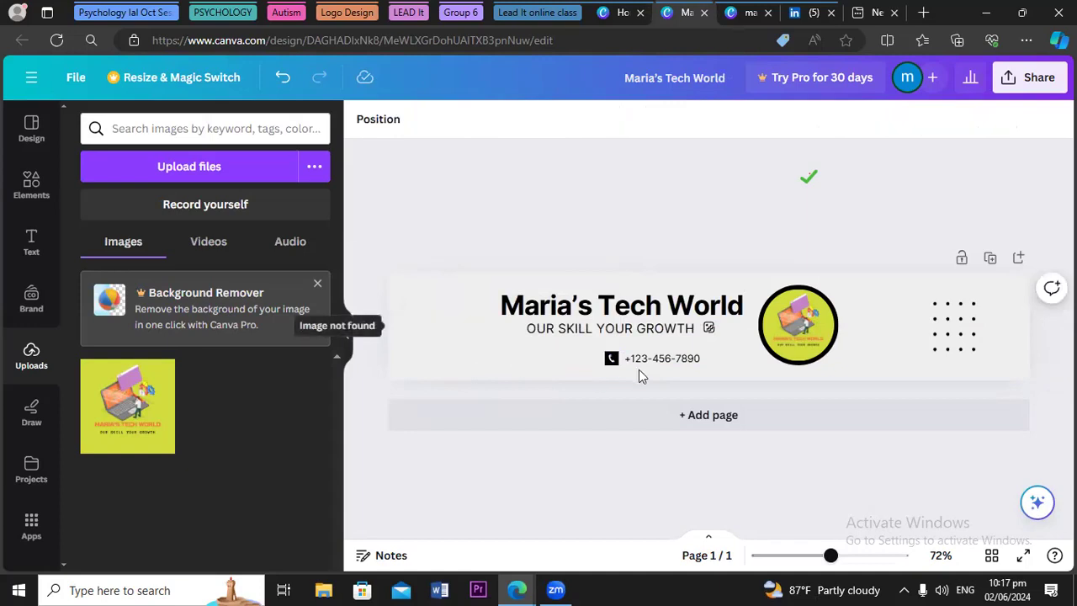
{"action": "left_click", "coordinate": [673, 367]}
{"action": "key", "text": "Delete"}
{"action": "left_click", "coordinate": [611, 362]}
{"action": "left_click_drag", "start_coordinate": [612, 363], "coordinate": [611, 365]}
{"action": "key", "text": "Delete"}
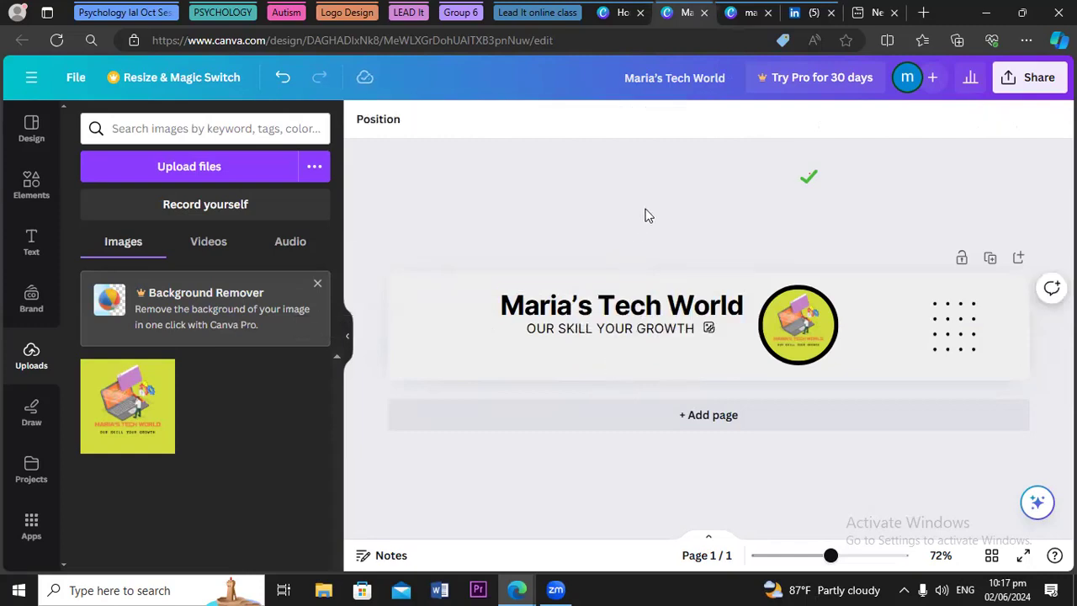
Re-centre the tagline under the title and bring up the Share panel
{"action": "left_click", "coordinate": [318, 285]}
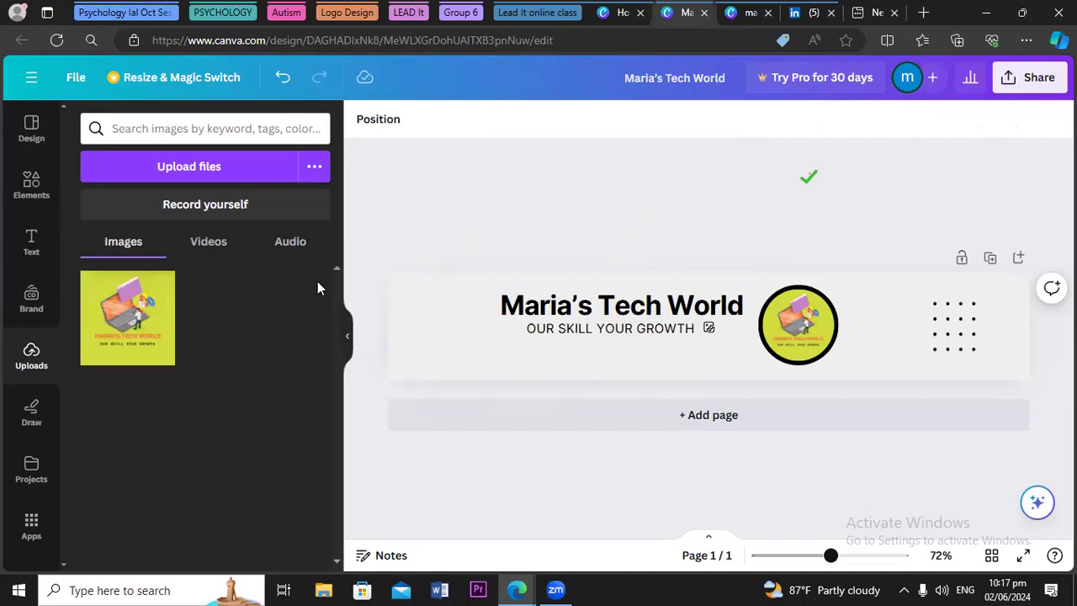
{"action": "left_click", "coordinate": [603, 335]}
{"action": "left_click_drag", "start_coordinate": [602, 335], "coordinate": [602, 345]}
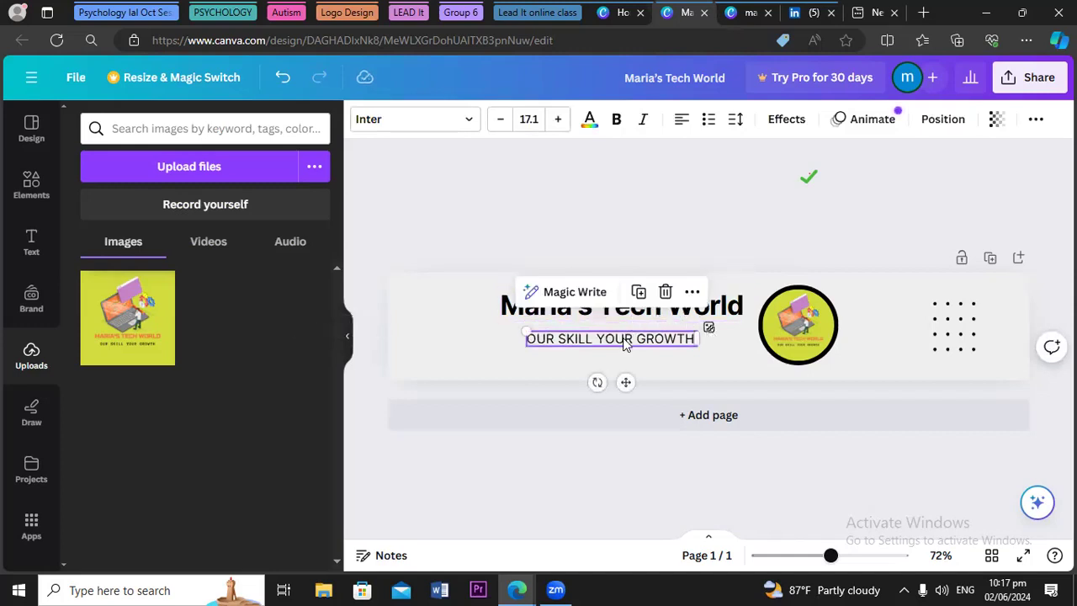
{"action": "left_click_drag", "start_coordinate": [627, 376], "coordinate": [635, 380]}
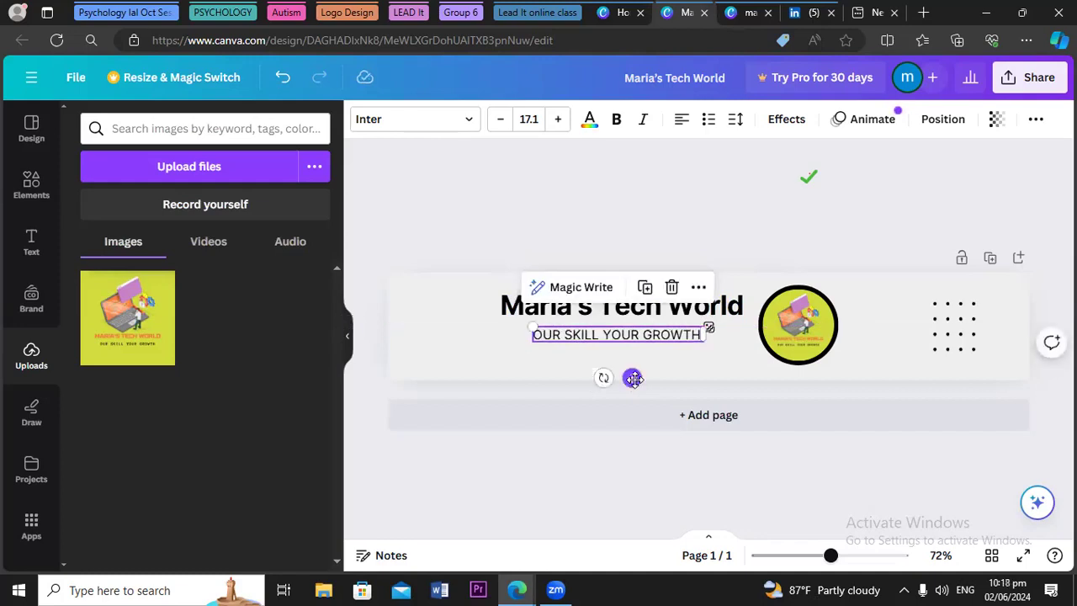
{"action": "left_click", "coordinate": [614, 229]}
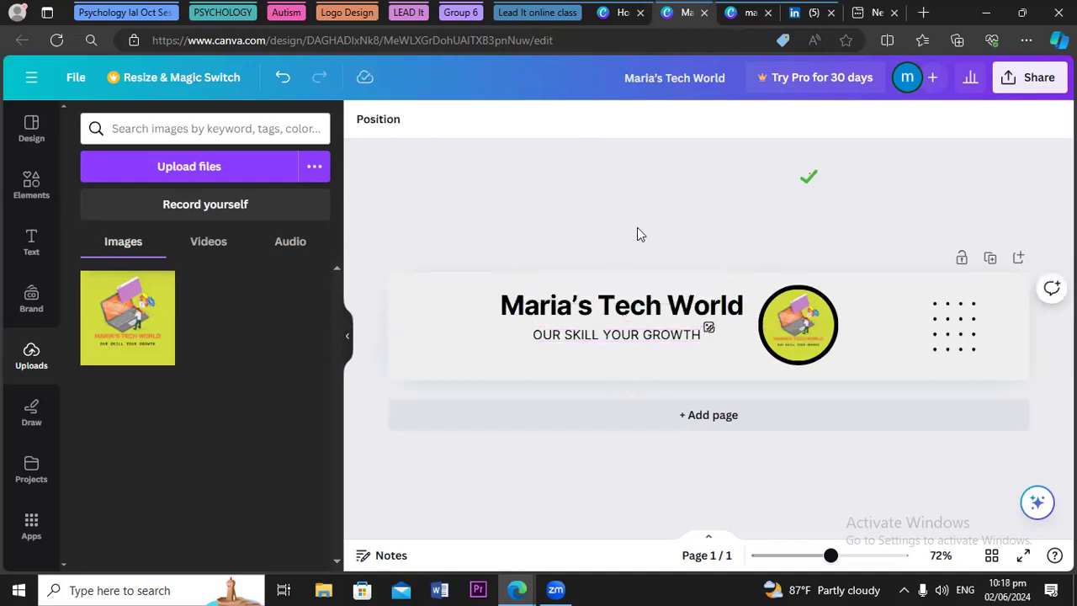
{"action": "left_click", "coordinate": [1022, 78]}
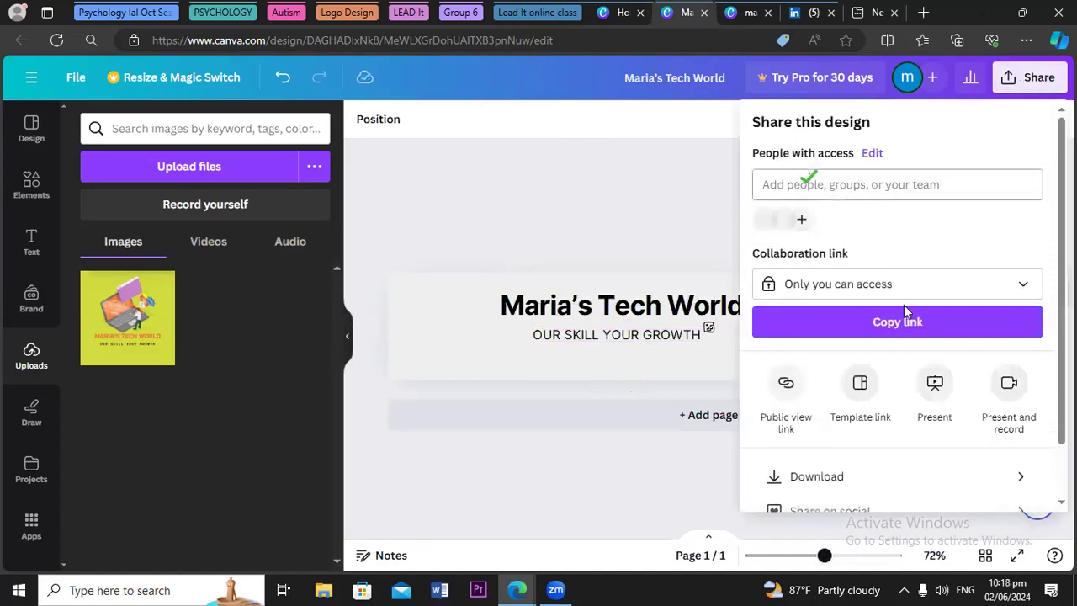
Review the PNG download settings showing a broken-elements warning, then close the panel
{"action": "left_click", "coordinate": [804, 477]}
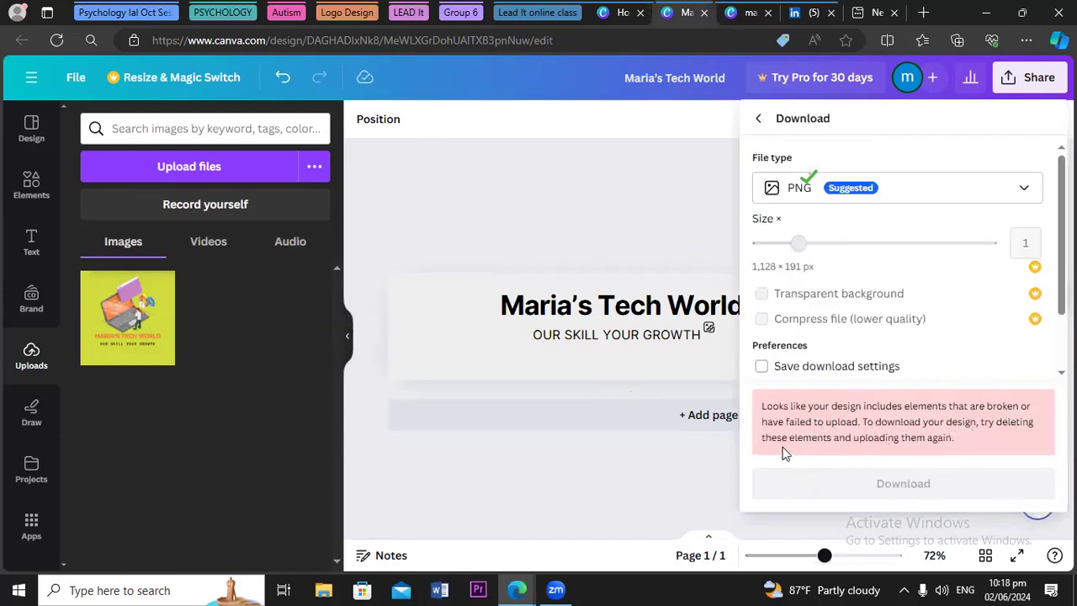
{"action": "left_click", "coordinate": [568, 221]}
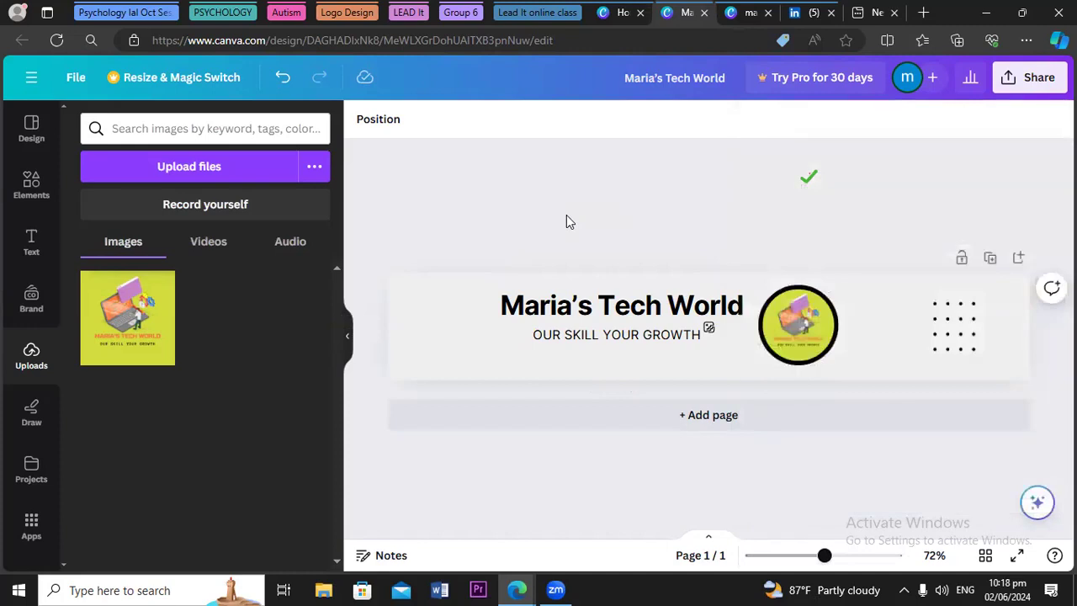
Add a page with the orange Marketing Specialist template and delete the Maria's Tech World page
{"action": "left_click", "coordinate": [32, 130]}
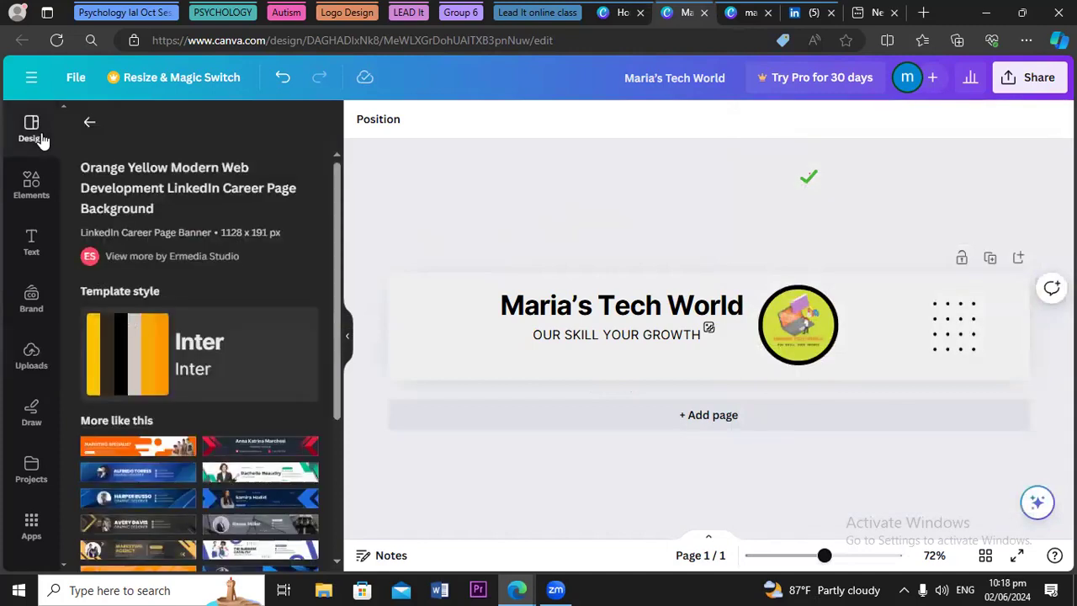
{"action": "scroll", "coordinate": [335, 369], "scroll_direction": "down", "scroll_amount": 2}
{"action": "left_click_drag", "start_coordinate": [335, 368], "coordinate": [337, 426]}
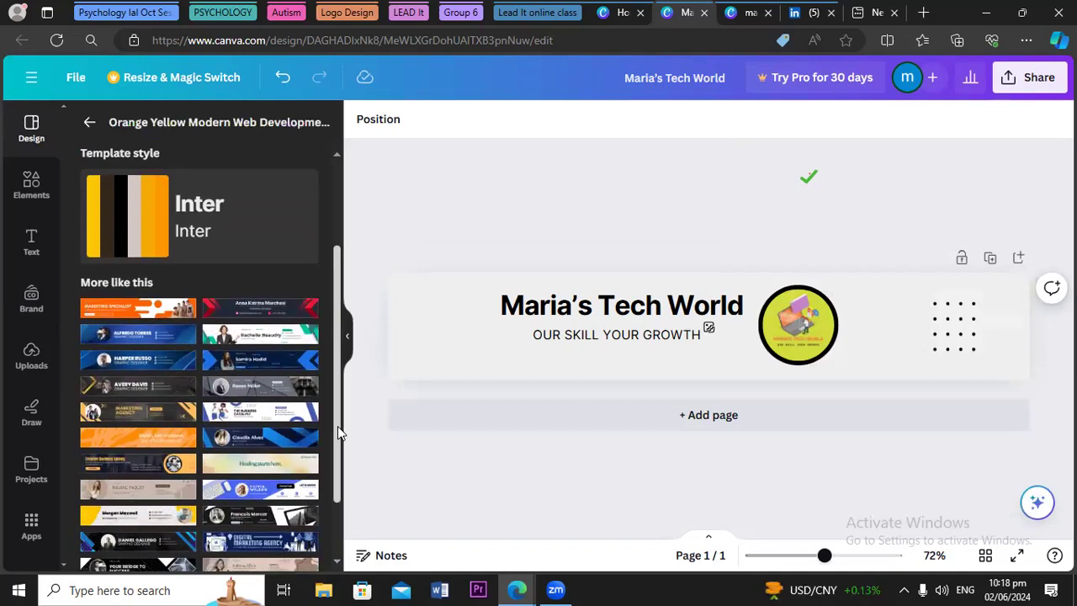
{"action": "left_click_drag", "start_coordinate": [337, 426], "coordinate": [337, 427]}
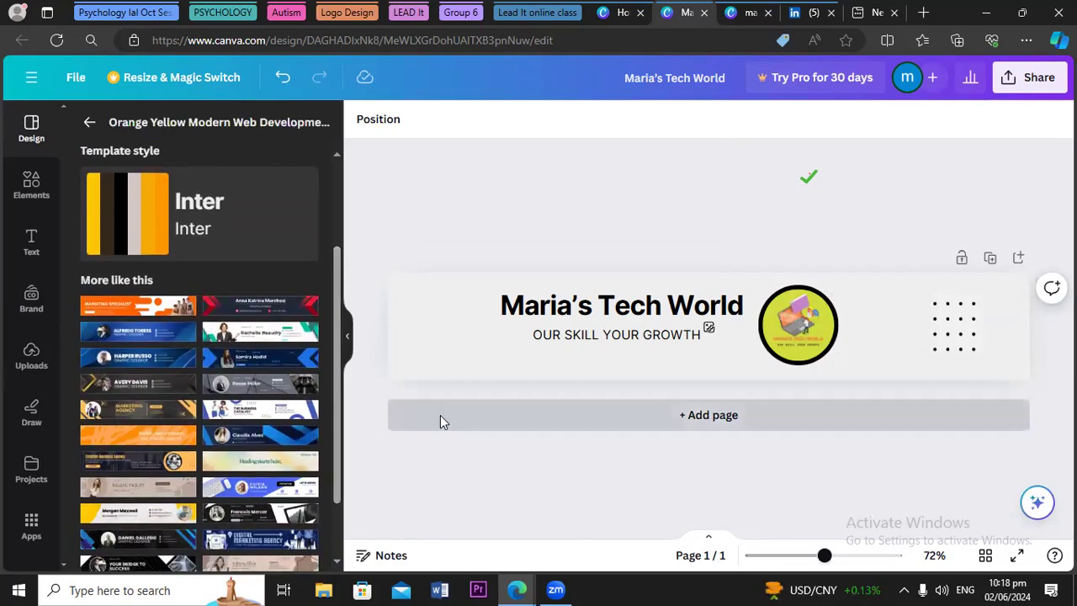
{"action": "left_click", "coordinate": [440, 420]}
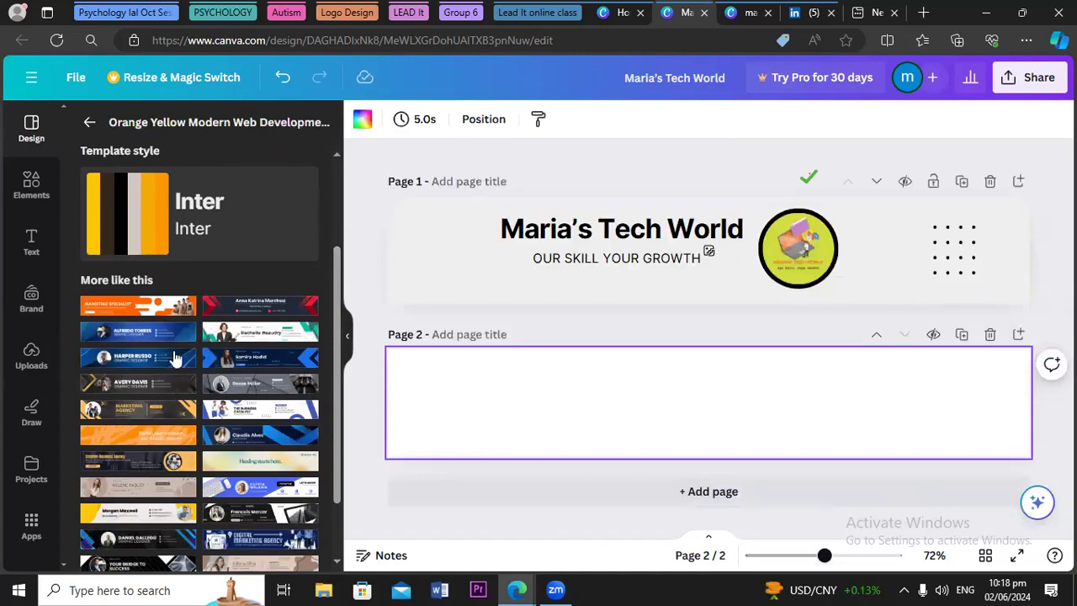
{"action": "left_click", "coordinate": [141, 308]}
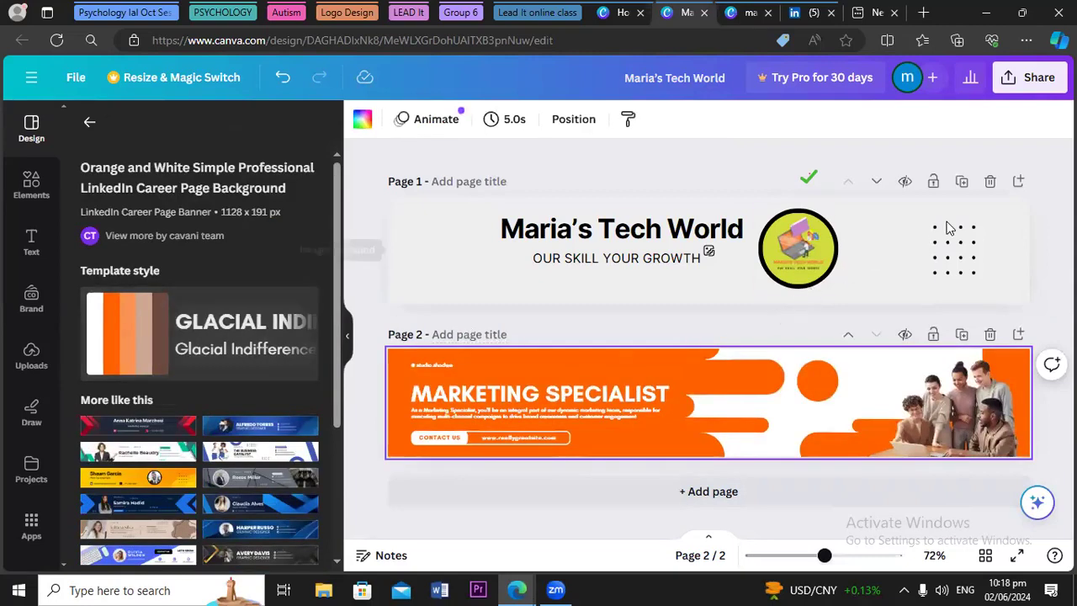
{"action": "left_click", "coordinate": [988, 183]}
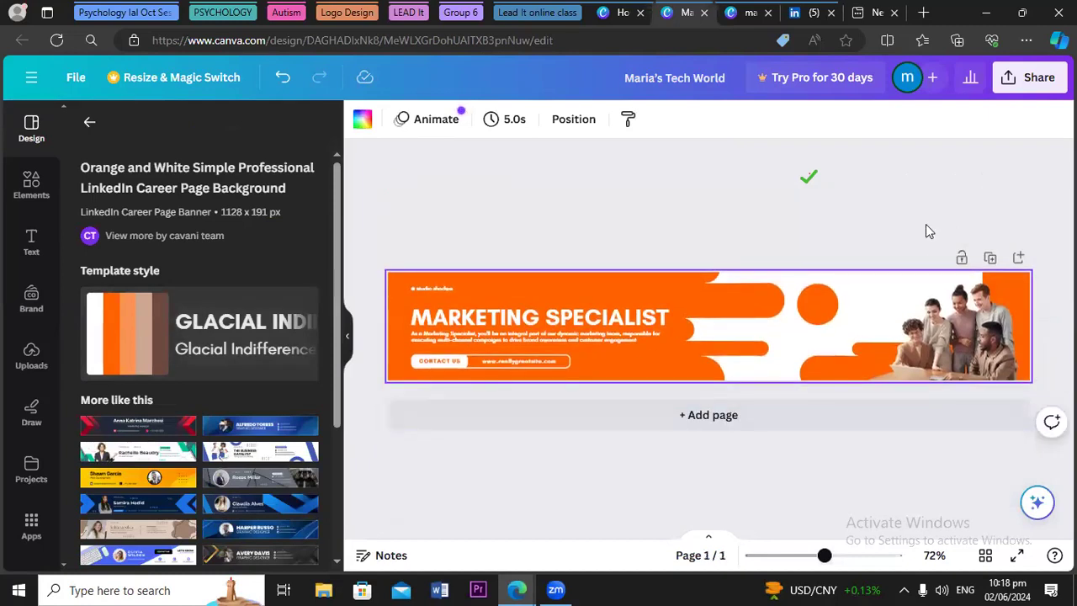
{"action": "left_click", "coordinate": [658, 317]}
Undo the last two changes to bring back the deleted Maria's Tech World page
{"action": "left_click", "coordinate": [660, 317]}
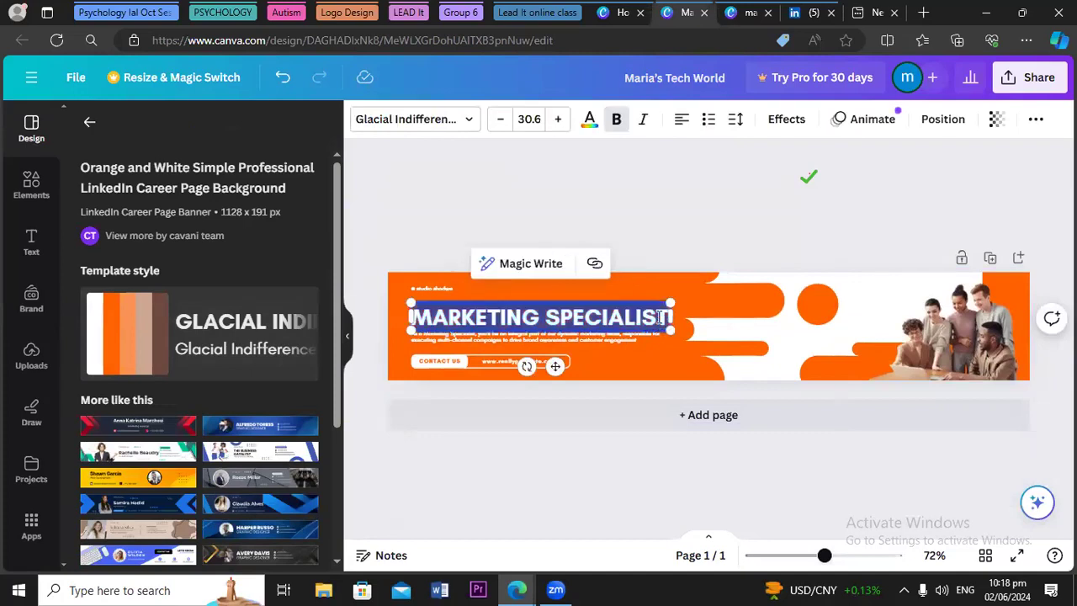
{"action": "left_click", "coordinate": [282, 78]}
{"action": "left_click", "coordinate": [282, 78]}
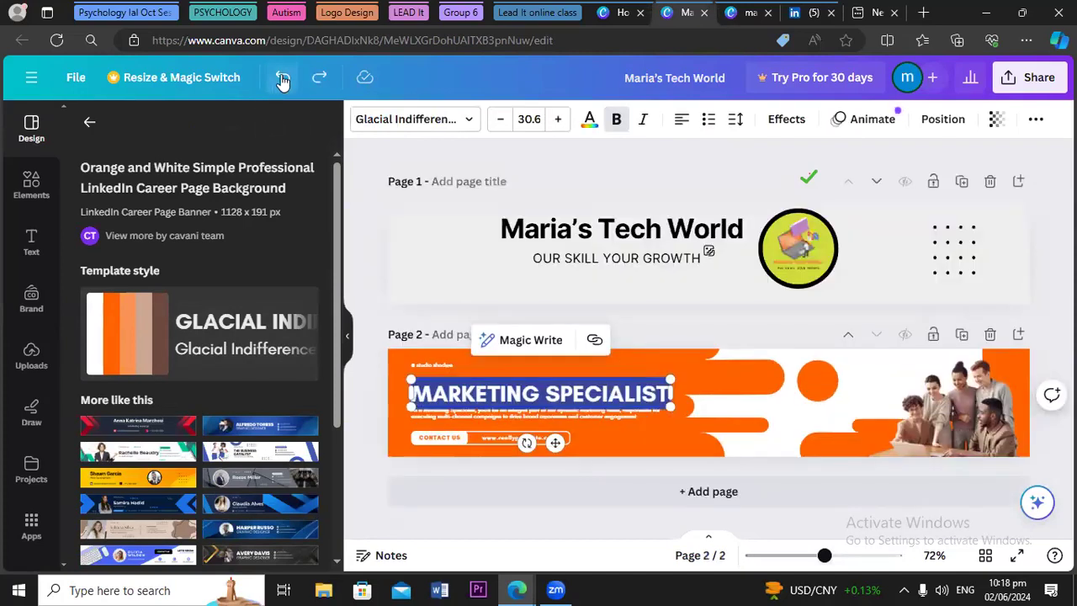
Return to the Design panel, lift the logo out of its circle on page 1, and select it
{"action": "left_click", "coordinate": [401, 255]}
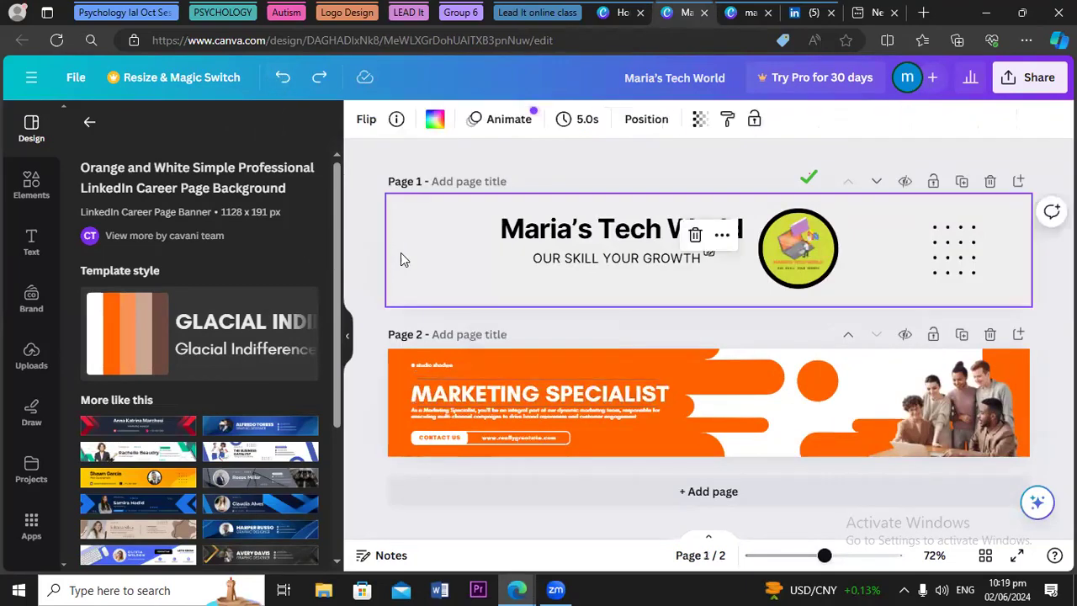
{"action": "left_click", "coordinate": [88, 122]}
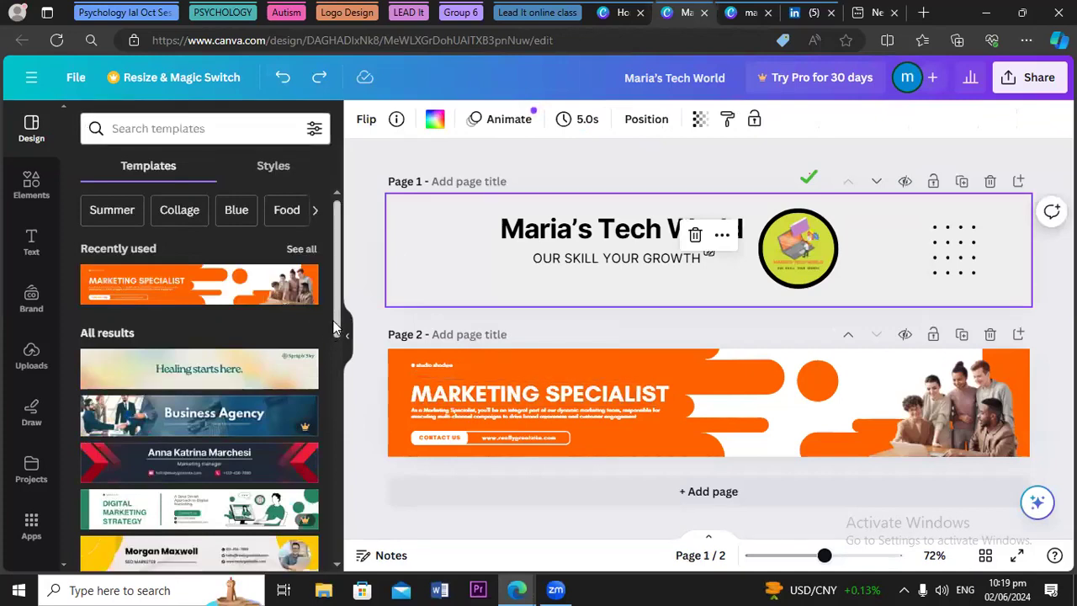
{"action": "left_click_drag", "start_coordinate": [331, 336], "coordinate": [351, 380]}
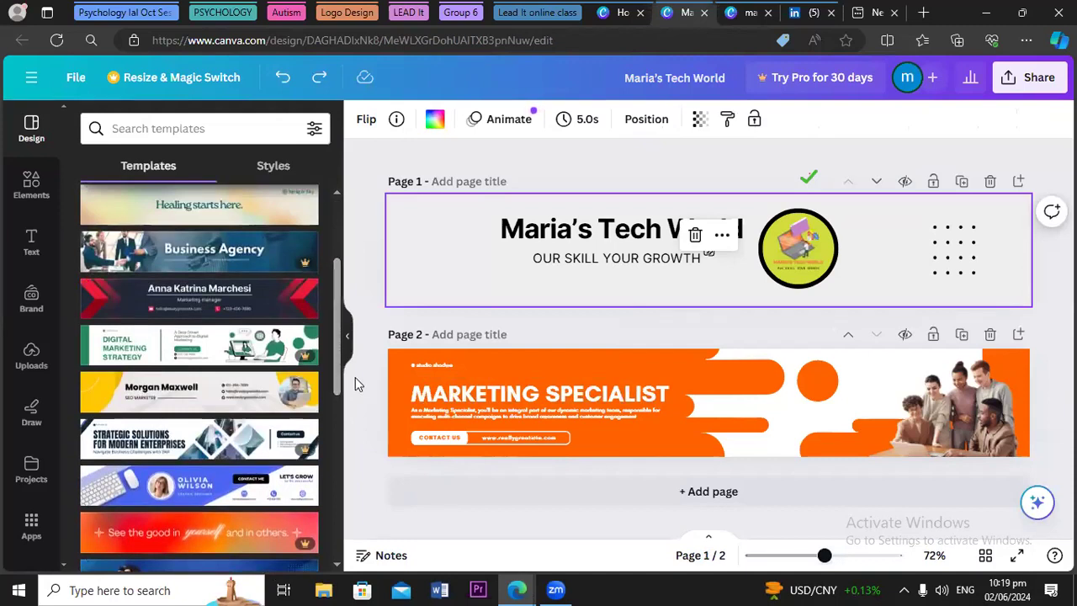
{"action": "left_click_drag", "start_coordinate": [348, 495], "coordinate": [822, 413]}
{"action": "left_click", "coordinate": [808, 254]}
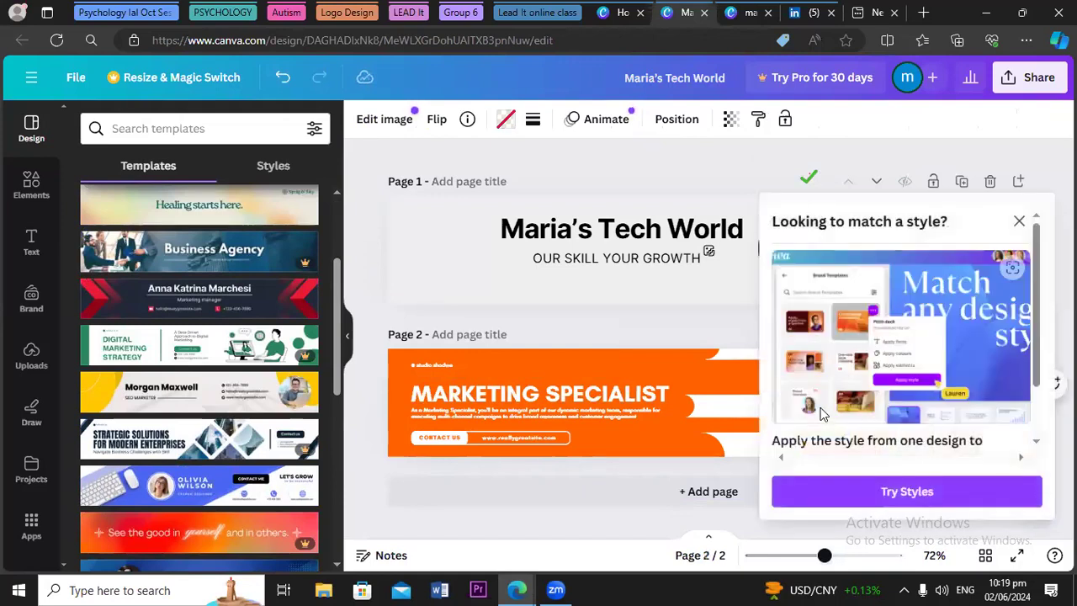
{"action": "left_click", "coordinate": [1018, 223]}
Drag page 1's black circle over the logo on the orange banner and send it backward
{"action": "left_click", "coordinate": [806, 251]}
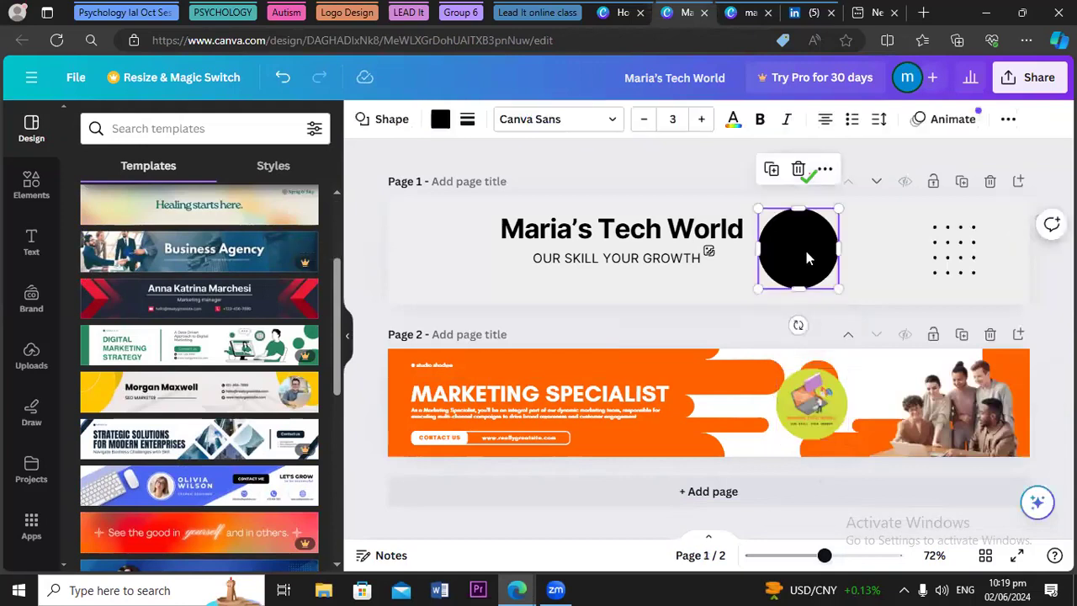
{"action": "left_click_drag", "start_coordinate": [806, 250], "coordinate": [821, 407]}
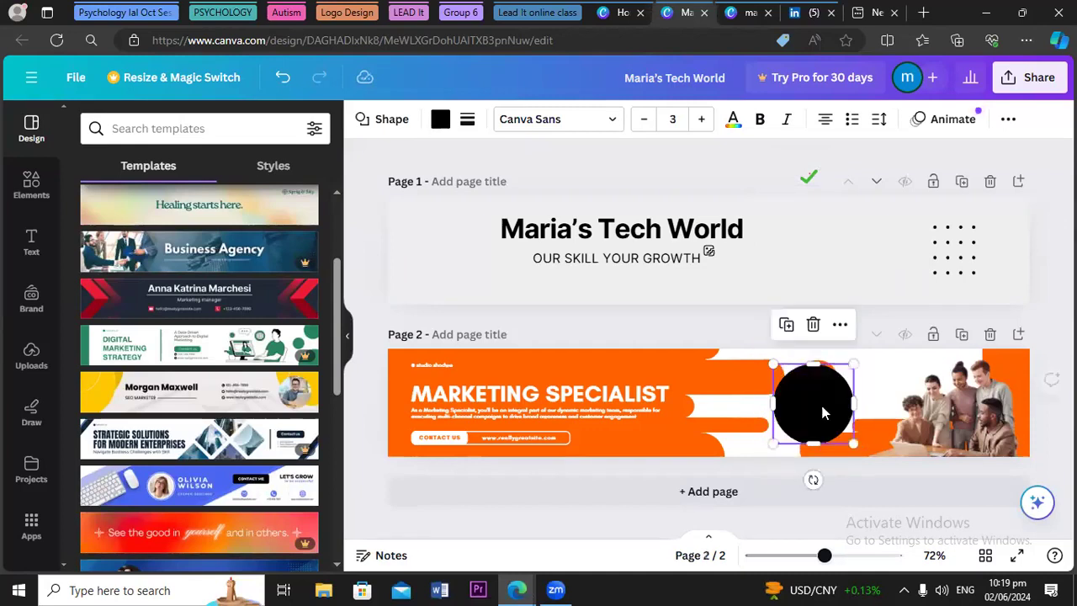
{"action": "right_click", "coordinate": [823, 413]}
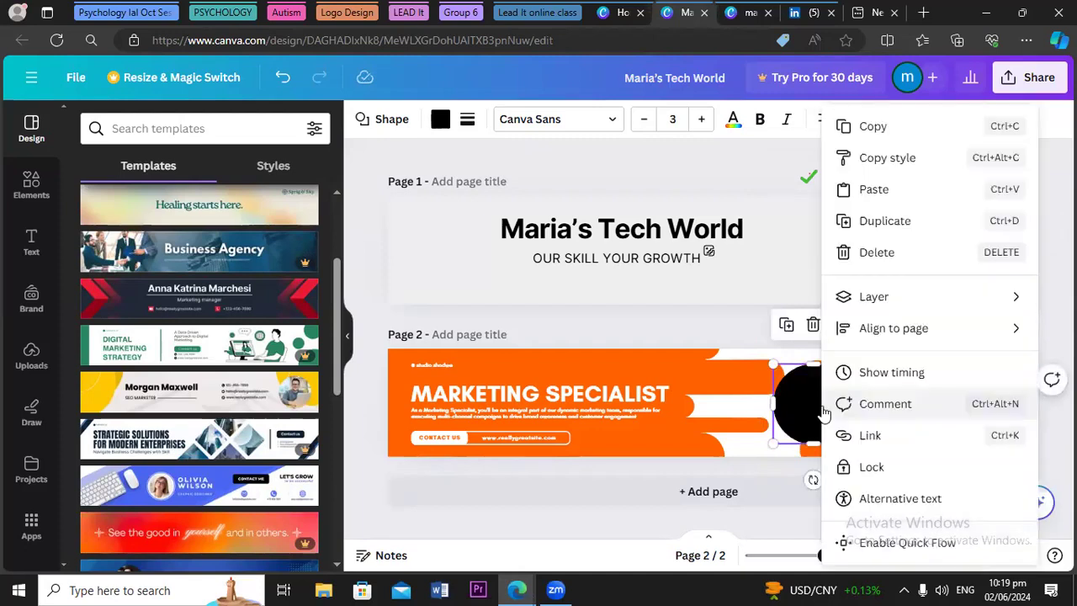
{"action": "mouse_move", "coordinate": [854, 296]}
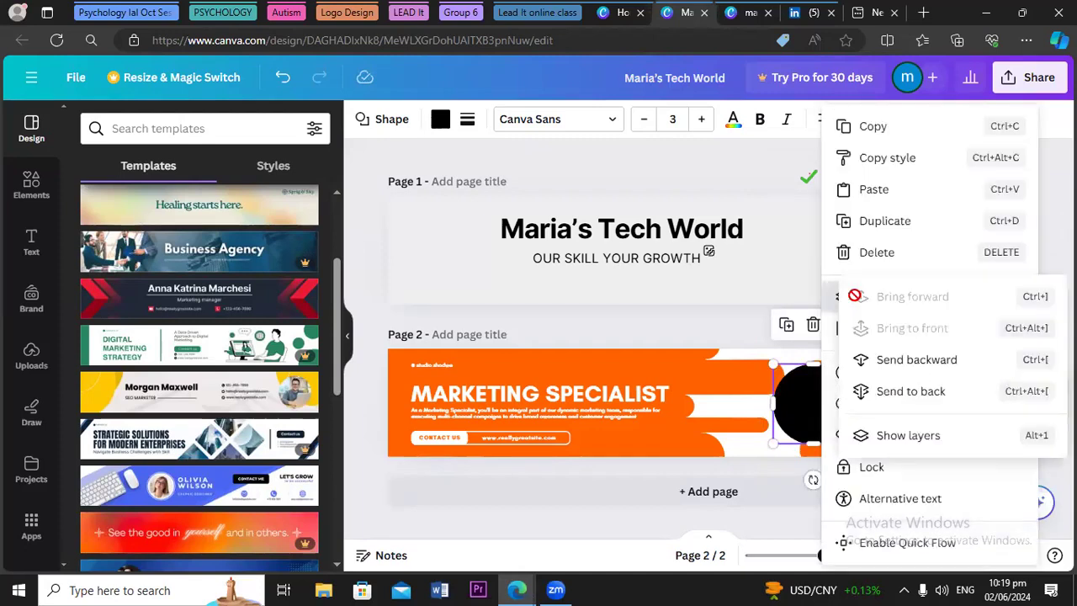
{"action": "left_click", "coordinate": [897, 361]}
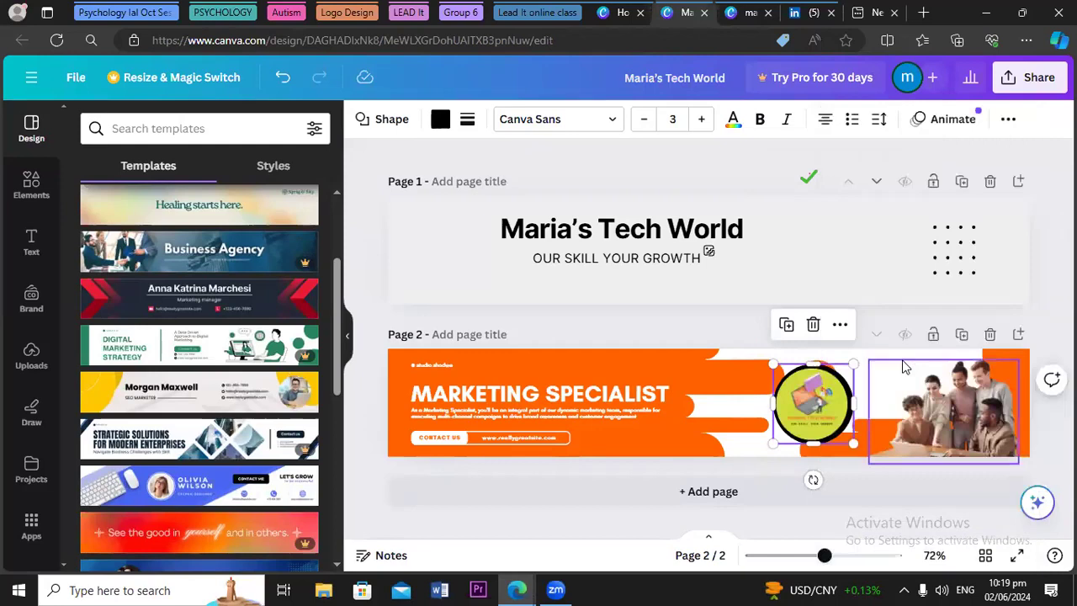
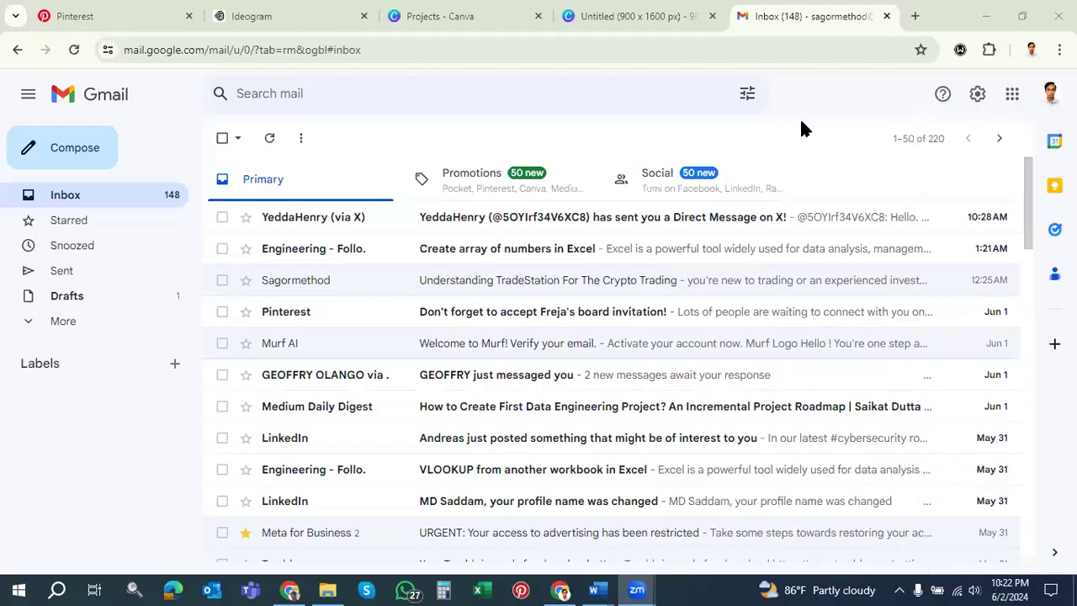
Bring the Gmail browser window back to the front, minimizing the Downloads folder window
{"action": "left_click", "coordinate": [803, 128]}
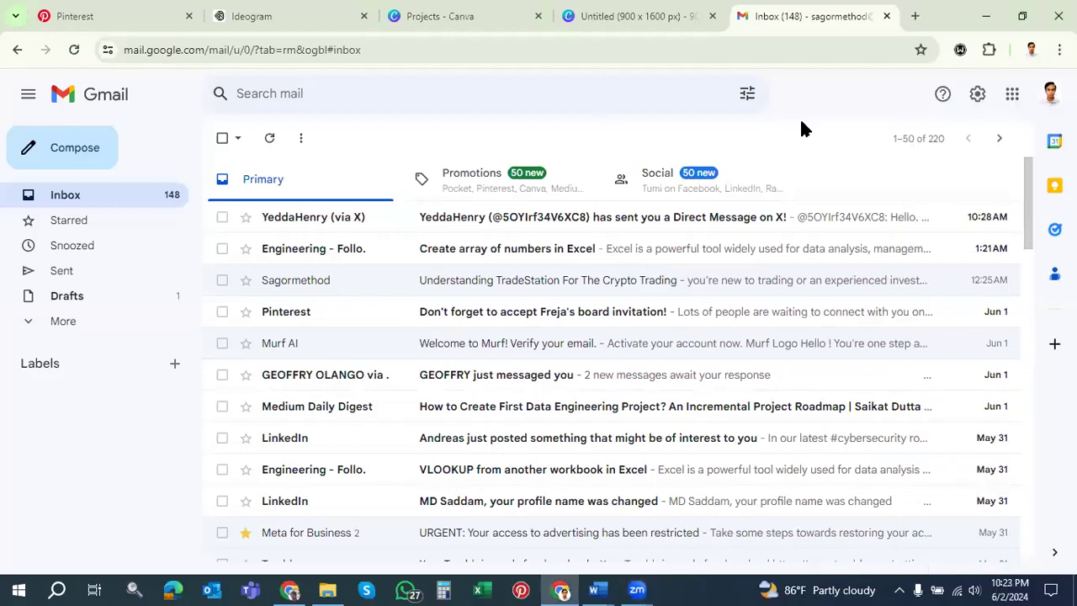
{"action": "left_click", "coordinate": [558, 589]}
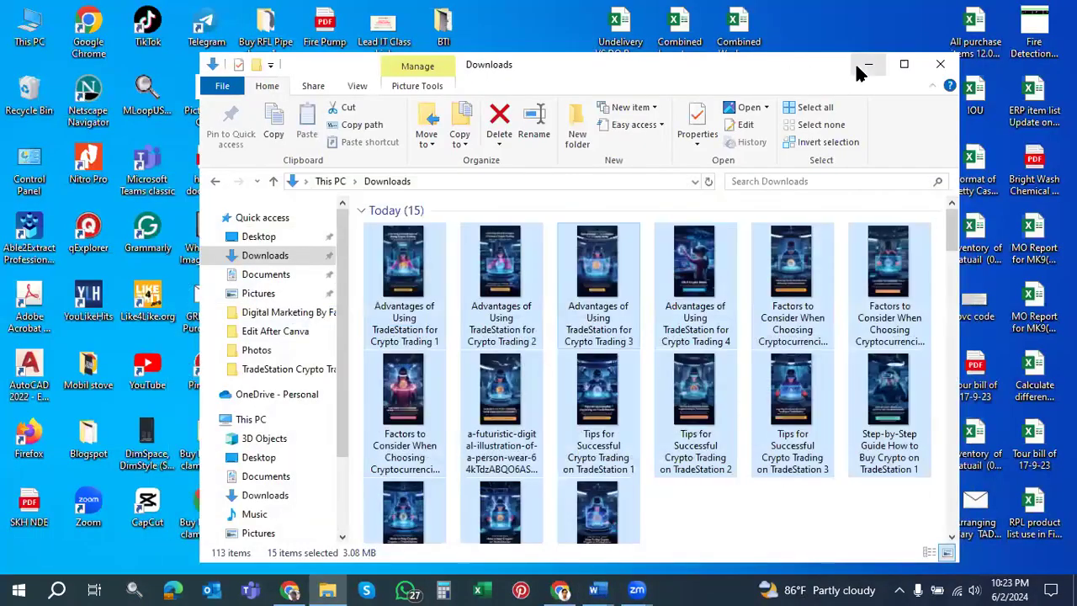
{"action": "left_click", "coordinate": [869, 67]}
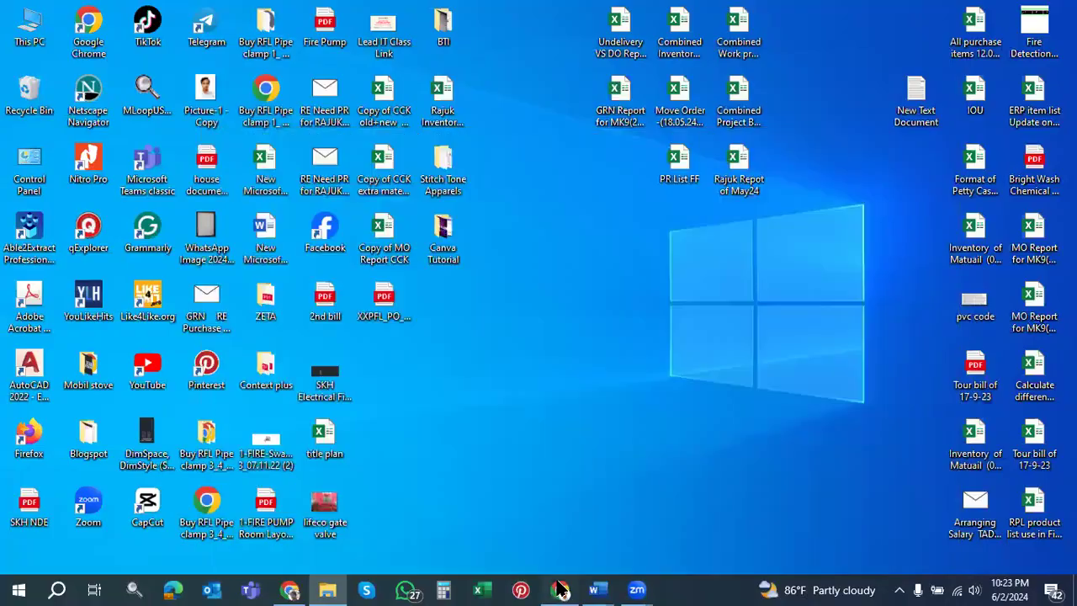
{"action": "left_click", "coordinate": [558, 589]}
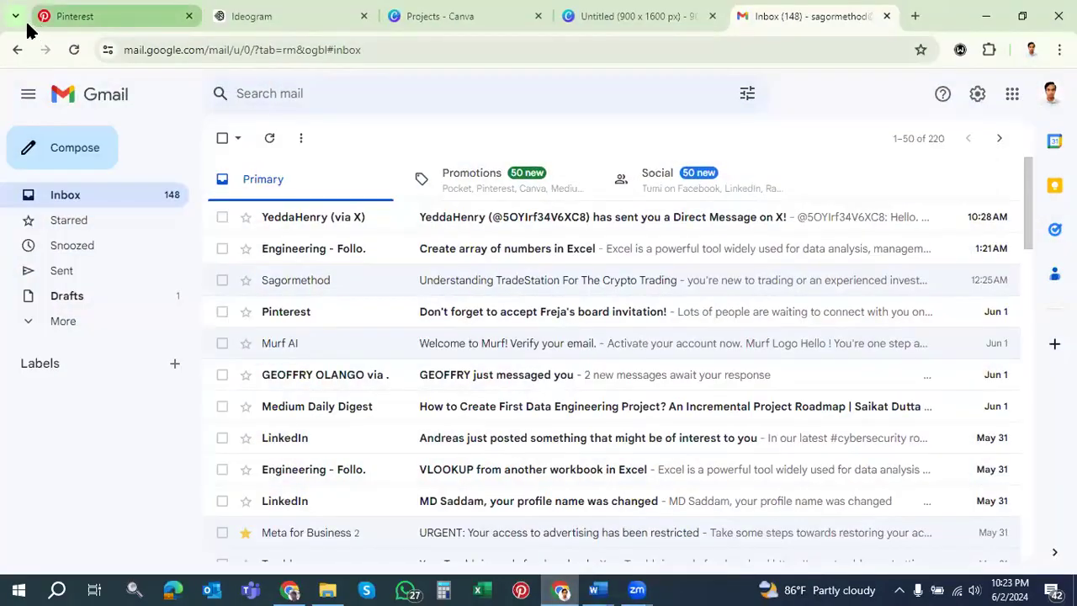
Un-maximize, widen and reposition the browser, then scroll the inbox to the Meta for Business email
{"action": "key", "text": "super+Down"}
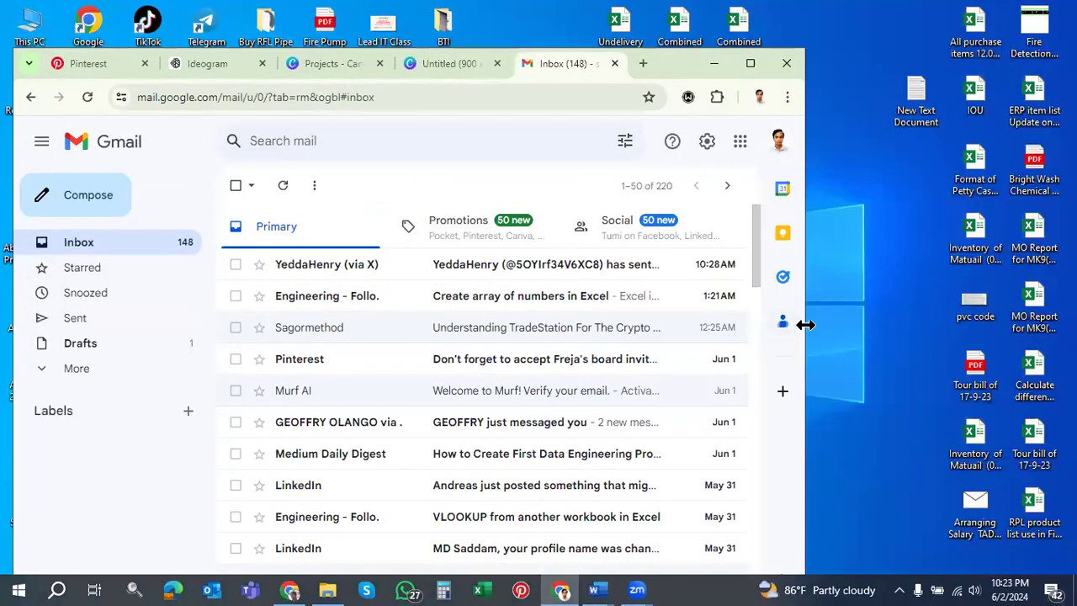
{"action": "left_click_drag", "start_coordinate": [805, 325], "coordinate": [1038, 256]}
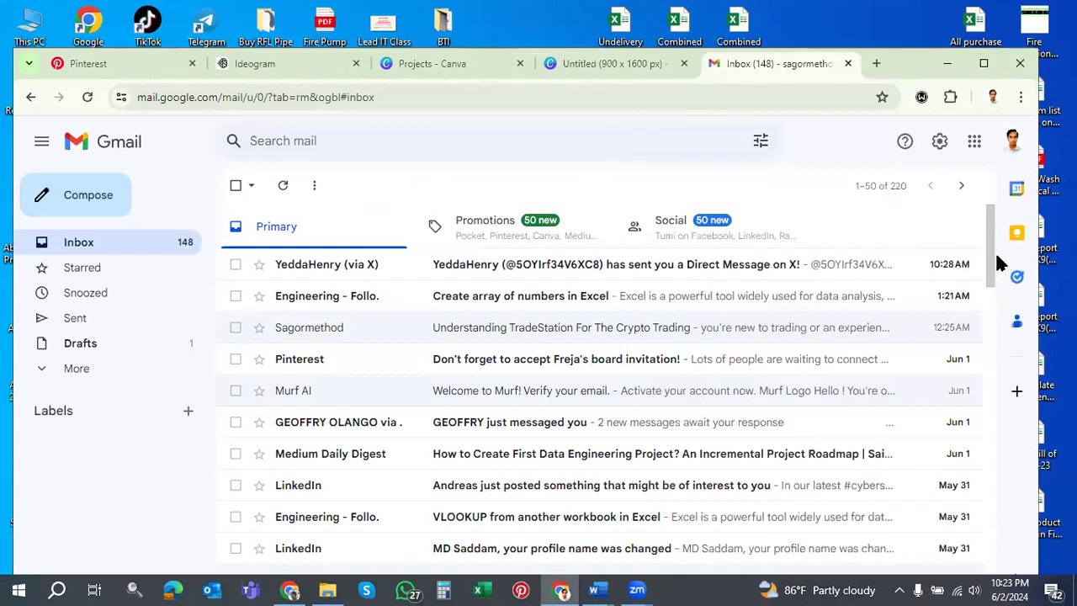
{"action": "mouse_move", "coordinate": [907, 62]}
{"action": "left_mouse_down"}
{"action": "mouse_move", "coordinate": [907, 131]}
{"action": "mouse_move", "coordinate": [908, 64]}
{"action": "left_mouse_up"}
{"action": "scroll", "coordinate": [361, 416], "scroll_direction": "down", "scroll_amount": 1}
{"action": "scroll", "coordinate": [361, 416], "scroll_direction": "down", "scroll_amount": 1}
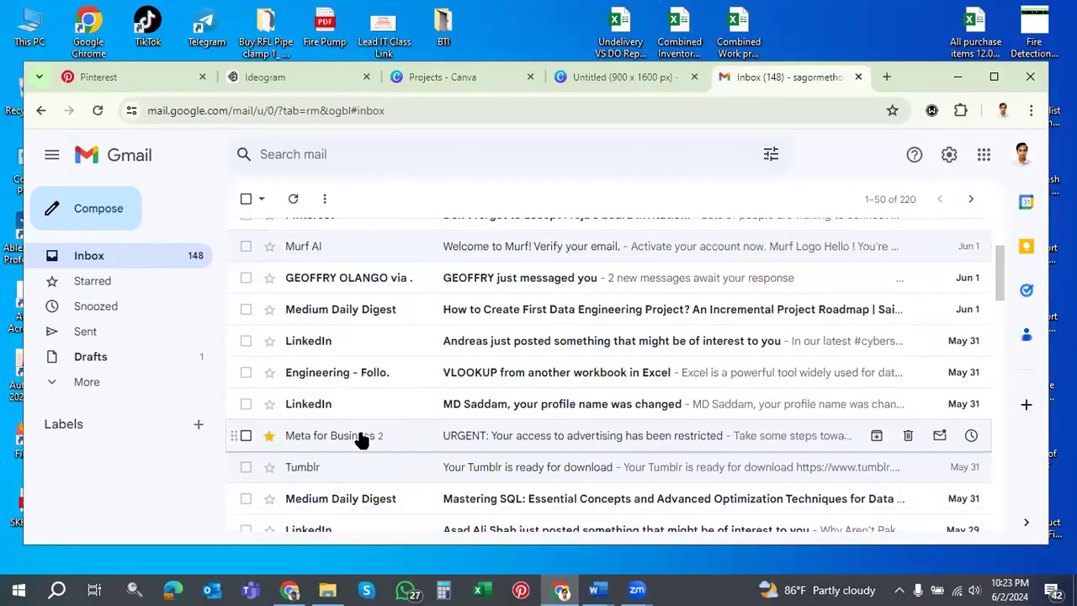
Read the URGENT Meta for Business restriction email and follow its Fix issue link
{"action": "left_click", "coordinate": [360, 438]}
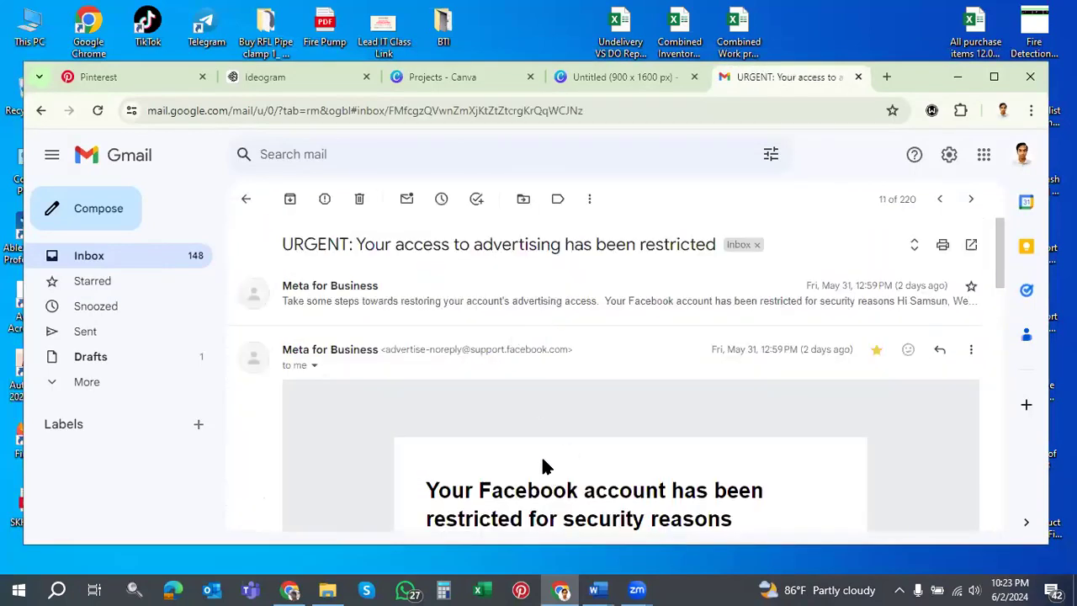
{"action": "scroll", "coordinate": [581, 429], "scroll_direction": "down", "scroll_amount": 2}
{"action": "scroll", "coordinate": [580, 429], "scroll_direction": "down", "scroll_amount": 4}
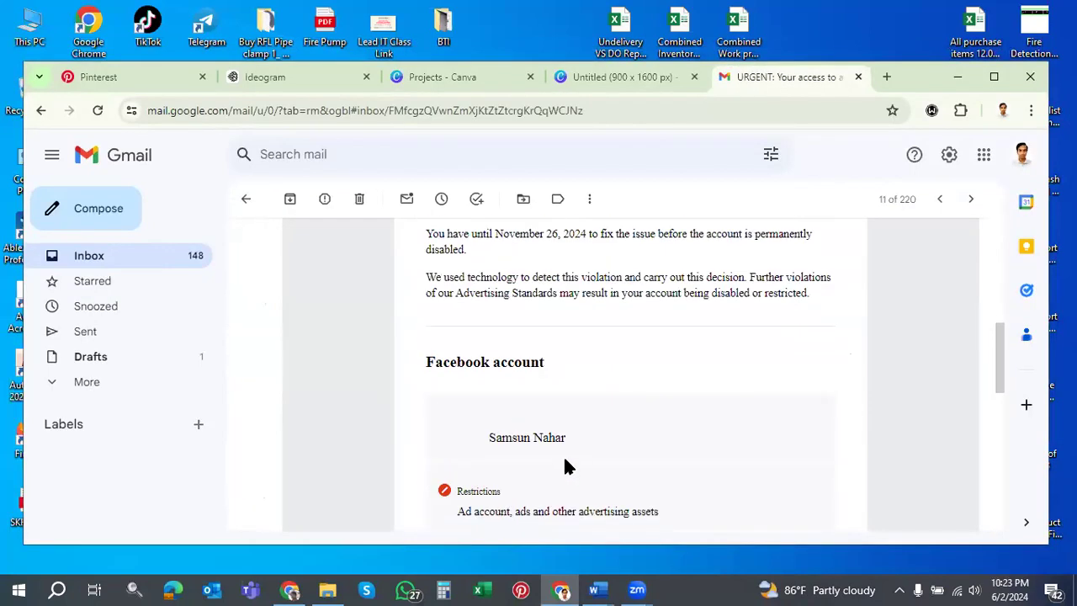
{"action": "scroll", "coordinate": [633, 428], "scroll_direction": "down", "scroll_amount": 1}
{"action": "scroll", "coordinate": [631, 423], "scroll_direction": "down", "scroll_amount": 2}
{"action": "scroll", "coordinate": [593, 441], "scroll_direction": "up", "scroll_amount": 1}
{"action": "scroll", "coordinate": [595, 436], "scroll_direction": "down", "scroll_amount": 2}
{"action": "left_click", "coordinate": [620, 409]}
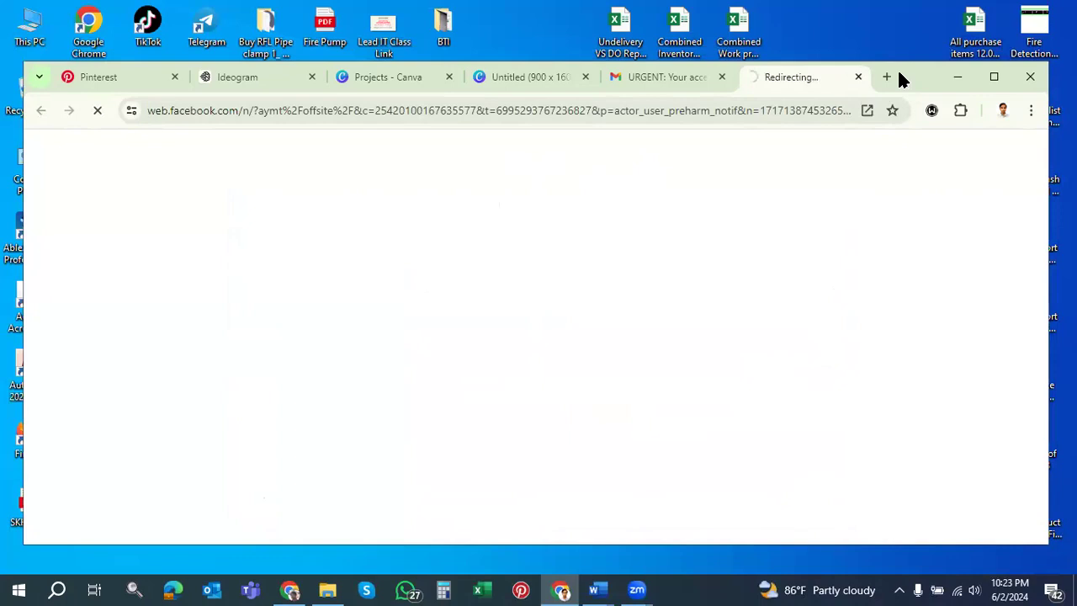
Enlarge the browser to the screen edge while Meta Business Support Home loads, then start a new tab
{"action": "left_click_drag", "start_coordinate": [898, 72], "coordinate": [880, 70]}
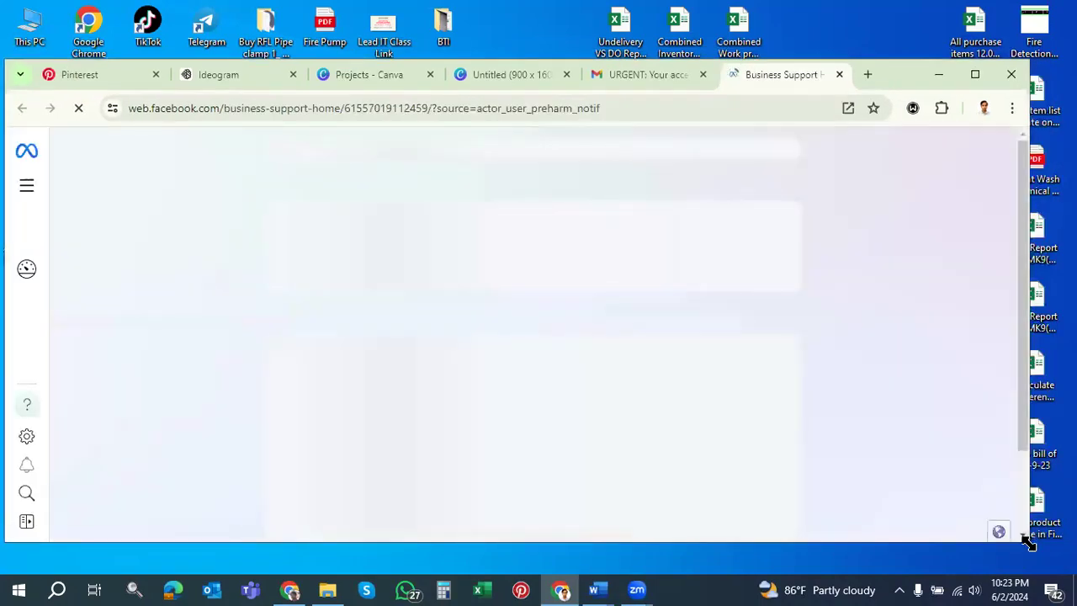
{"action": "left_click_drag", "start_coordinate": [1028, 543], "coordinate": [1075, 567]}
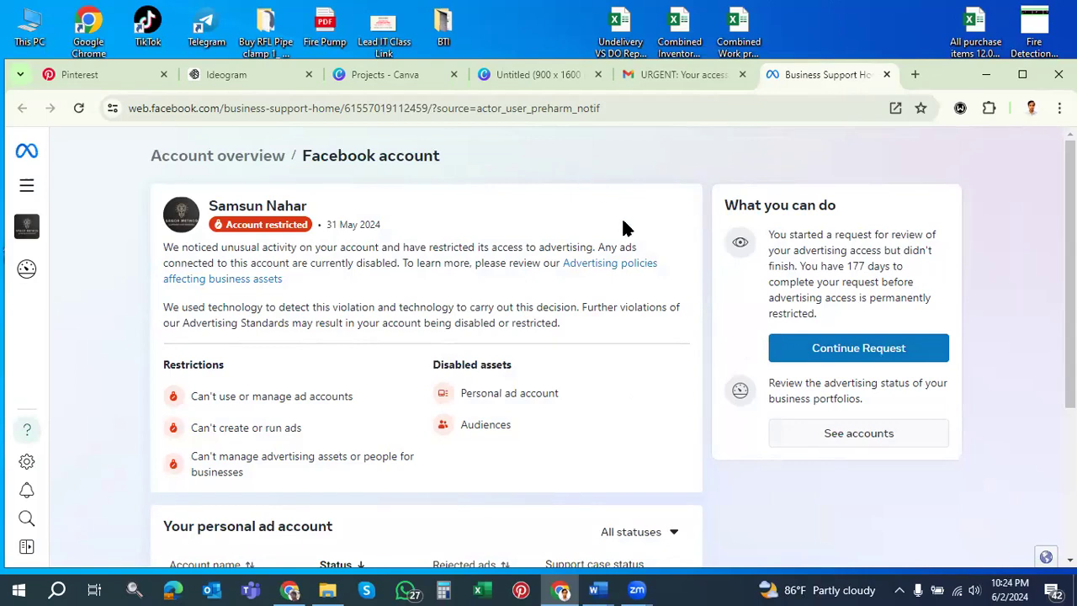
{"action": "right_click", "coordinate": [858, 353]}
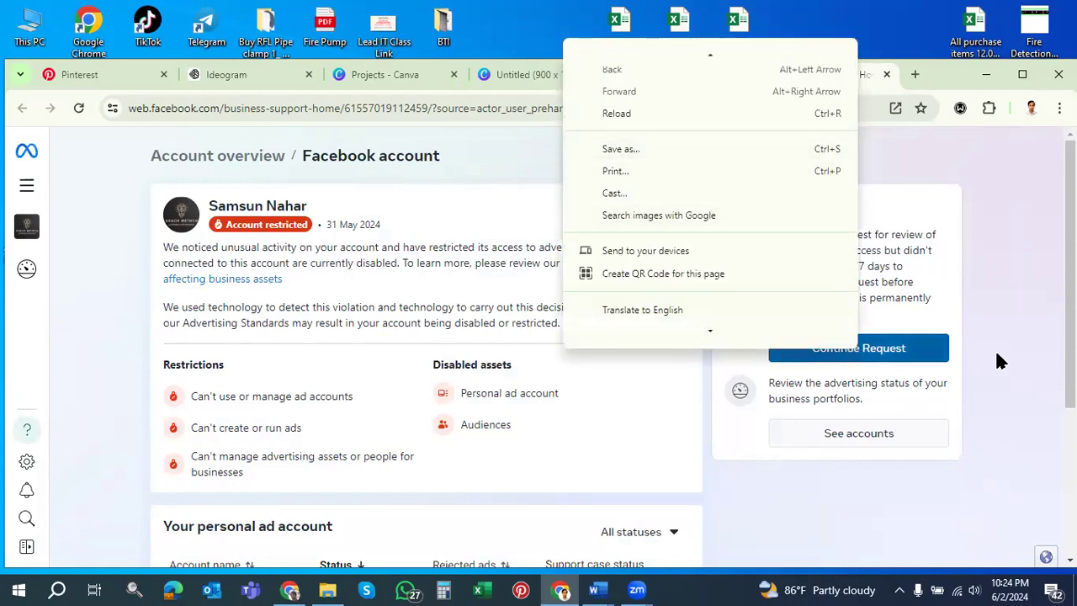
{"action": "left_click", "coordinate": [862, 357]}
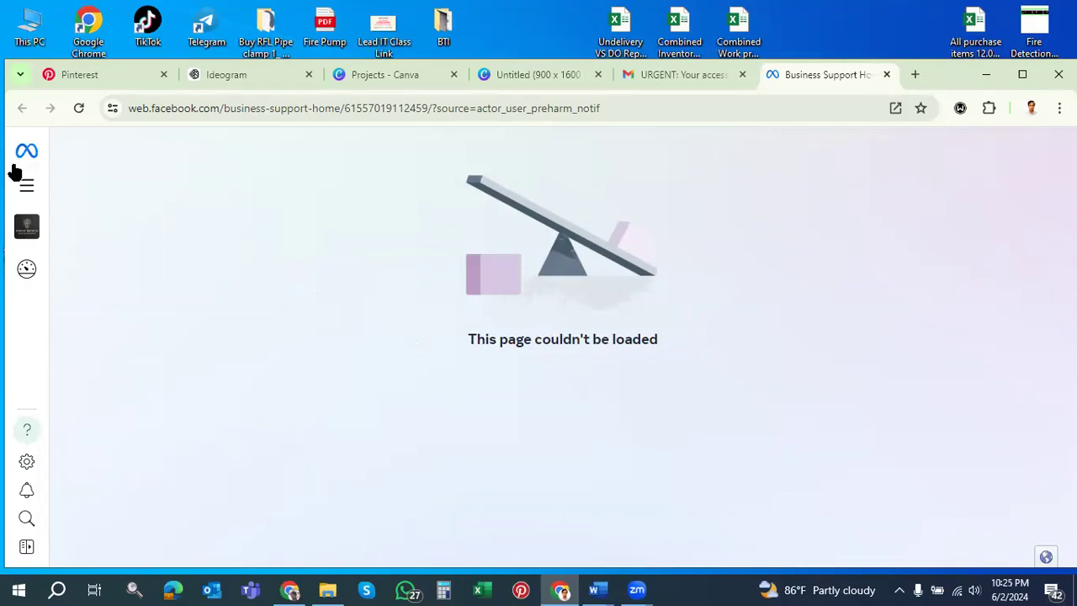
{"action": "left_click", "coordinate": [914, 76]}
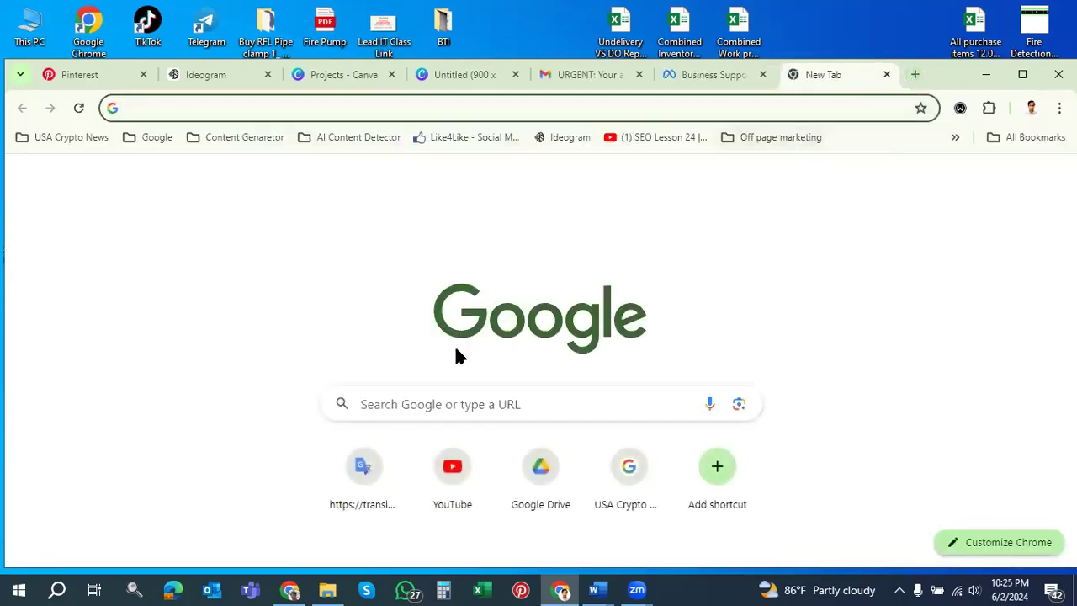
Go to facebook.com by typing 'face' in the address bar
{"action": "left_click", "coordinate": [304, 108]}
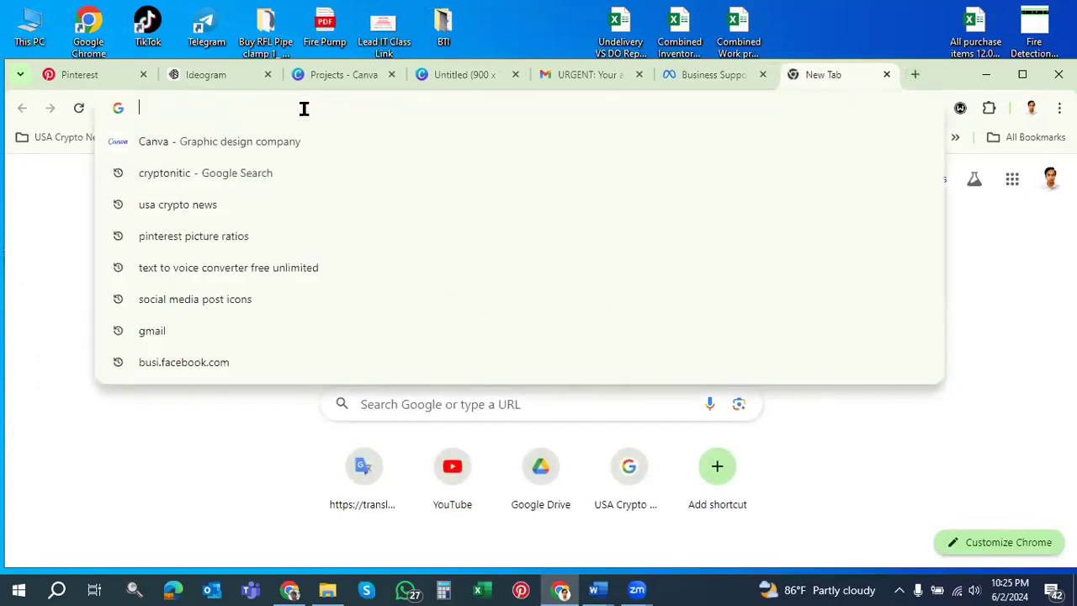
{"action": "type", "text": "face"}
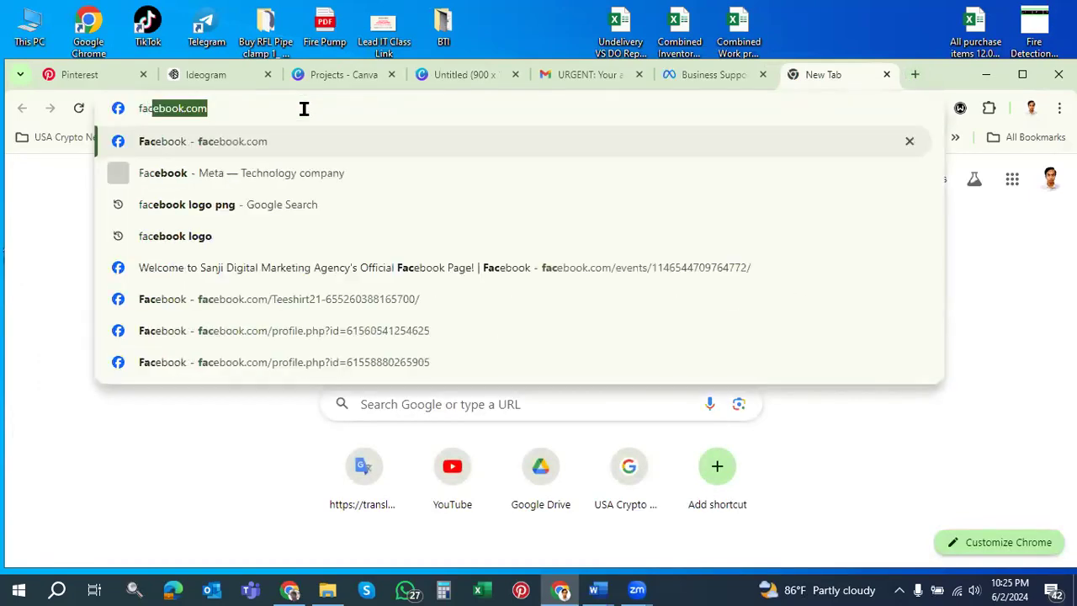
{"action": "left_click", "coordinate": [223, 143]}
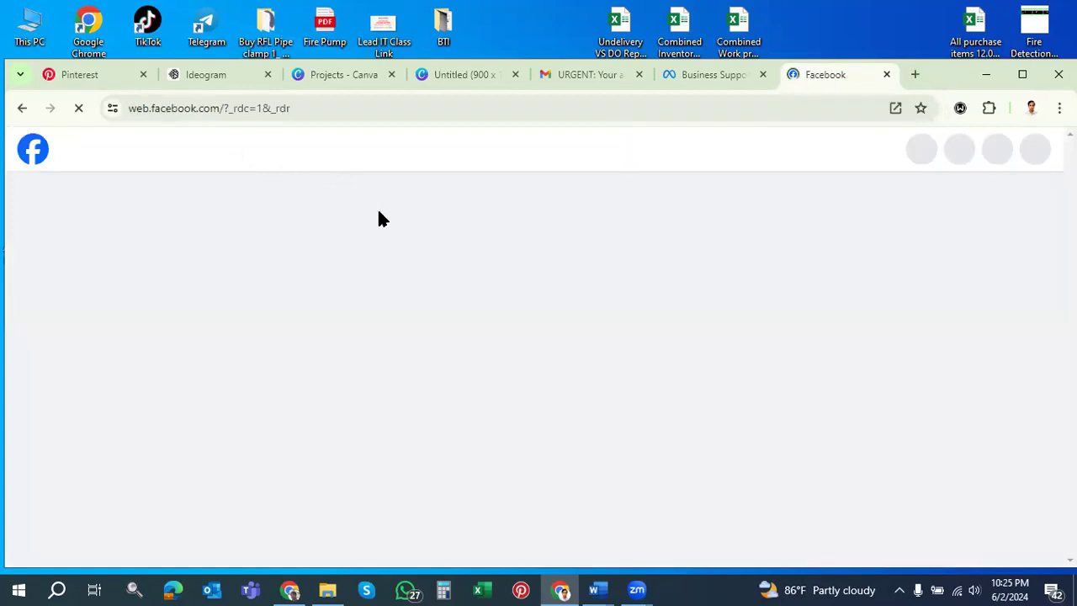
{"action": "scroll", "coordinate": [398, 247], "scroll_direction": "down", "scroll_amount": 5}
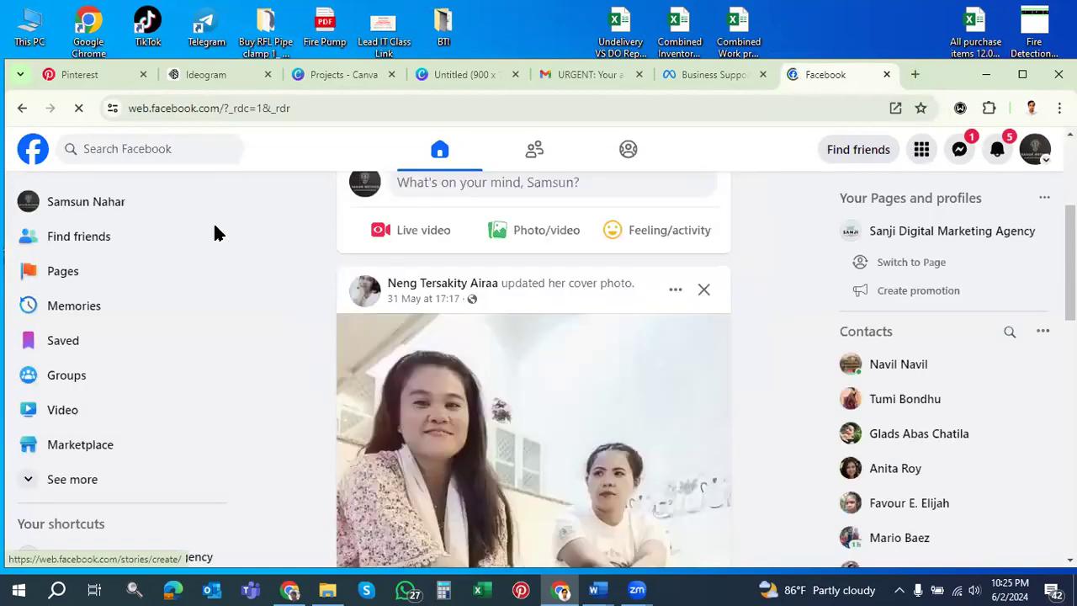
Switch the Facebook profile to act as the Sanji Digital Marketing Agency page
{"action": "left_click", "coordinate": [1043, 163]}
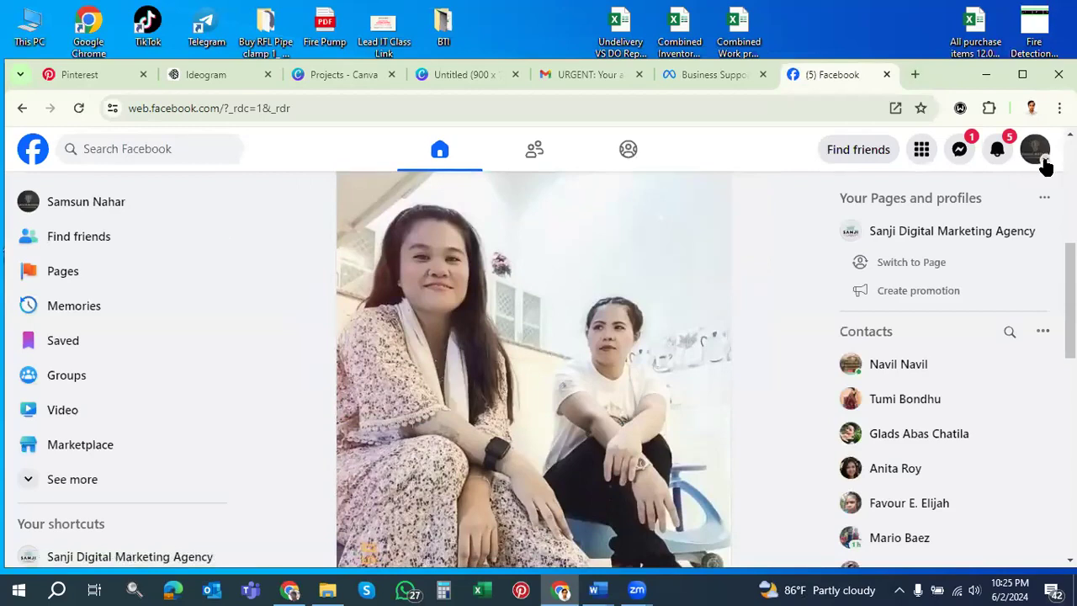
{"action": "scroll", "coordinate": [471, 224], "scroll_direction": "down", "scroll_amount": 5}
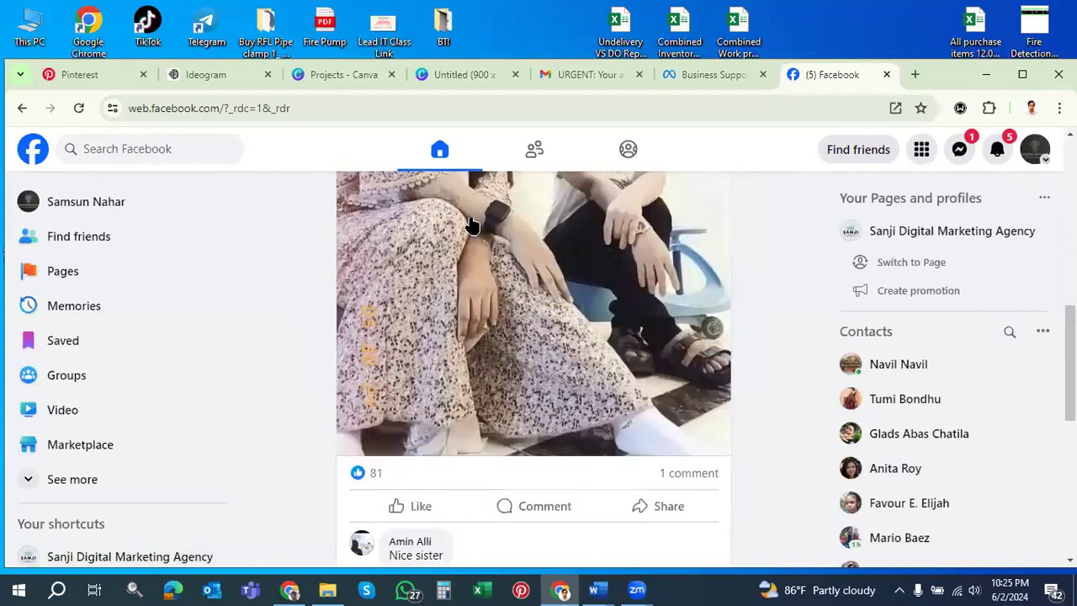
{"action": "scroll", "coordinate": [471, 224], "scroll_direction": "down", "scroll_amount": 1}
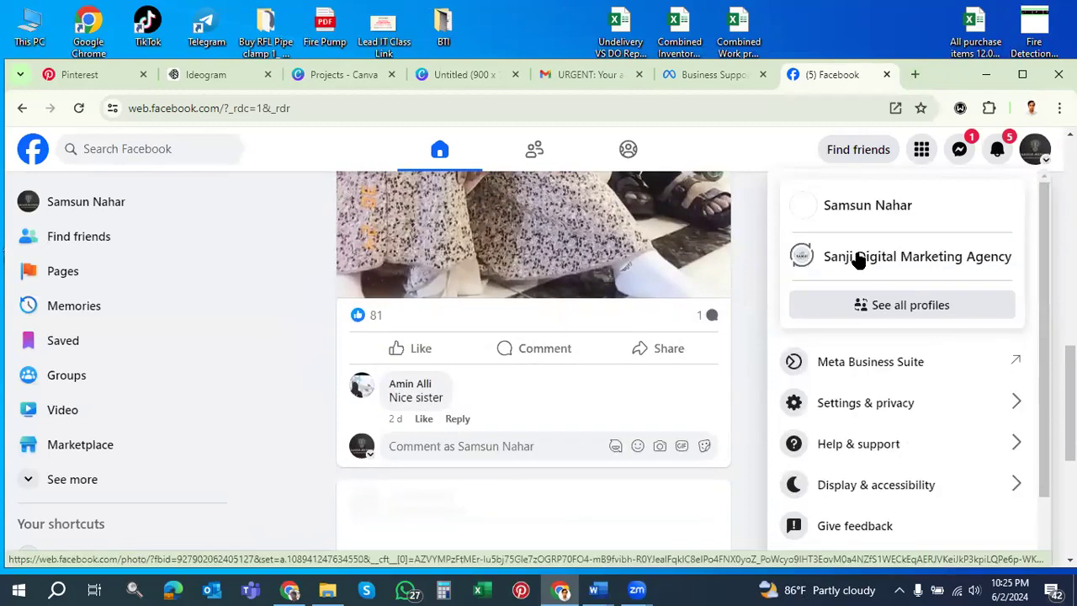
{"action": "left_click", "coordinate": [858, 259]}
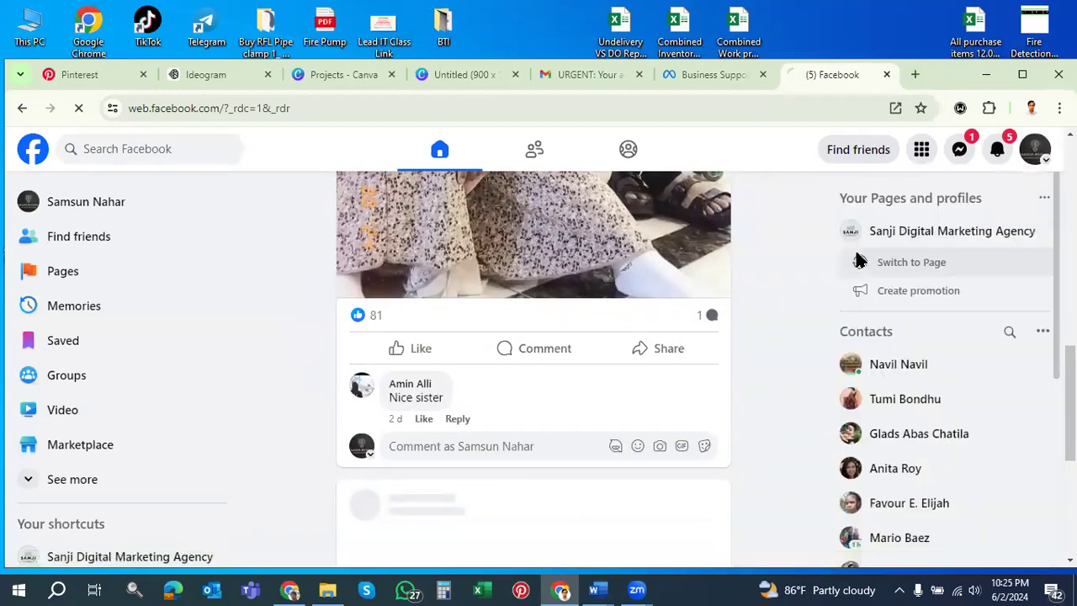
{"action": "left_click", "coordinate": [910, 260]}
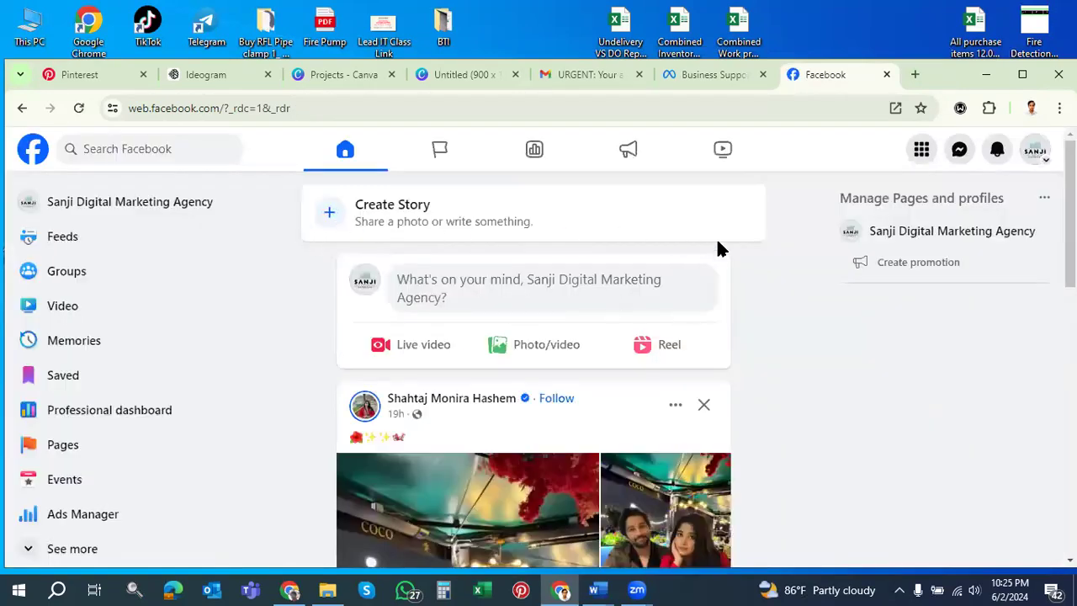
{"action": "scroll", "coordinate": [740, 252], "scroll_direction": "down", "scroll_amount": 1}
{"action": "scroll", "coordinate": [761, 246], "scroll_direction": "down", "scroll_amount": 1}
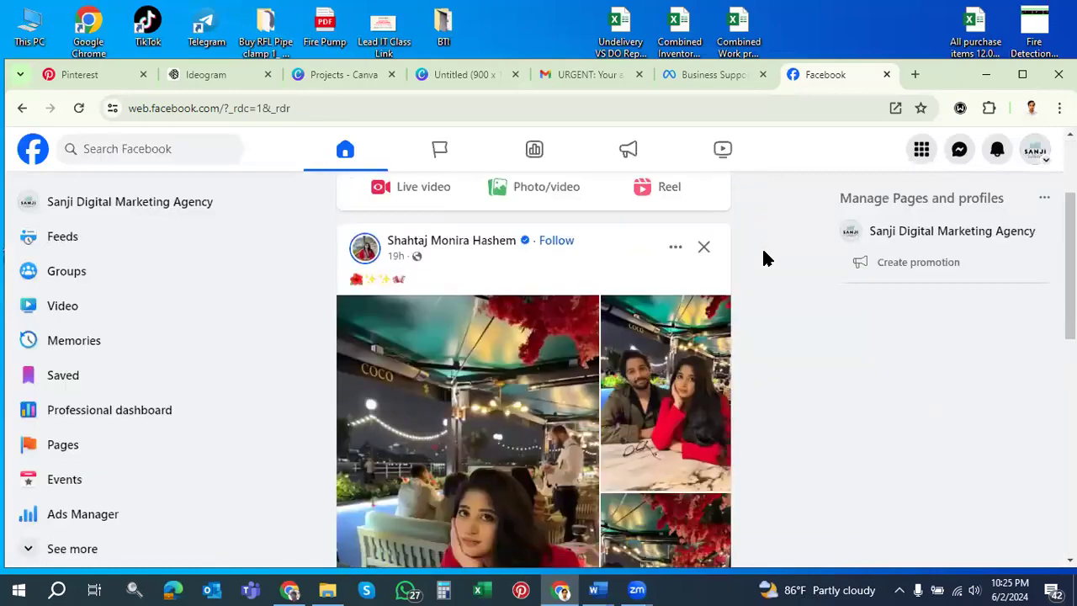
View the agency page's profile and cover photo, then start a new tab
{"action": "left_click", "coordinate": [141, 201]}
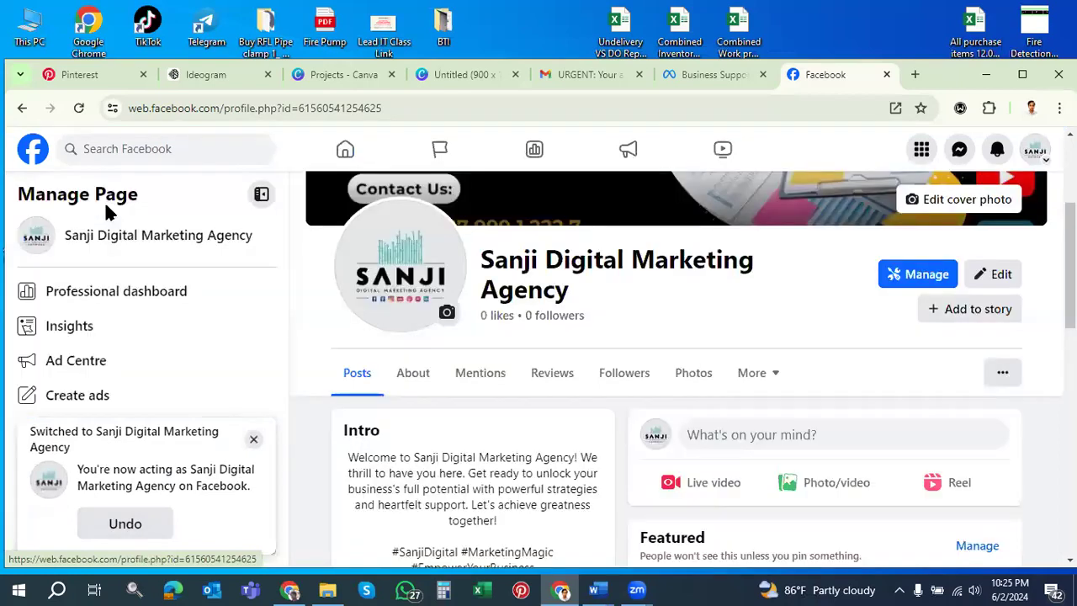
{"action": "left_click_drag", "start_coordinate": [105, 202], "coordinate": [227, 209]}
{"action": "left_click", "coordinate": [223, 199]}
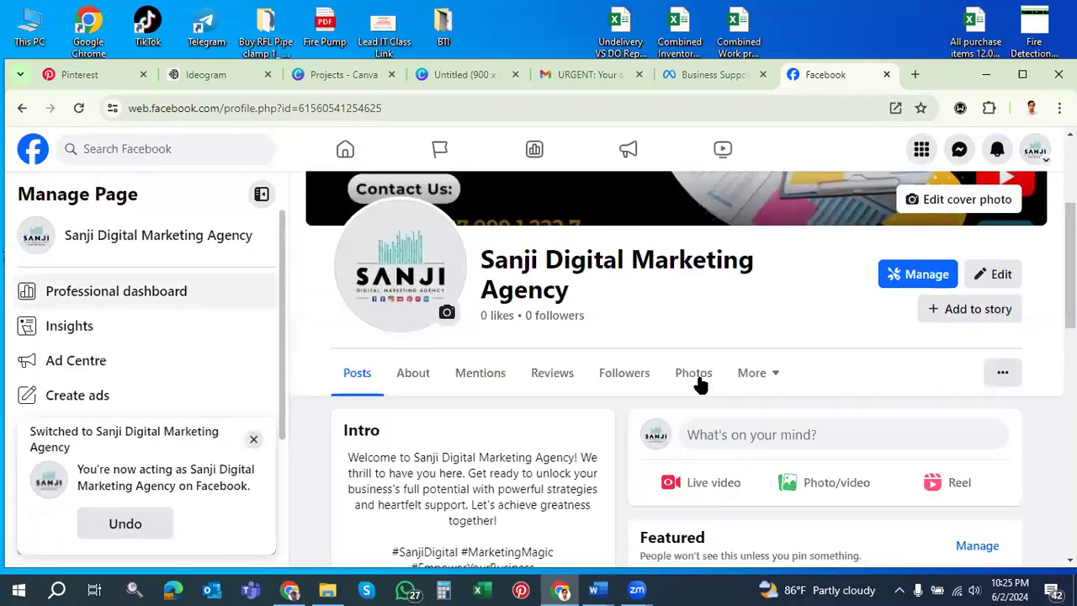
{"action": "scroll", "coordinate": [772, 384], "scroll_direction": "down", "scroll_amount": 2}
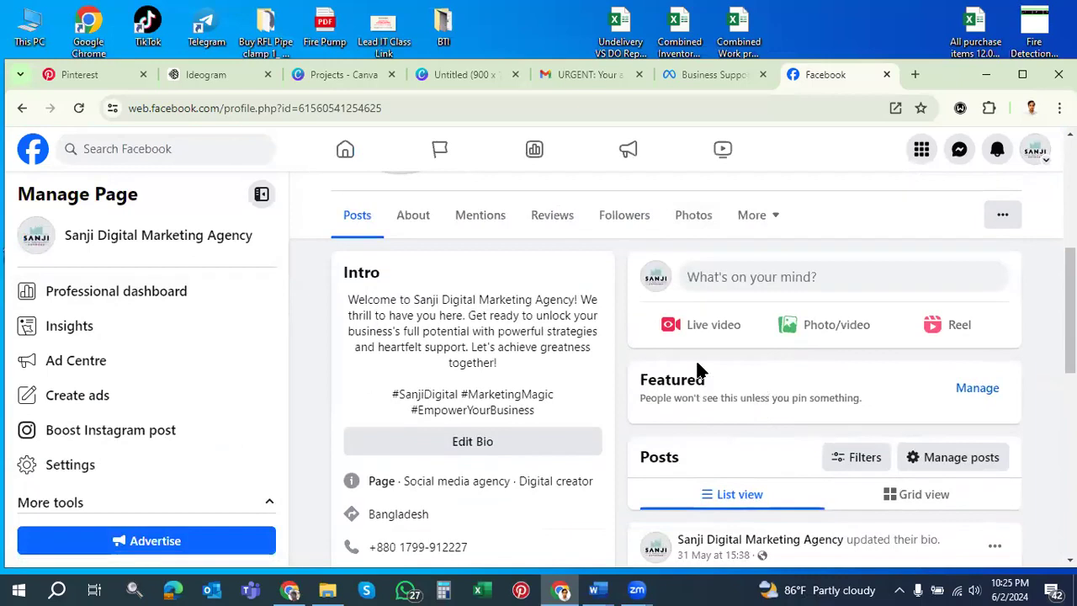
{"action": "scroll", "coordinate": [697, 365], "scroll_direction": "up", "scroll_amount": 1}
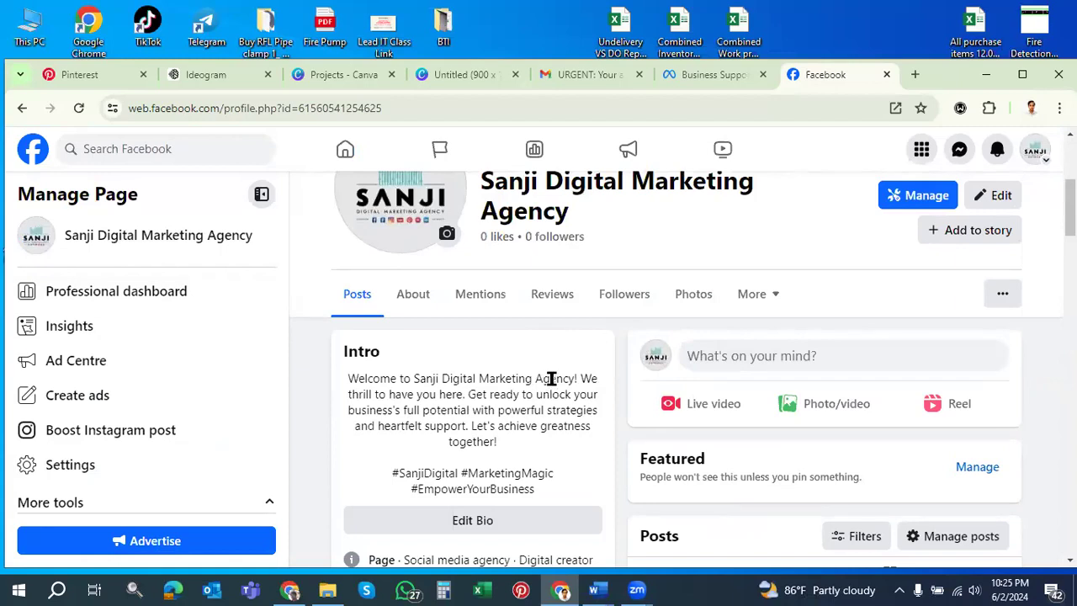
{"action": "scroll", "coordinate": [555, 377], "scroll_direction": "up", "scroll_amount": 3}
{"action": "scroll", "coordinate": [665, 461], "scroll_direction": "up", "scroll_amount": 1}
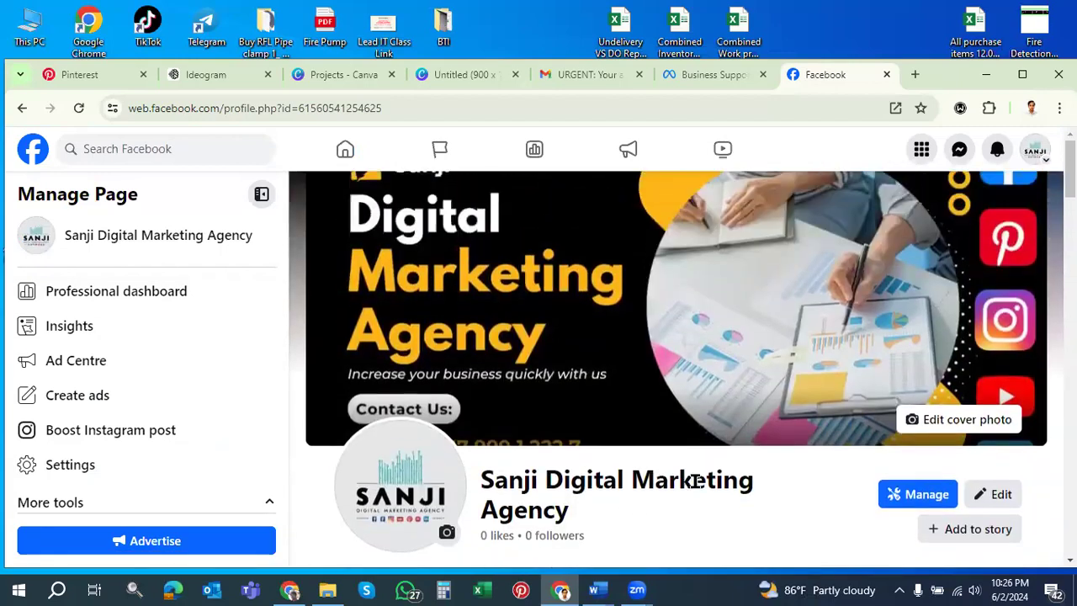
{"action": "left_click", "coordinate": [914, 76]}
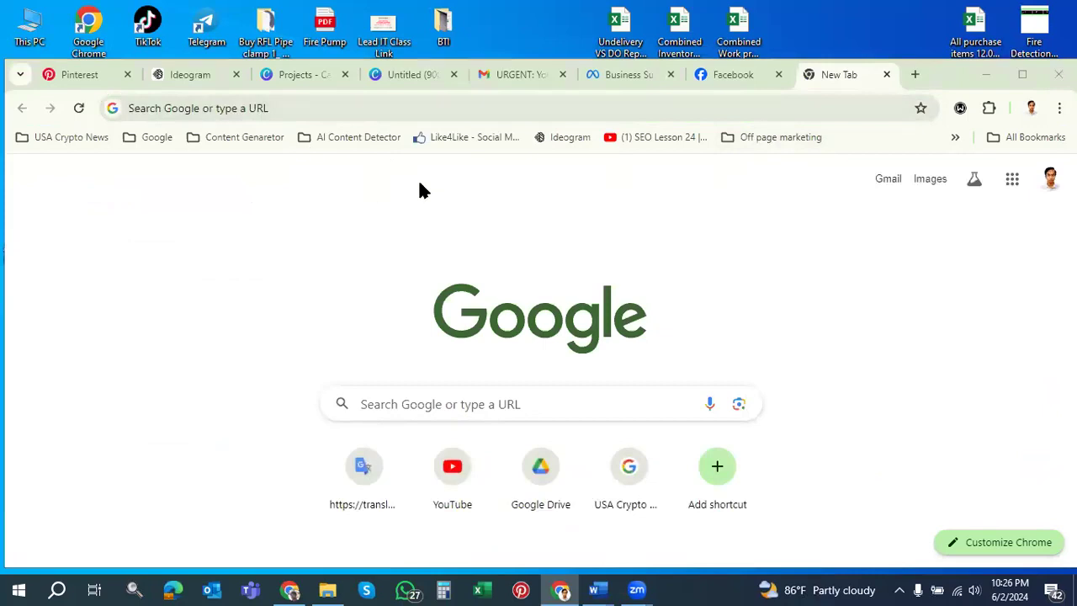
Open the saved LinkedIn bookmark from the Off page marketing folder
{"action": "left_click", "coordinate": [764, 137]}
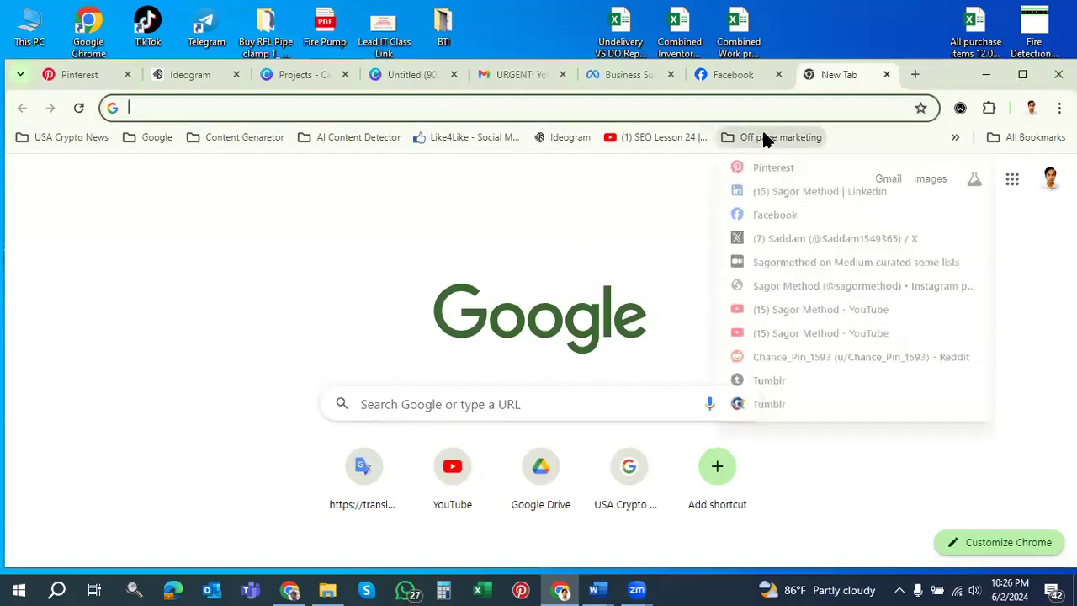
{"action": "right_click", "coordinate": [782, 191]}
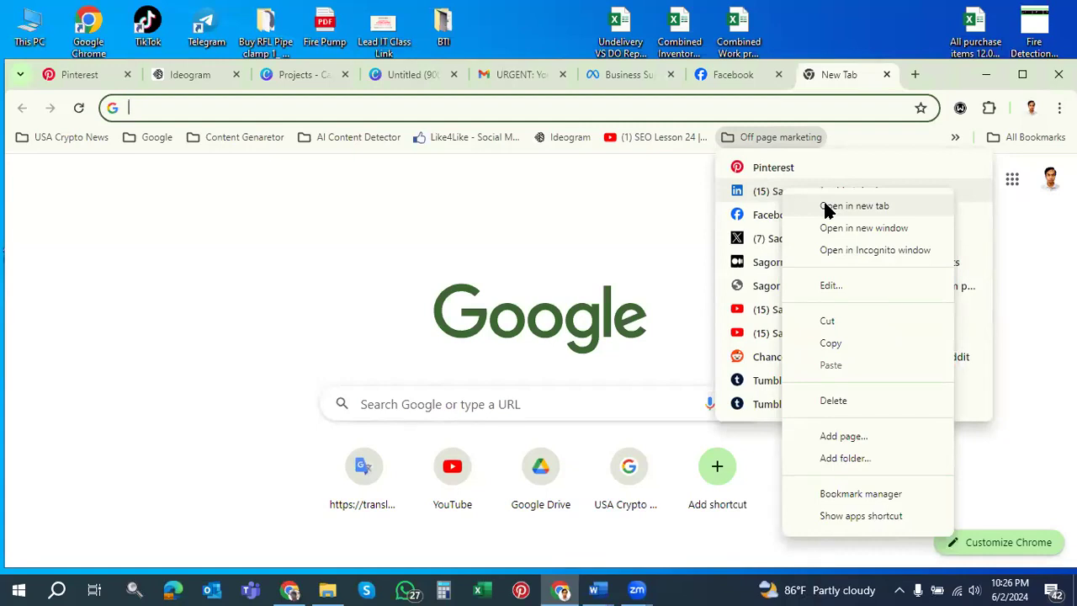
{"action": "left_click", "coordinate": [770, 193]}
{"action": "left_click", "coordinate": [771, 192]}
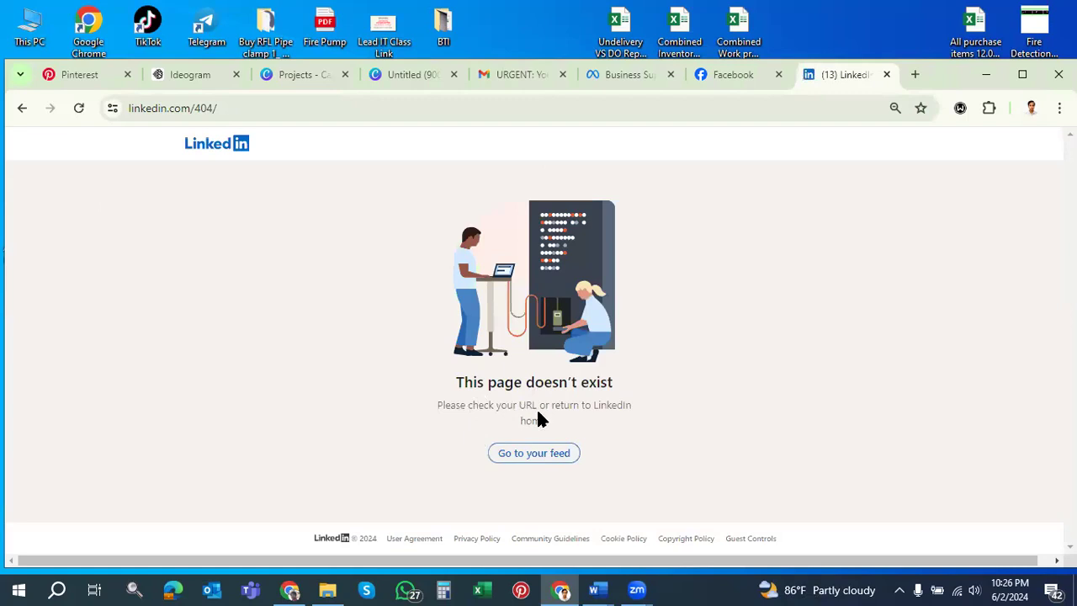
Trim the broken 404 address to linkedin.com and browse the home feed
{"action": "left_click", "coordinate": [226, 104]}
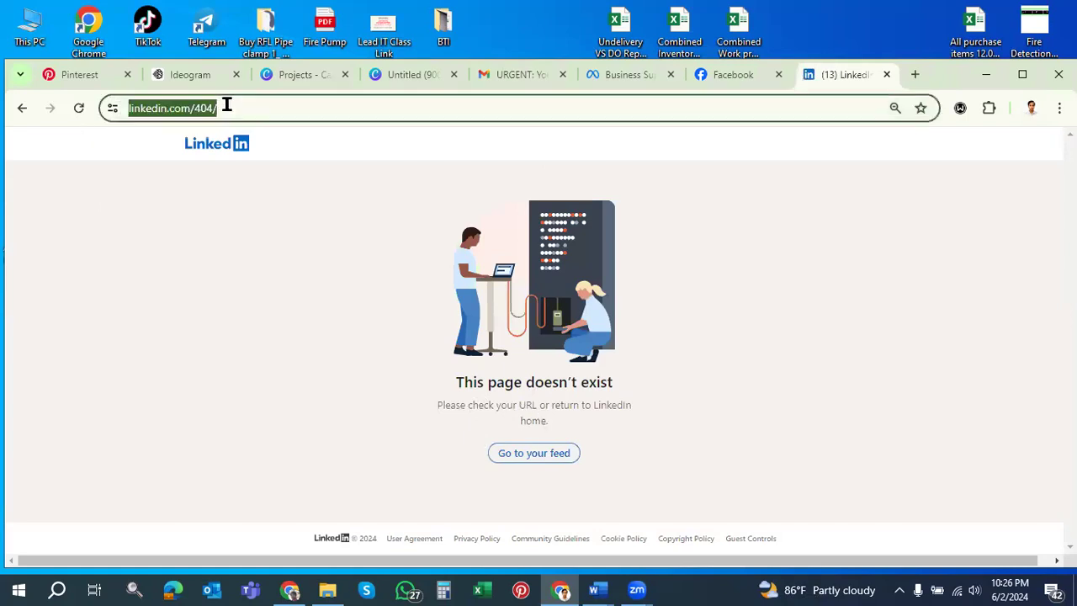
{"action": "left_click", "coordinate": [294, 107]}
{"action": "key", "text": "BackSpace"}
{"action": "key", "text": "BackSpace"}
{"action": "key", "text": "BackSpace"}
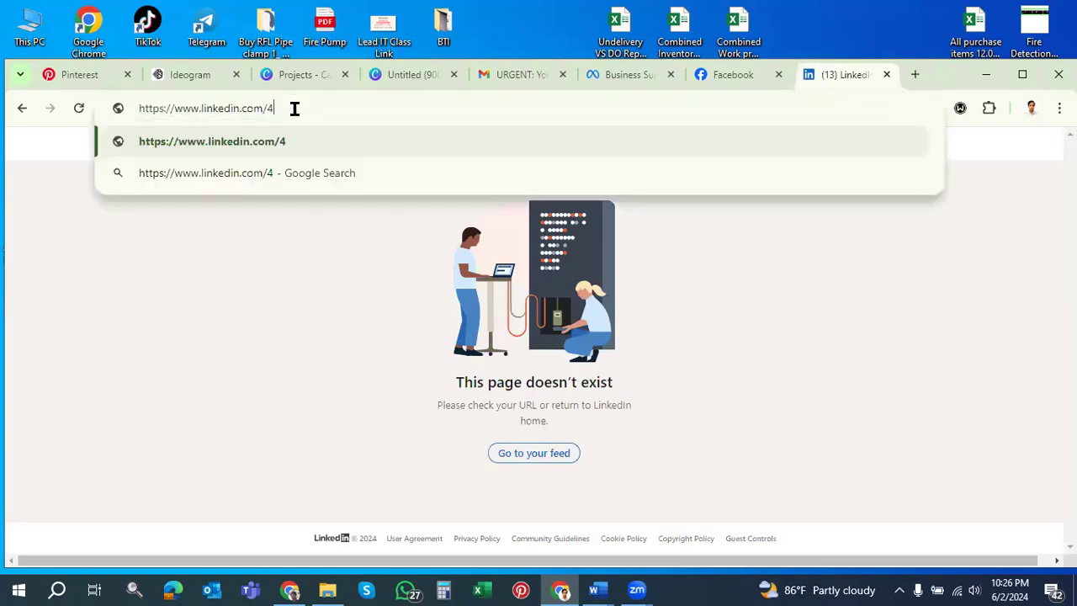
{"action": "key", "text": "BackSpace"}
{"action": "key", "text": "BackSpace"}
{"action": "key", "text": "Return"}
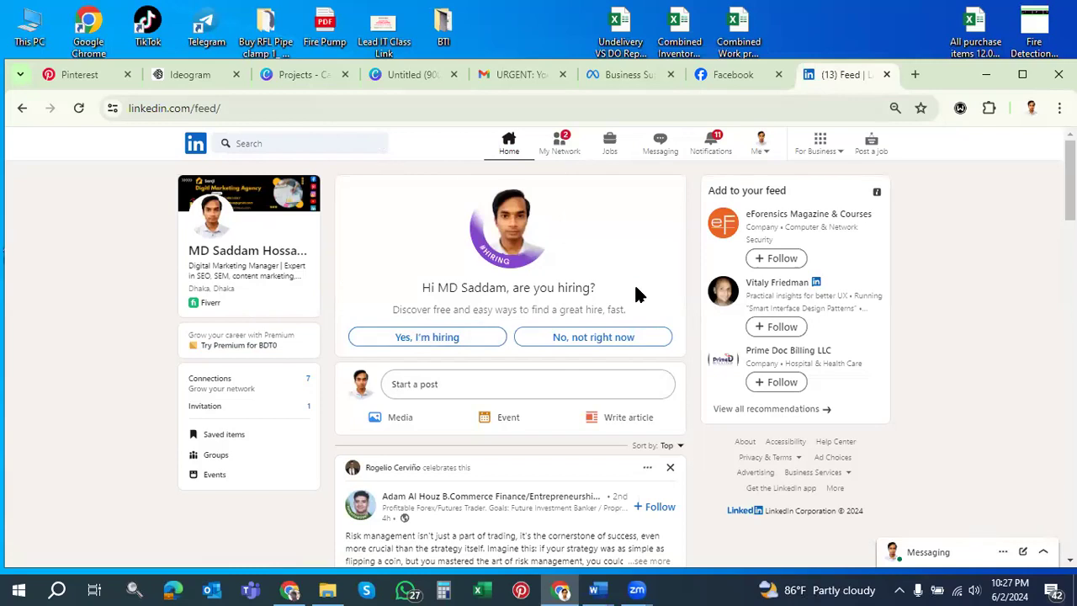
{"action": "scroll", "coordinate": [471, 429], "scroll_direction": "down", "scroll_amount": 1}
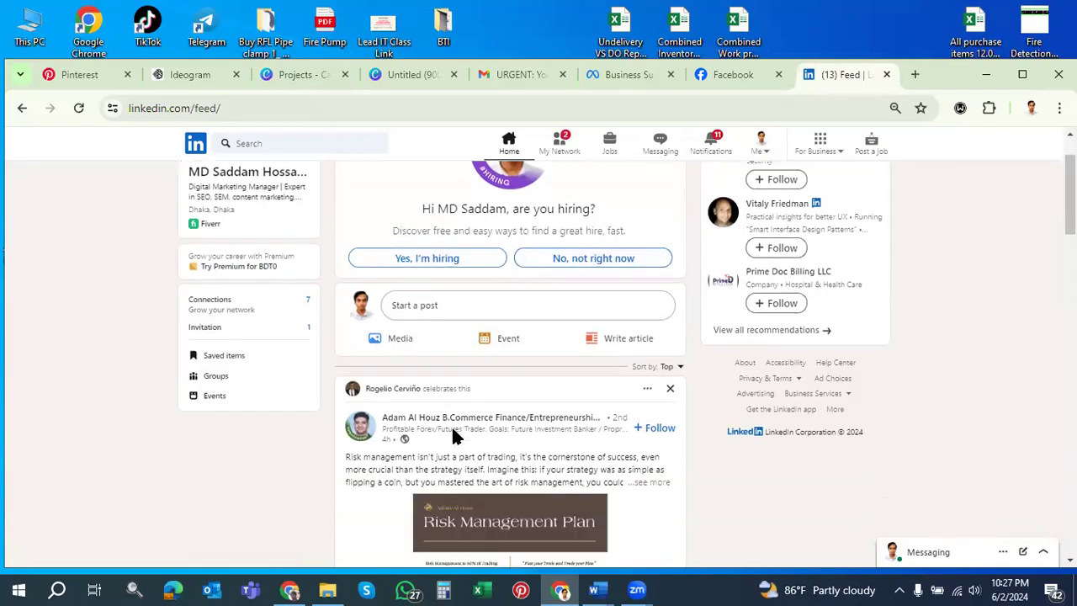
{"action": "scroll", "coordinate": [484, 438], "scroll_direction": "down", "scroll_amount": 6}
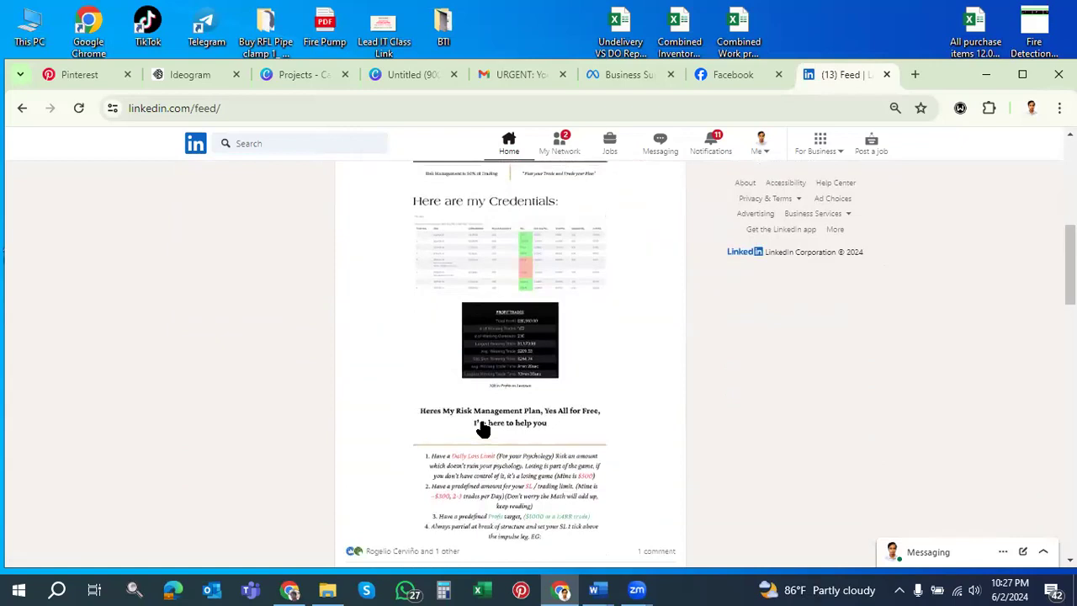
{"action": "scroll", "coordinate": [505, 416], "scroll_direction": "up", "scroll_amount": 7}
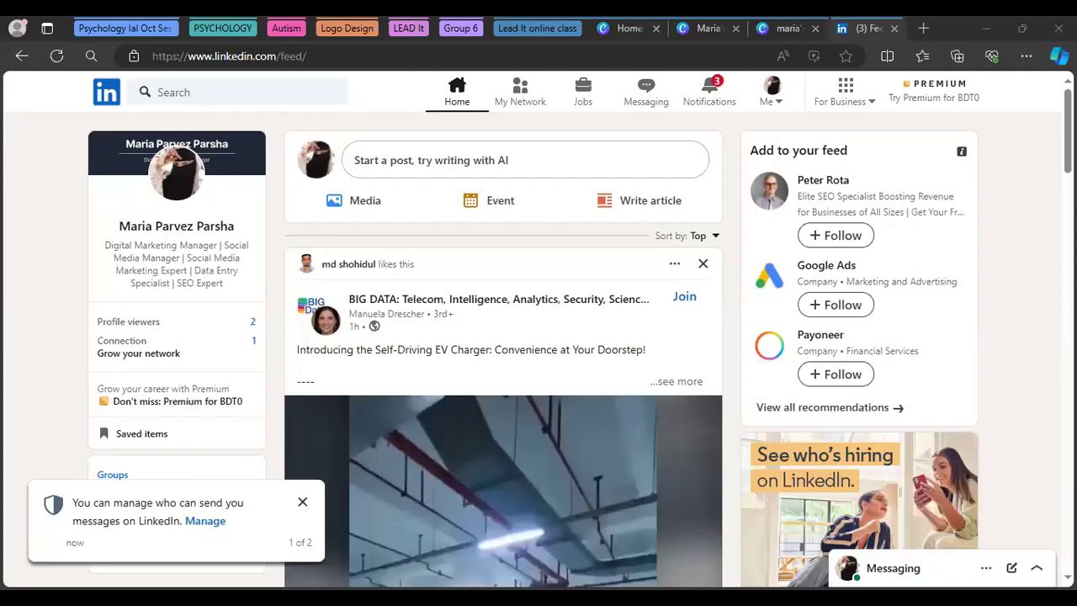
View the LinkedIn profile, Me menu and For Business tools, then go back to the Canva tab
{"action": "left_click", "coordinate": [189, 174]}
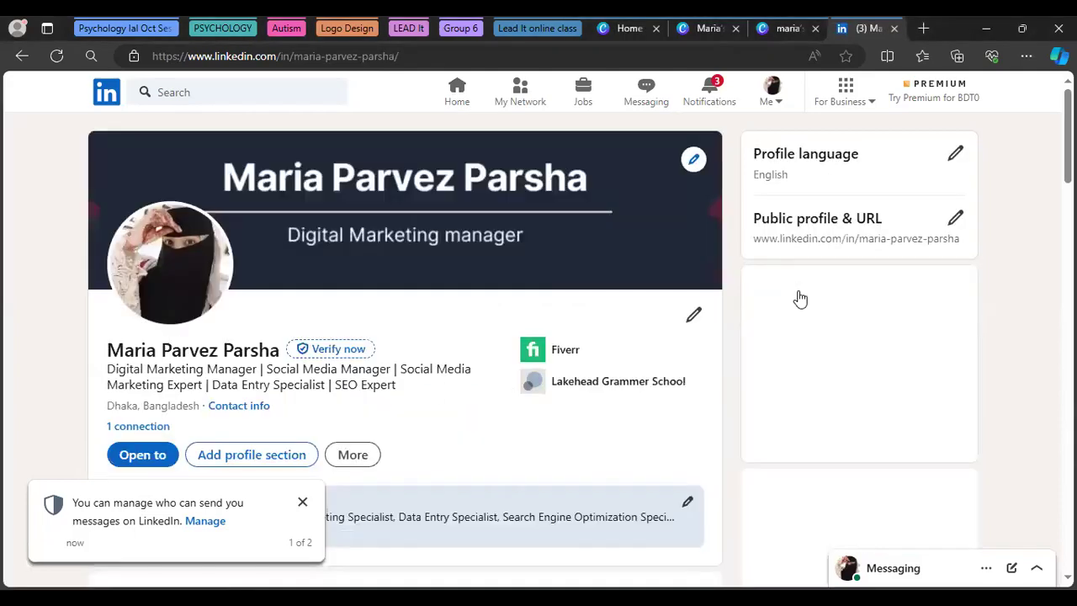
{"action": "left_click", "coordinate": [777, 108]}
{"action": "left_click", "coordinate": [870, 102]}
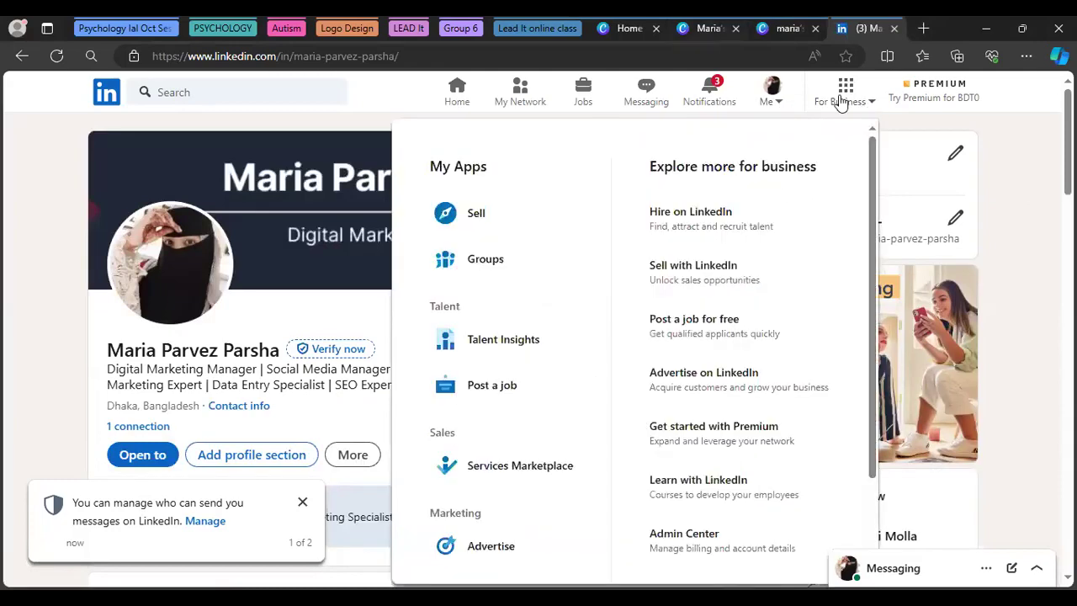
{"action": "key", "text": "ctrl+shift+Tab"}
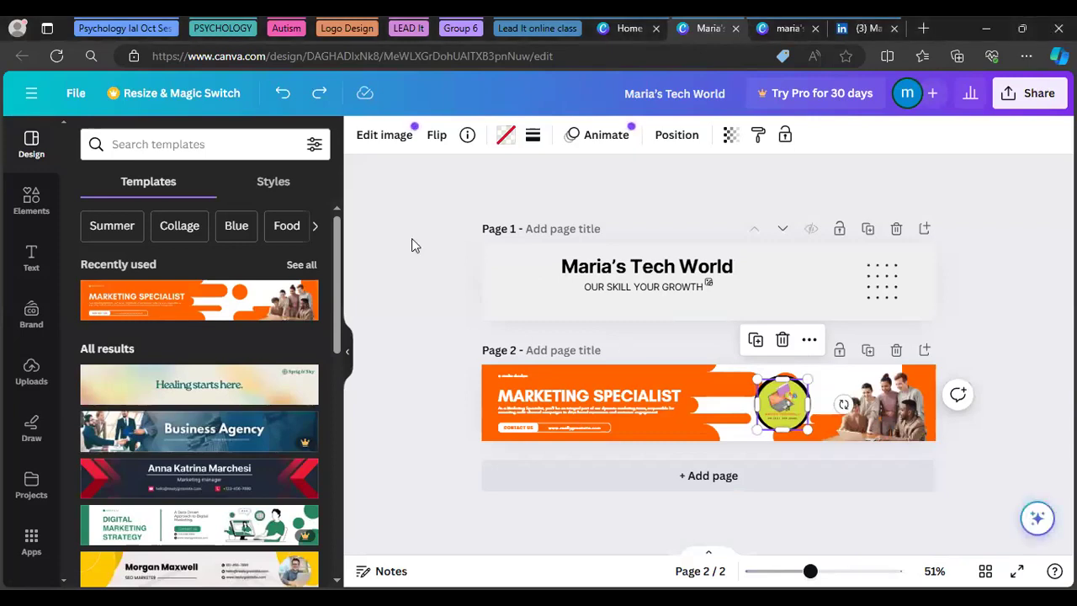
Nudge the circular logo on the page-2 banner slightly upward
{"action": "left_click", "coordinate": [514, 291]}
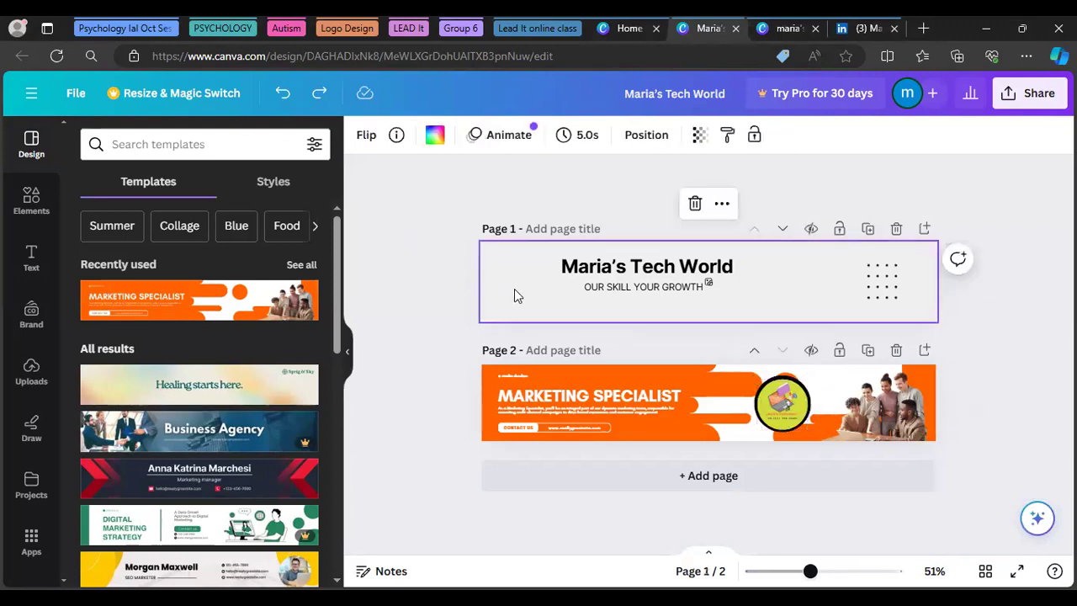
{"action": "left_click", "coordinate": [775, 421]}
{"action": "left_click_drag", "start_coordinate": [775, 420], "coordinate": [775, 418]}
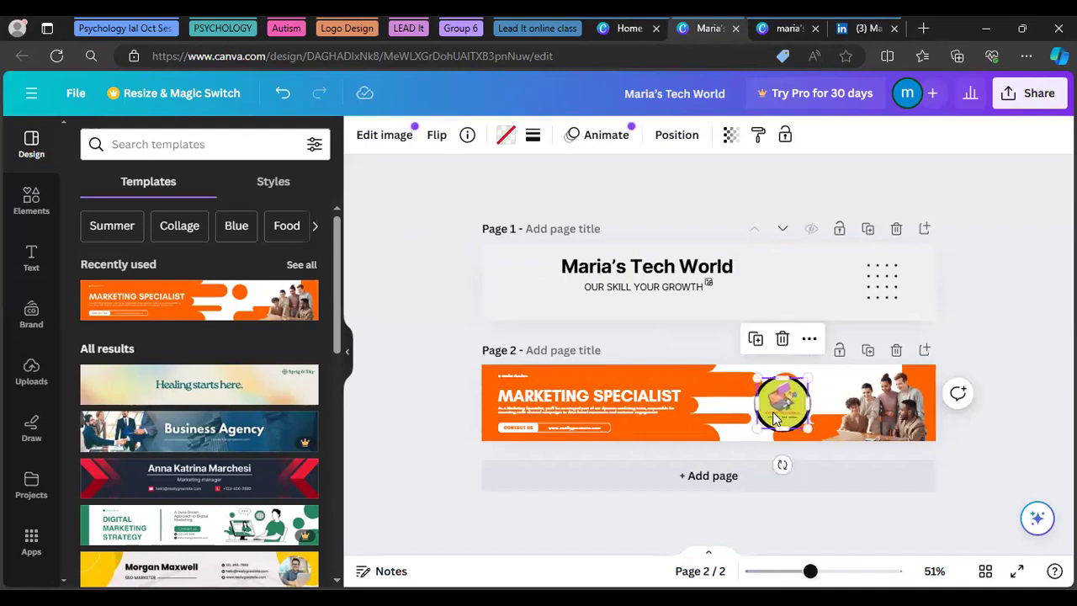
{"action": "left_click", "coordinate": [422, 442]}
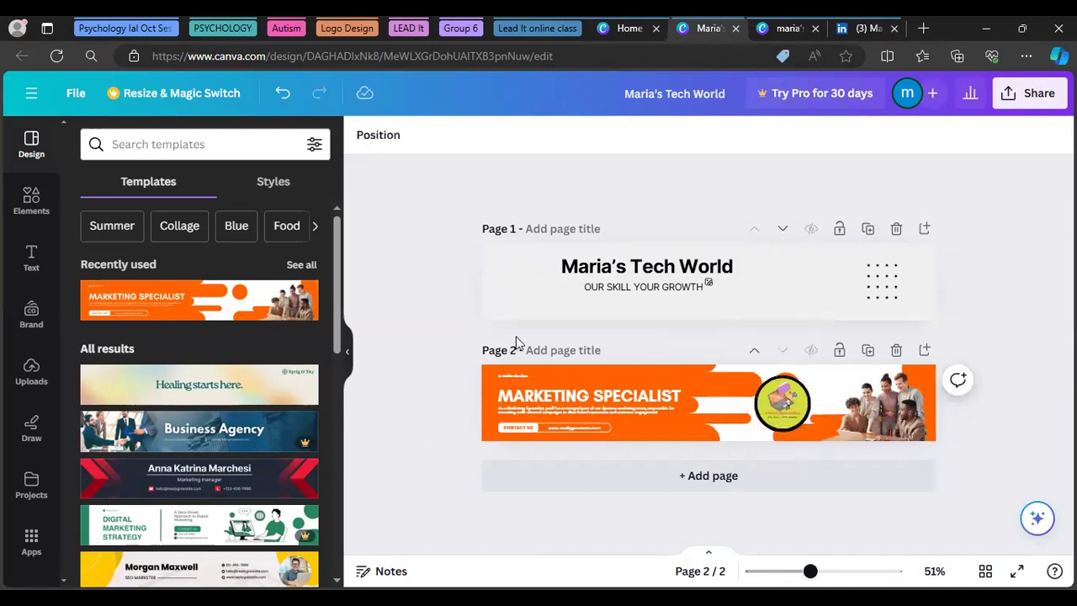
Copy the page-1 Maria's Tech World title and paste it over the MARKETING SPECIALIST headline
{"action": "left_click", "coordinate": [609, 271]}
{"action": "right_click", "coordinate": [609, 271]}
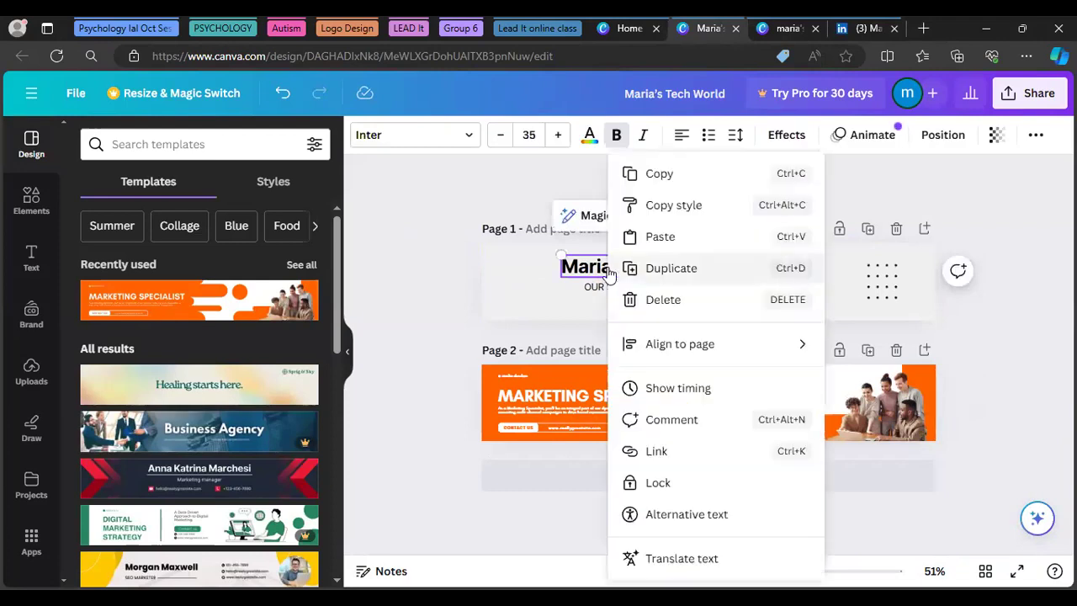
{"action": "left_click", "coordinate": [667, 174]}
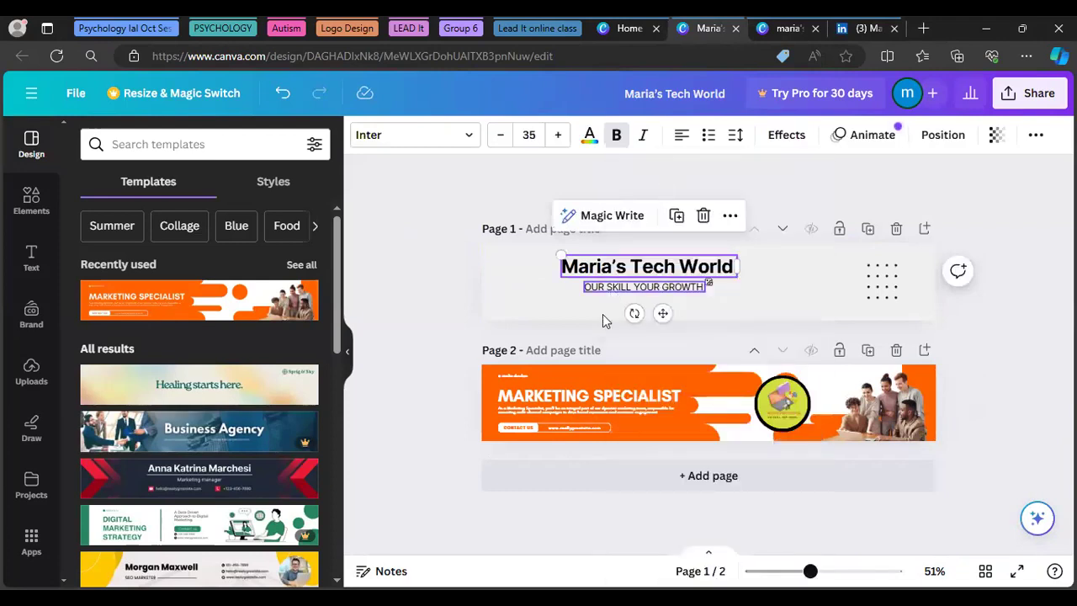
{"action": "left_click", "coordinate": [673, 401]}
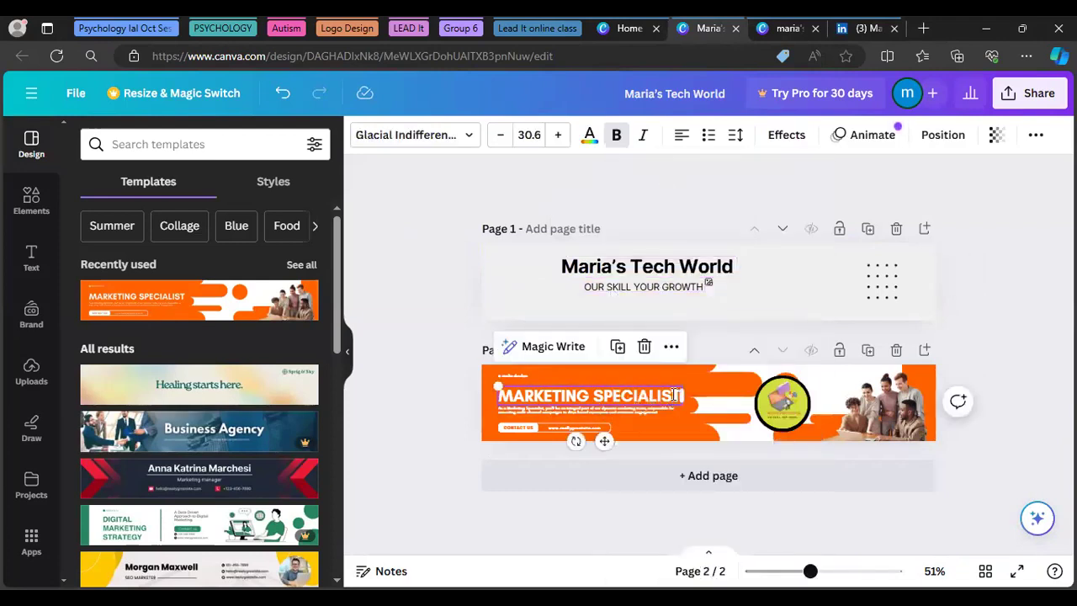
{"action": "left_click", "coordinate": [673, 400]}
{"action": "key", "text": "ctrl+a"}
{"action": "key", "text": "BackSpace"}
{"action": "type", "text": "MARIA’S TECH WORLD"}
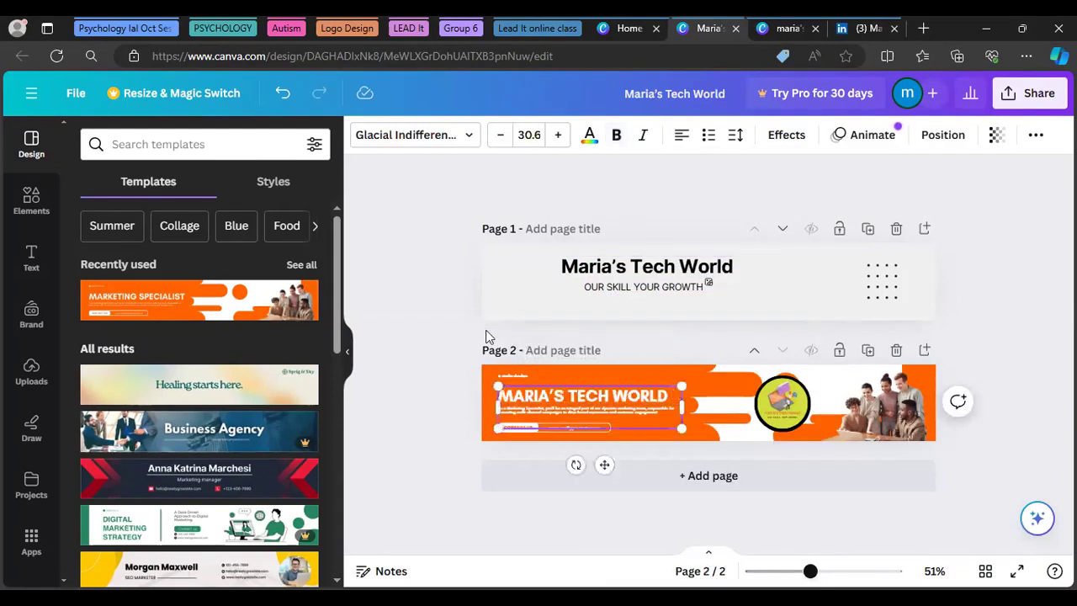
{"action": "left_click", "coordinate": [377, 342]}
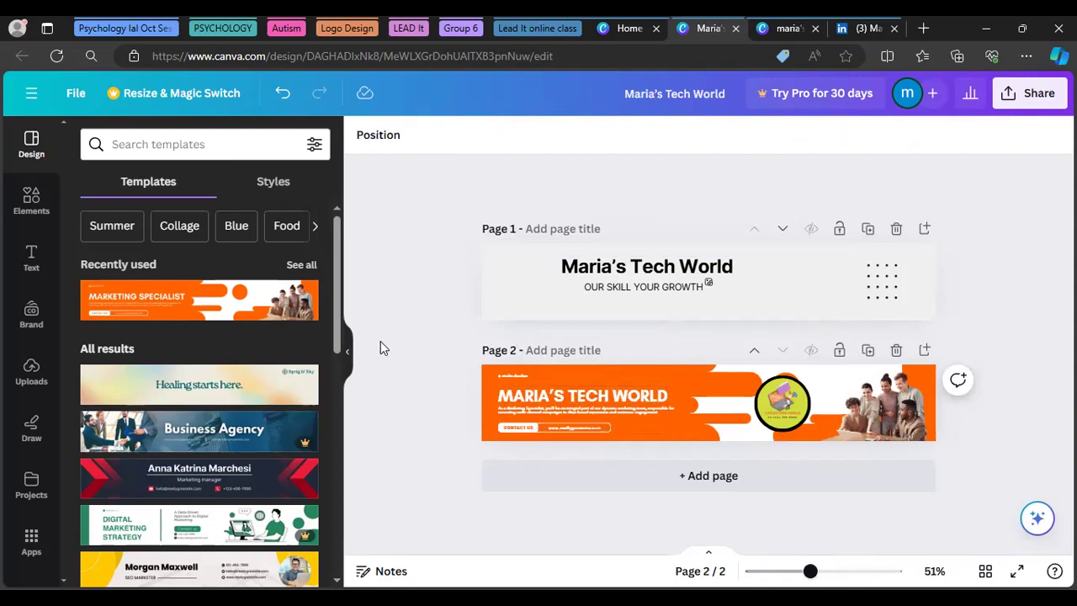
Delete the CONTACT US label under the headline, keeping the body text
{"action": "left_click", "coordinate": [509, 414]}
{"action": "key", "text": "Delete"}
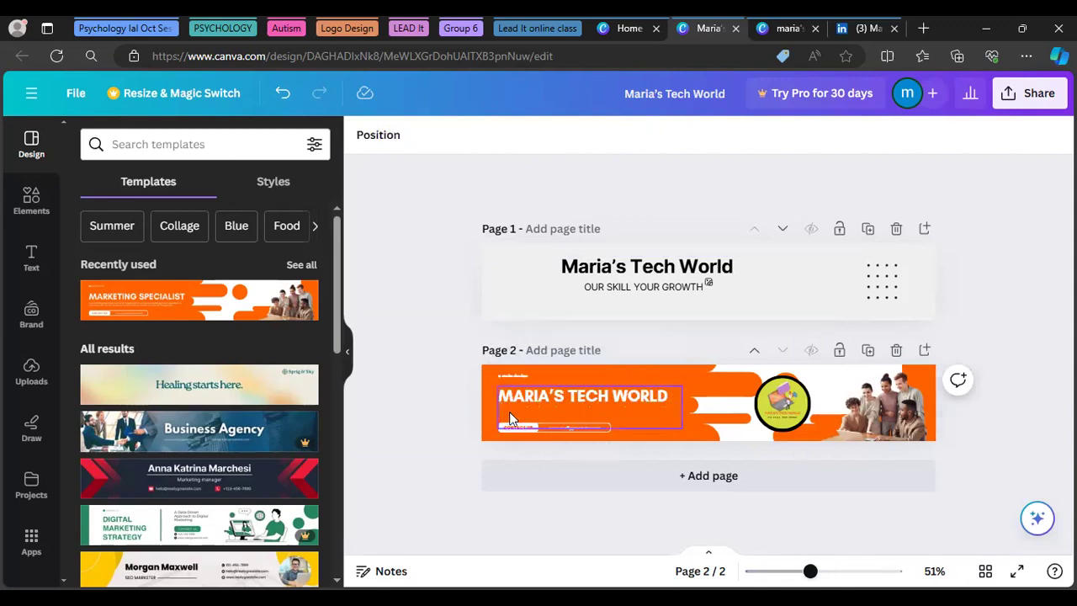
{"action": "key", "text": "ctrl+z"}
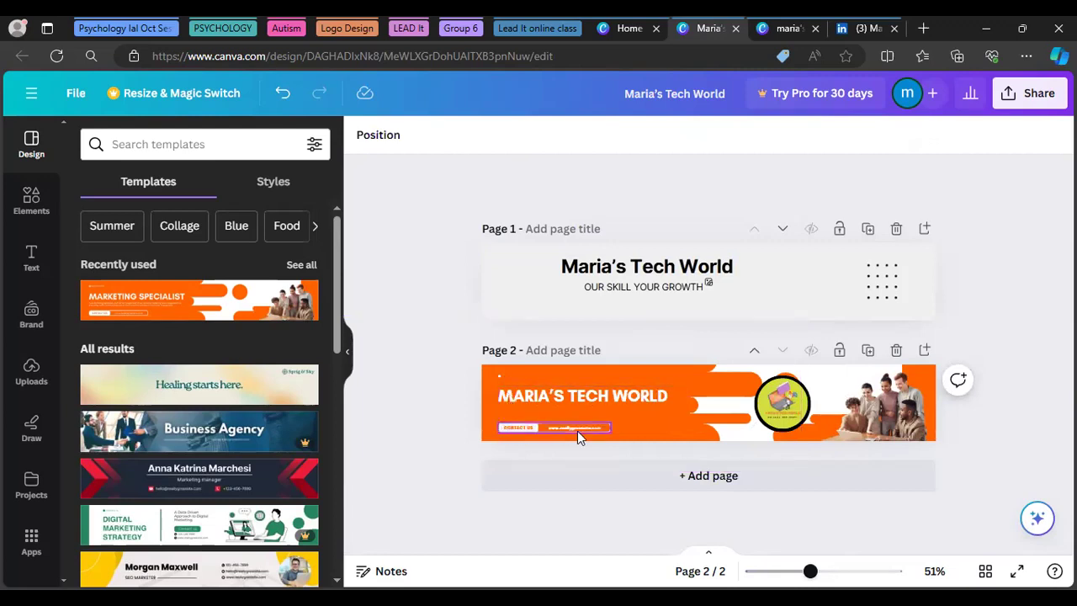
{"action": "key", "text": "ctrl+z"}
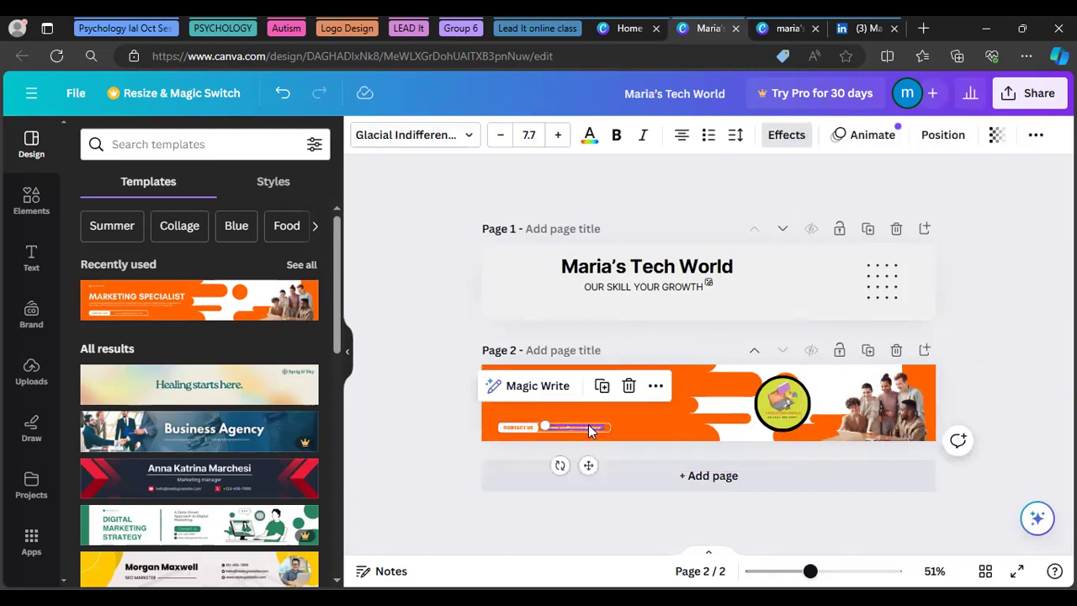
{"action": "left_click", "coordinate": [511, 431]}
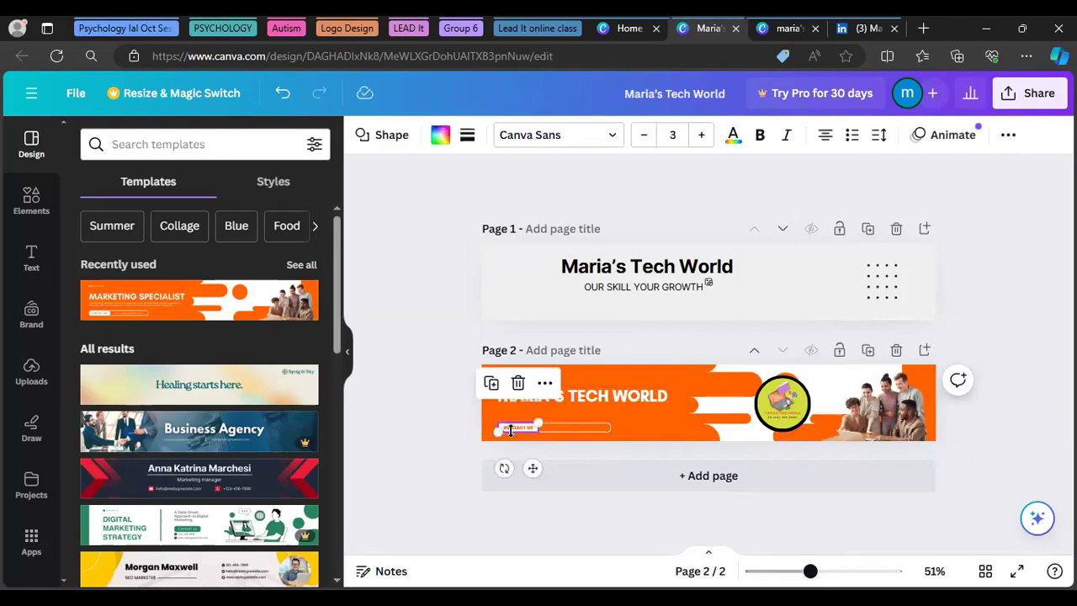
{"action": "key", "text": "Delete"}
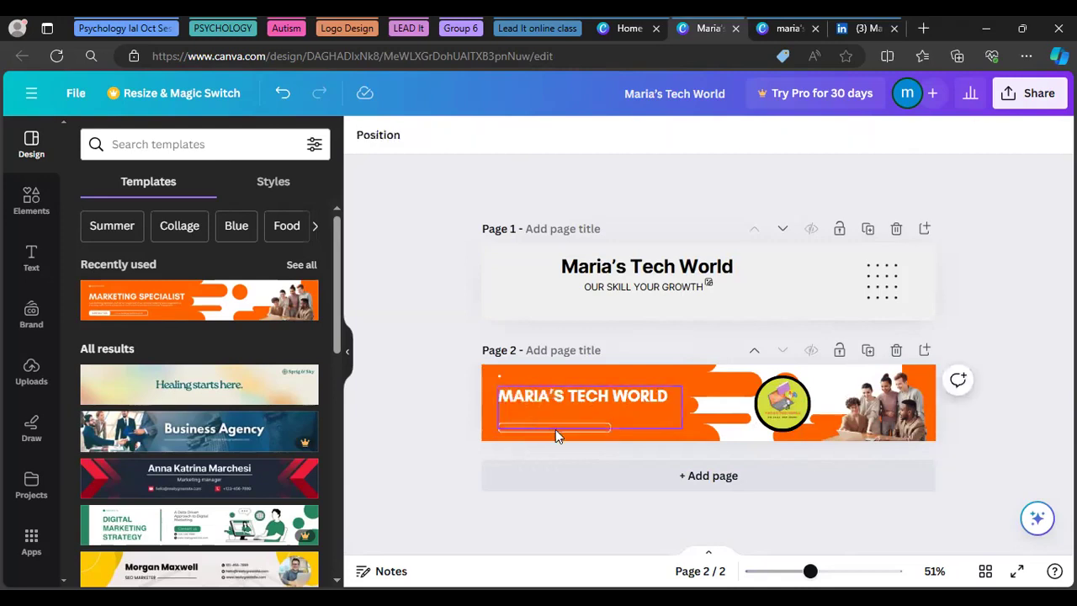
{"action": "left_click", "coordinate": [552, 433]}
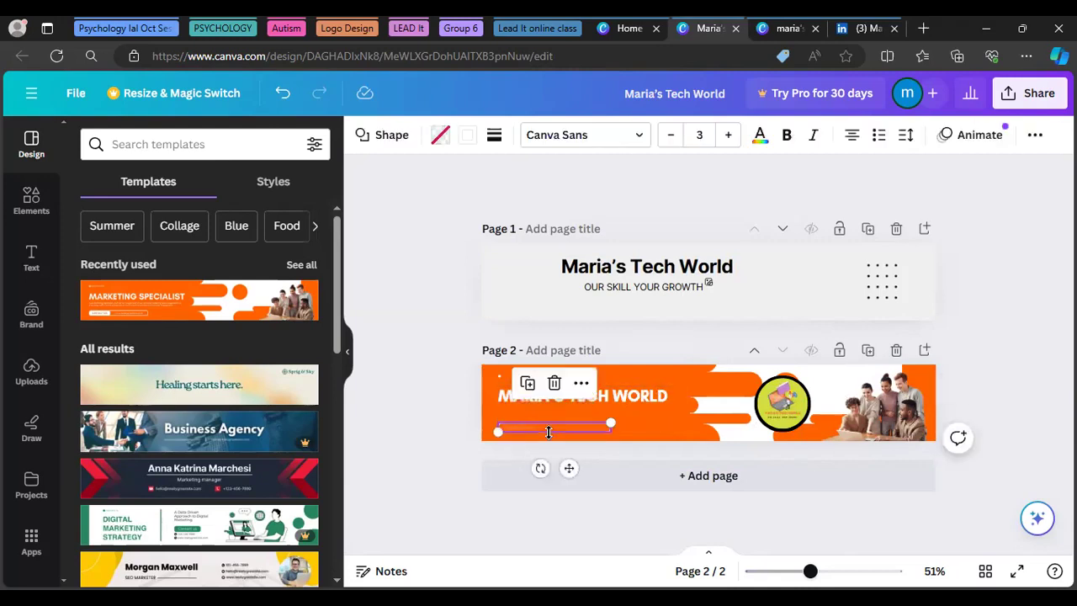
Delete the empty bar and move the OUR SKILL YOUR GROWTH subtitle onto the orange banner
{"action": "key", "text": "Delete"}
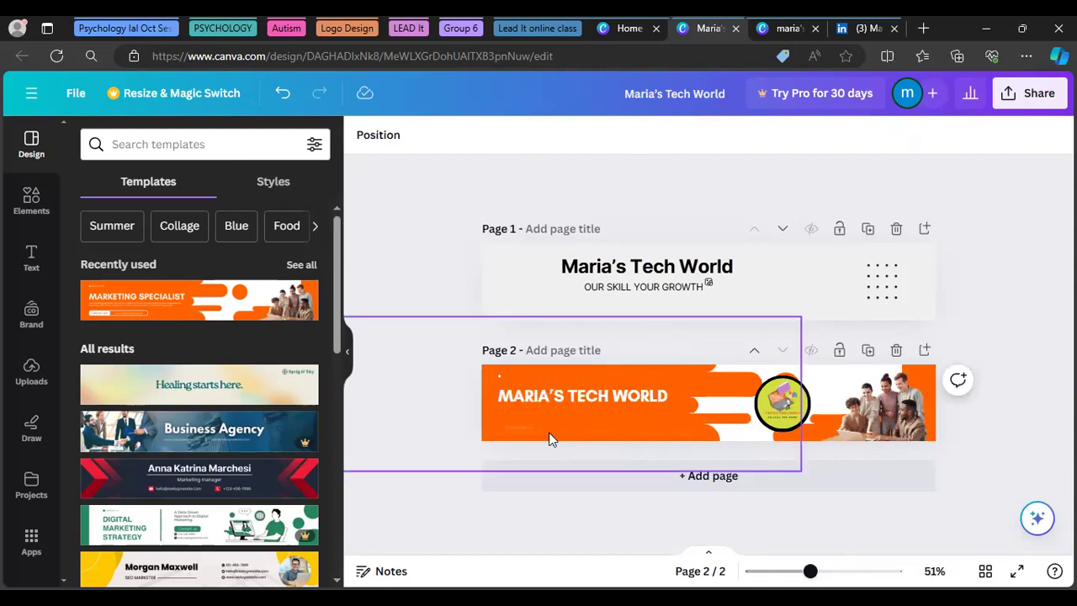
{"action": "left_click", "coordinate": [648, 288]}
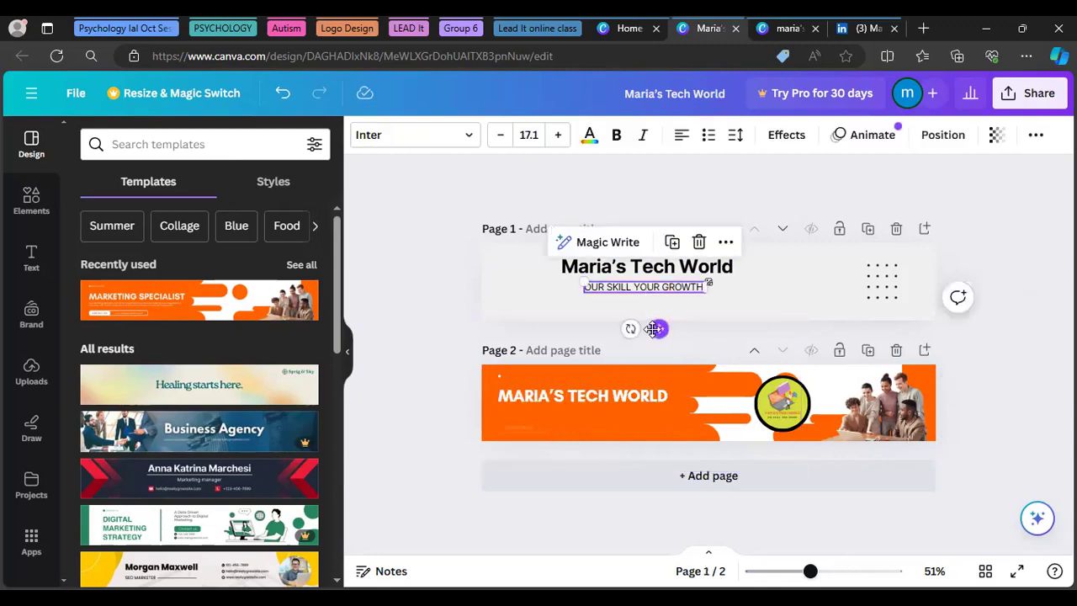
{"action": "left_click_drag", "start_coordinate": [659, 327], "coordinate": [635, 452]}
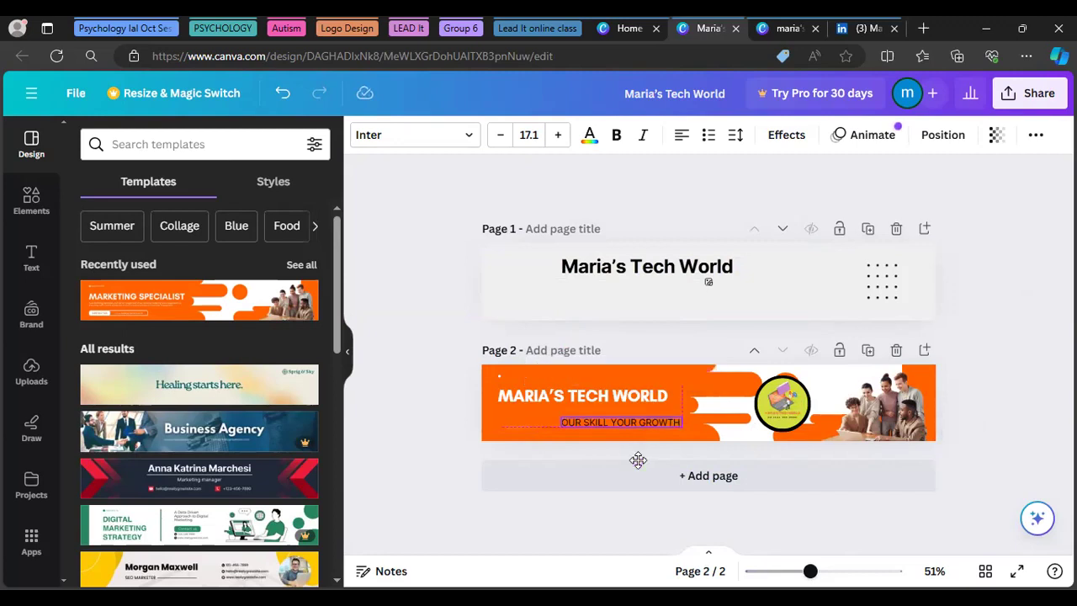
{"action": "left_click_drag", "start_coordinate": [637, 459], "coordinate": [636, 459]}
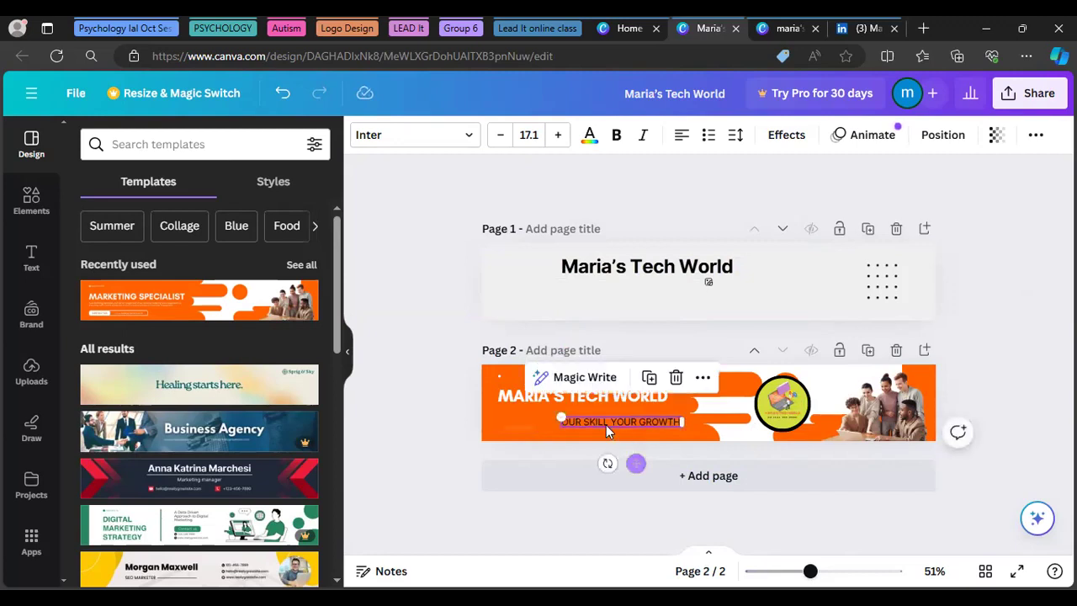
Shift the MARIA'S TECH WORLD headline right and place the subtitle just beneath it
{"action": "left_click", "coordinate": [525, 402]}
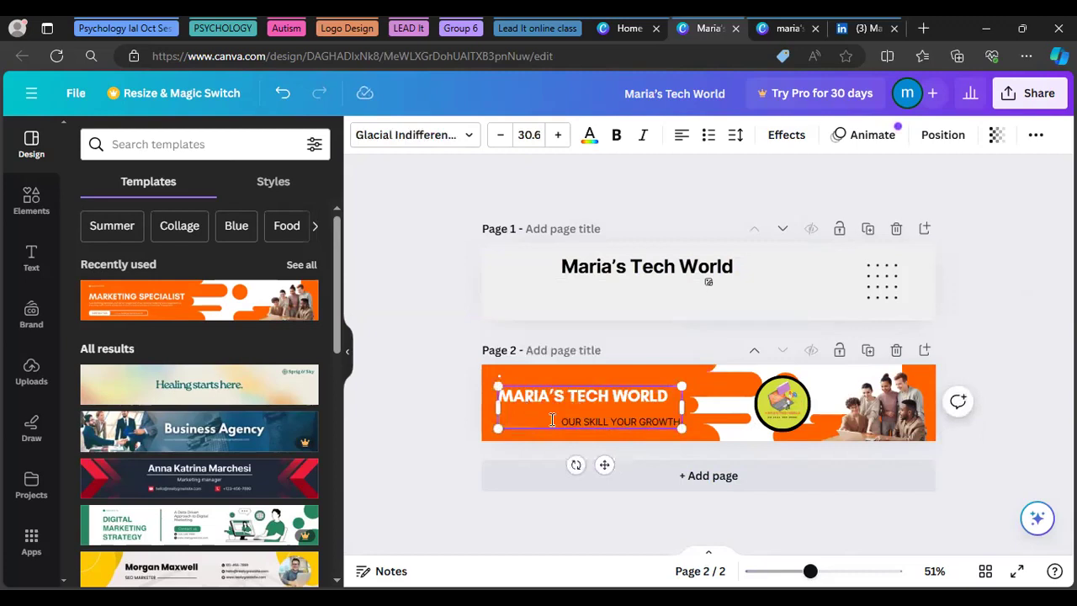
{"action": "left_click", "coordinate": [552, 420]}
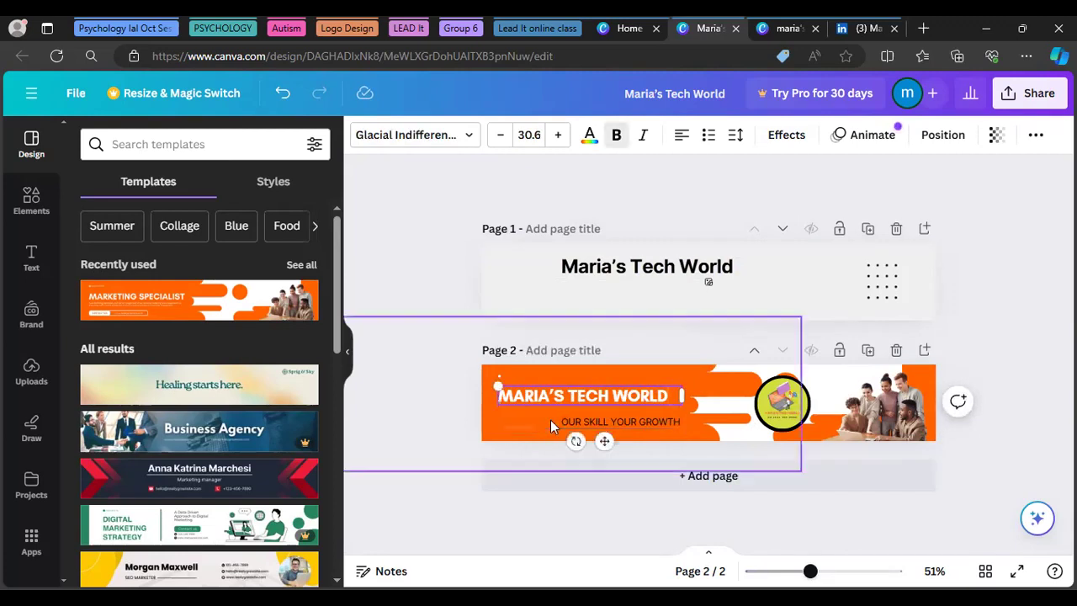
{"action": "left_click_drag", "start_coordinate": [604, 440], "coordinate": [625, 427]}
{"action": "left_click", "coordinate": [625, 425]}
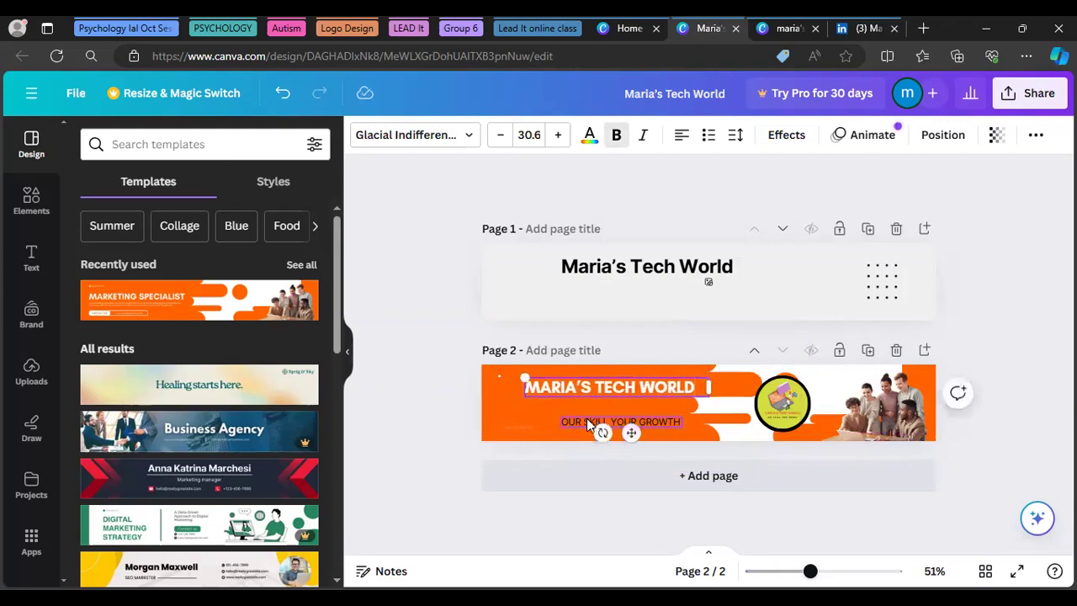
{"action": "left_click_drag", "start_coordinate": [637, 462], "coordinate": [618, 448]}
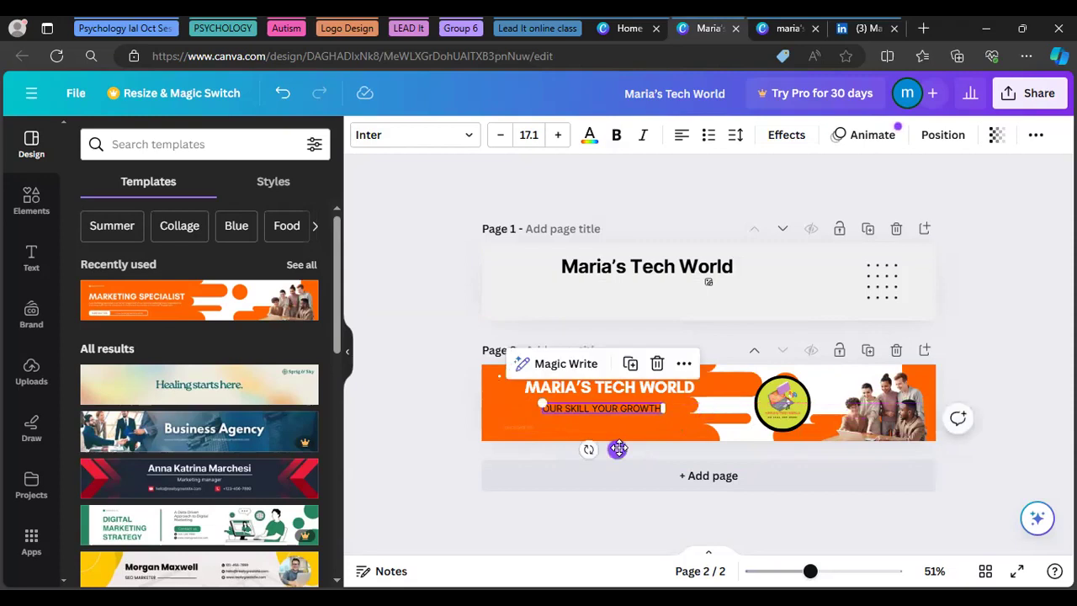
Make the subtitle bold and widen its box so it fits on one line
{"action": "left_click", "coordinate": [617, 136]}
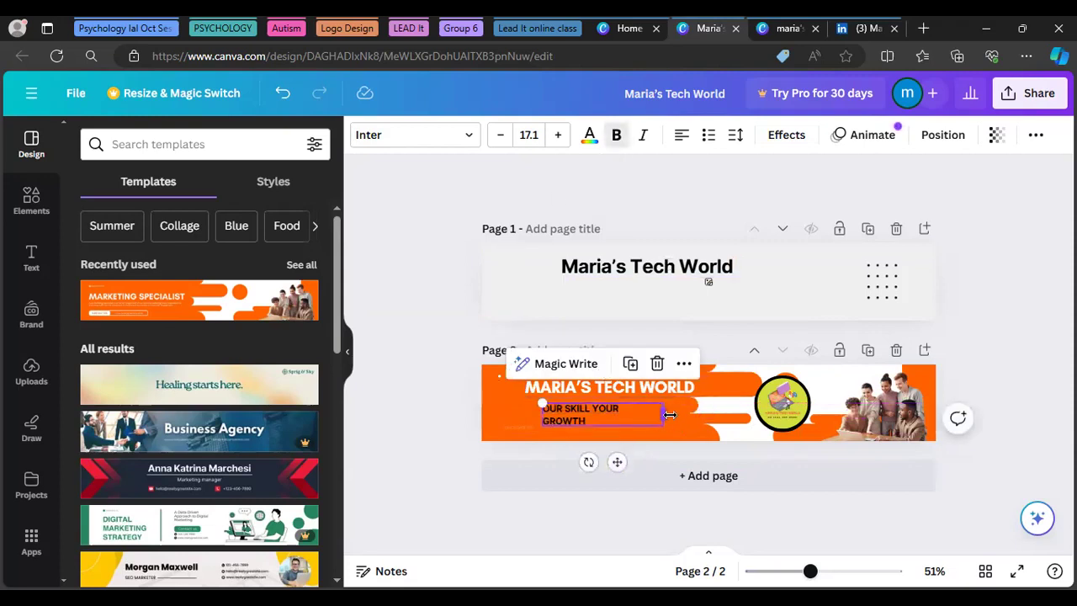
{"action": "mouse_move", "coordinate": [665, 411]}
{"action": "left_mouse_down"}
{"action": "mouse_move", "coordinate": [683, 410]}
{"action": "mouse_move", "coordinate": [646, 410]}
{"action": "mouse_move", "coordinate": [678, 408]}
{"action": "left_mouse_up"}
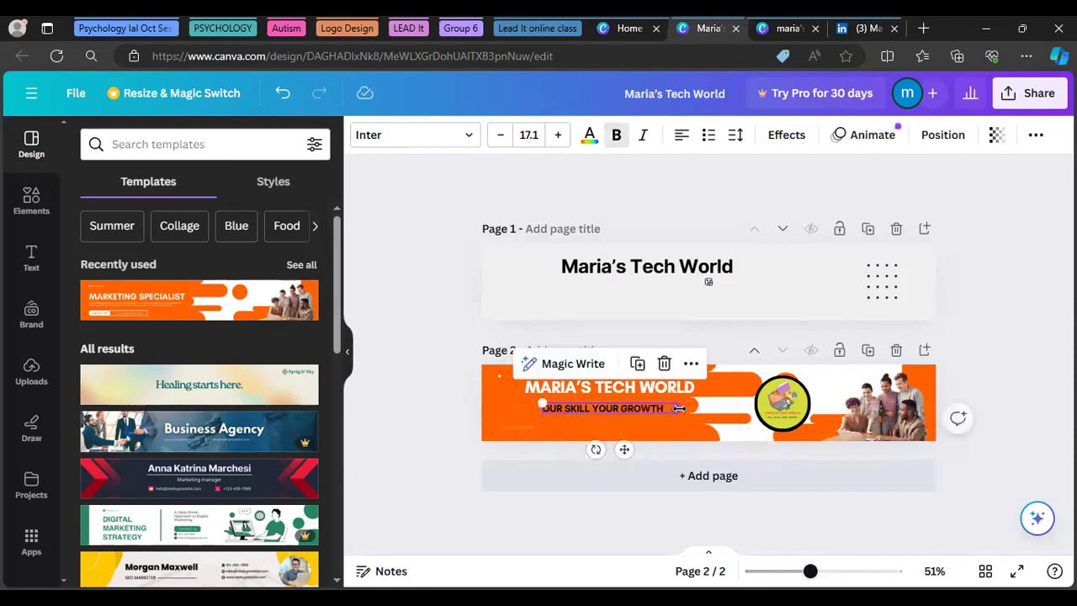
{"action": "left_click", "coordinate": [455, 419]}
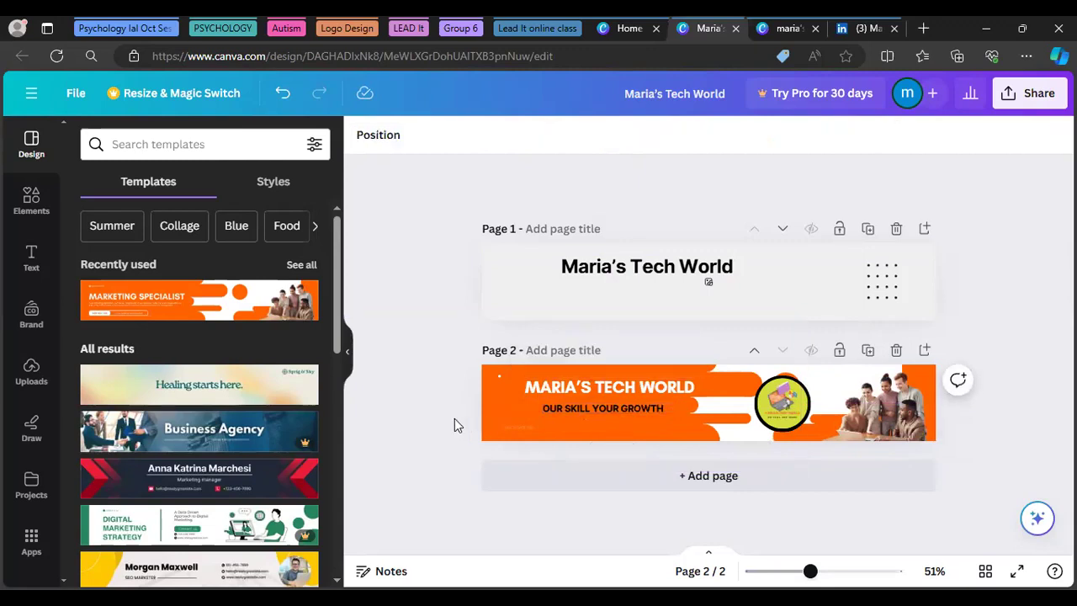
Recolour the banner's orange background image to the custom lime #D4FF00
{"action": "left_click", "coordinate": [499, 424]}
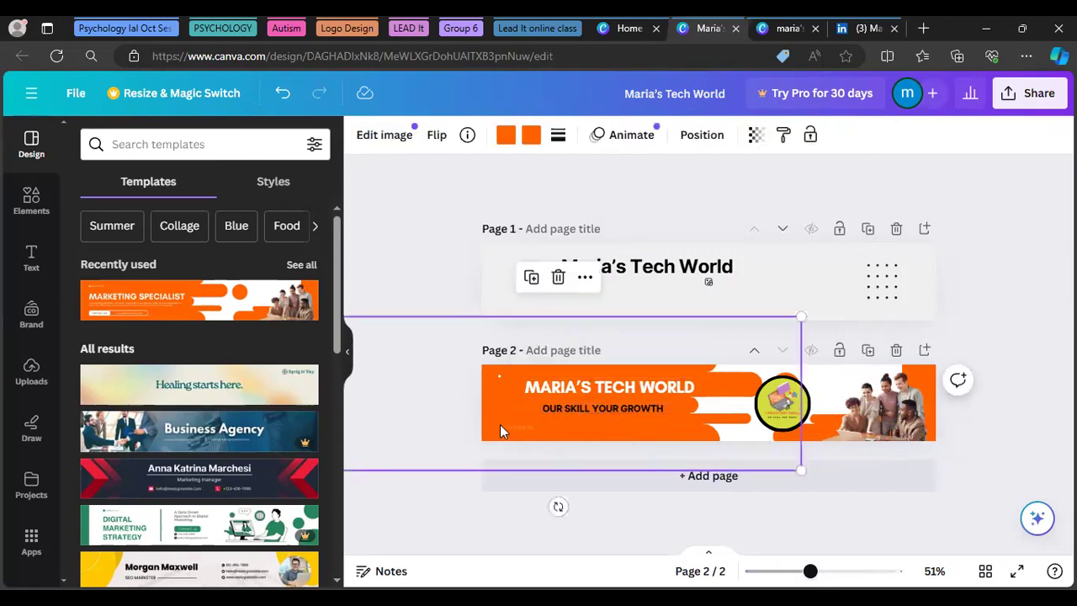
{"action": "left_click", "coordinate": [506, 137]}
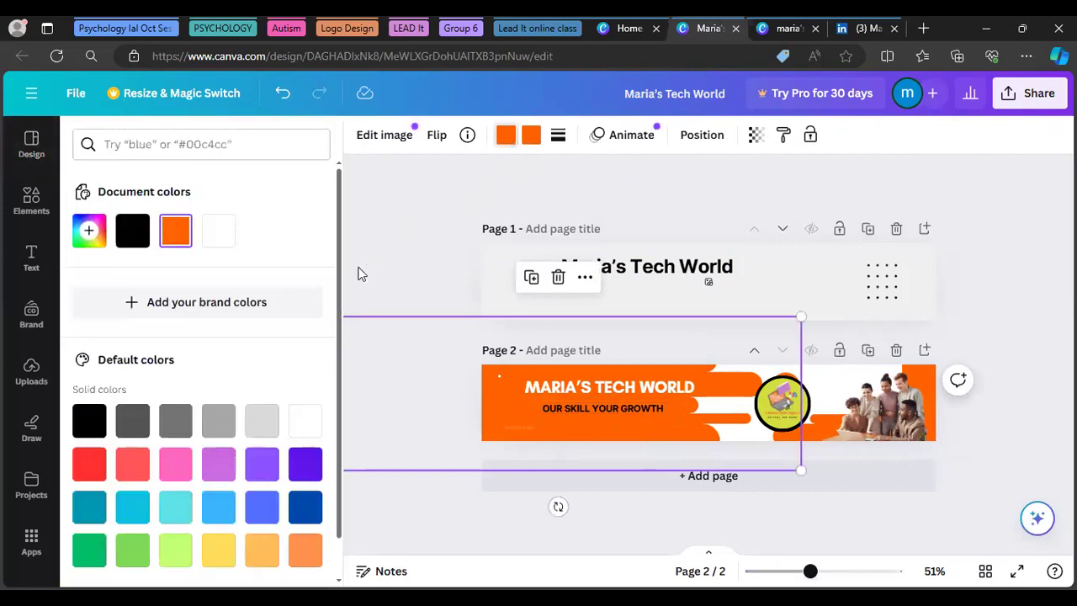
{"action": "scroll", "coordinate": [326, 325], "scroll_direction": "down", "scroll_amount": 1}
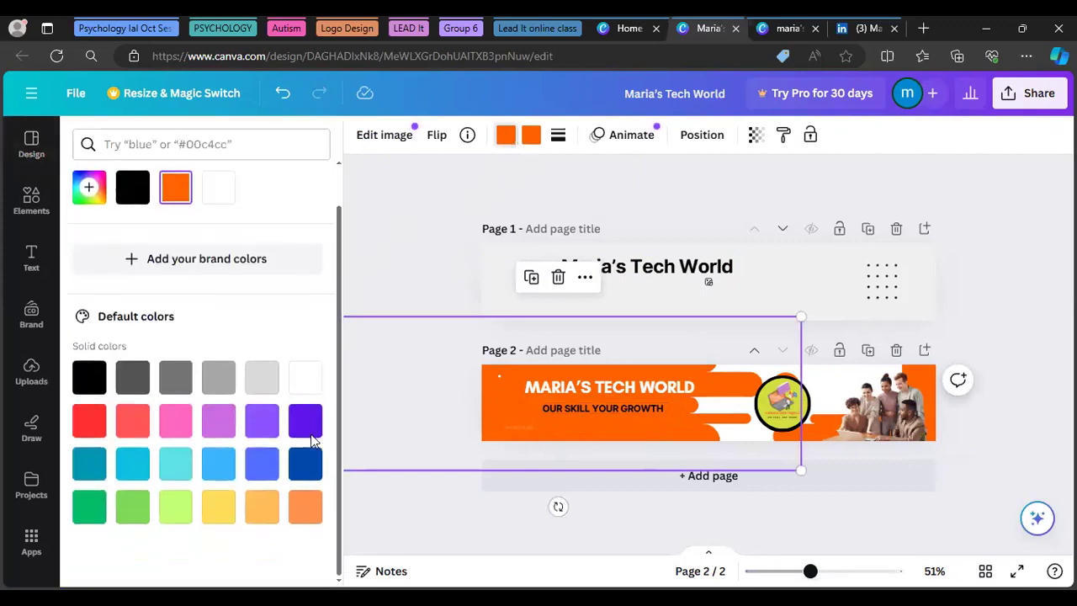
{"action": "left_click", "coordinate": [86, 192]}
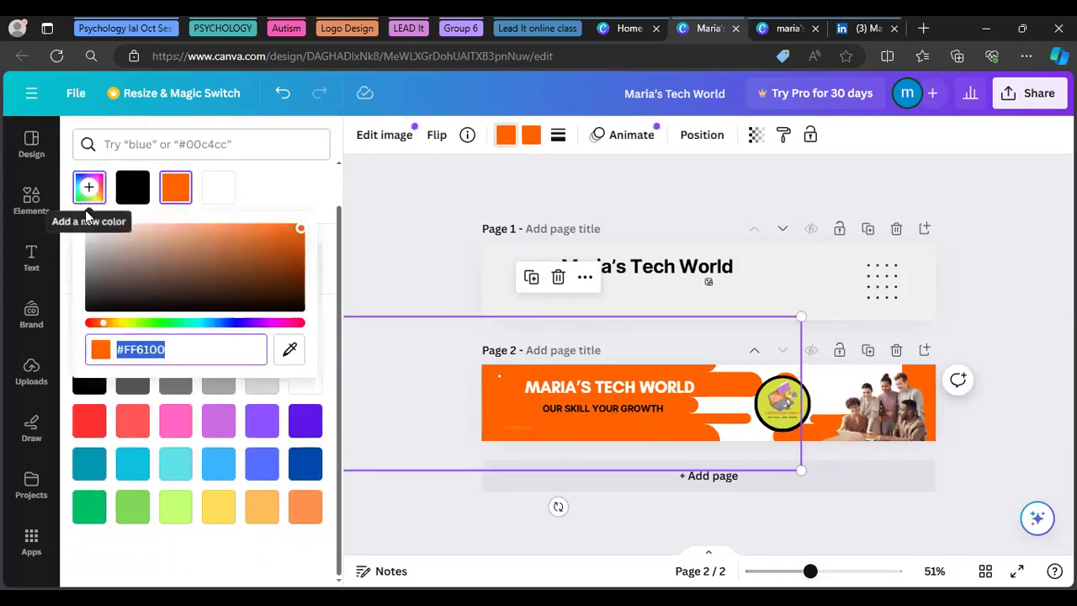
{"action": "left_click_drag", "start_coordinate": [101, 324], "coordinate": [128, 331]}
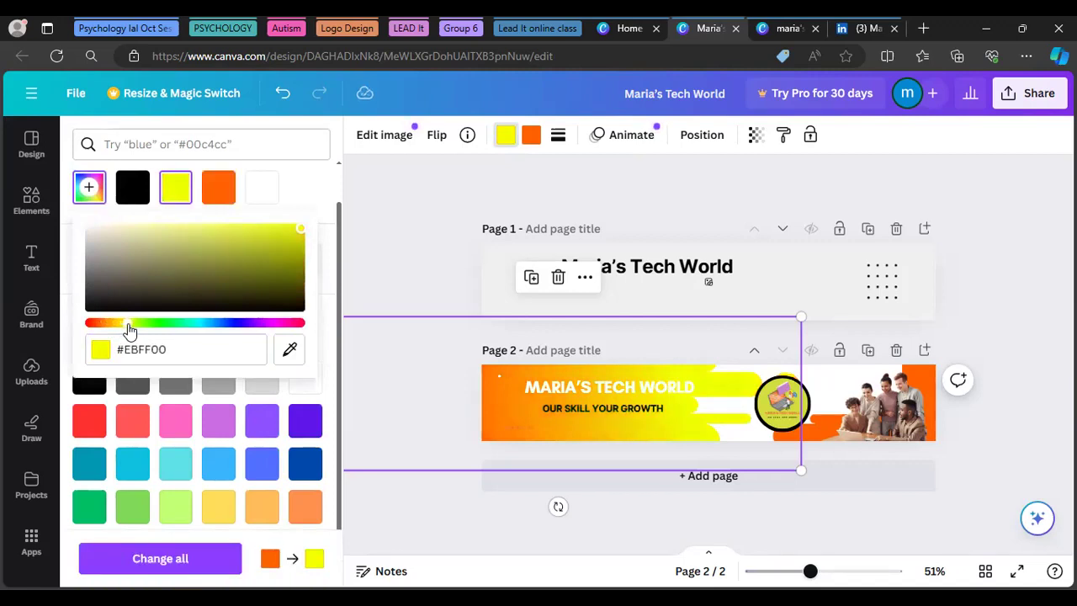
{"action": "left_click_drag", "start_coordinate": [129, 331], "coordinate": [133, 333]}
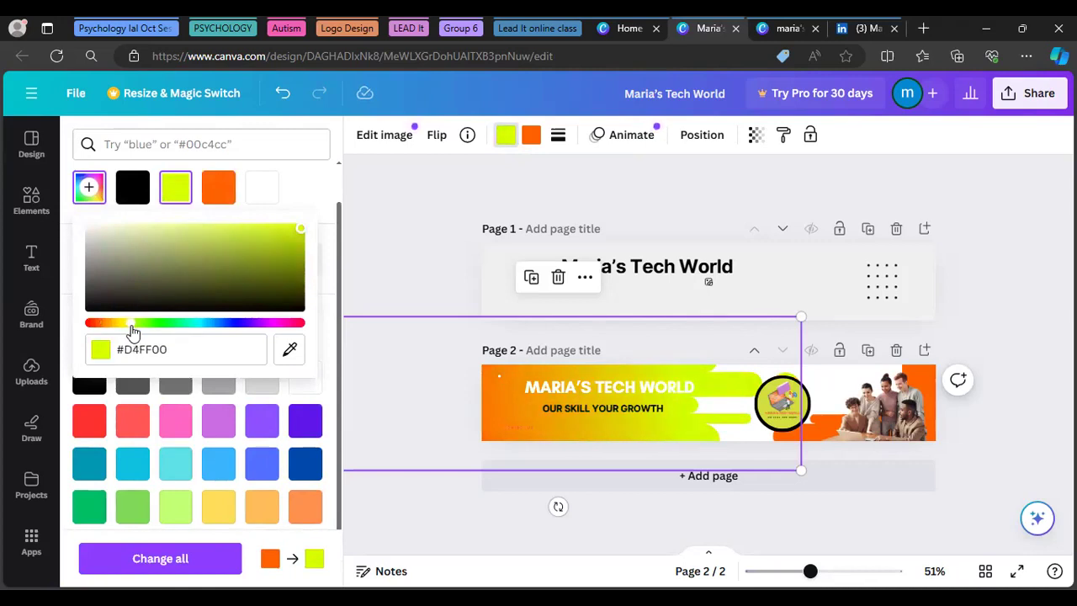
{"action": "left_click", "coordinate": [423, 281]}
{"action": "left_click", "coordinate": [423, 282]}
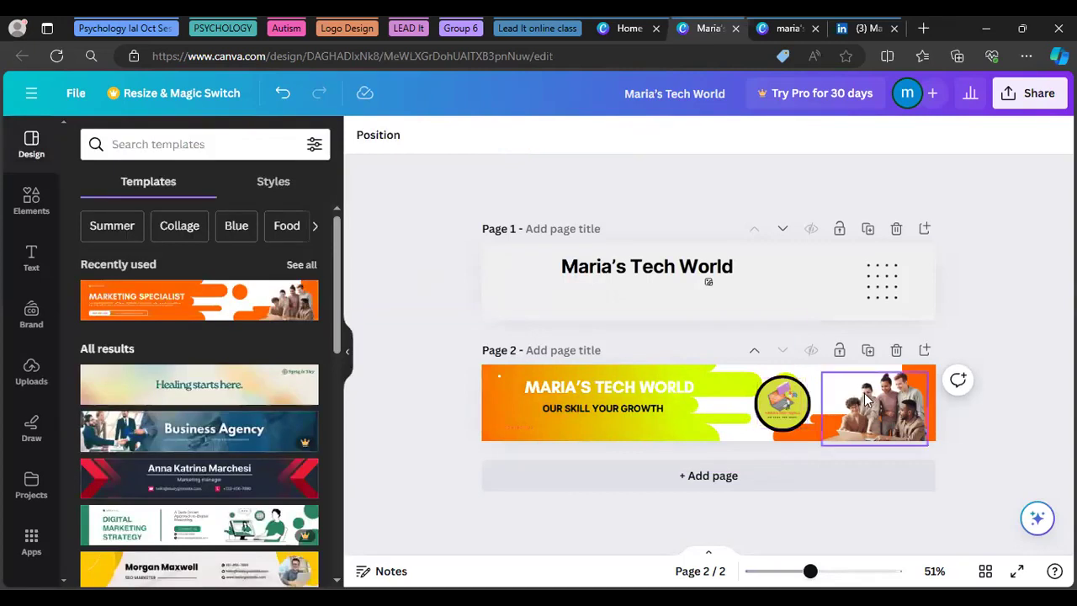
Delete the group photo and colour the shape beneath it lime
{"action": "left_click", "coordinate": [885, 436]}
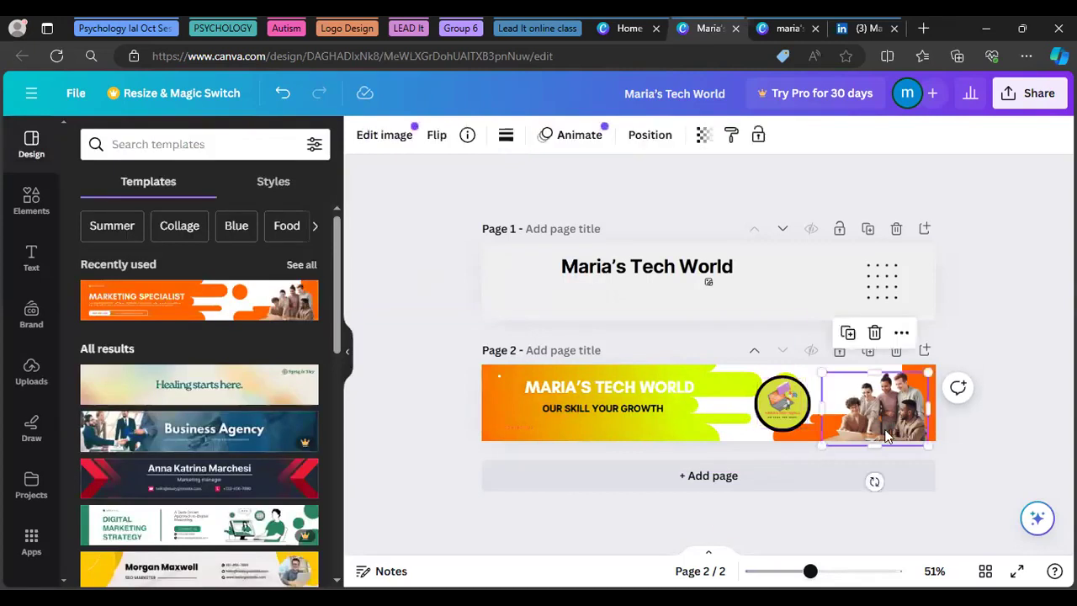
{"action": "key", "text": "Delete"}
{"action": "left_click", "coordinate": [884, 435]}
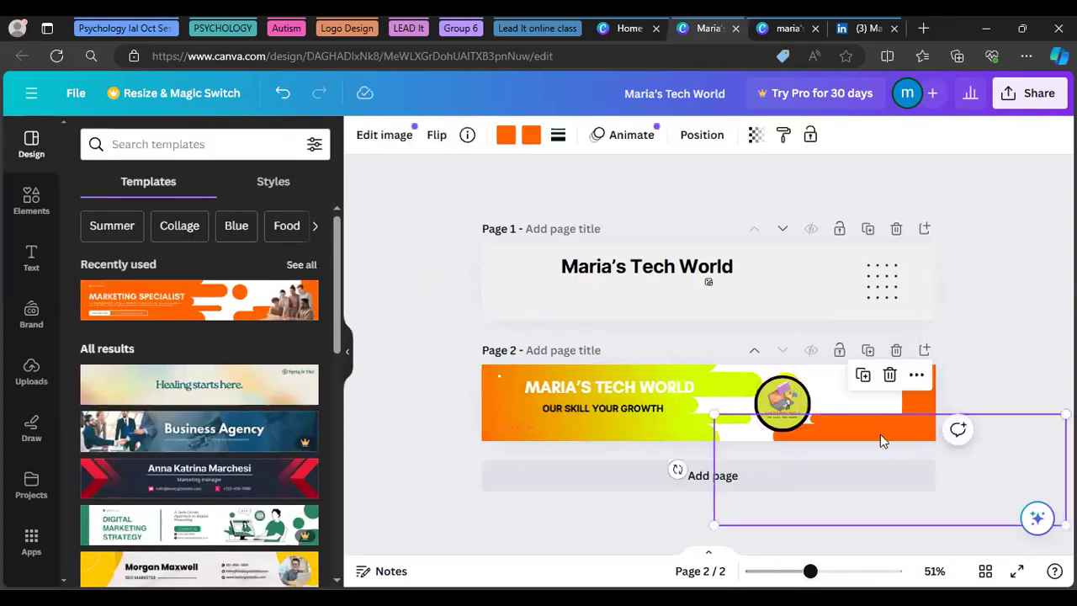
{"action": "left_click", "coordinate": [531, 137]}
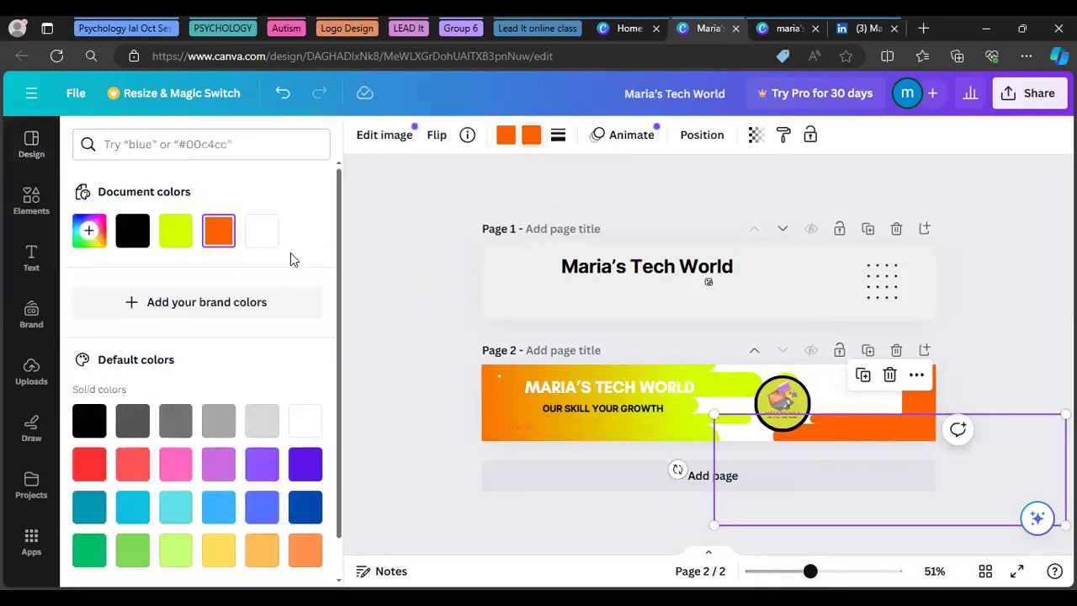
{"action": "left_click", "coordinate": [175, 235]}
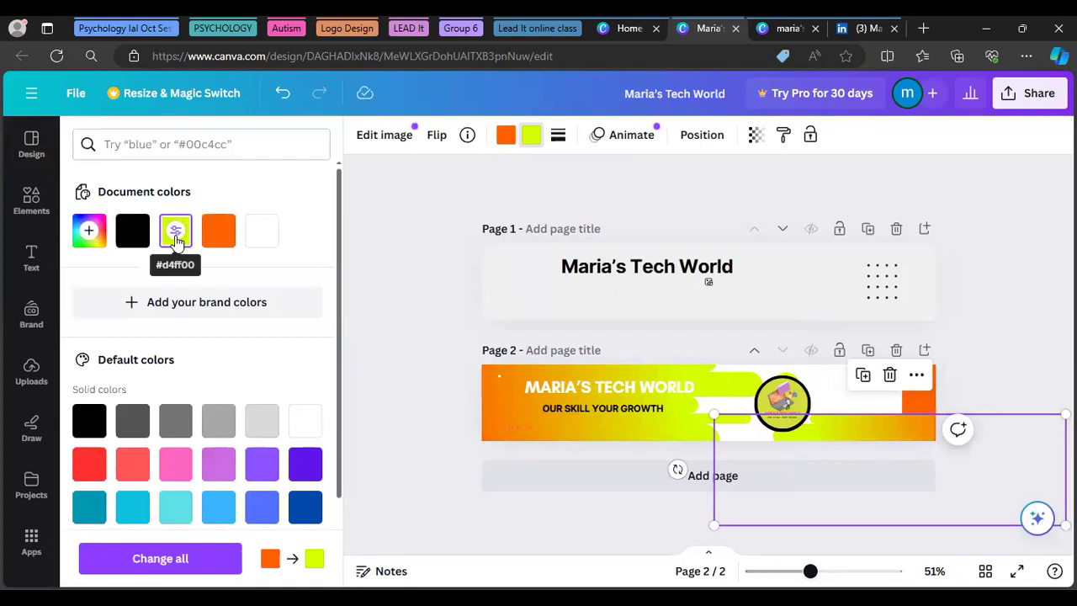
{"action": "left_click", "coordinate": [223, 235]}
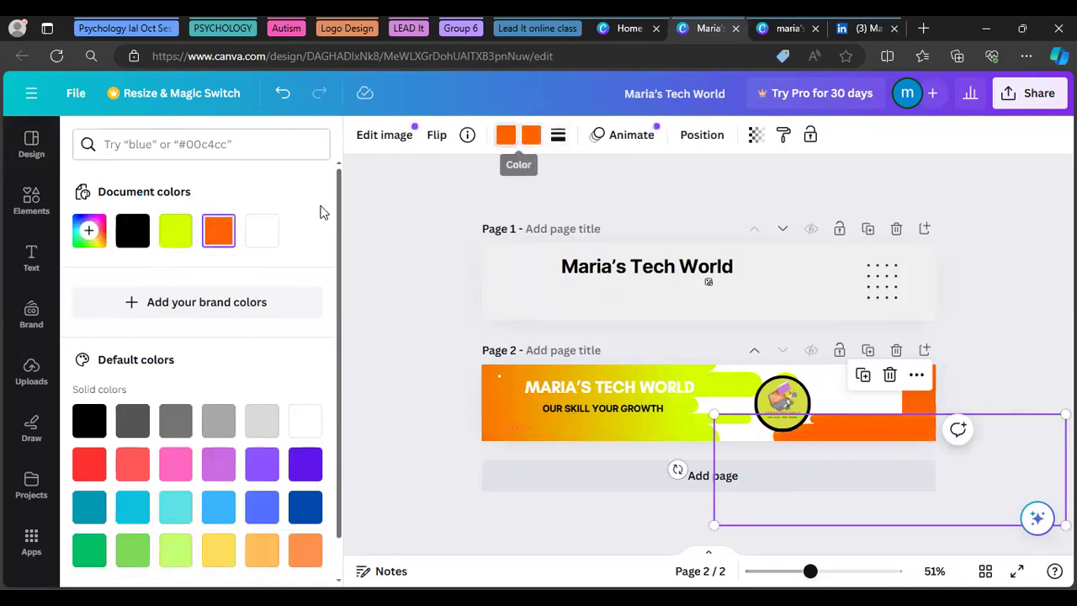
{"action": "left_click", "coordinate": [175, 235]}
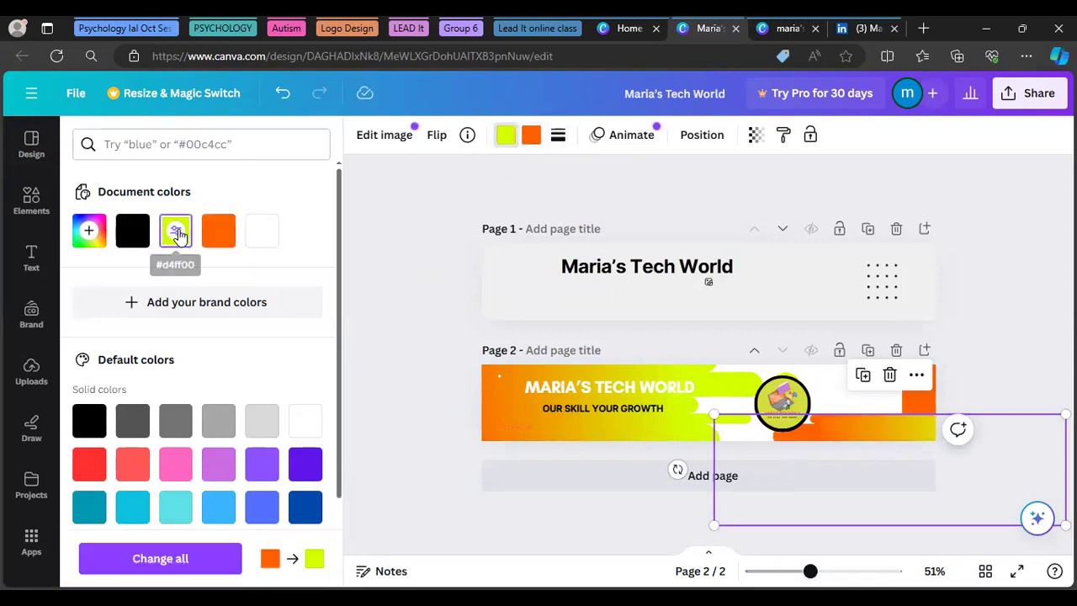
{"action": "left_click", "coordinate": [405, 365]}
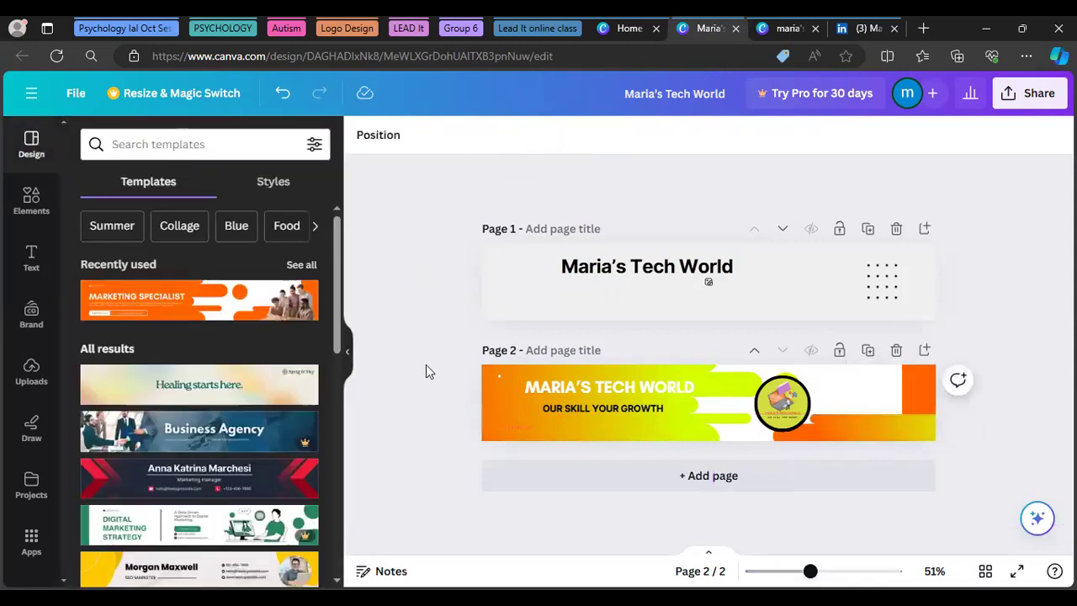
Colour the orange block at the banner's right end black from Document colors
{"action": "left_click", "coordinate": [921, 387]}
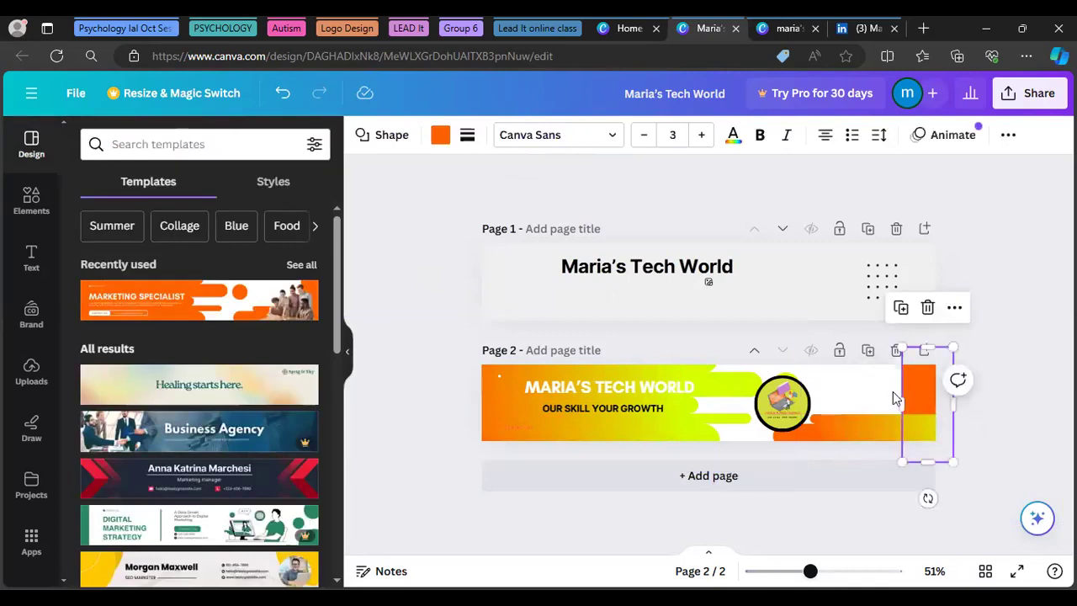
{"action": "left_click", "coordinate": [440, 136]}
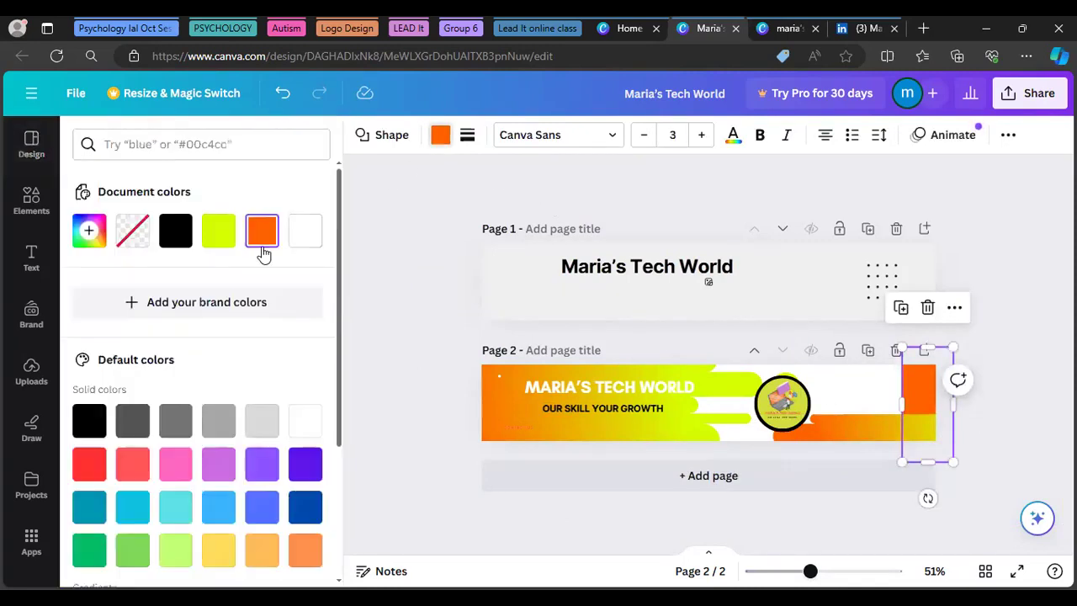
{"action": "left_click", "coordinate": [222, 237]}
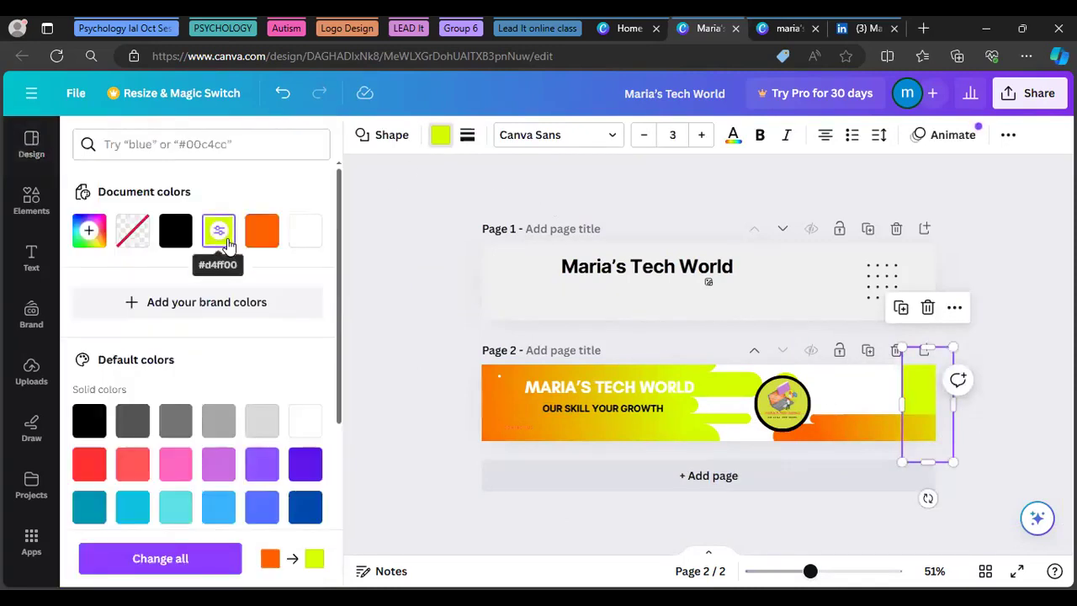
{"action": "left_click", "coordinate": [172, 239]}
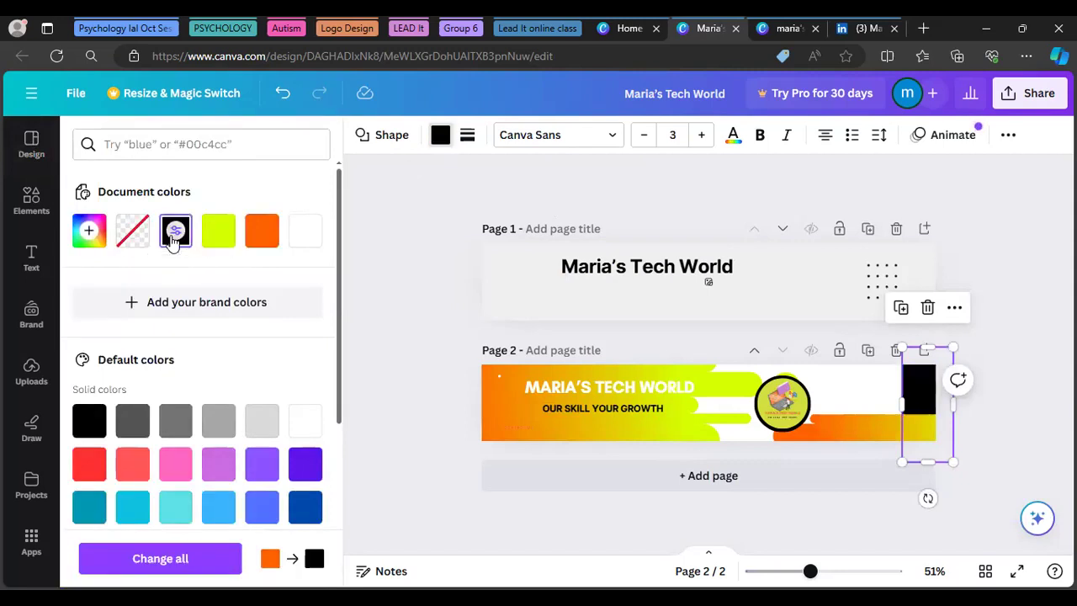
{"action": "left_click", "coordinate": [410, 394]}
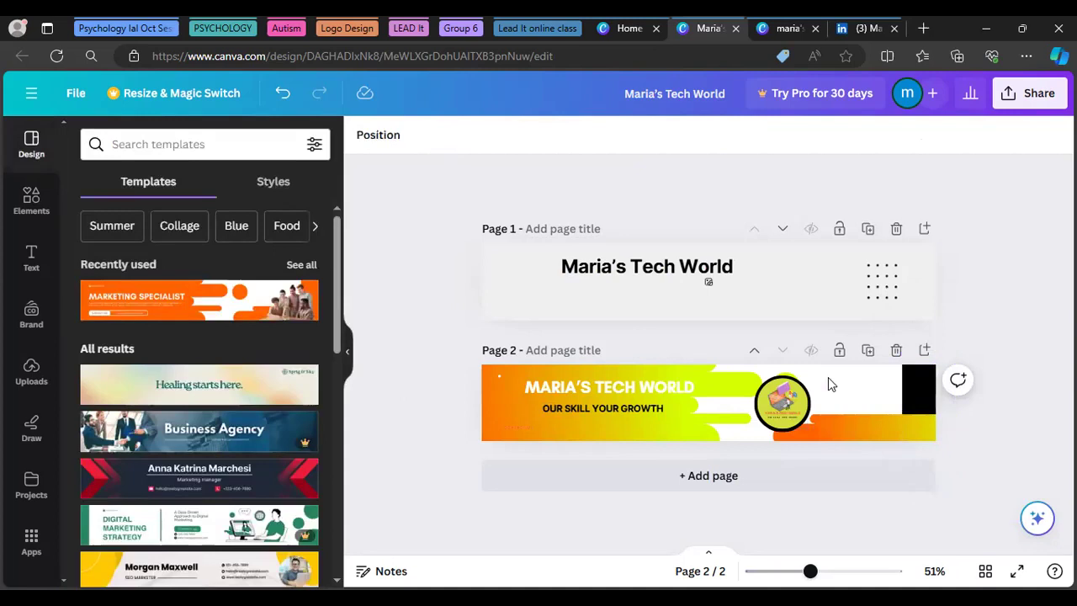
Move the circular logo group slightly to the right
{"action": "left_click", "coordinate": [775, 412]}
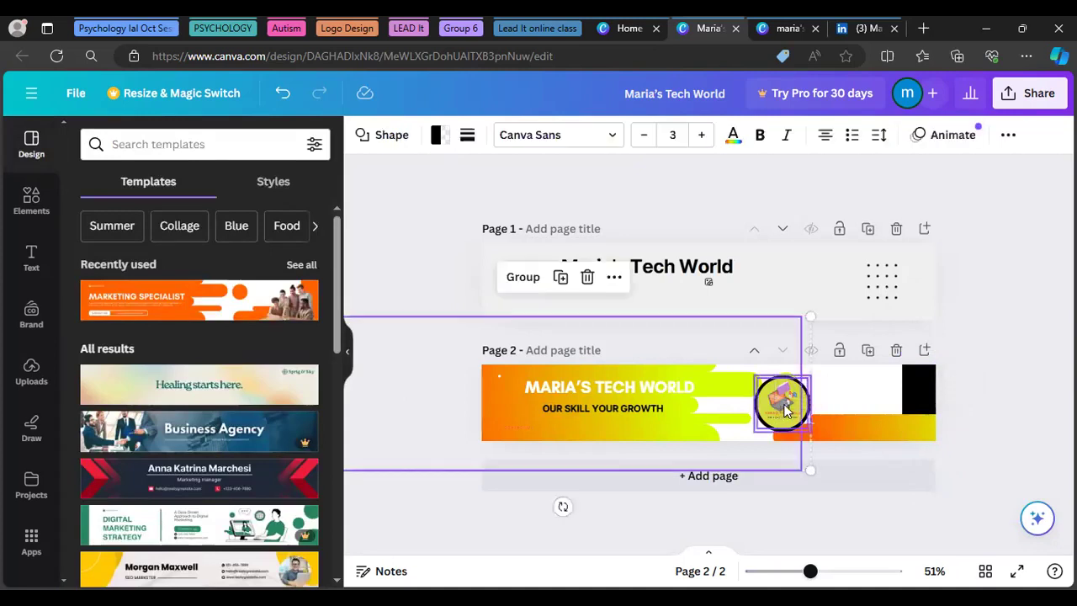
{"action": "left_click_drag", "start_coordinate": [784, 408], "coordinate": [793, 401]}
{"action": "left_click", "coordinate": [440, 264]}
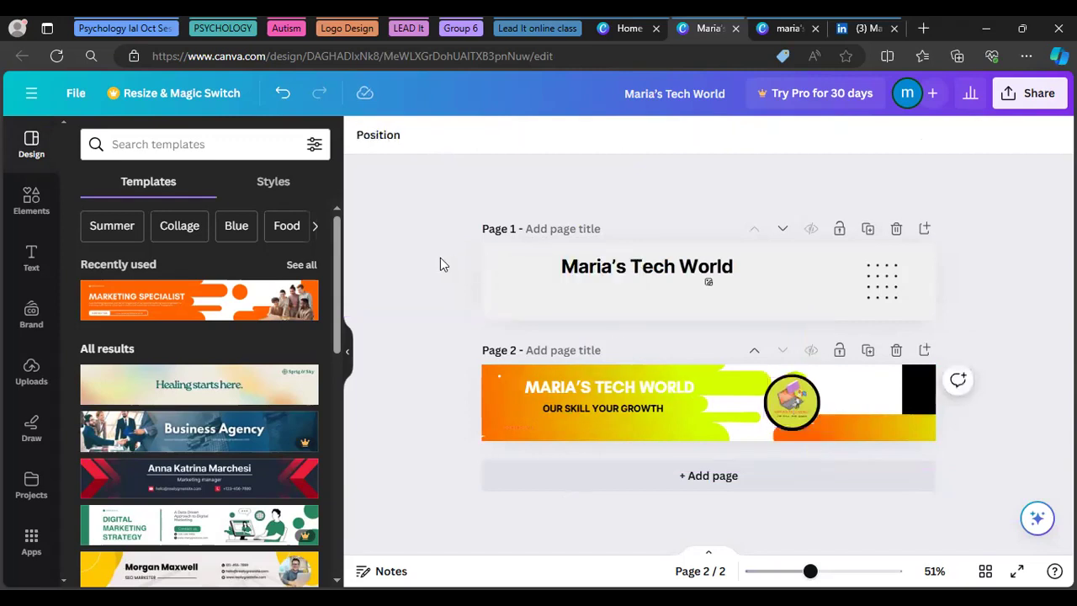
Make the MARIA'S TECH WORLD heading text black
{"action": "left_click", "coordinate": [563, 387]}
{"action": "left_click", "coordinate": [589, 136]}
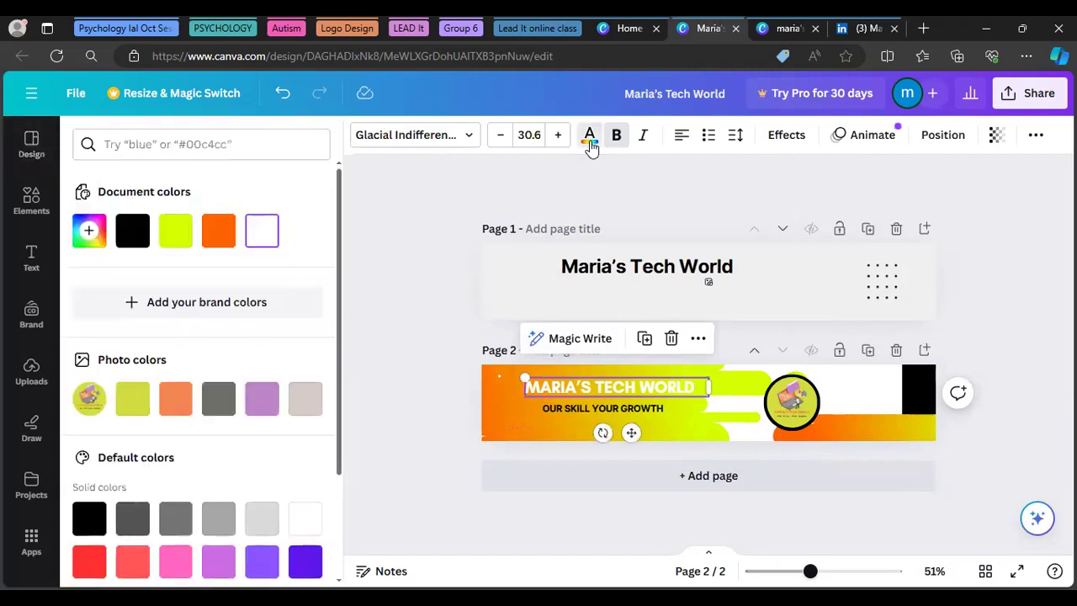
{"action": "left_click", "coordinate": [131, 229]}
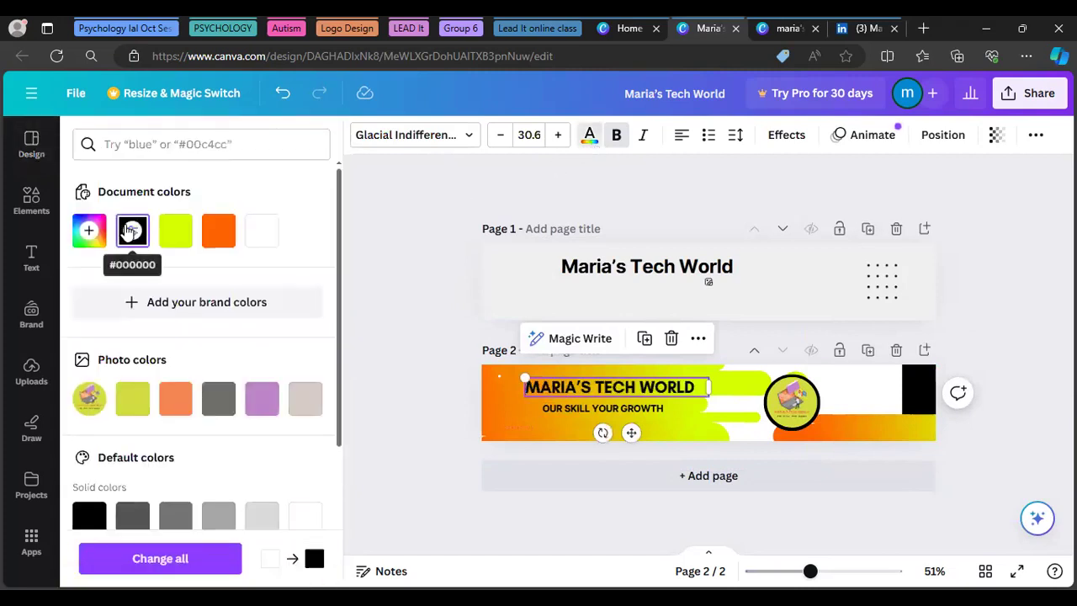
{"action": "left_click", "coordinate": [417, 328]}
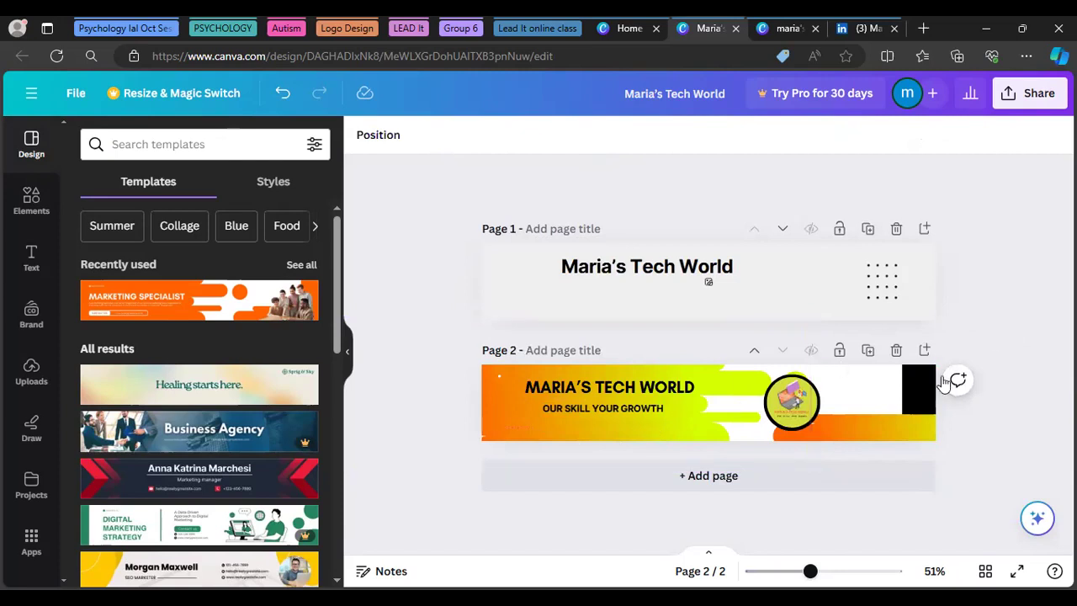
{"action": "left_click", "coordinate": [780, 417]}
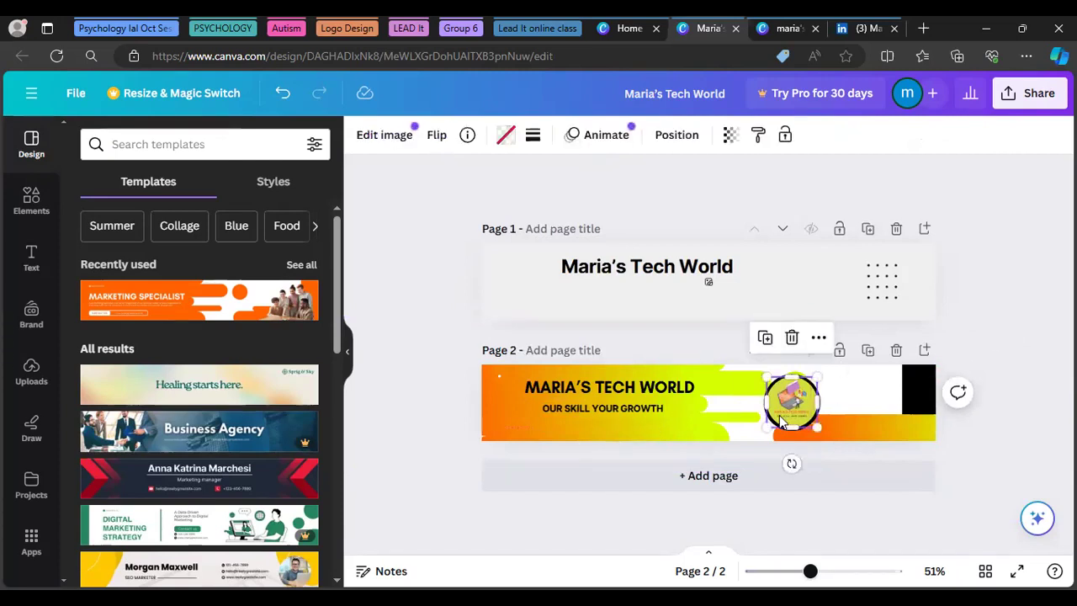
{"action": "left_click", "coordinate": [1003, 353]}
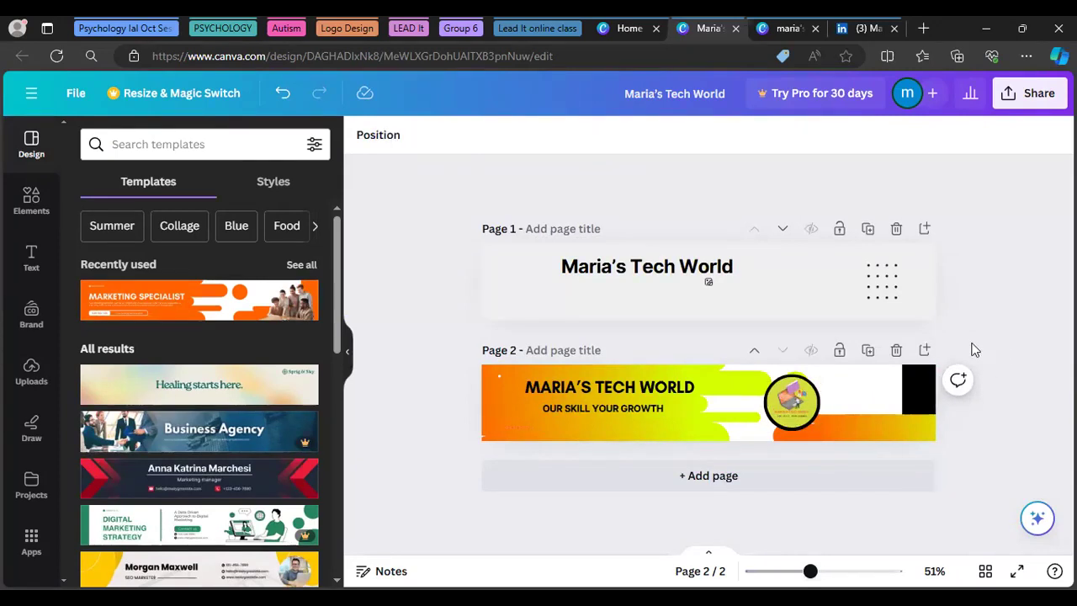
Recolour the black block at the banner's right end to the document's orange
{"action": "left_click", "coordinate": [916, 386]}
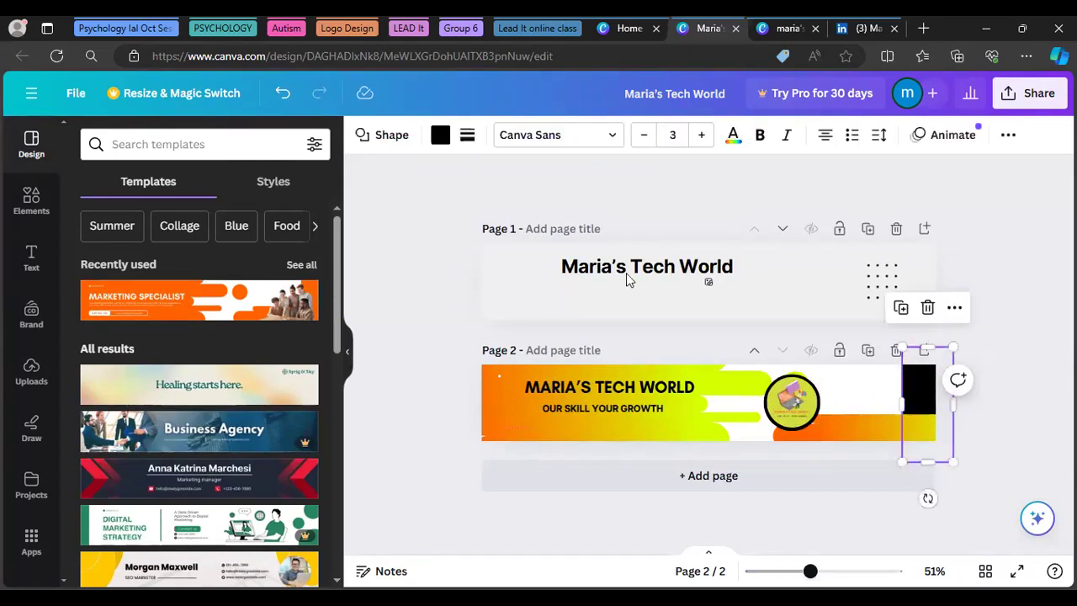
{"action": "left_click", "coordinate": [442, 142]}
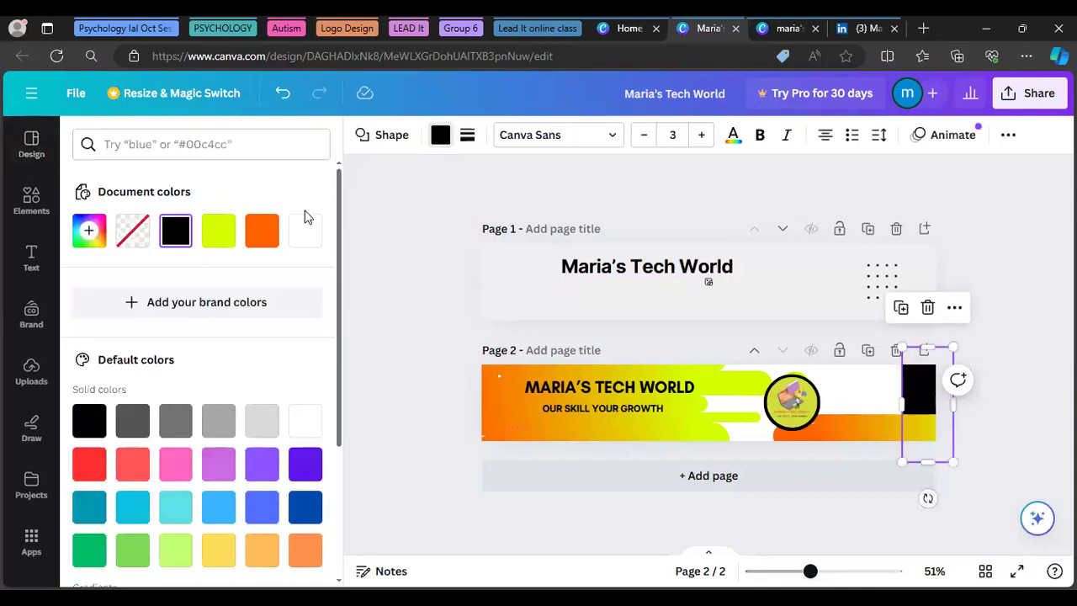
{"action": "left_click", "coordinate": [261, 231]}
{"action": "left_click", "coordinate": [1011, 199]}
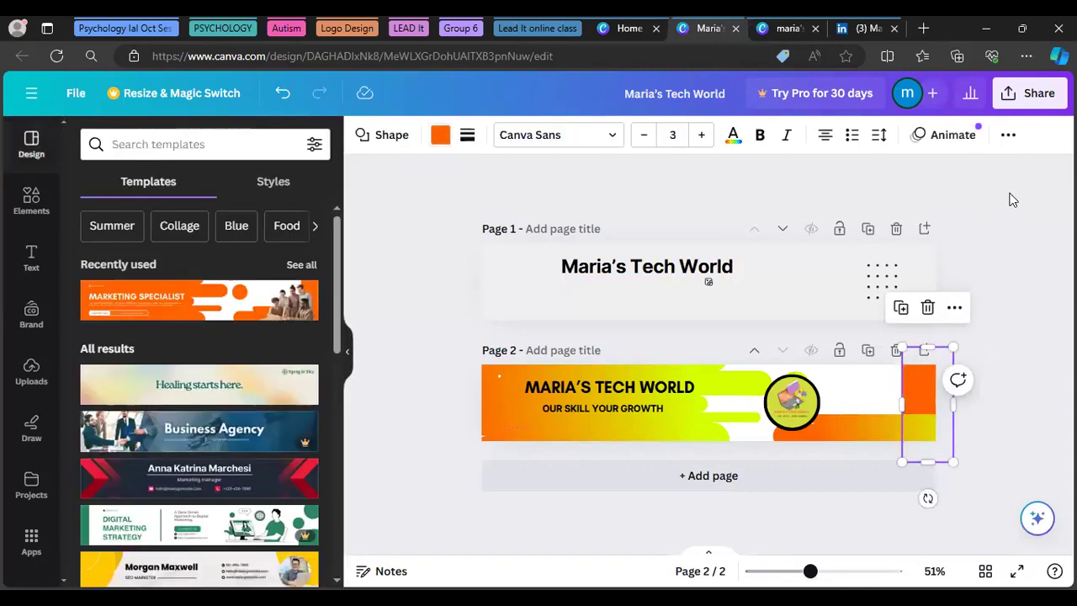
{"action": "left_click", "coordinate": [1021, 206]}
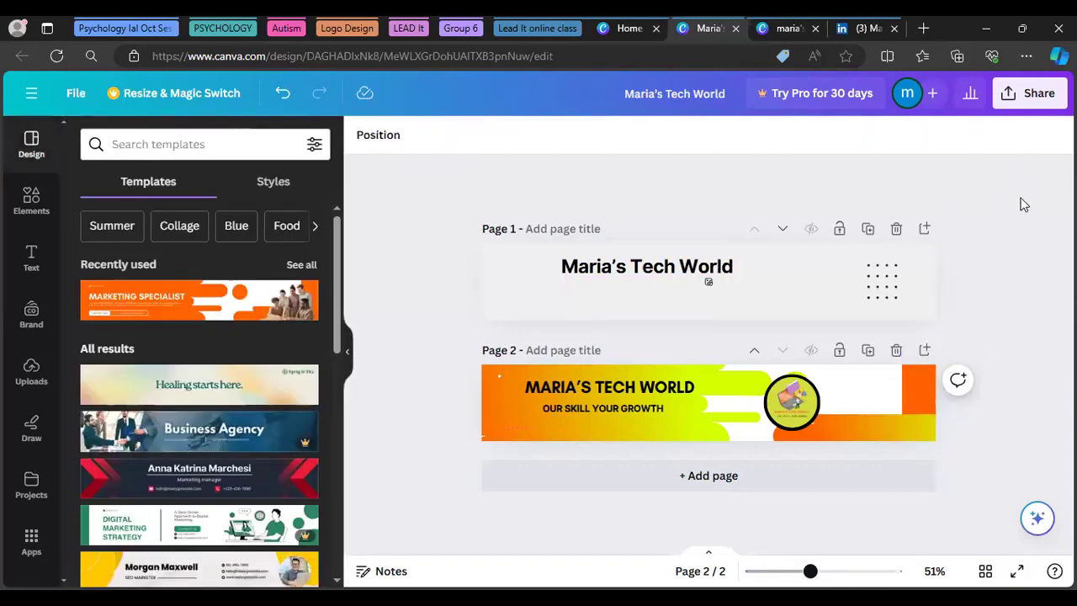
Export Page 2 alone as a PNG, with all other pages unticked
{"action": "left_click", "coordinate": [1028, 95]}
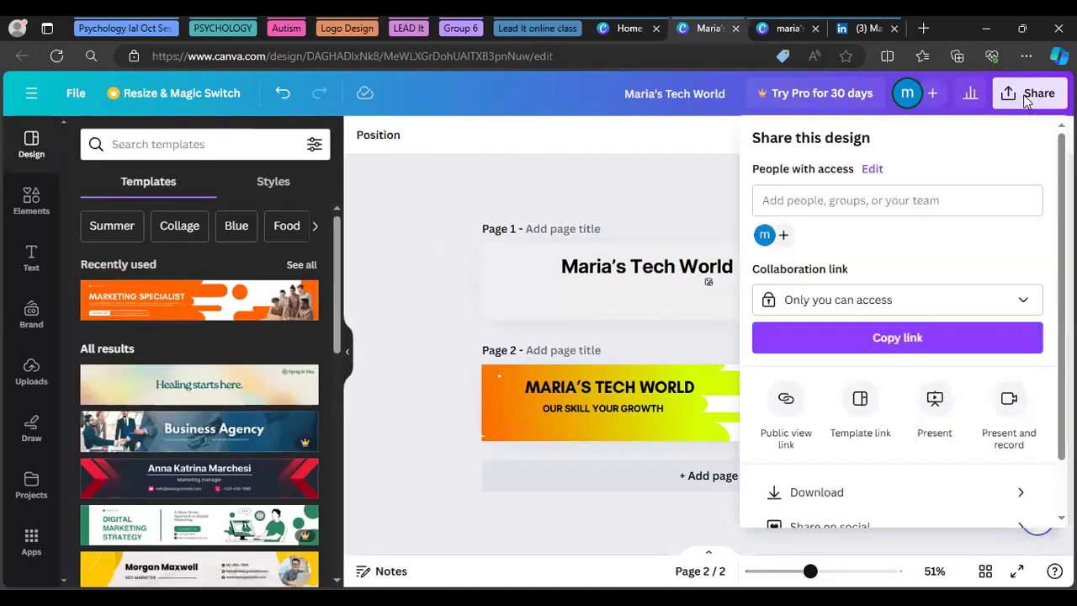
{"action": "left_click", "coordinate": [800, 492]}
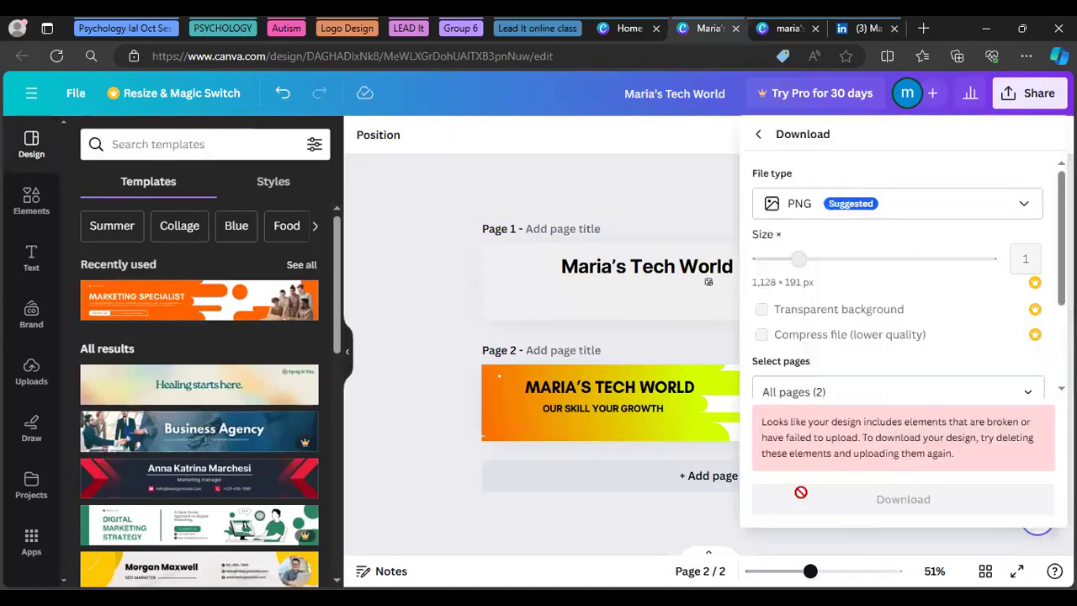
{"action": "left_click", "coordinate": [1026, 392]}
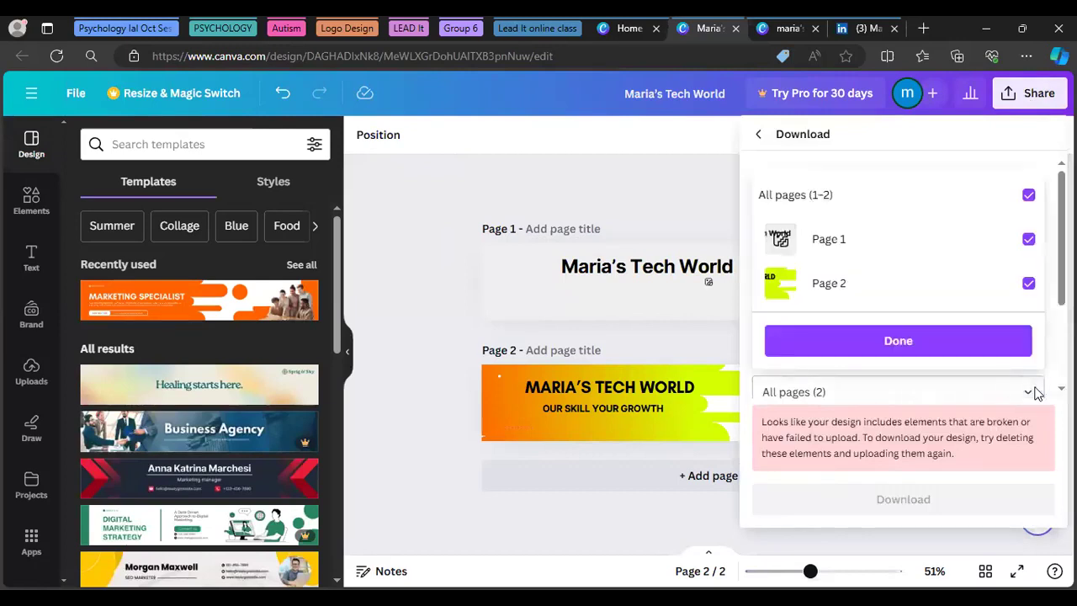
{"action": "left_click", "coordinate": [1028, 195]}
{"action": "left_click", "coordinate": [1028, 285]}
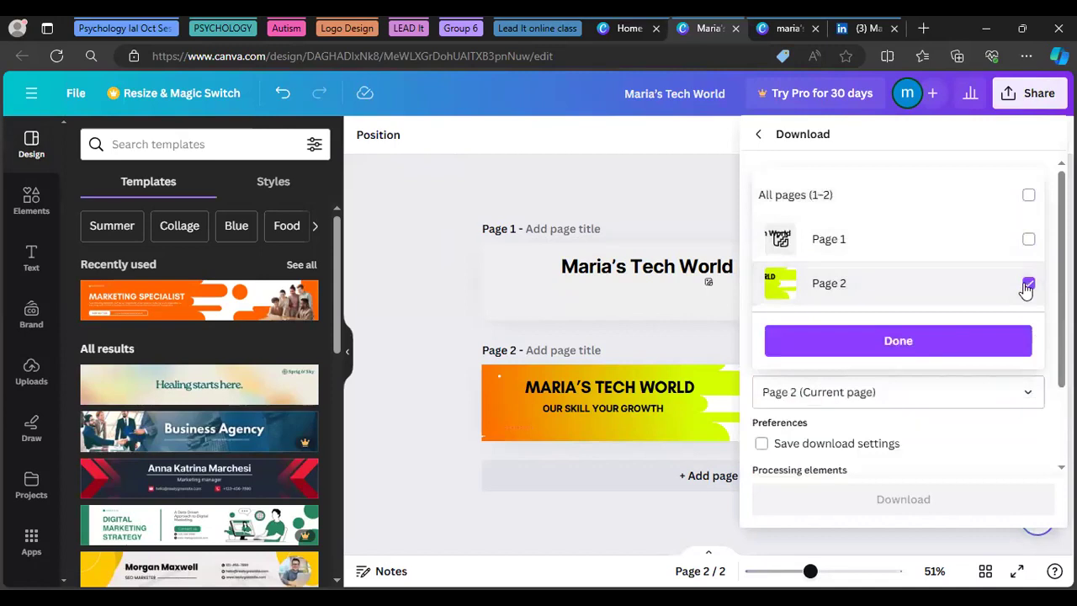
{"action": "left_click", "coordinate": [900, 341]}
{"action": "left_click", "coordinate": [876, 501]}
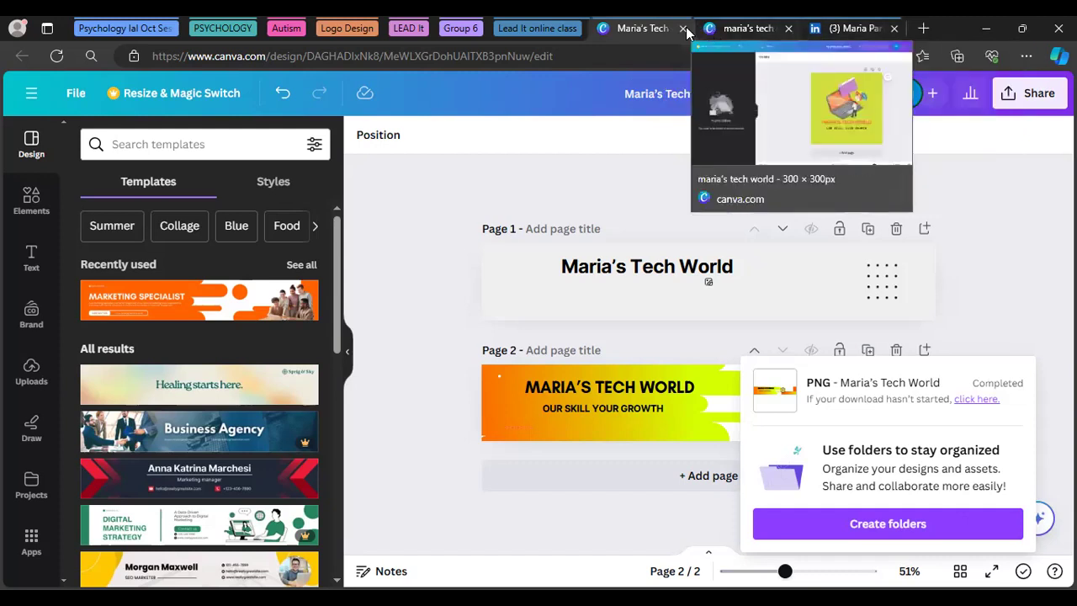
Close both Canva design tabs and a stray new tab, keeping the LinkedIn profile tab
{"action": "left_click", "coordinate": [848, 30]}
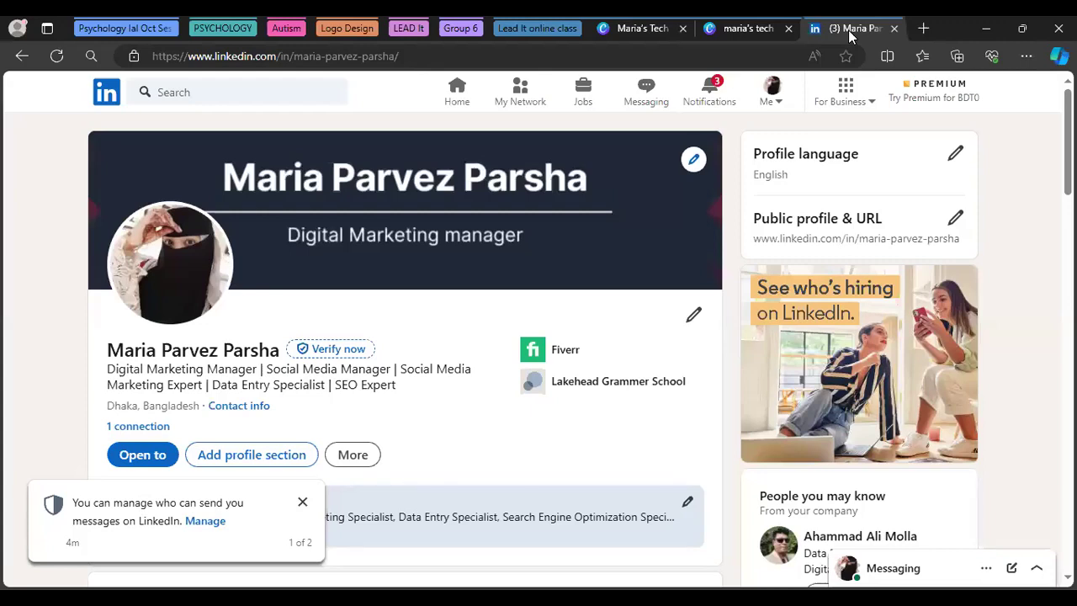
{"action": "left_click", "coordinate": [683, 30]}
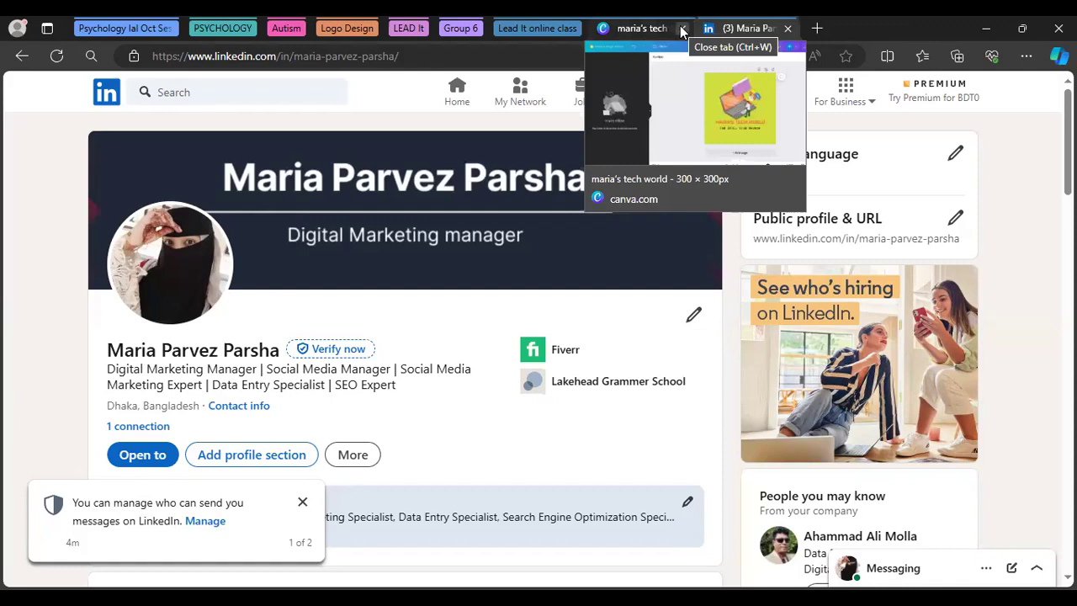
{"action": "left_click", "coordinate": [683, 30]}
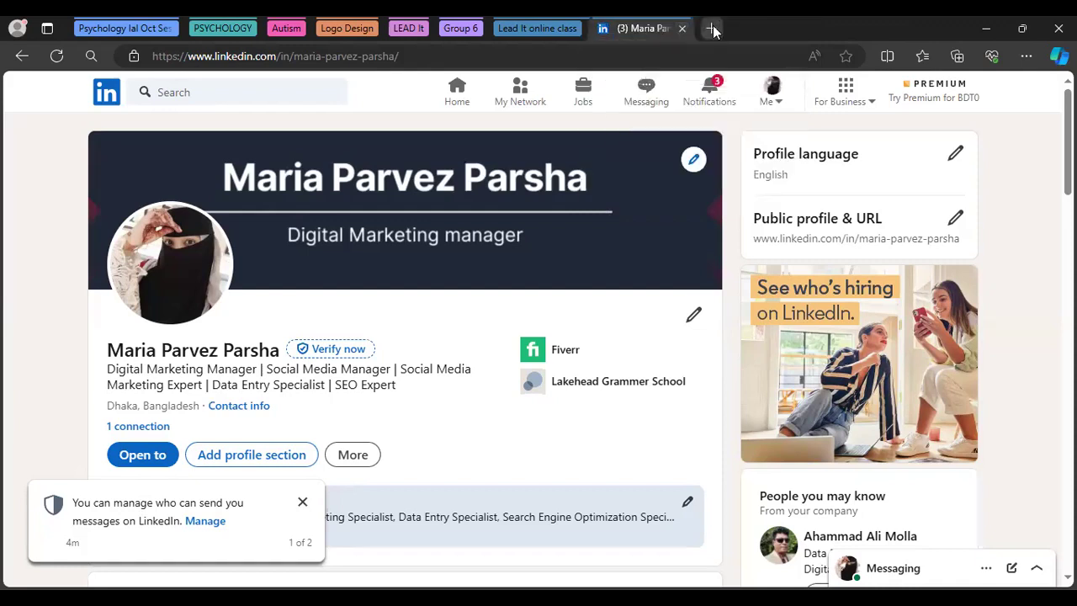
{"action": "left_click", "coordinate": [713, 30]}
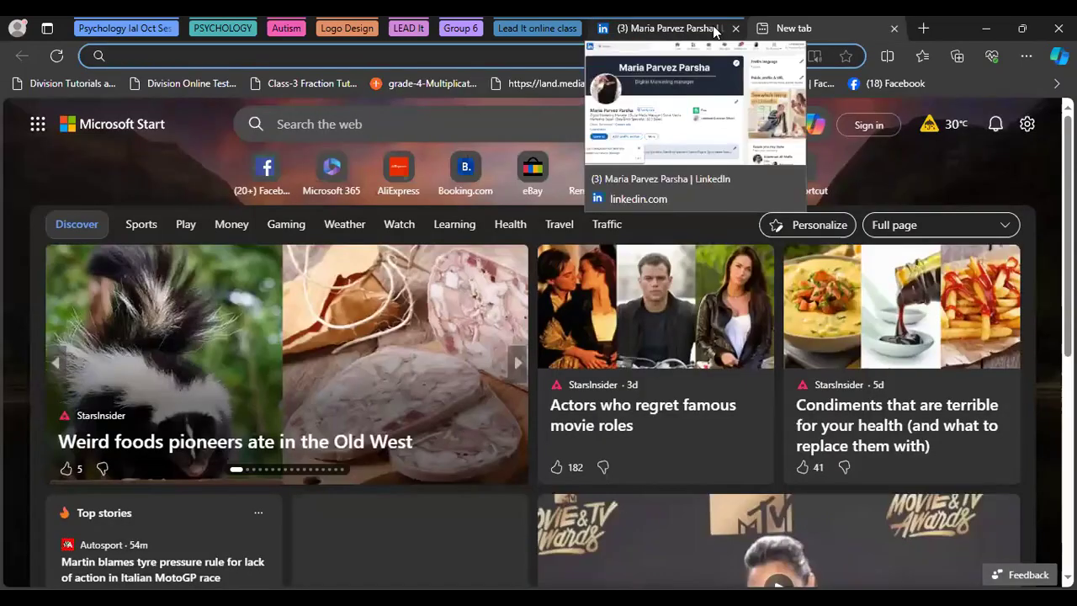
{"action": "left_click", "coordinate": [893, 28]}
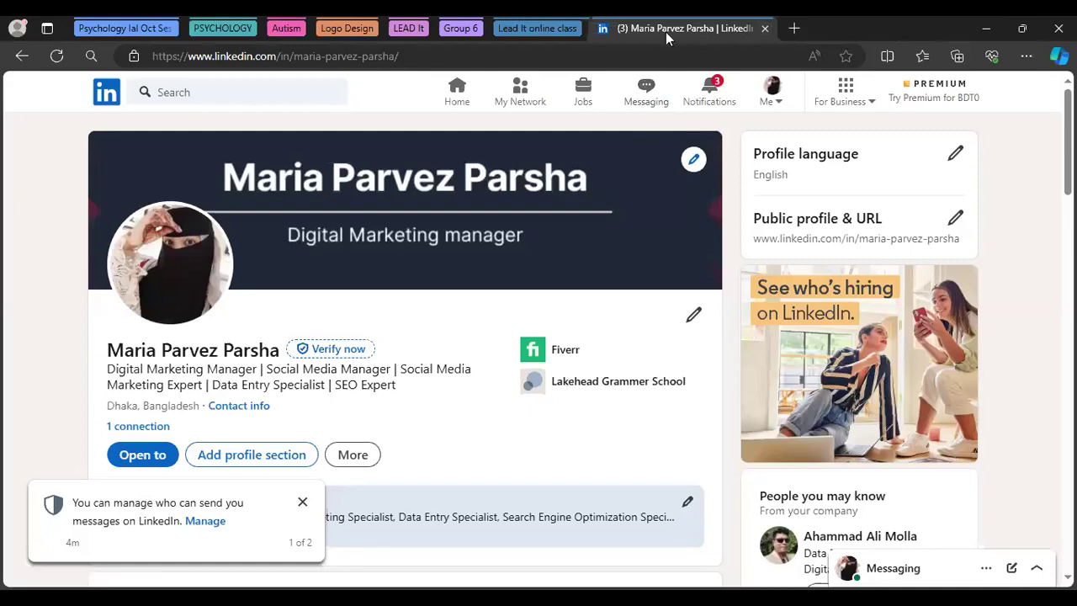
Go to the LinkedIn home feed and dismiss the messaging permissions notice
{"action": "left_click", "coordinate": [773, 99]}
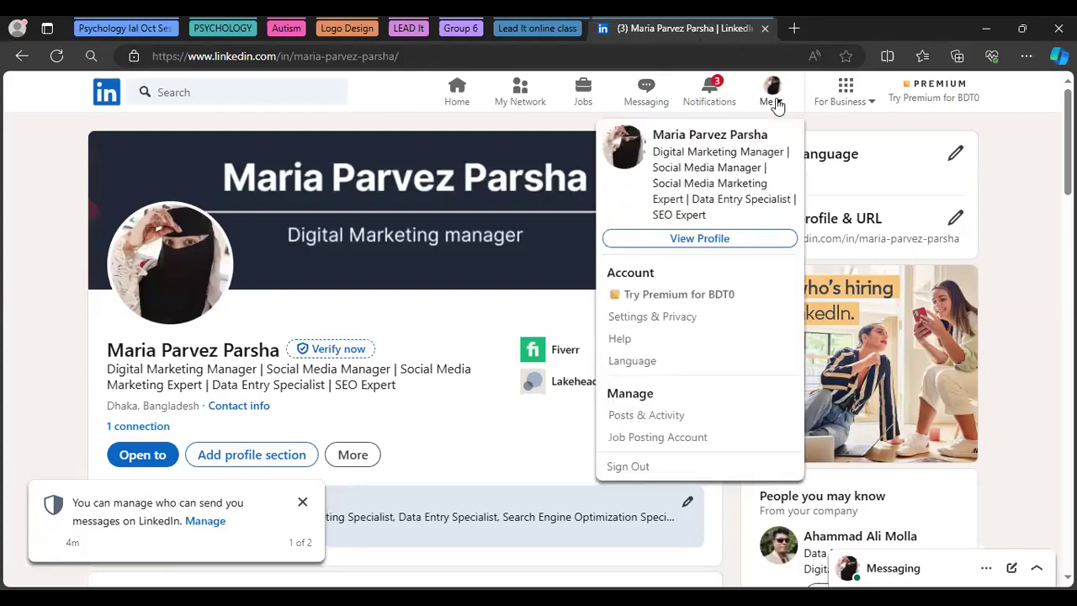
{"action": "left_click", "coordinate": [1006, 149]}
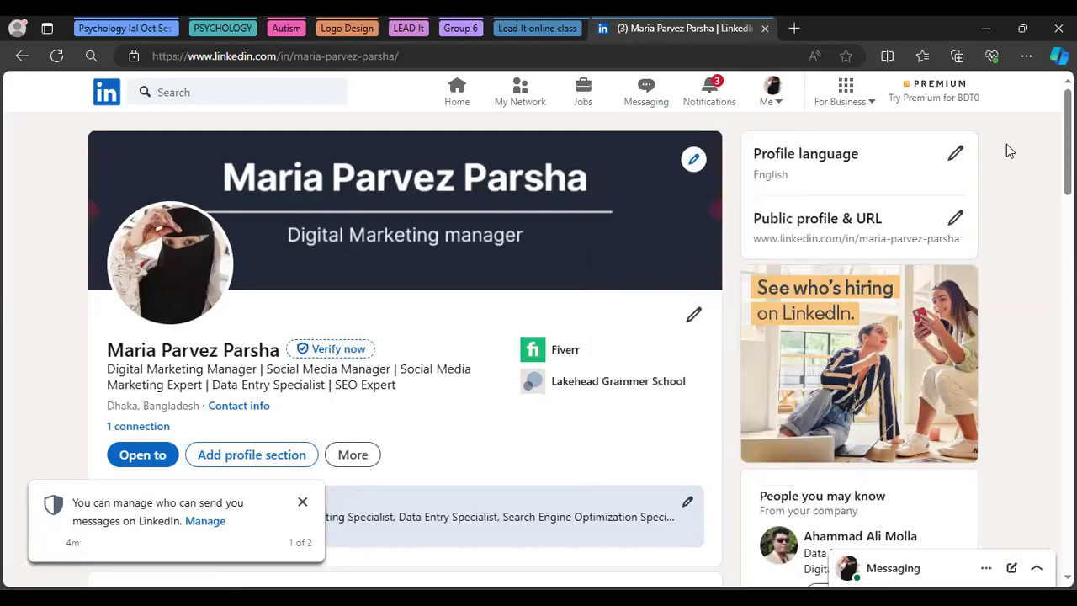
{"action": "left_click", "coordinate": [457, 101]}
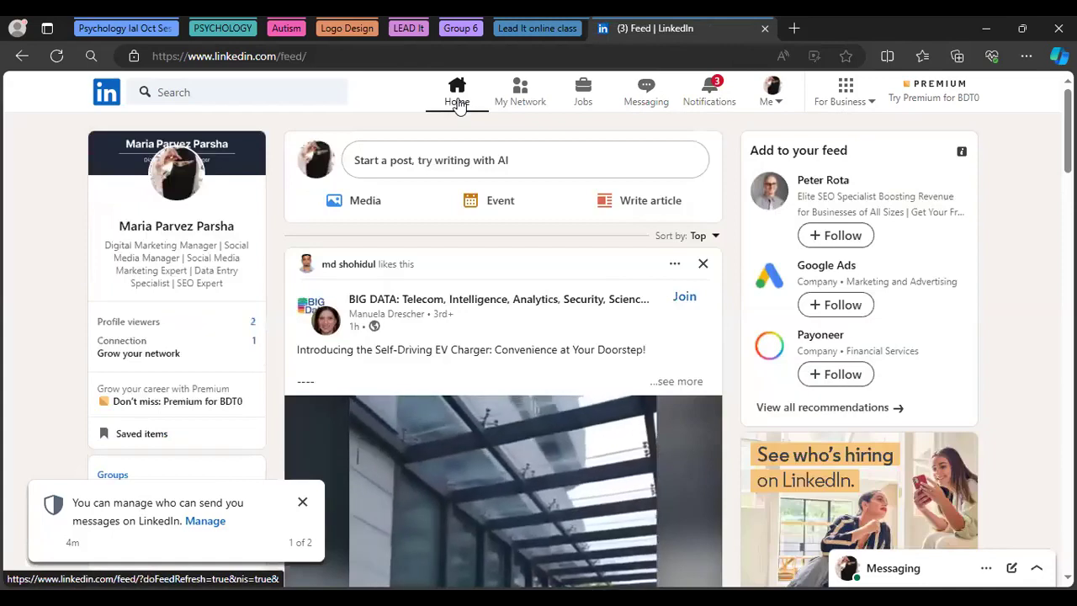
{"action": "left_click", "coordinate": [302, 501]}
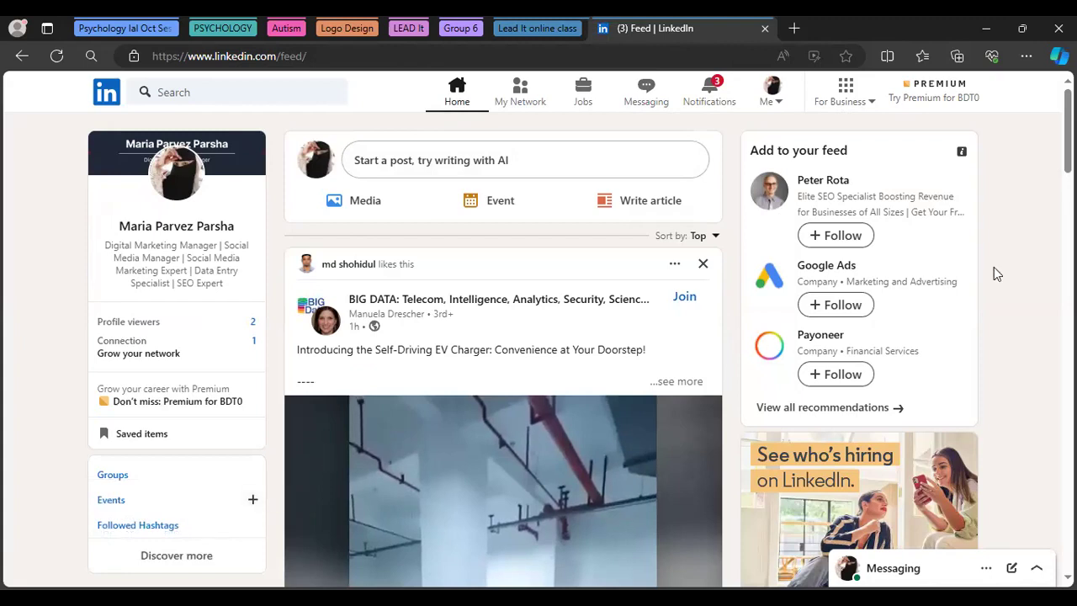
{"action": "scroll", "coordinate": [539, 336], "scroll_direction": "down", "scroll_amount": 3}
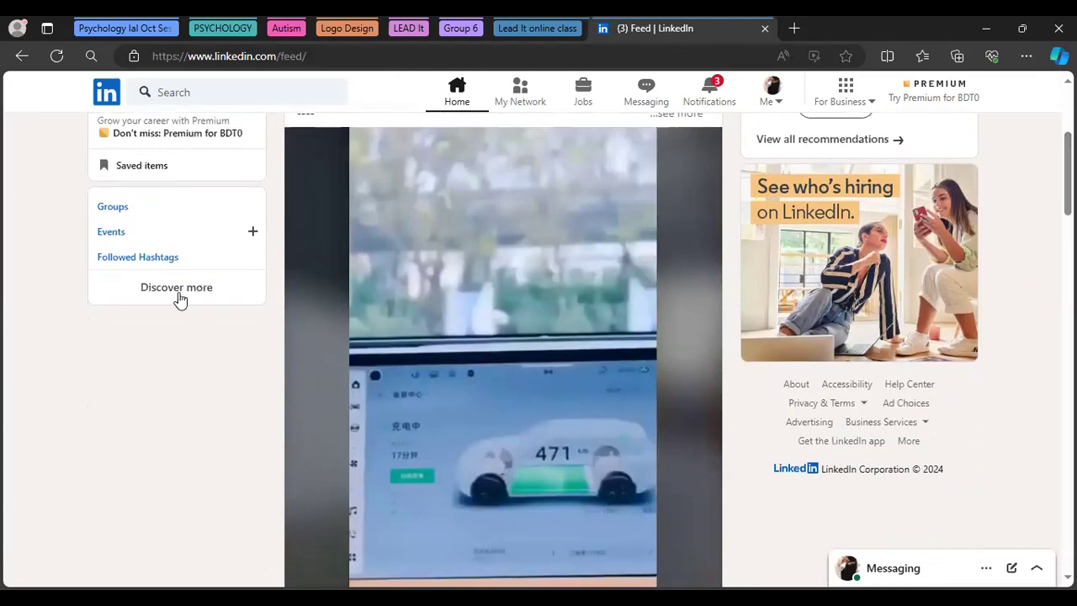
Browse Discover more and followed Pages, return to the feed, and open the For Business list
{"action": "left_click", "coordinate": [177, 296]}
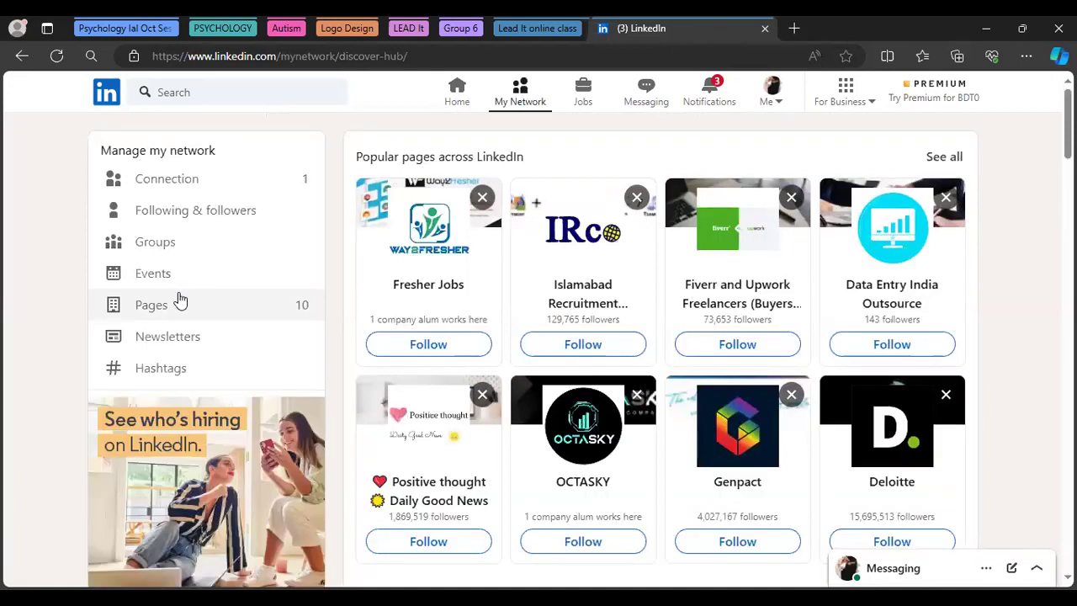
{"action": "left_click", "coordinate": [151, 307]}
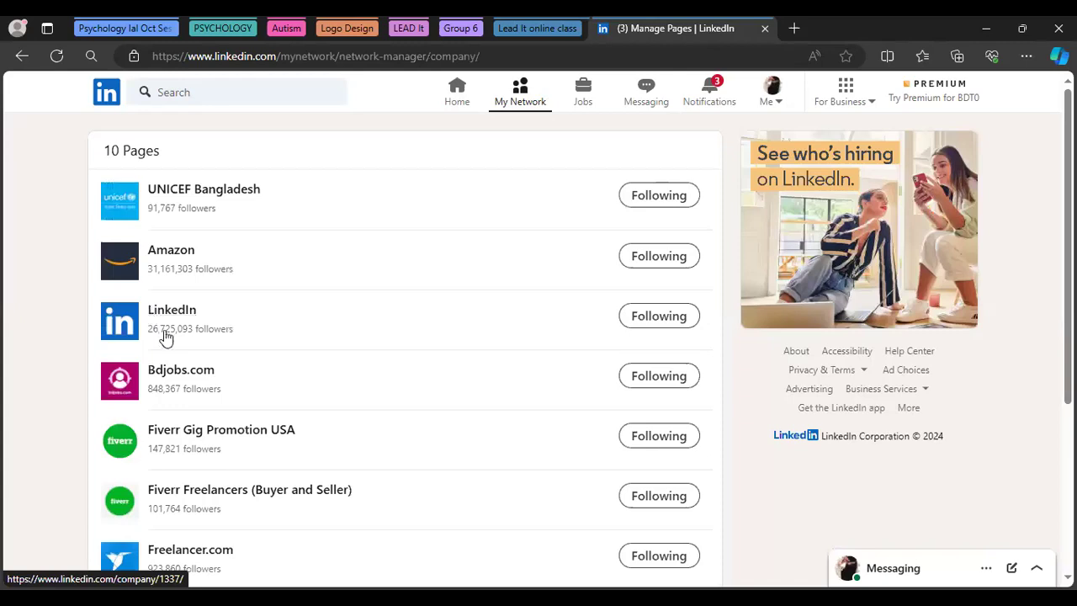
{"action": "left_click", "coordinate": [22, 58]}
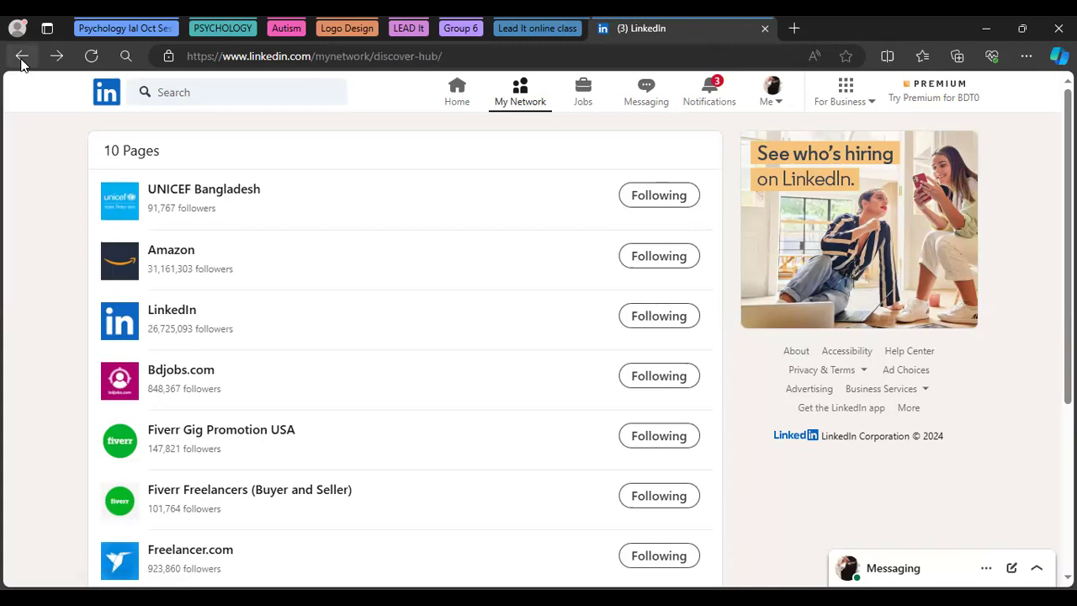
{"action": "left_click", "coordinate": [22, 57]}
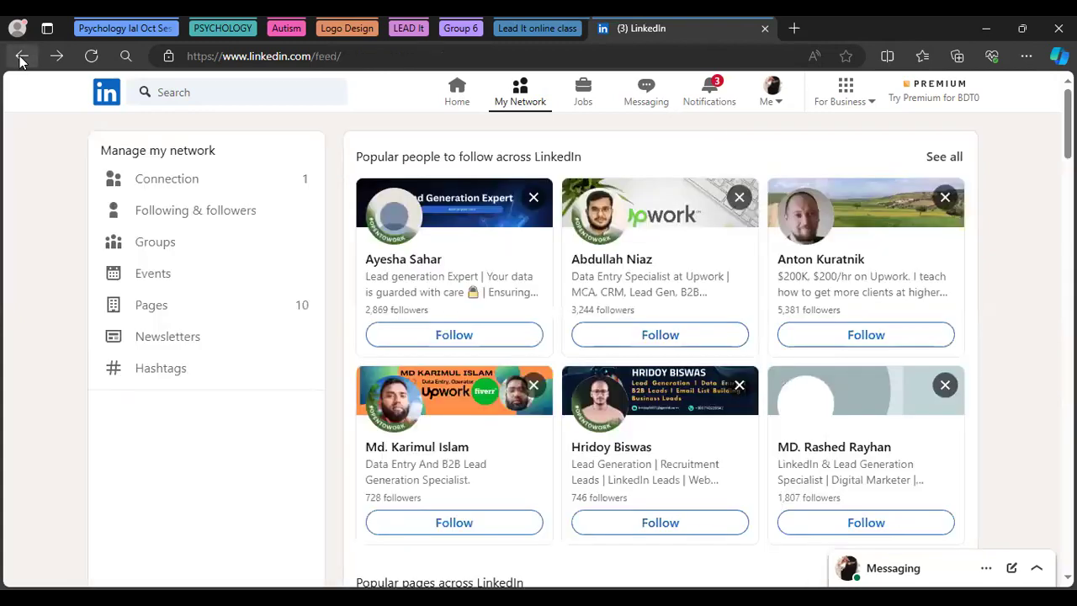
{"action": "left_click", "coordinate": [22, 57]}
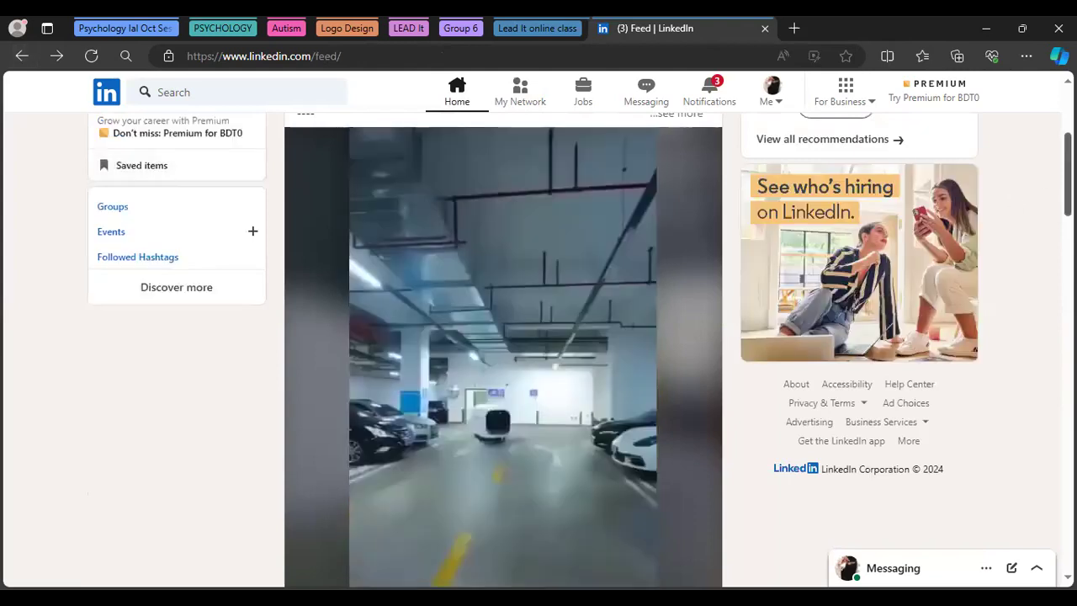
{"action": "scroll", "coordinate": [852, 136], "scroll_direction": "up", "scroll_amount": 3}
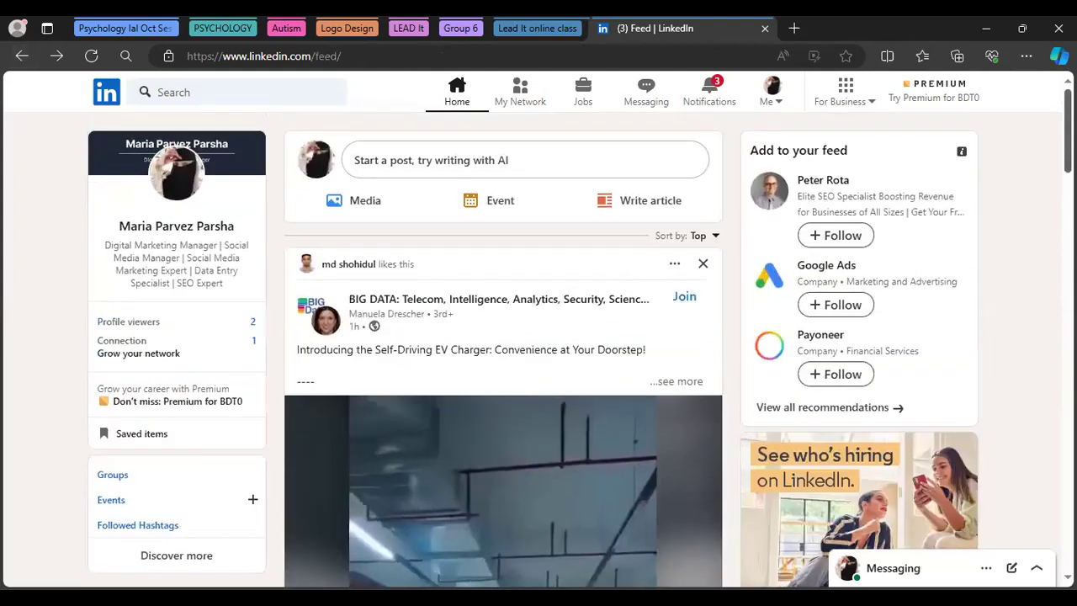
{"action": "left_click", "coordinate": [771, 101]}
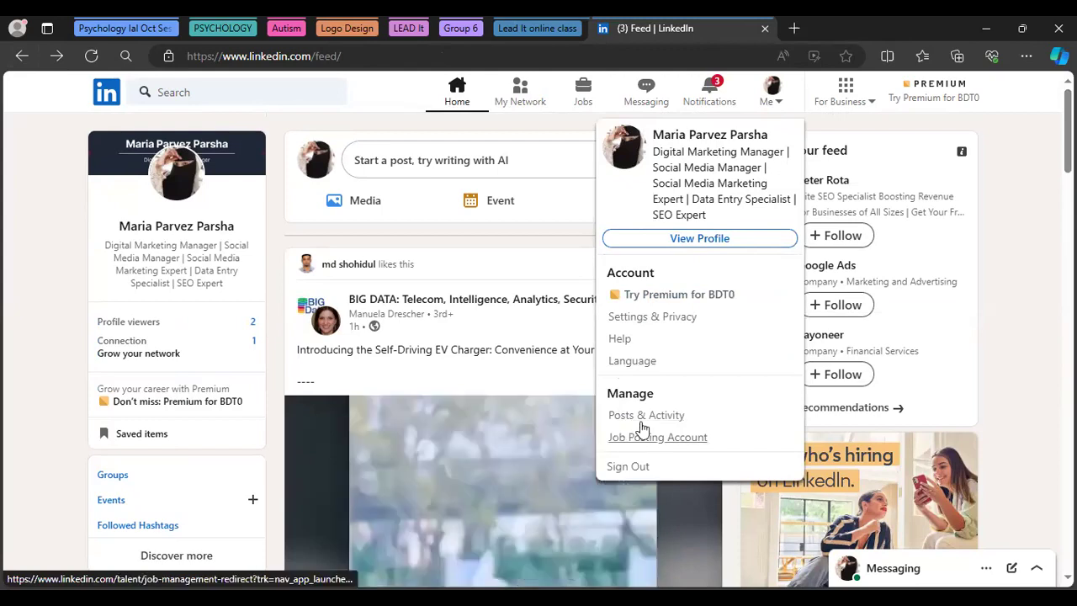
{"action": "left_click", "coordinate": [853, 106]}
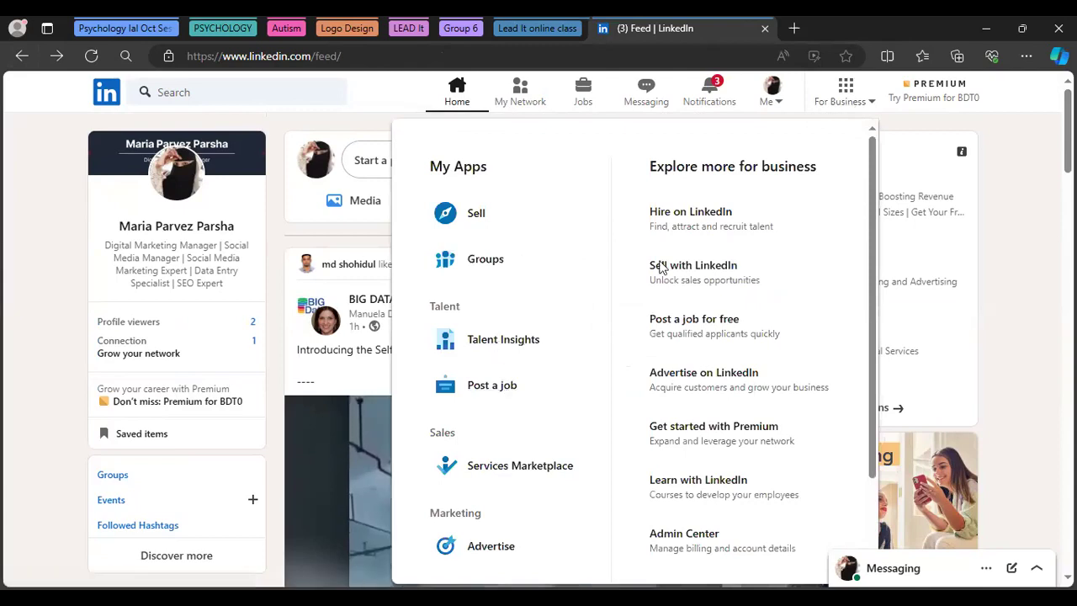
Scroll the For Business list down to Create a Company Page, then close it
{"action": "scroll", "coordinate": [858, 353], "scroll_direction": "down", "scroll_amount": 2}
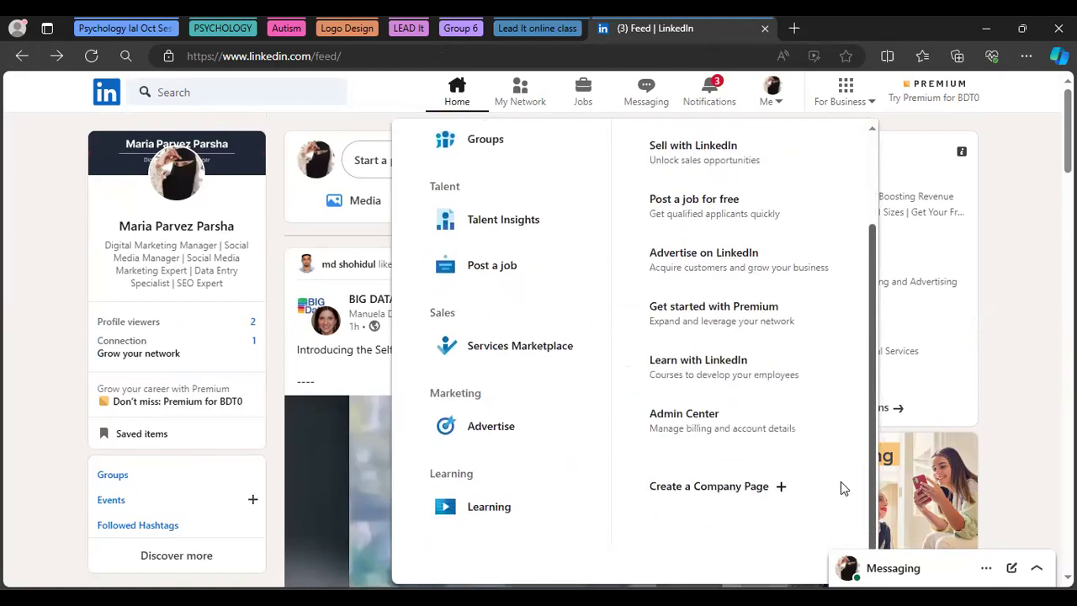
{"action": "left_click", "coordinate": [1014, 248]}
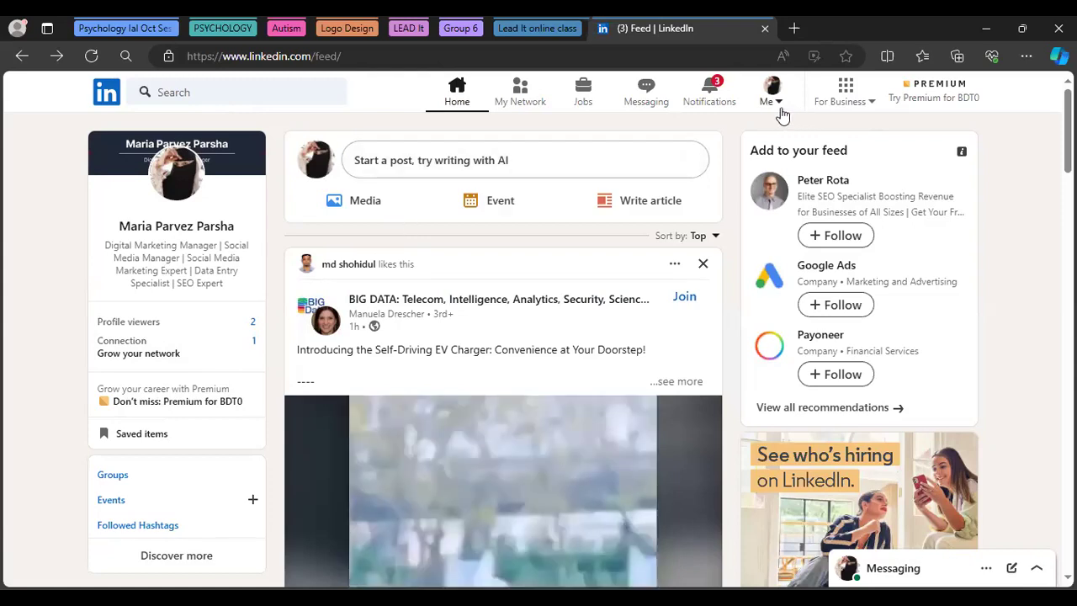
Visit the posts and activity page, then navigate back through the feed to the personal profile
{"action": "left_click", "coordinate": [771, 99]}
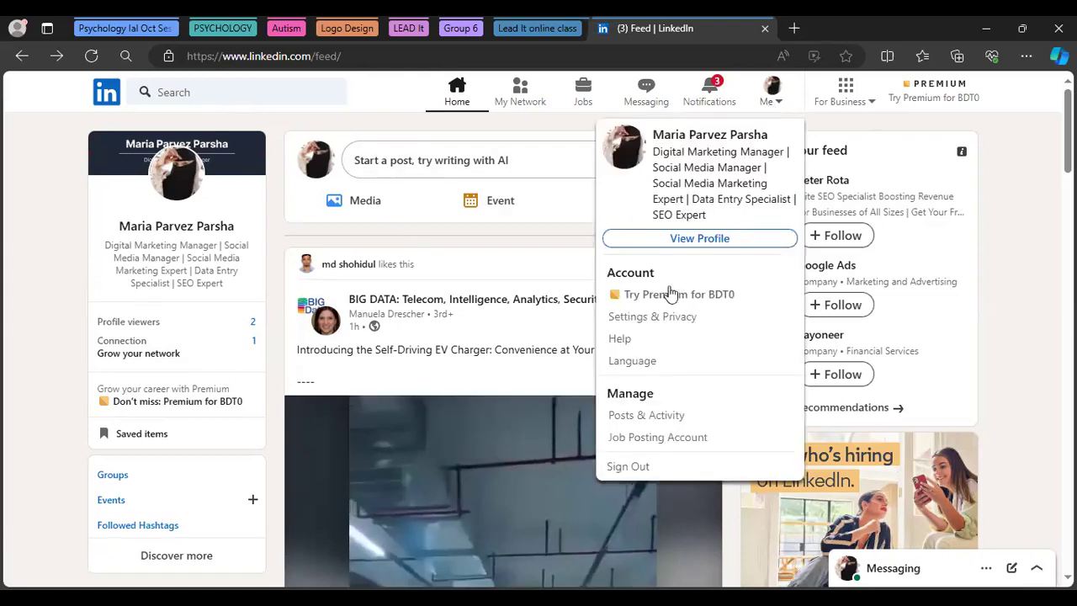
{"action": "left_click", "coordinate": [661, 417]}
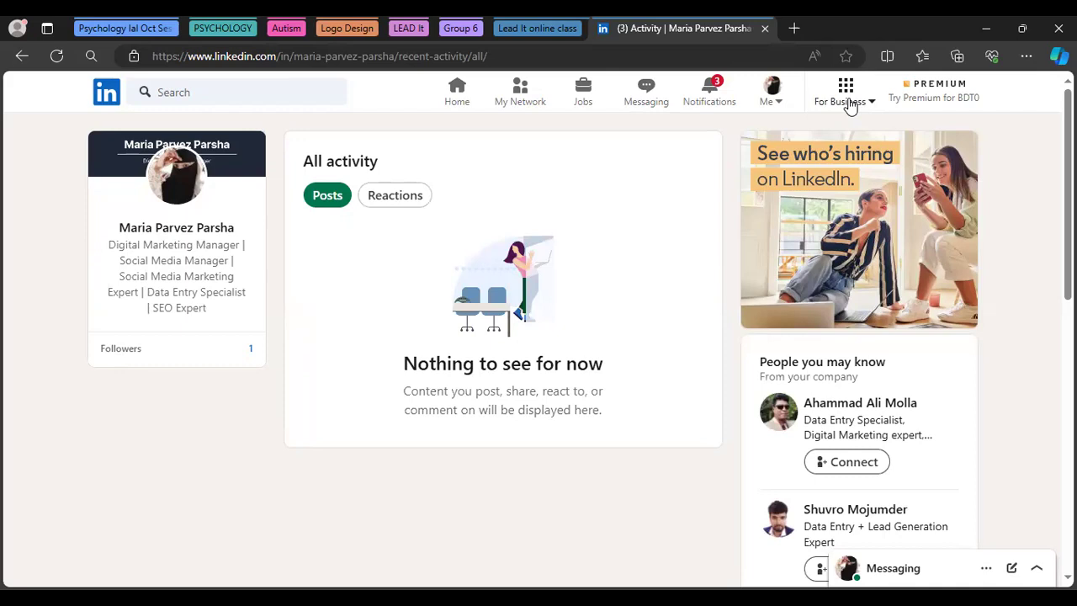
{"action": "right_click", "coordinate": [22, 55]}
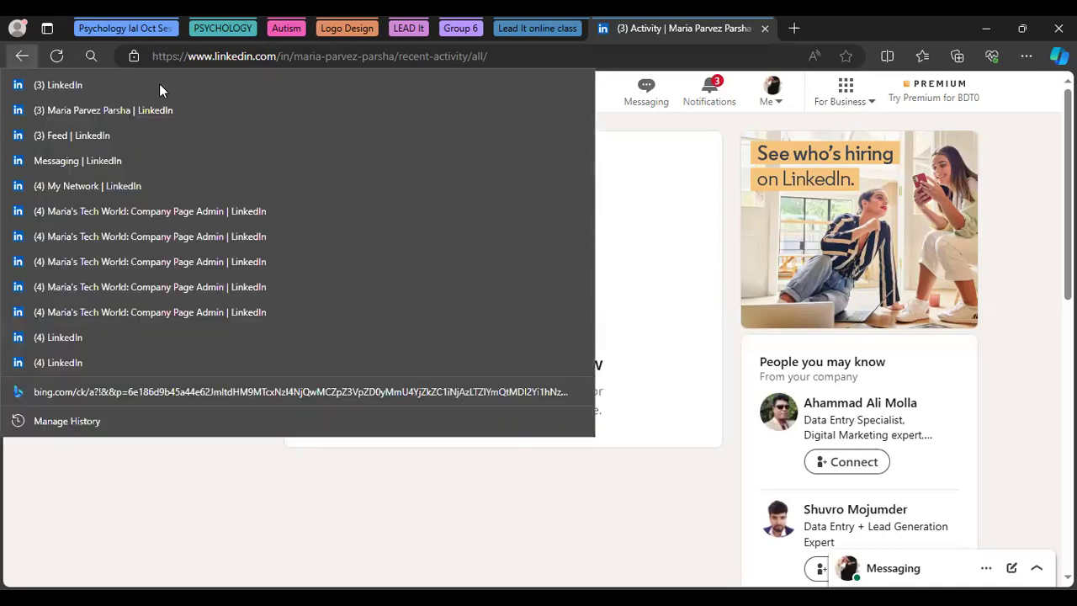
{"action": "left_click", "coordinate": [126, 488]}
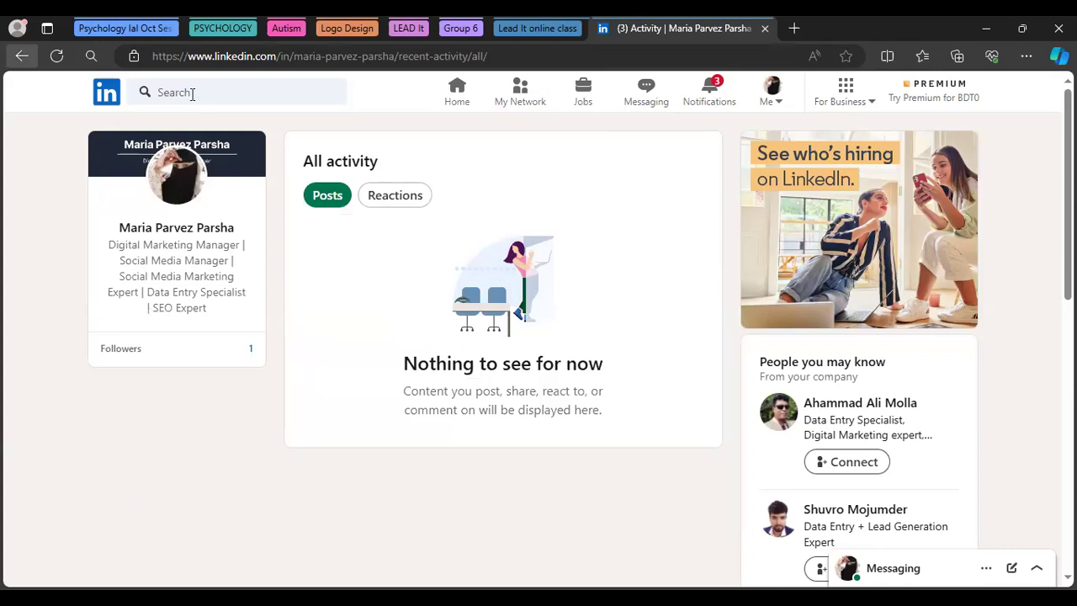
{"action": "left_click", "coordinate": [23, 57]}
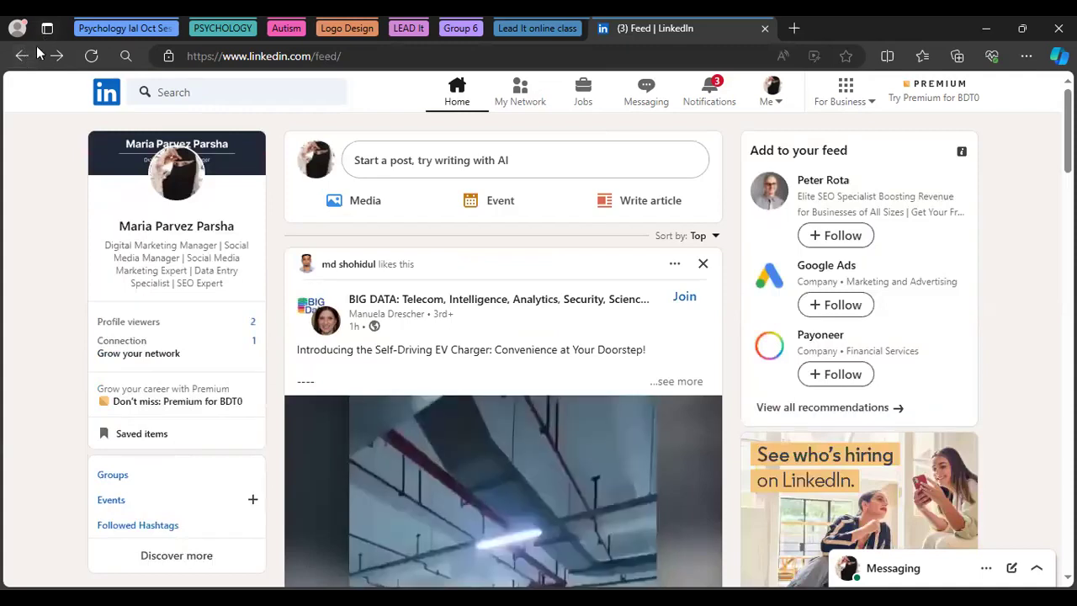
{"action": "left_click", "coordinate": [23, 57]}
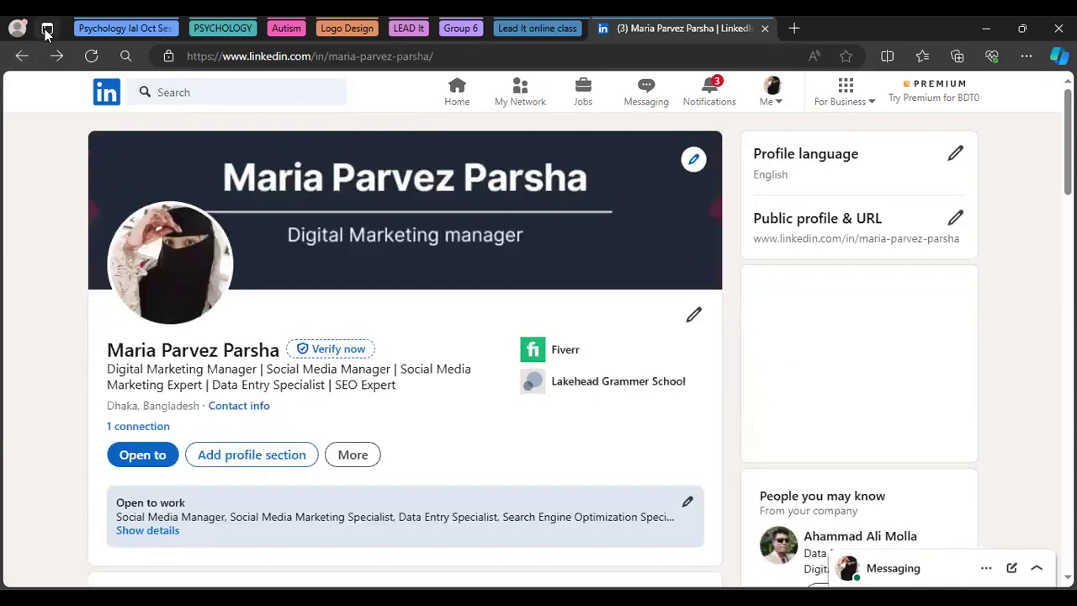
{"action": "left_click", "coordinate": [47, 30]}
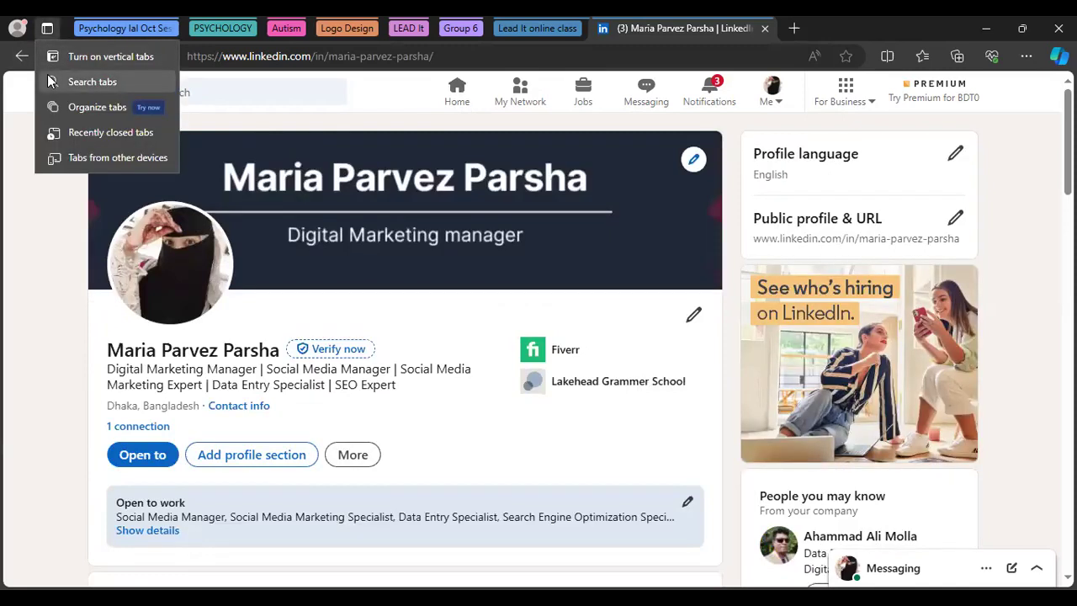
{"action": "left_click", "coordinate": [60, 133]}
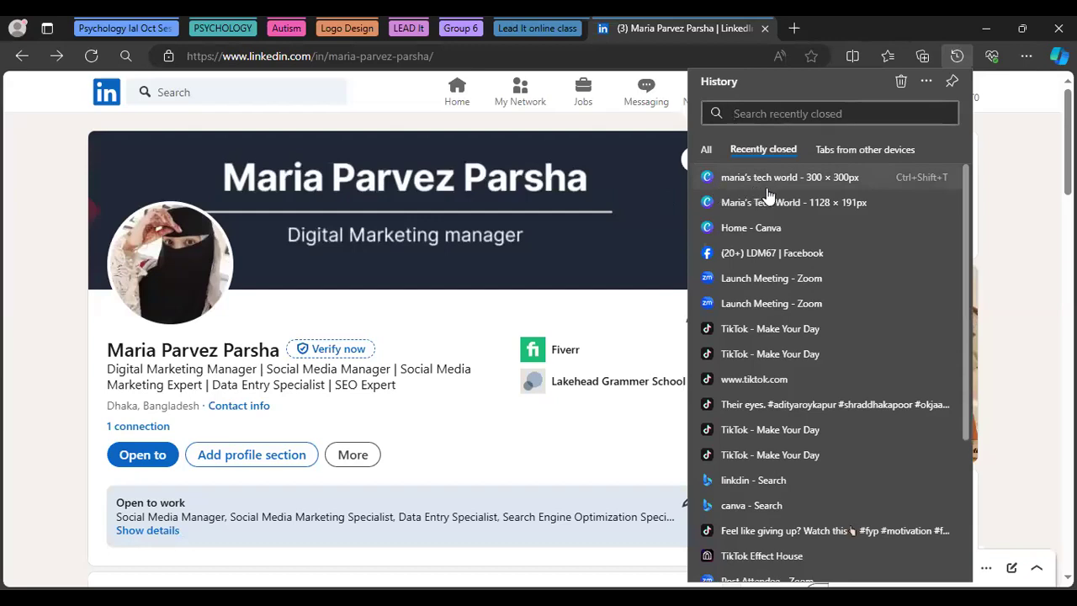
{"action": "mouse_move", "coordinate": [767, 195]}
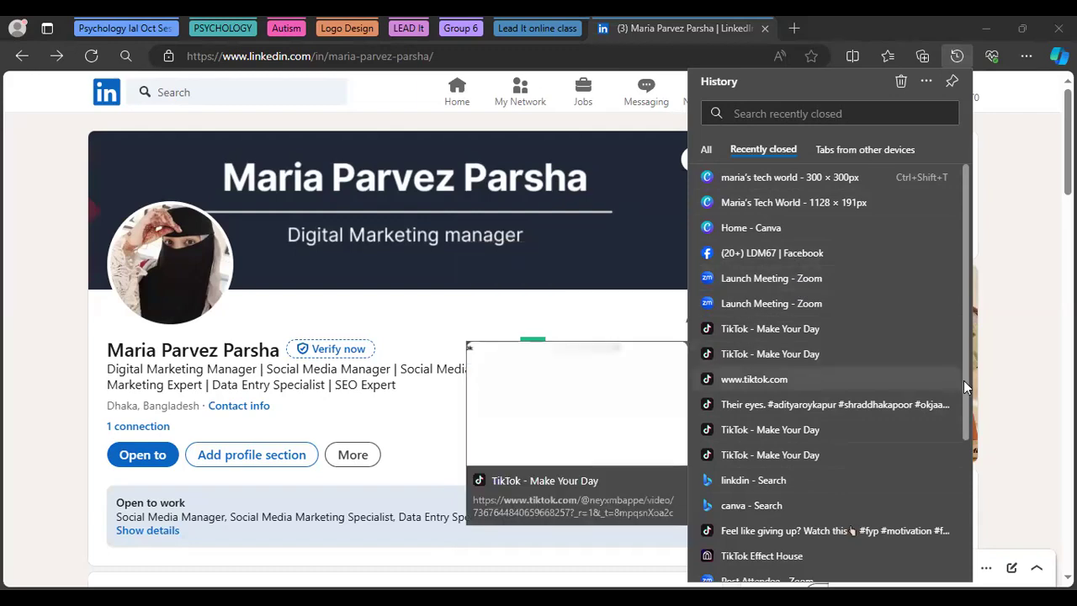
{"action": "mouse_move", "coordinate": [963, 380]}
{"action": "left_mouse_down"}
{"action": "mouse_move", "coordinate": [962, 429]}
{"action": "mouse_move", "coordinate": [974, 375]}
{"action": "left_mouse_up"}
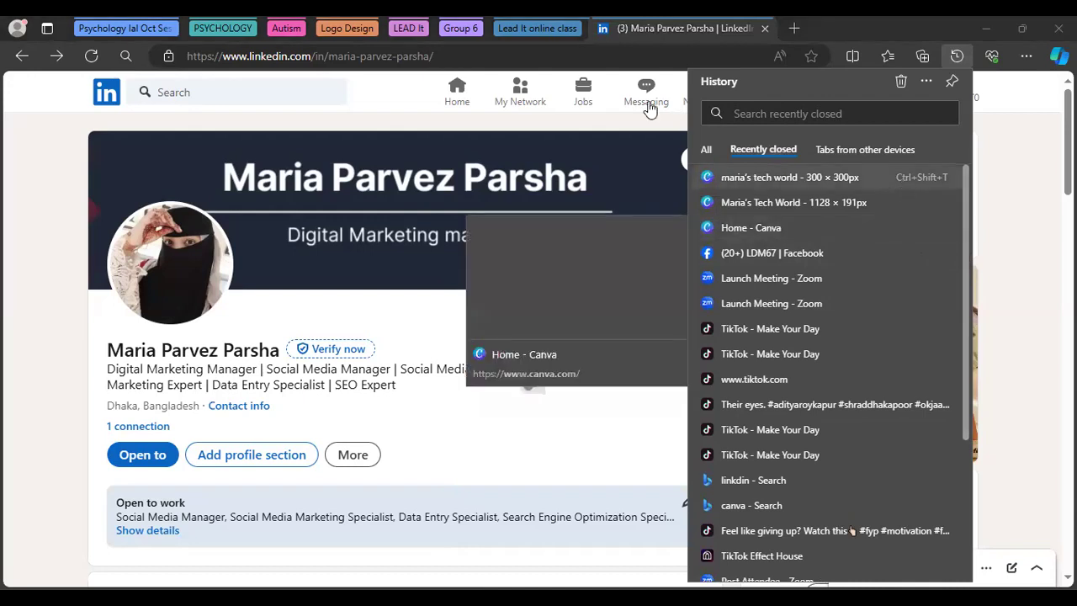
{"action": "left_click", "coordinate": [383, 102]}
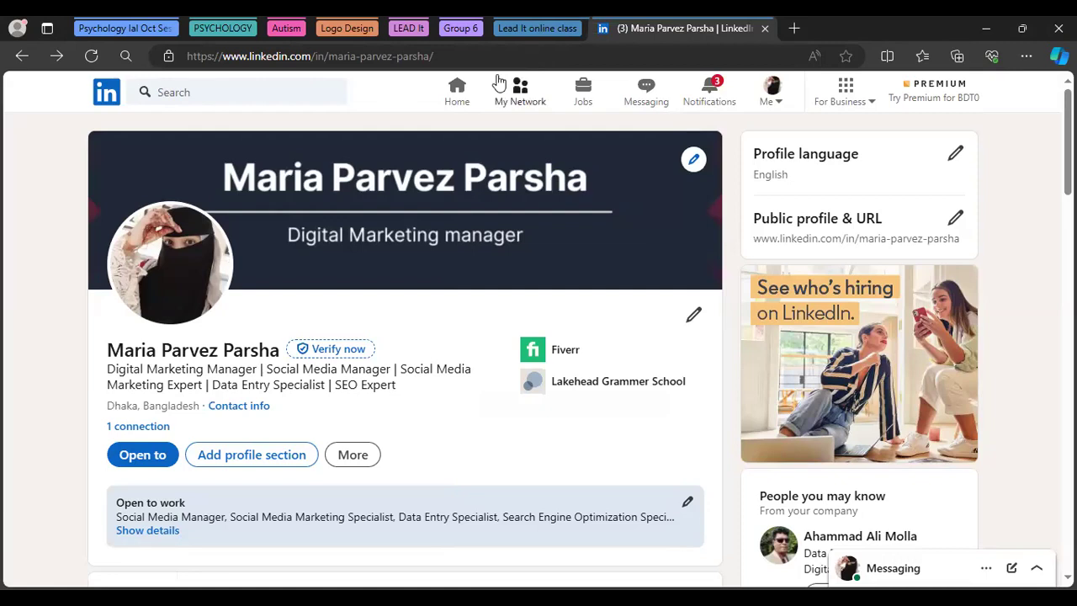
Open Notifications from the home feed and filter them to My posts
{"action": "left_click", "coordinate": [456, 104]}
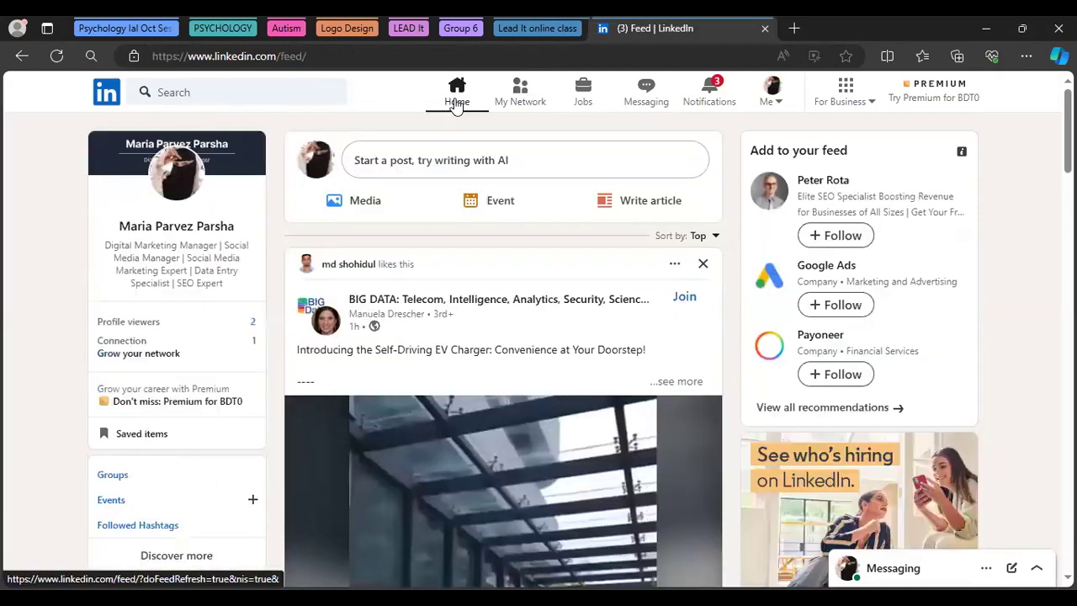
{"action": "left_click", "coordinate": [705, 100]}
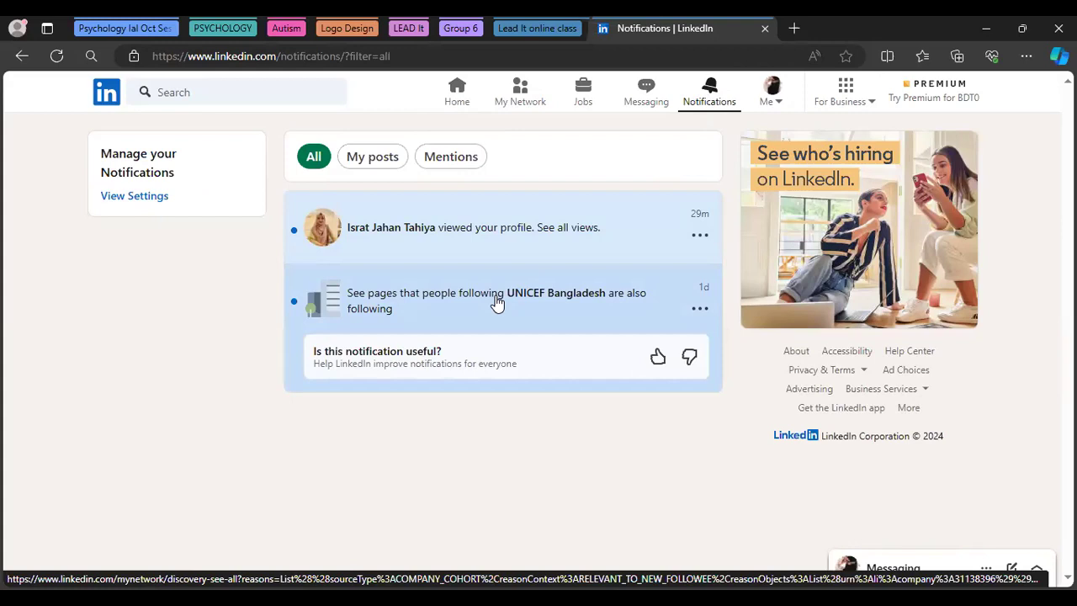
{"action": "left_click", "coordinate": [378, 161]}
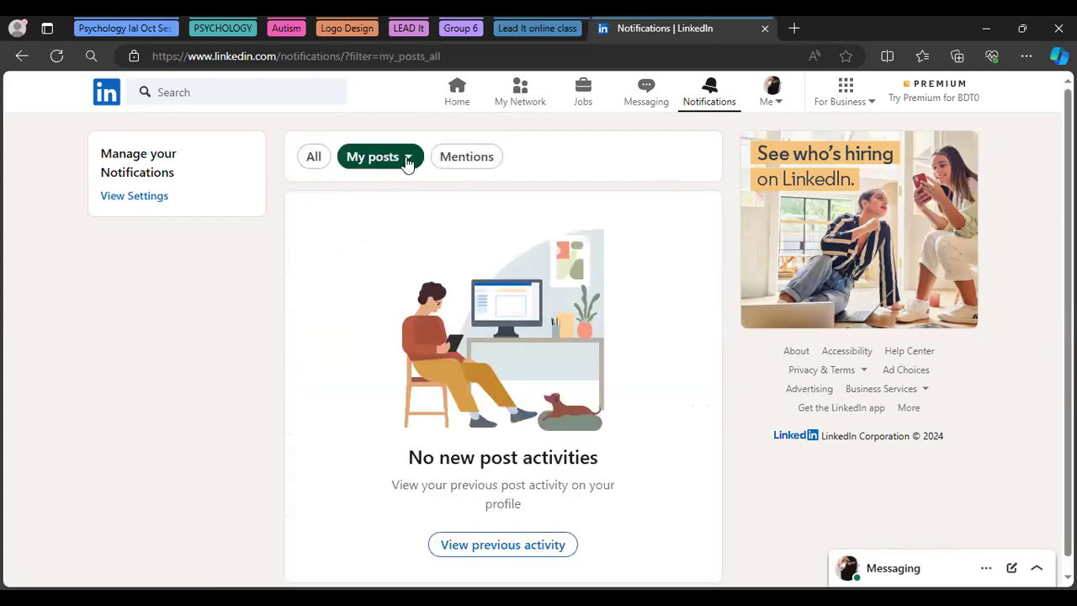
Search LinkedIn for "Maria's Tech world" and show all results
{"action": "left_click", "coordinate": [217, 94]}
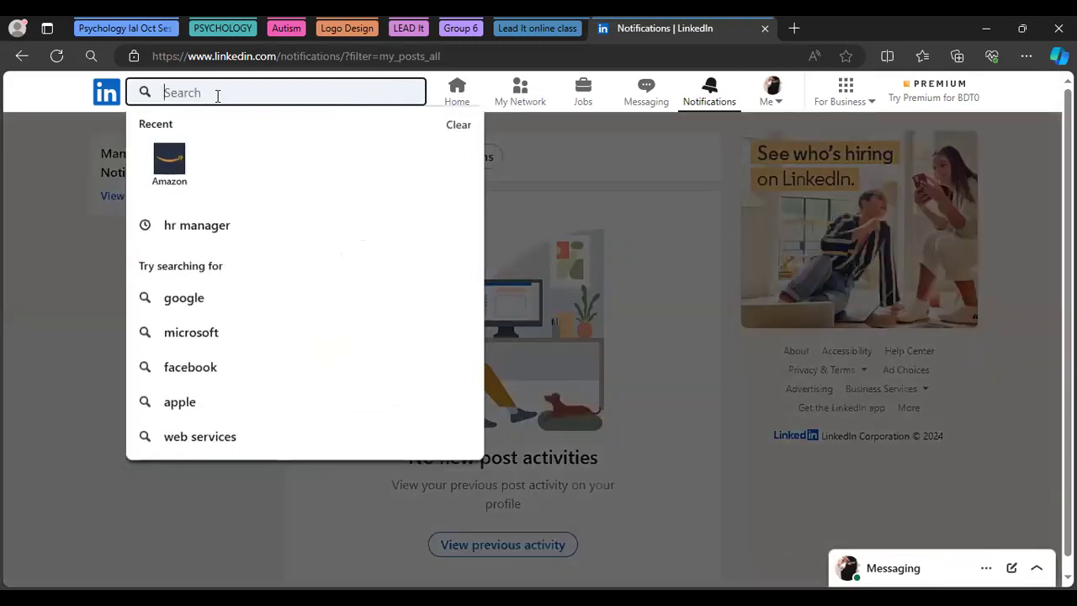
{"action": "type", "text": "Mar"}
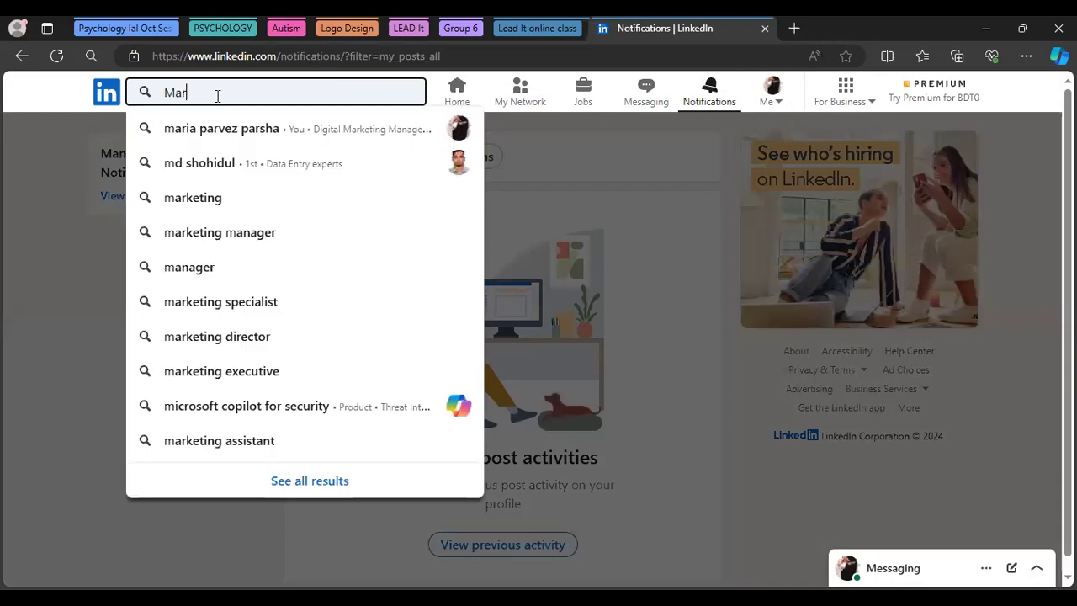
{"action": "type", "text": "ias"}
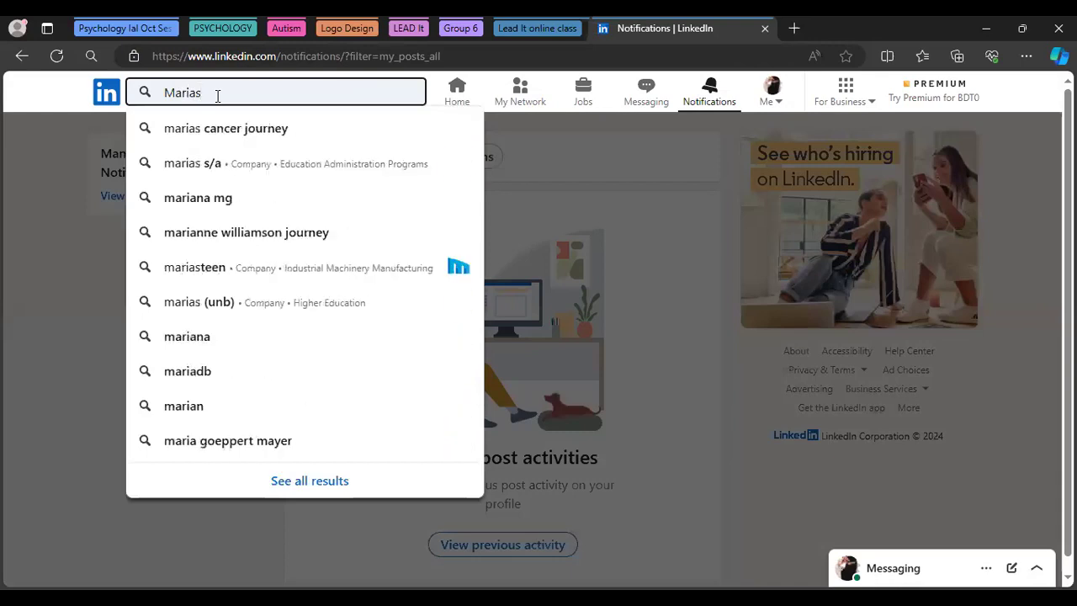
{"action": "key", "text": "BackSpace"}
{"action": "type", "text": "'s"}
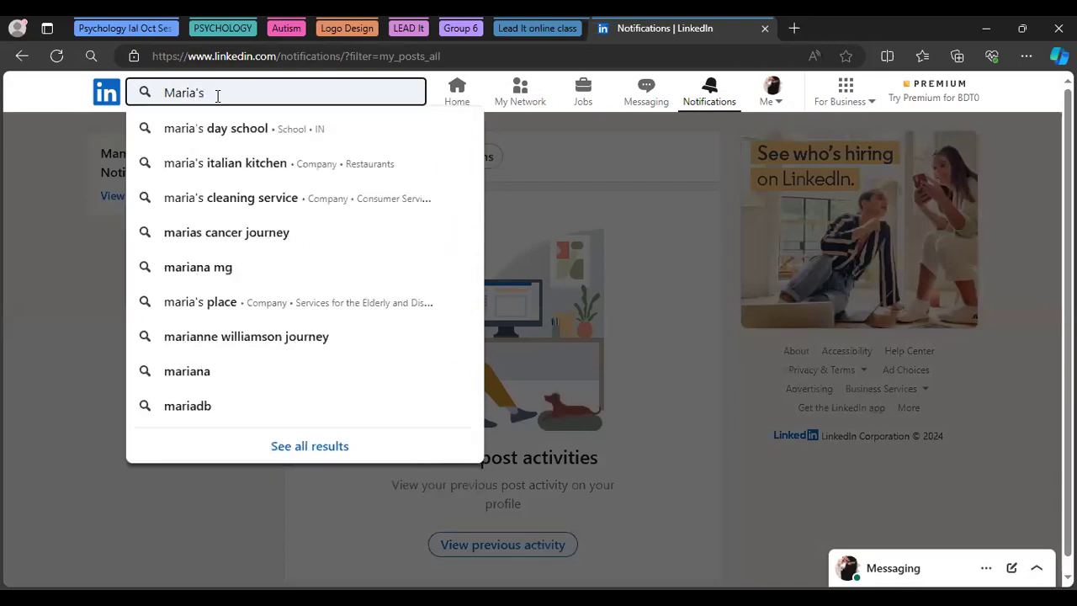
{"action": "type", "text": " Te"}
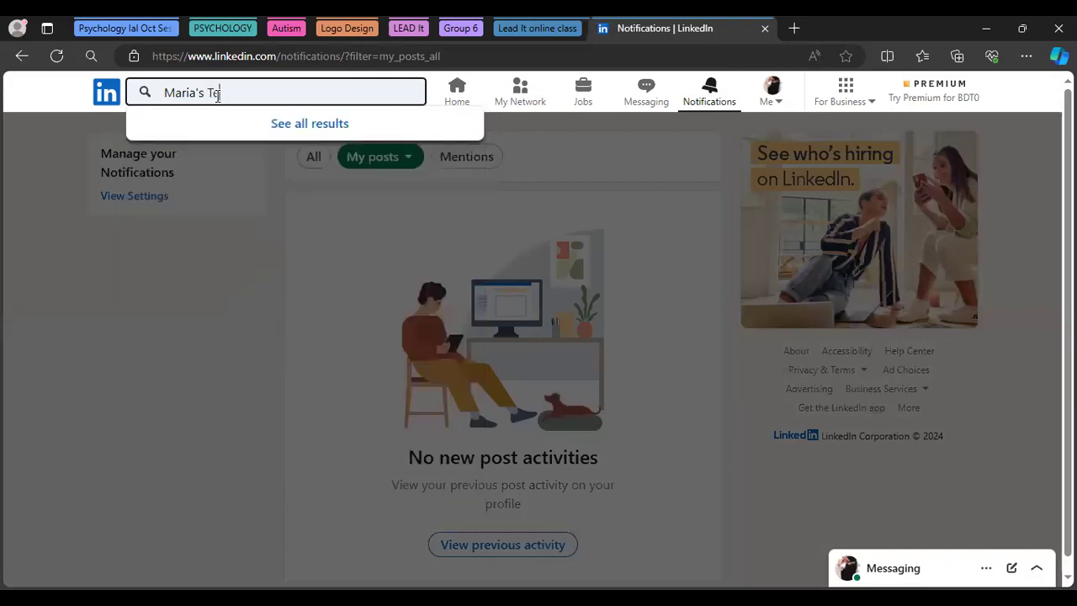
{"action": "type", "text": "ch world"}
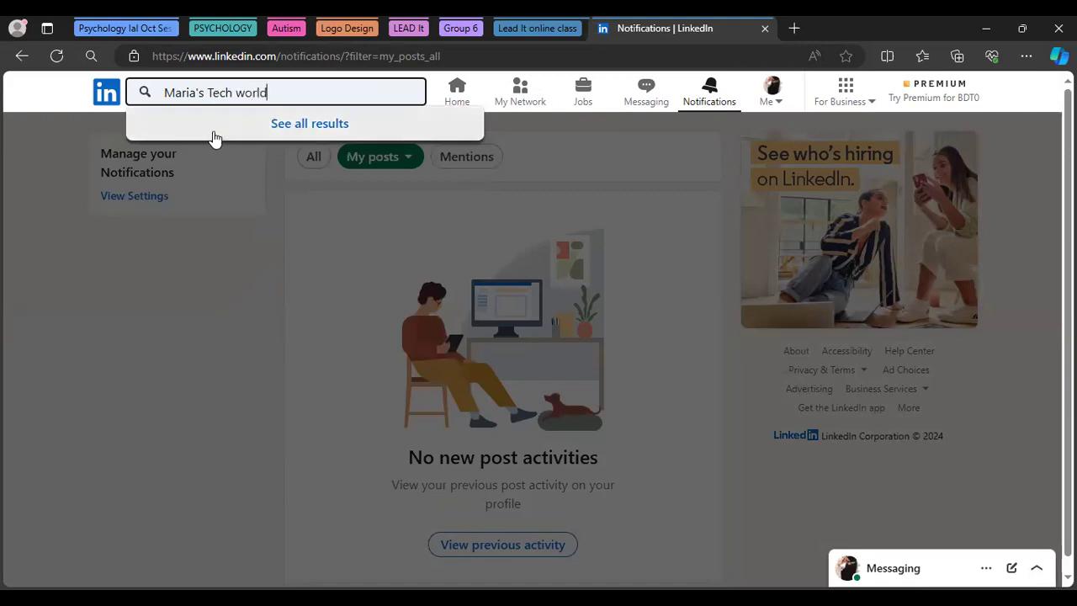
{"action": "left_click", "coordinate": [276, 128]}
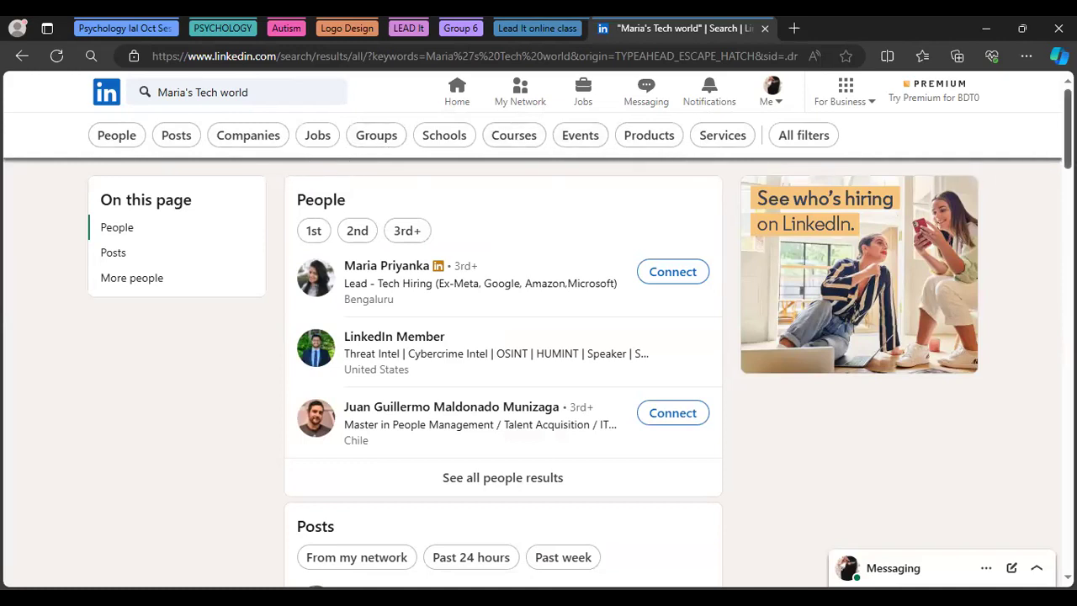
Filter the "Maria's Tech world" results to People (622 profiles) and scroll through them
{"action": "scroll", "coordinate": [503, 378], "scroll_direction": "down", "scroll_amount": 4}
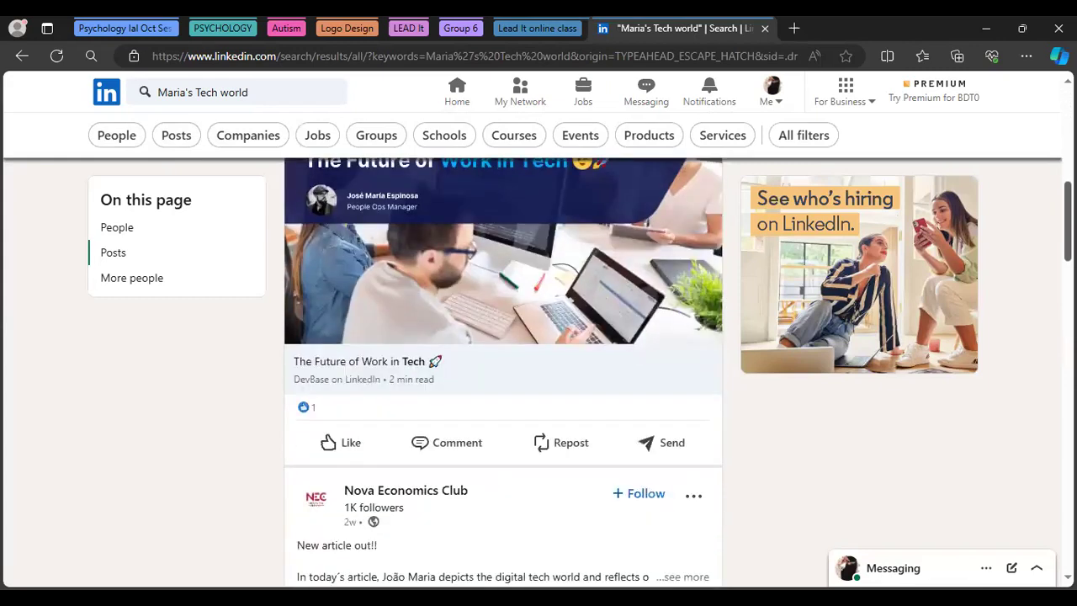
{"action": "scroll", "coordinate": [503, 373], "scroll_direction": "down", "scroll_amount": 2}
{"action": "scroll", "coordinate": [503, 373], "scroll_direction": "up", "scroll_amount": 10}
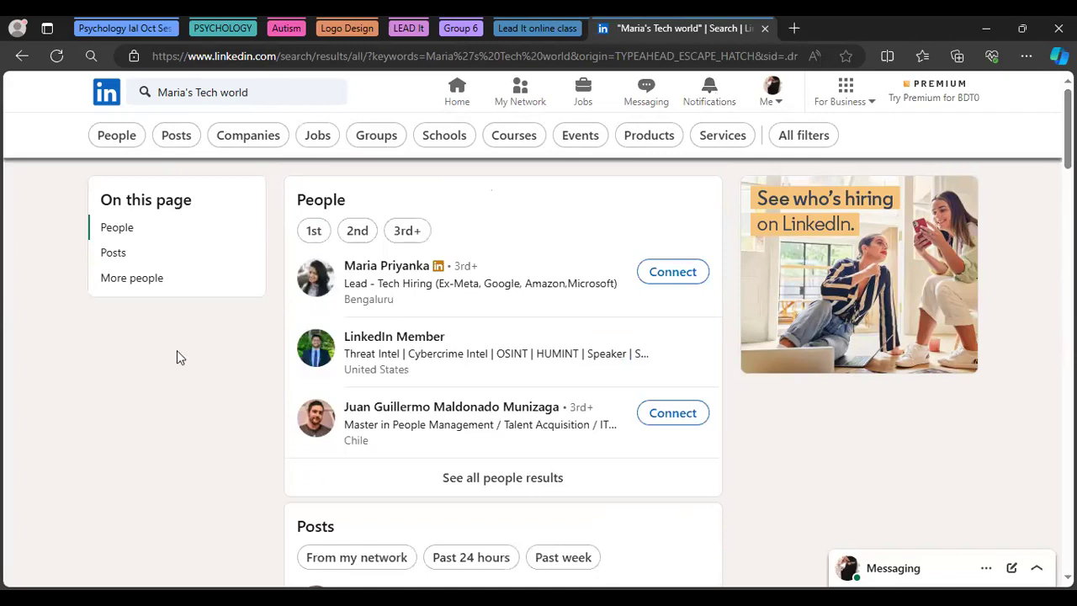
{"action": "left_click", "coordinate": [117, 135]}
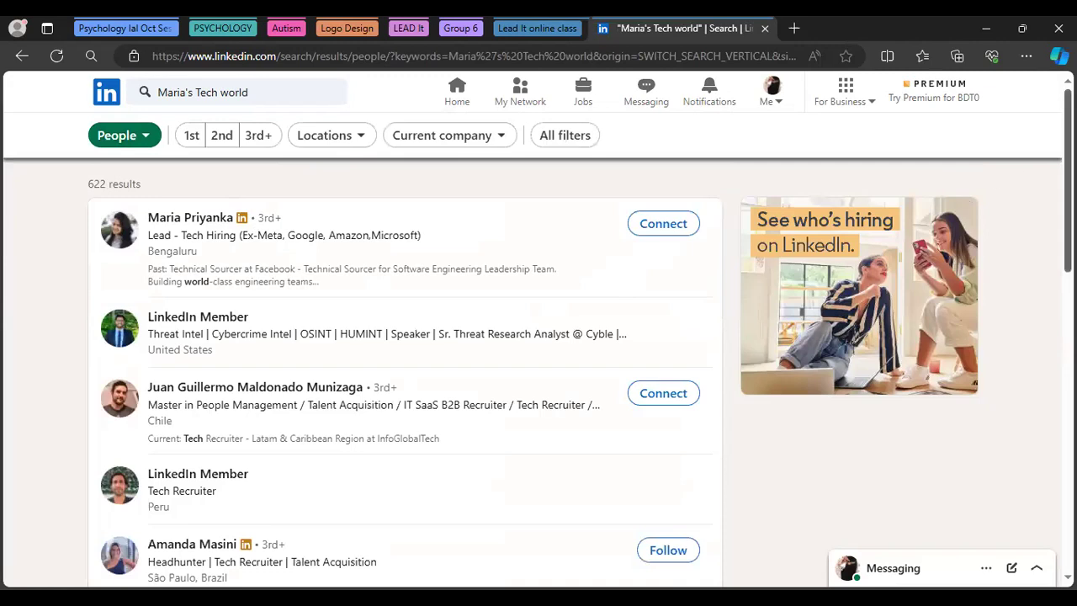
{"action": "scroll", "coordinate": [404, 370], "scroll_direction": "down", "scroll_amount": 4}
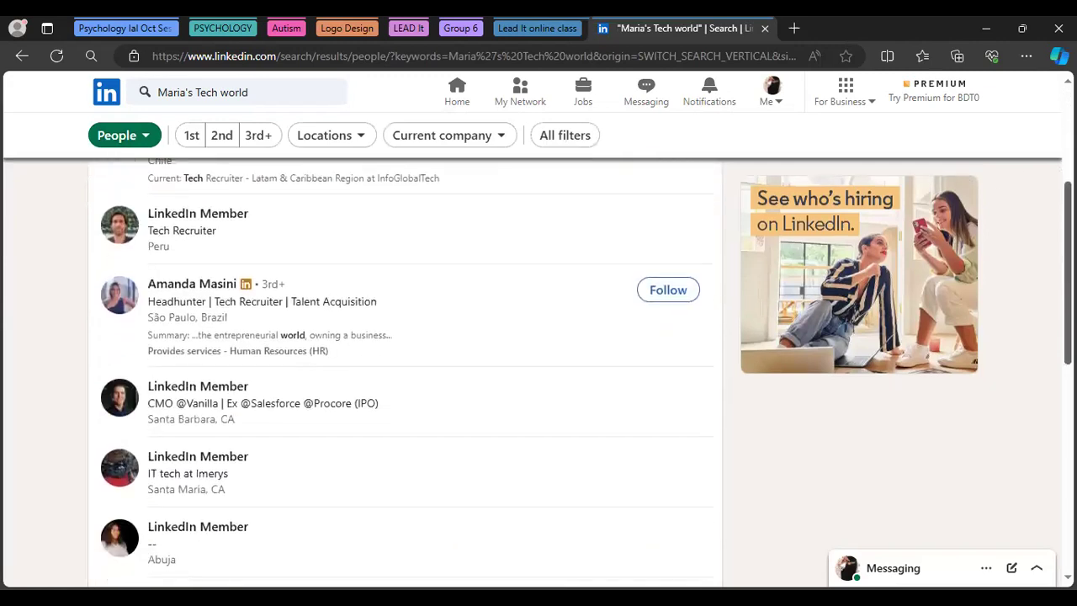
{"action": "scroll", "coordinate": [404, 370], "scroll_direction": "down", "scroll_amount": 4}
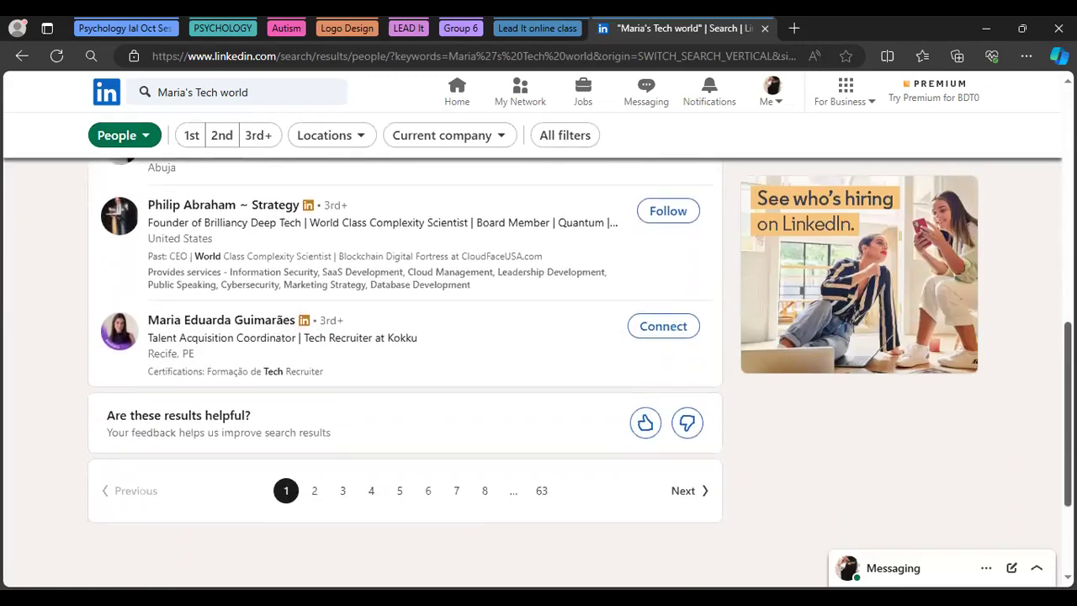
{"action": "scroll", "coordinate": [404, 370], "scroll_direction": "down", "scroll_amount": 1}
{"action": "scroll", "coordinate": [404, 370], "scroll_direction": "up", "scroll_amount": 12}
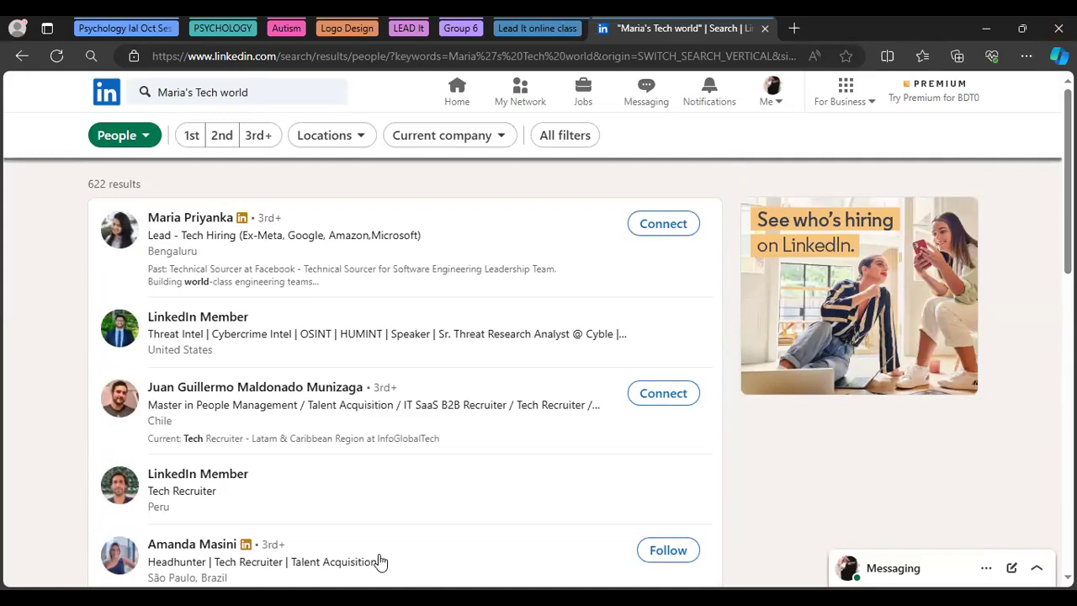
{"action": "left_click", "coordinate": [776, 102]}
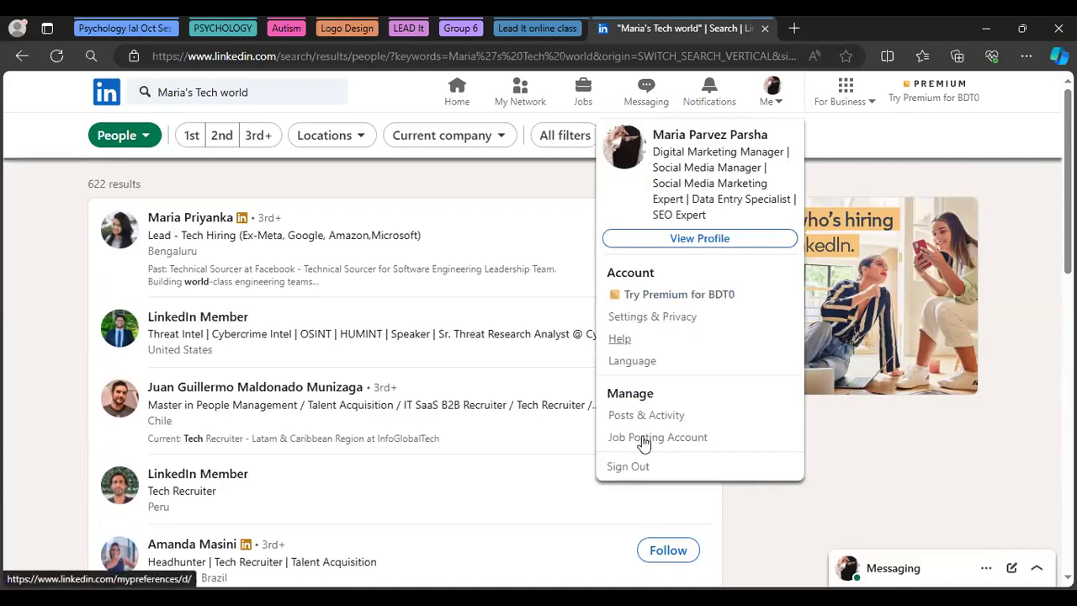
Go back to the home feed and open the For Business apps and services list
{"action": "left_click", "coordinate": [458, 95]}
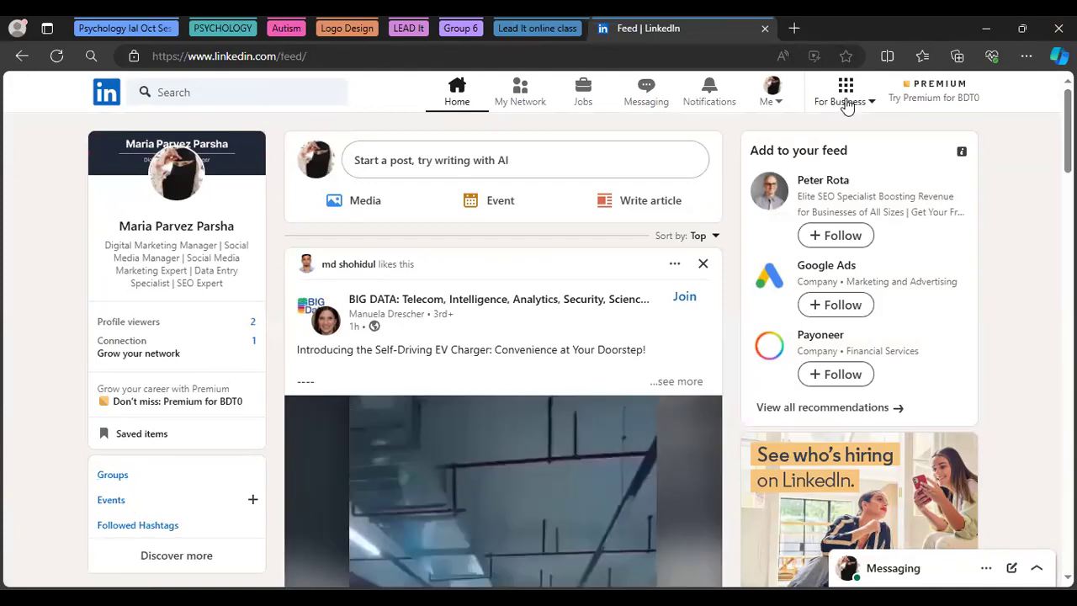
{"action": "left_click", "coordinate": [846, 101]}
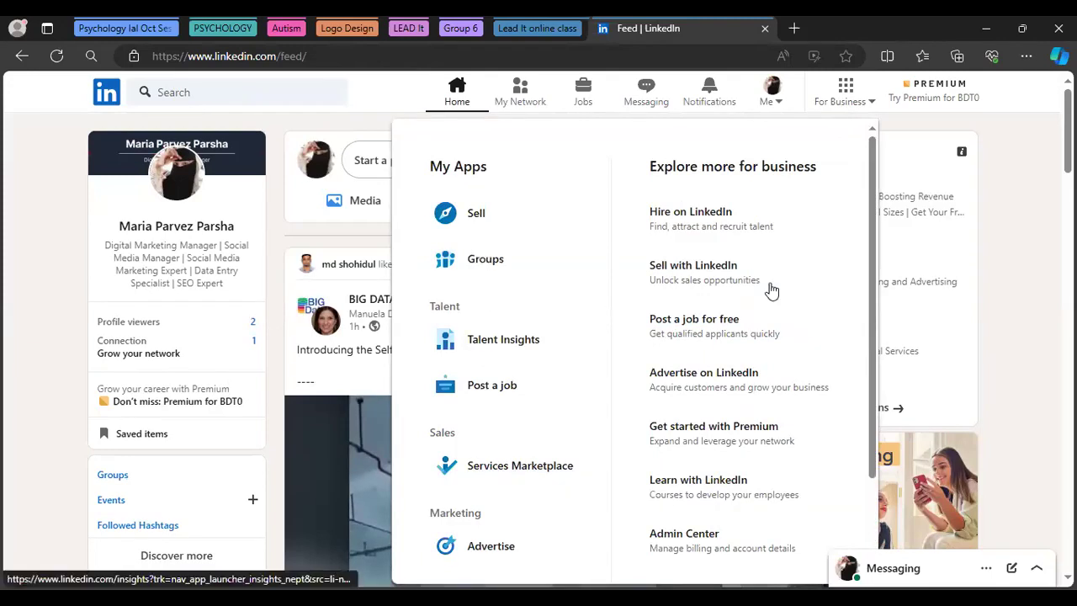
Look at LinkedIn's Create a Company Page type chooser, then go back to the home feed
{"action": "scroll", "coordinate": [873, 454], "scroll_direction": "down", "scroll_amount": 2}
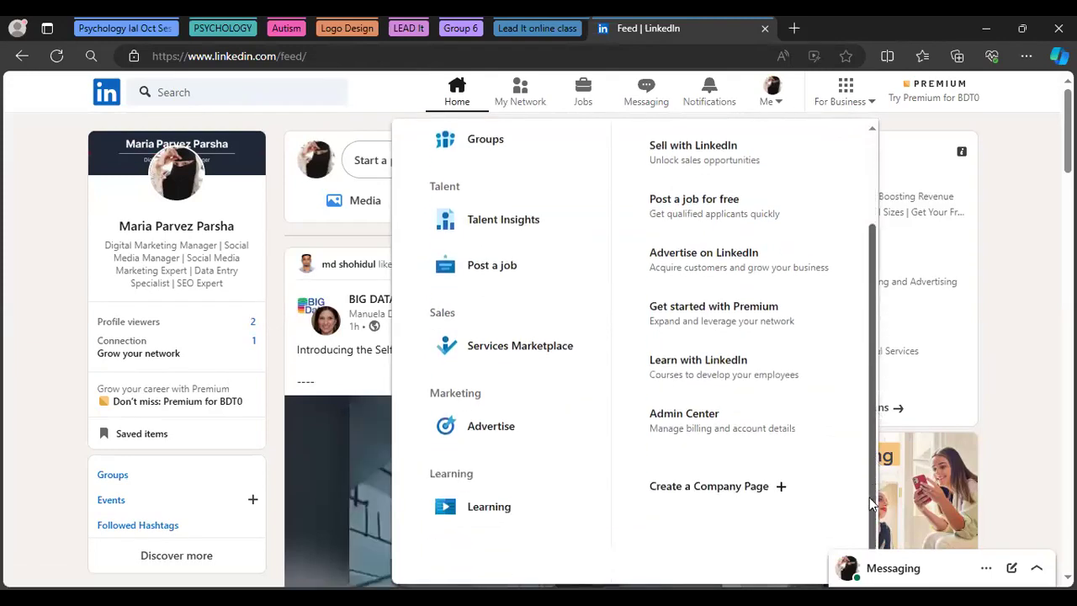
{"action": "left_click", "coordinate": [743, 488]}
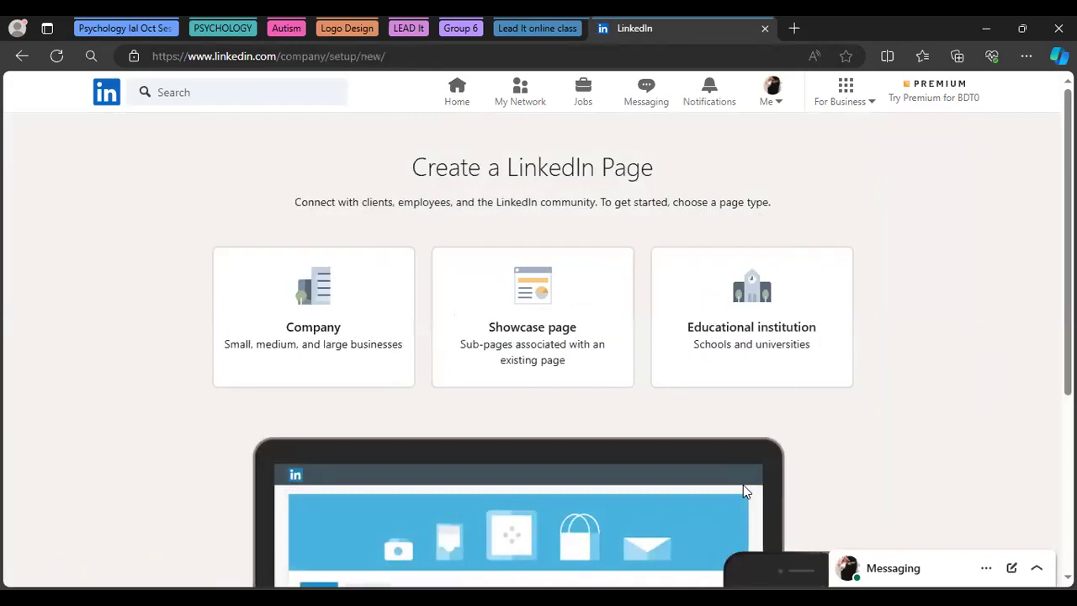
{"action": "left_click", "coordinate": [22, 57]}
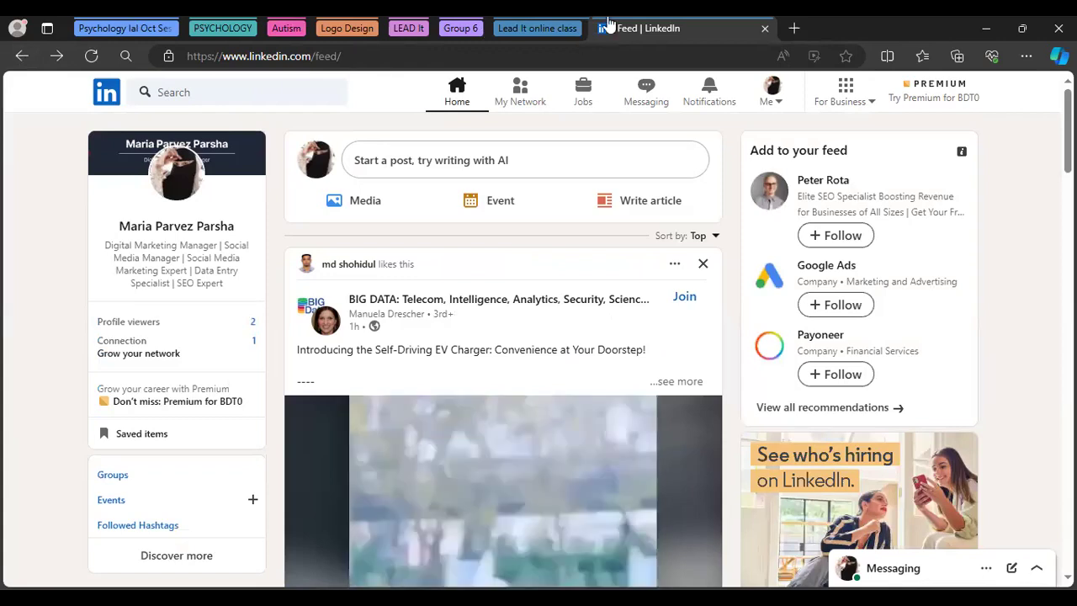
Go through My Network and Messaging to reach the Maria's Tech World page admin inbox
{"action": "left_click", "coordinate": [520, 95]}
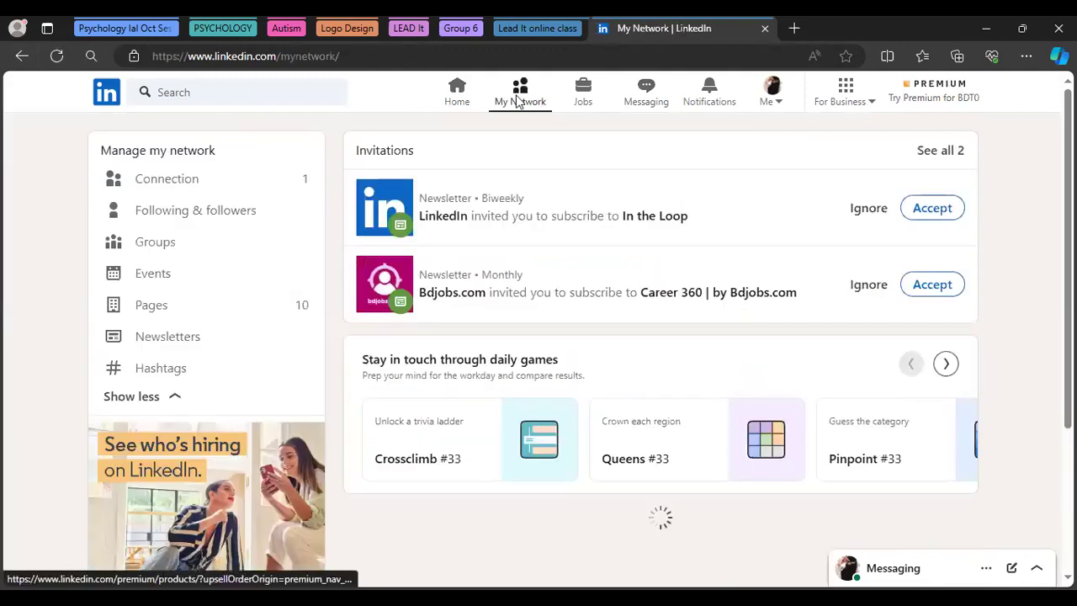
{"action": "left_click", "coordinate": [646, 94]}
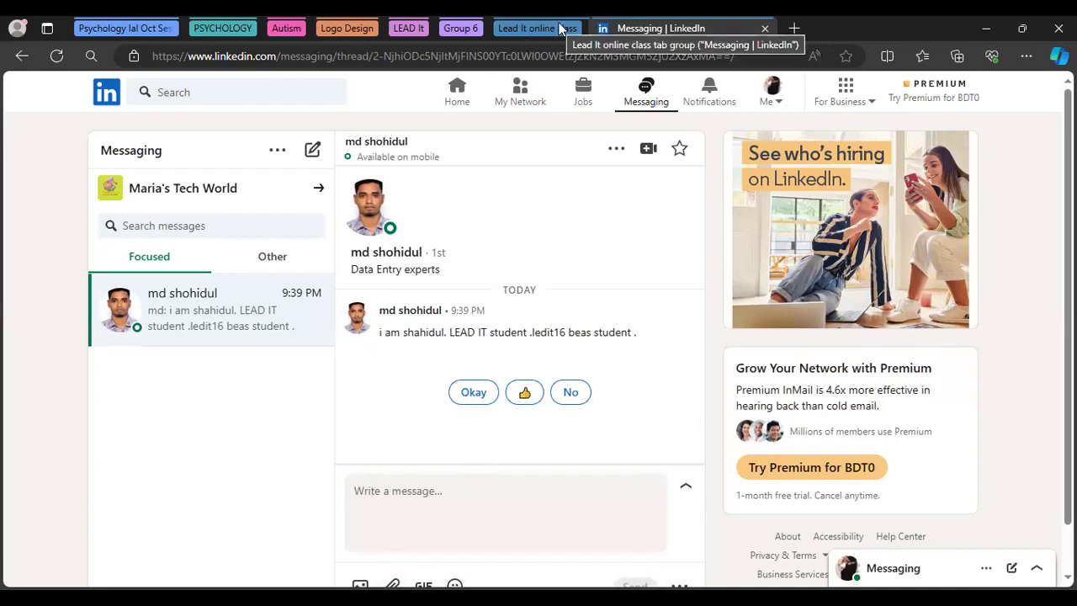
{"action": "left_click", "coordinate": [151, 191]}
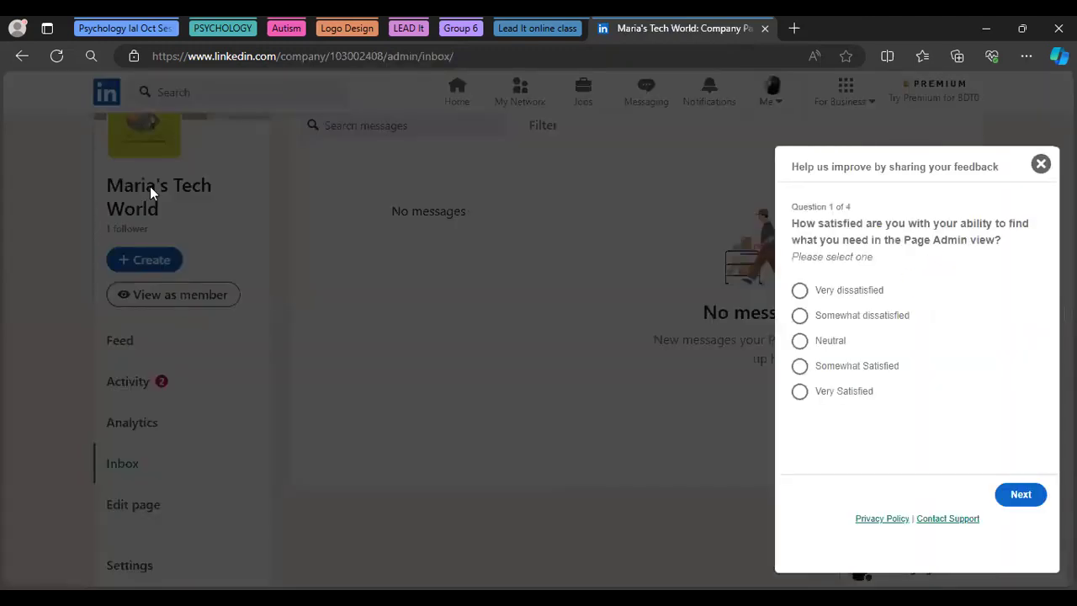
Dismiss the feedback survey and reveal the Upload cover image option (1,128 x 191 px)
{"action": "left_click", "coordinate": [1041, 165]}
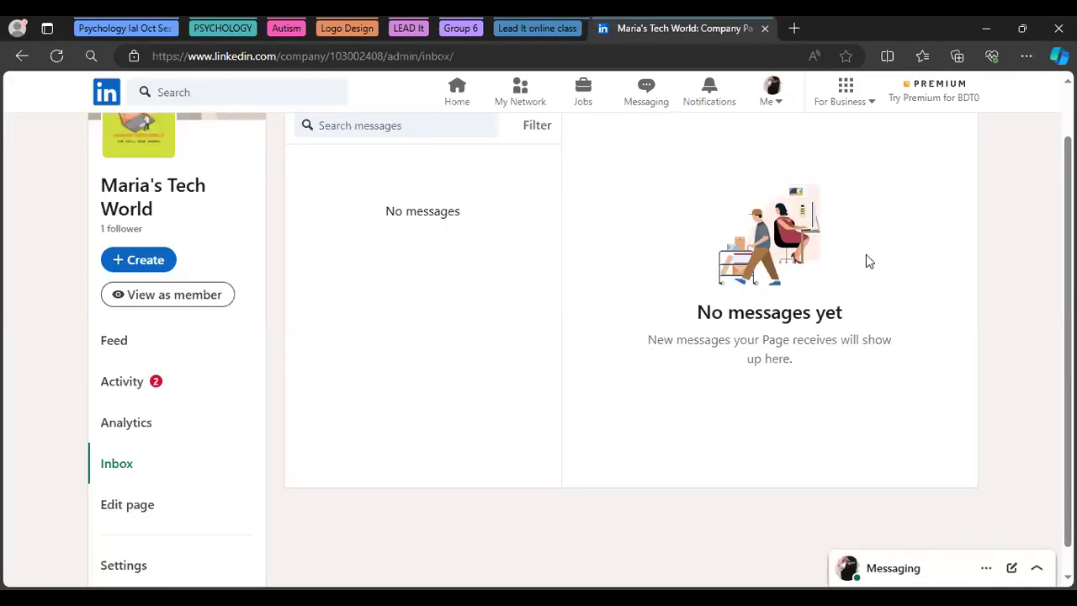
{"action": "scroll", "coordinate": [580, 342], "scroll_direction": "up", "scroll_amount": 1}
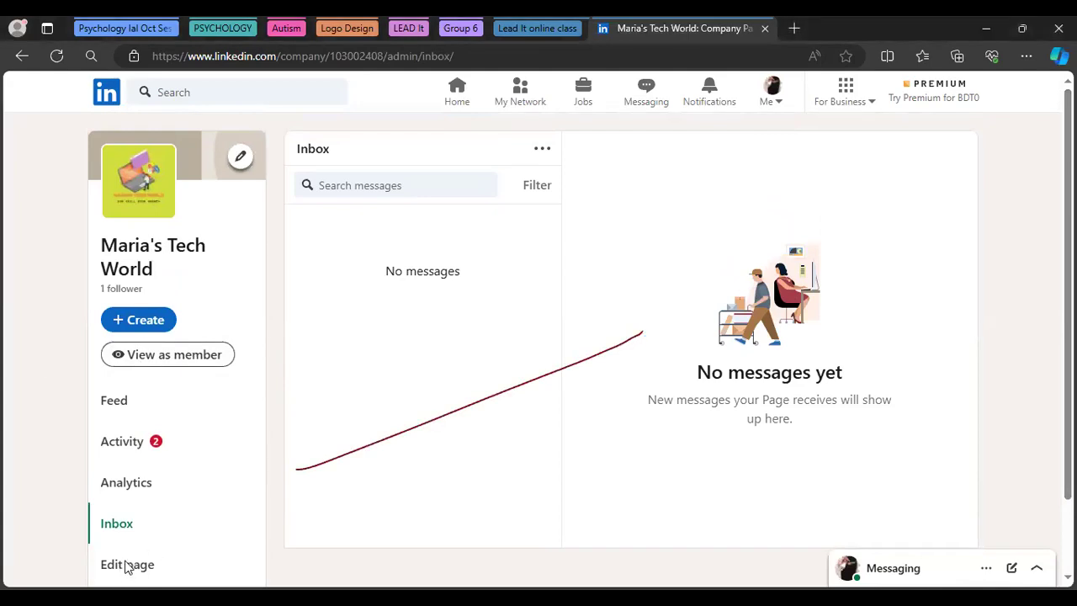
{"action": "left_click", "coordinate": [241, 158]}
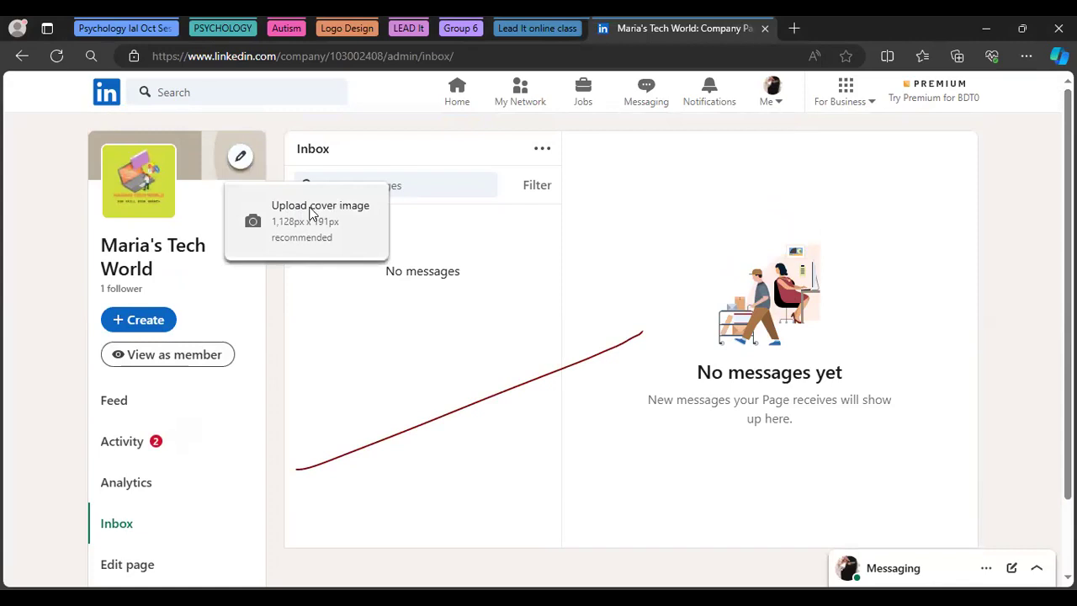
Upload 'Maria's Tech World (1)' from Downloads and apply it as the page's cover image
{"action": "left_click", "coordinate": [312, 212]}
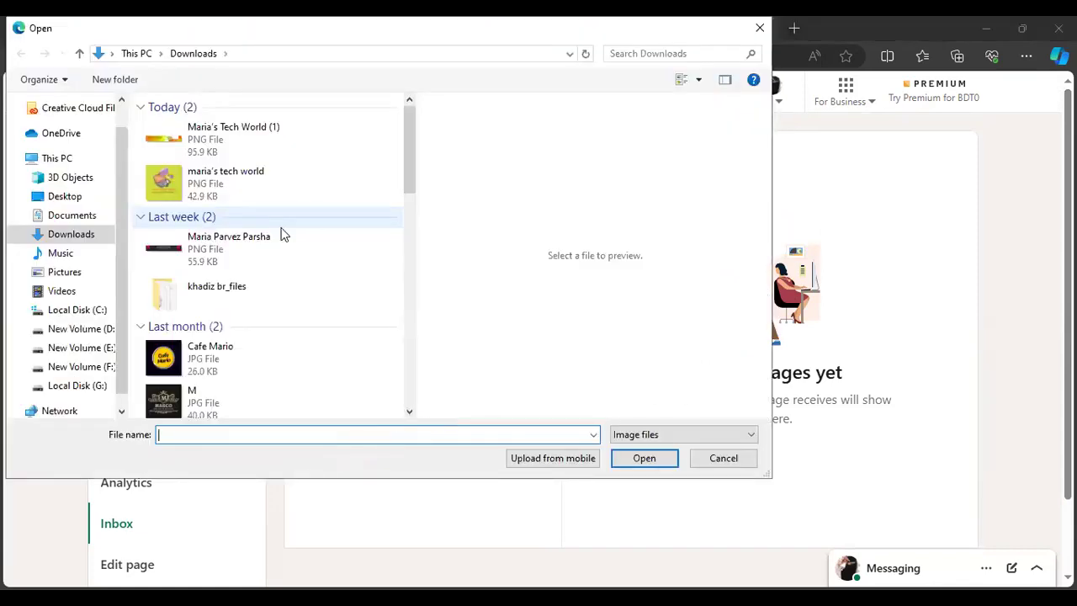
{"action": "left_click", "coordinate": [283, 235]}
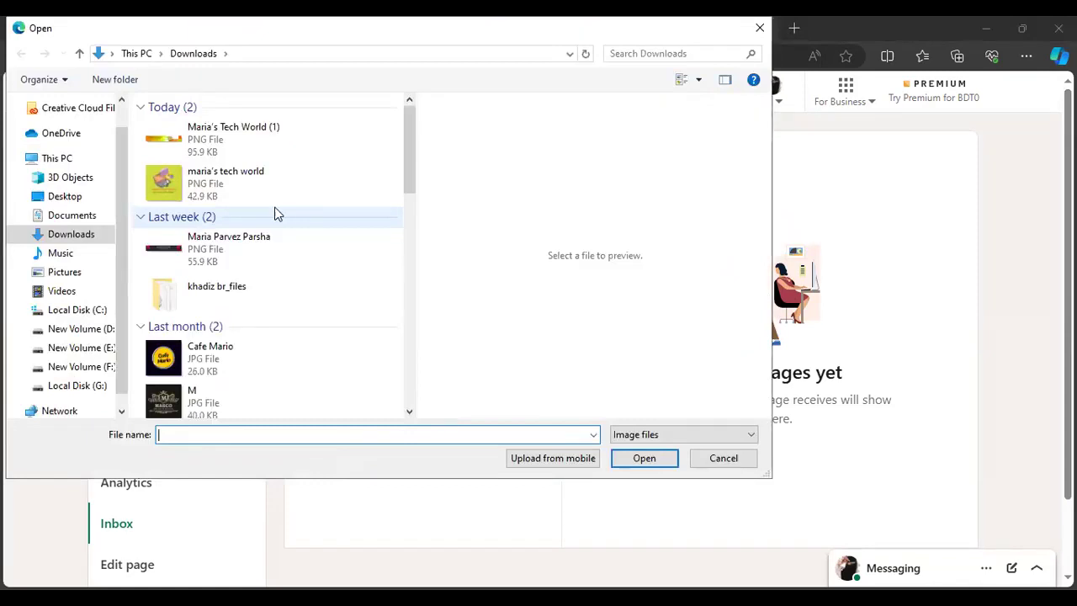
{"action": "left_click", "coordinate": [248, 139]}
{"action": "left_click", "coordinate": [645, 458]}
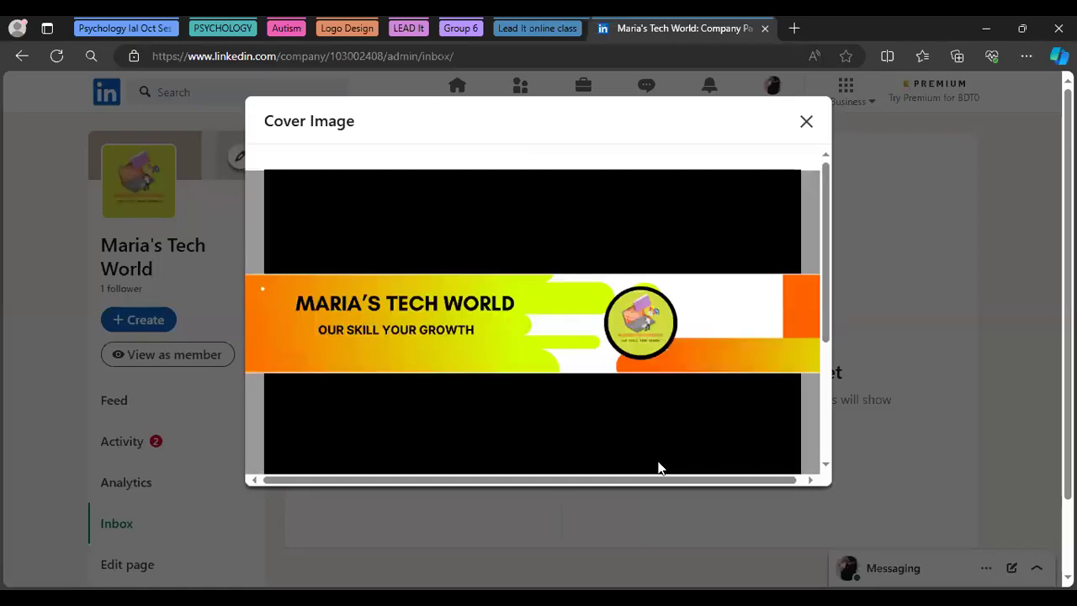
{"action": "left_click_drag", "start_coordinate": [826, 307], "coordinate": [825, 397]}
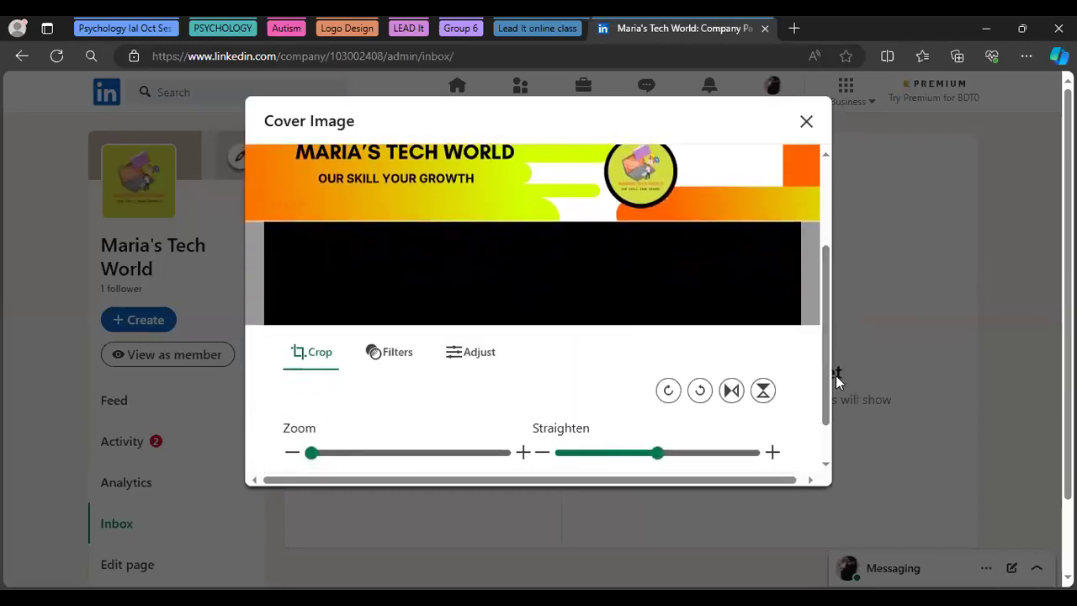
{"action": "left_click_drag", "start_coordinate": [828, 374], "coordinate": [822, 447]}
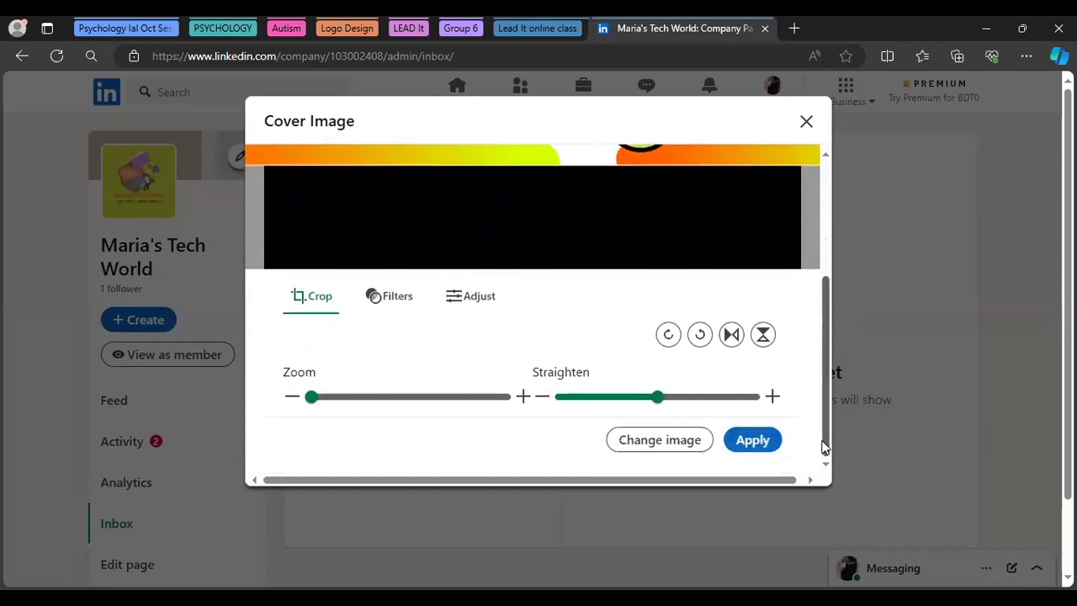
{"action": "left_click", "coordinate": [770, 440]}
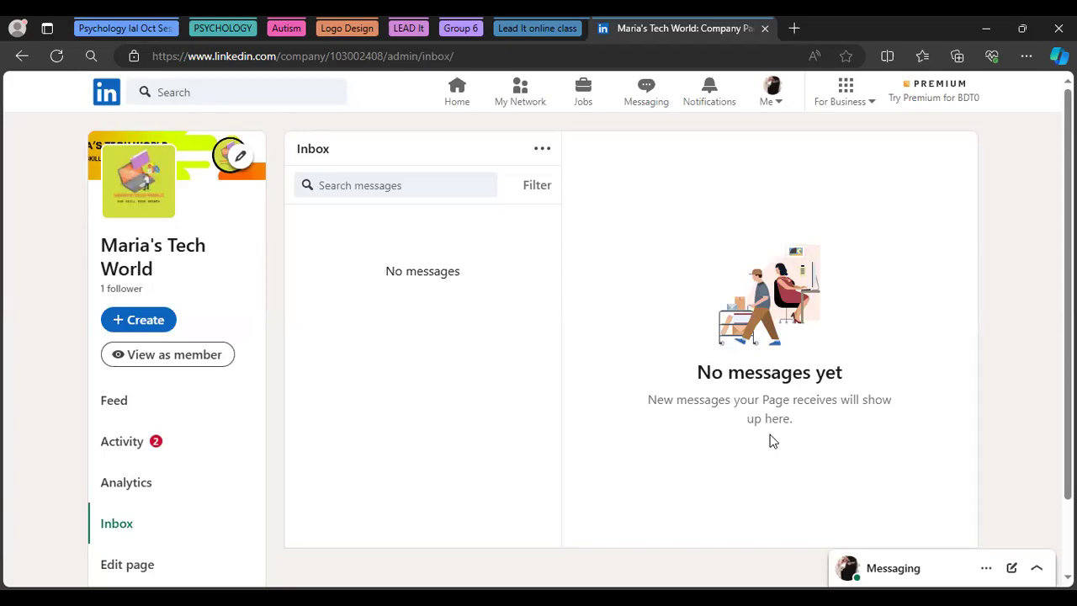
Preview the page as a member and add it to the browser favourites
{"action": "left_click", "coordinate": [152, 360]}
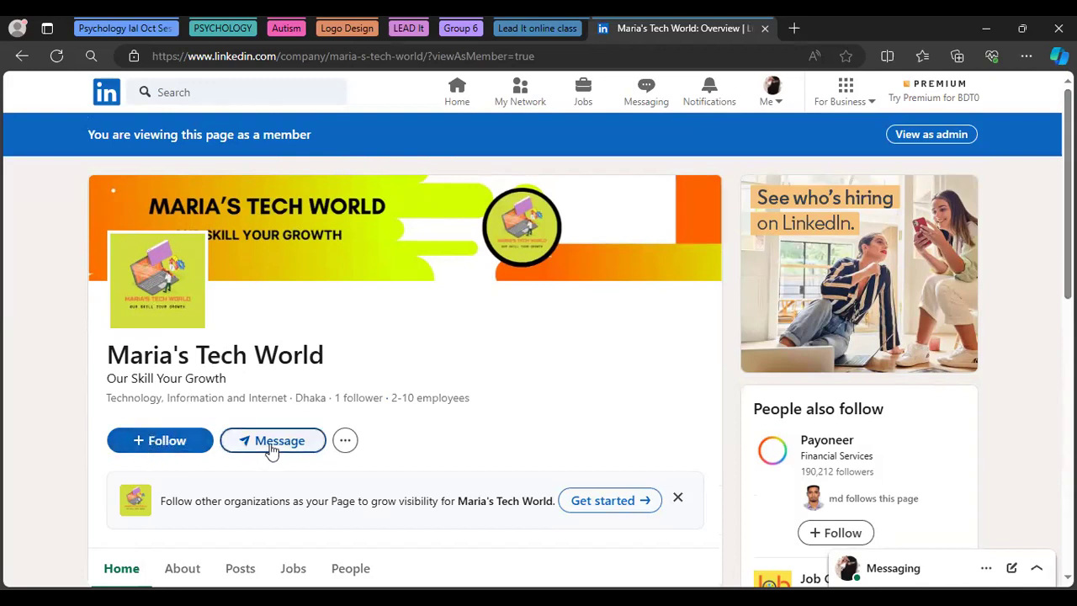
{"action": "left_click", "coordinate": [847, 56]}
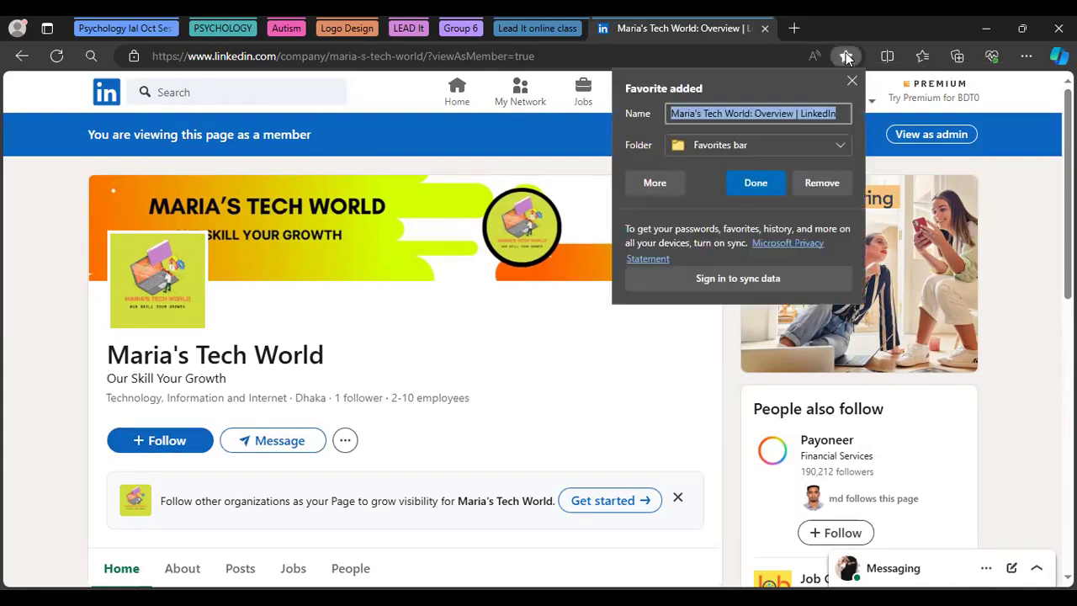
{"action": "left_click", "coordinate": [760, 183]}
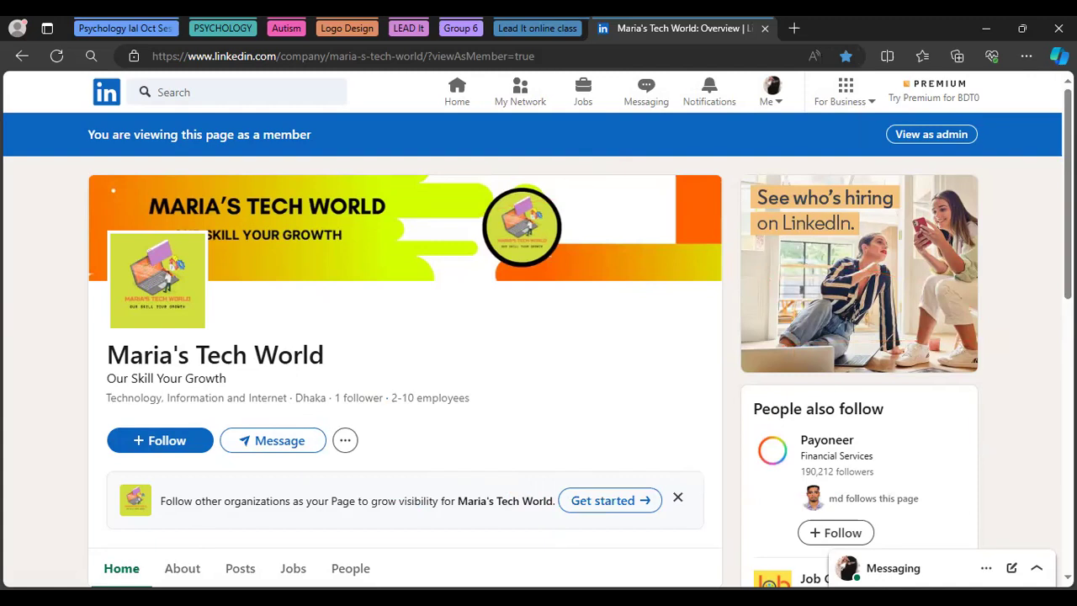
Scroll through the member view, then switch back to the page's admin view
{"action": "scroll", "coordinate": [539, 337], "scroll_direction": "down", "scroll_amount": 3}
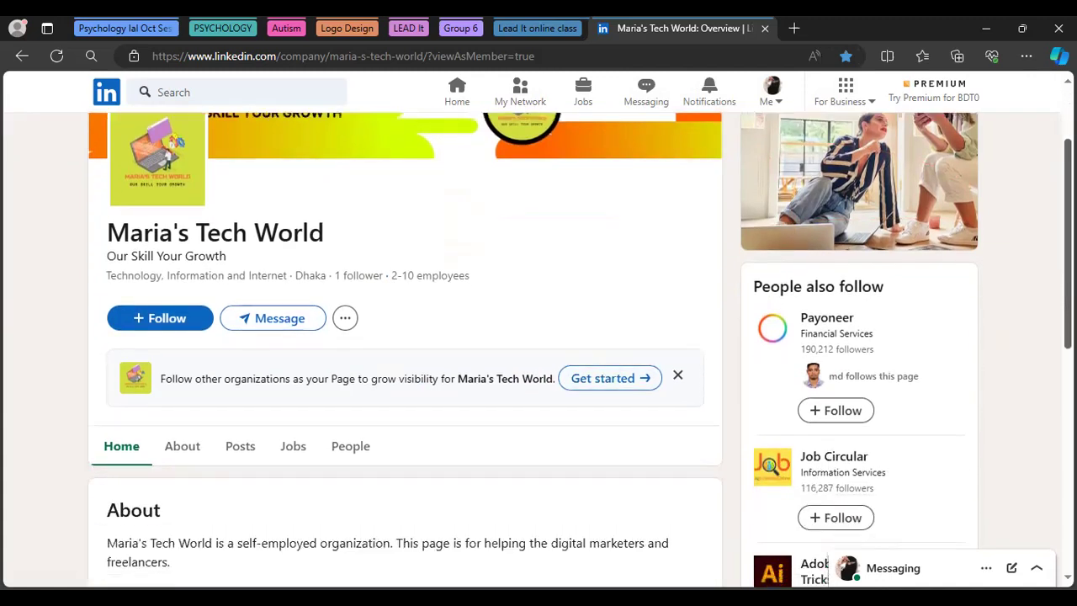
{"action": "scroll", "coordinate": [539, 336], "scroll_direction": "down", "scroll_amount": 2}
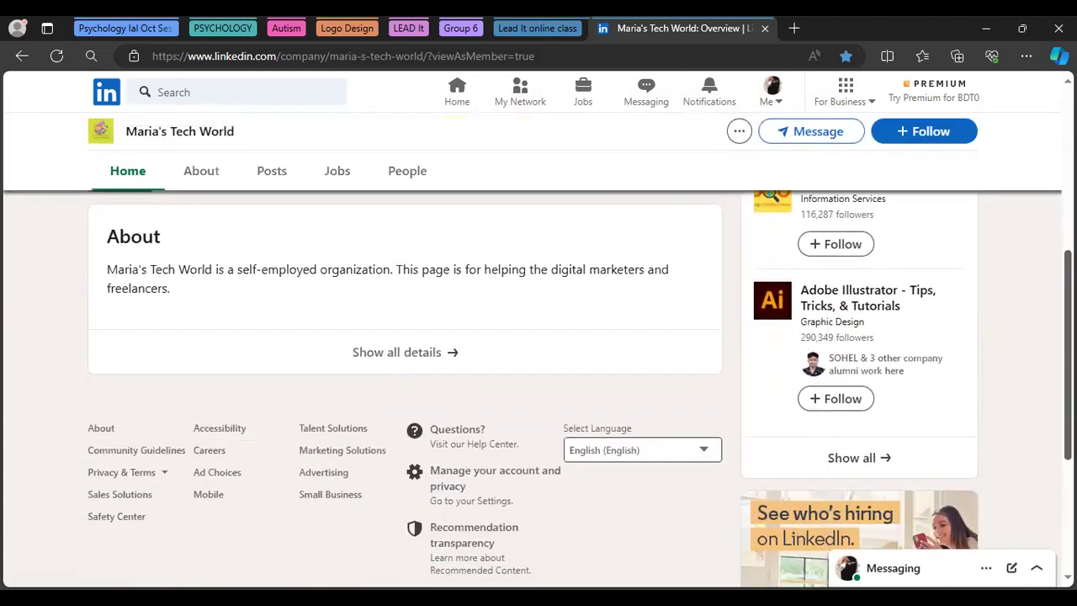
{"action": "scroll", "coordinate": [539, 337], "scroll_direction": "up", "scroll_amount": 3}
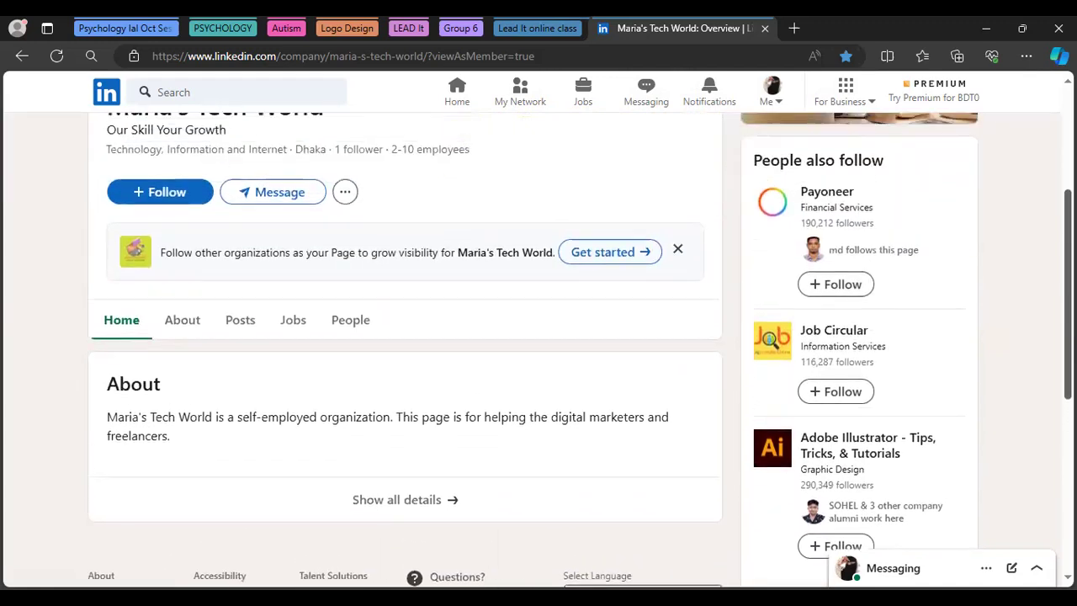
{"action": "scroll", "coordinate": [538, 336], "scroll_direction": "up", "scroll_amount": 2}
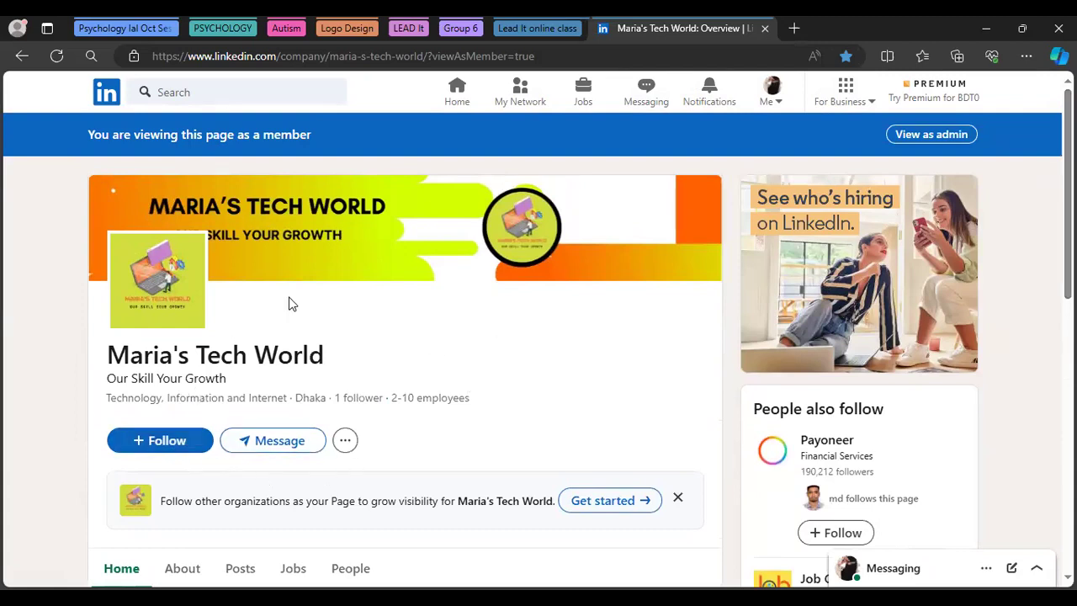
{"action": "left_click", "coordinate": [927, 134]}
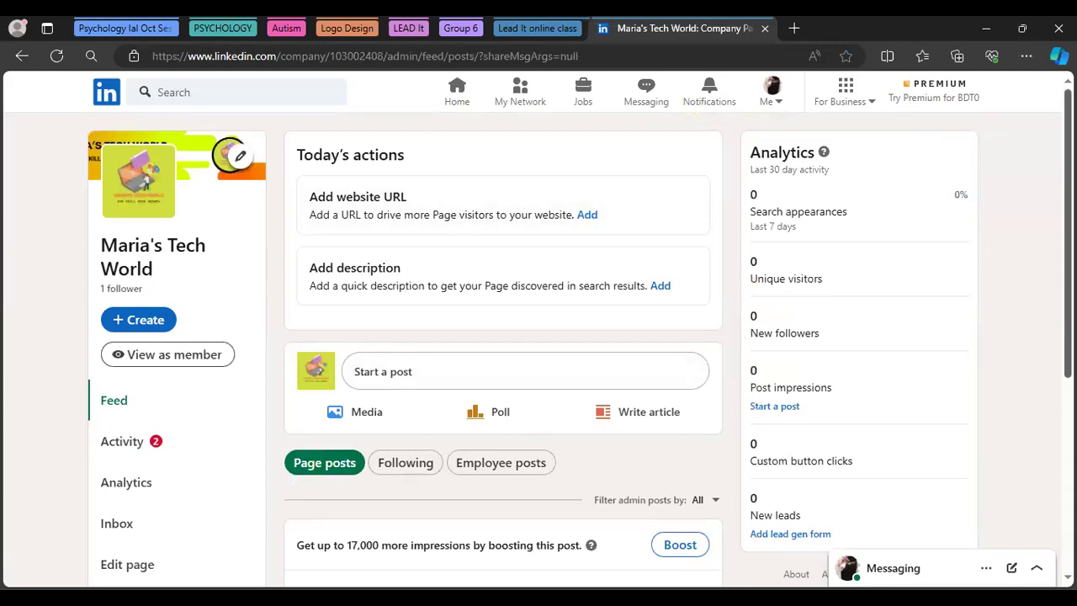
Open Settings from the admin sidebar and scroll through its admin, inbox and job options
{"action": "scroll", "coordinate": [1066, 252], "scroll_direction": "down", "scroll_amount": 3}
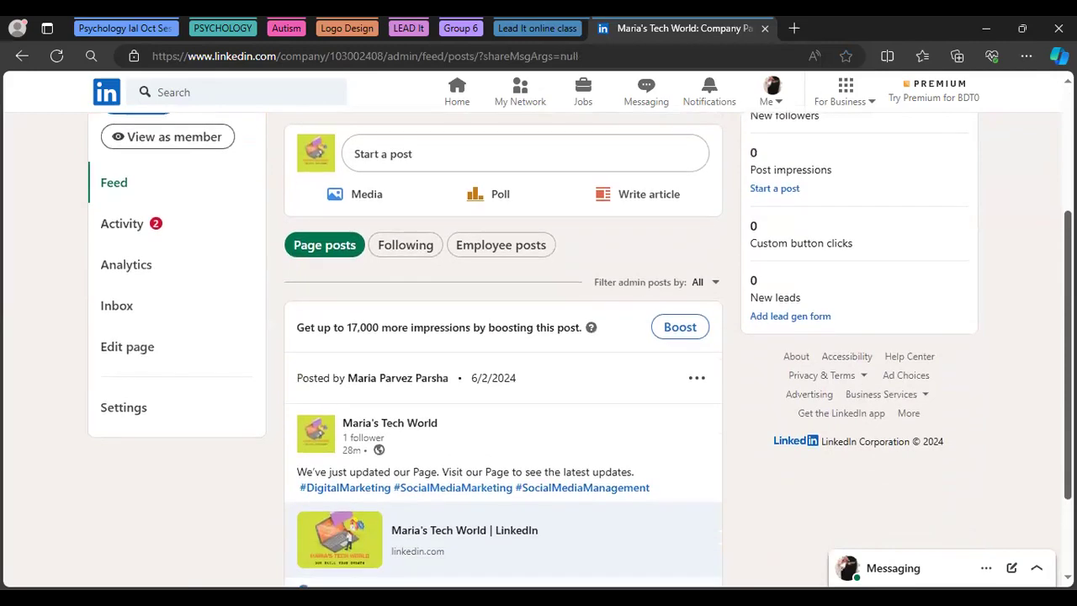
{"action": "left_click", "coordinate": [118, 408]}
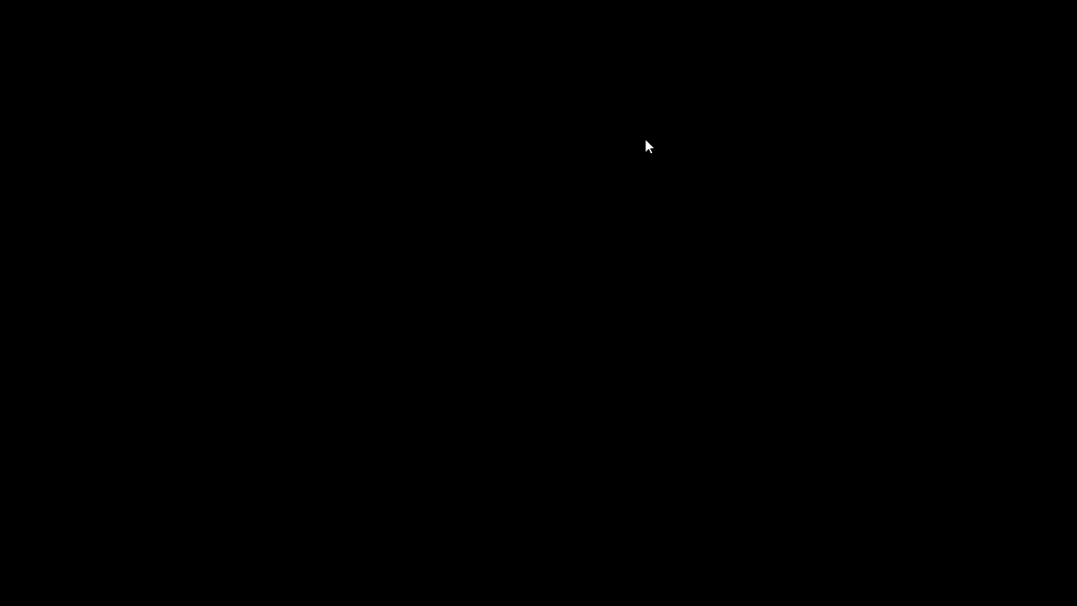
{"action": "scroll", "coordinate": [580, 348], "scroll_direction": "down", "scroll_amount": 1}
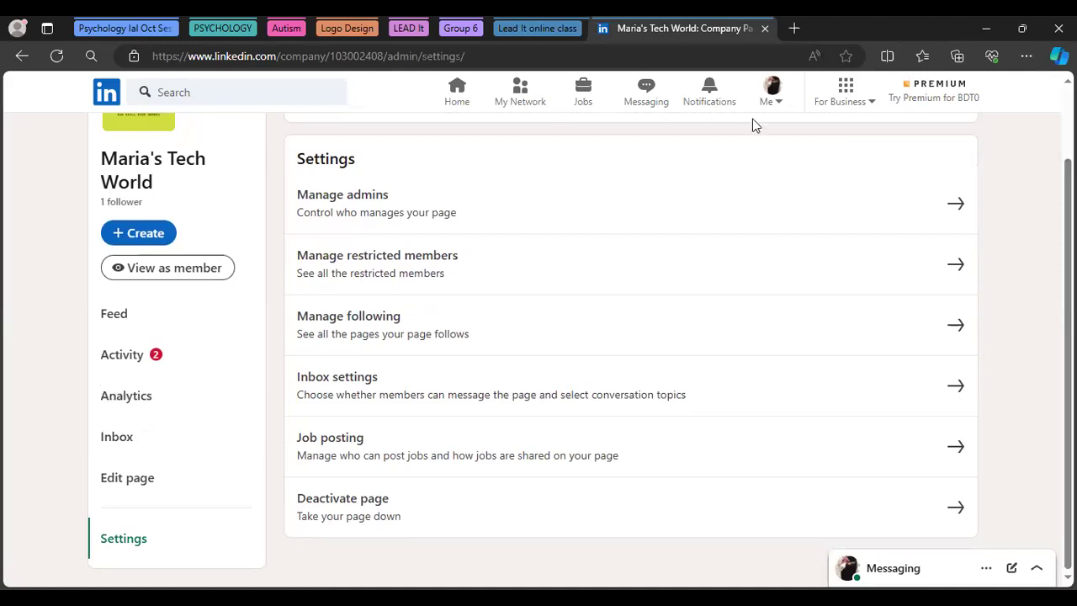
In Manage admins, add the searched member as a Super admin and save
{"action": "left_click", "coordinate": [394, 212]}
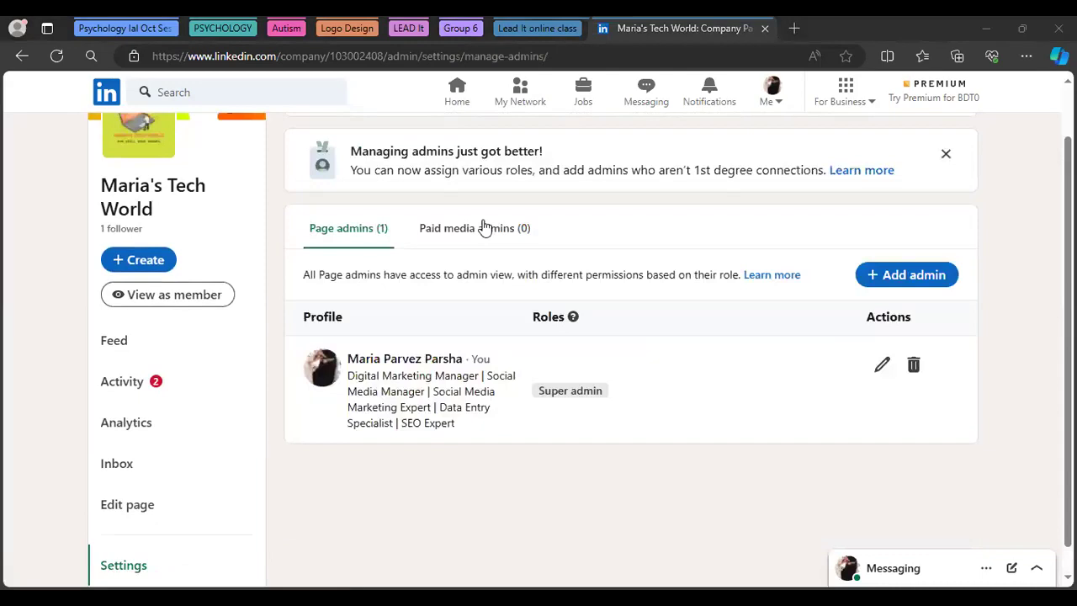
{"action": "left_click", "coordinate": [614, 341]}
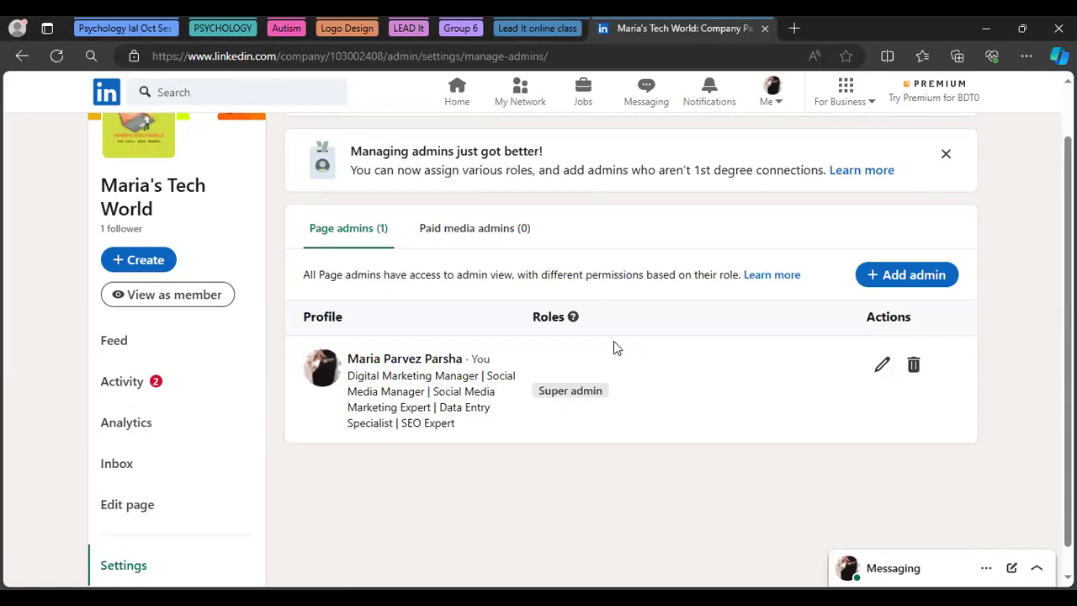
{"action": "left_click", "coordinate": [894, 279]}
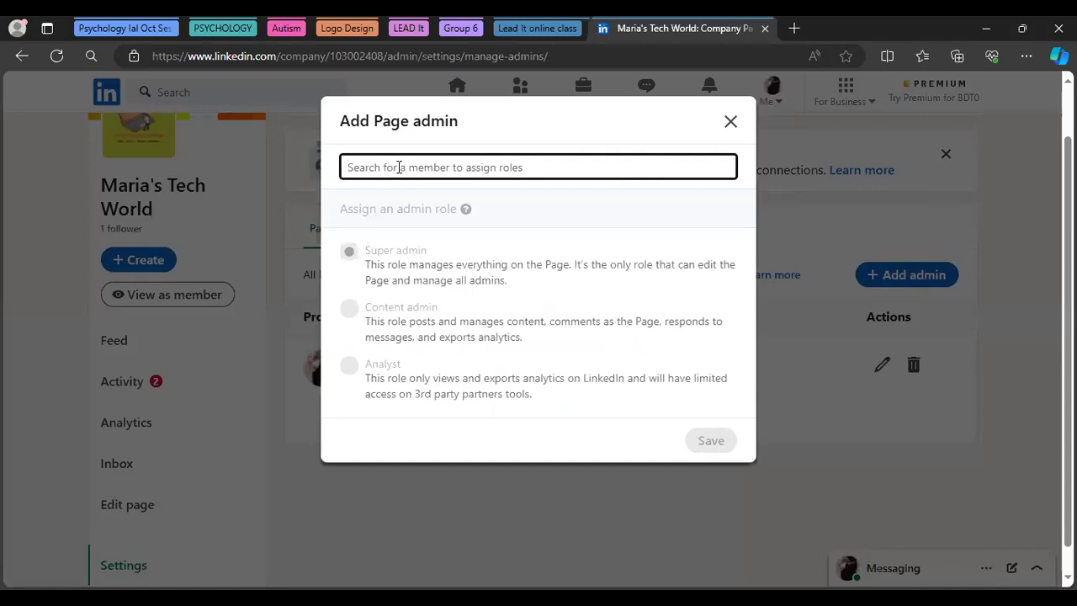
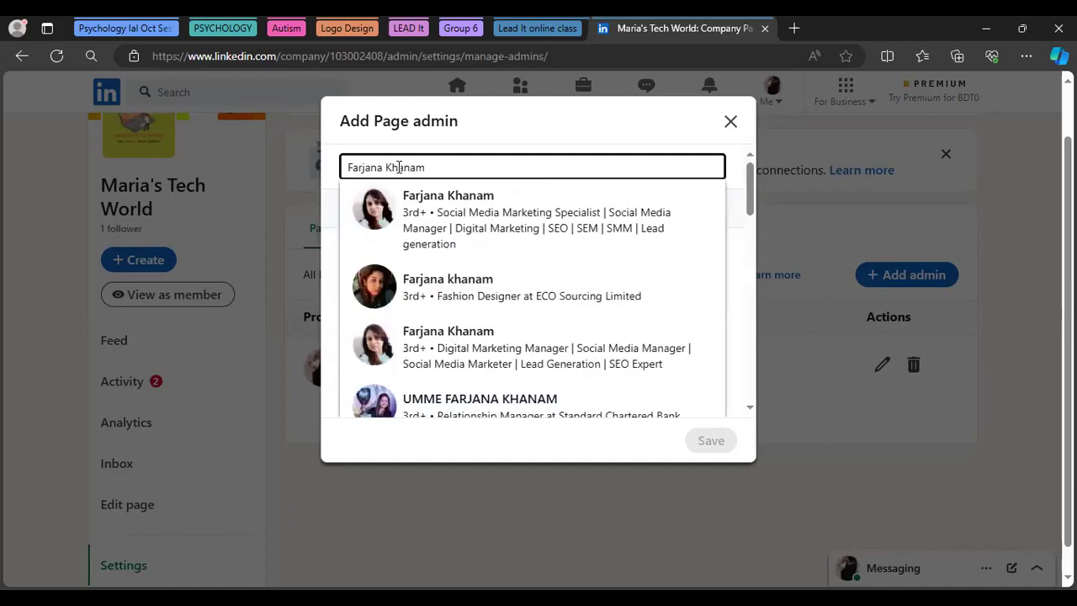
{"action": "left_click", "coordinate": [446, 235]}
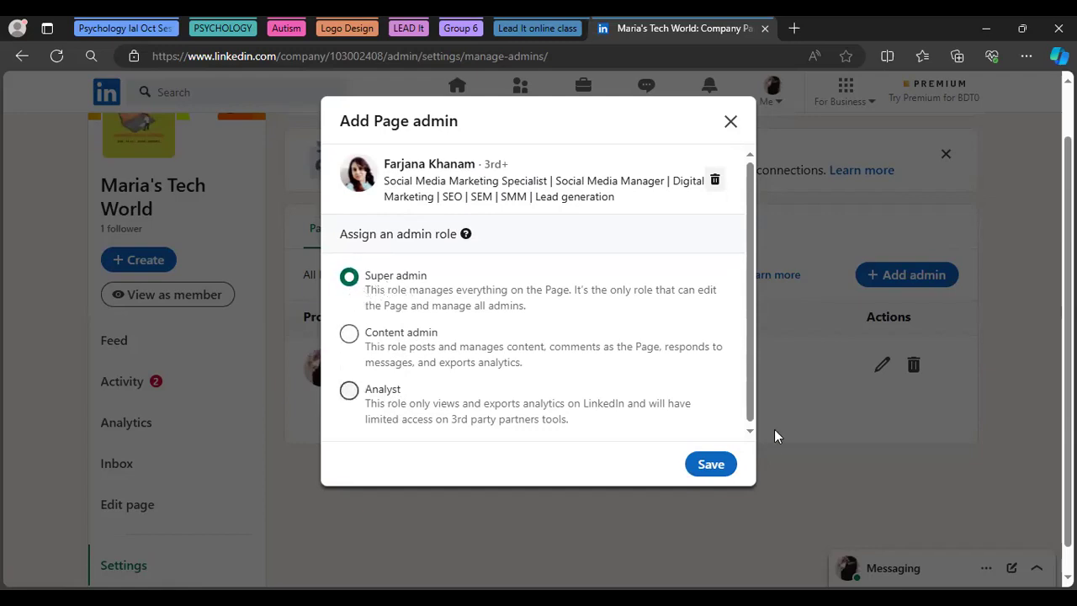
{"action": "left_click", "coordinate": [711, 467]}
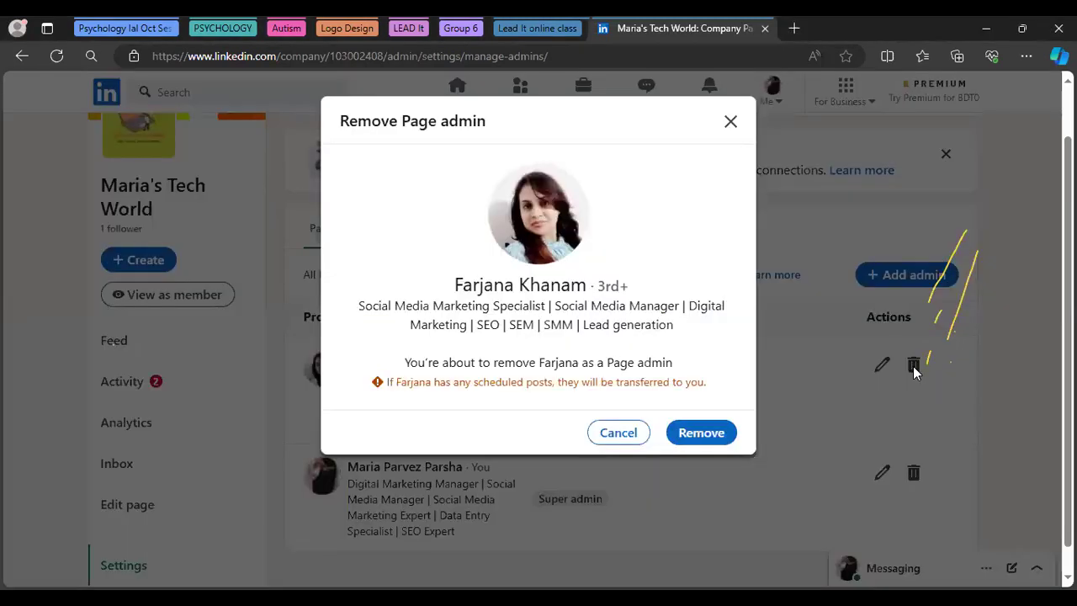
Confirm removing the added admin, leaving only the original Super admin
{"action": "left_click", "coordinate": [702, 434]}
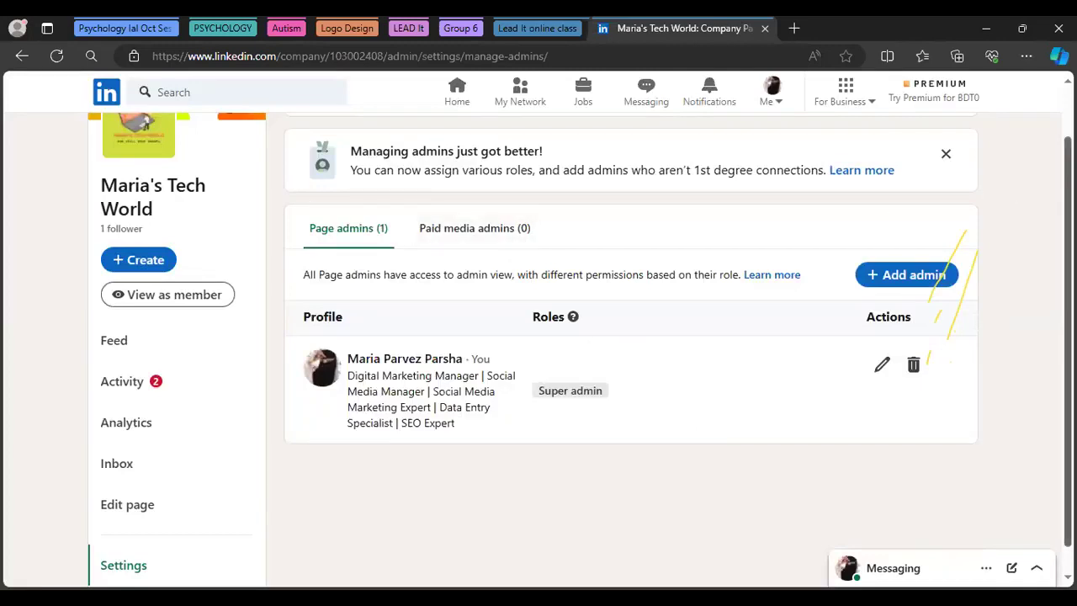
{"action": "scroll", "coordinate": [579, 350], "scroll_direction": "up", "scroll_amount": 1}
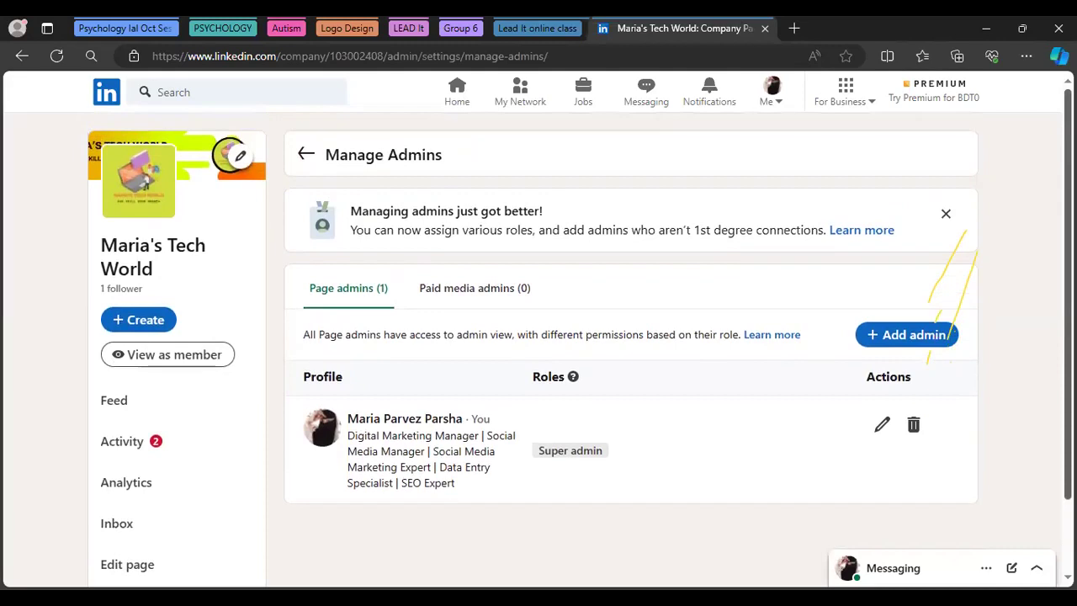